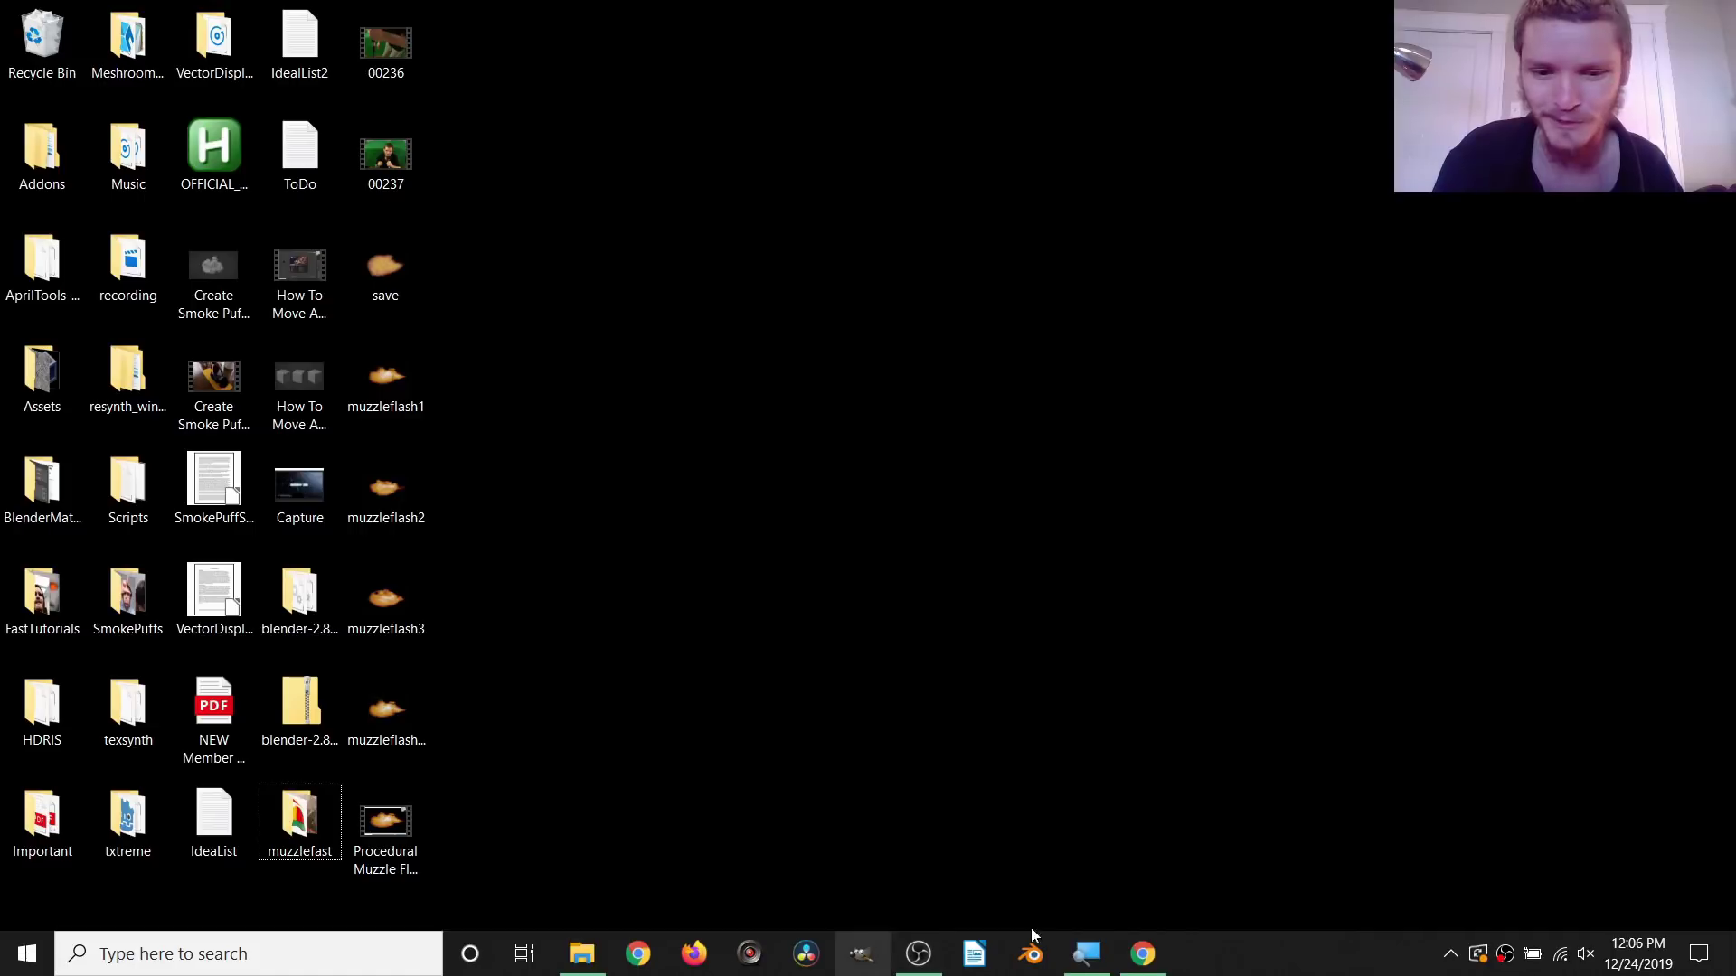
Step: Switch to Chrome, open reddit.com/r/blender and maximize the browser window
click(1143, 954)
drag(560, 263, 652, 143)
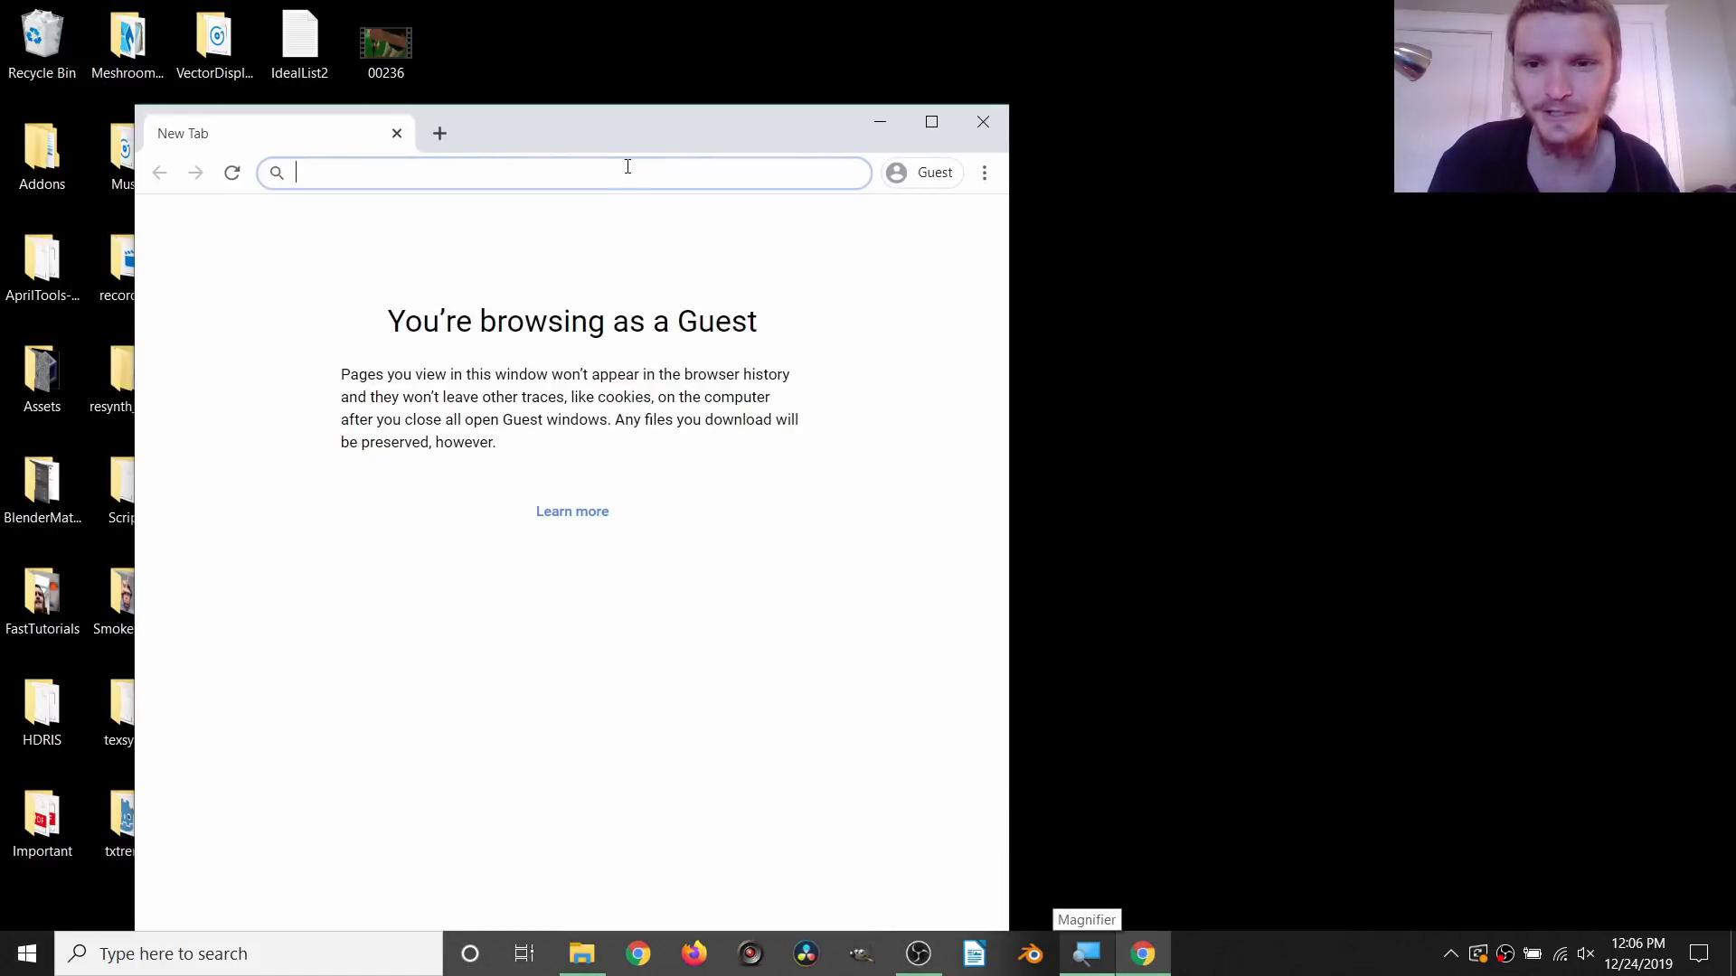
text(reddit.co)
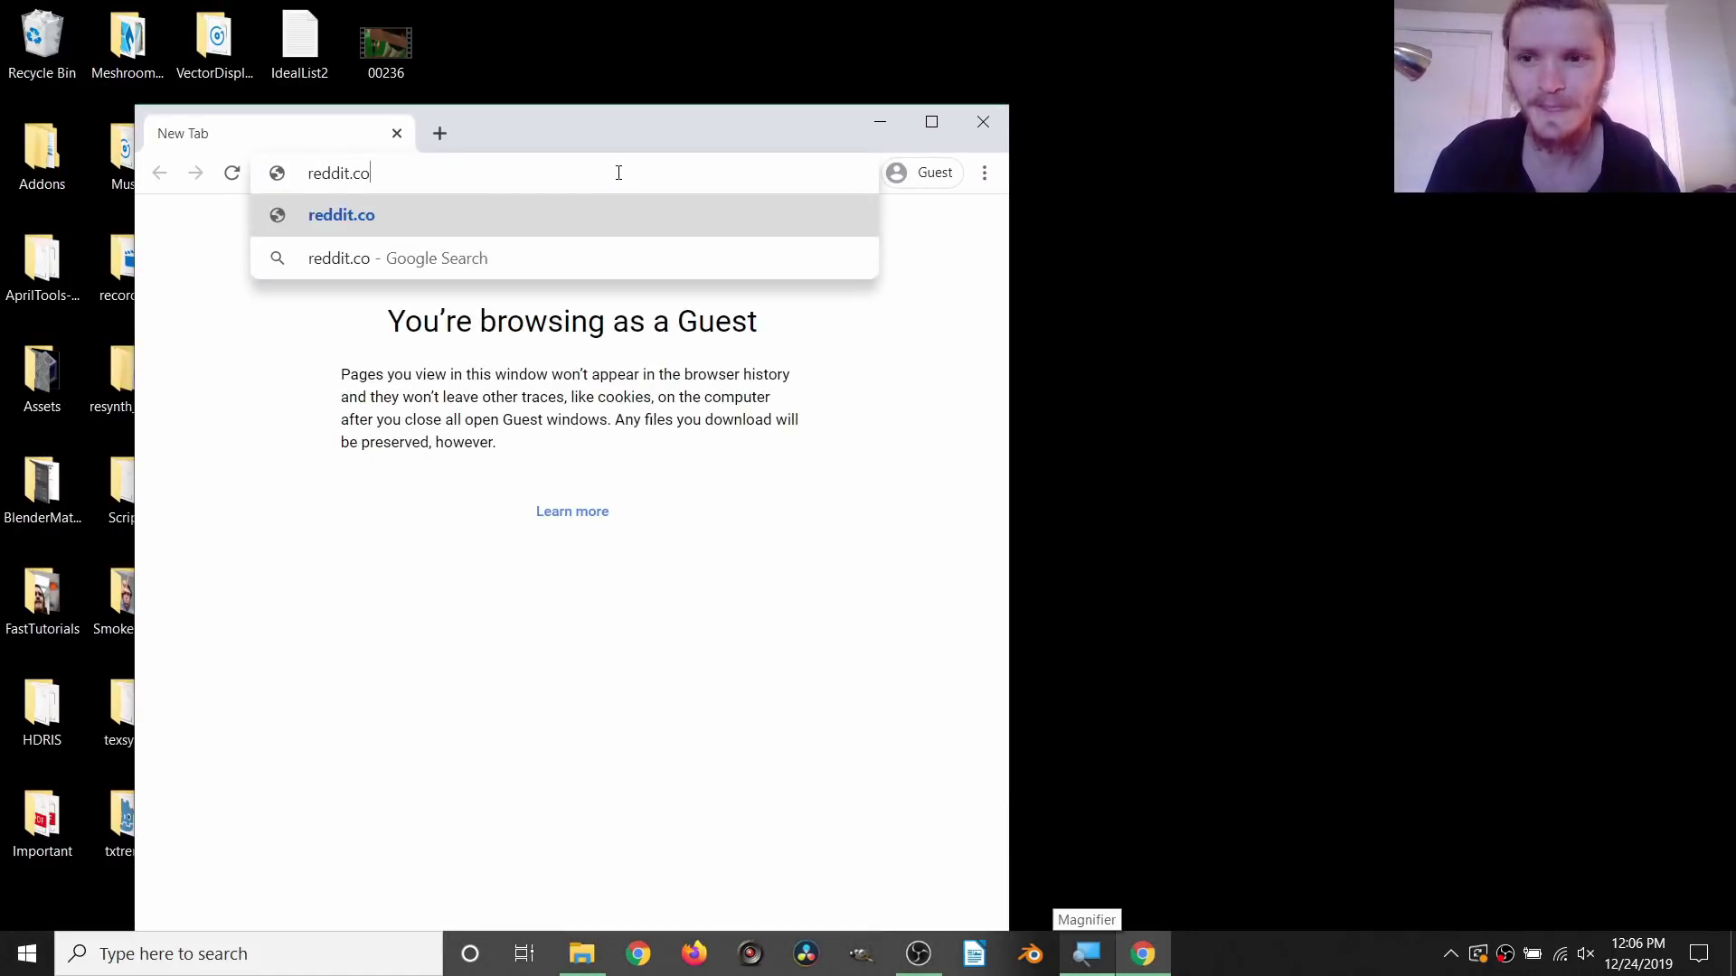
text(m/r/blender)
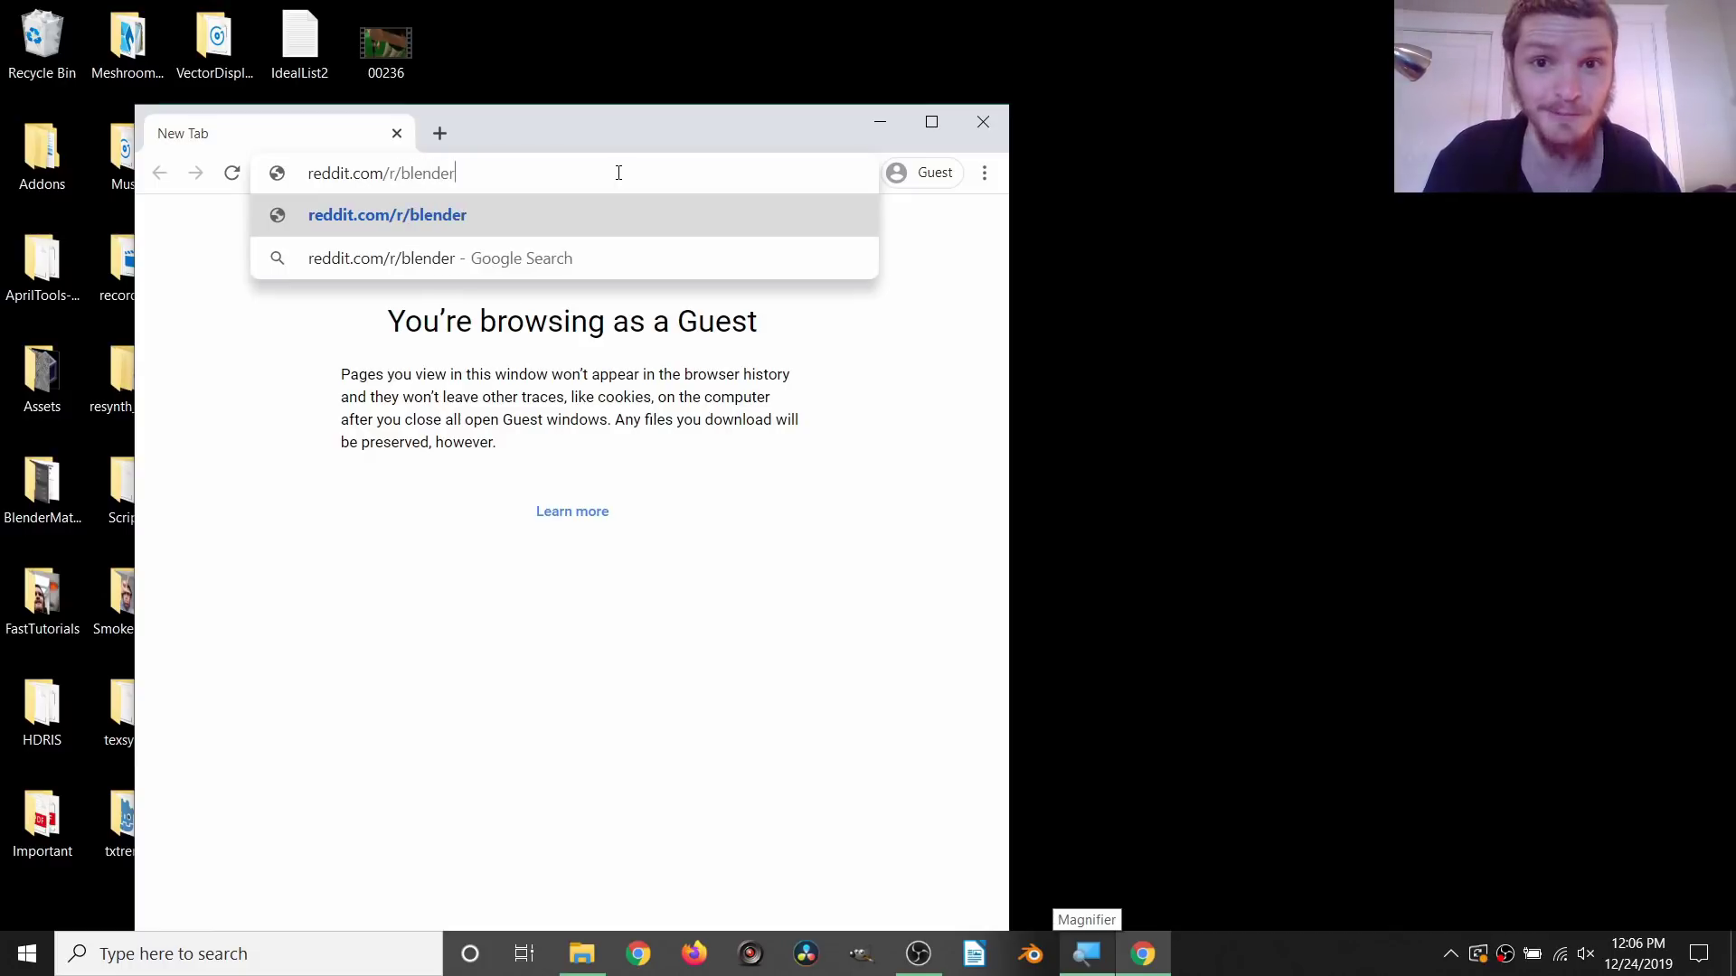
key(Return)
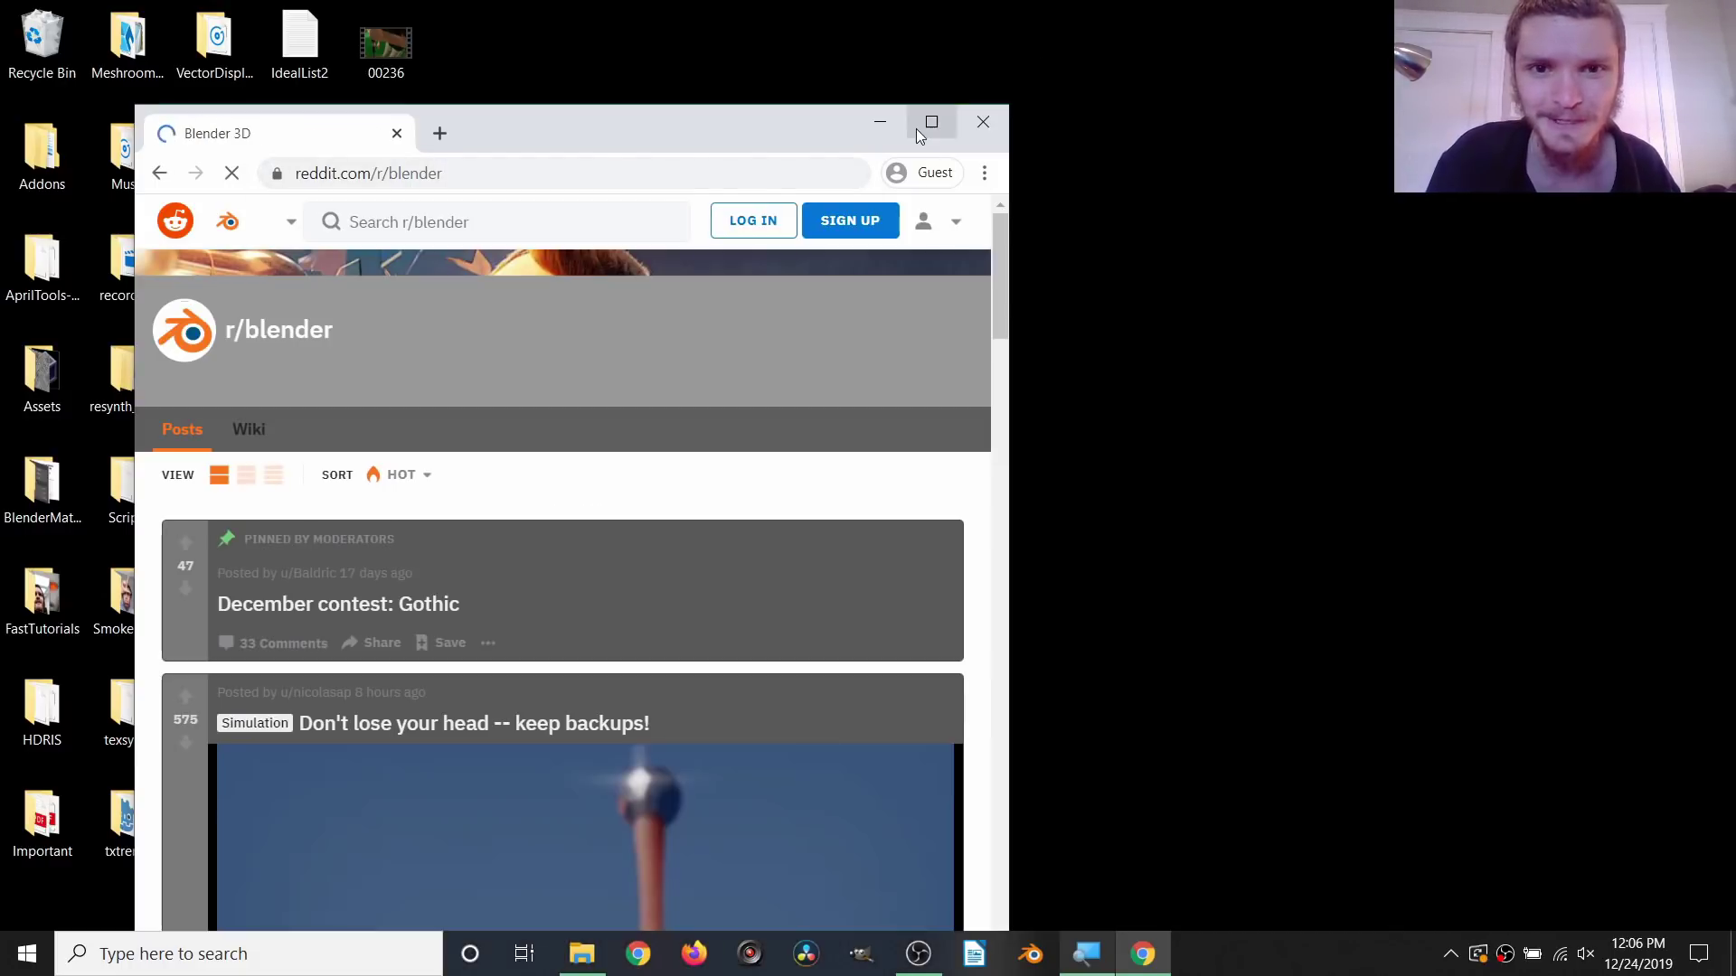
click(914, 128)
Step: Find the "Now it makes sense..." animation post in the feed and view its loading-bar video in full screen
scroll(499, 342, down, 7)
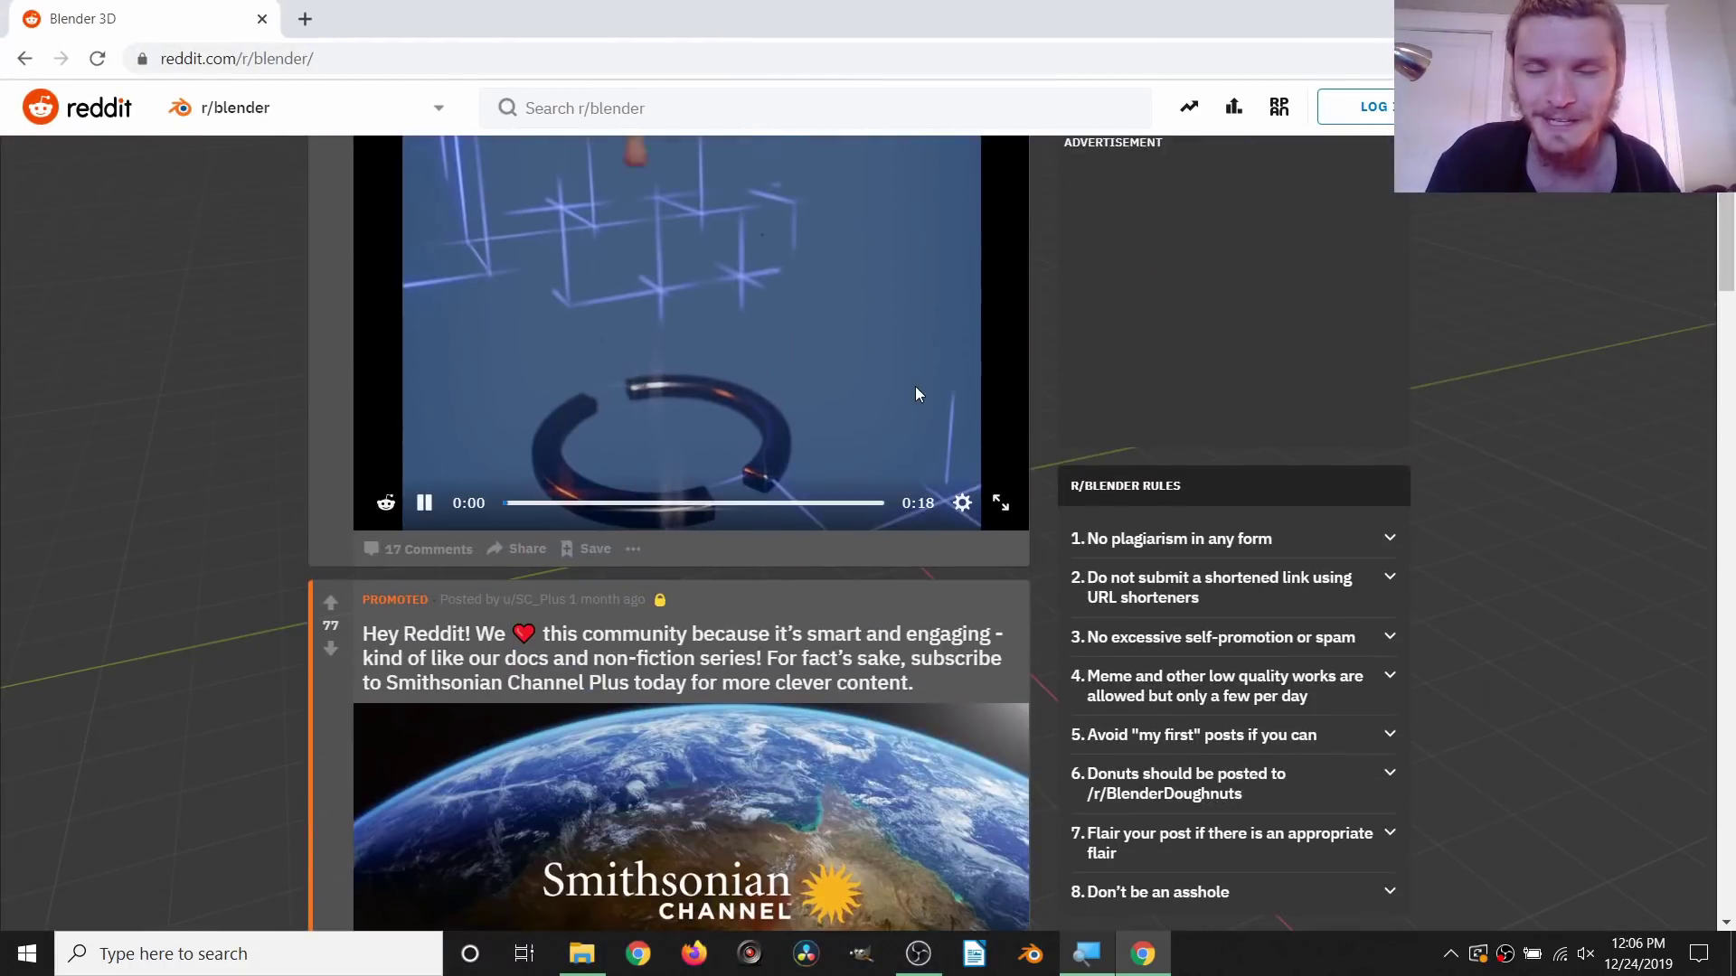
scroll(796, 339, down, 12)
scroll(717, 426, up, 5)
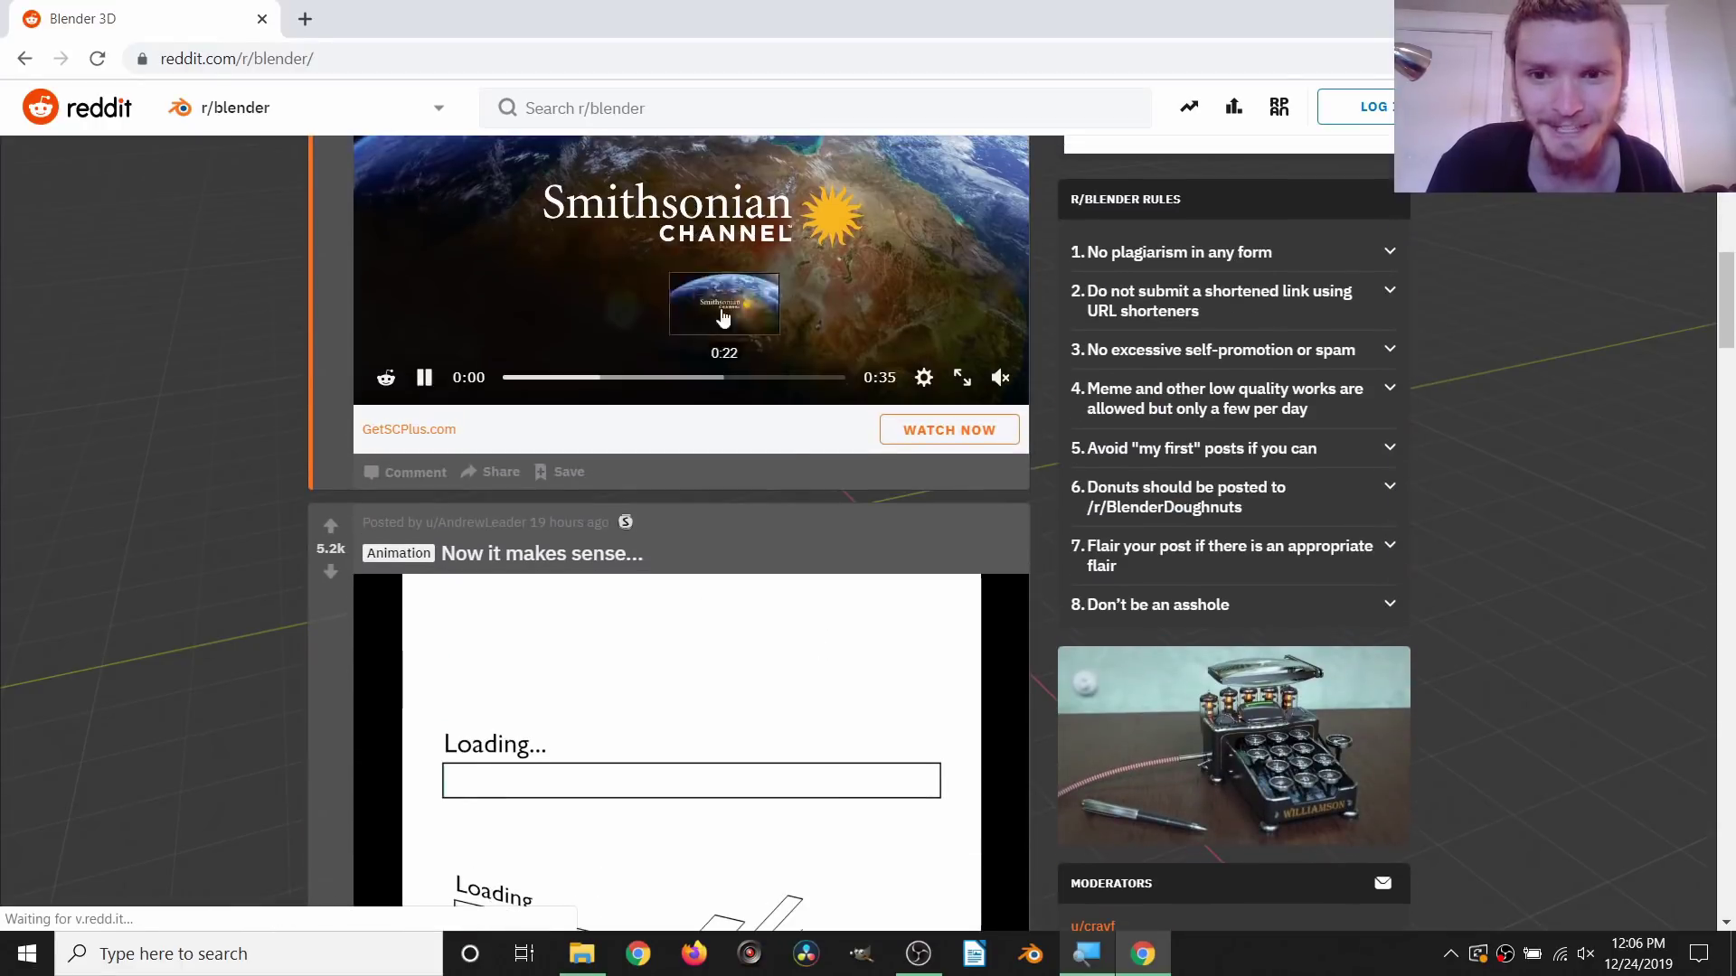
scroll(771, 480, down, 4)
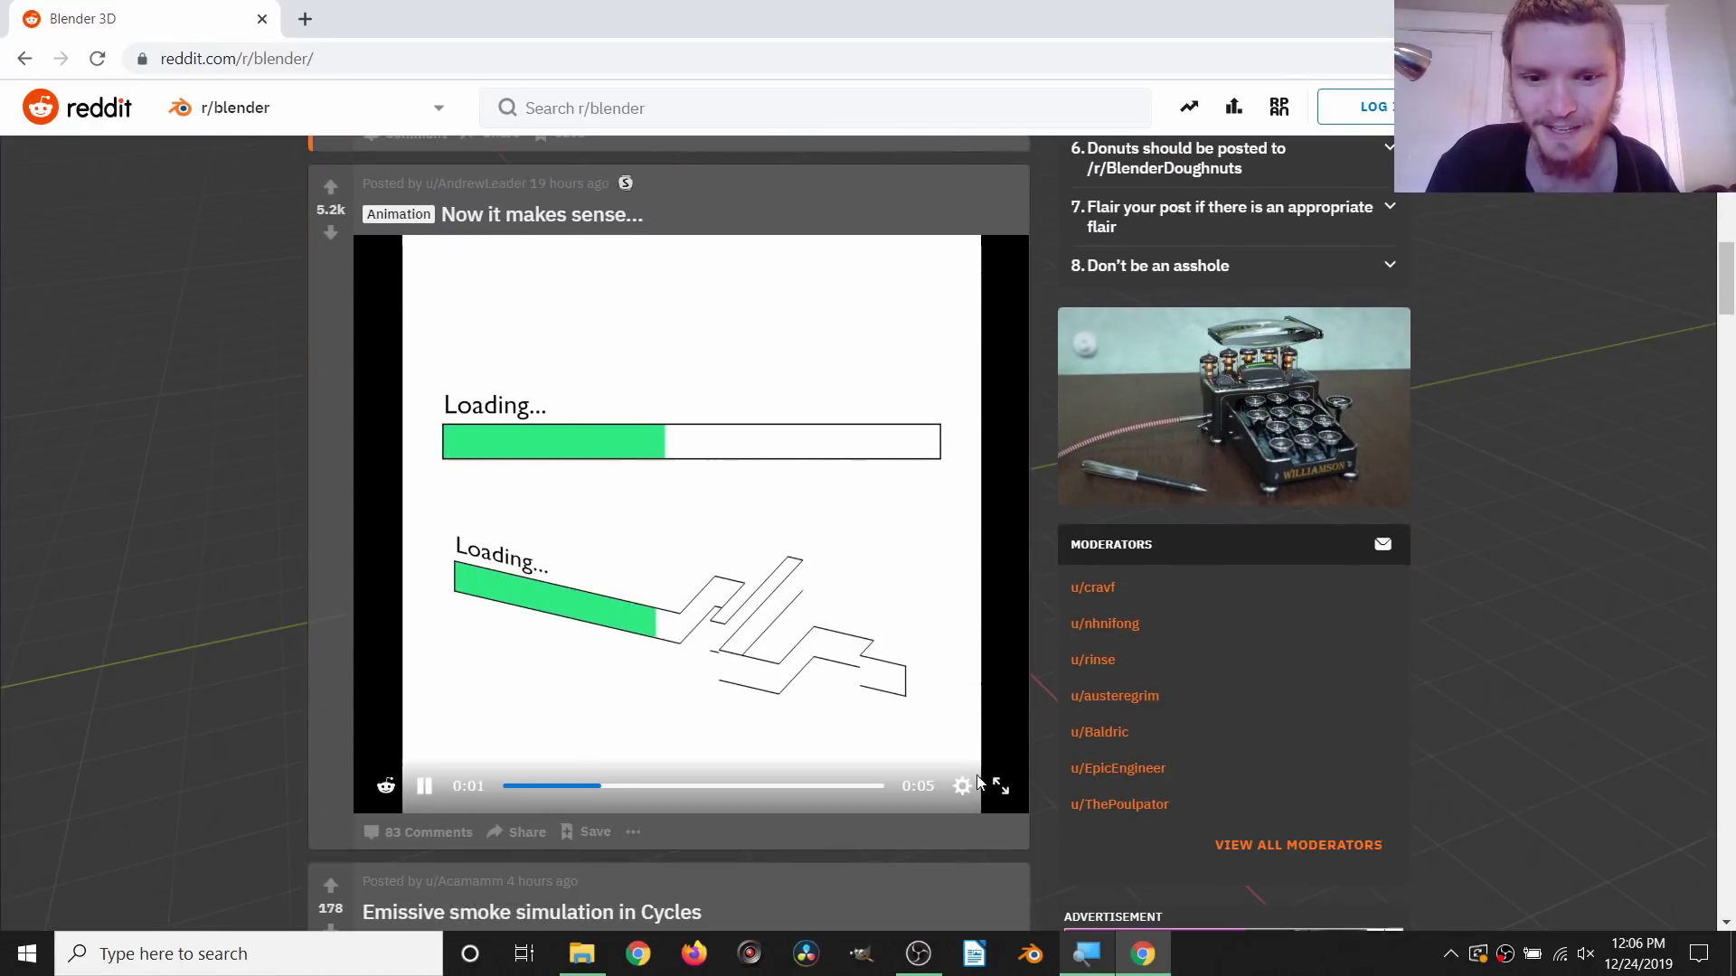
click(1000, 786)
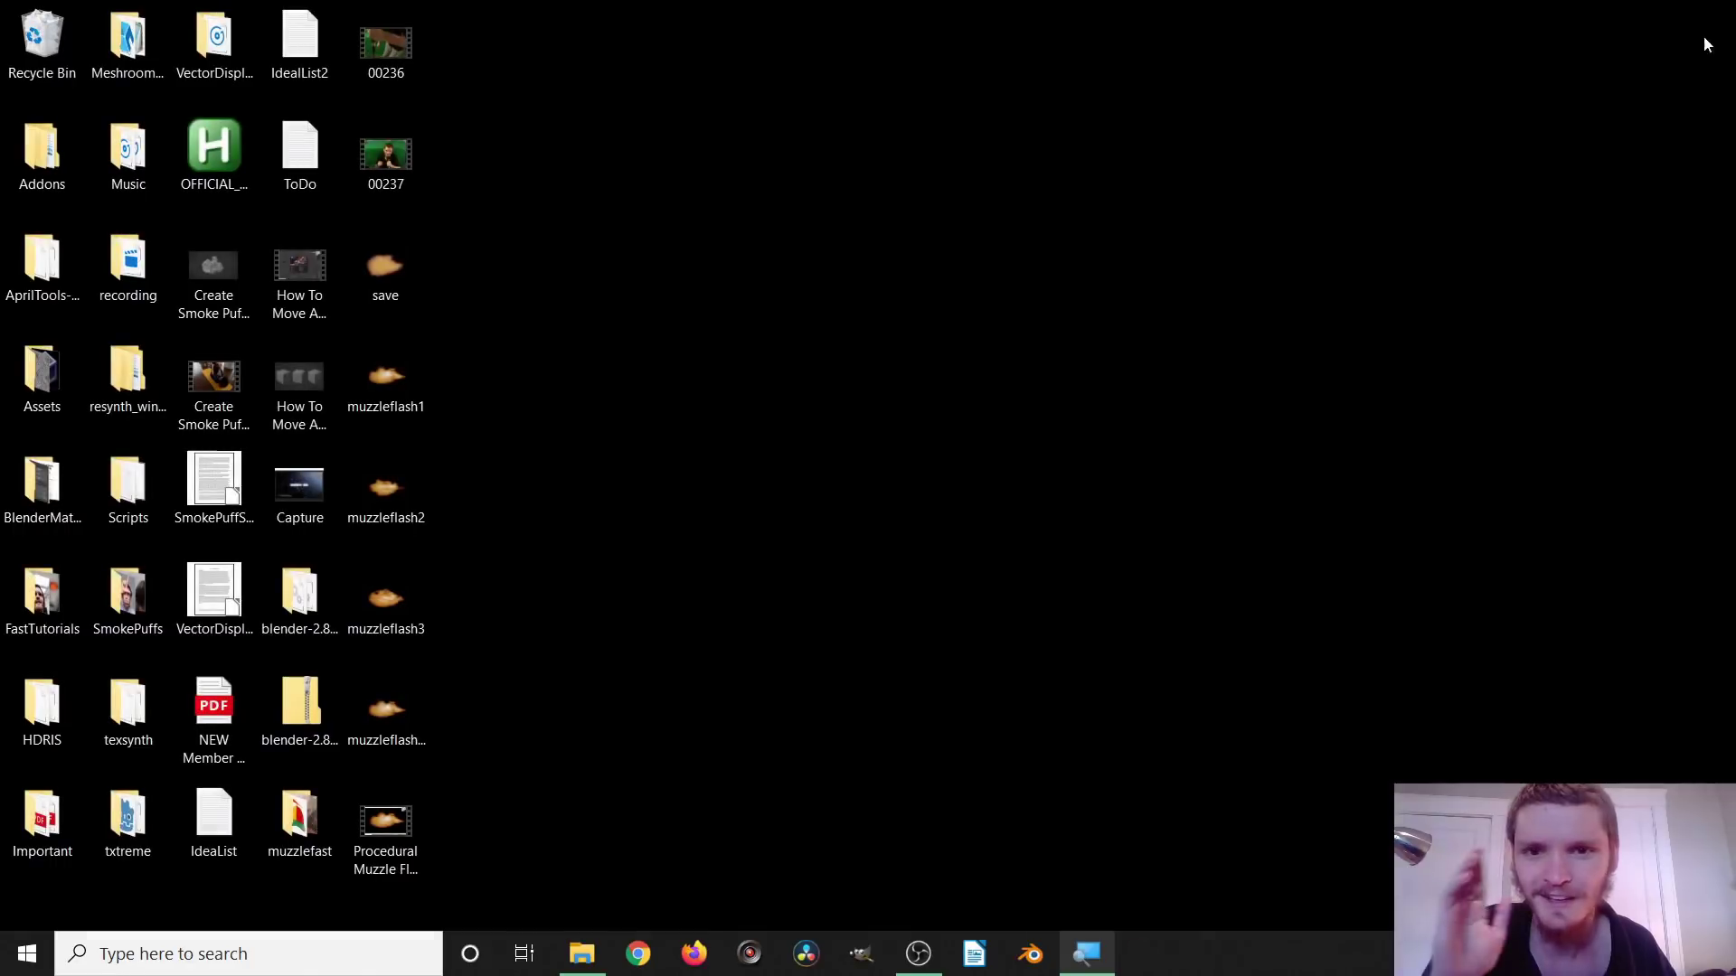
Step: Switch to Blender, dismiss the splash screen and delete the default cube, camera and light
click(1032, 953)
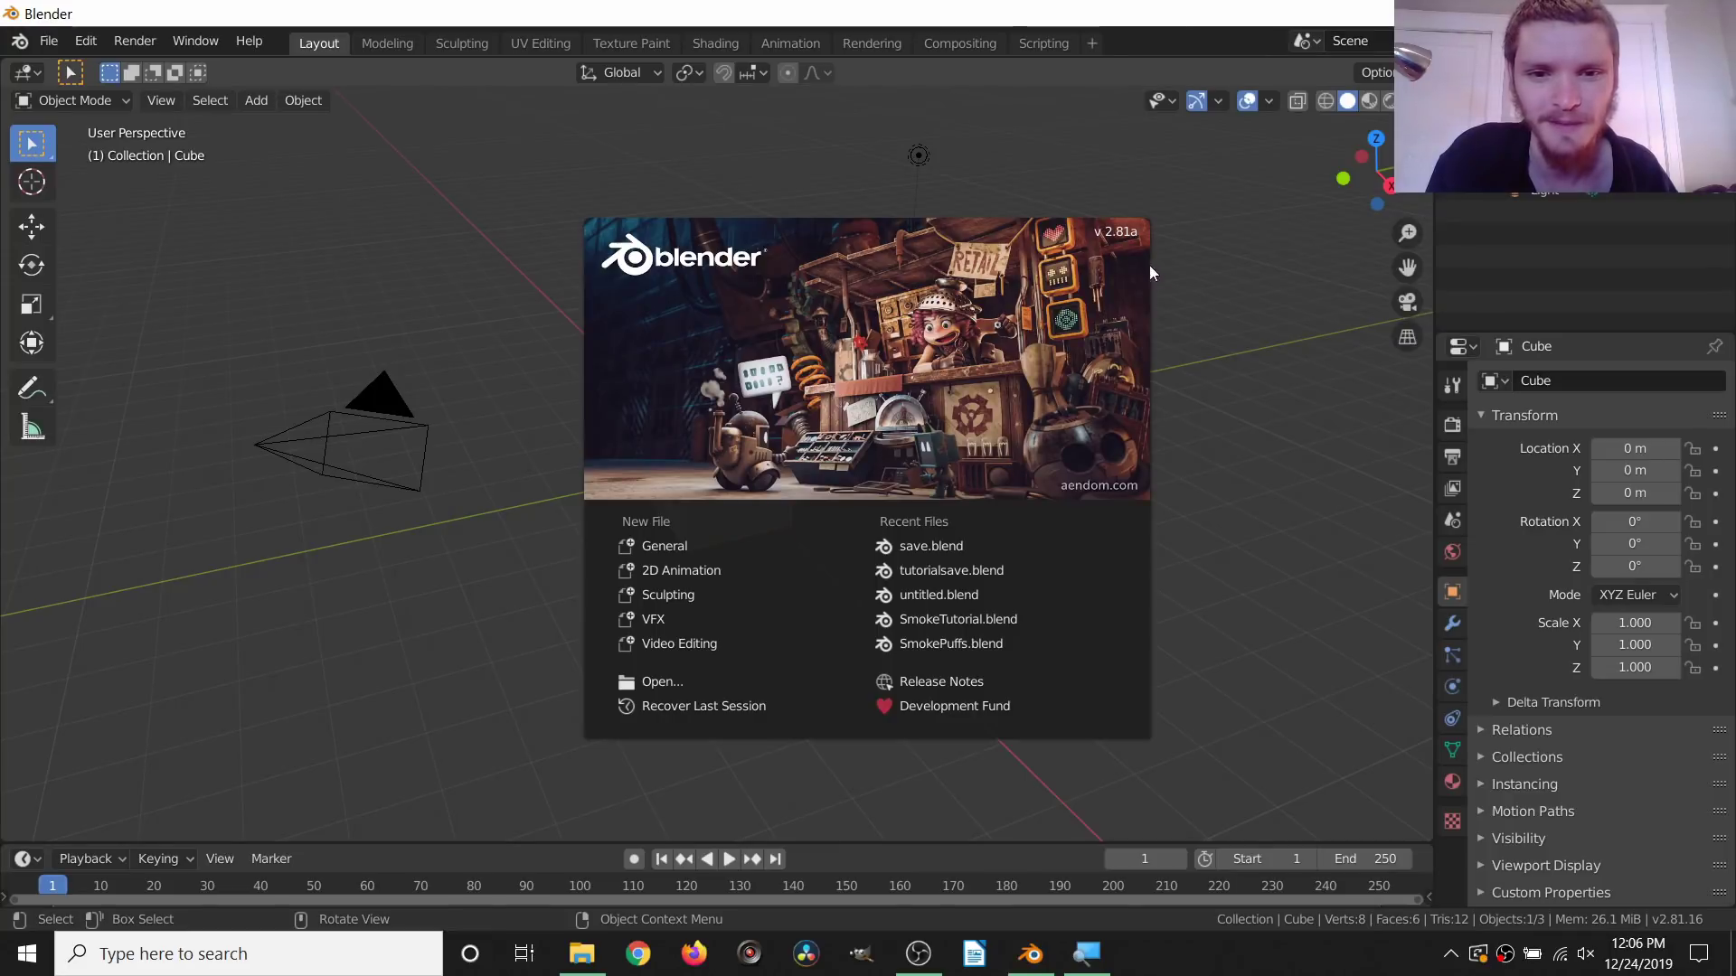
key(q)
click(776, 277)
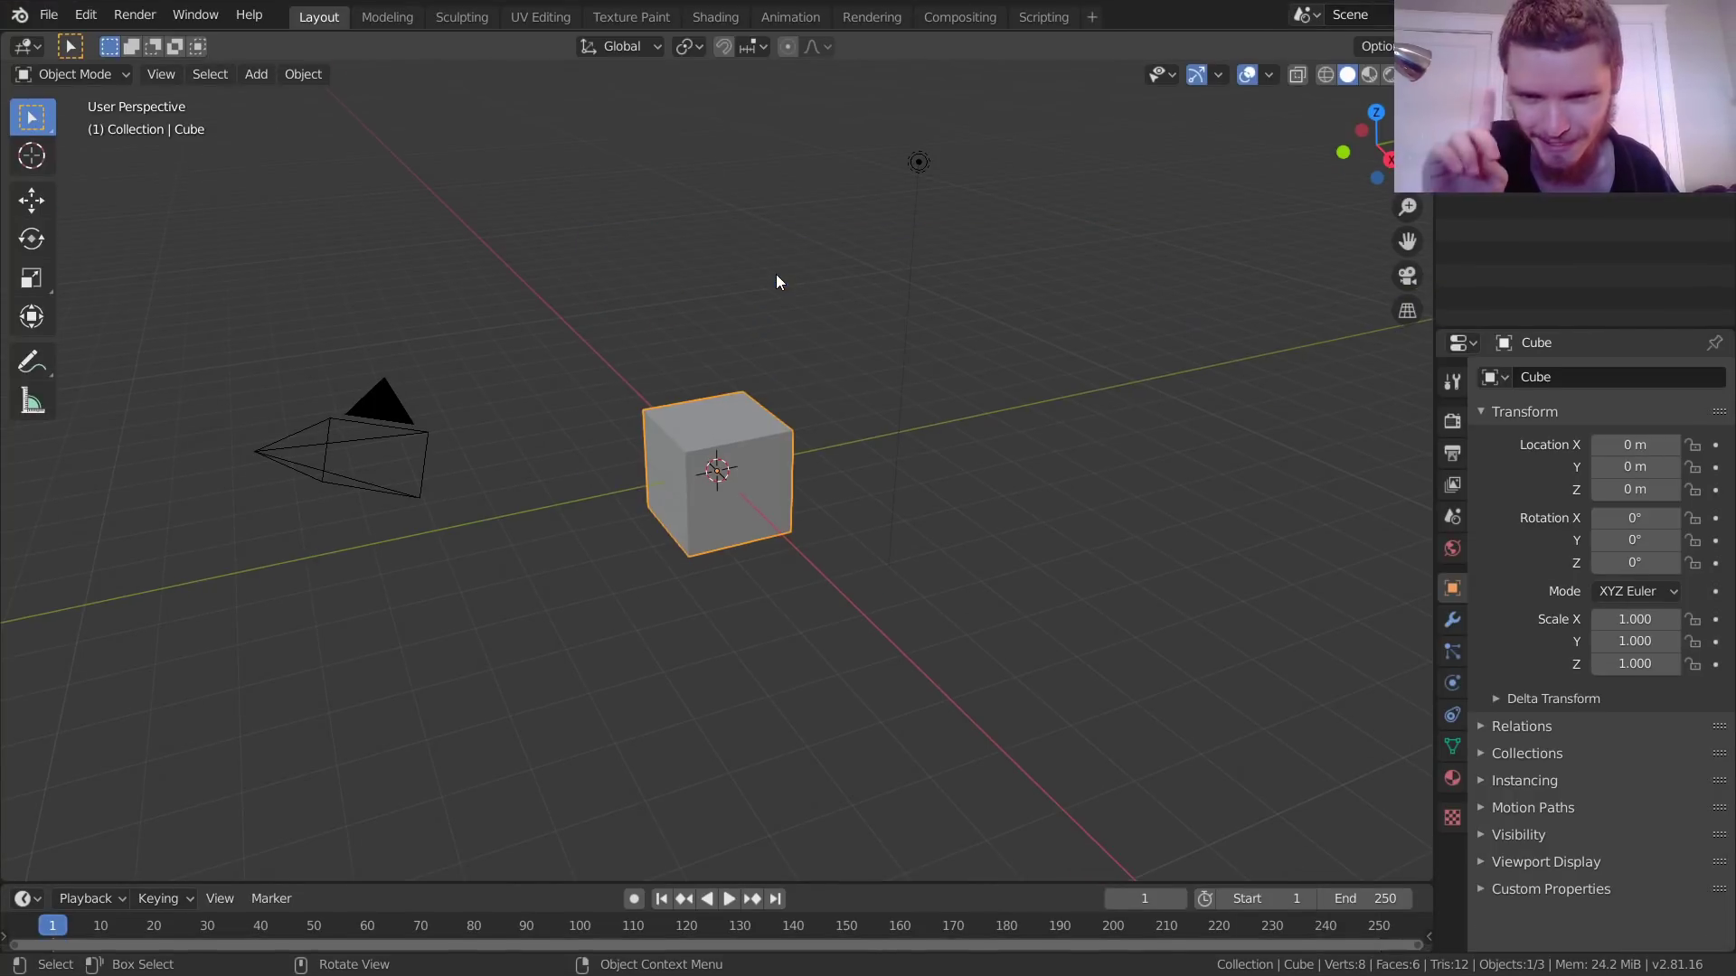
drag(335, 622, 1055, 133)
key(x)
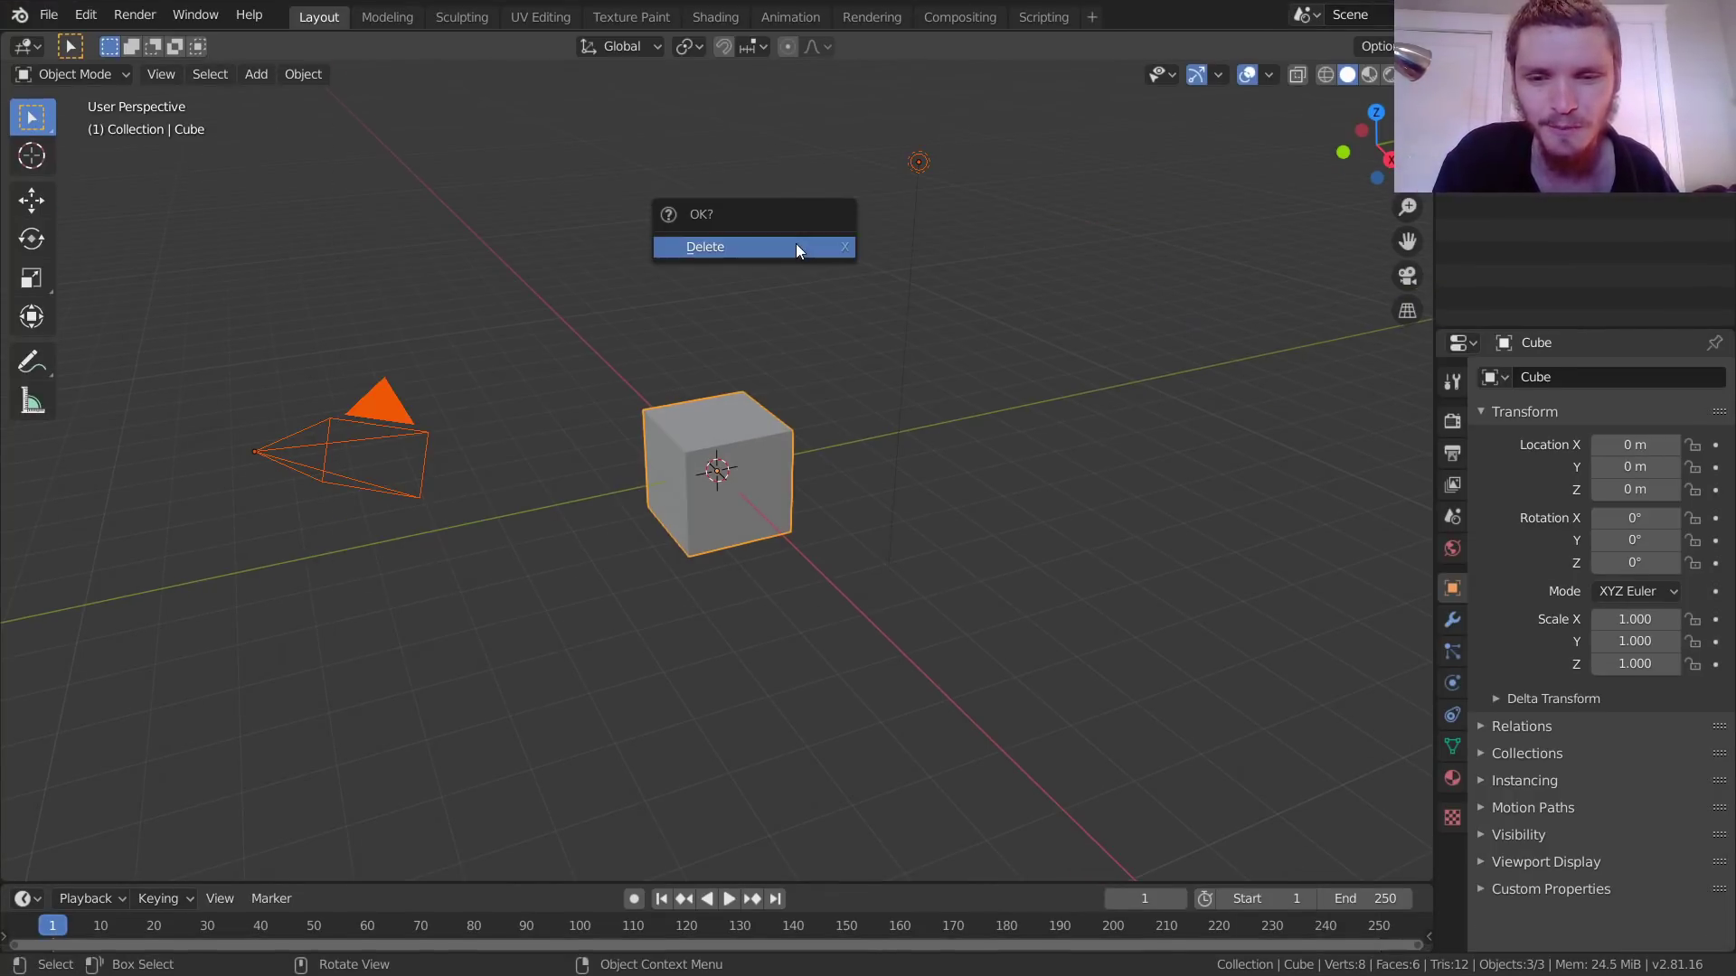
click(794, 248)
Step: Add a plane mesh at the origin of the empty scene
key(shift+a)
mouse_move(699, 294)
click(850, 289)
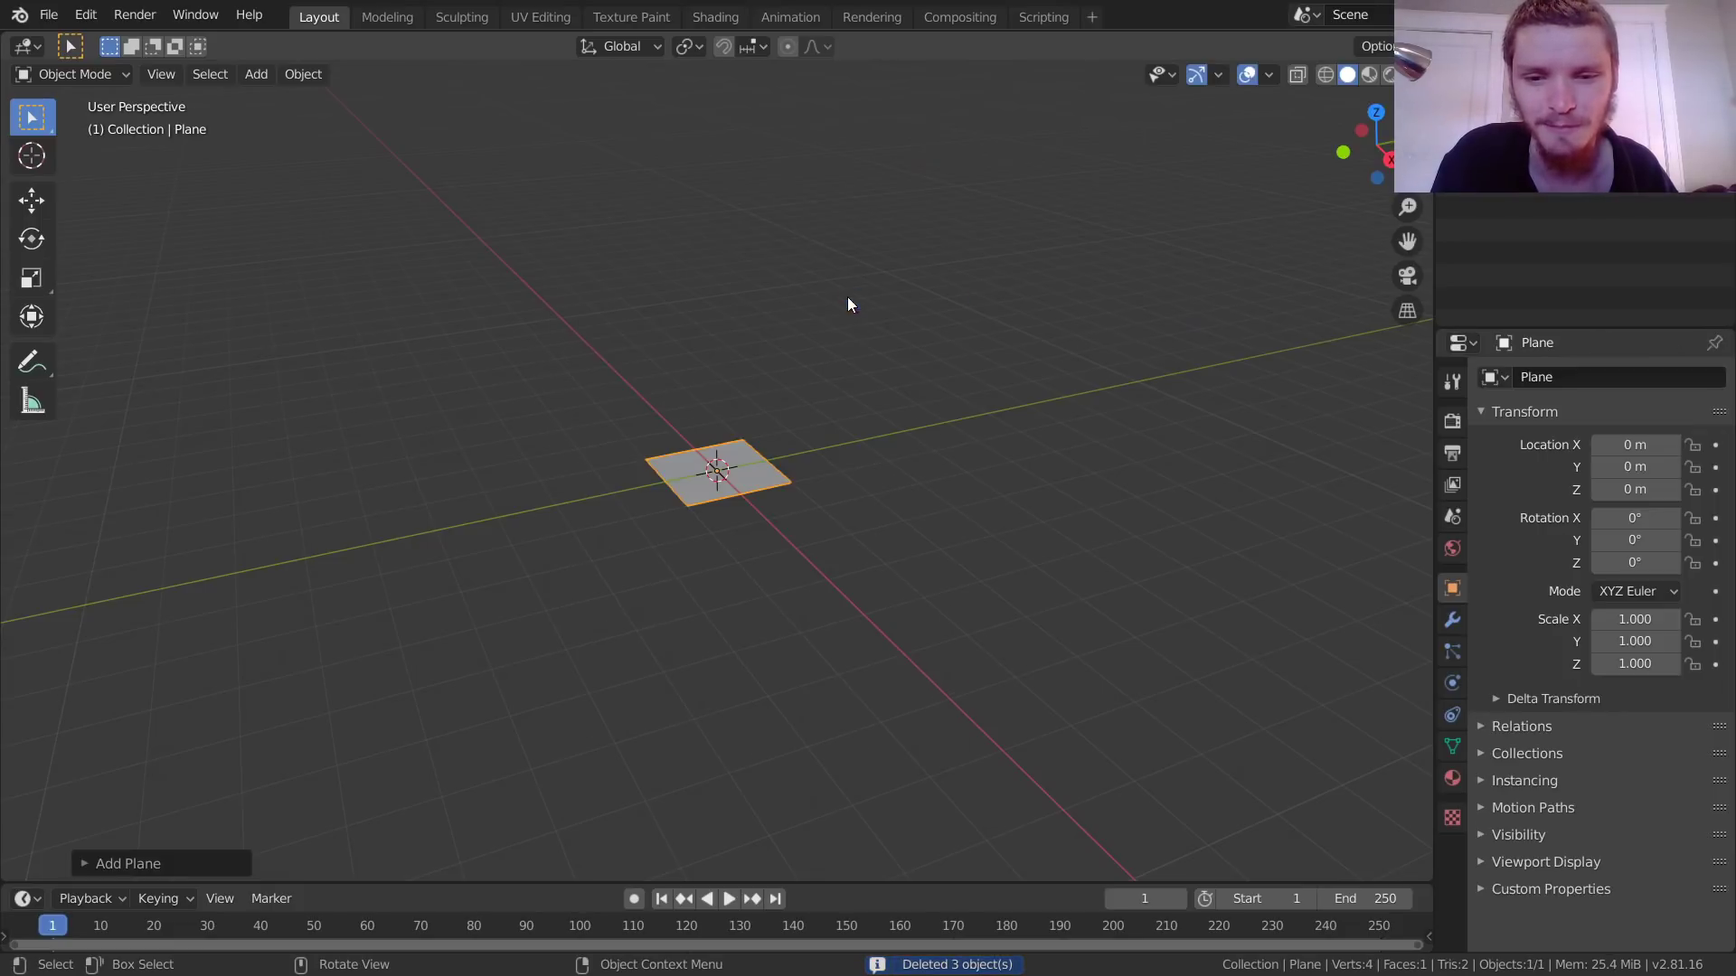
middle_drag(795, 425, 764, 509)
scroll(764, 509, up, 5)
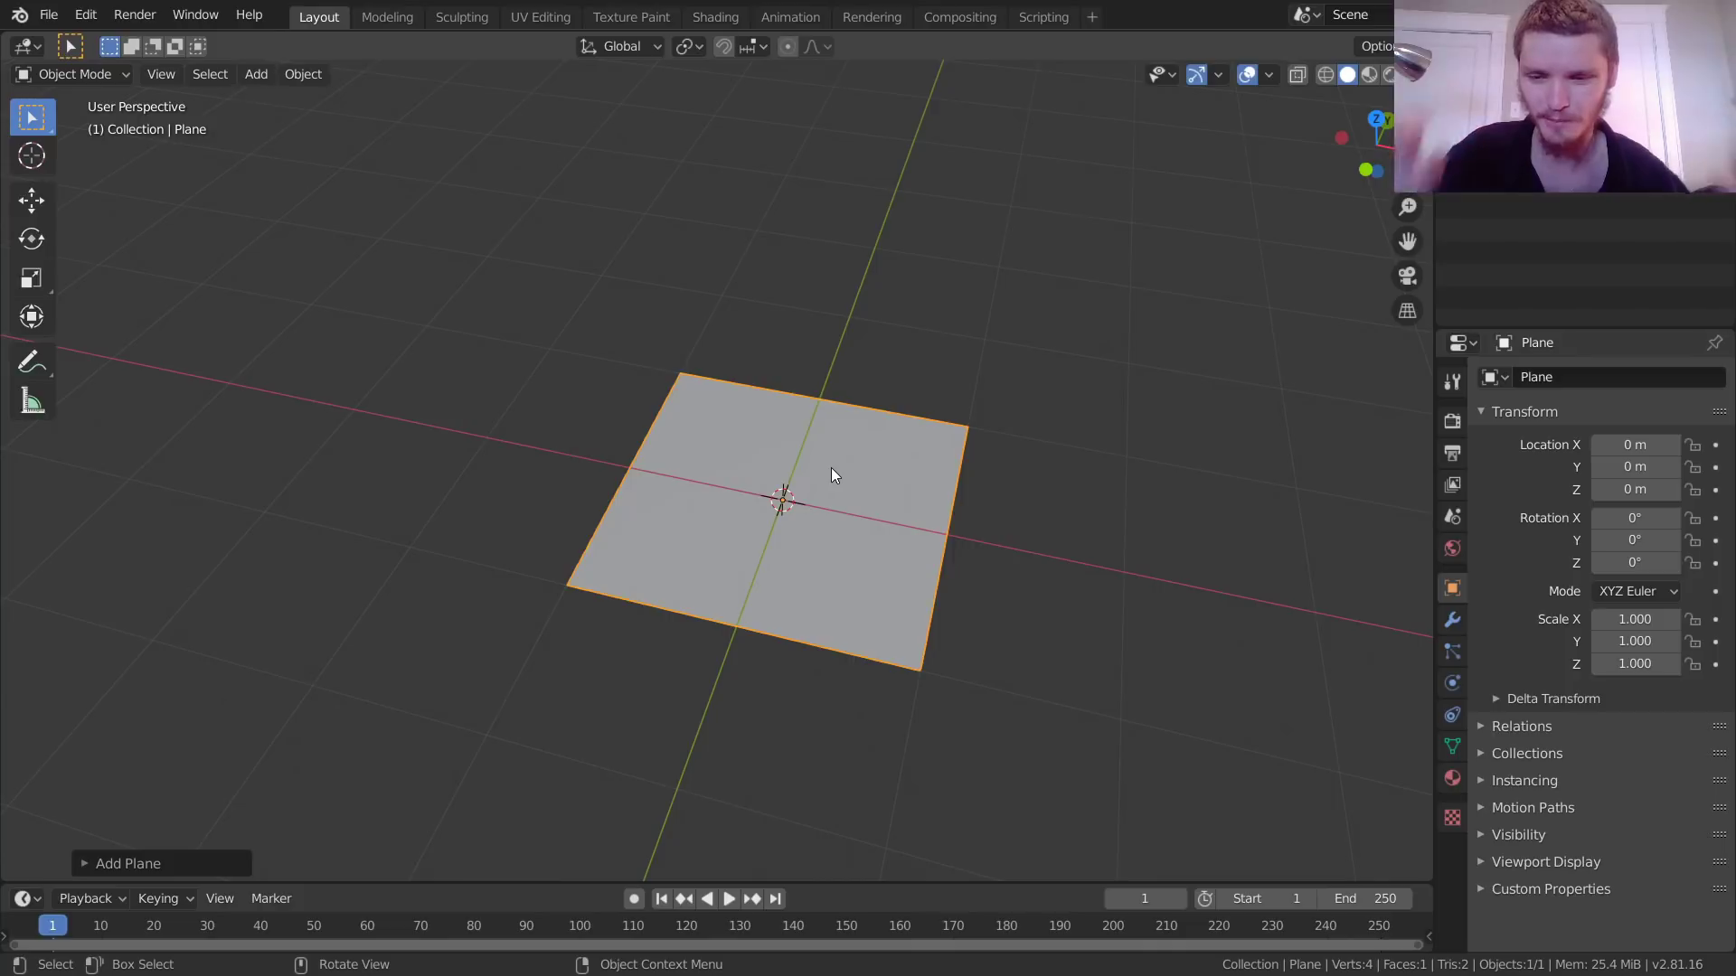
Step: In Edit Mode, scale the plane down along the Y axis into a narrow strip
key(Tab)
middle_drag(871, 428, 920, 475)
key(s)
key(y)
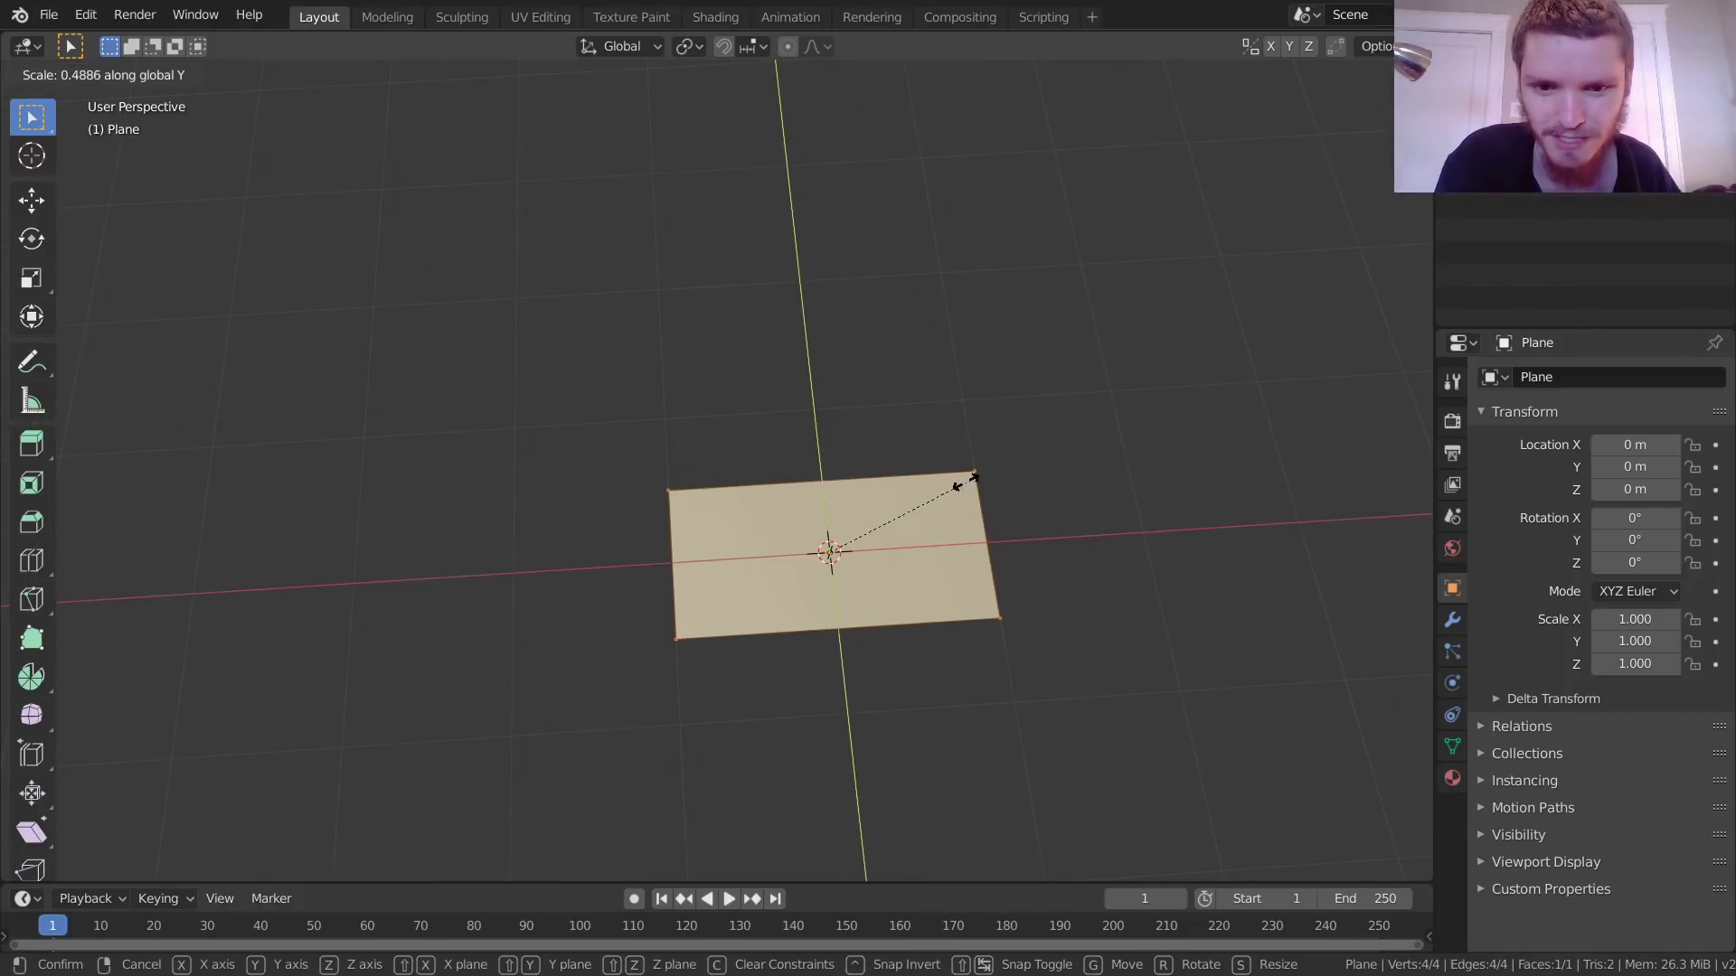
click(866, 527)
Step: Stretch the strip along the X axis by a factor of about 2.31 and return to Object Mode in top view
middle_drag(891, 516, 886, 517)
key(s)
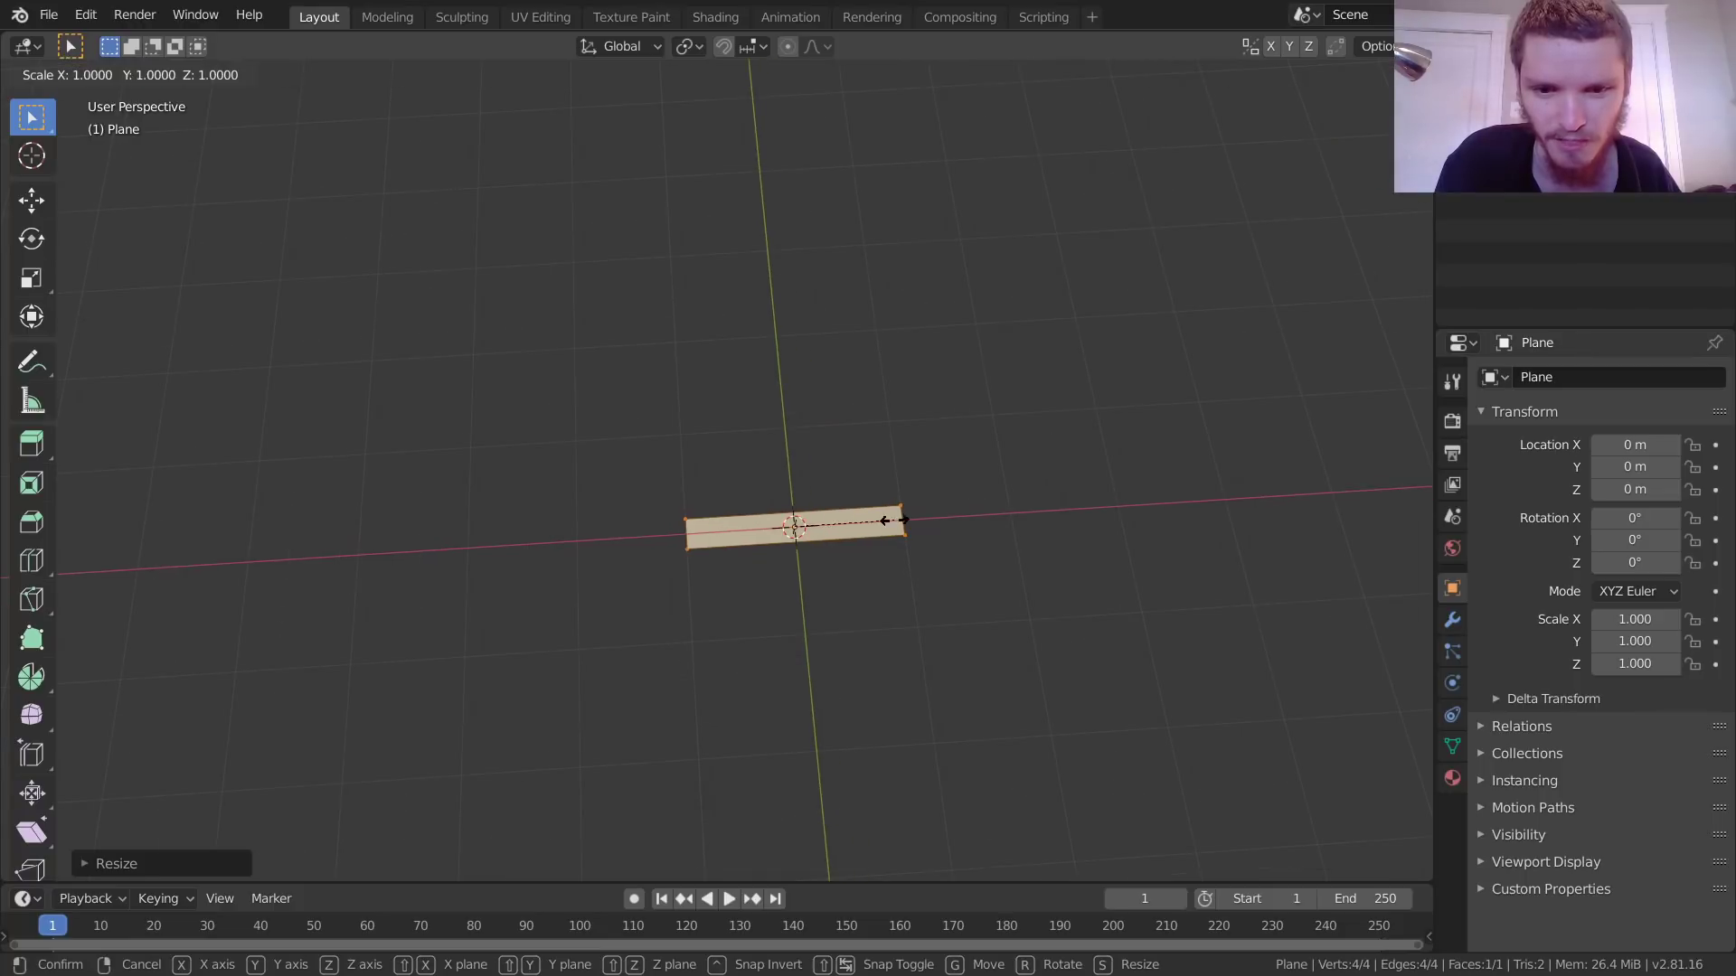
key(x)
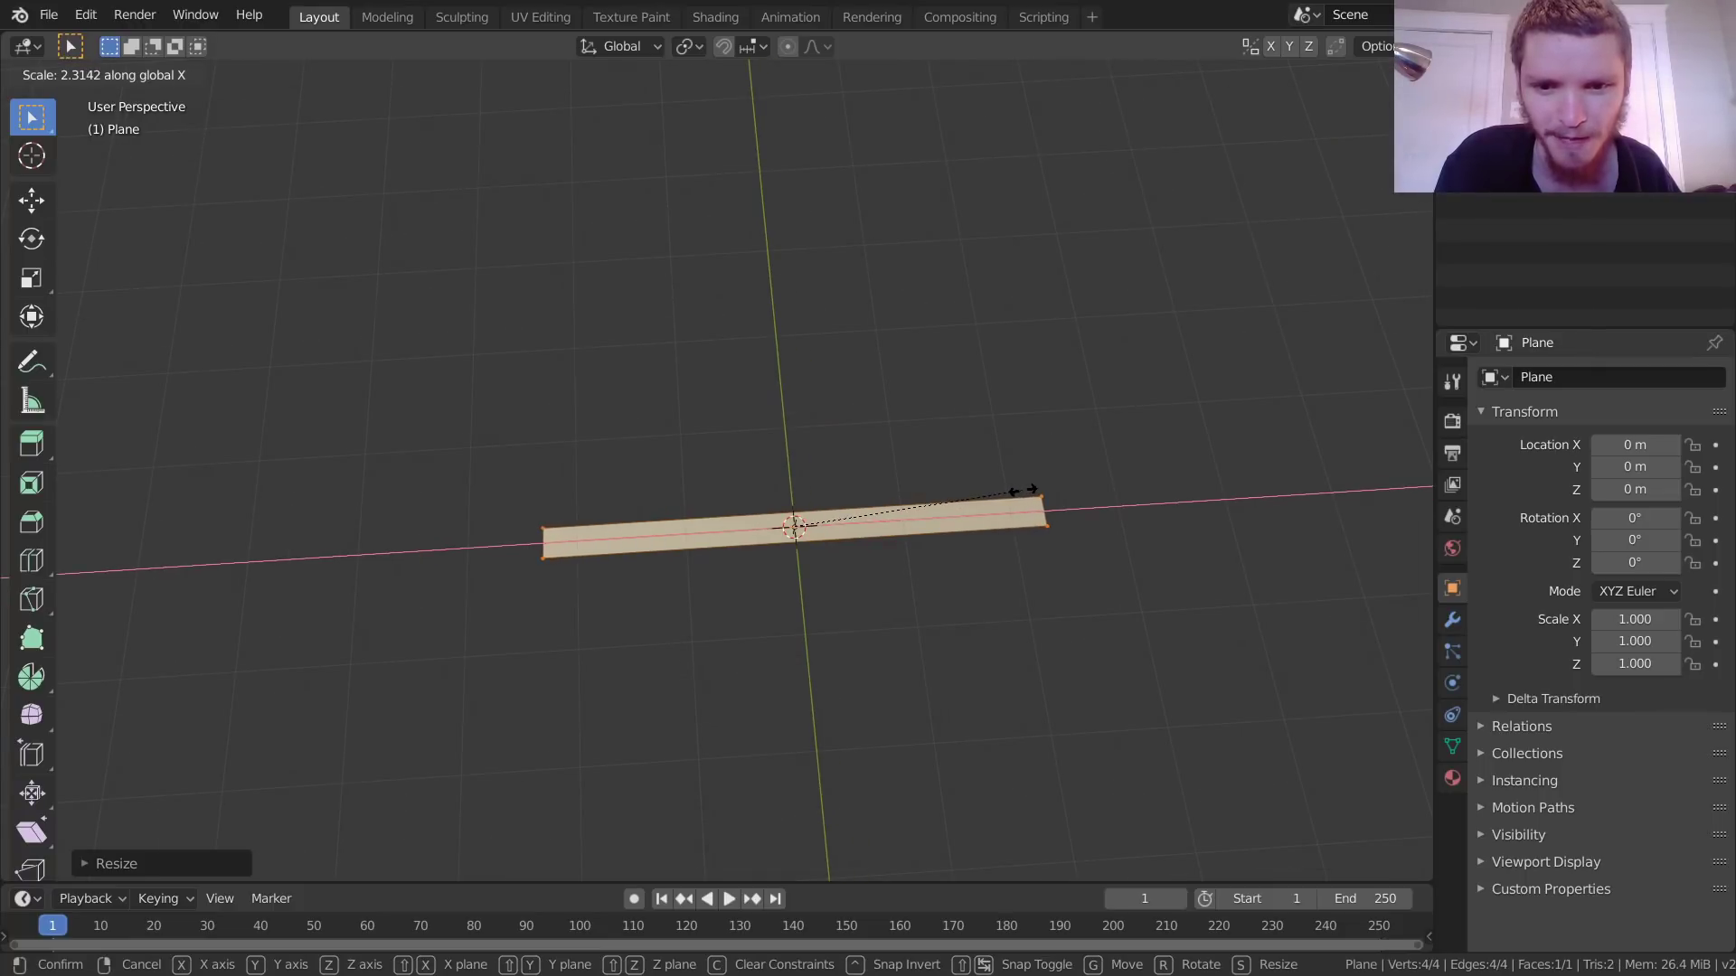
click(1022, 491)
click(1380, 124)
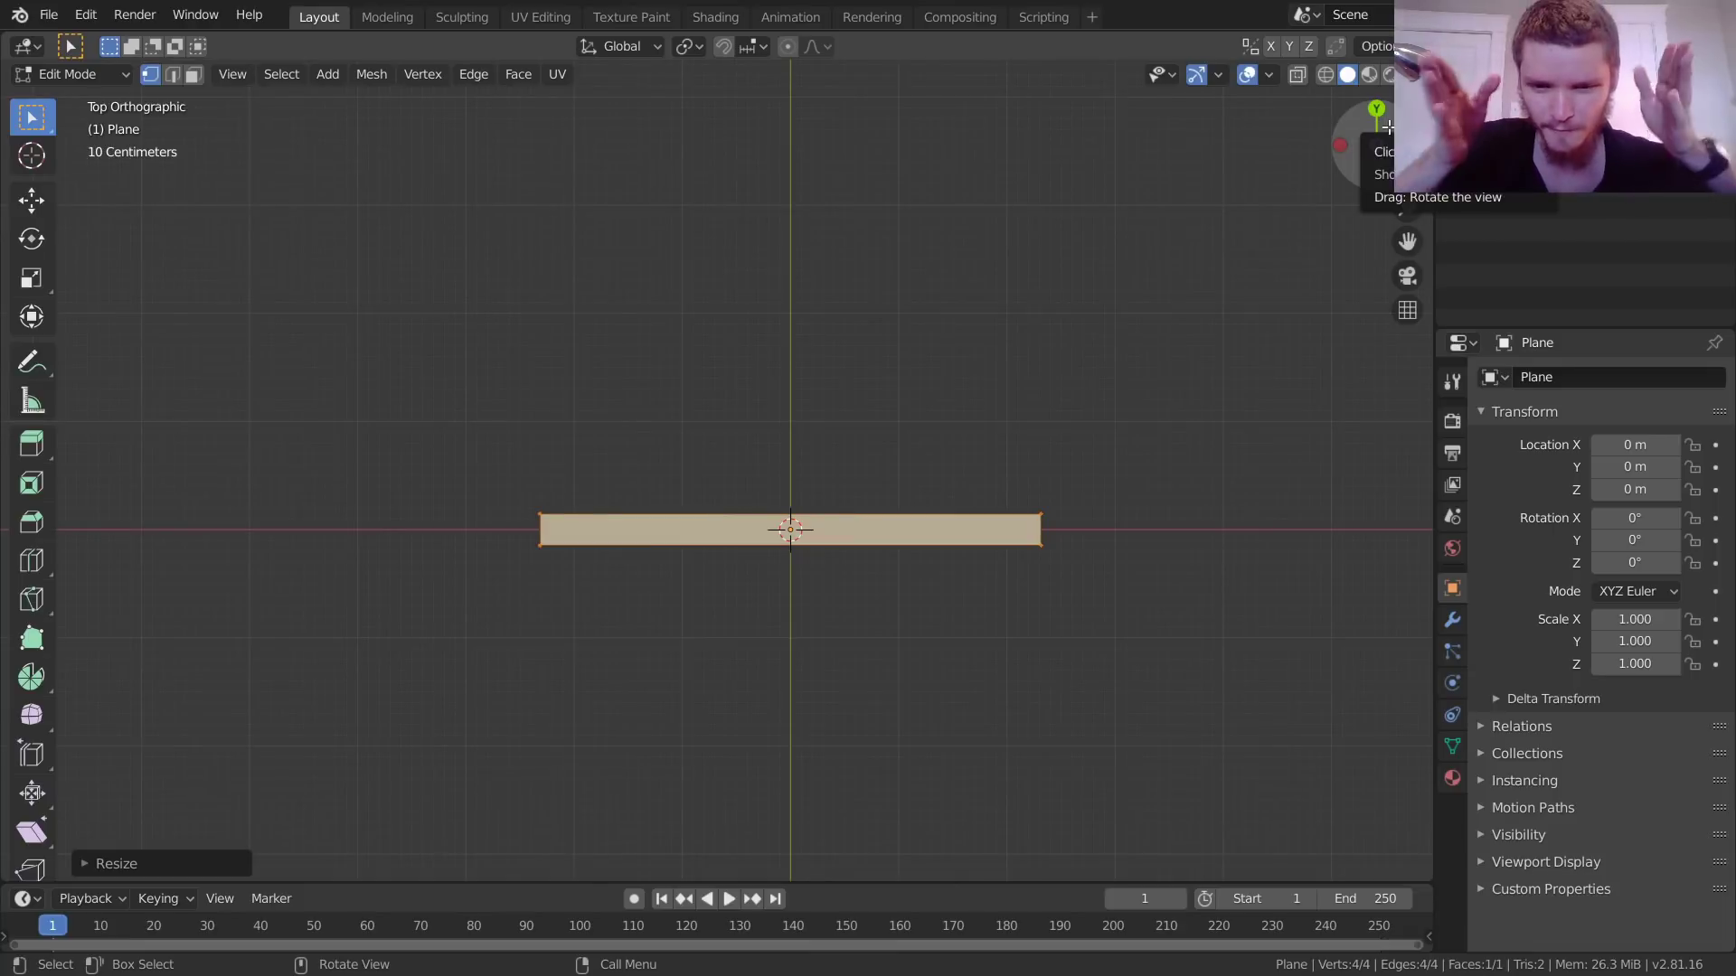
key(s)
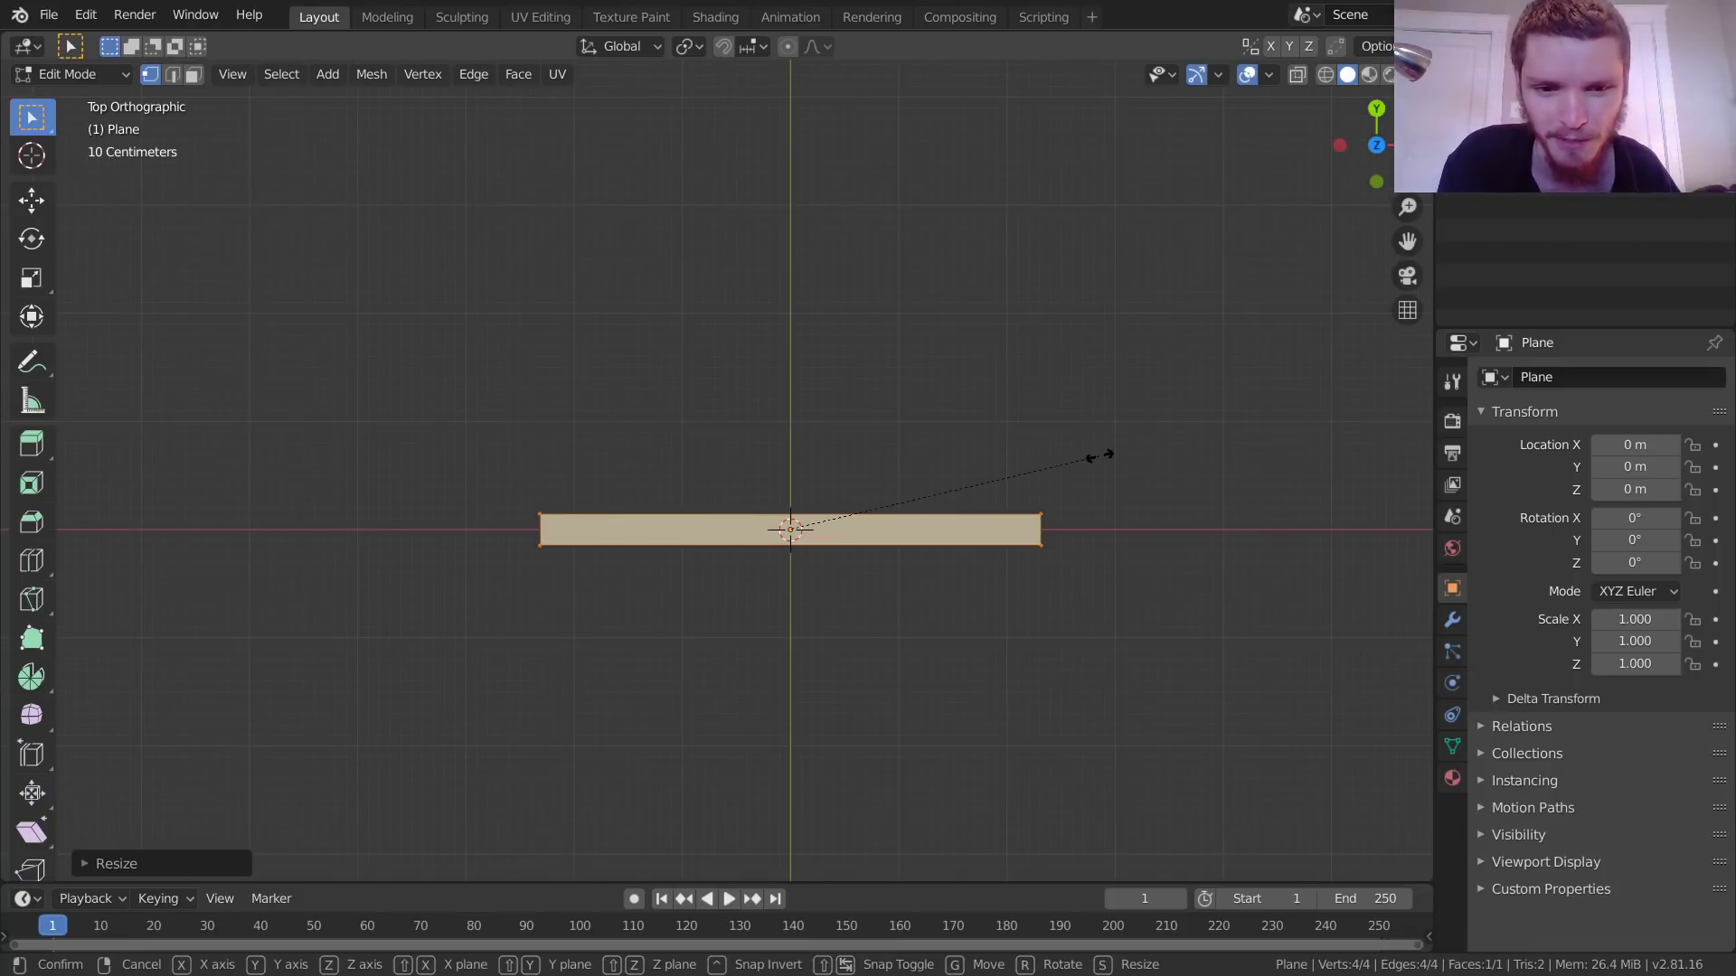
key(x)
click(1115, 452)
scroll(964, 516, up, 4)
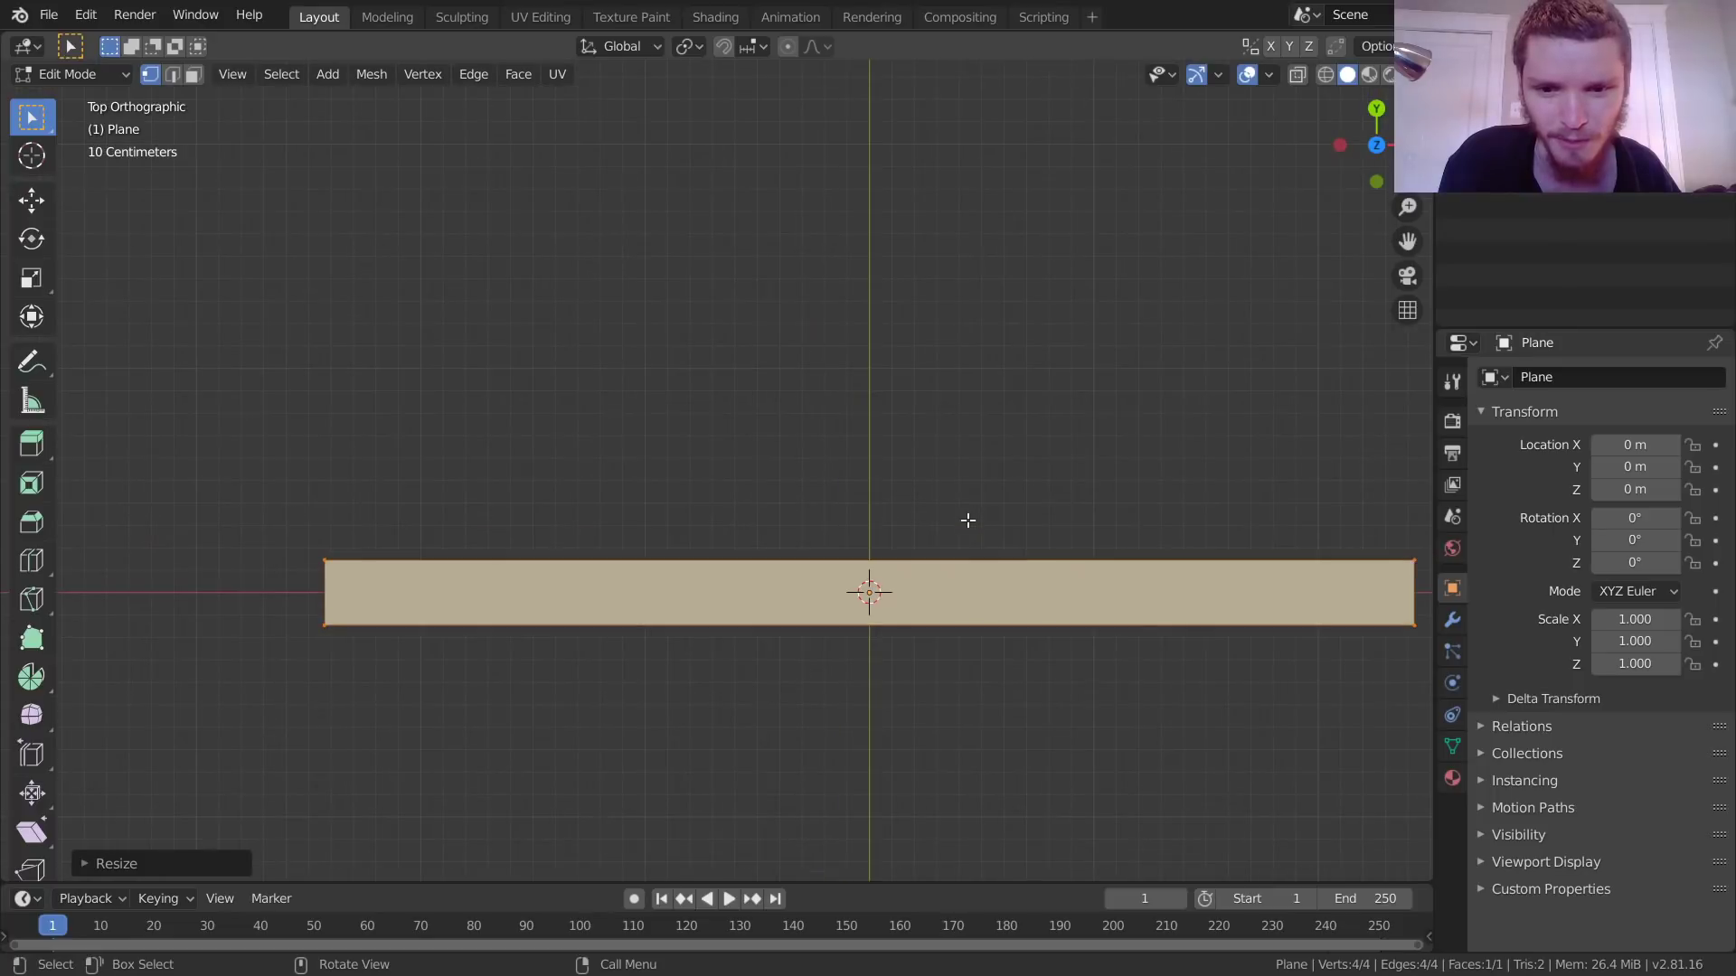
key(Tab)
shift+middle_drag(959, 534, 919, 516)
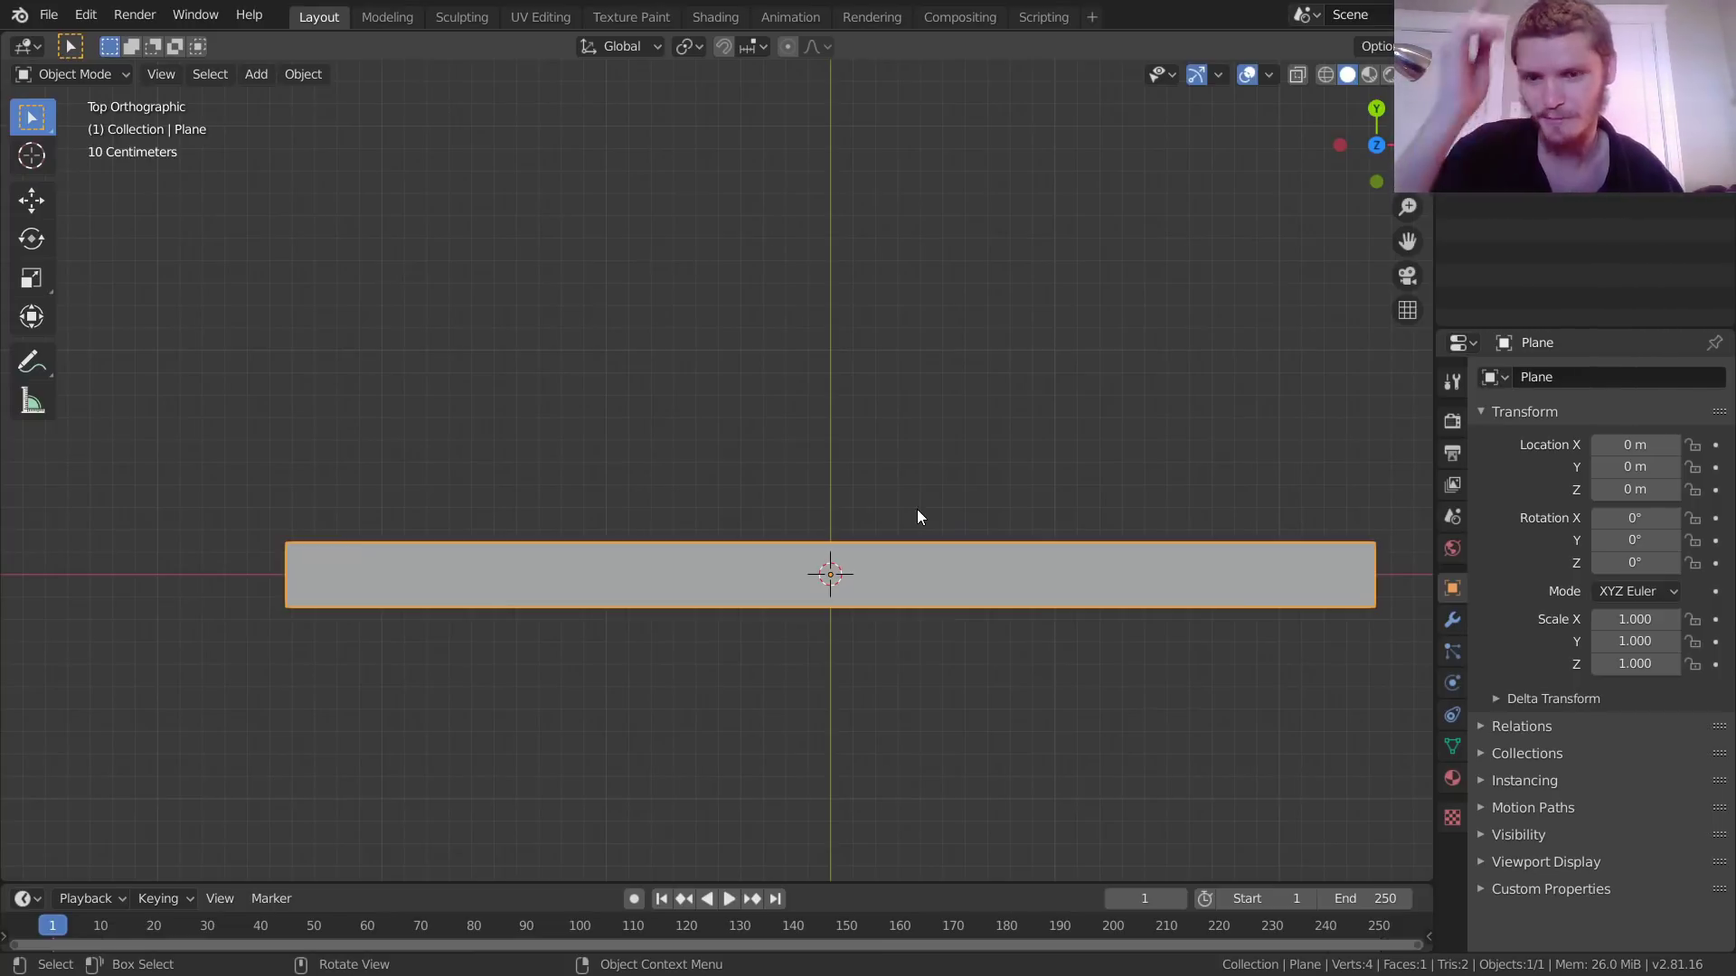
Step: In Edit Mode, add a centred loop cut across the middle of the strip
key(Tab)
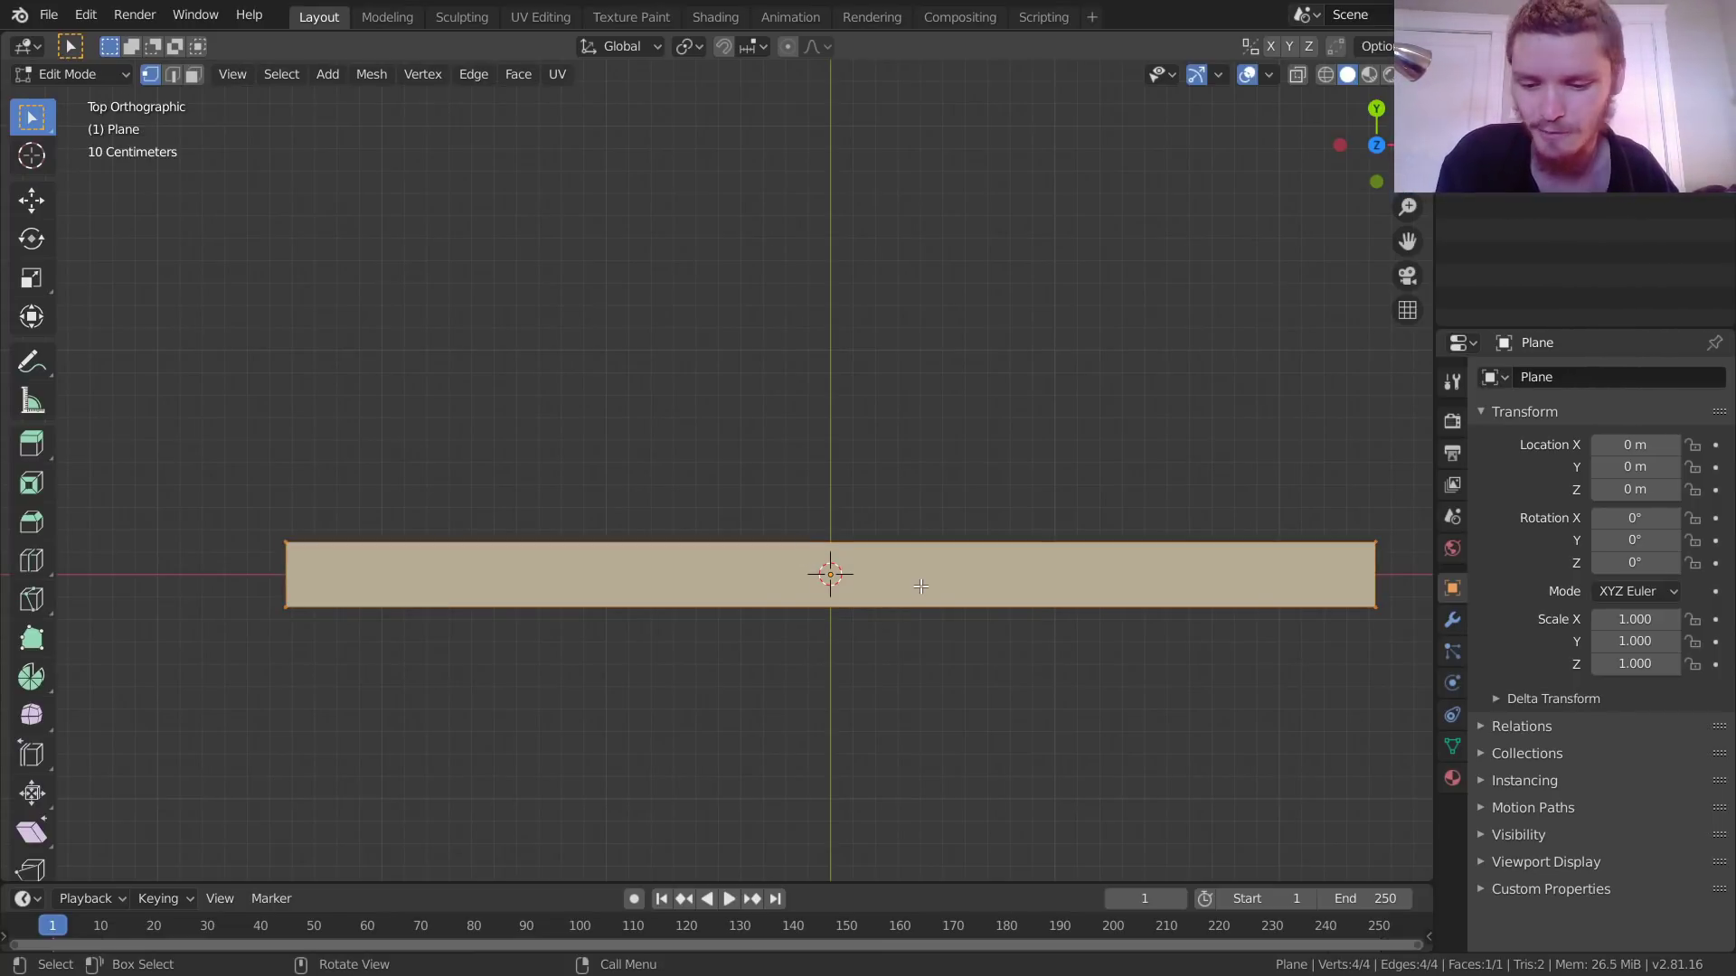
key(ctrl+r)
click(904, 589)
right_click(899, 593)
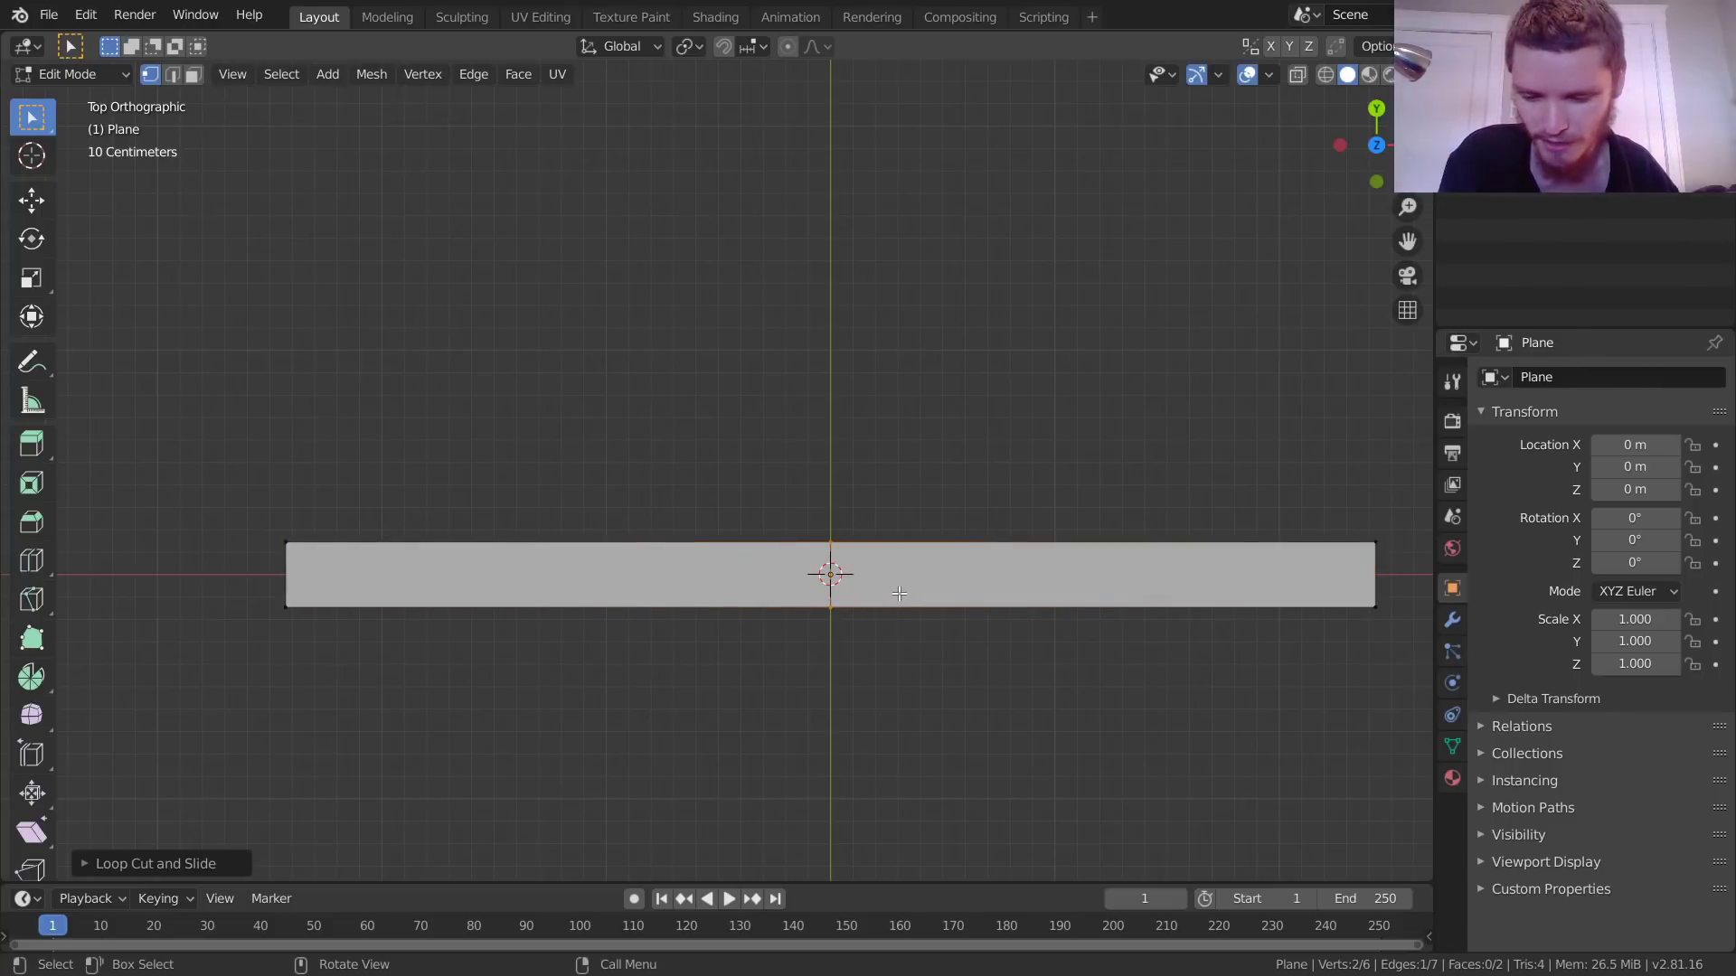
ctrl+scroll(900, 594, down, 6)
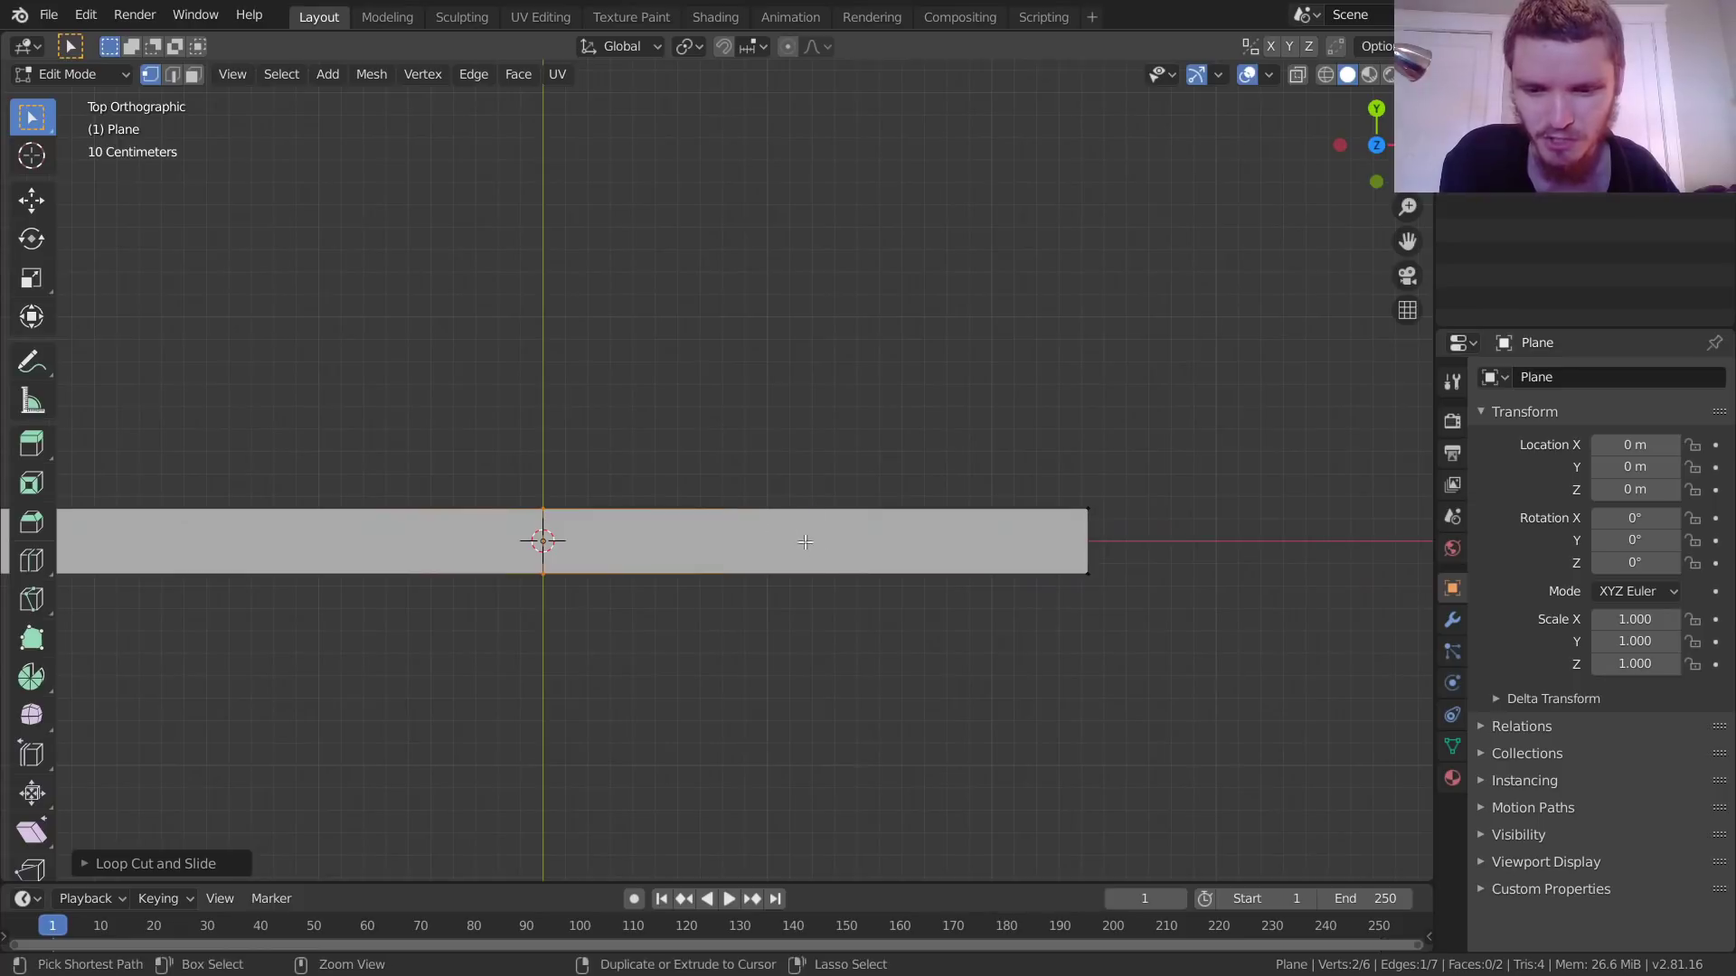
Step: Add a centred loop cut across each half of the strip, dividing it into four equal segments
key(ctrl+r)
click(806, 542)
right_click(806, 547)
ctrl+scroll(620, 539, up, 6)
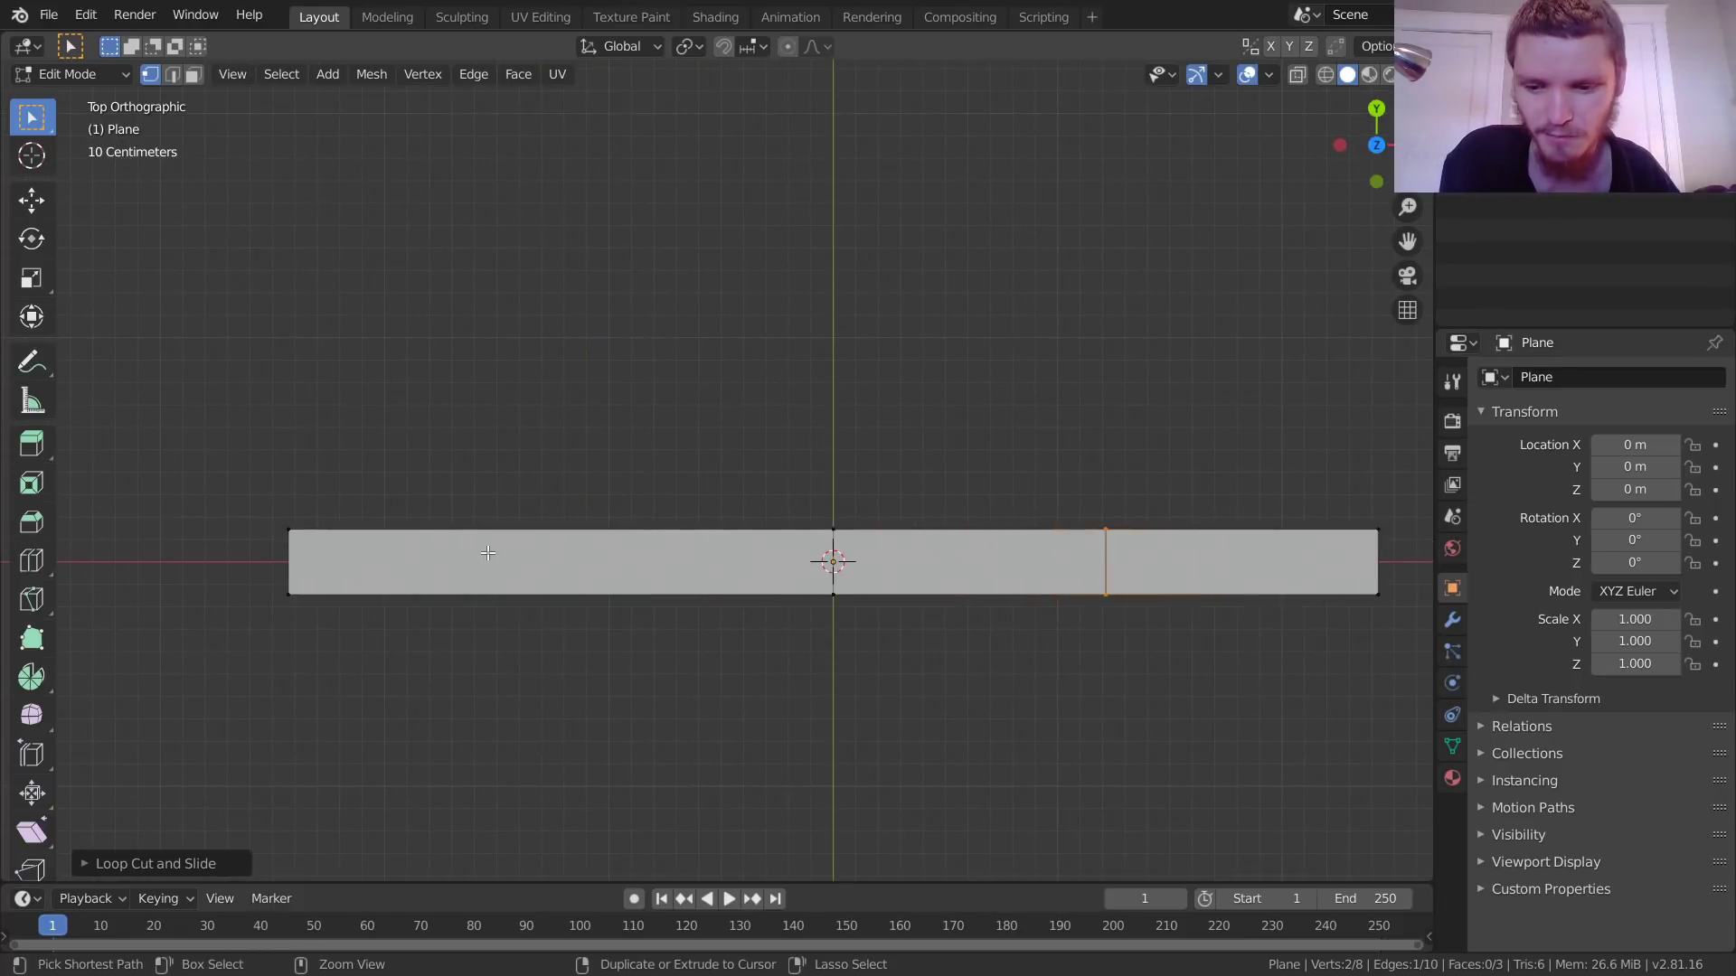
key(ctrl+r)
click(531, 561)
right_click(531, 561)
ctrl+scroll(816, 565, down, 5)
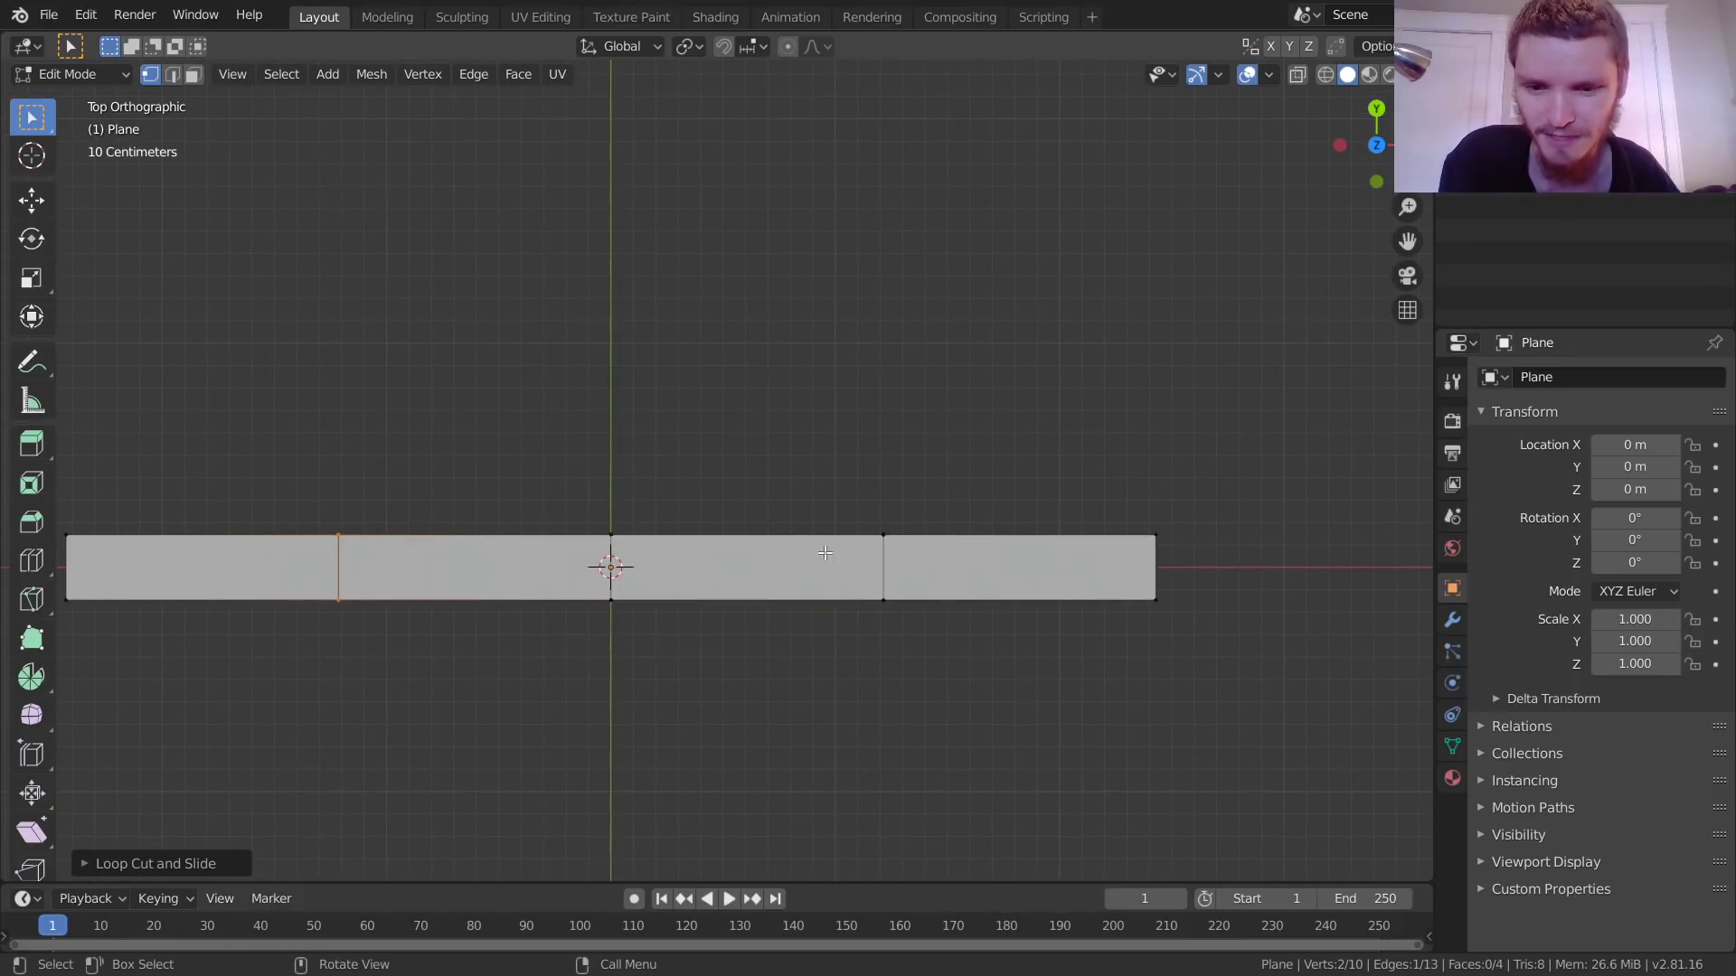
Step: Extrude the segment on the positive X side of the origin downward along Z
middle_drag(751, 565, 763, 448)
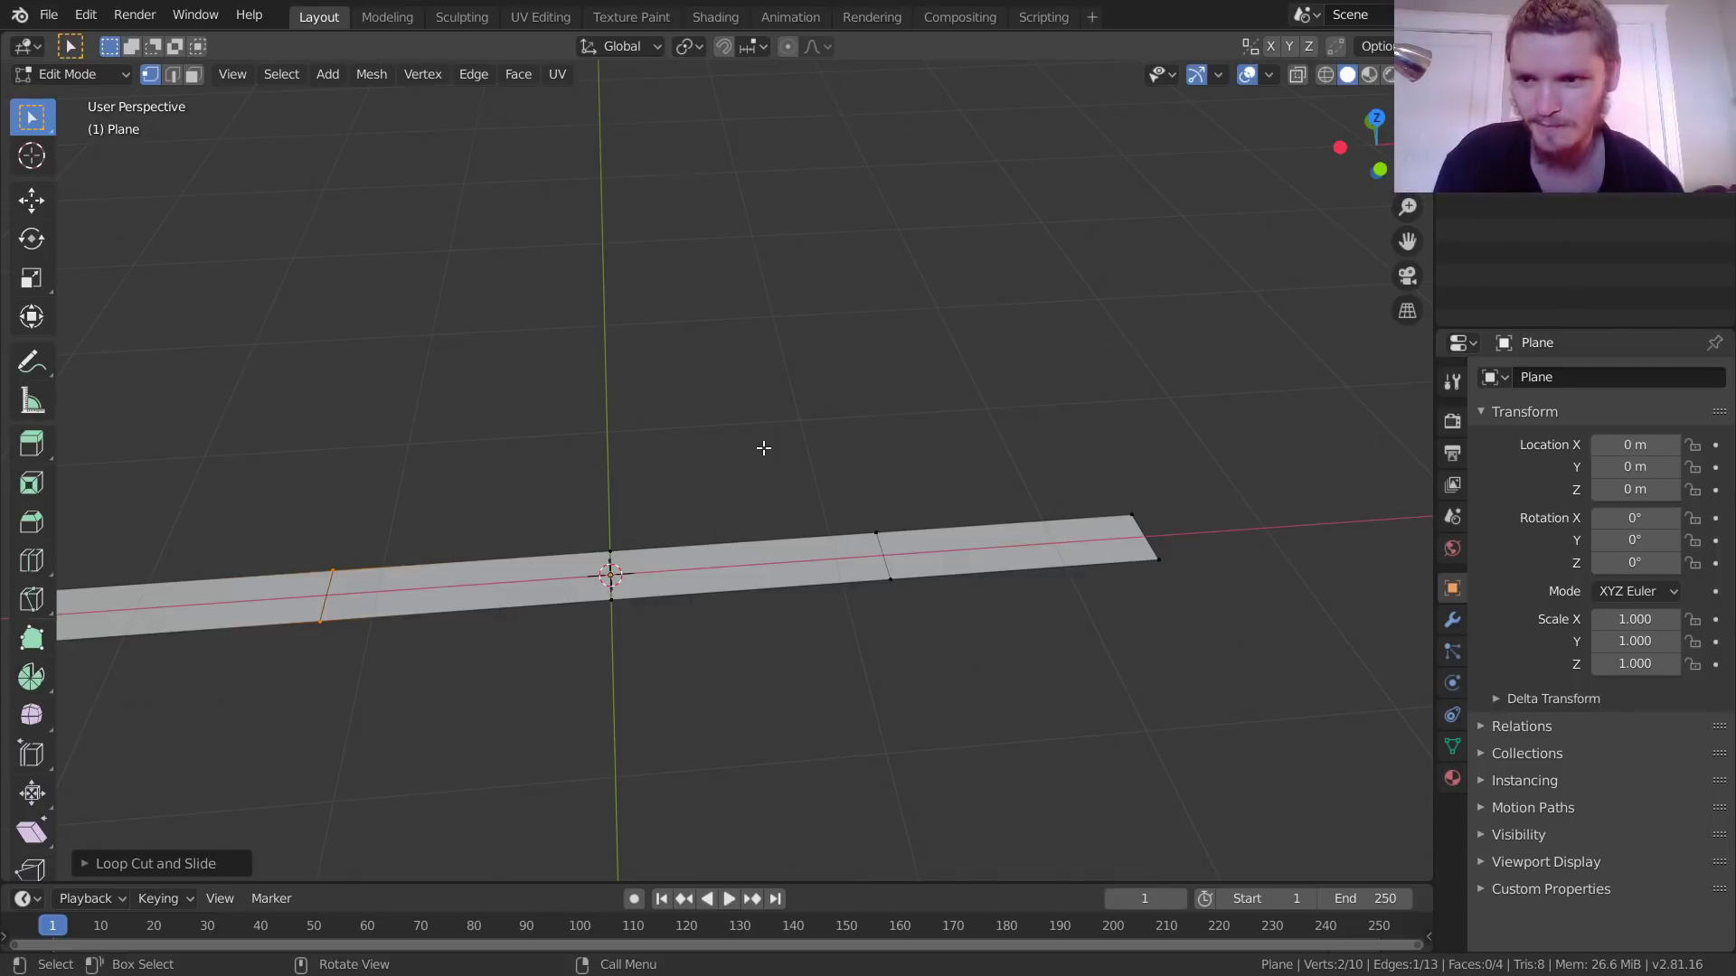
key(3)
click(738, 557)
middle_drag(738, 557, 992, 430)
key(e)
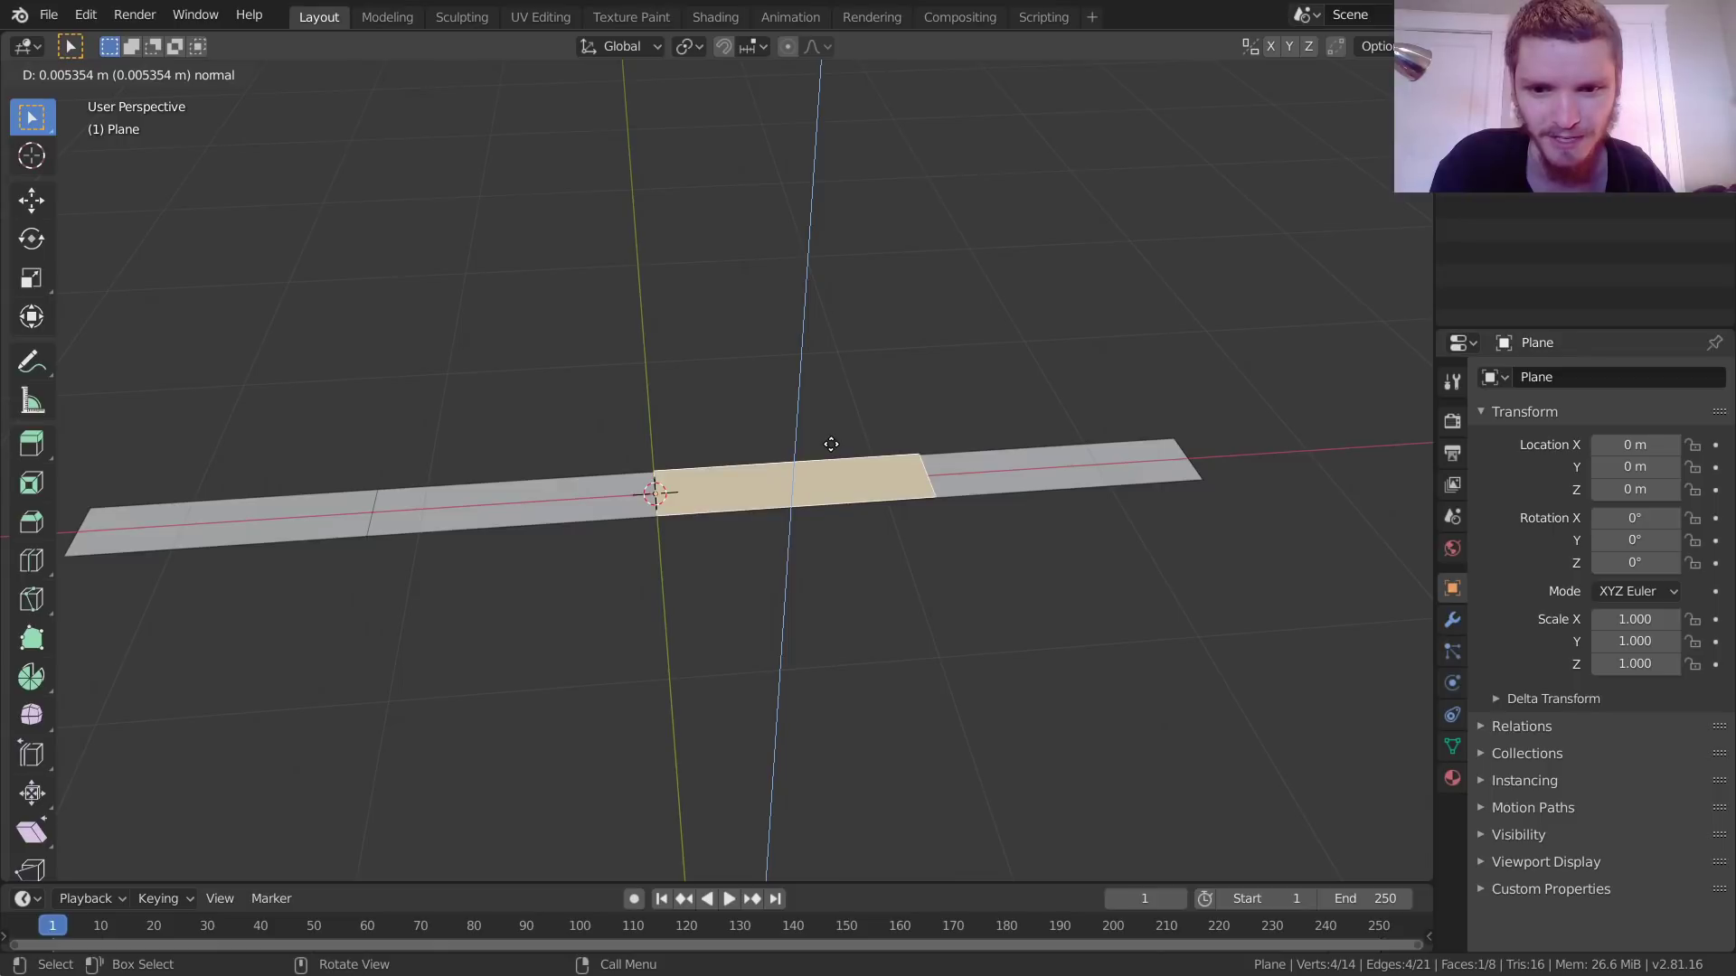
key(z)
key(z)
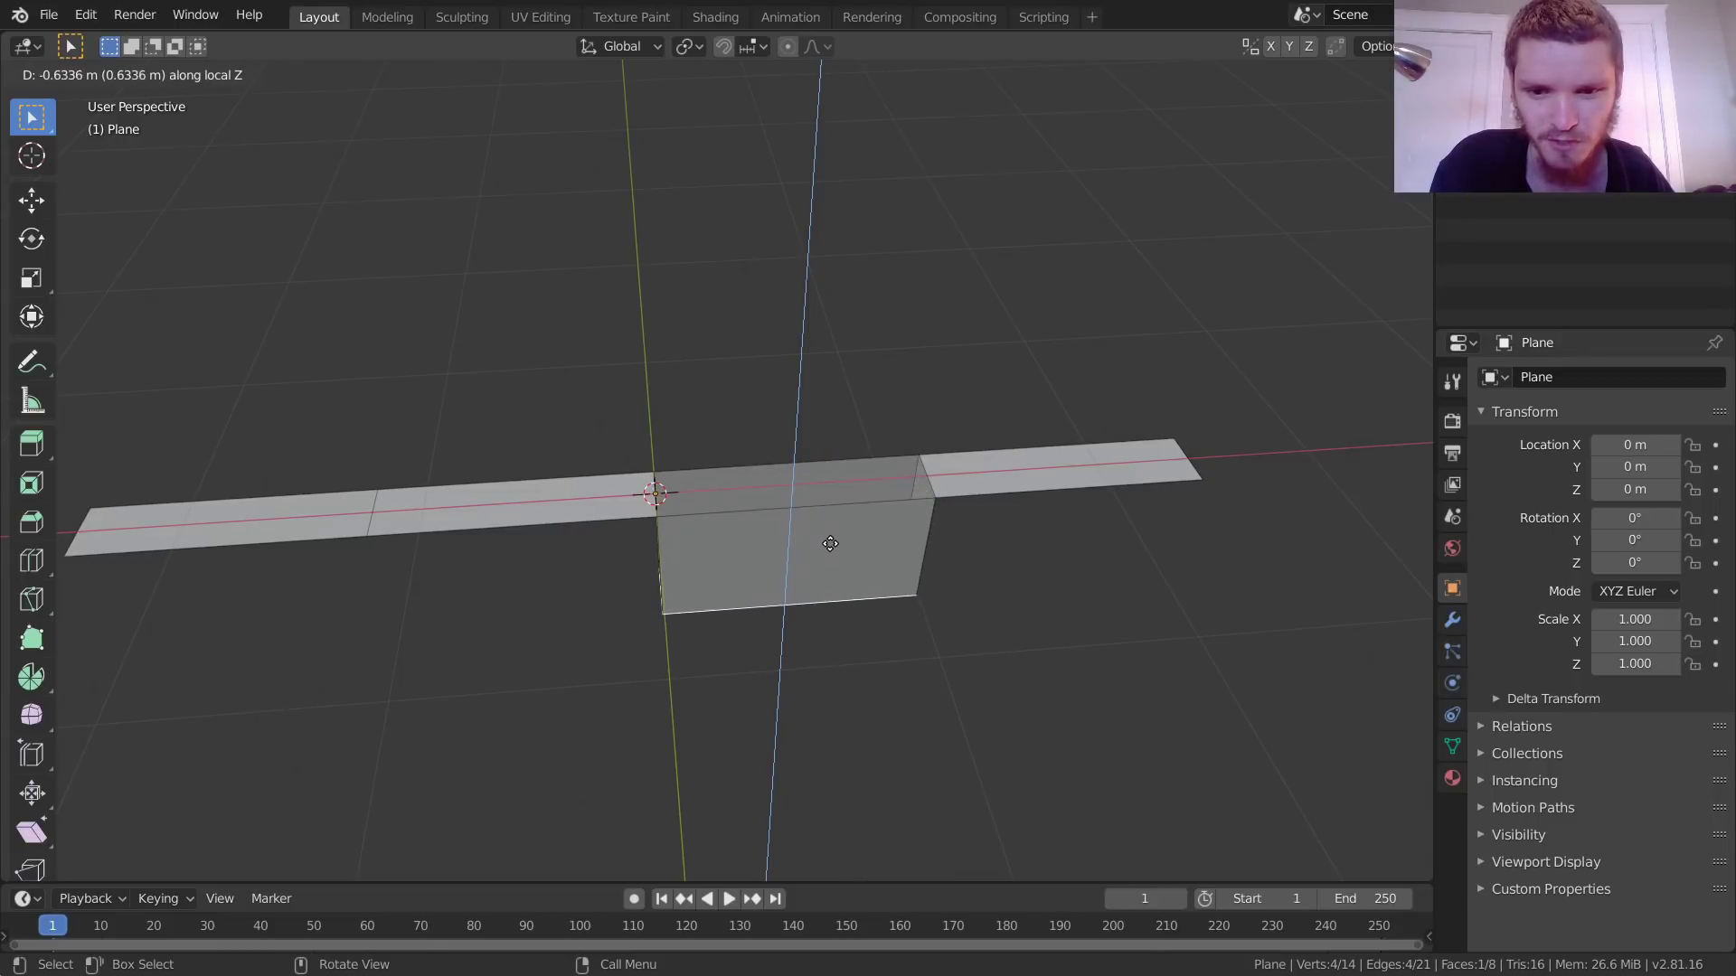
click(795, 562)
Step: Delete the front and back side faces of the downward extrusion, leaving an open U-shaped dip in the strip
click(756, 540)
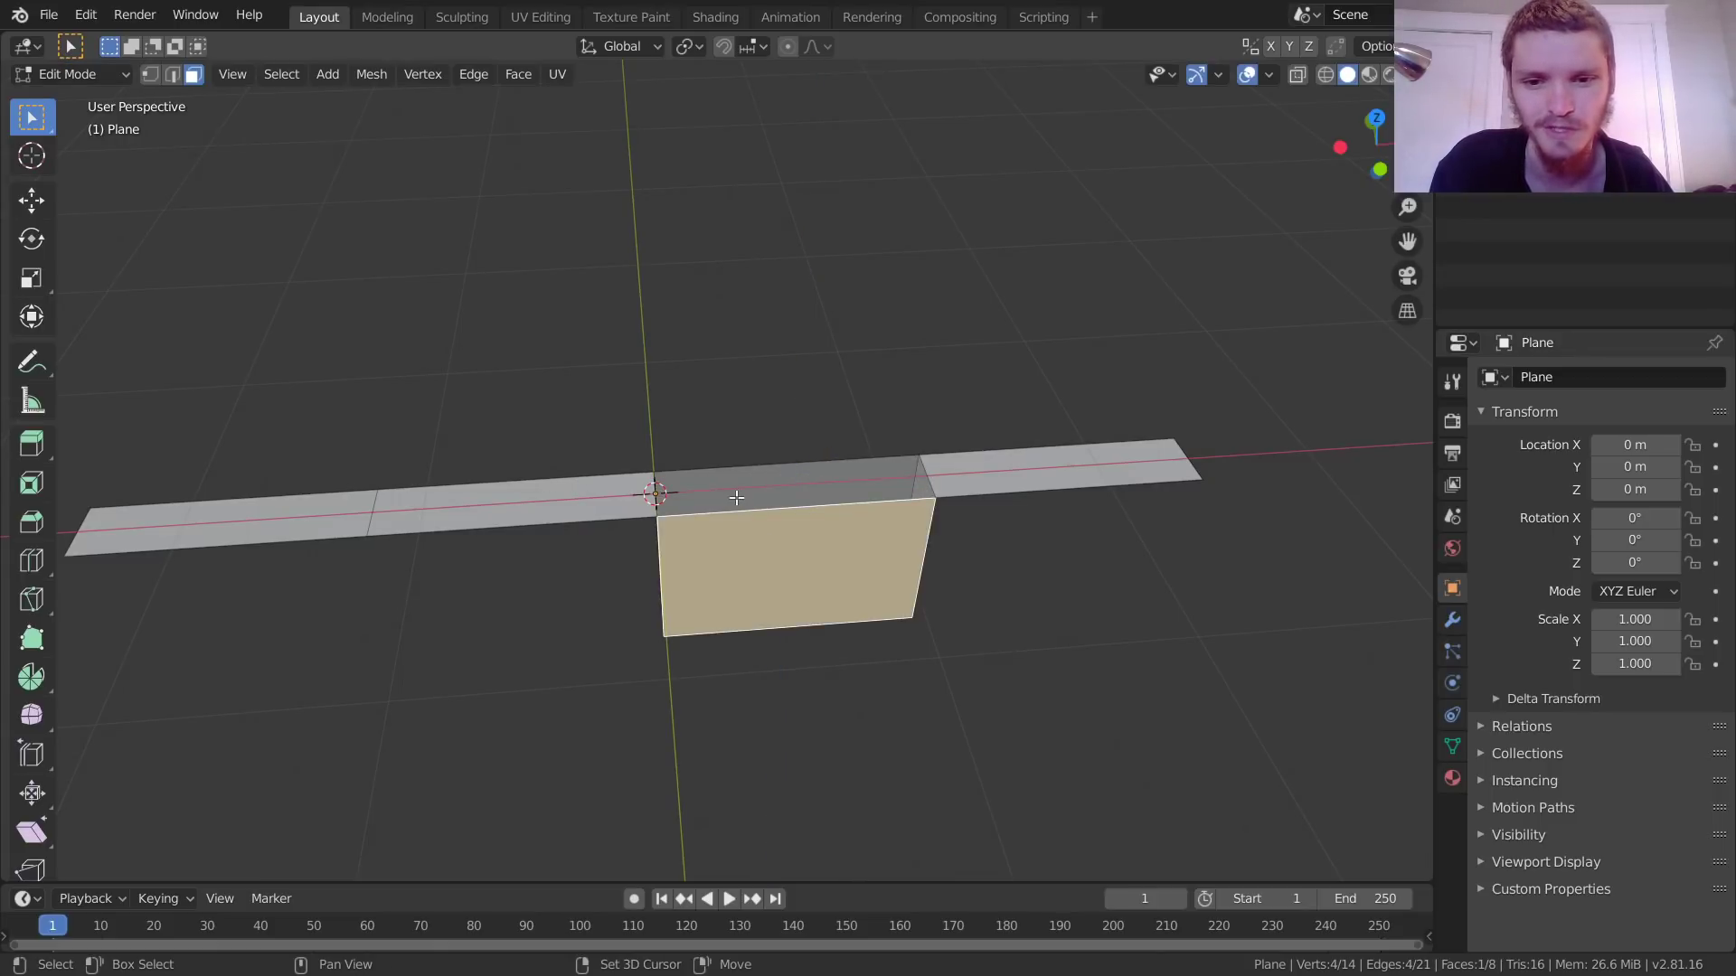
key(x)
click(758, 539)
middle_drag(757, 539, 701, 556)
middle_drag(891, 579, 723, 508)
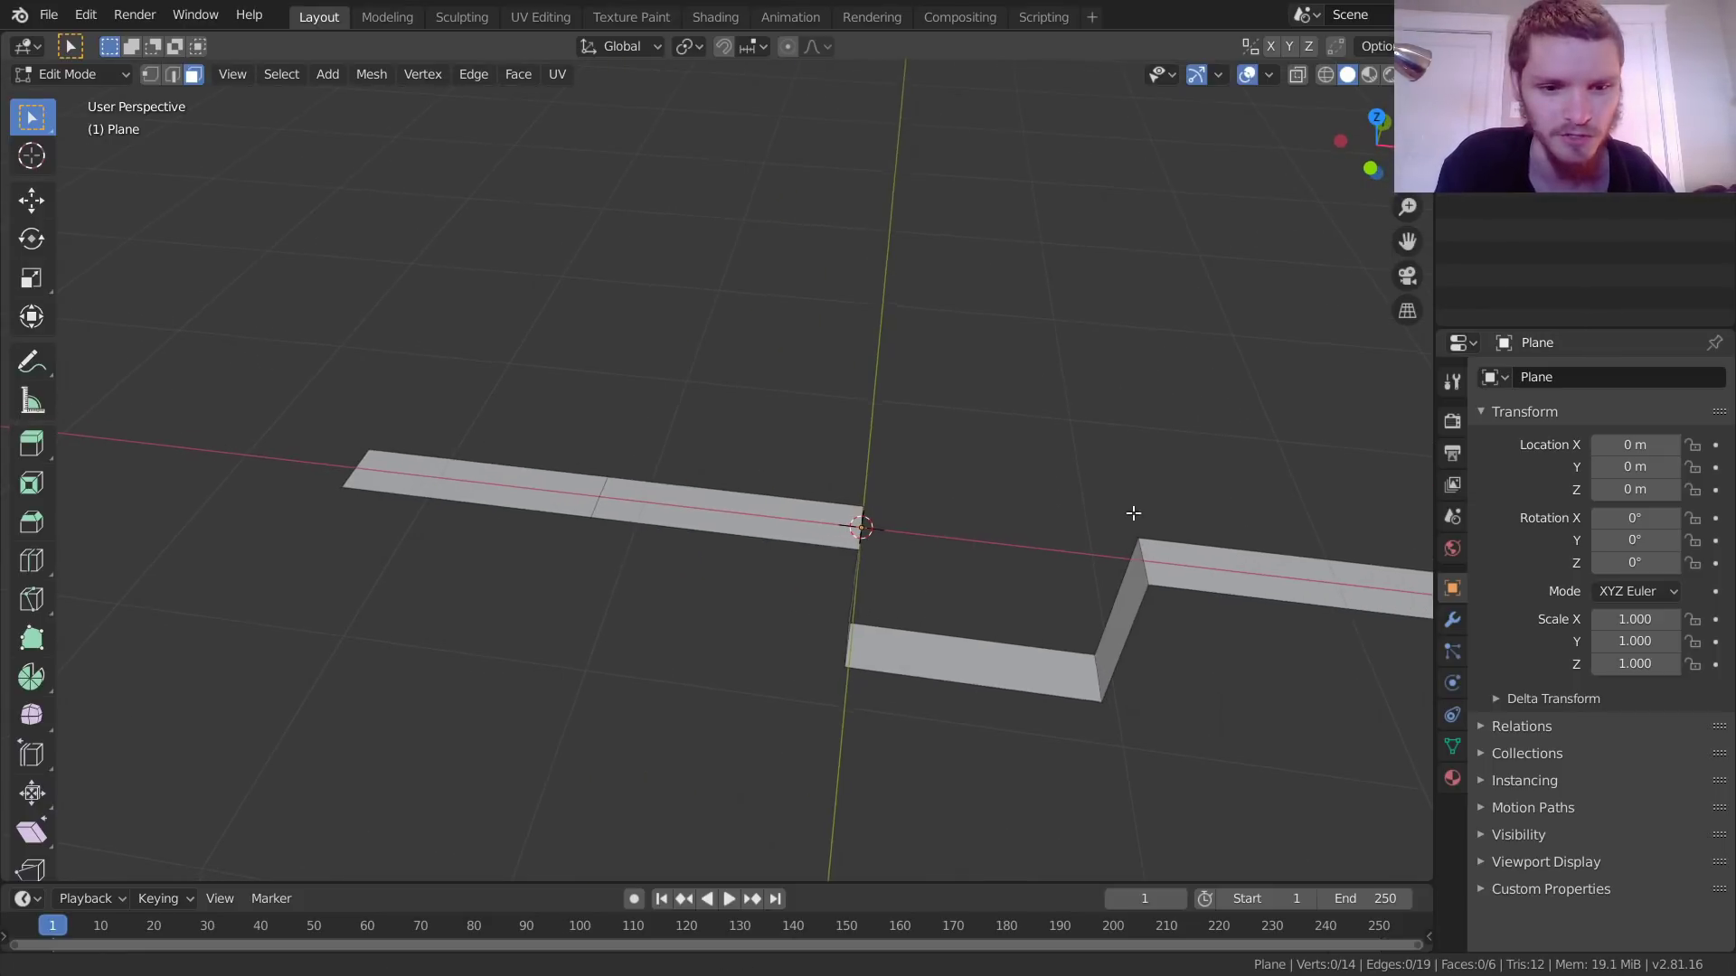
Step: Add a centred loop cut across the end segment beyond the dip and another across its half nearest the dip
middle_drag(1131, 515, 728, 512)
key(ctrl+r)
click(751, 576)
right_click(750, 576)
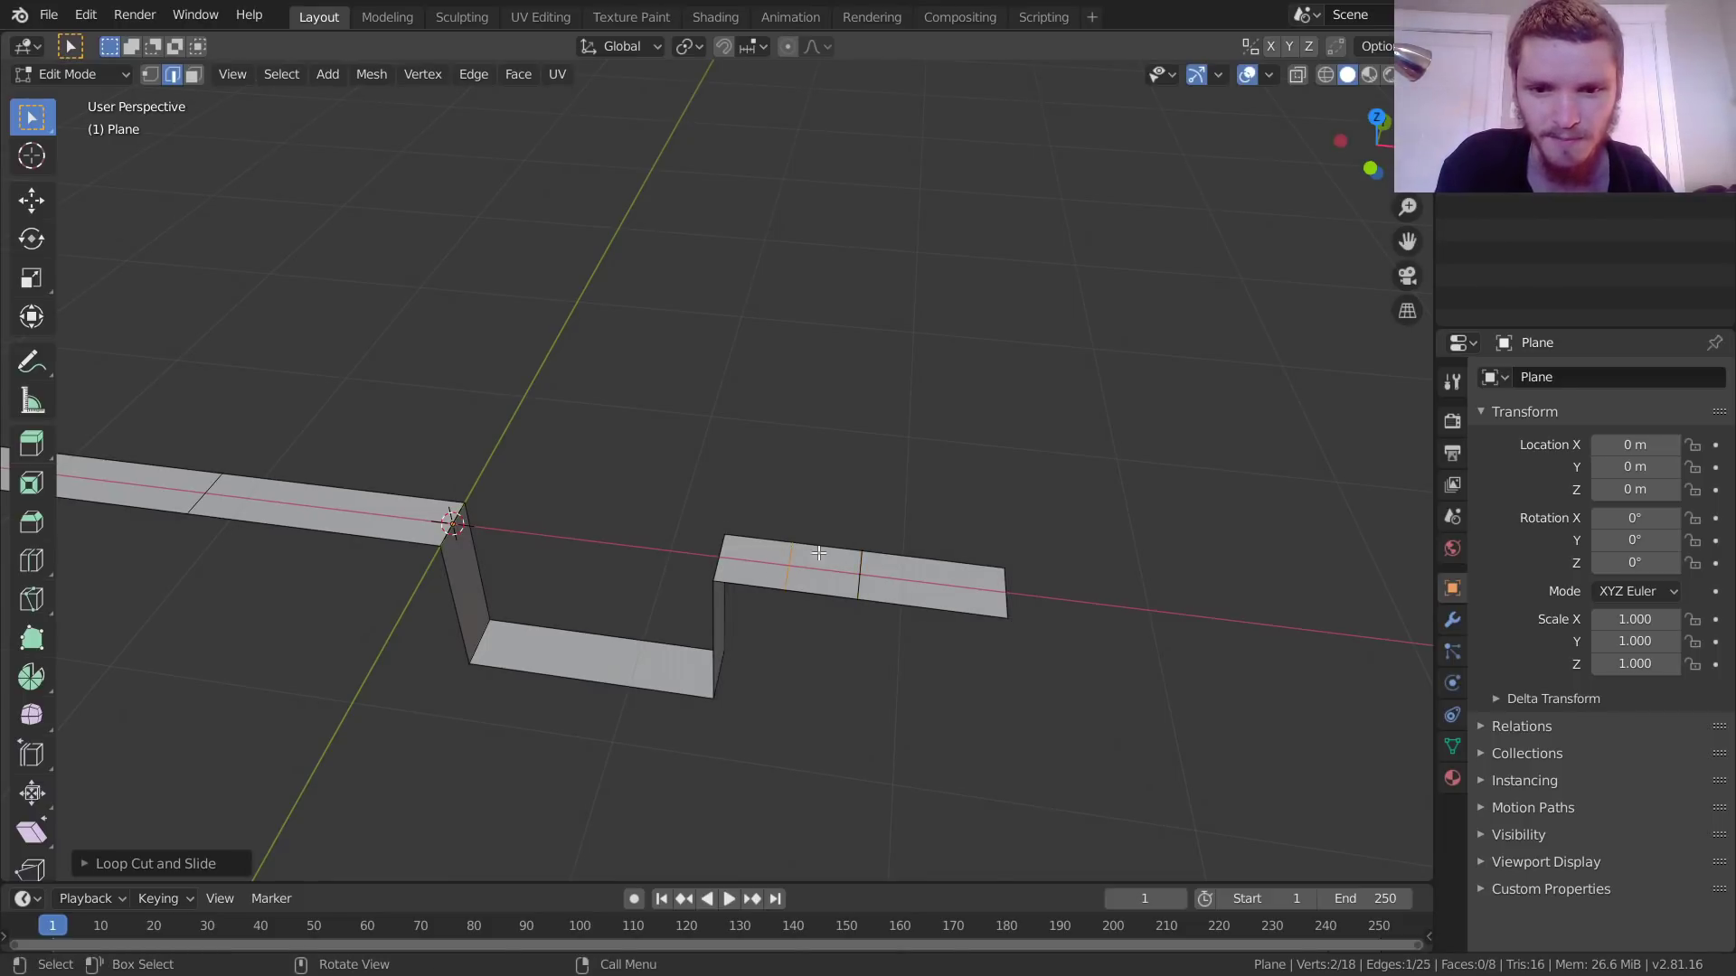
shift+middle_drag(780, 562, 760, 554)
key(ctrl+r)
click(804, 552)
right_click(804, 551)
Step: Extrude the small face between the two newest loop cuts upward into a block
key(3)
click(803, 552)
key(e)
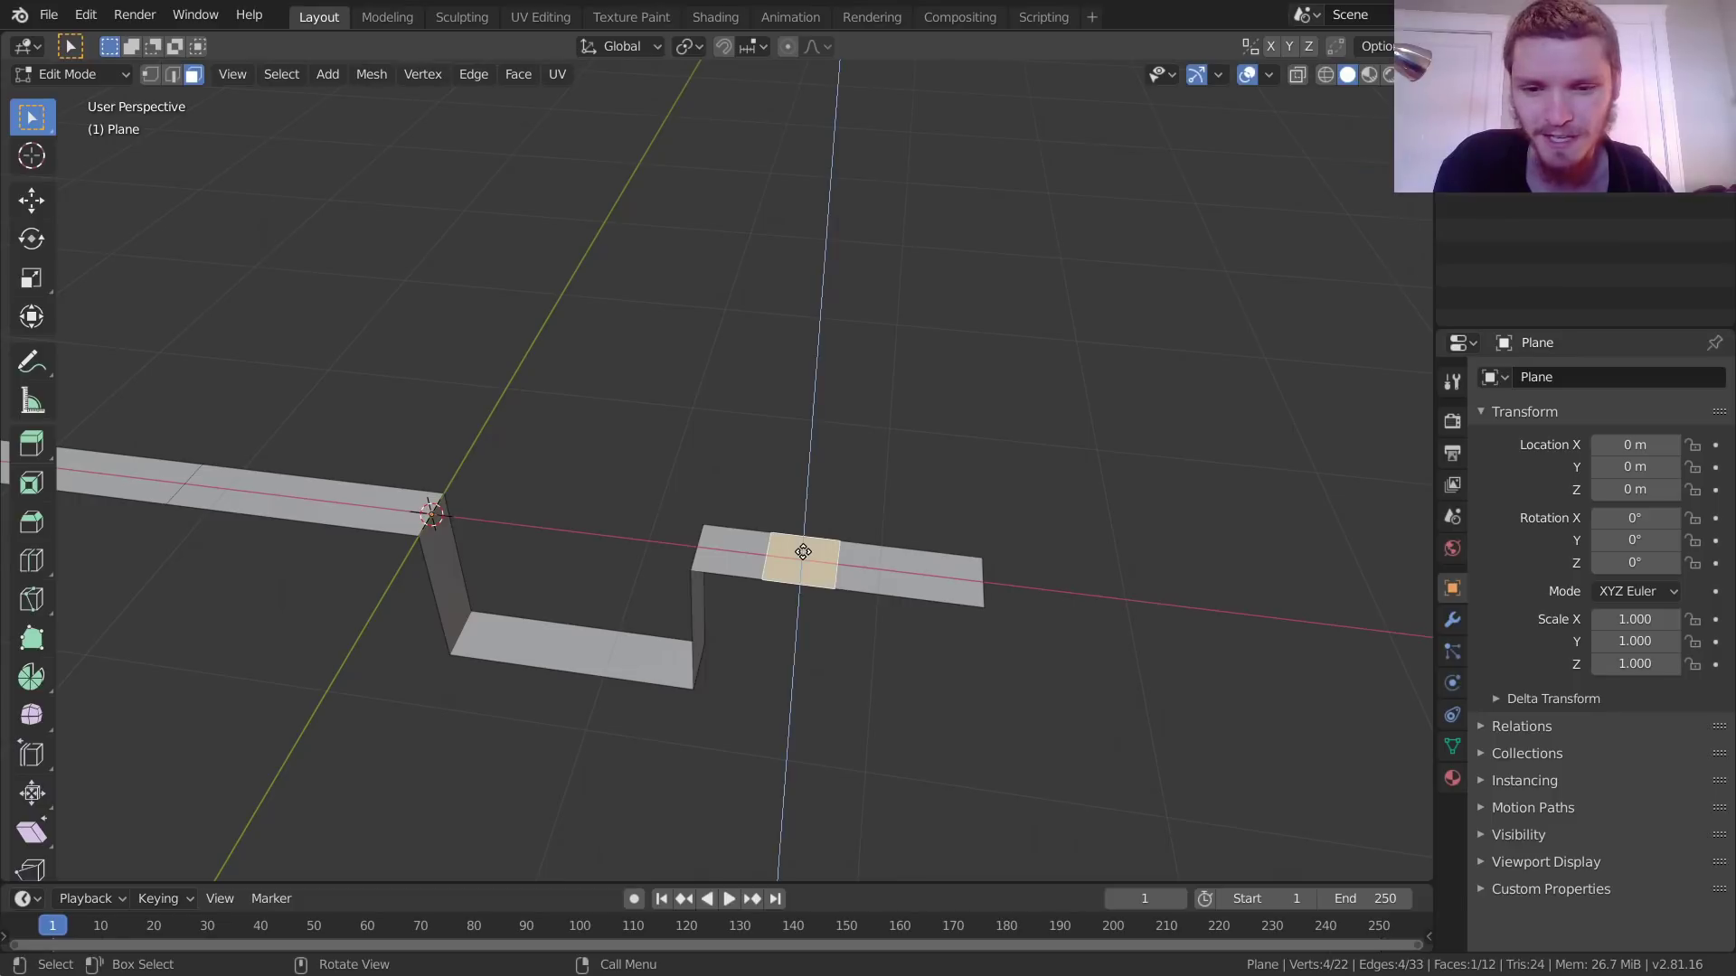
click(820, 440)
Step: Delete the front and back side faces of the raised block, leaving an open bump in the strip
click(815, 489)
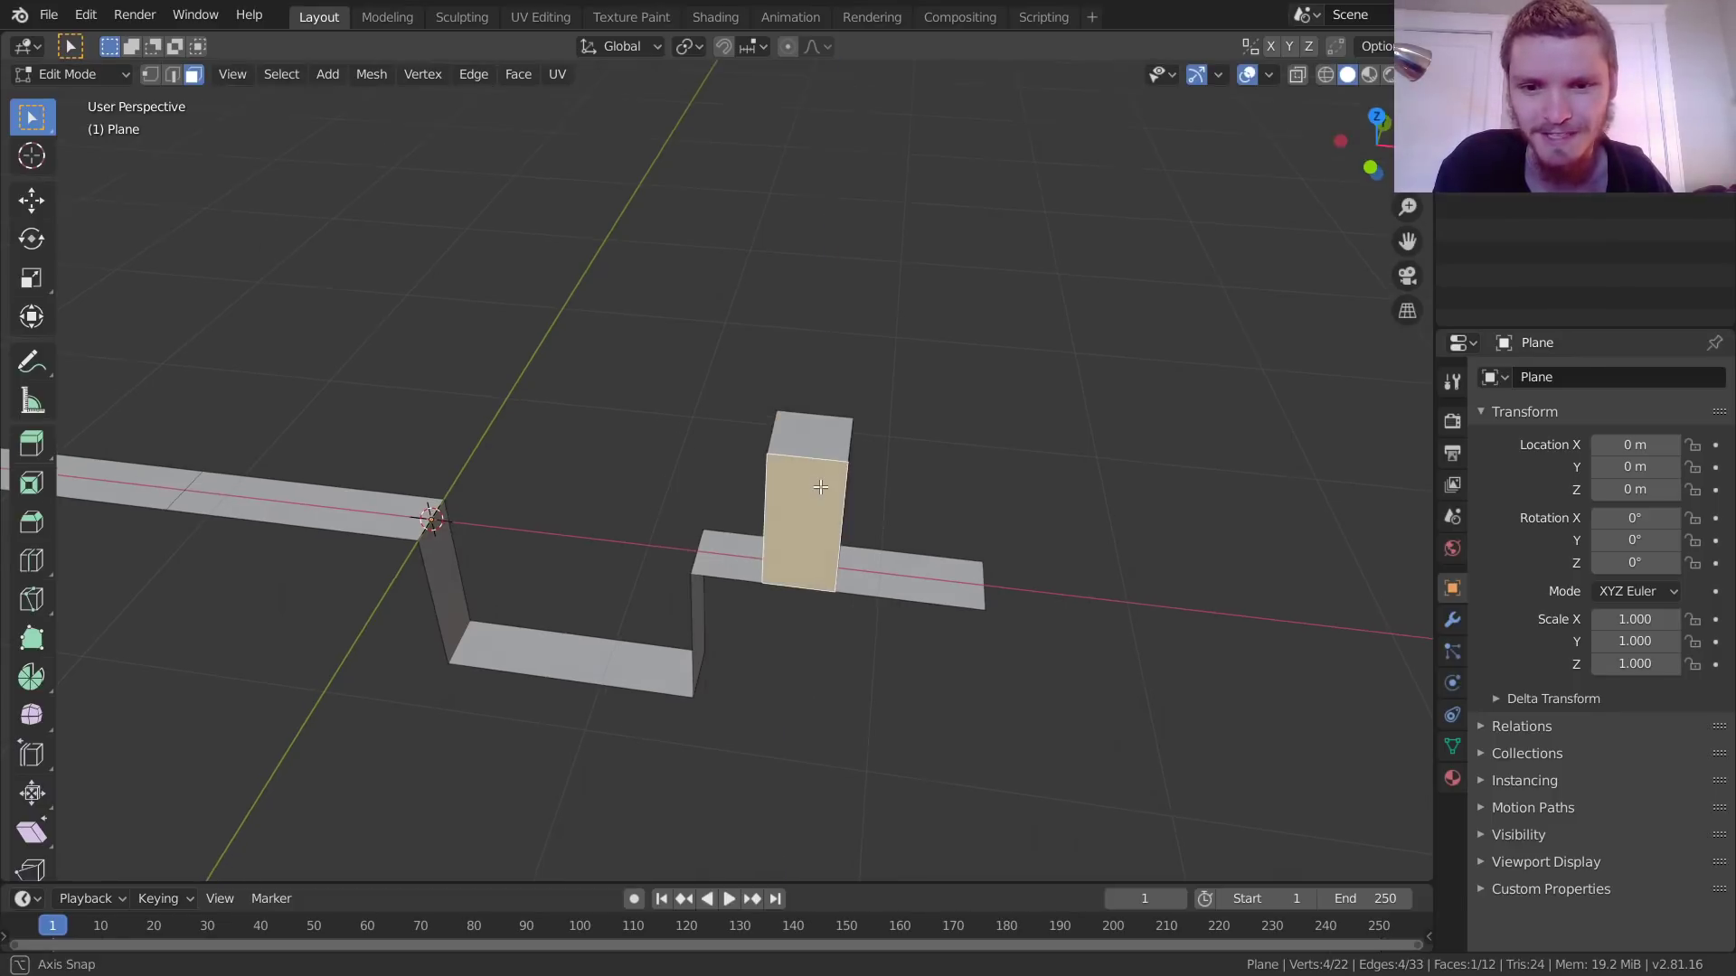
key(x)
click(819, 485)
middle_drag(819, 485, 828, 458)
click(828, 458)
key(x)
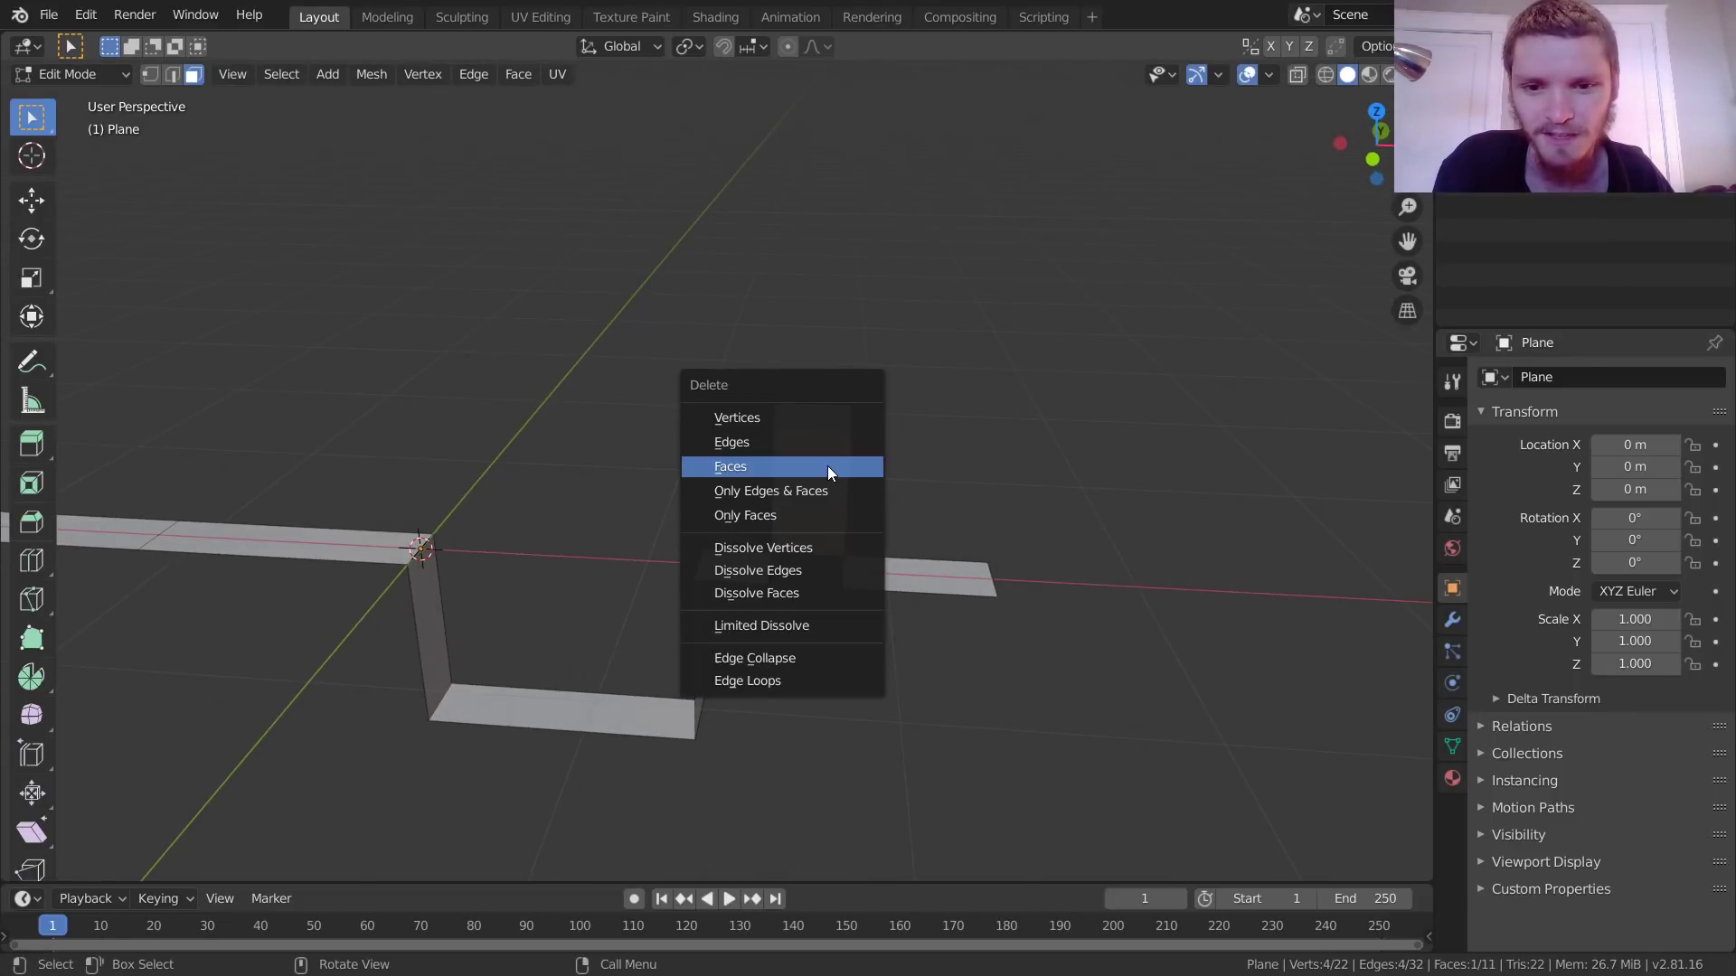
click(826, 465)
Step: Add a centred loop cut across the strip segment on the negative X side of the origin
middle_drag(702, 483, 663, 509)
key(ctrl+r)
click(670, 514)
right_click(669, 515)
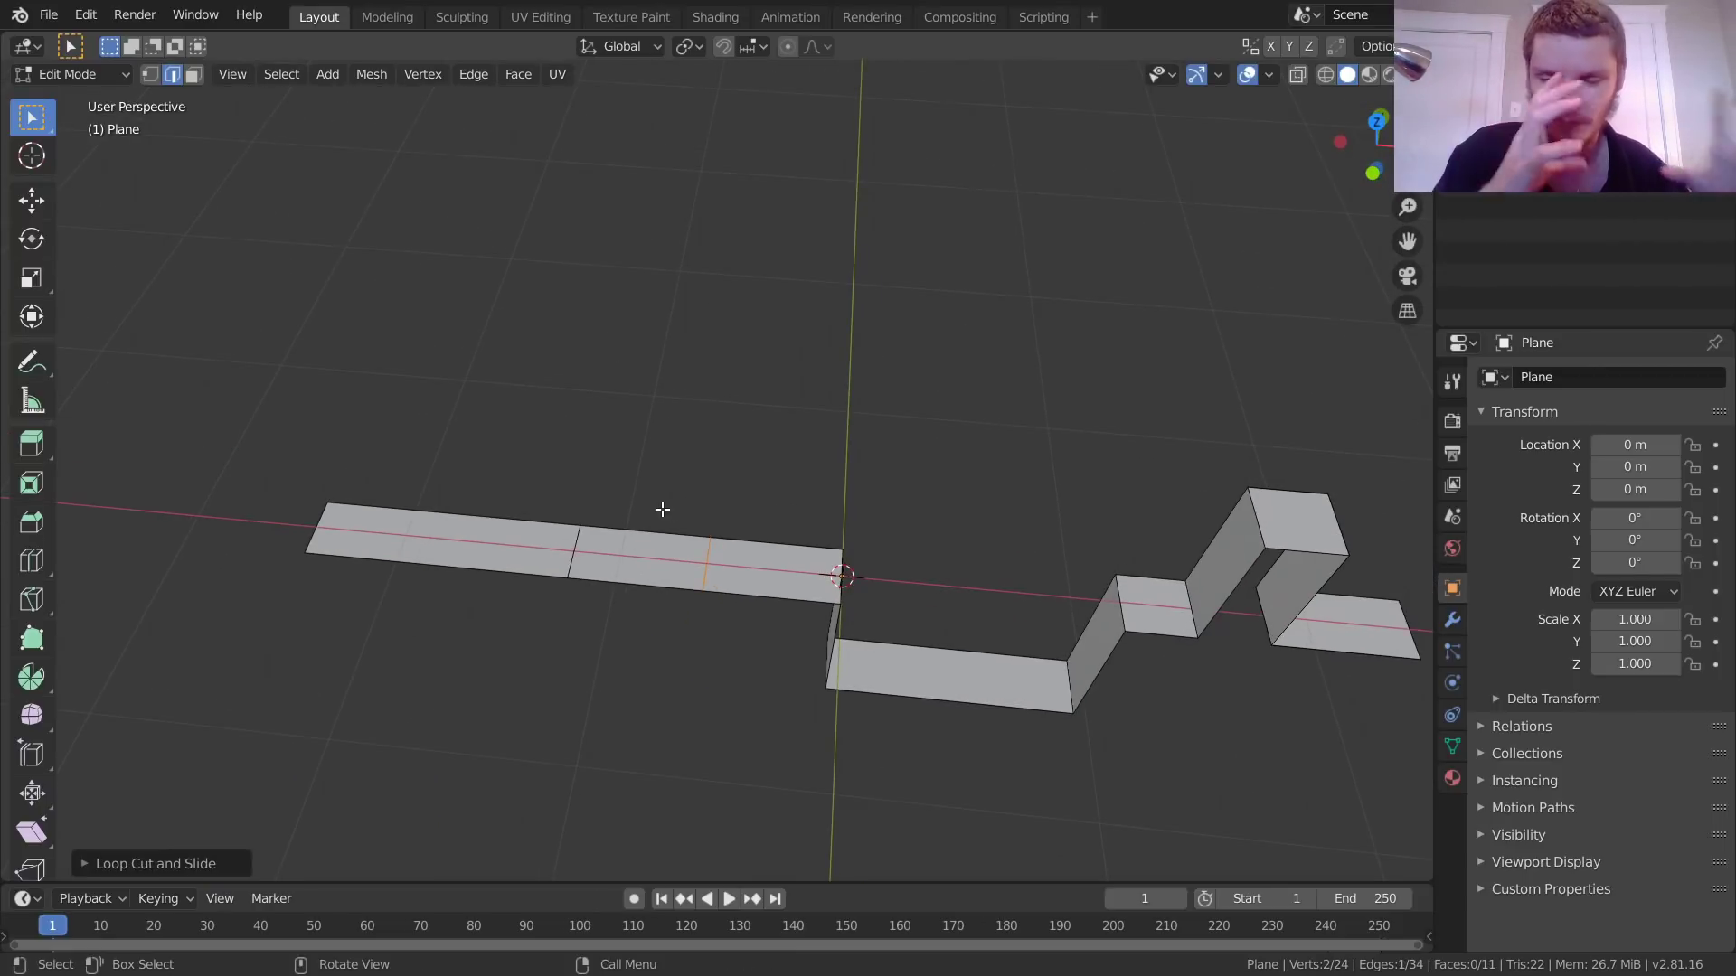
Step: Extrude the face between the two newest cuts on the negative X side downward into a box-shaped dip
key(3)
click(642, 548)
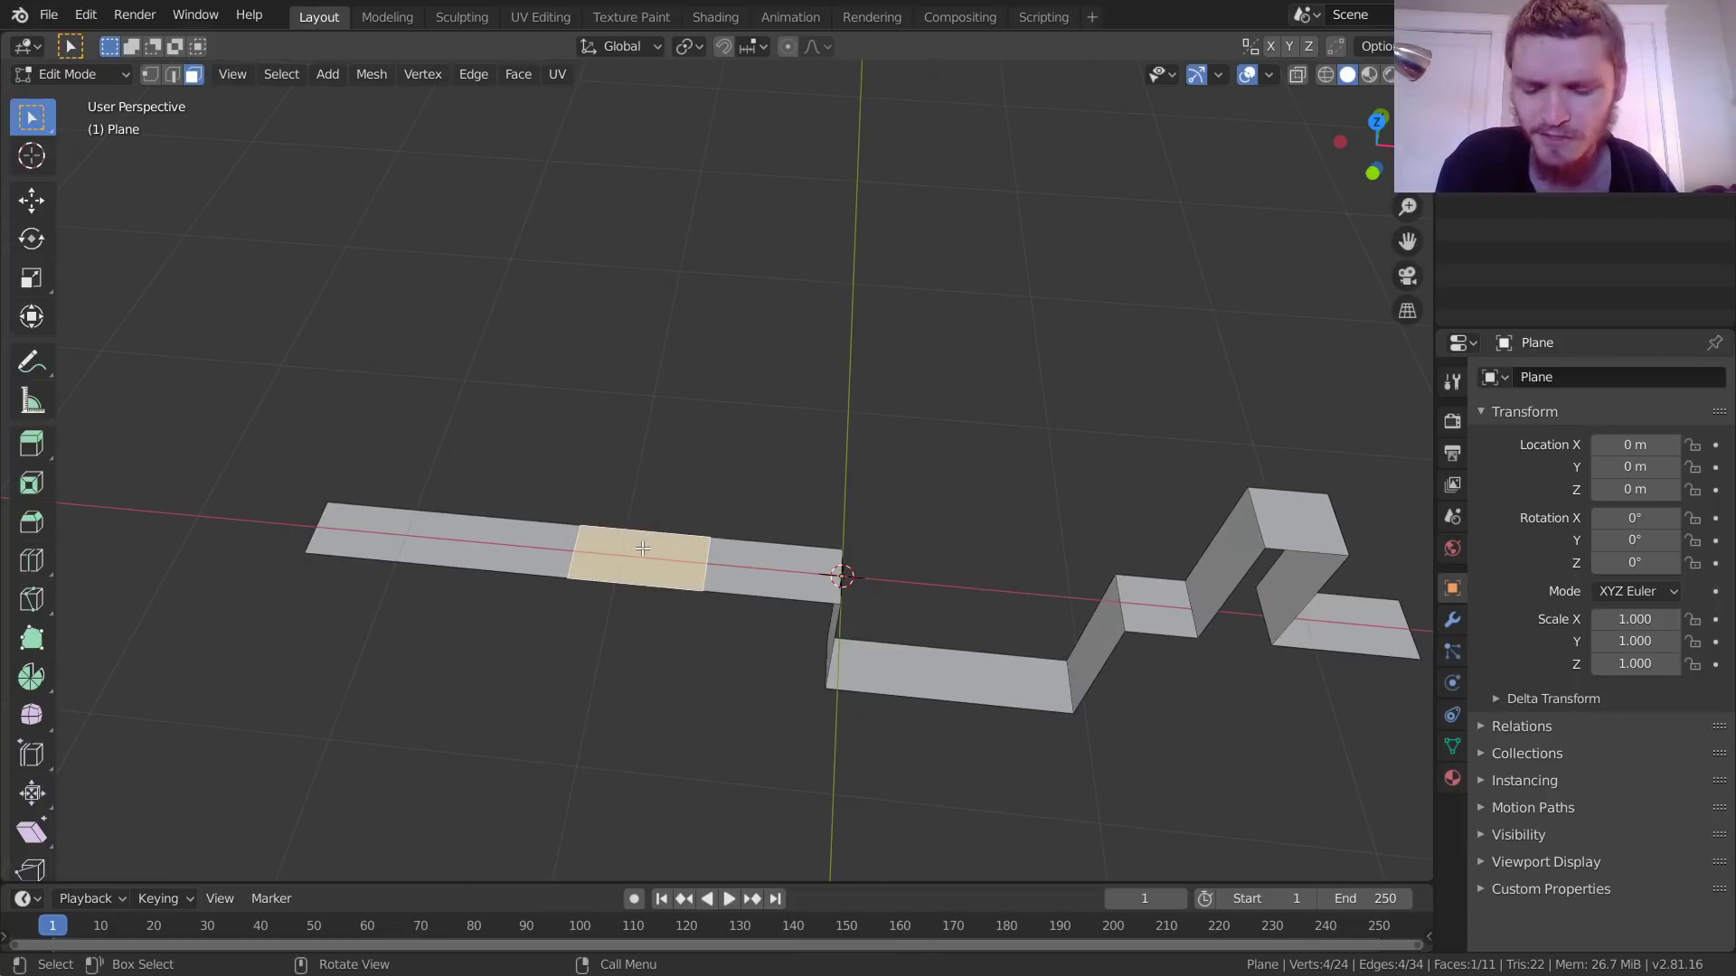
key(e)
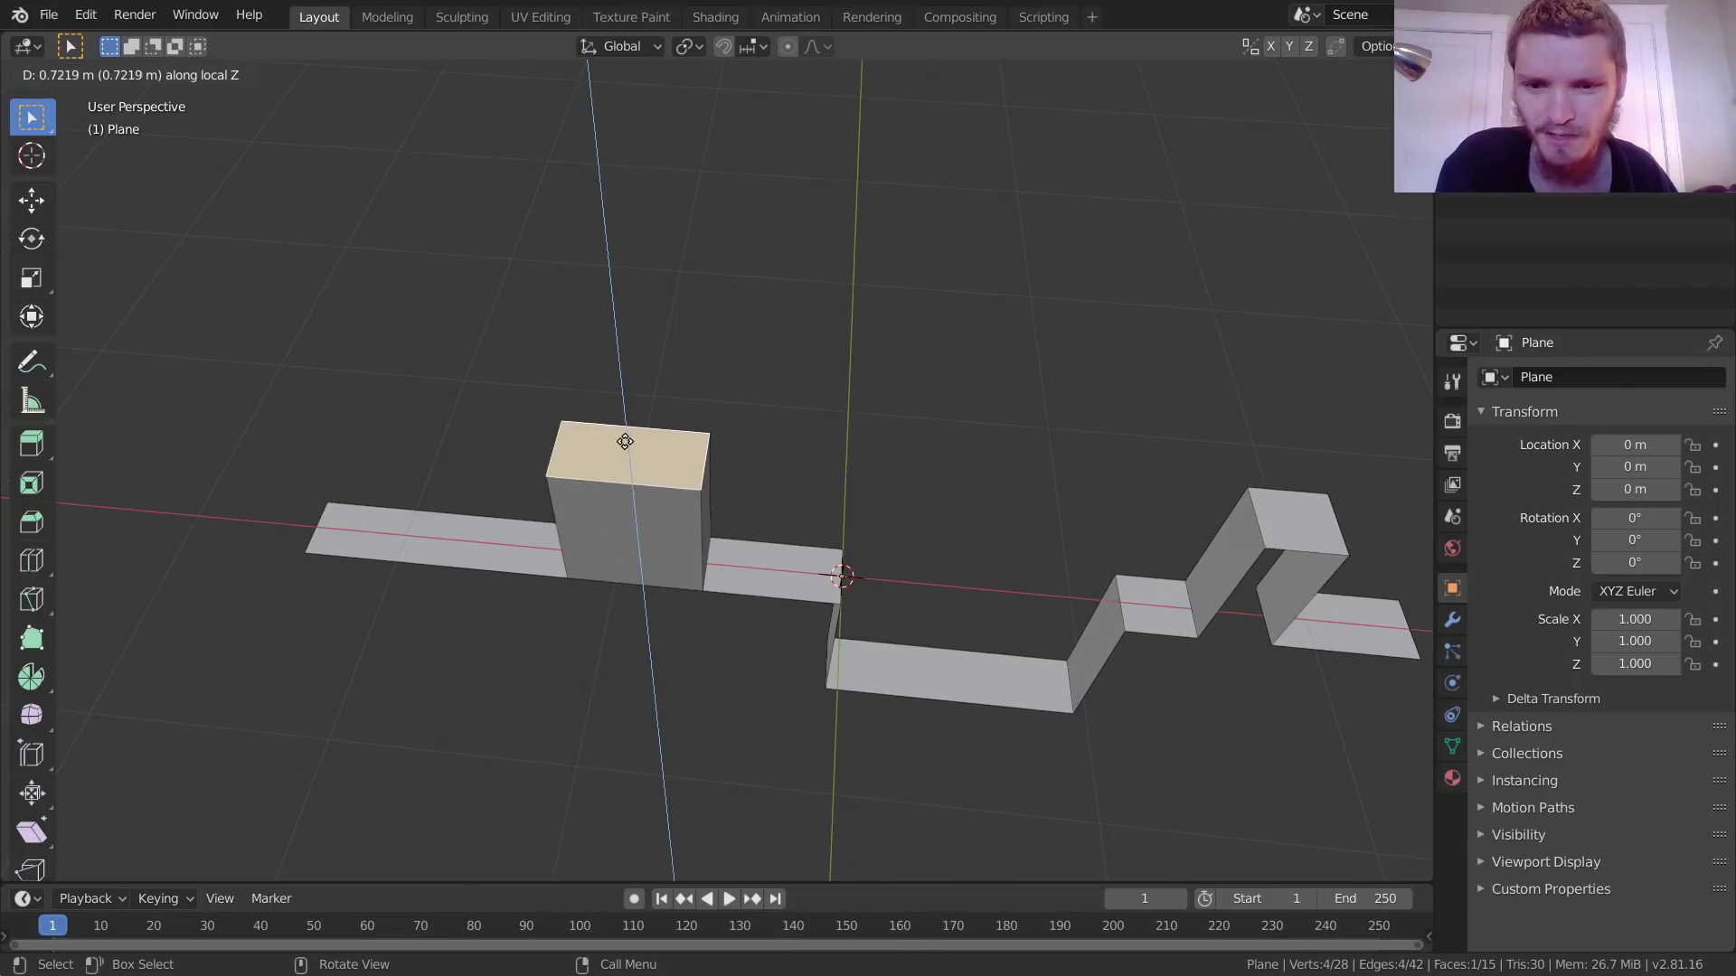
click(631, 612)
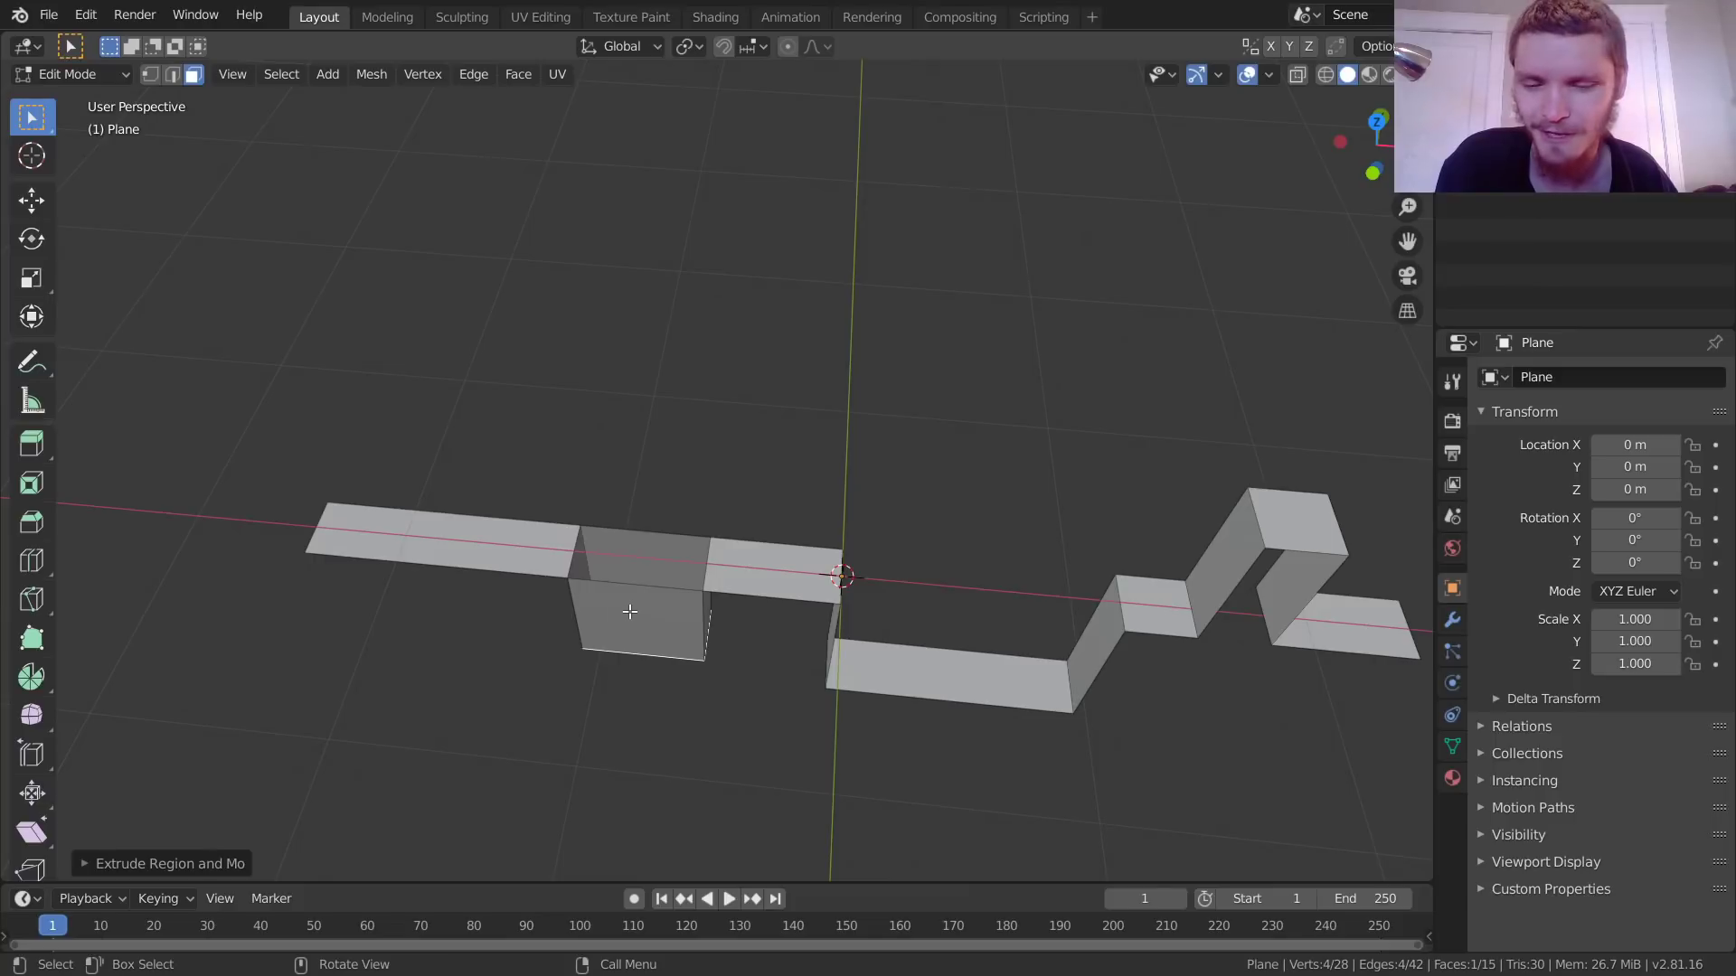
Step: Delete the front and back side faces of the new dip, leaving an open channel in the strip
click(630, 612)
shift+click(640, 559)
key(x)
click(651, 556)
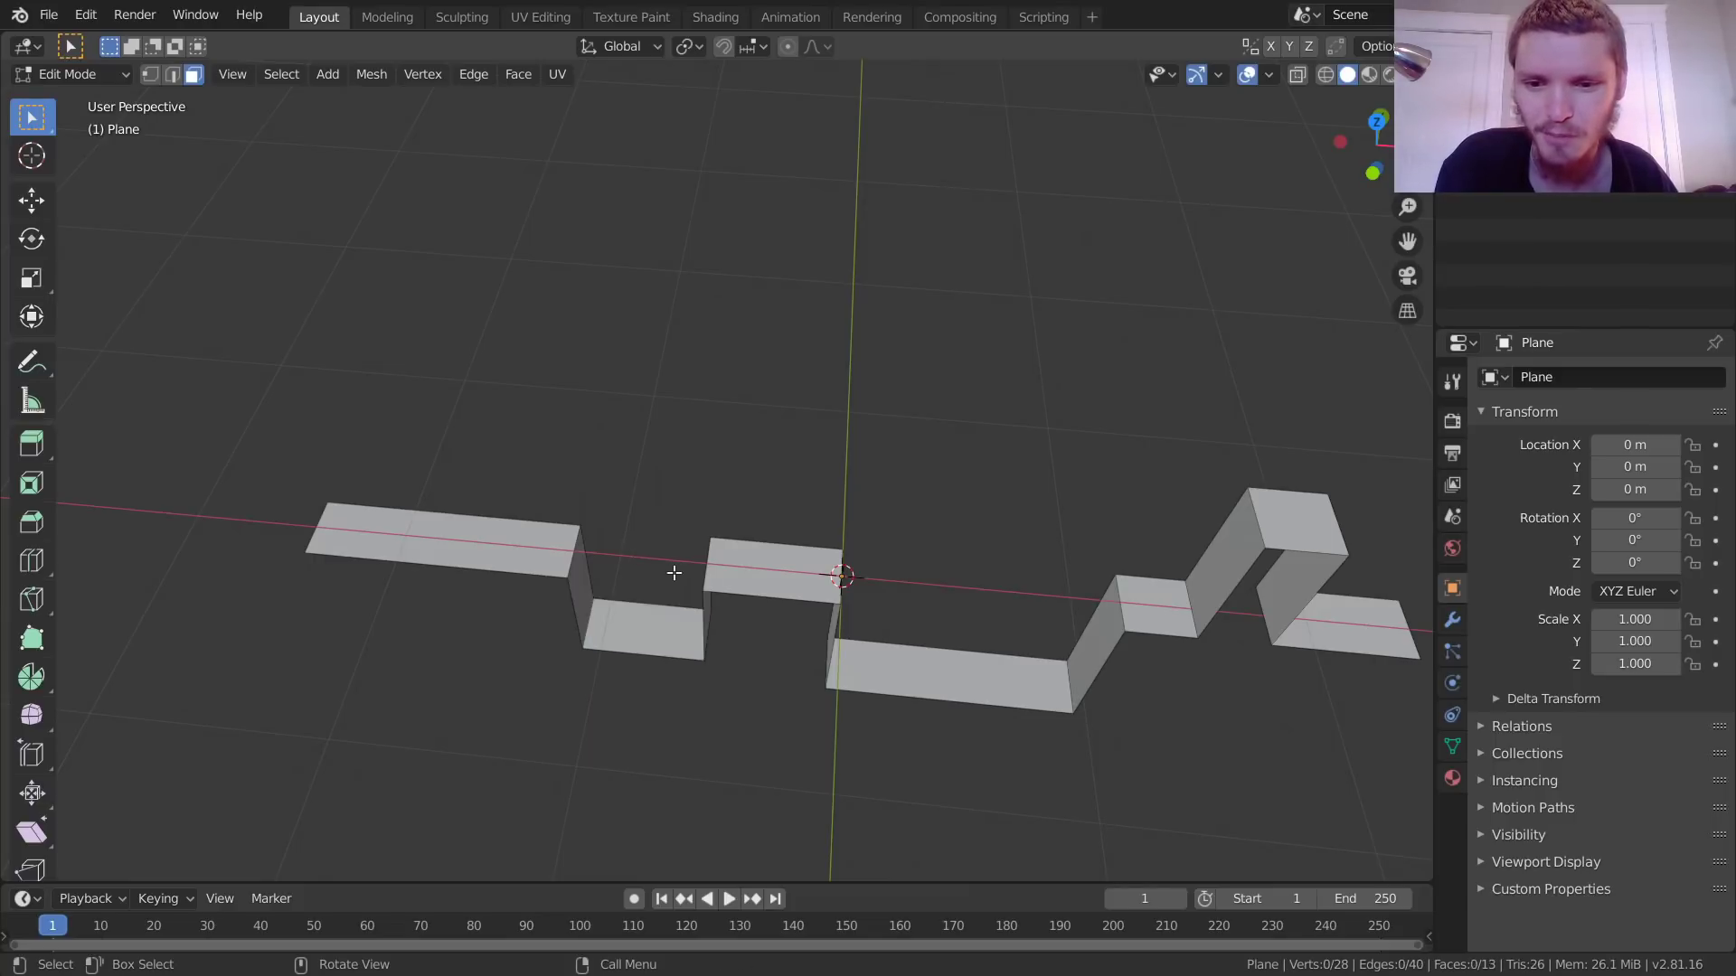
Step: Leave mesh editing and create a new node-based material for the strip in the Shading workspace
ctrl+scroll(772, 493, down, 3)
scroll(698, 554, down, 2)
middle_drag(697, 554, 705, 497)
drag(1370, 140, 1378, 113)
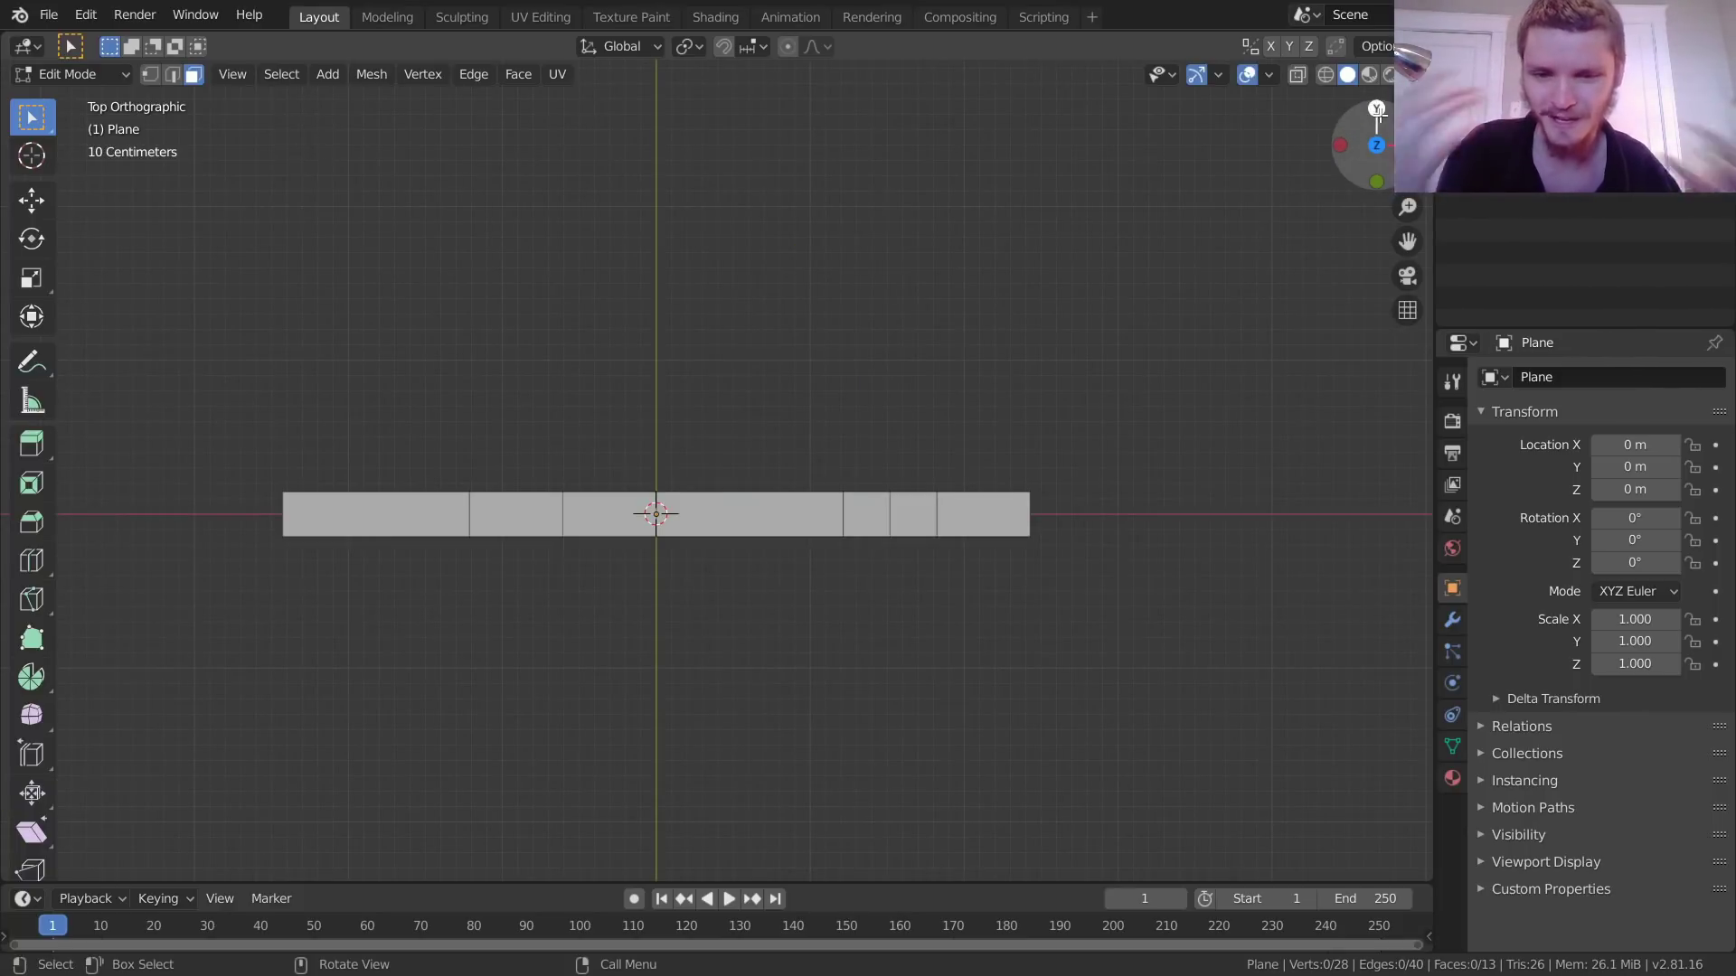
middle_drag(1104, 232, 818, 515)
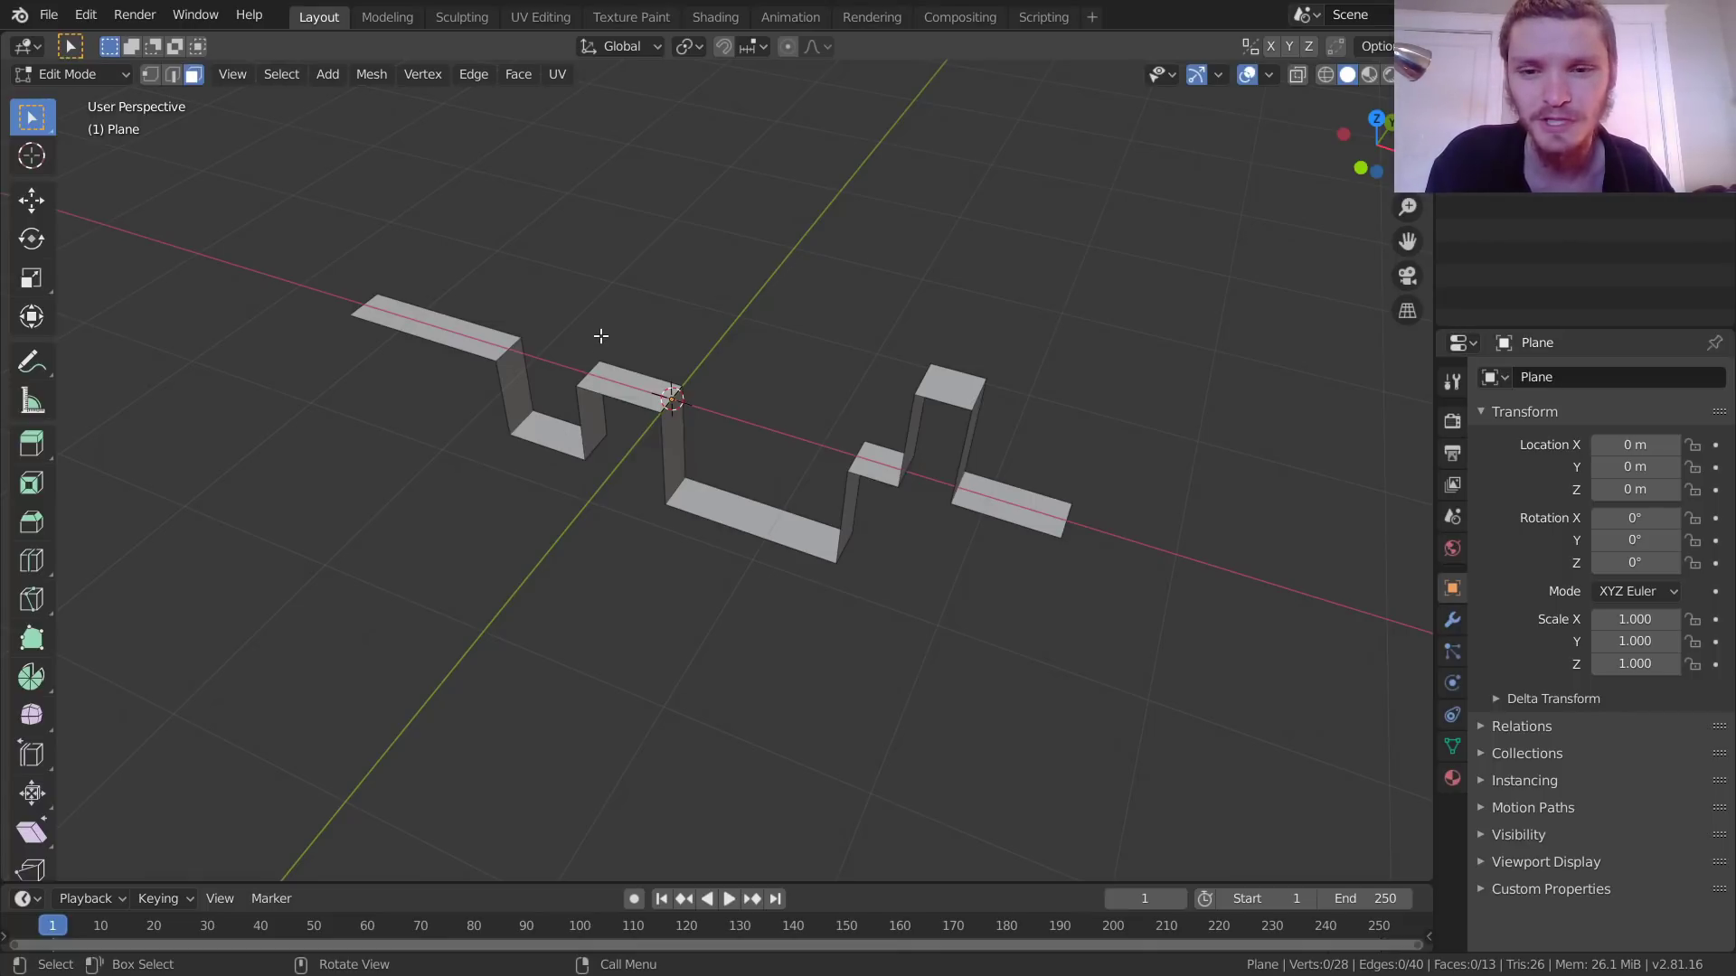
key(Tab)
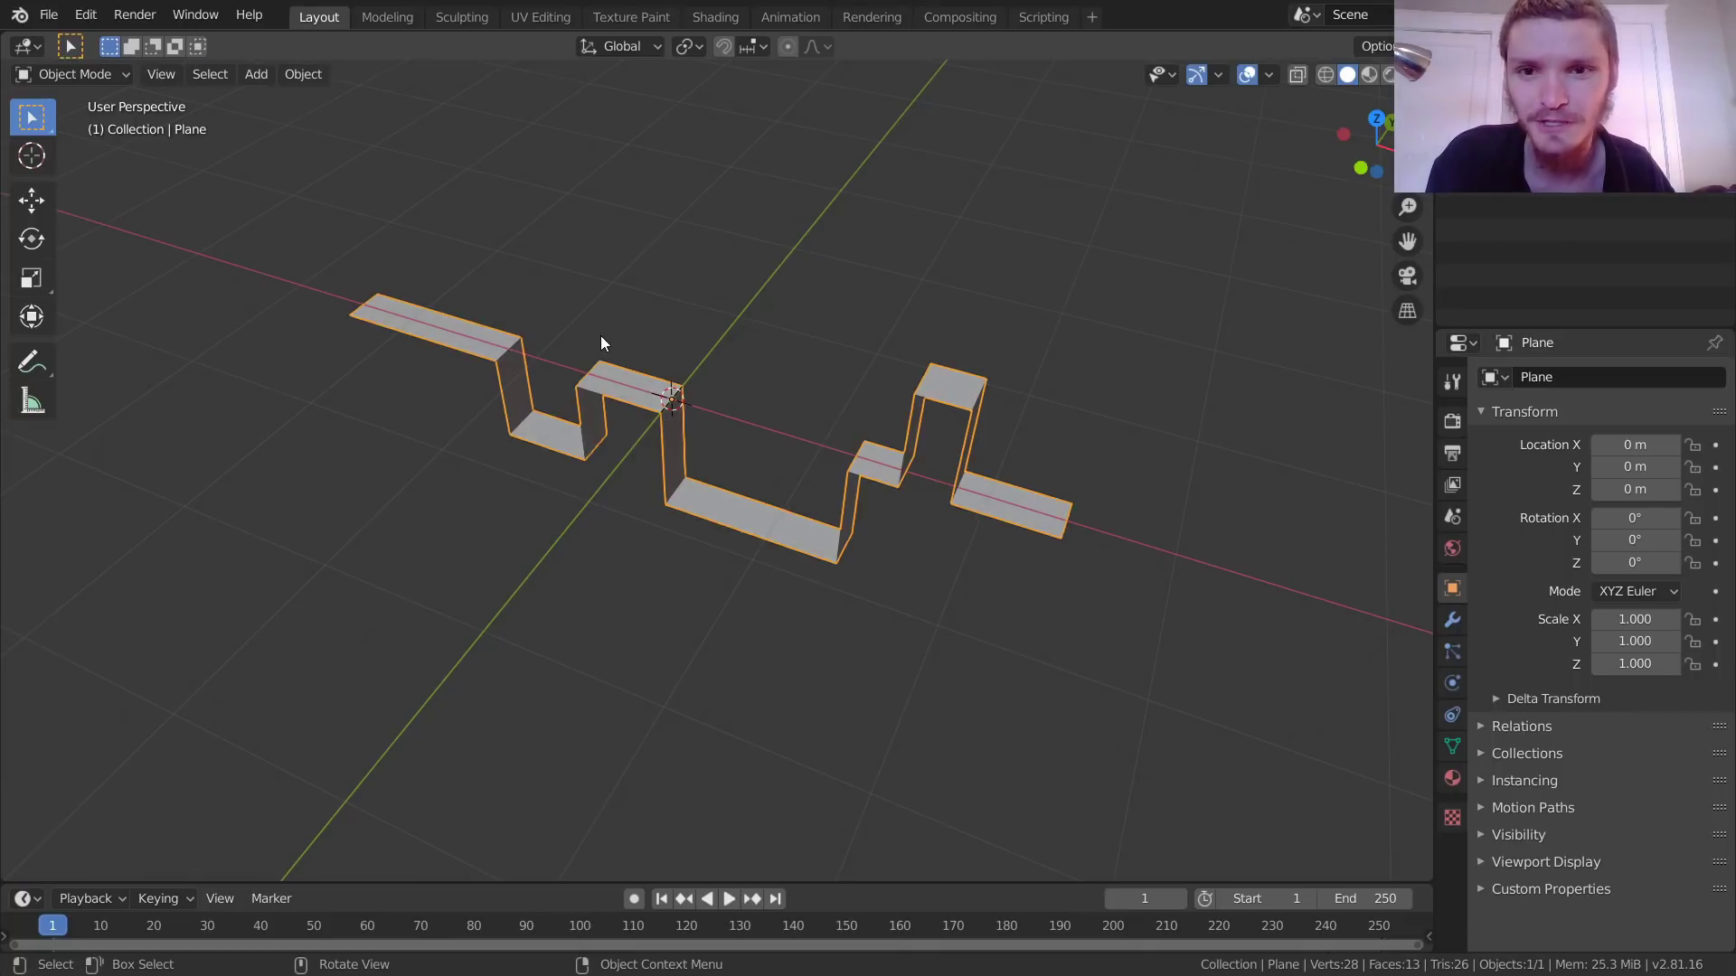
click(723, 18)
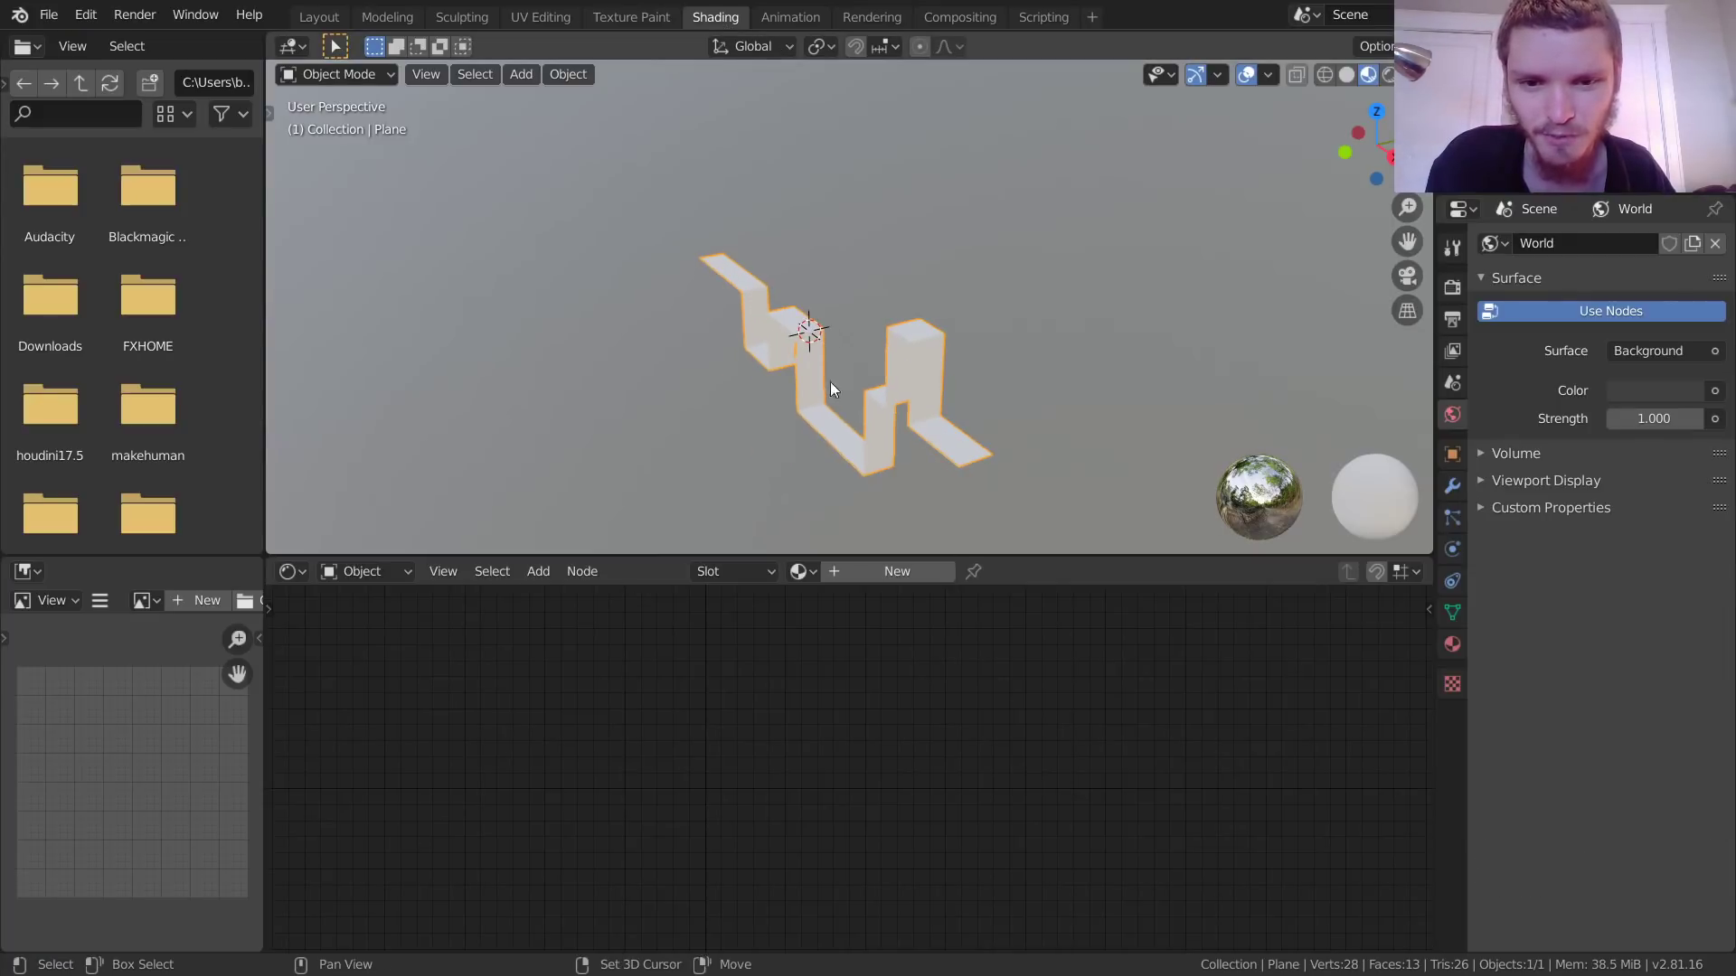
click(871, 570)
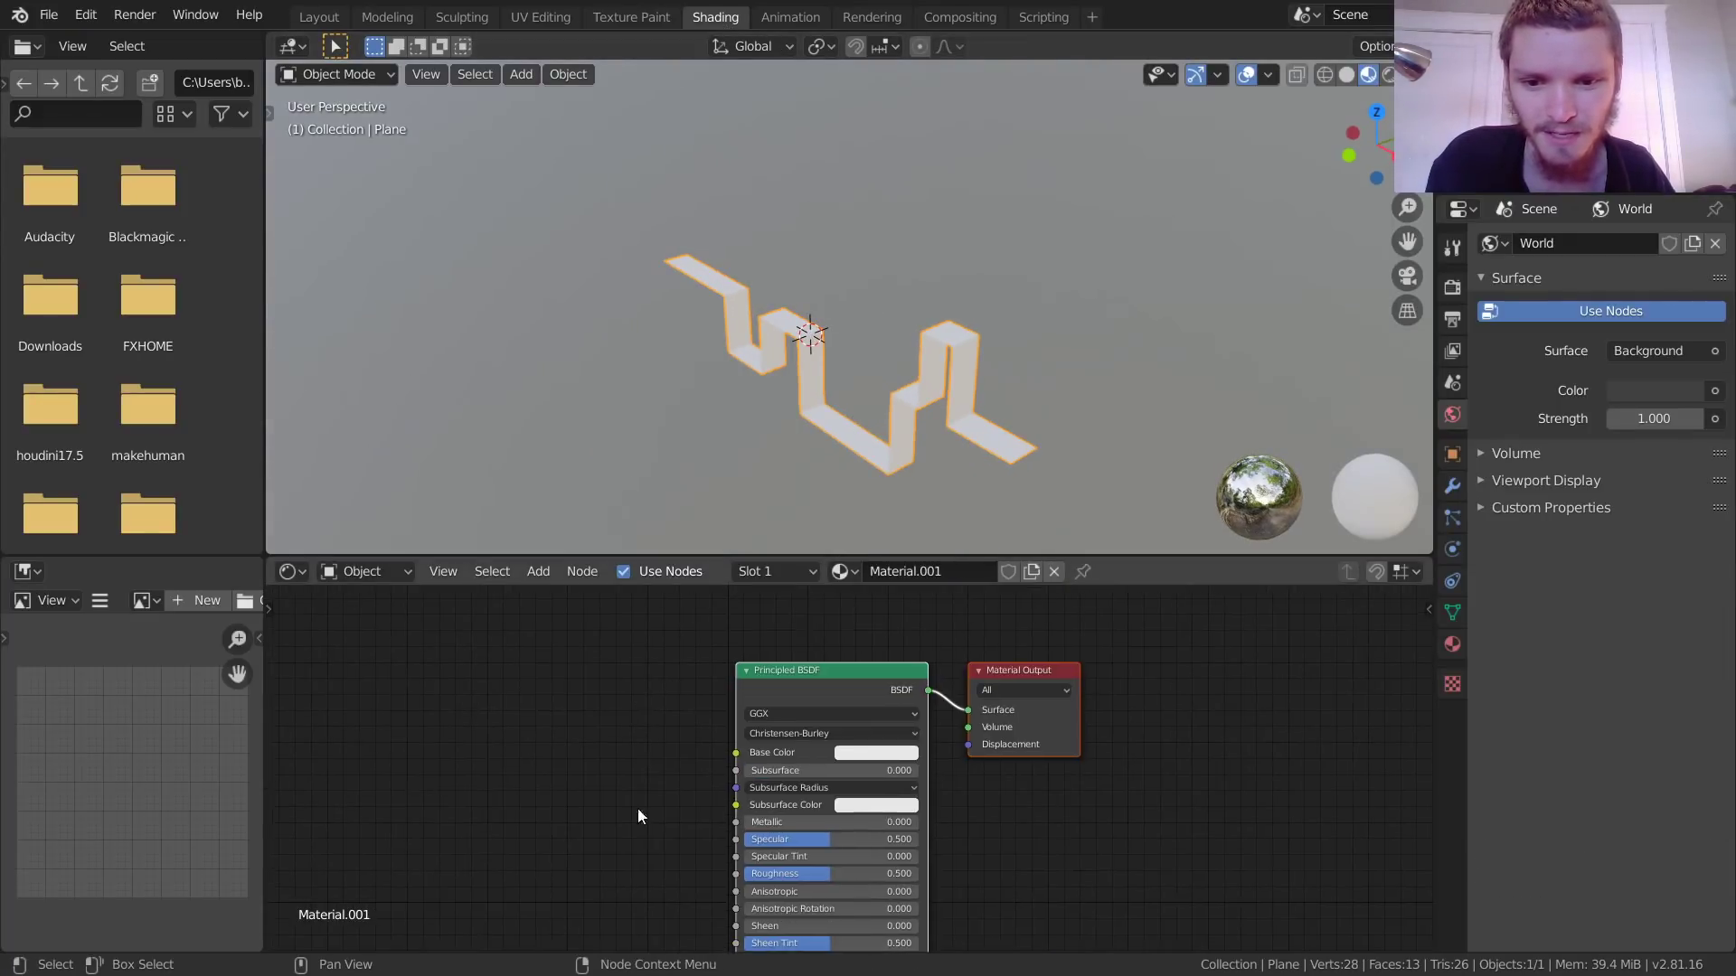
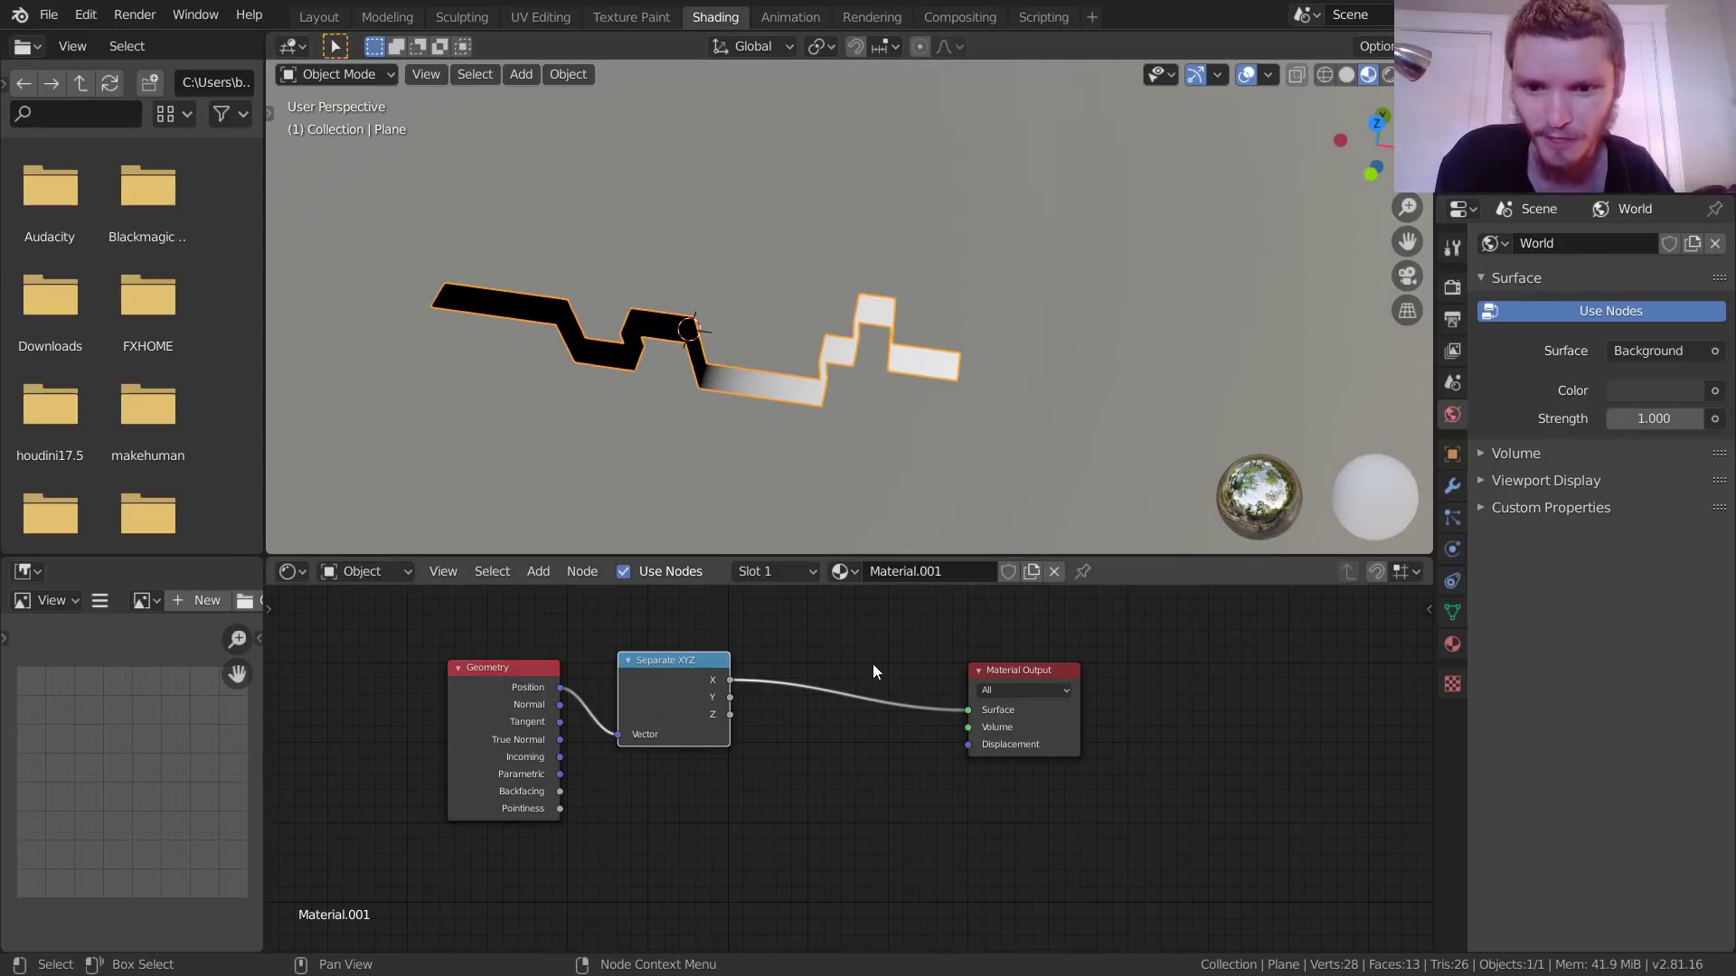
Step: Insert a Math node set to Add between the Separate XYZ X output and the Material Output surface
middle_drag(874, 666, 680, 651)
key(shift+a)
text(math)
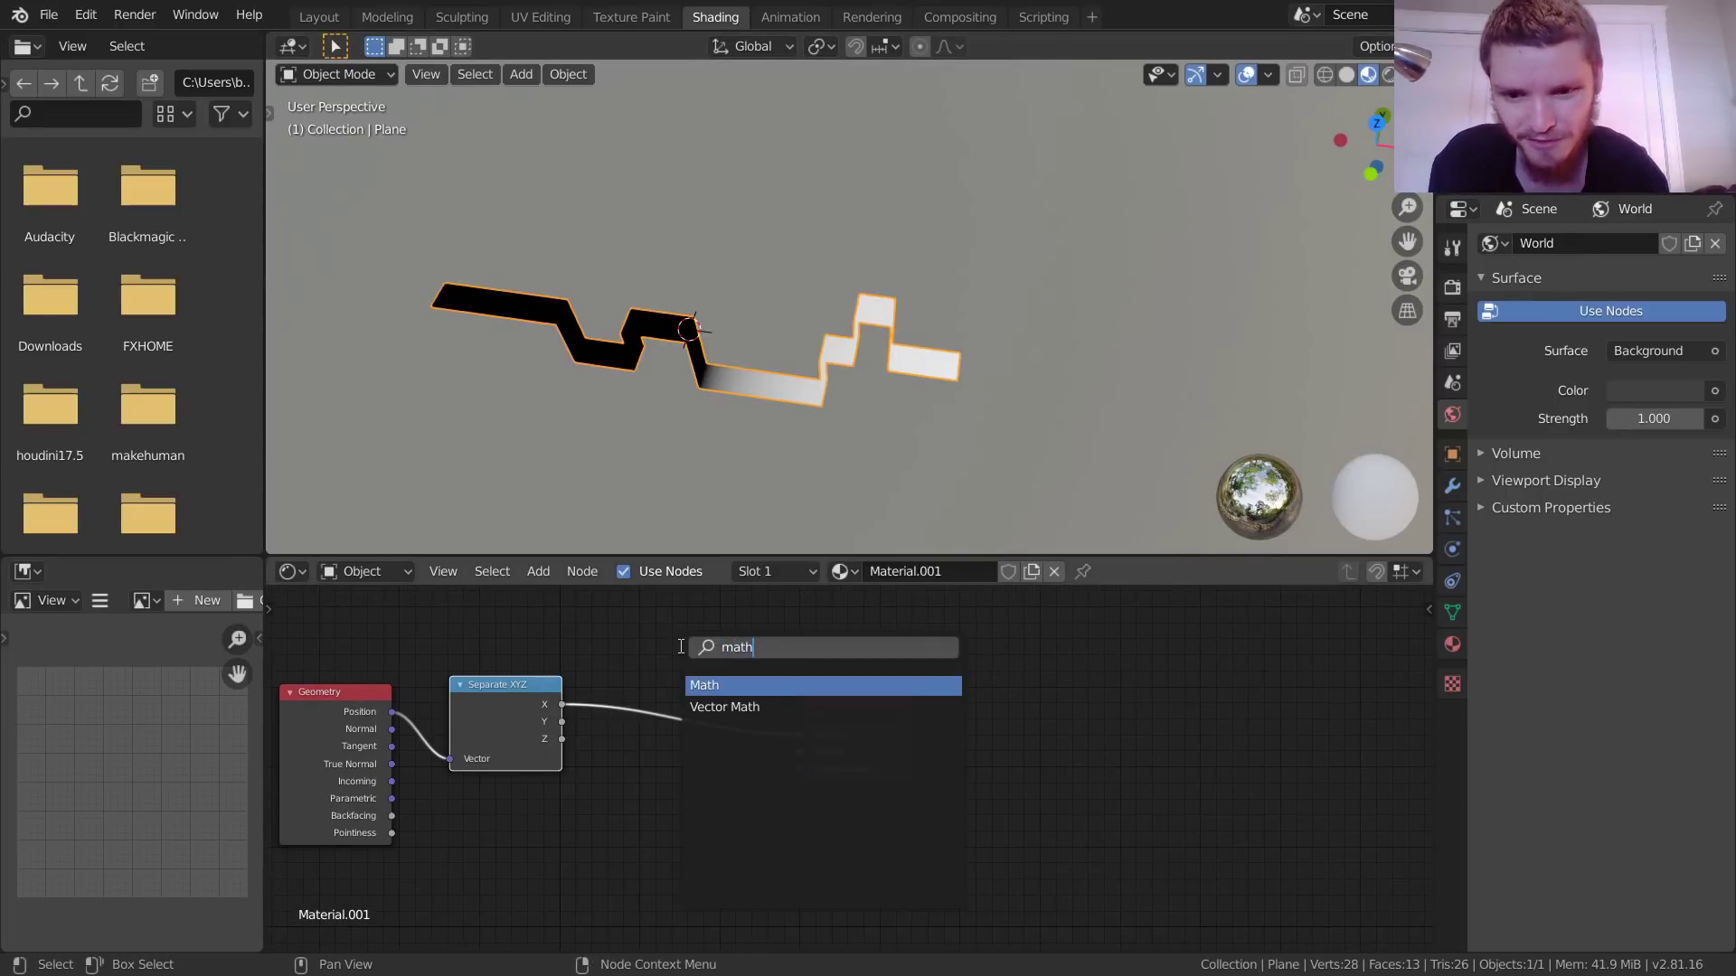
key(Return)
click(689, 731)
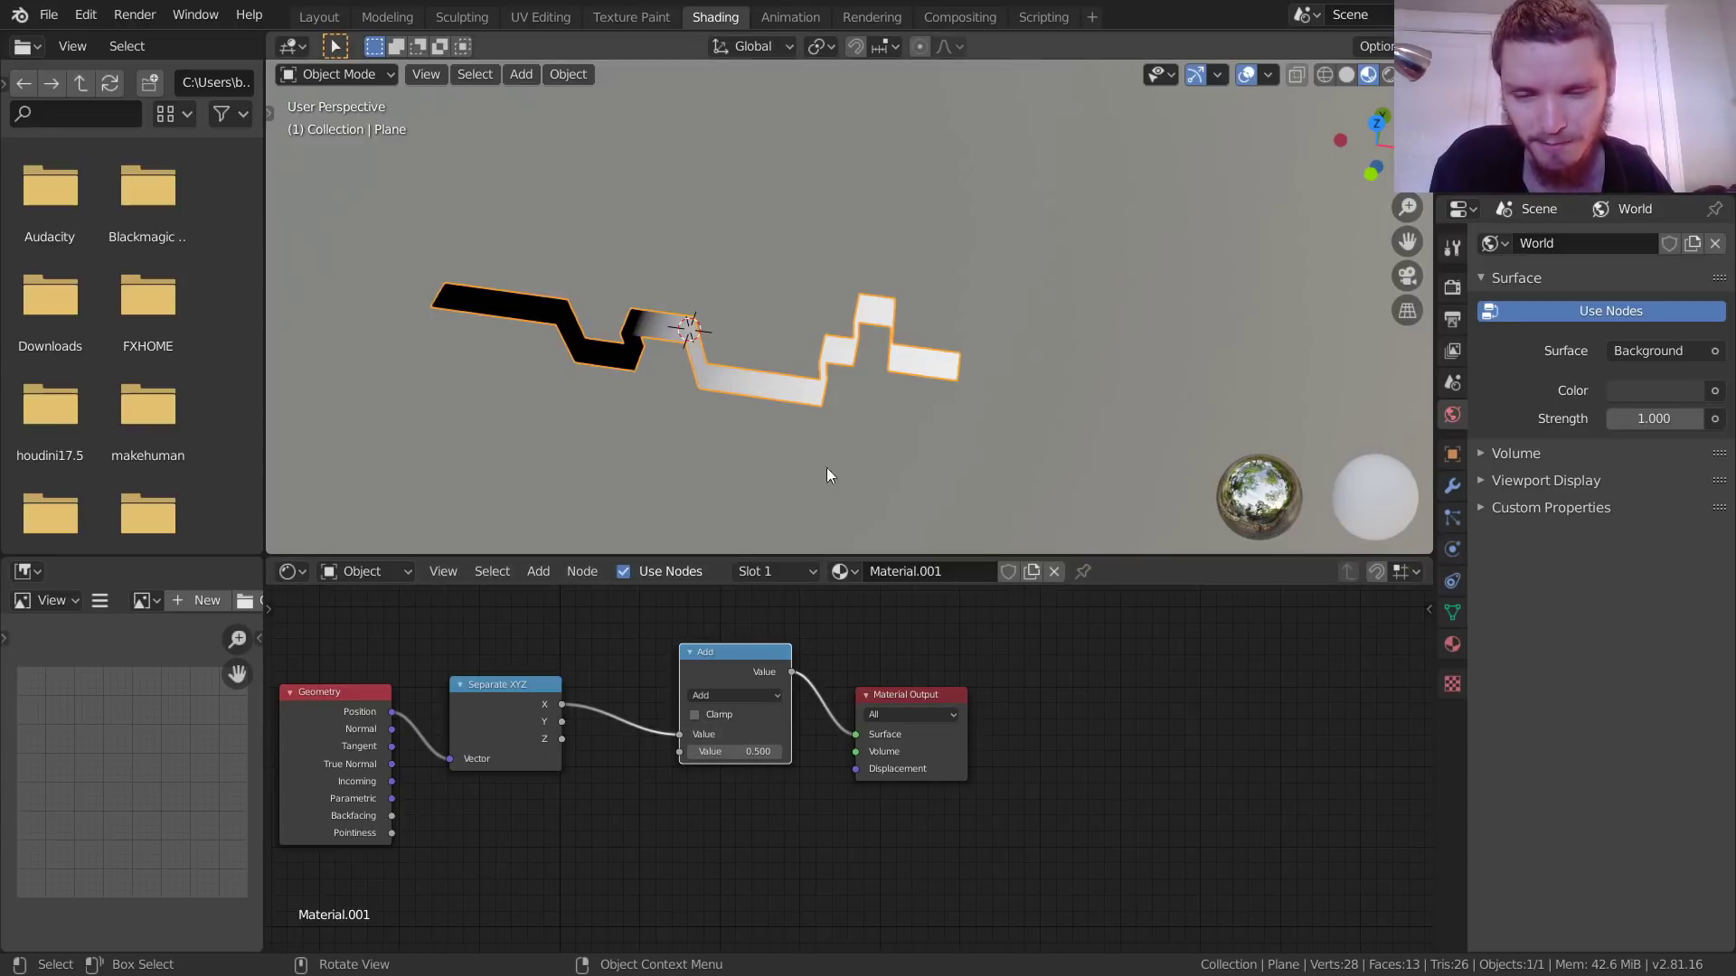
Step: Vary the Add node's second value through 0.210 and 0.550 to 1.190, shifting the gradient along the strip
scroll(605, 518, up, 2)
shift+middle_drag(696, 376, 768, 379)
mouse_move(749, 752)
mouse_down()
mouse_move(669, 752)
mouse_move(741, 752)
mouse_up()
shift+middle_drag(625, 306, 931, 235)
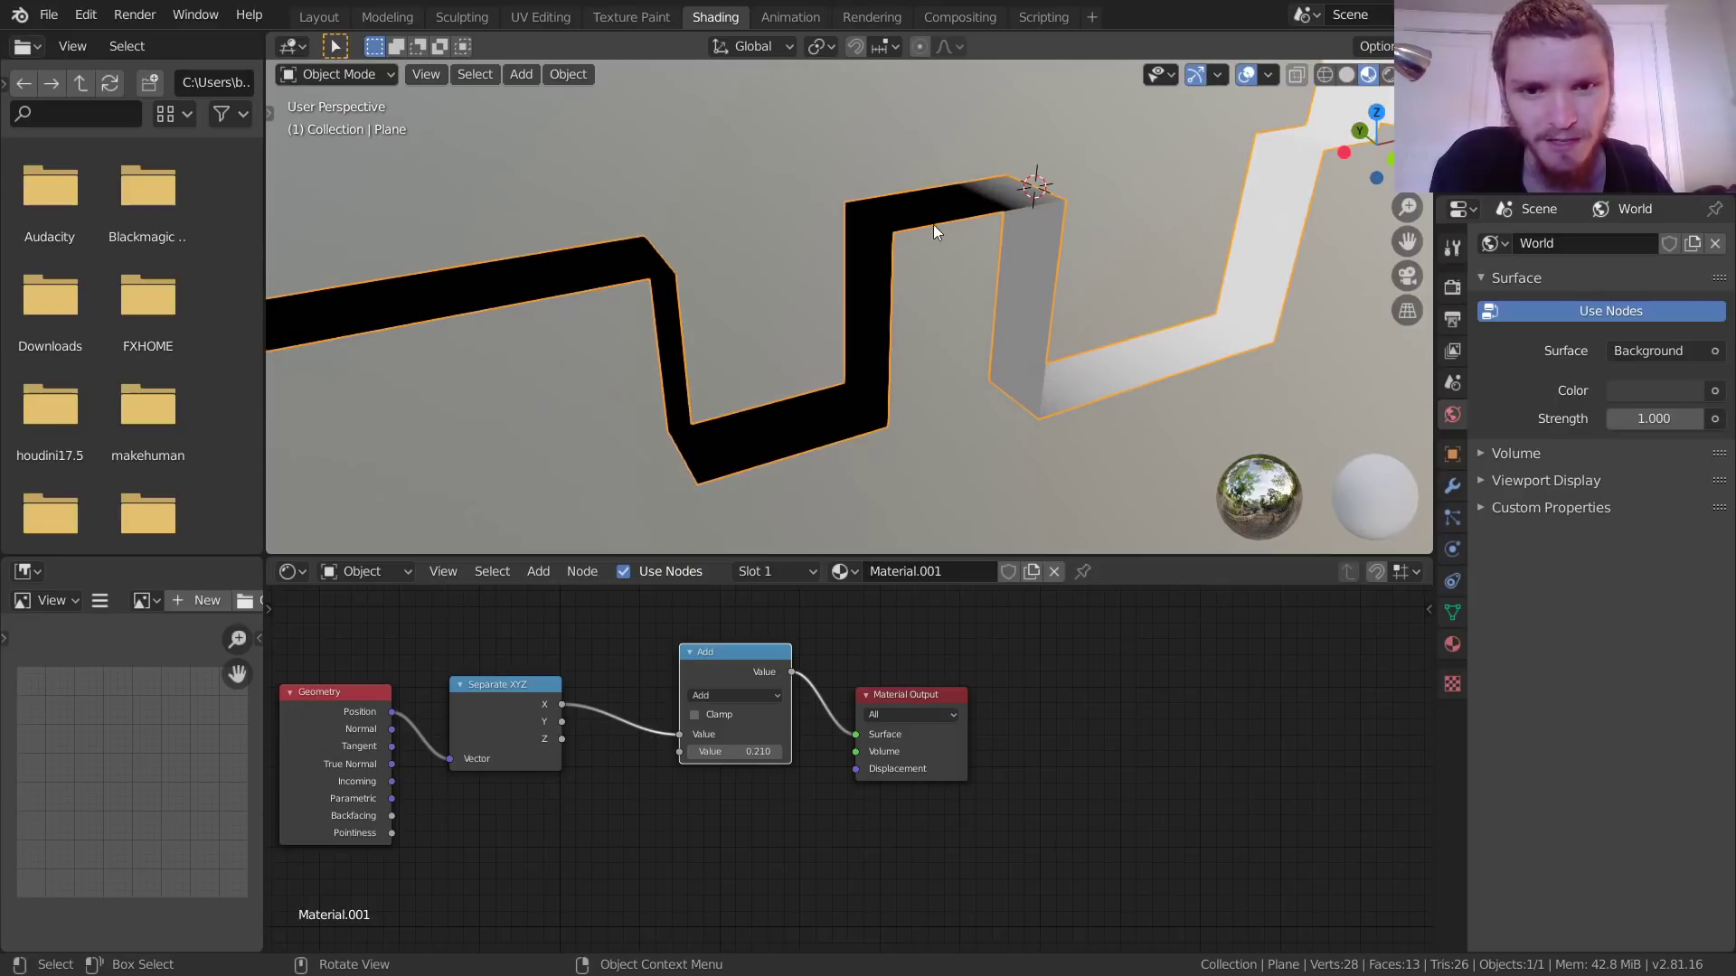
mouse_move(744, 755)
mouse_down()
mouse_move(776, 756)
mouse_move(743, 756)
mouse_up()
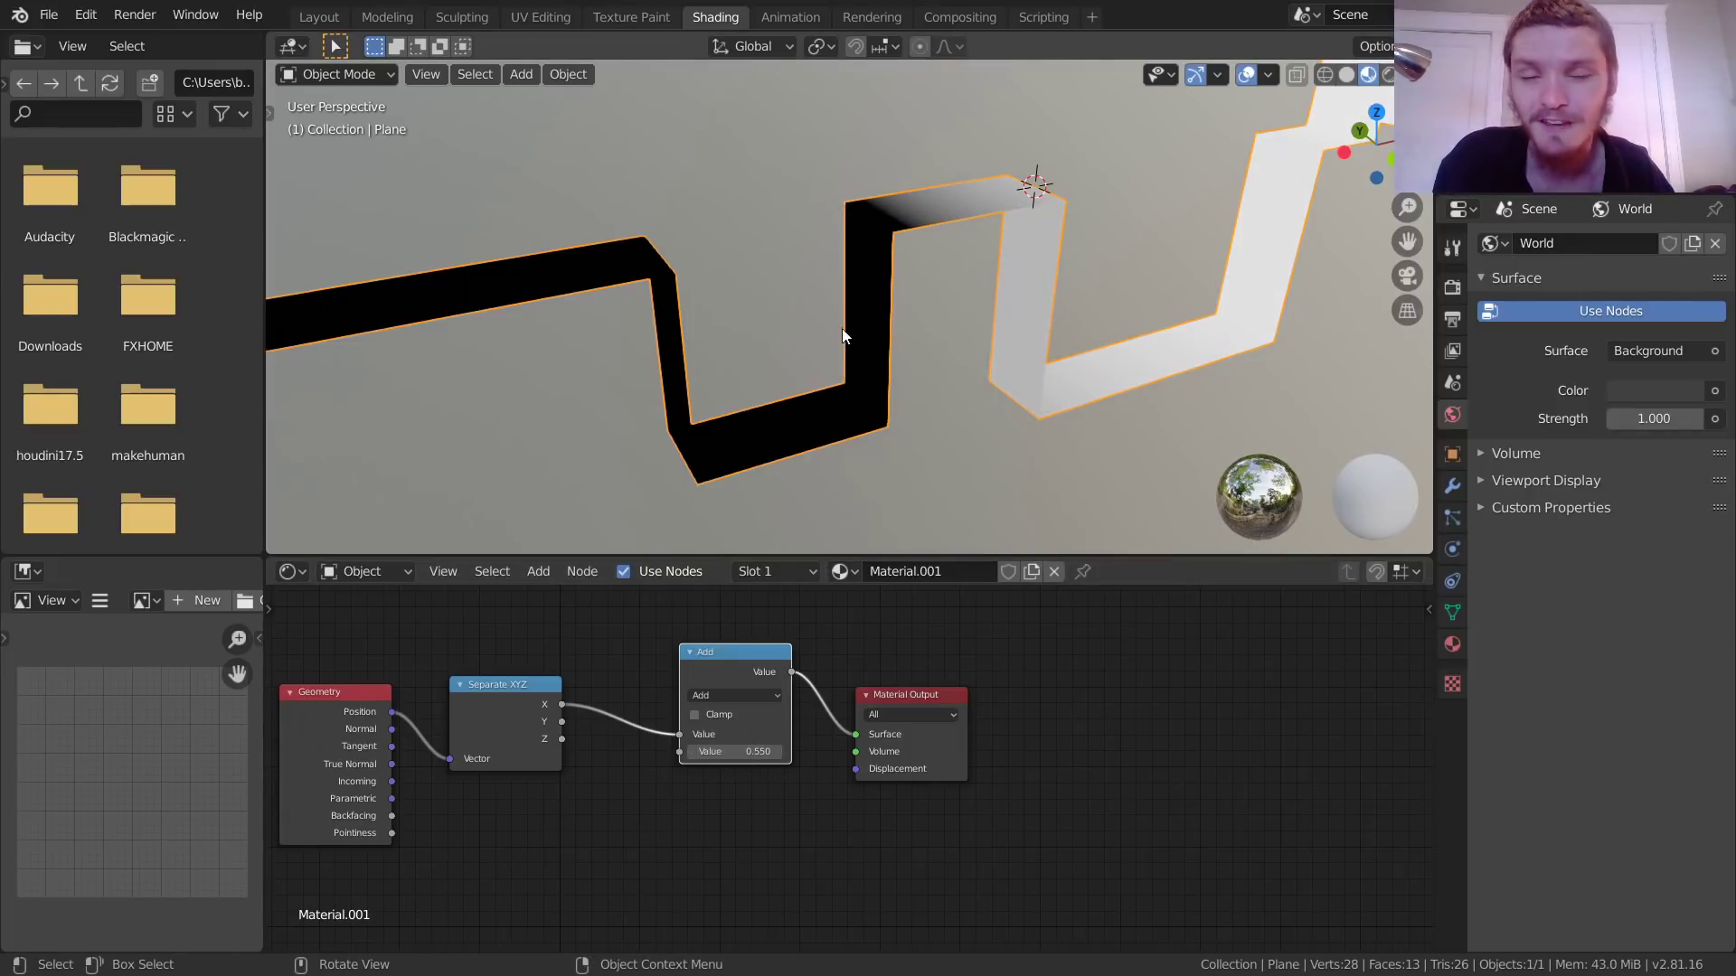
mouse_move(743, 756)
mouse_down()
mouse_move(705, 756)
mouse_move(743, 752)
mouse_up()
Step: Check the gradient from directly above and set the Add node's second value to 1.230
click(1376, 112)
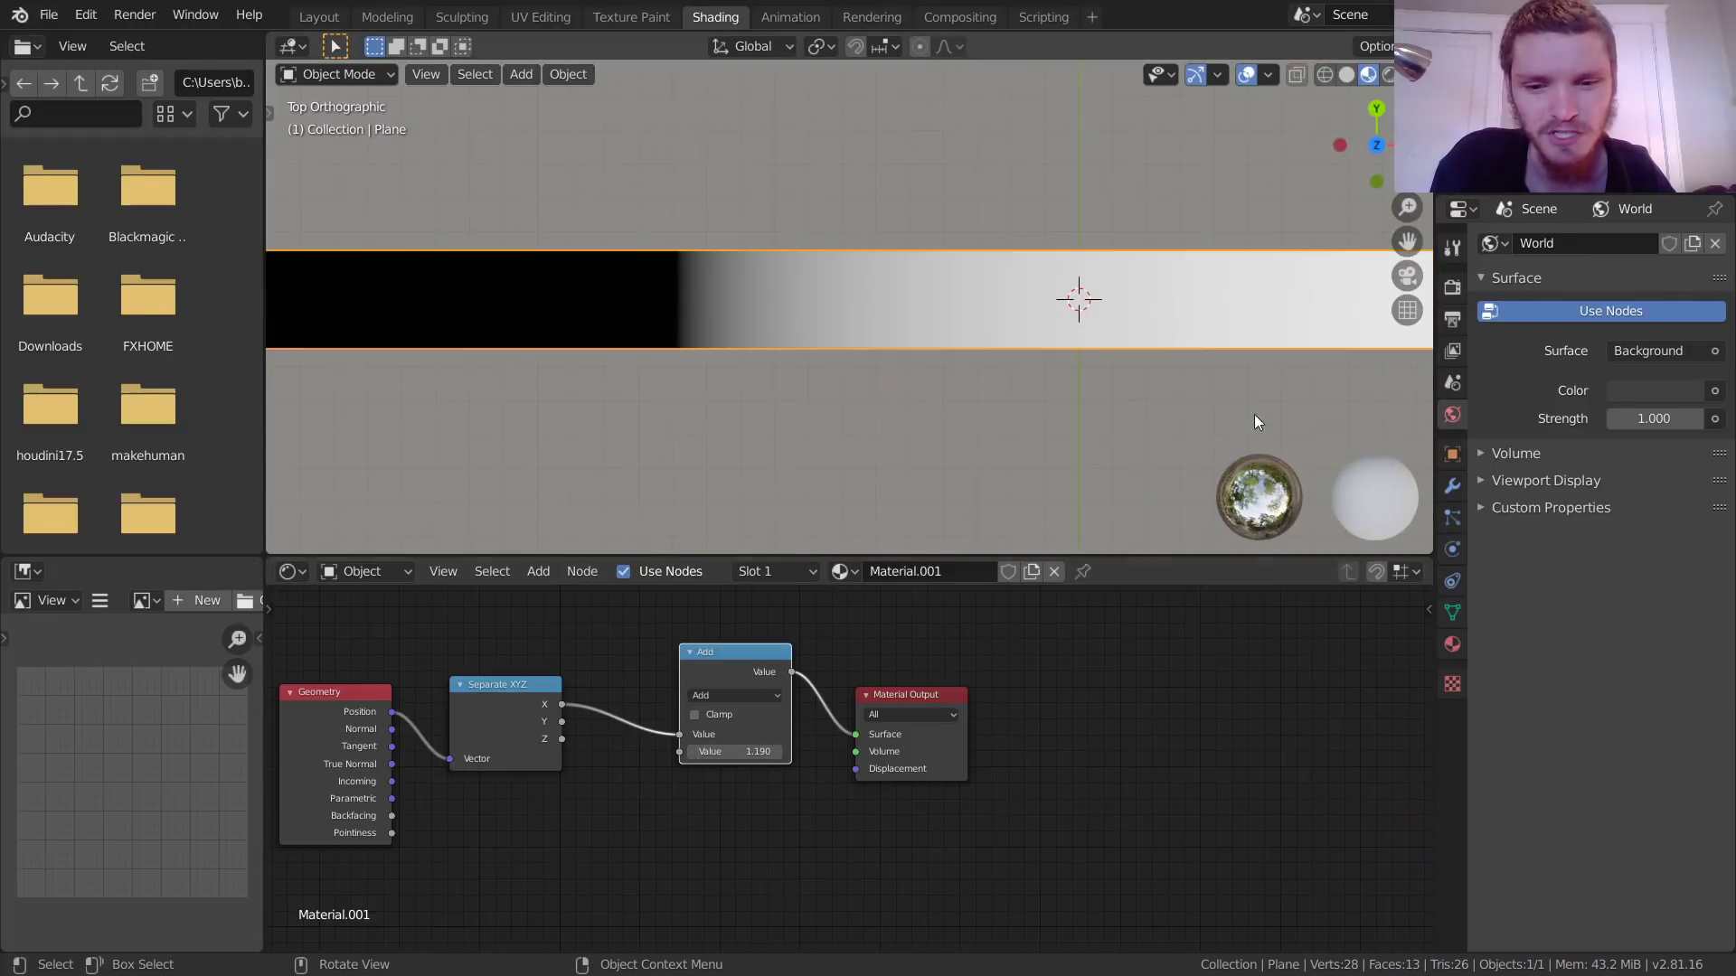
shift+middle_drag(1054, 295, 916, 333)
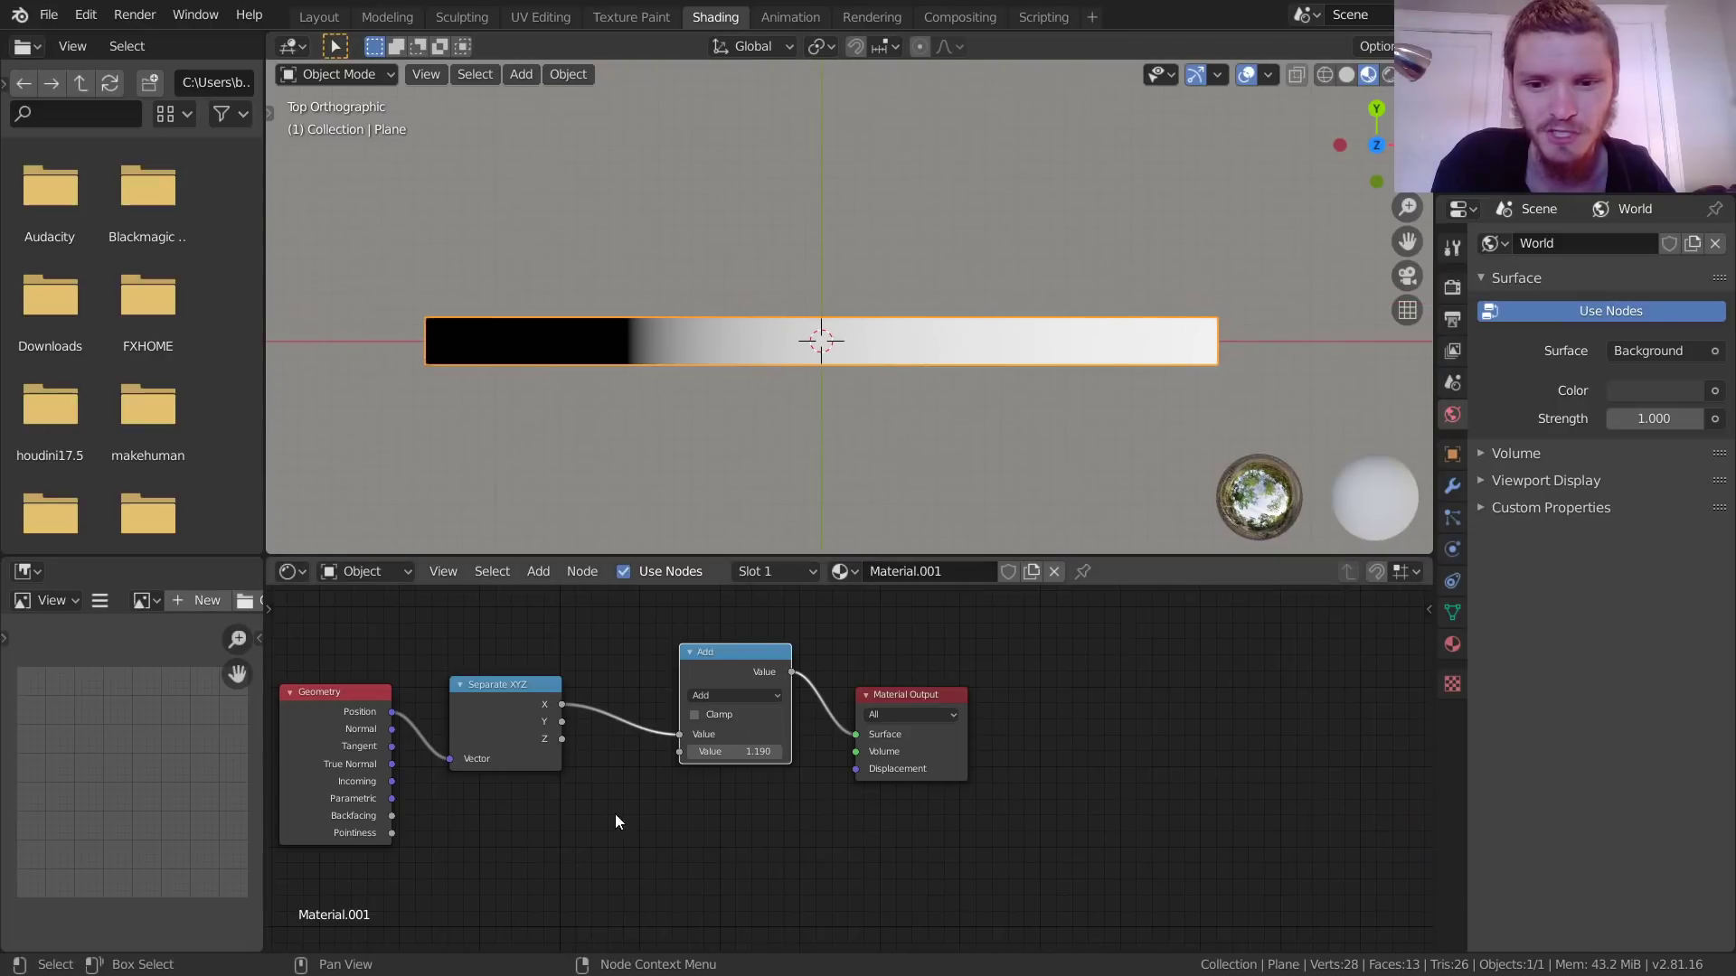
drag(718, 753, 731, 753)
middle_drag(741, 307, 888, 352)
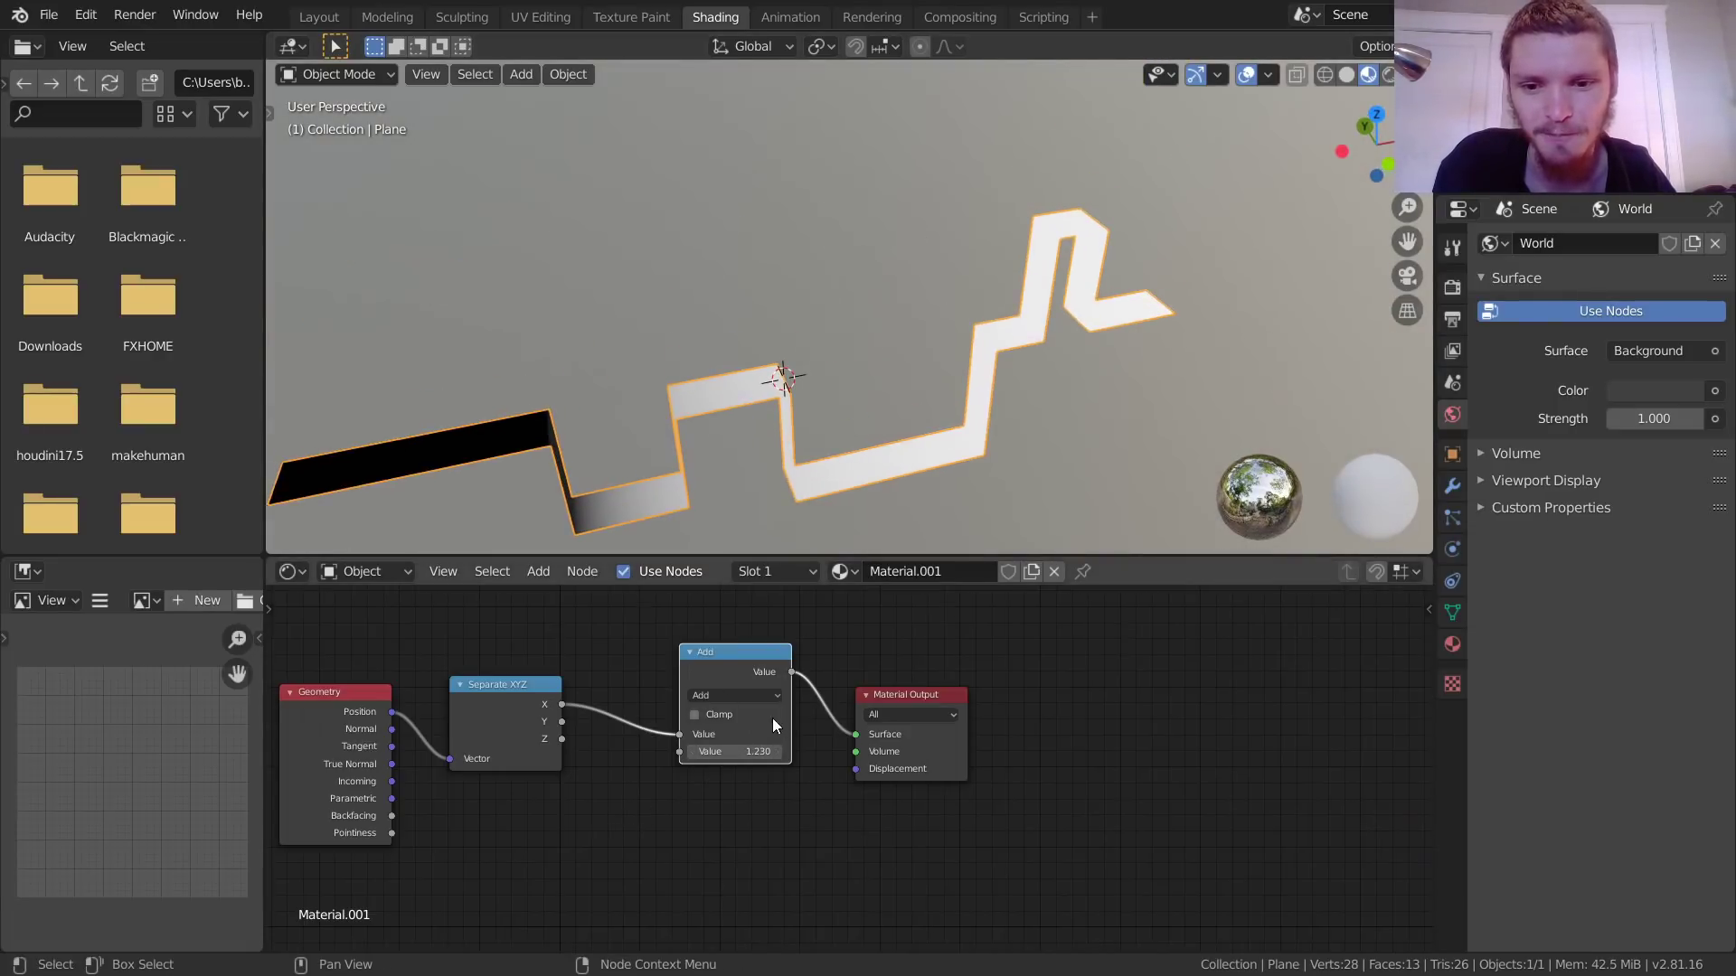
Step: Delete the Geometry, Separate XYZ and Add nodes, keeping only the Material Output
scroll(736, 846, down, 1)
drag(747, 839, 443, 640)
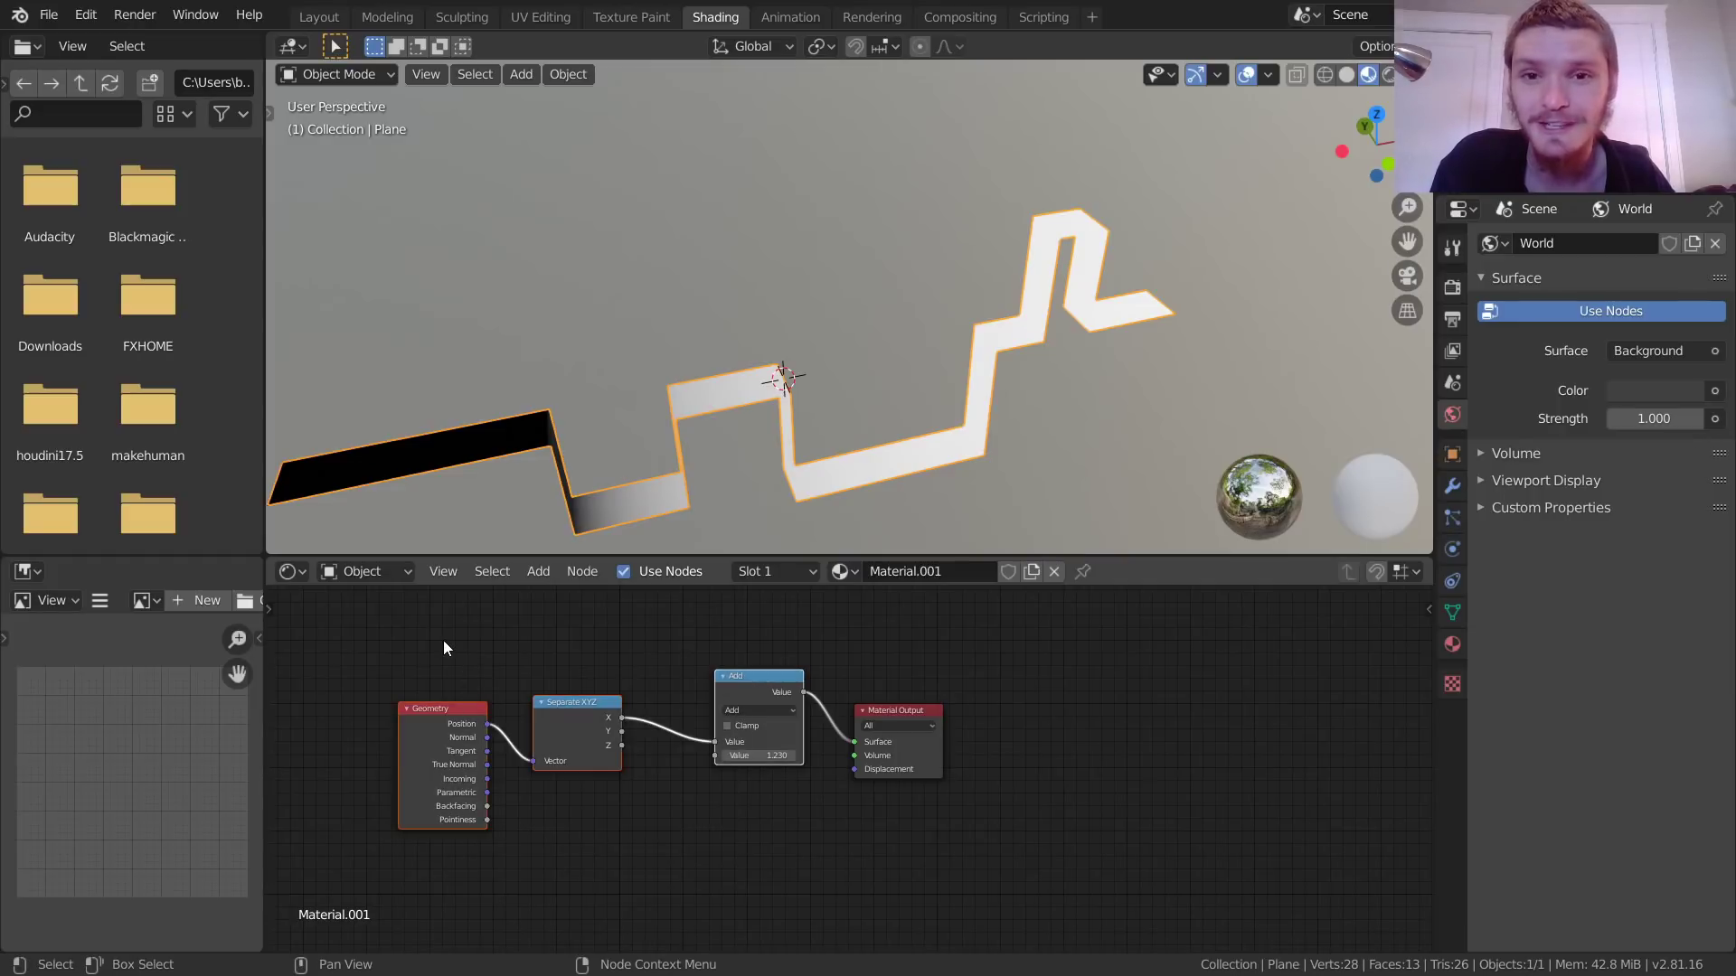
key(x)
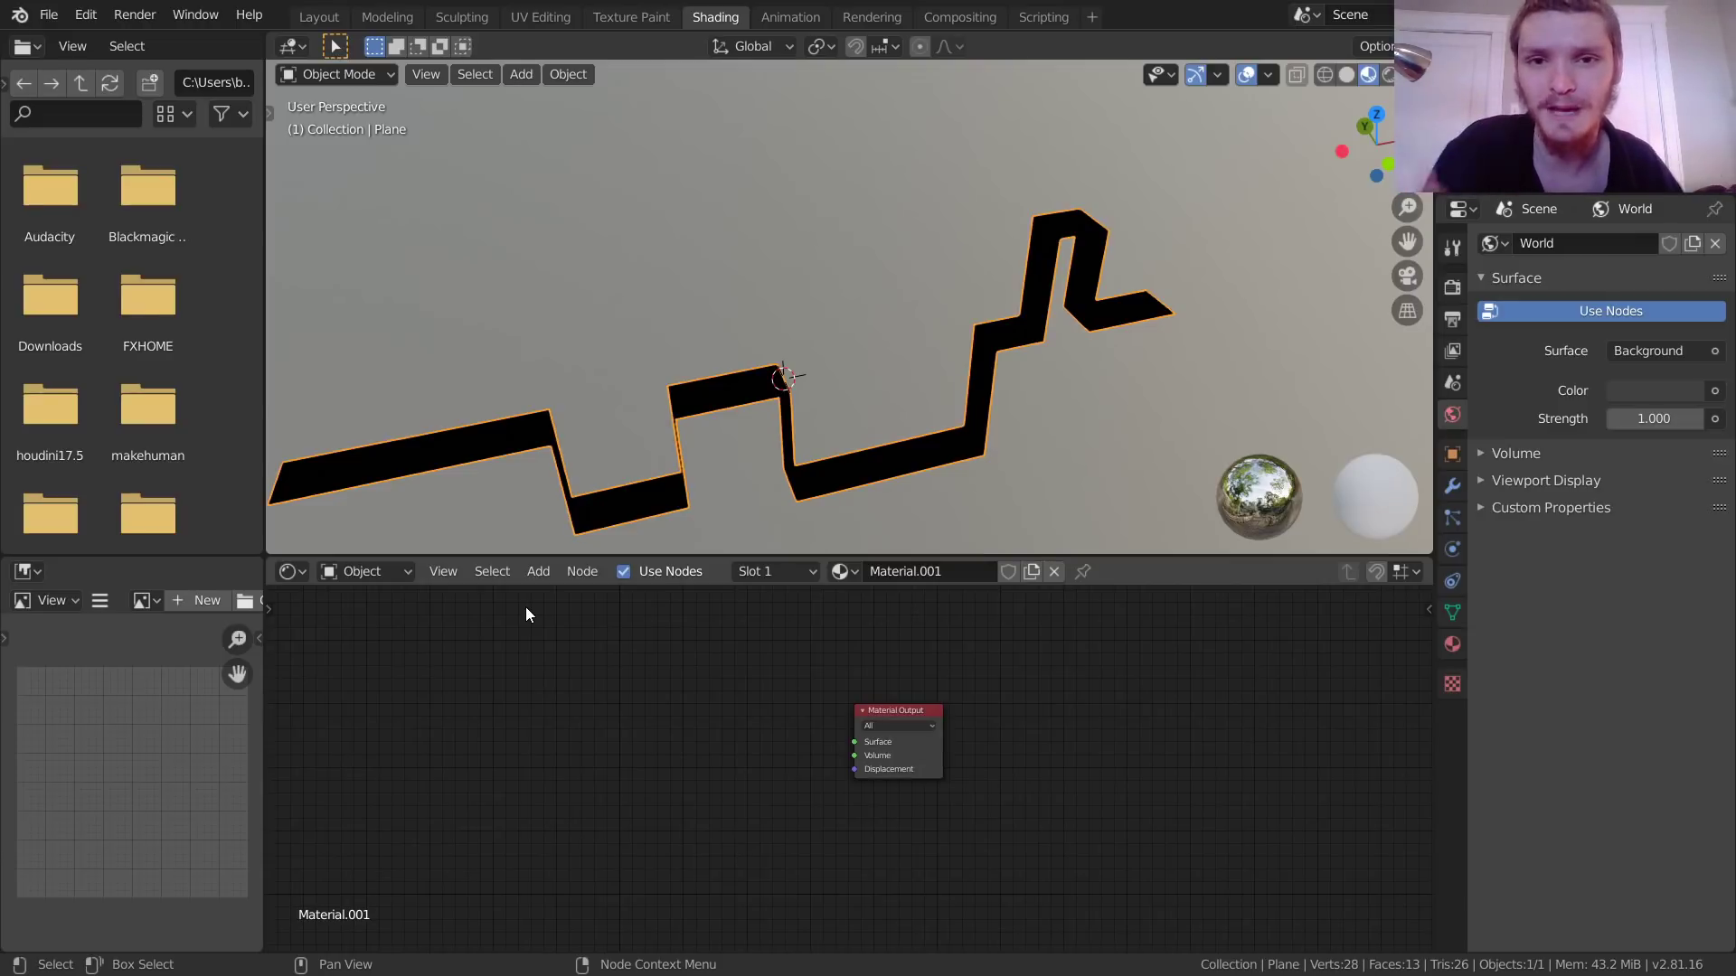
Step: Unwrap all faces of the strip with the standard Unwrap in the UV Editing workspace
click(535, 17)
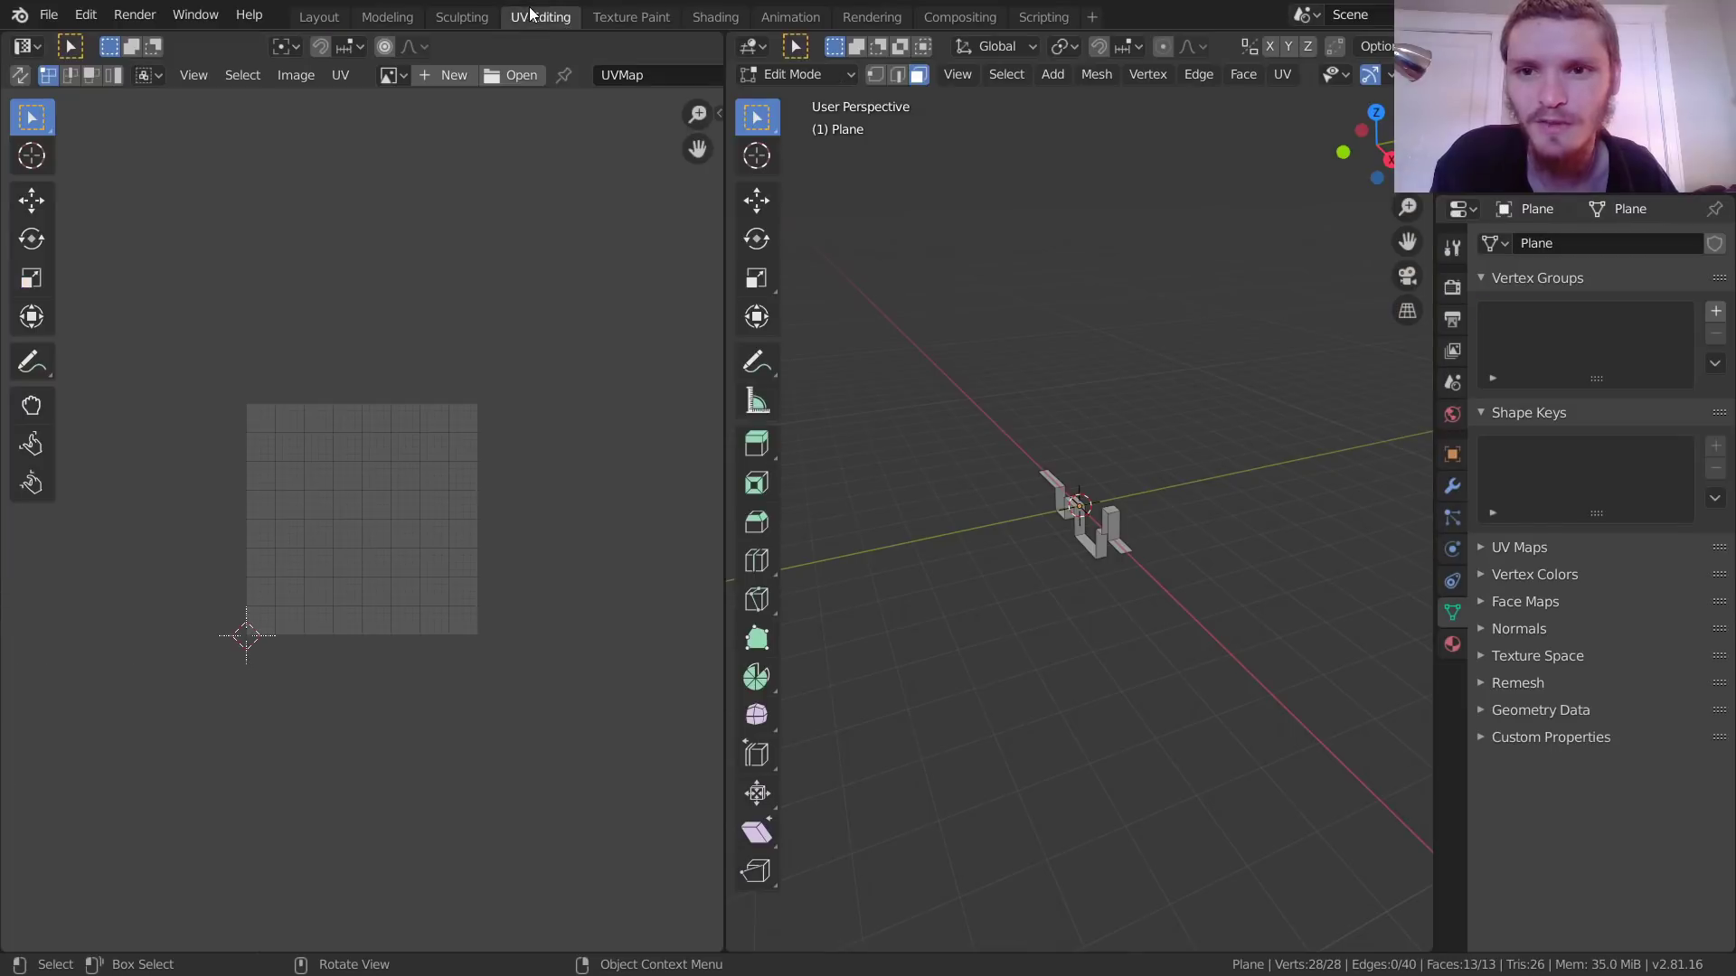
scroll(1057, 440, up, 8)
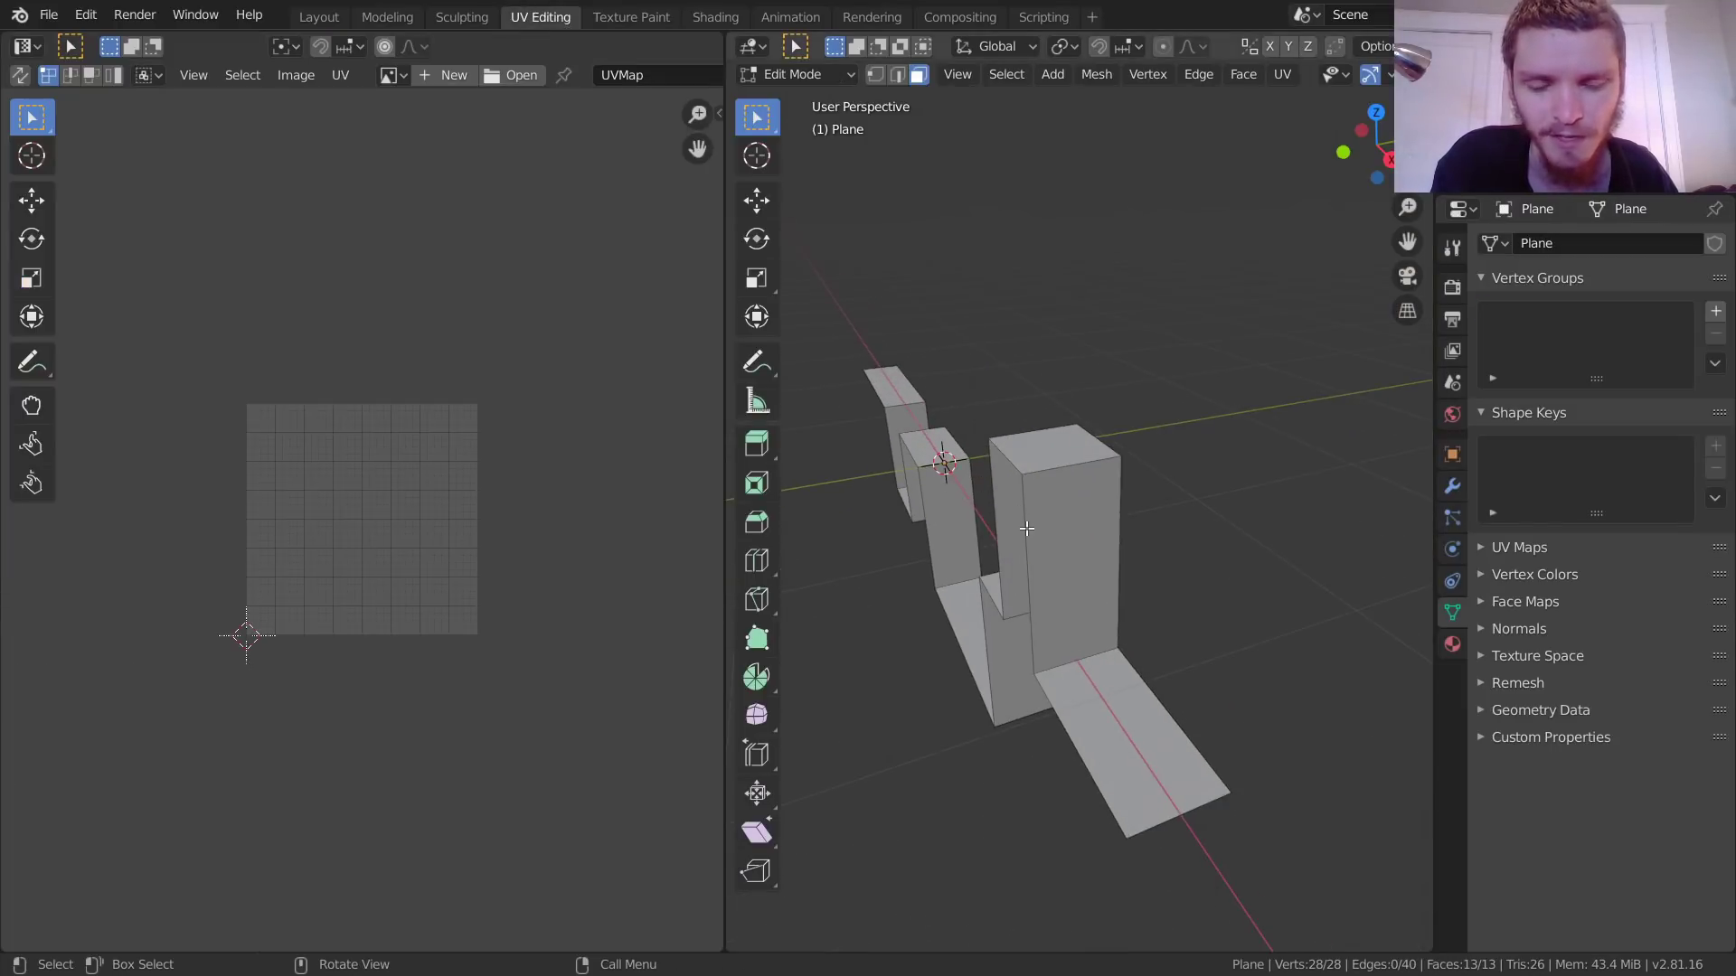
key(a)
scroll(360, 529, up, 3)
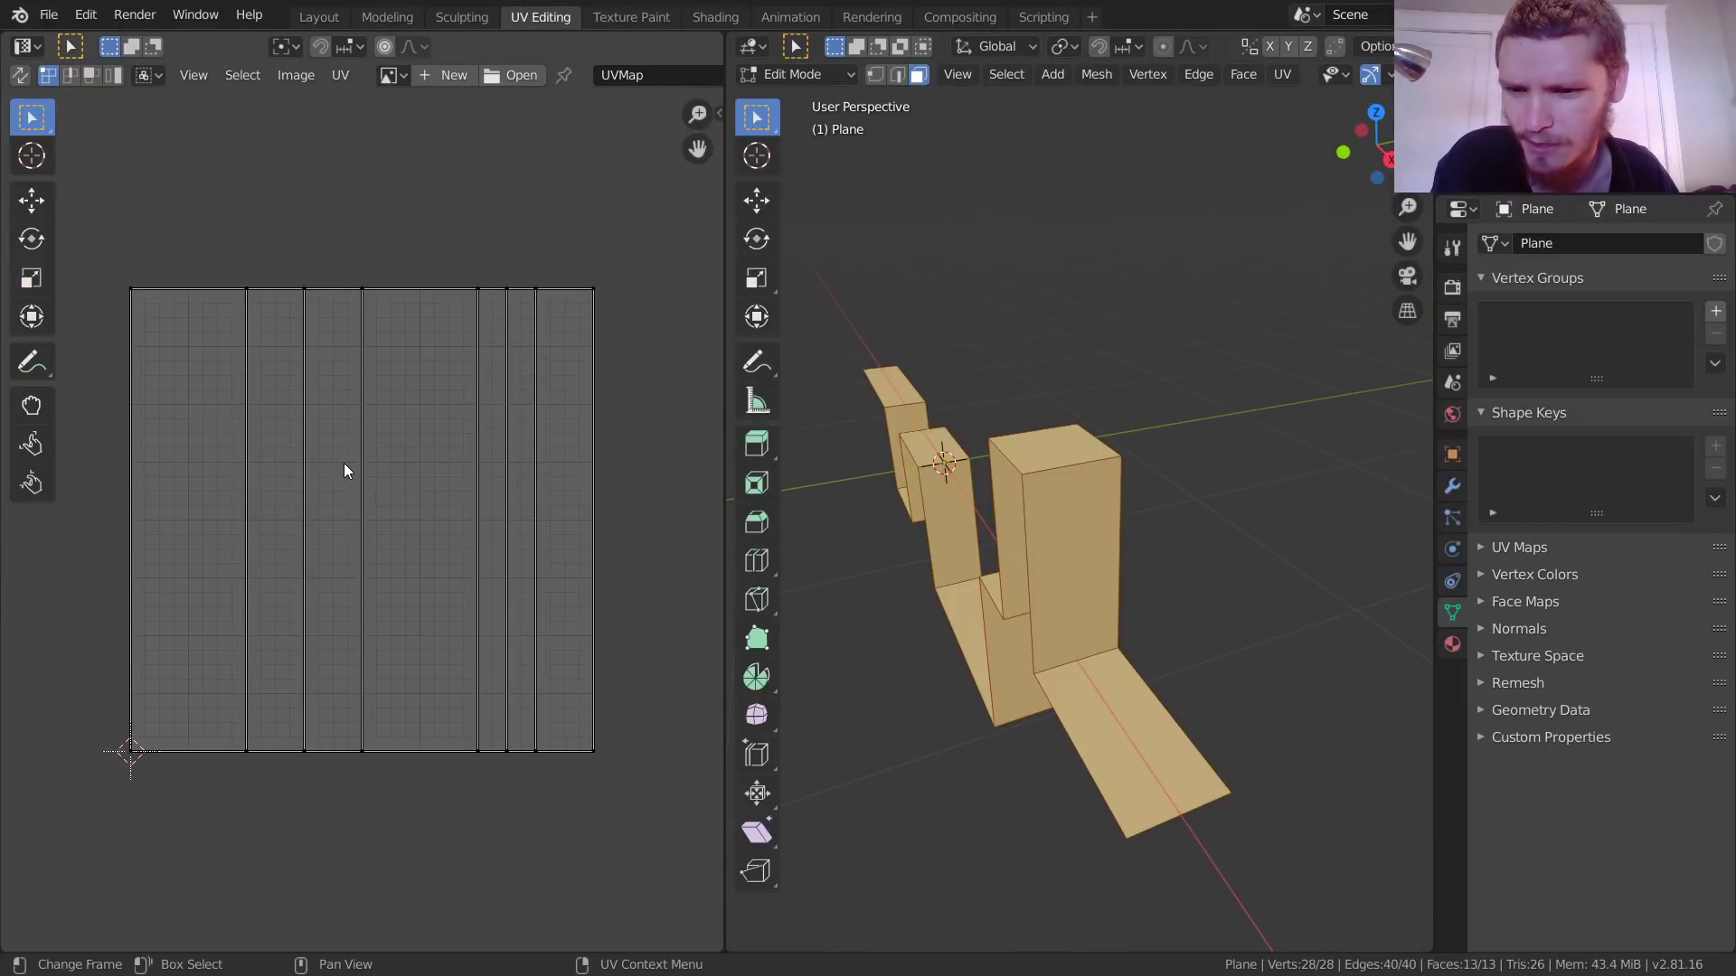
middle_drag(1067, 524, 1165, 532)
key(u)
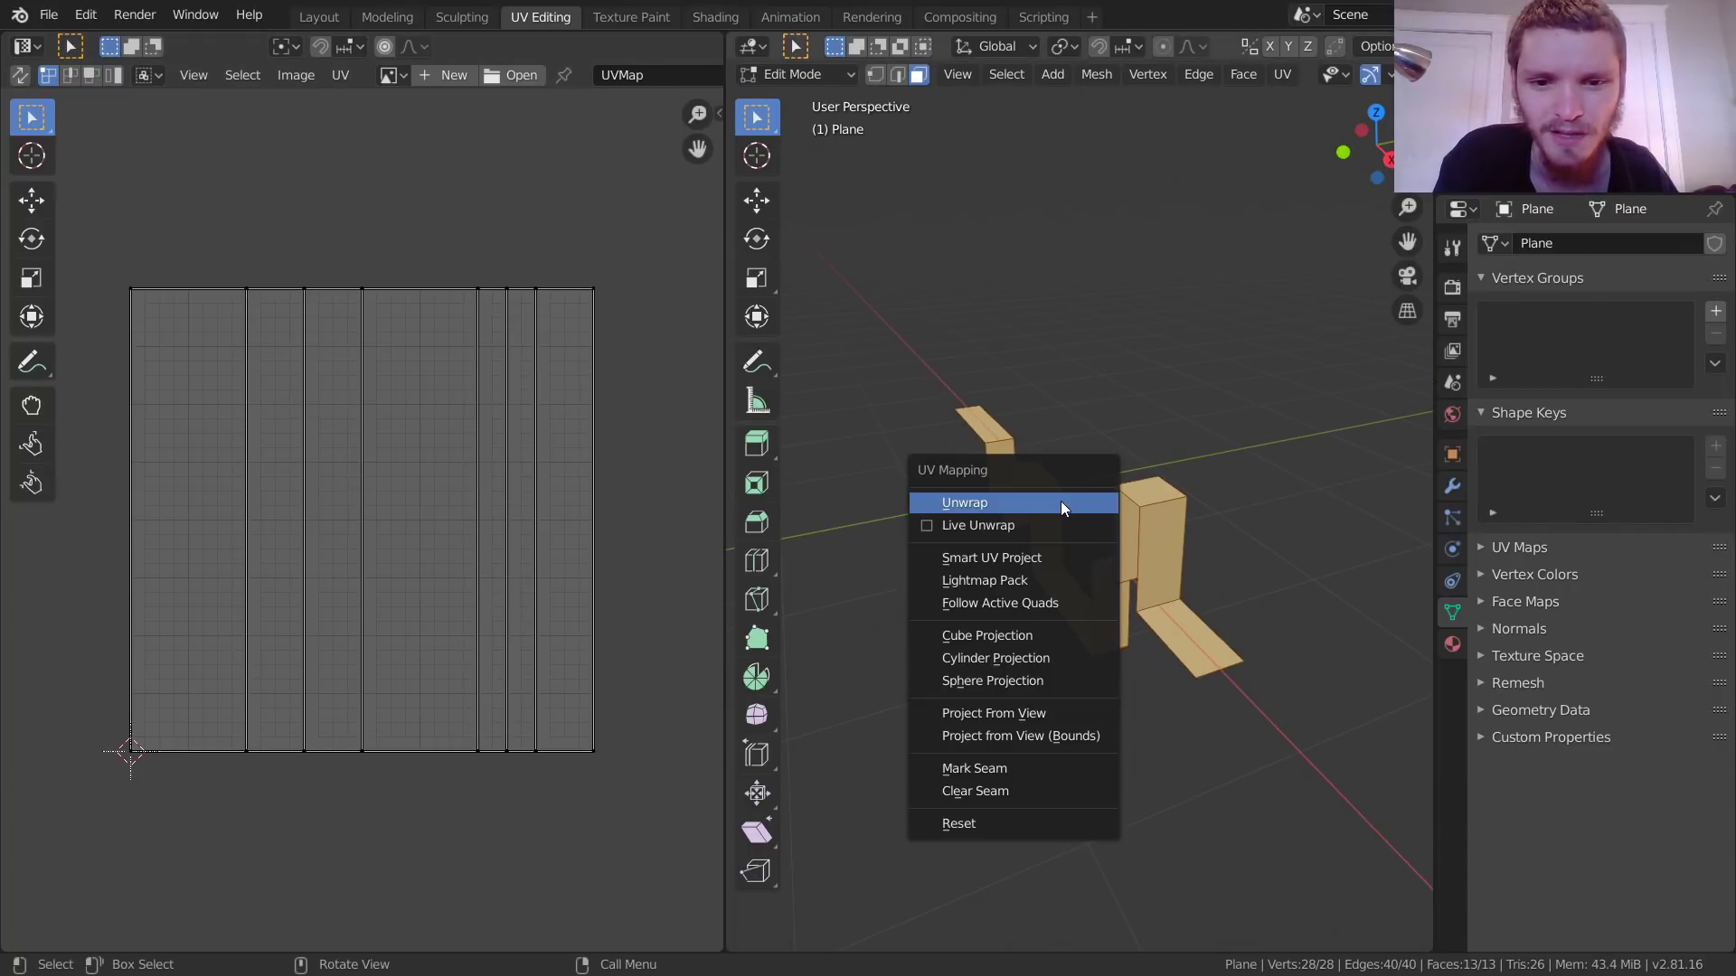
click(1060, 501)
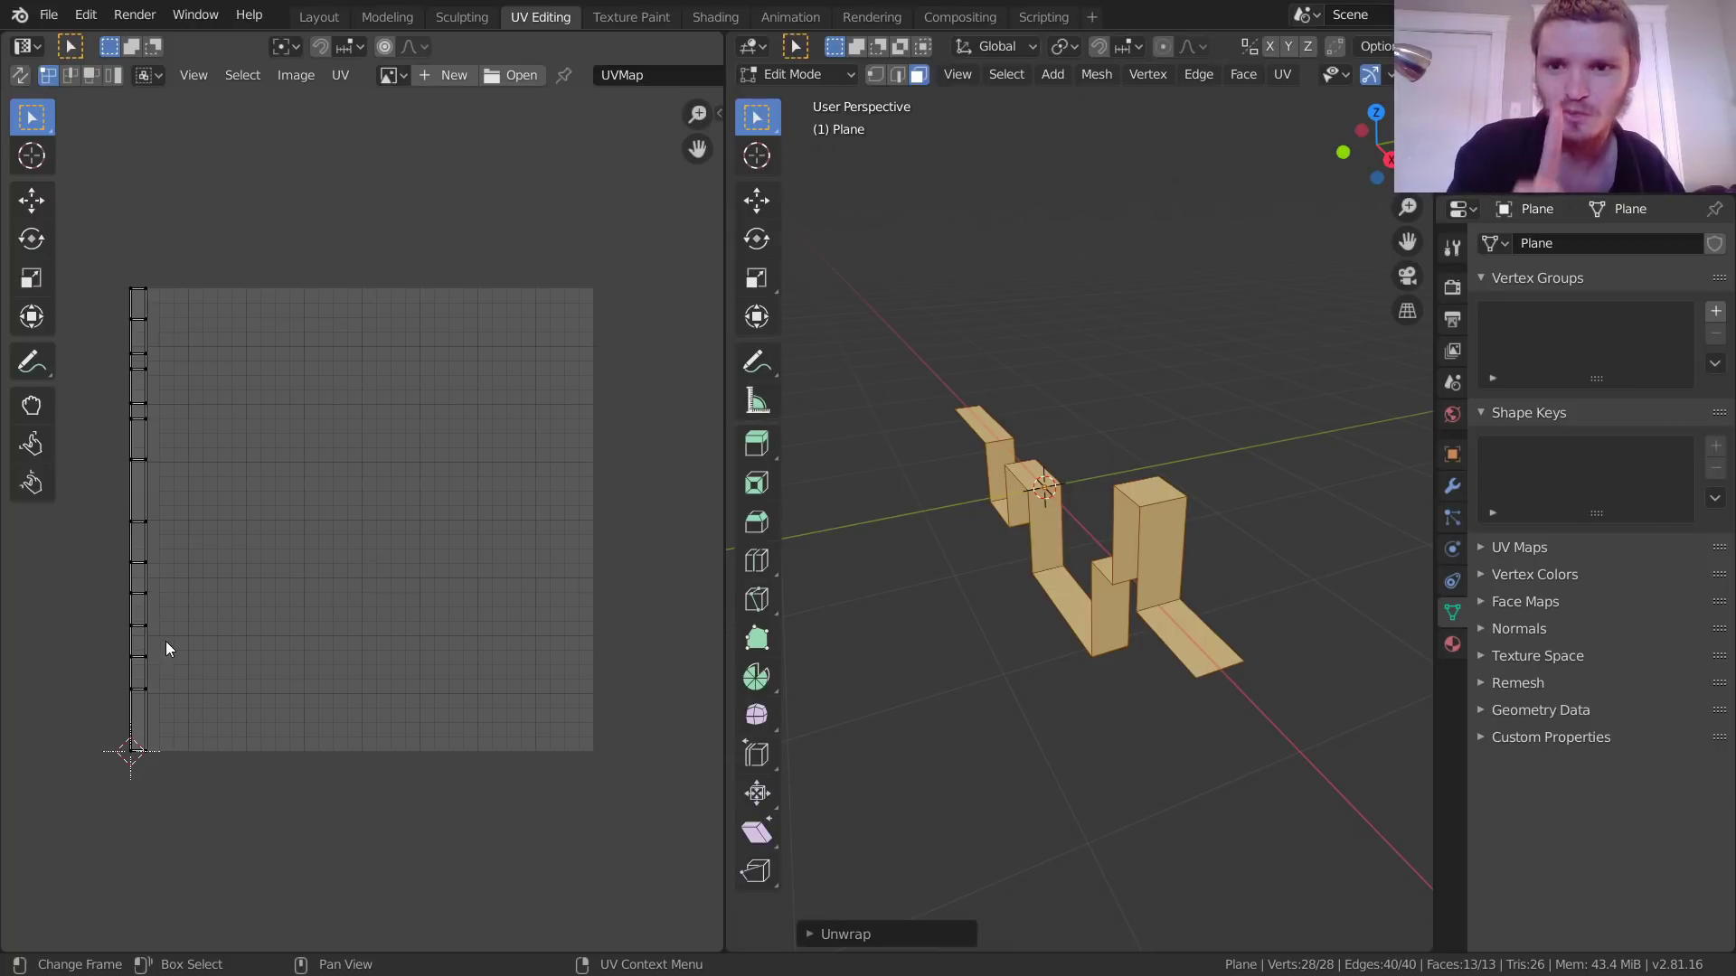
Step: Add a Texture Coordinate node to the strip's material and connect its UV output to the Material Output surface
click(726, 15)
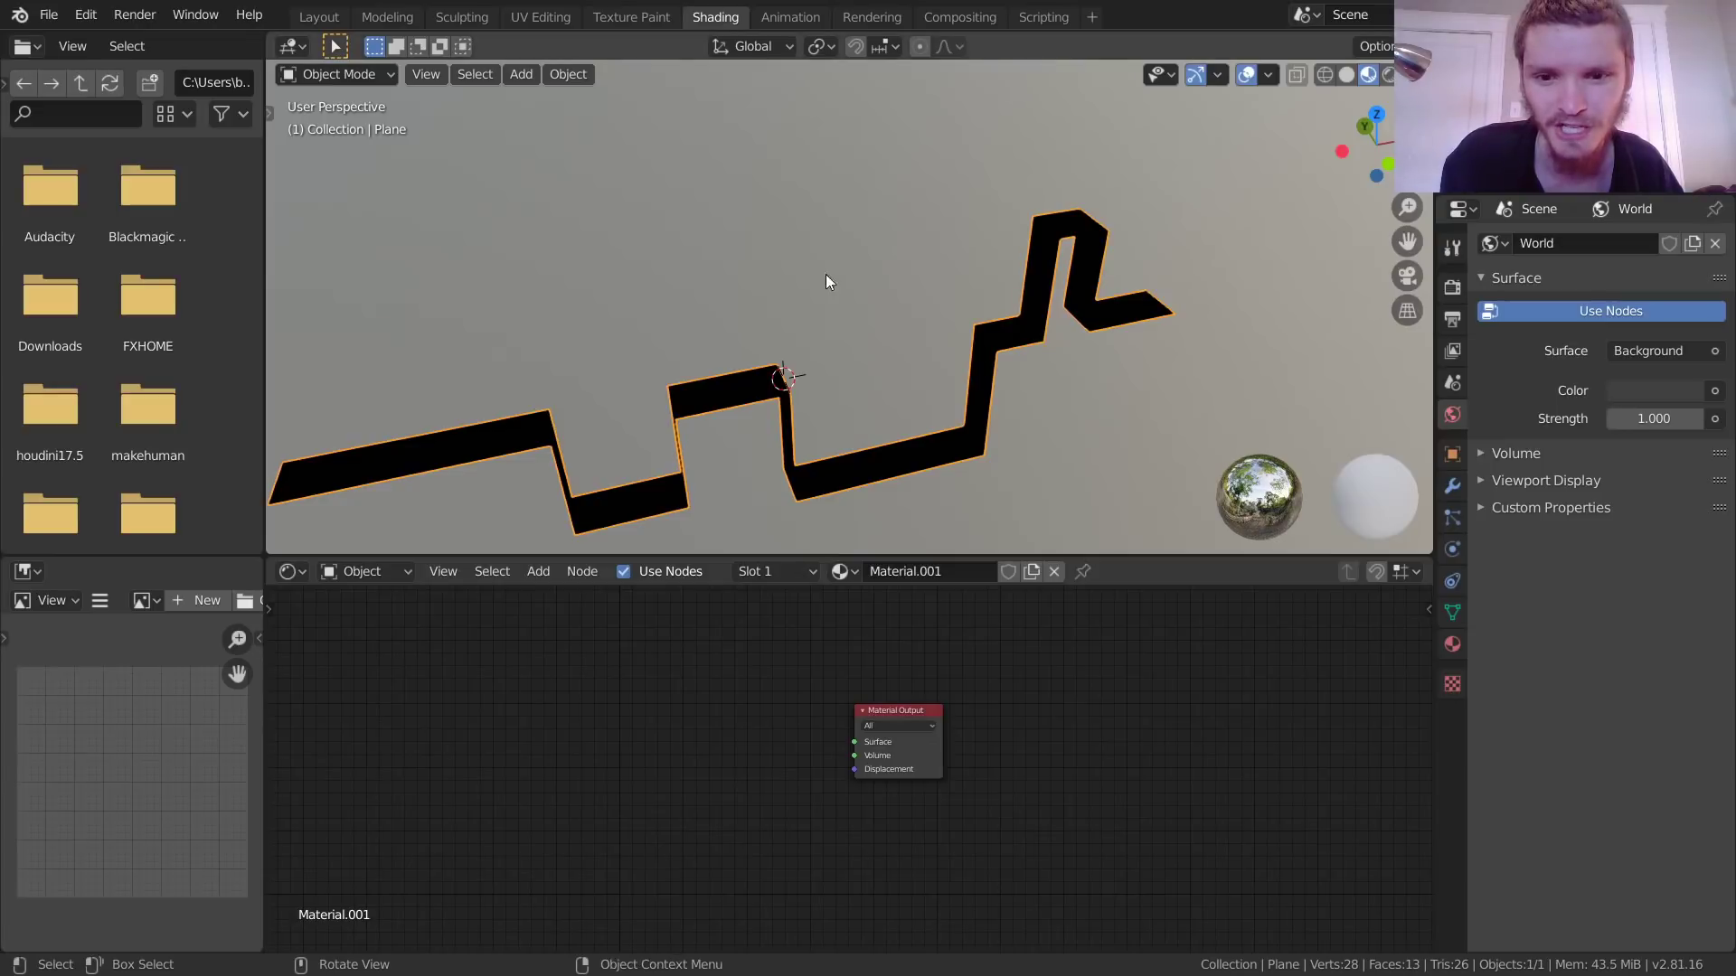
mouse_move(642, 691)
middle_down()
mouse_move(784, 659)
mouse_move(762, 747)
middle_up()
key(shift+a)
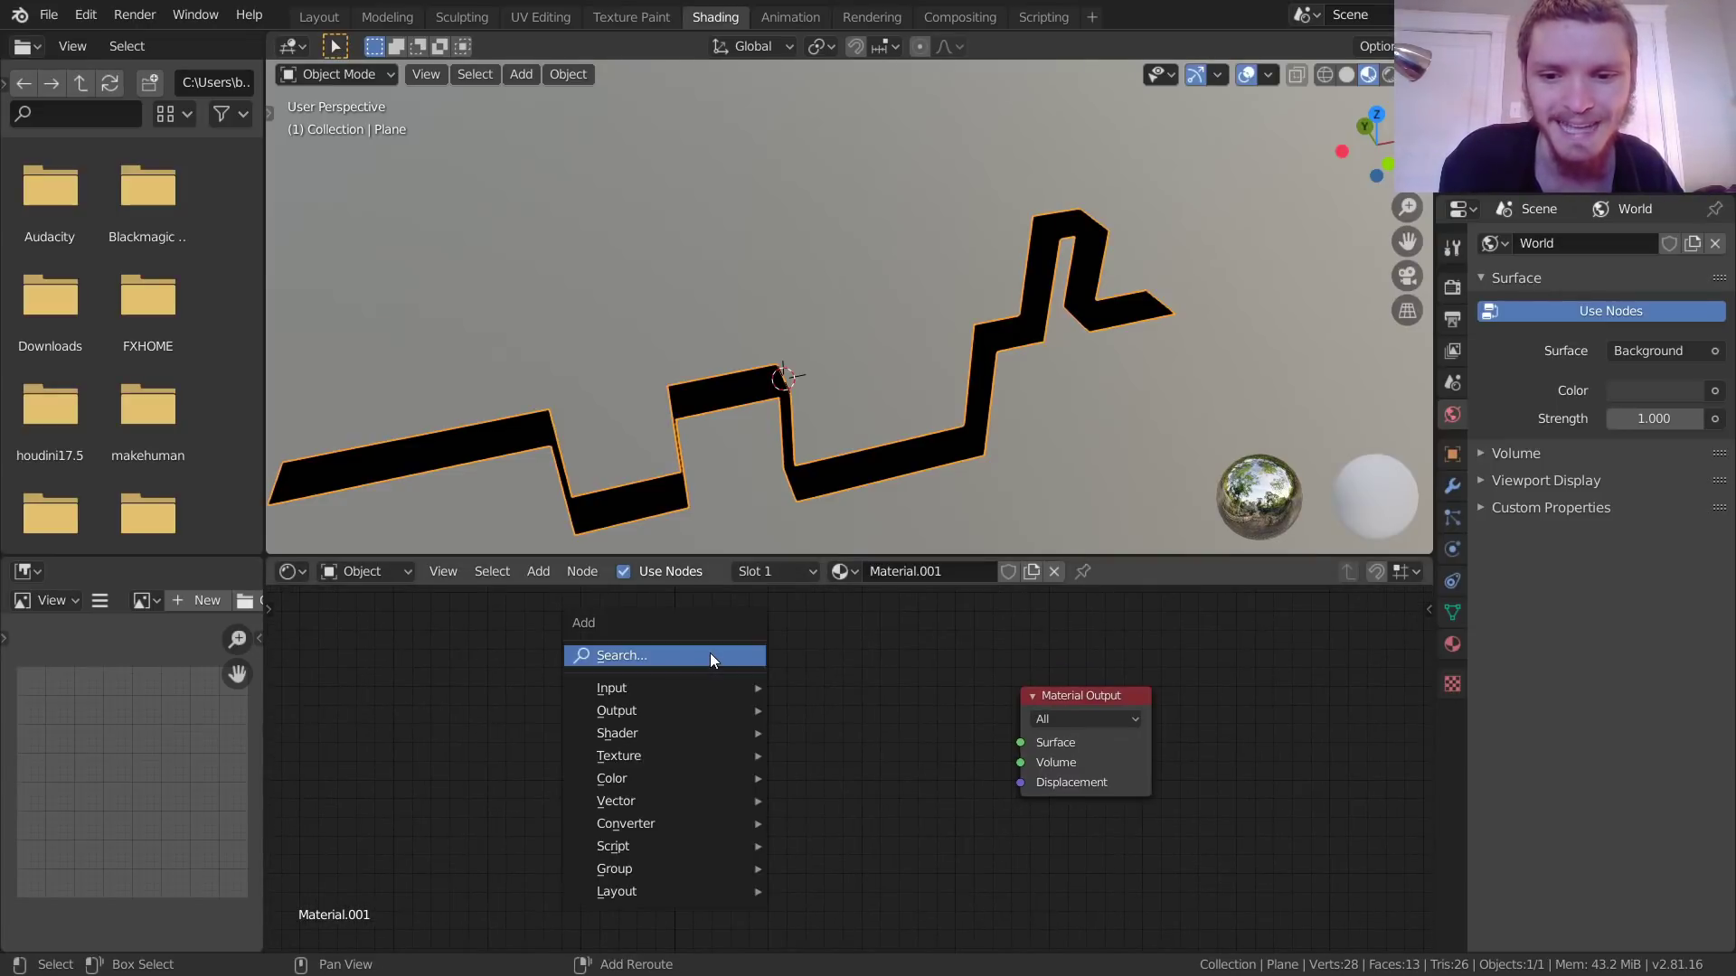
text(tex)
click(797, 692)
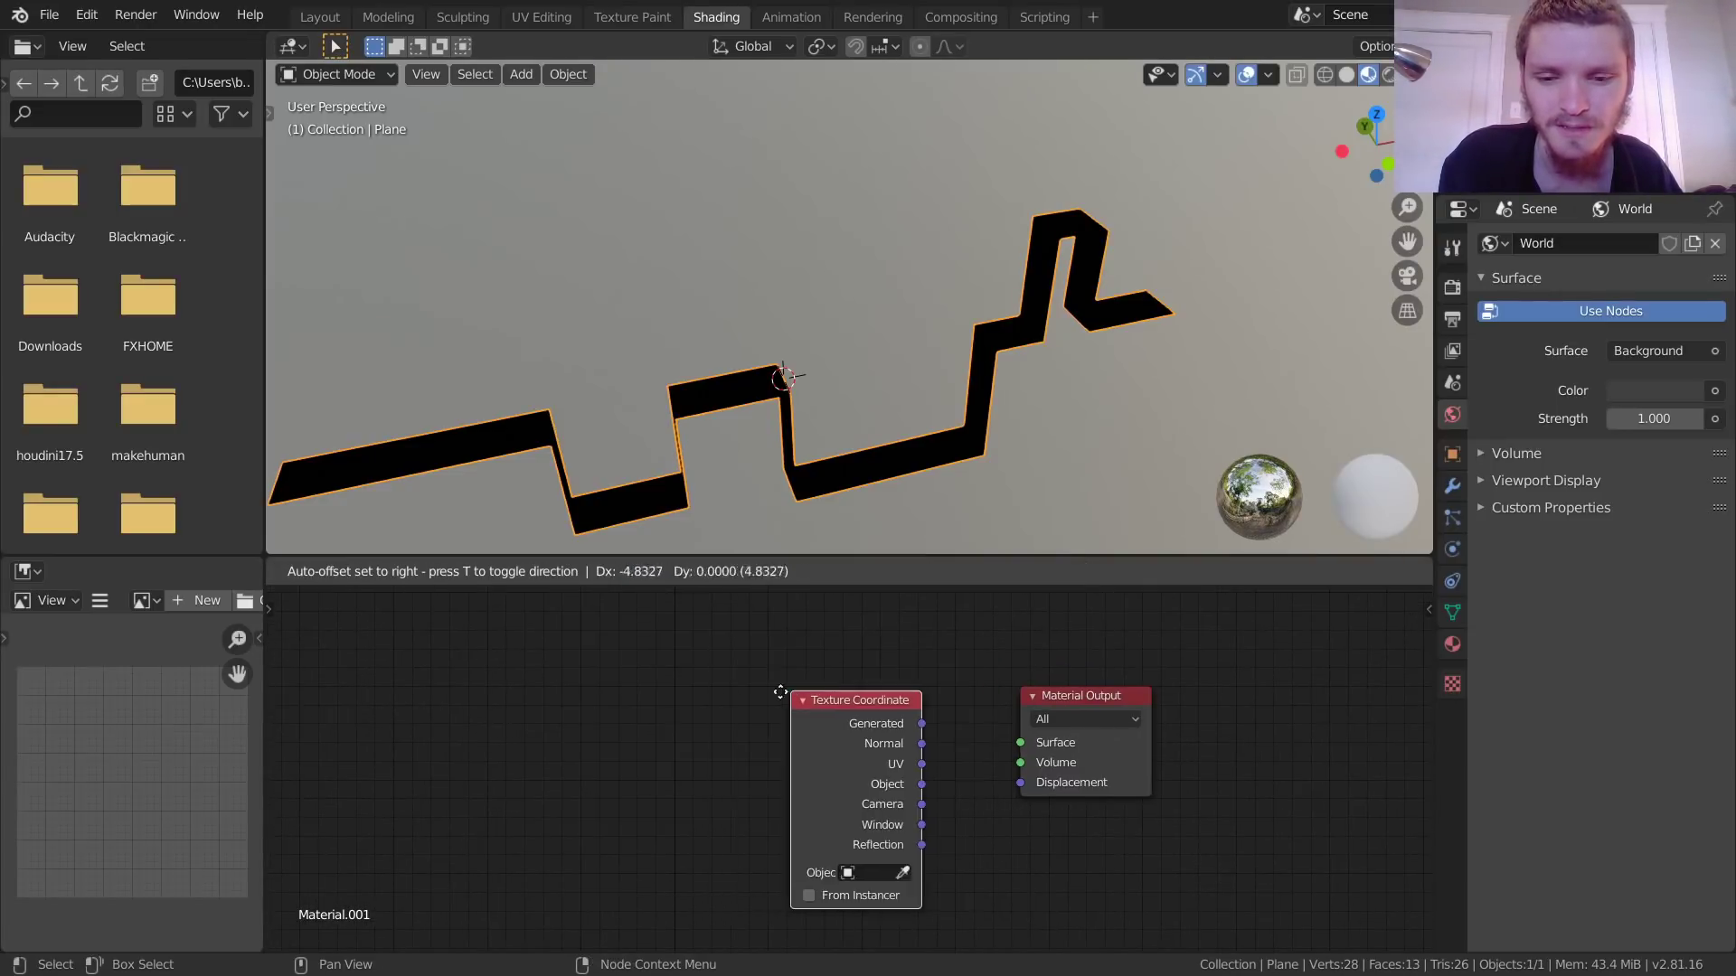
click(495, 665)
drag(624, 735, 1020, 742)
Step: Insert a Separate XYZ node after the UV output and connect its Y output to the Material Output surface
middle_drag(571, 673, 704, 705)
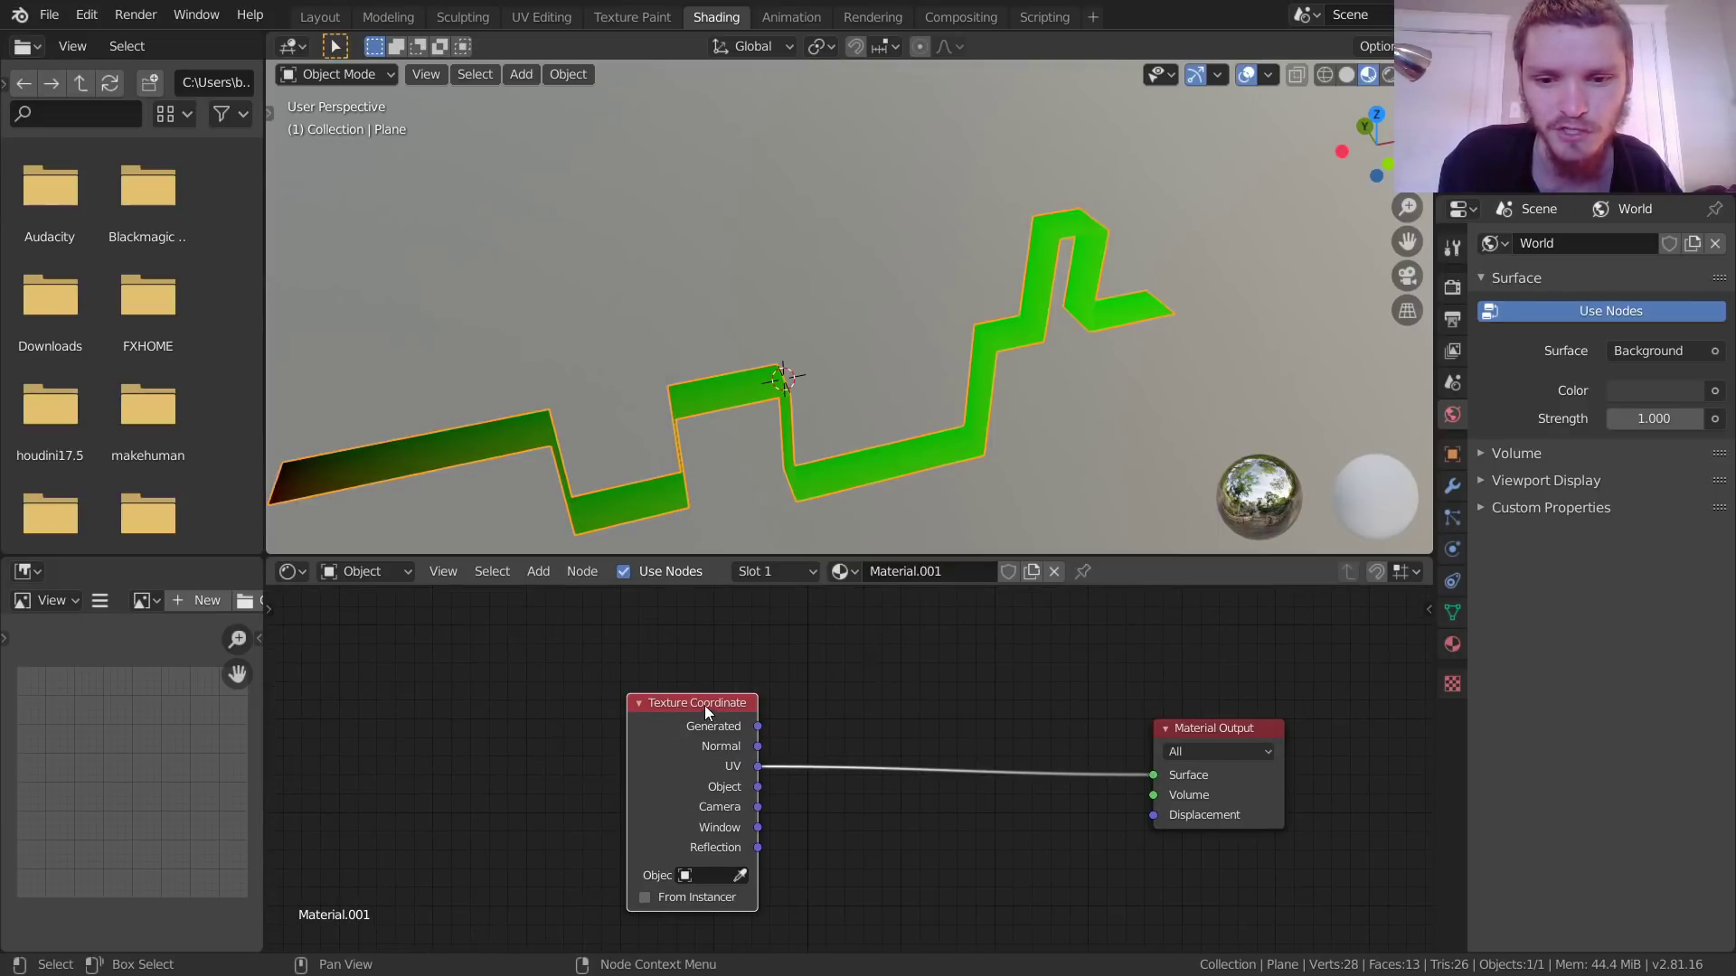
drag(703, 705, 561, 698)
key(shift+a)
text(sep)
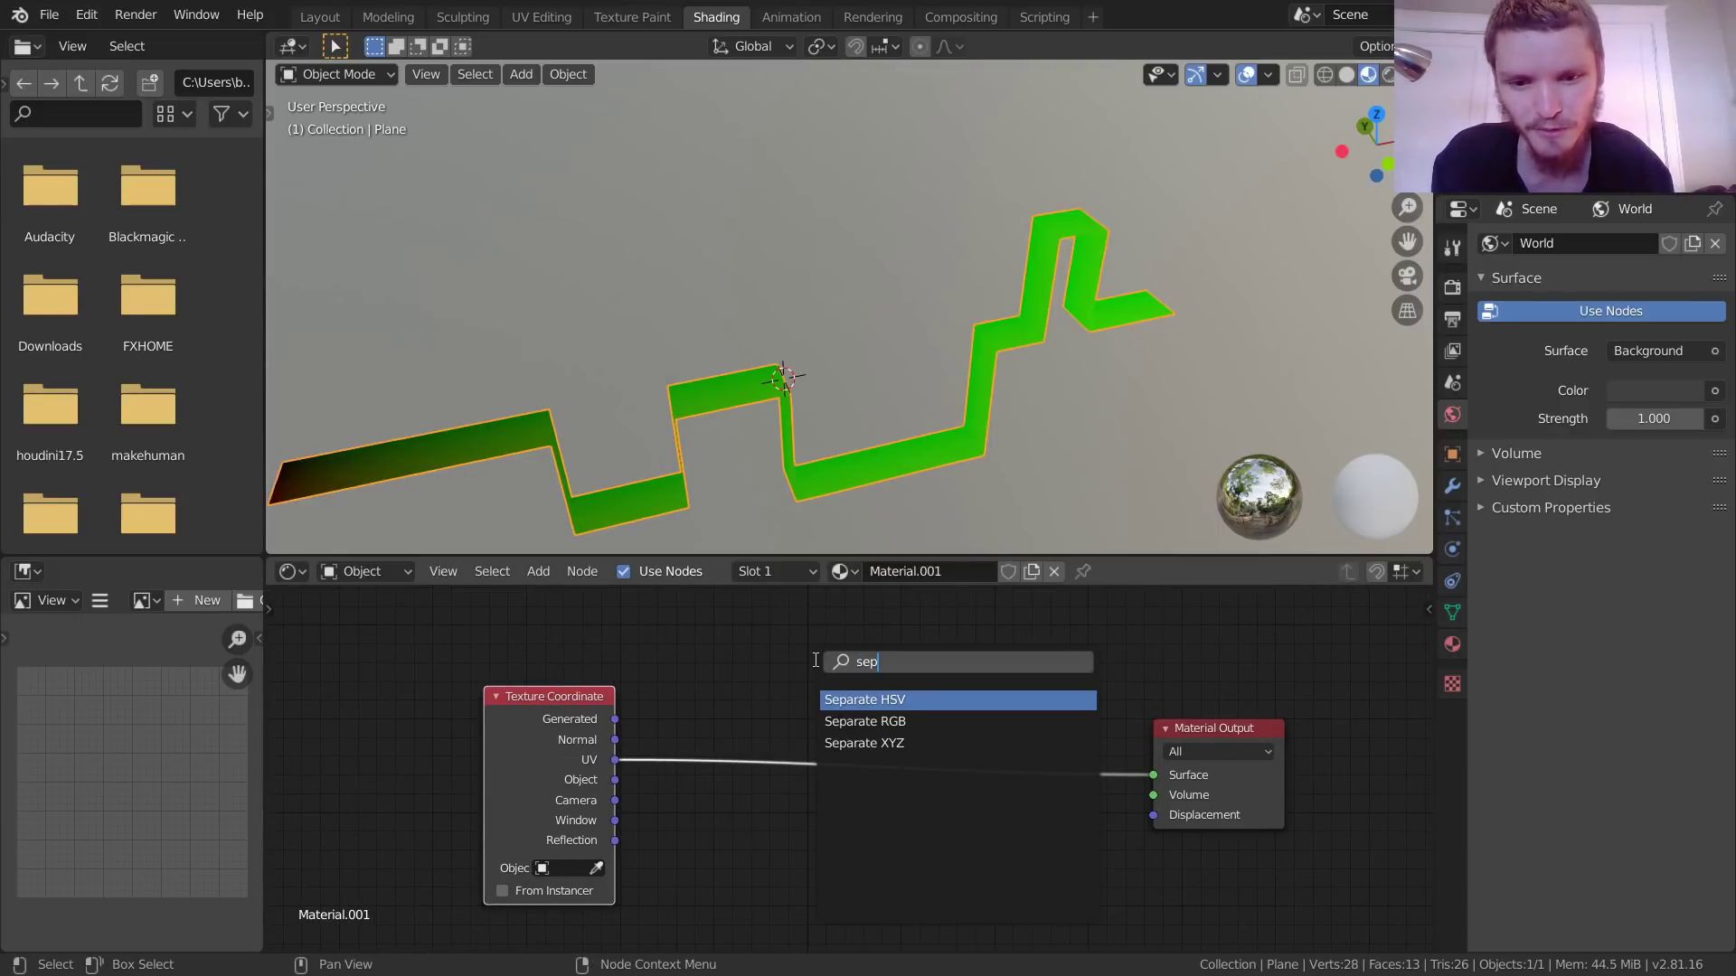
key(Down)
key(Down)
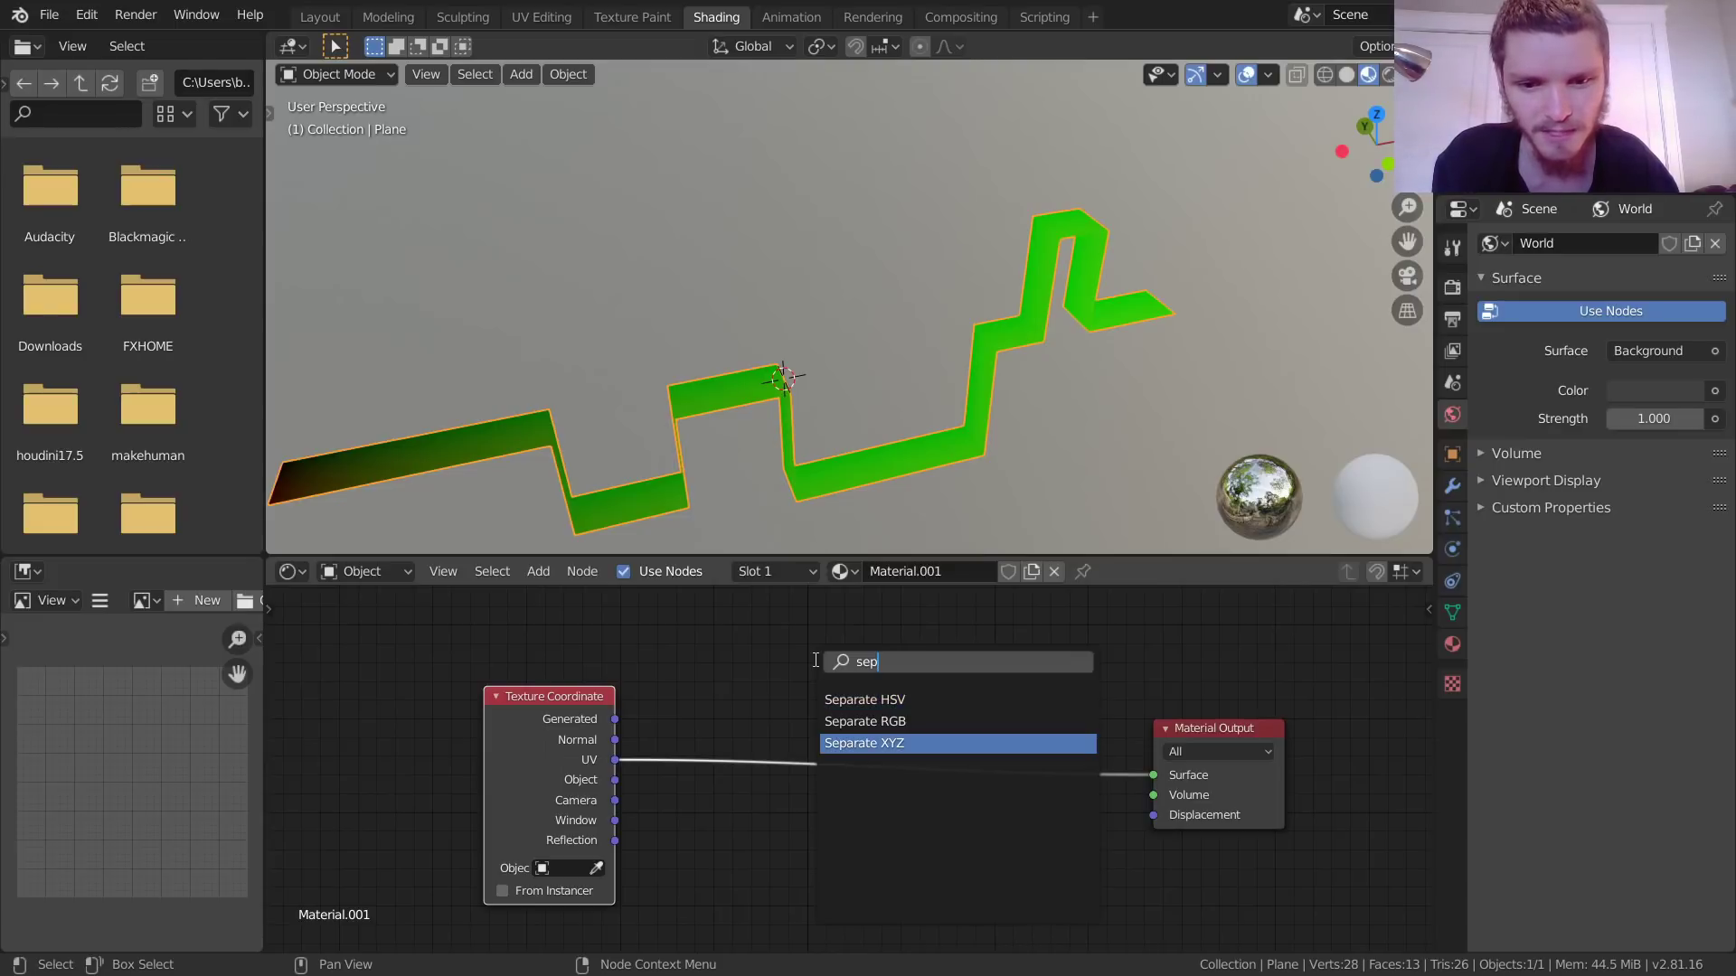
key(Return)
click(690, 674)
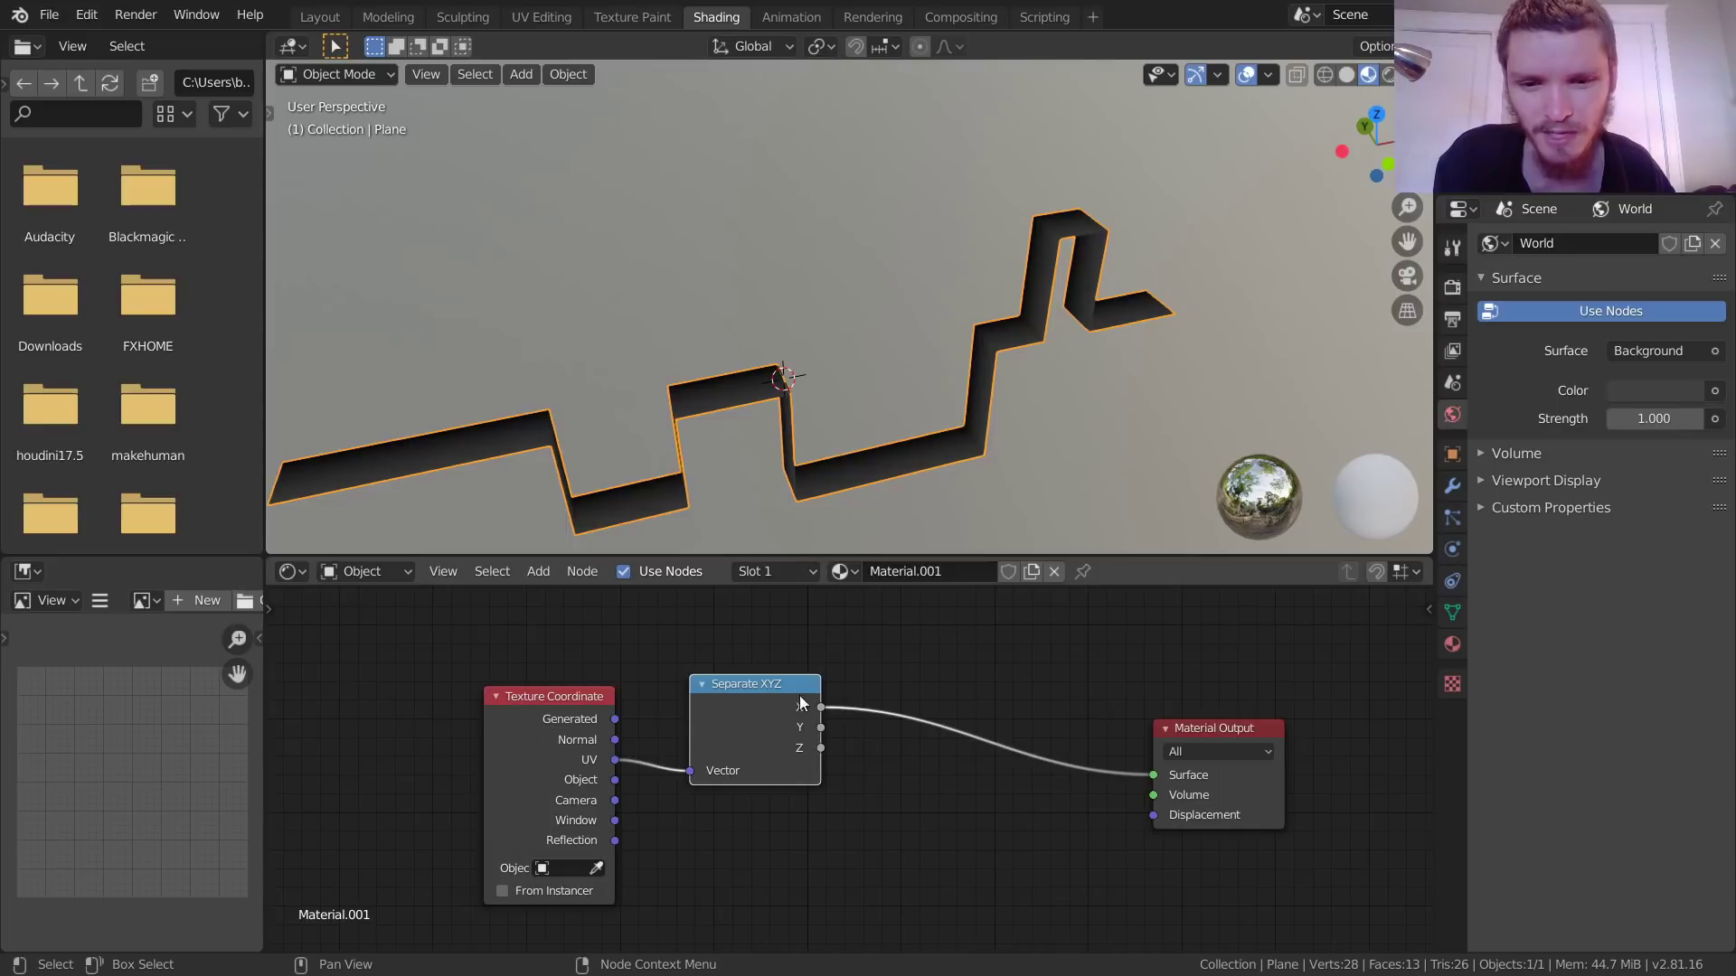
drag(819, 727, 1157, 775)
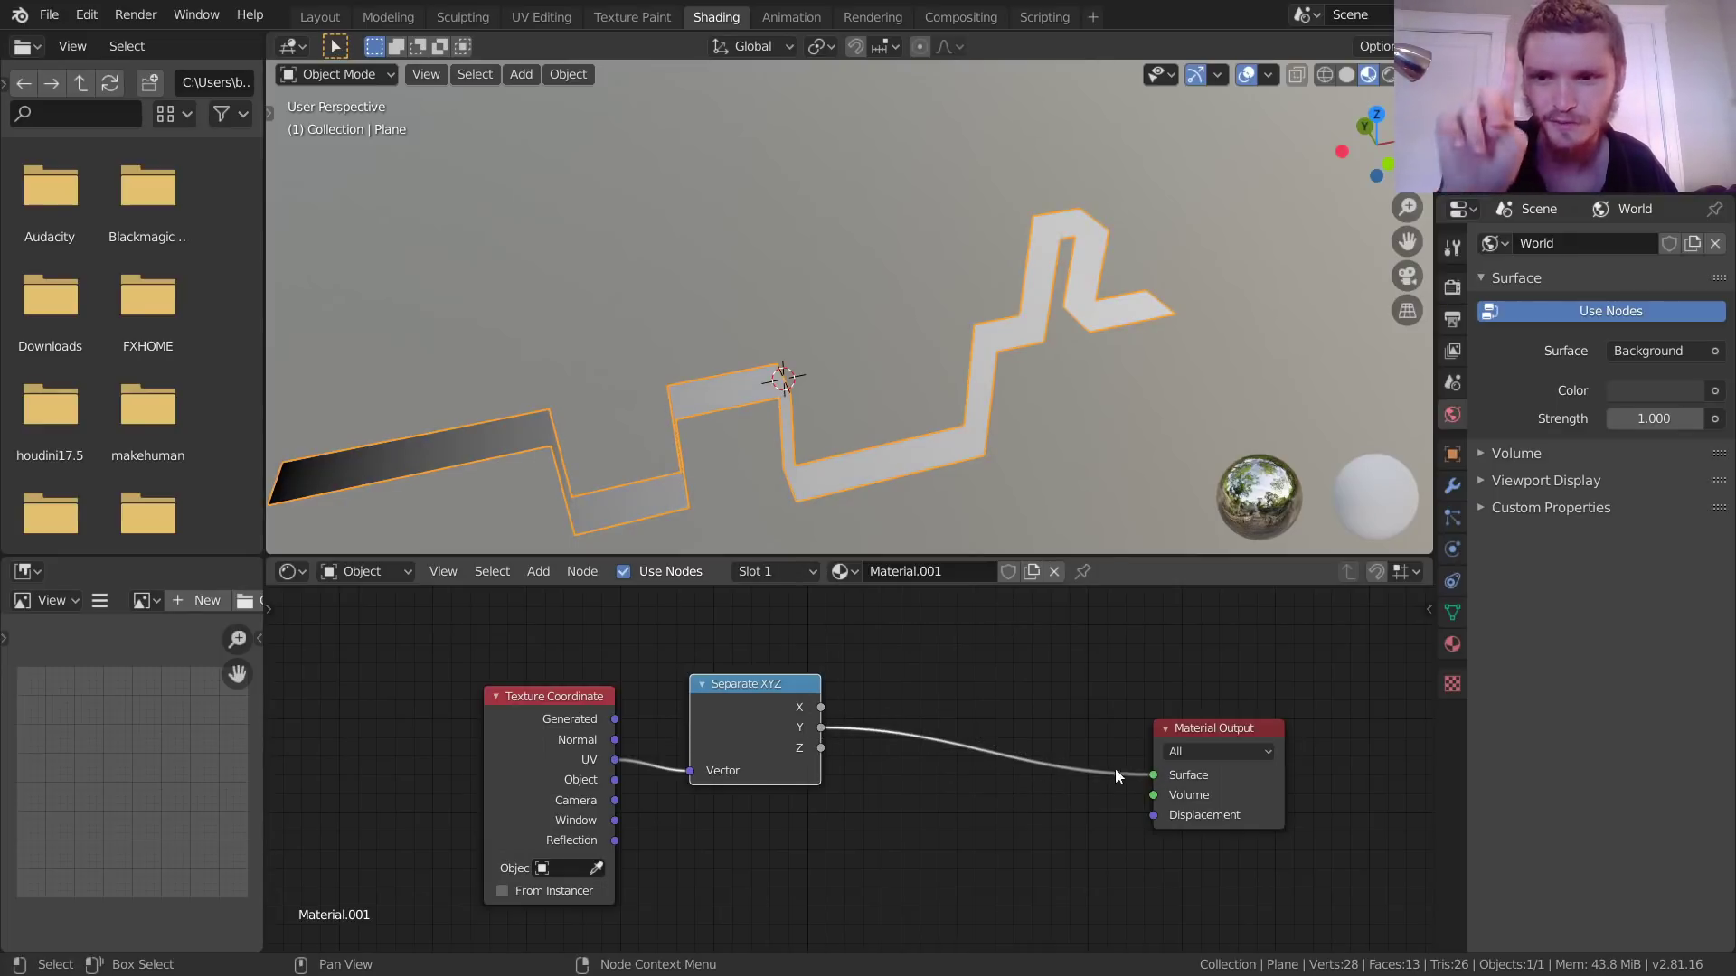
Step: Change the small image editor to the UV Editor and show the strip's UV layout in Edit Mode
click(37, 566)
click(69, 712)
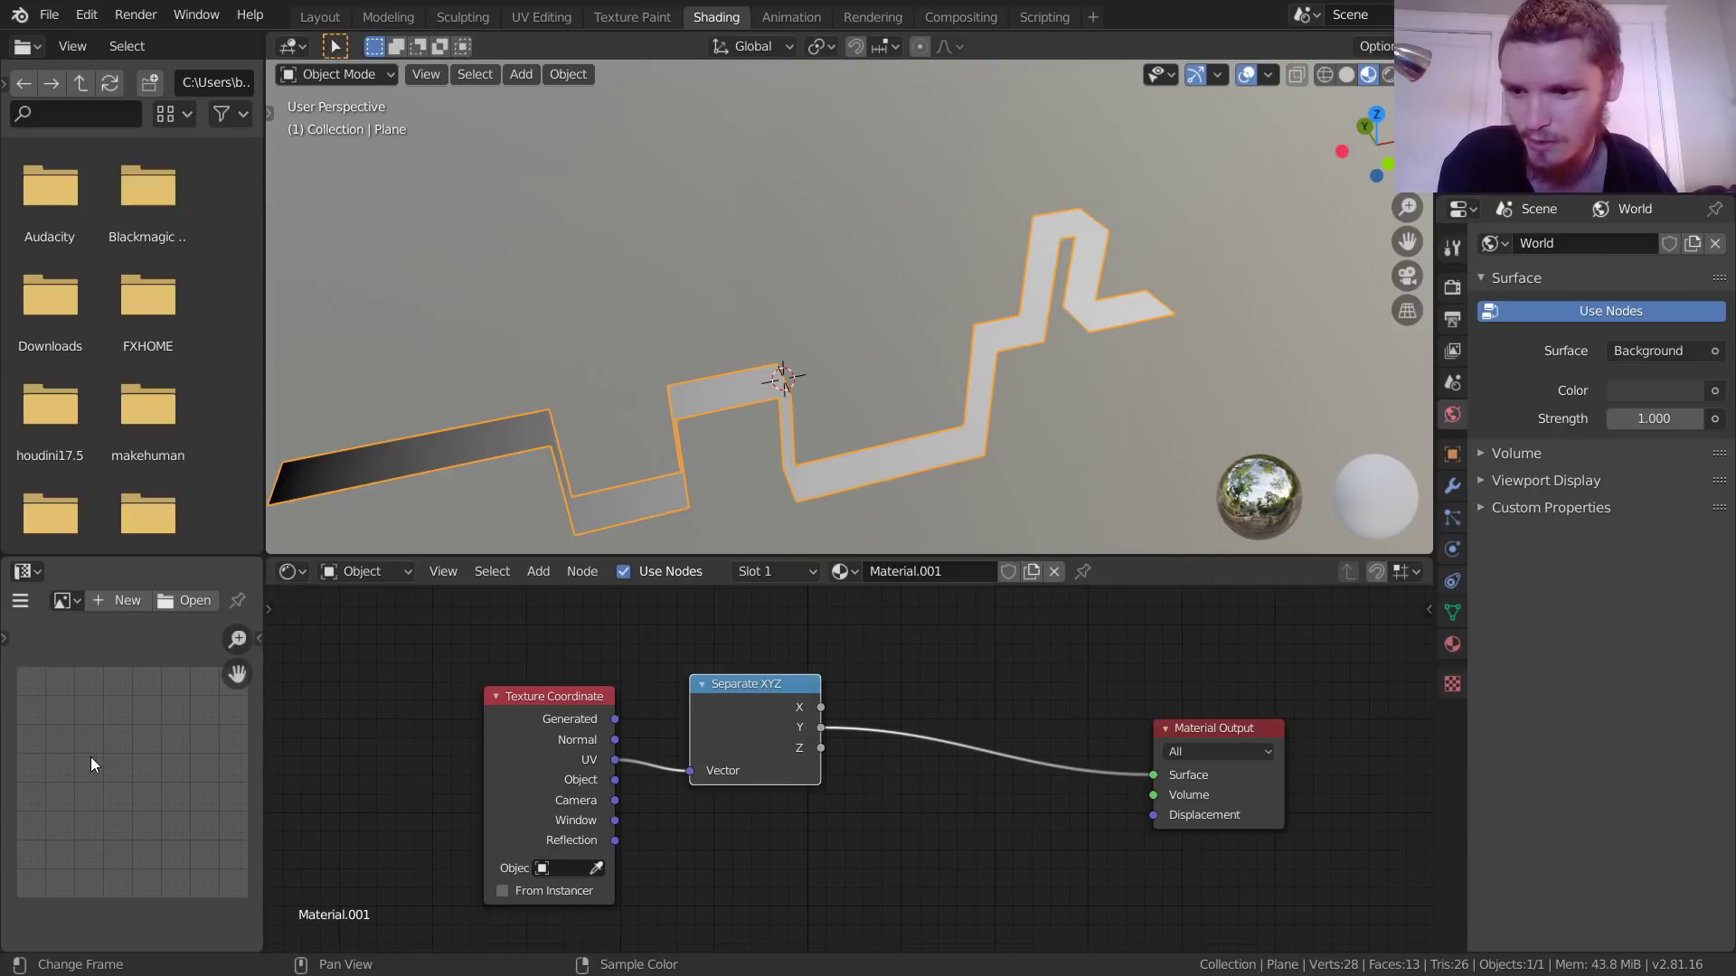
key(Tab)
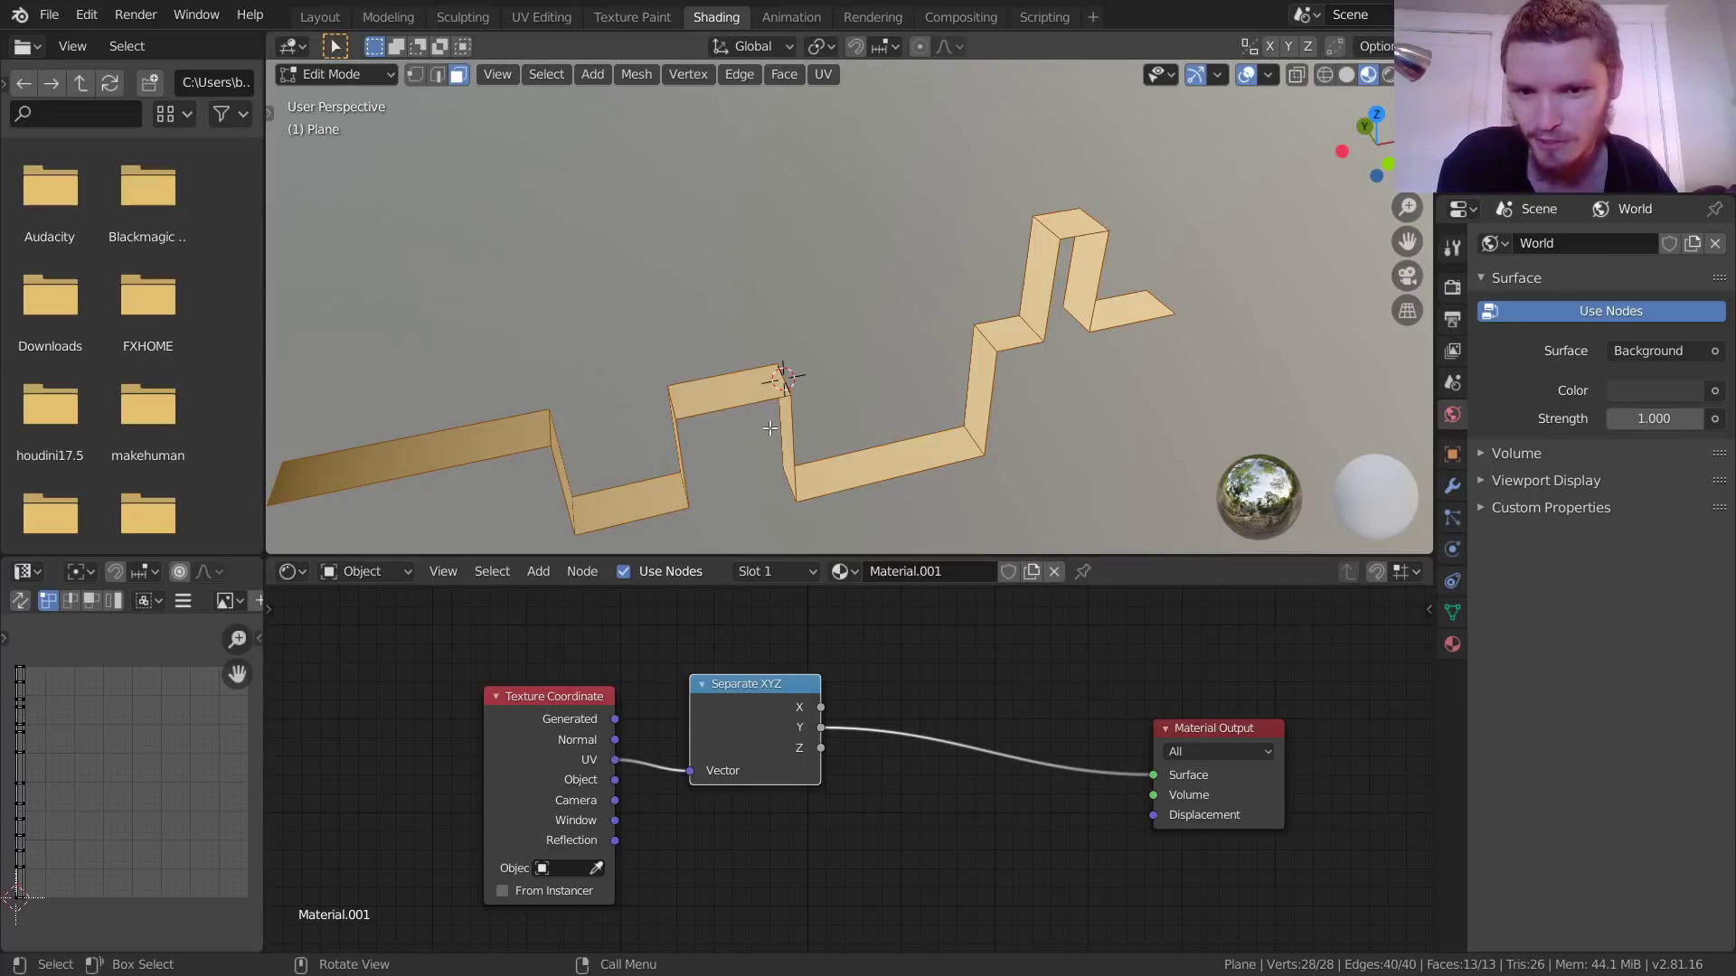
scroll(29, 725, up, 2)
middle_drag(29, 725, 151, 701)
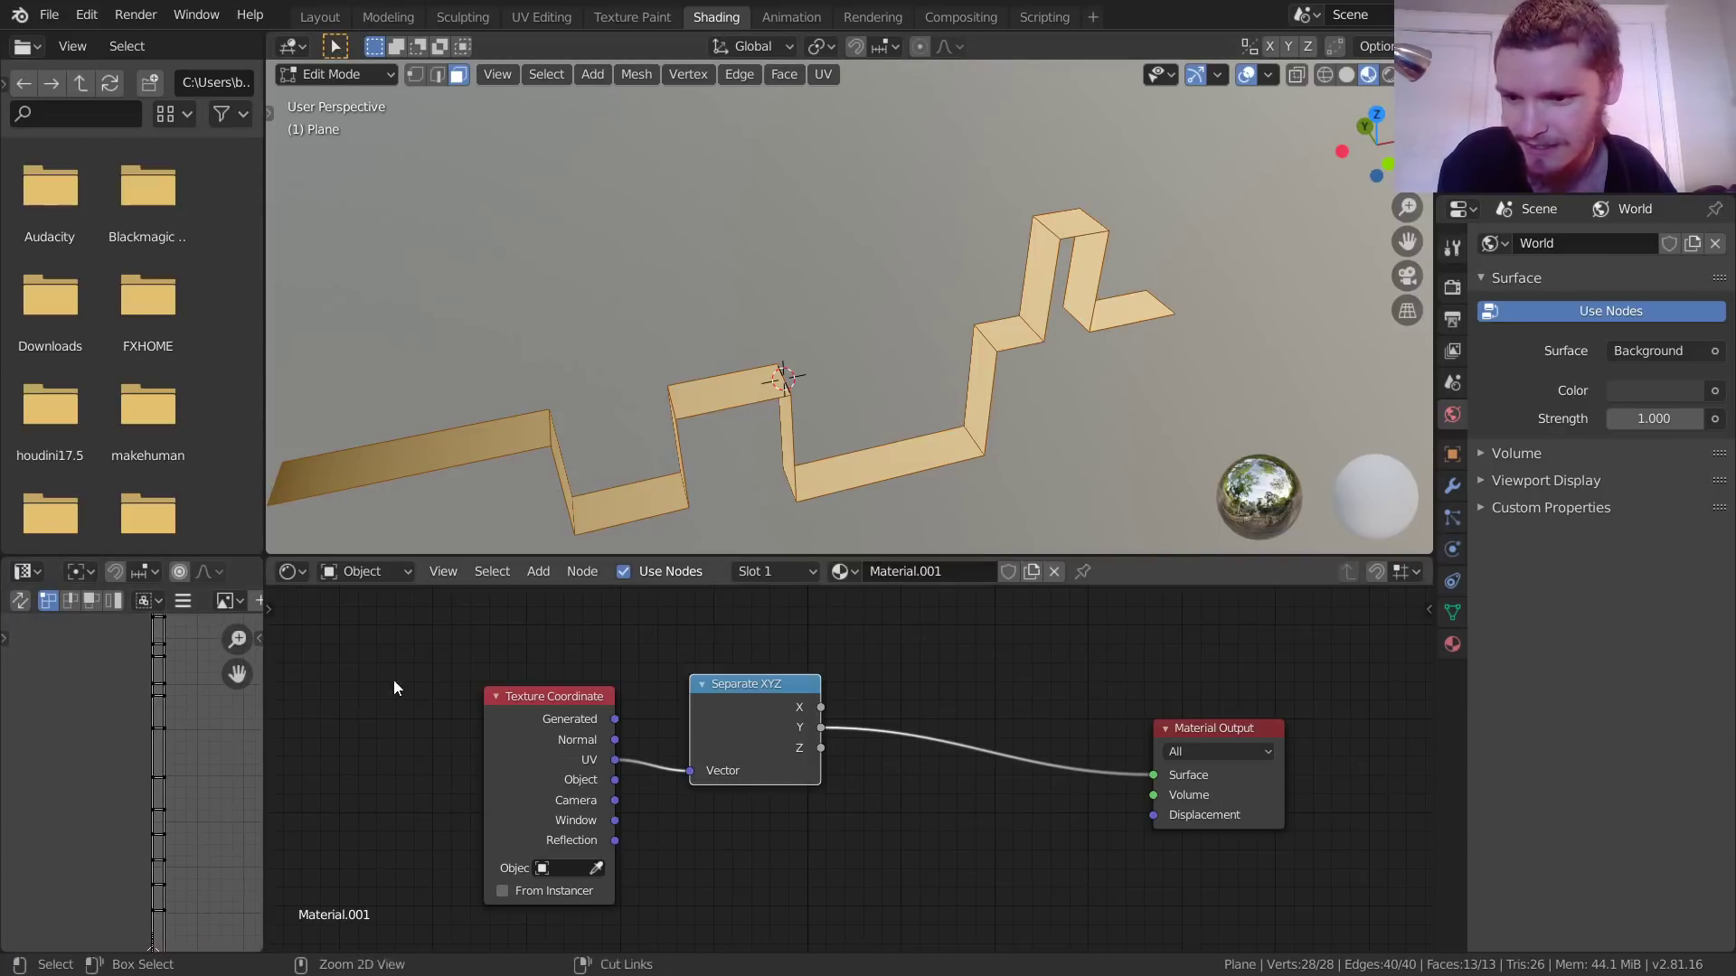
Step: Return the strip to Object Mode so the material gradient is shown along its length
key(ctrl+space)
key(ctrl+space)
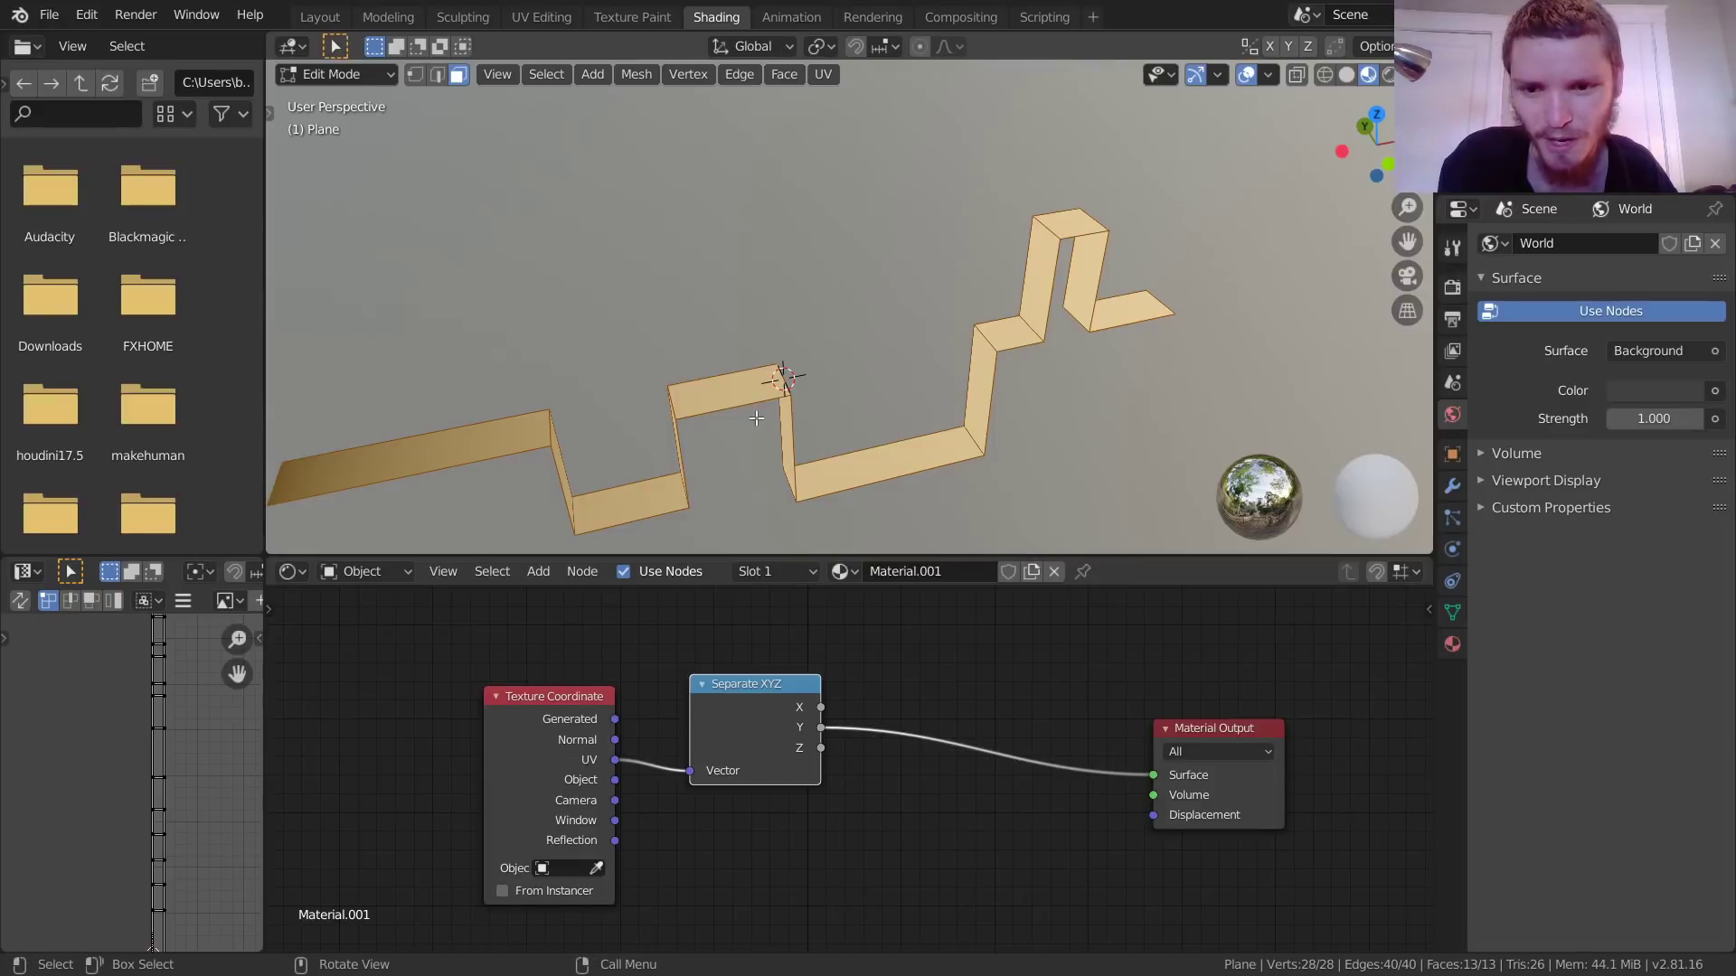
key(Tab)
middle_drag(587, 506, 282, 381)
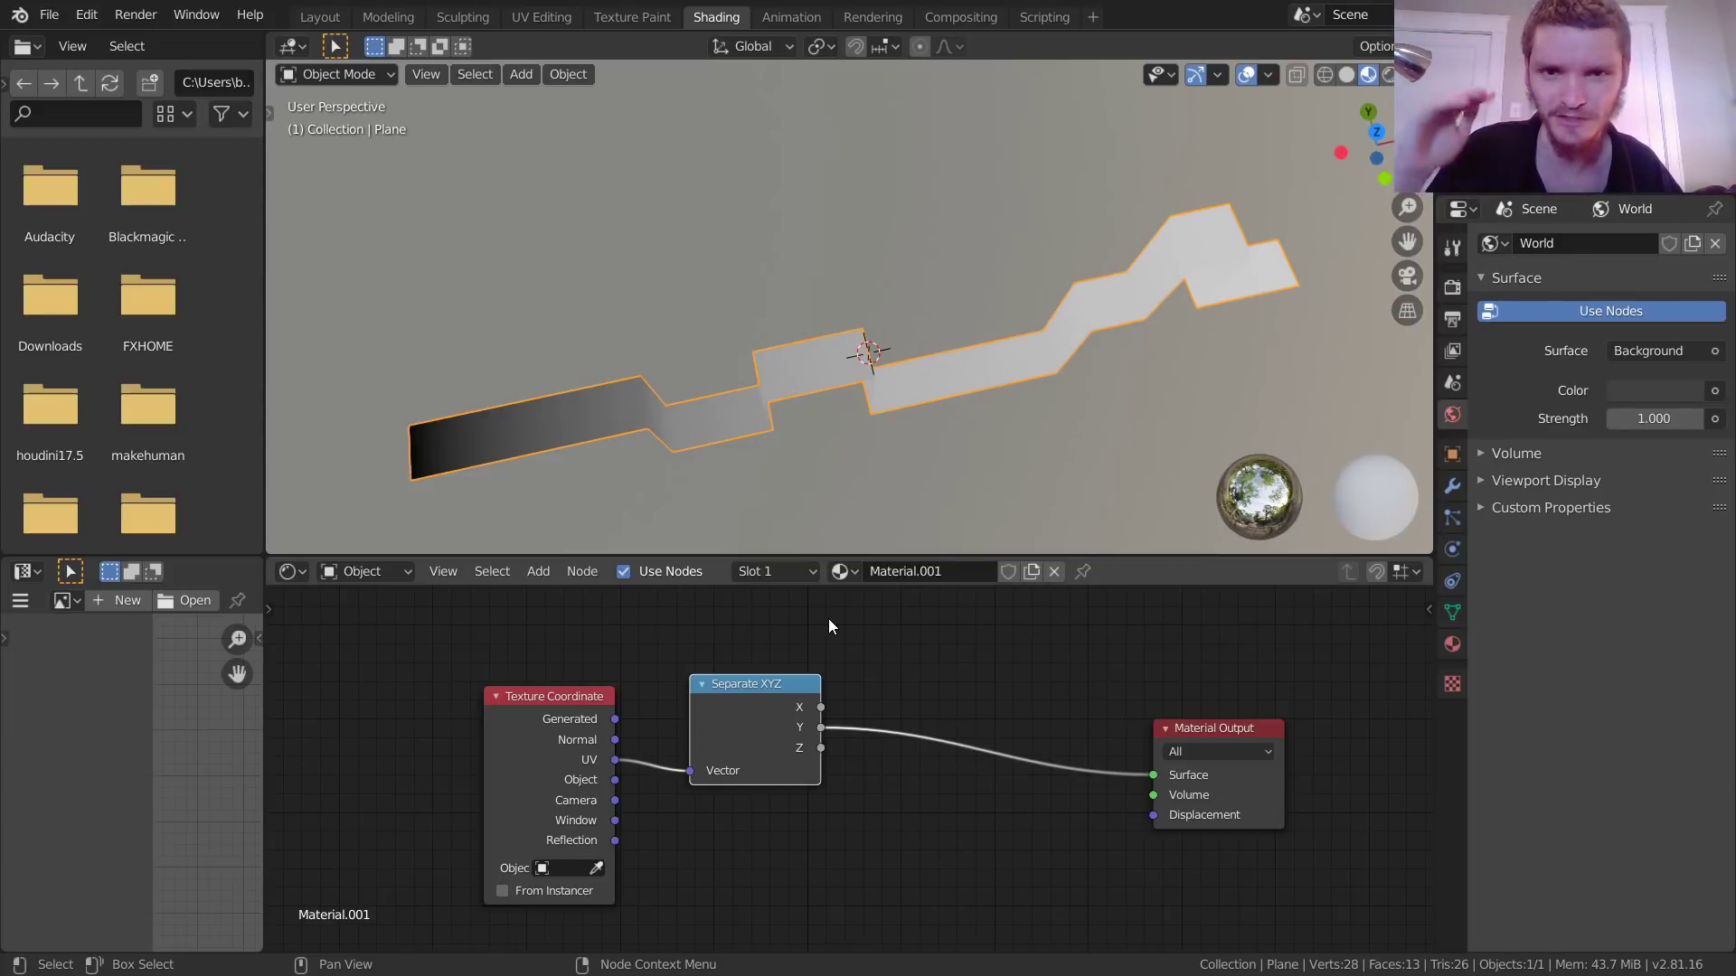
Step: Insert a Math node set to Add between the Separate XYZ node's Y output and the Material Output surface
middle_drag(829, 618, 626, 698)
key(shift+a)
click(685, 620)
text(math)
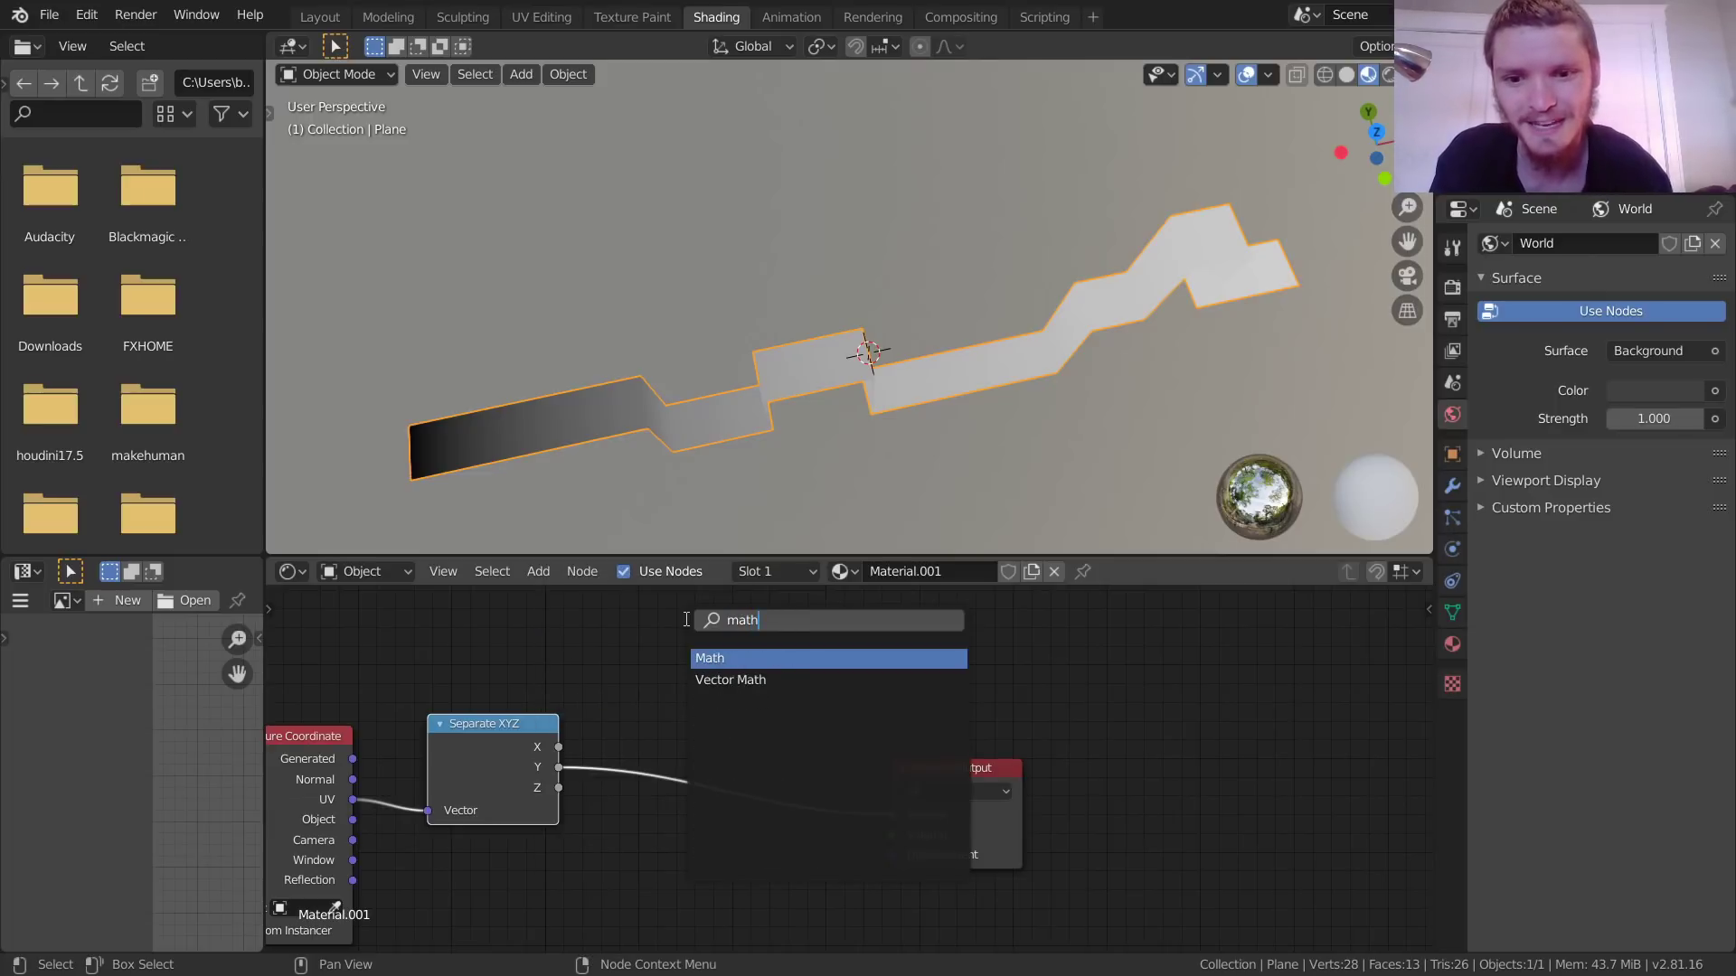
key(Return)
click(675, 741)
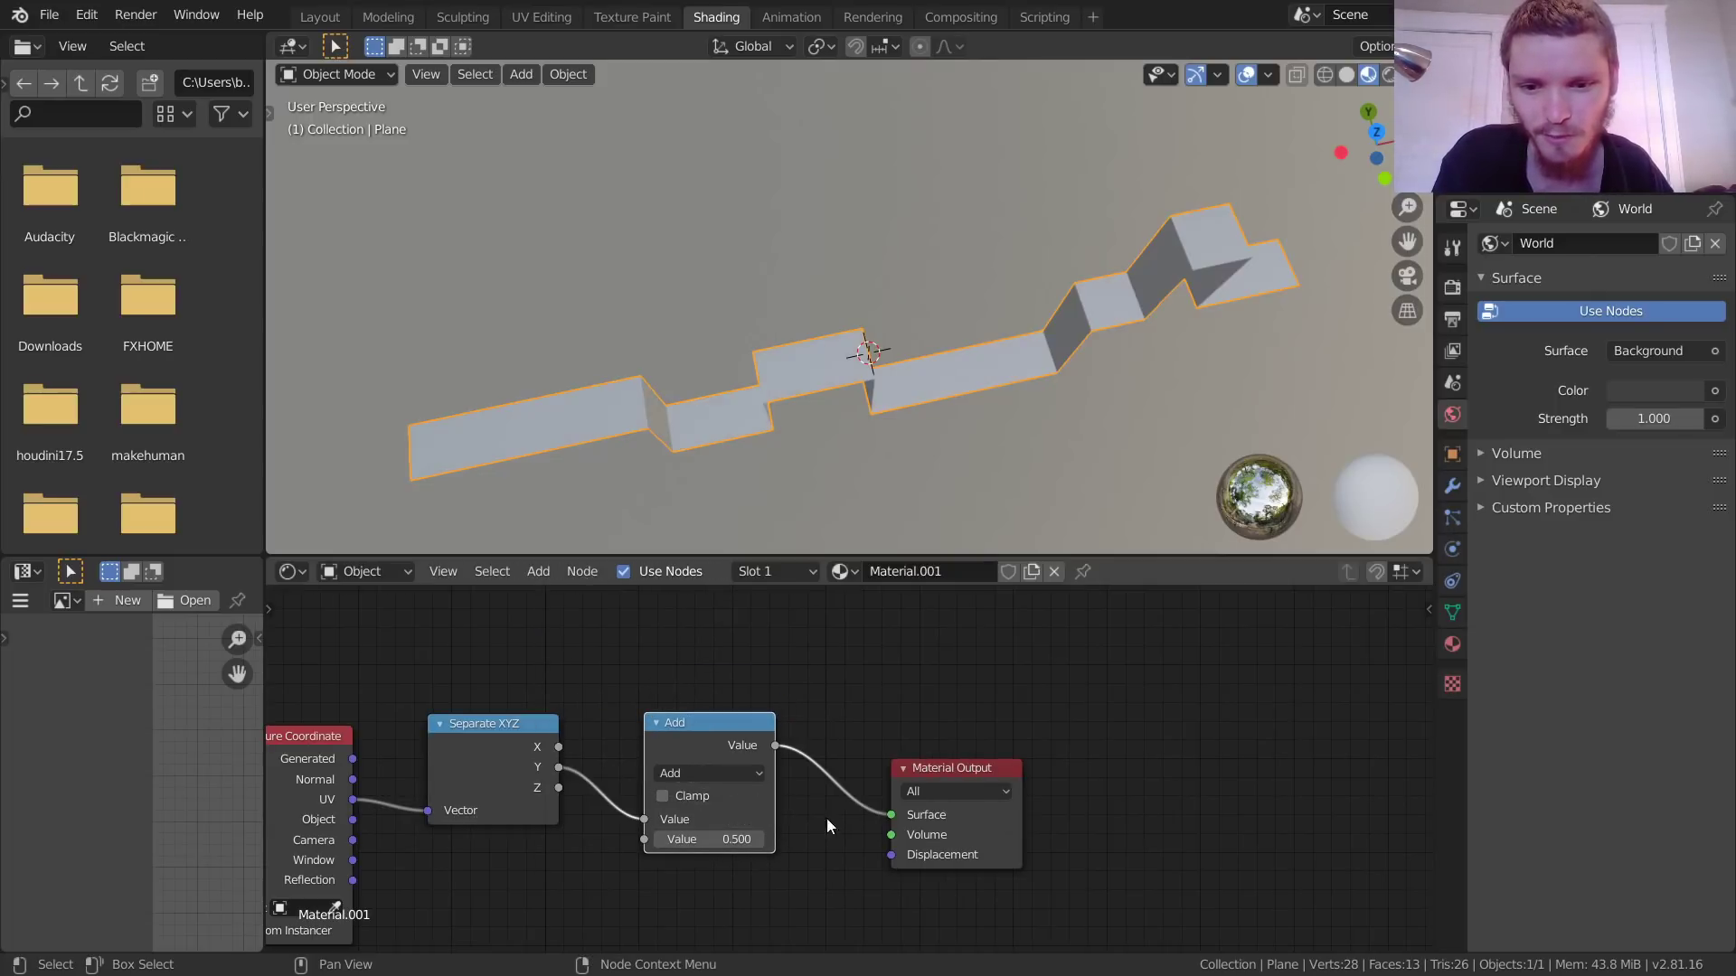
Step: Set the Add node's second value to 0, and shift it to -0.180 to move the gradient along the strip
middle_drag(887, 371, 839, 492)
click(741, 840)
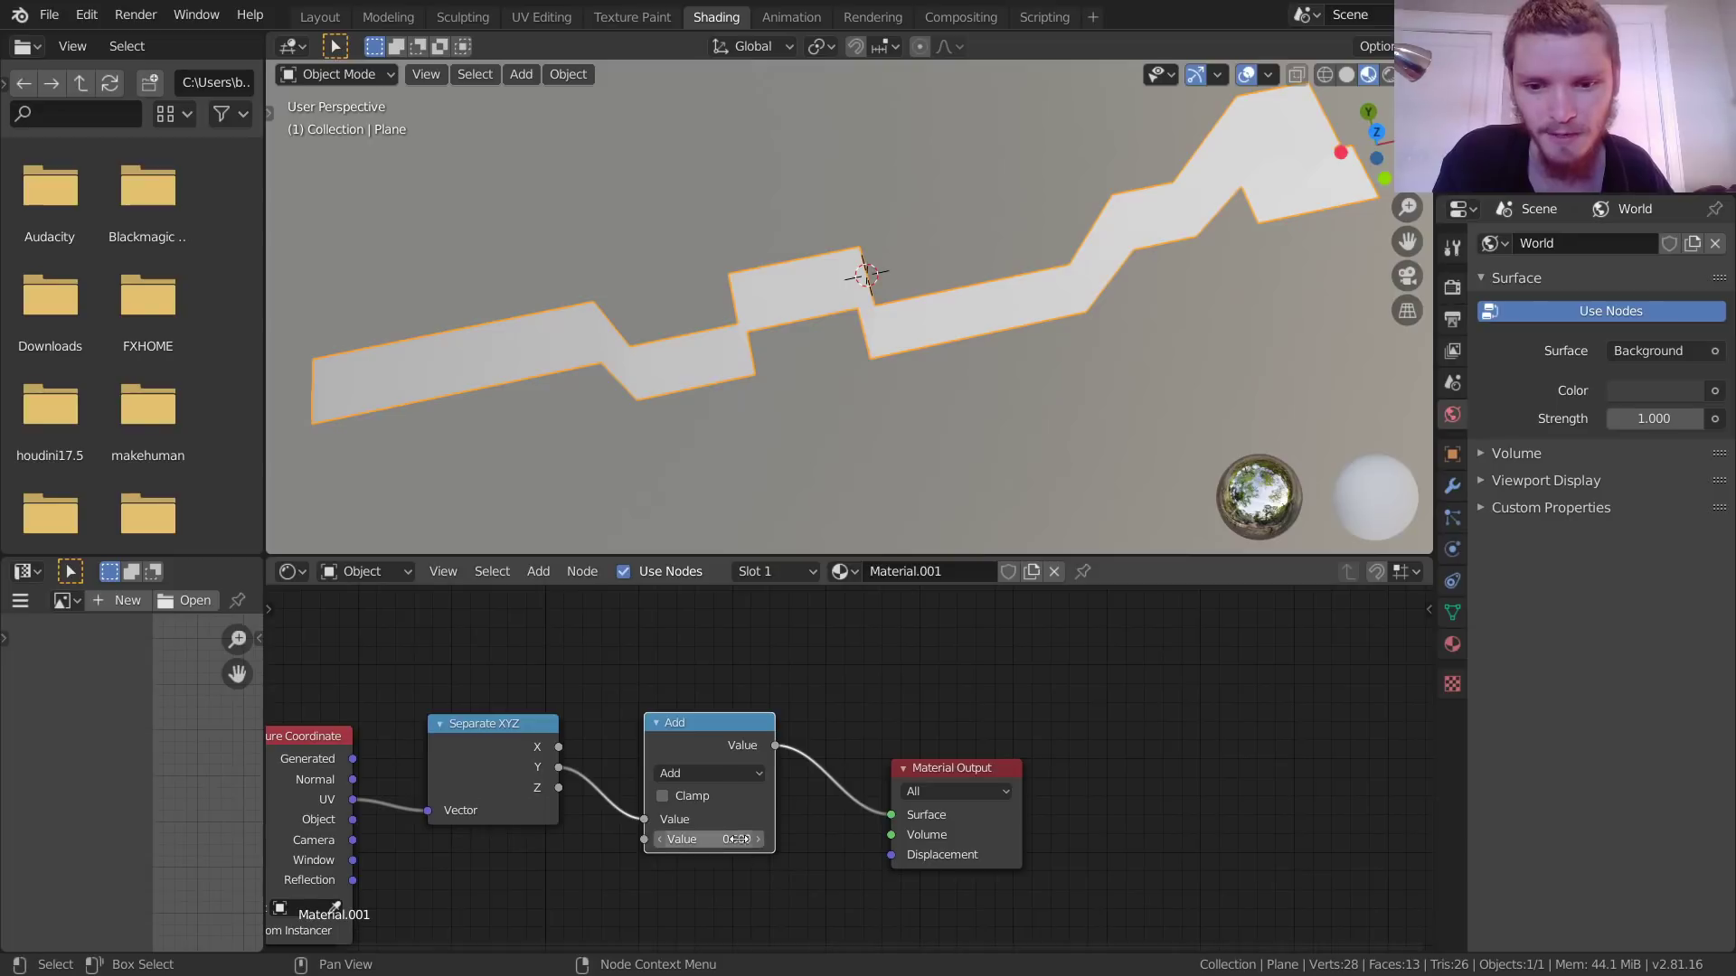
text(0.02)
key(Return)
middle_drag(795, 413, 781, 326)
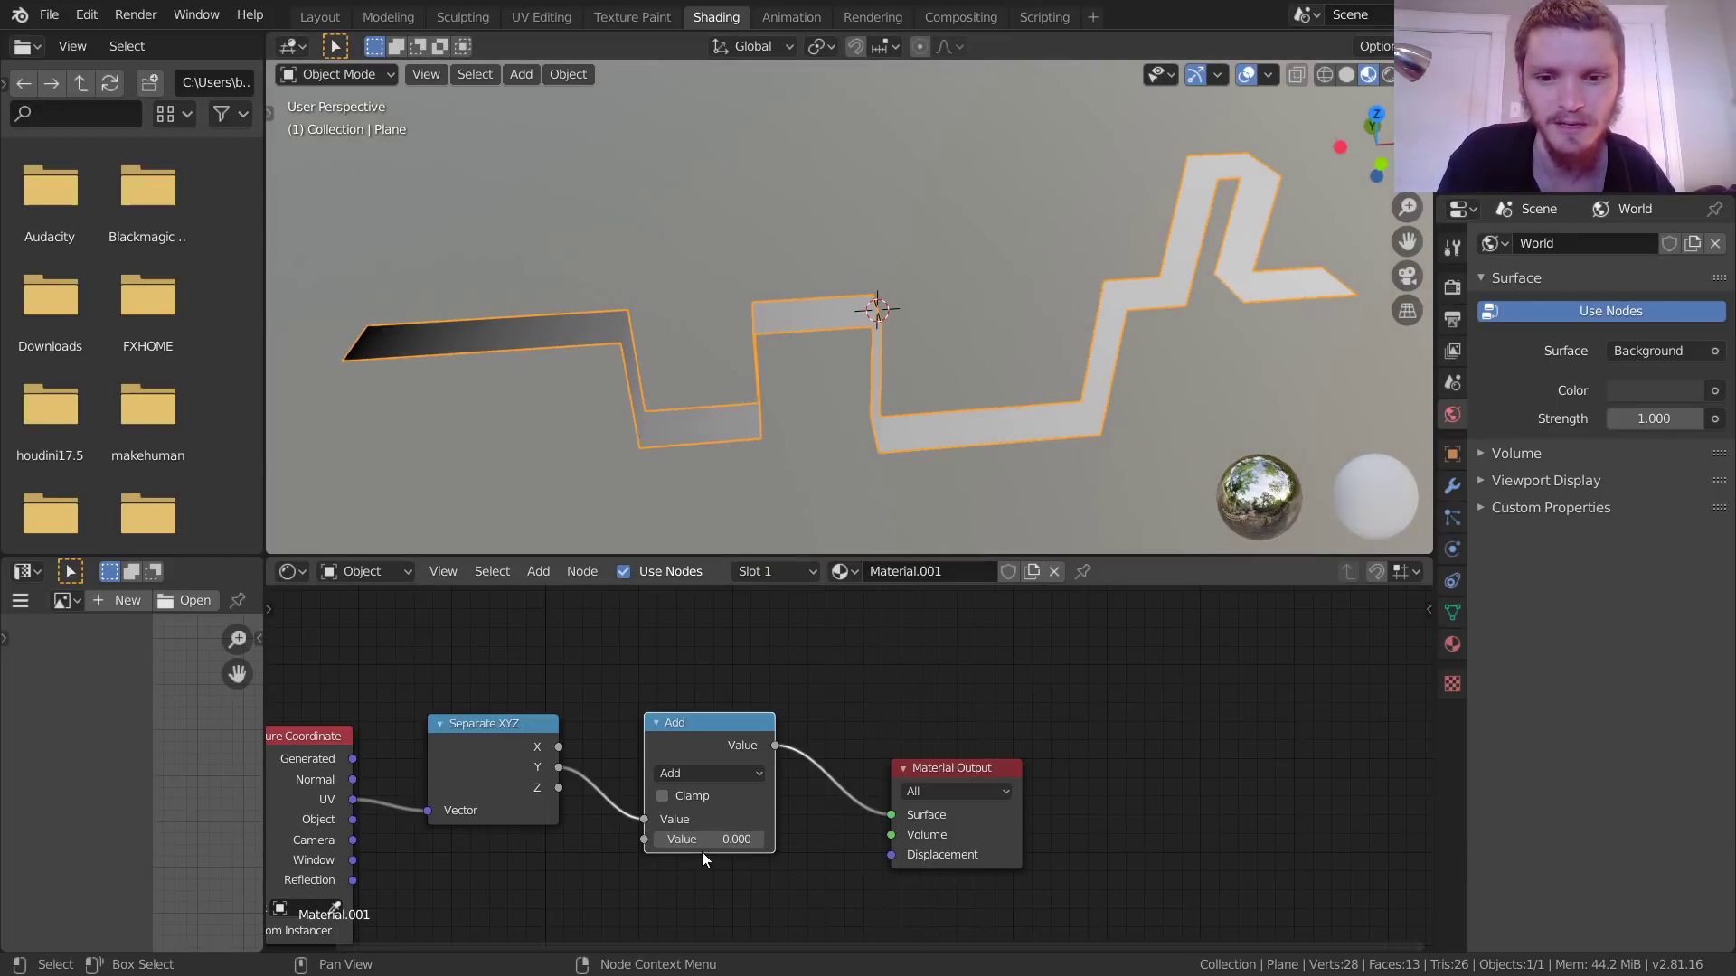
mouse_move(737, 840)
mouse_down()
mouse_move(755, 840)
mouse_move(691, 840)
mouse_move(732, 840)
mouse_up()
Step: Move the Material Output further away and insert a ColorRamp node between the Add node and its surface input
middle_drag(961, 766, 636, 777)
drag(636, 778, 1066, 762)
middle_drag(553, 723, 767, 731)
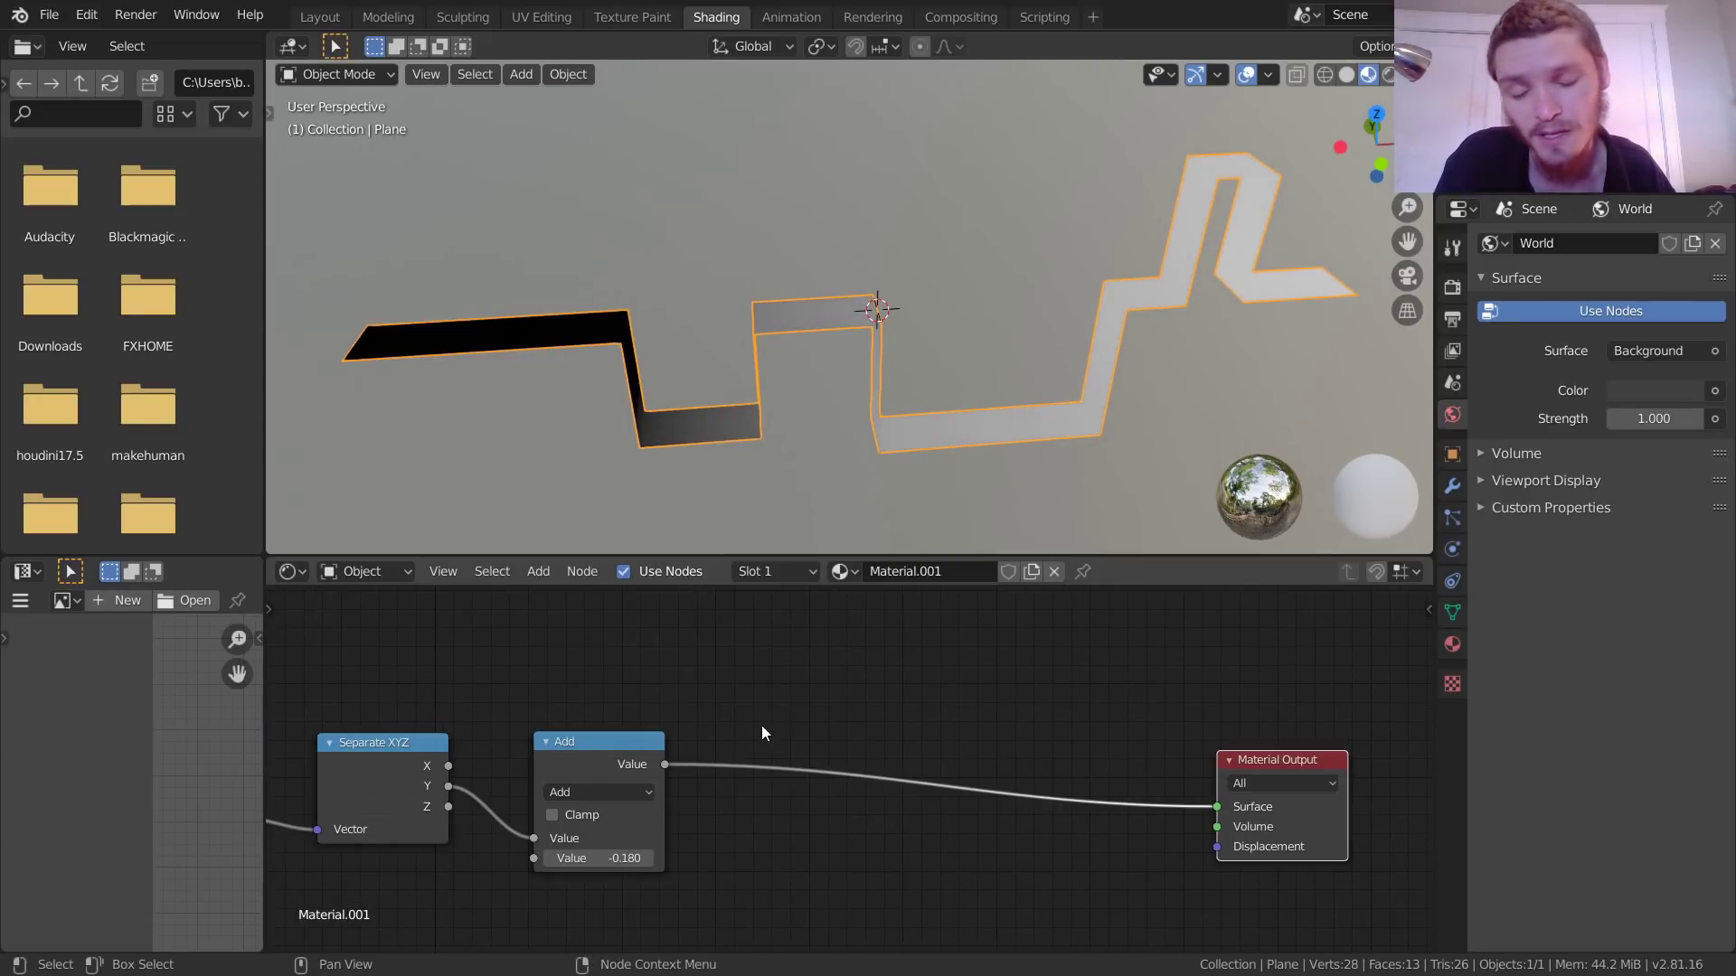
key(shift+a)
click(771, 662)
text(color)
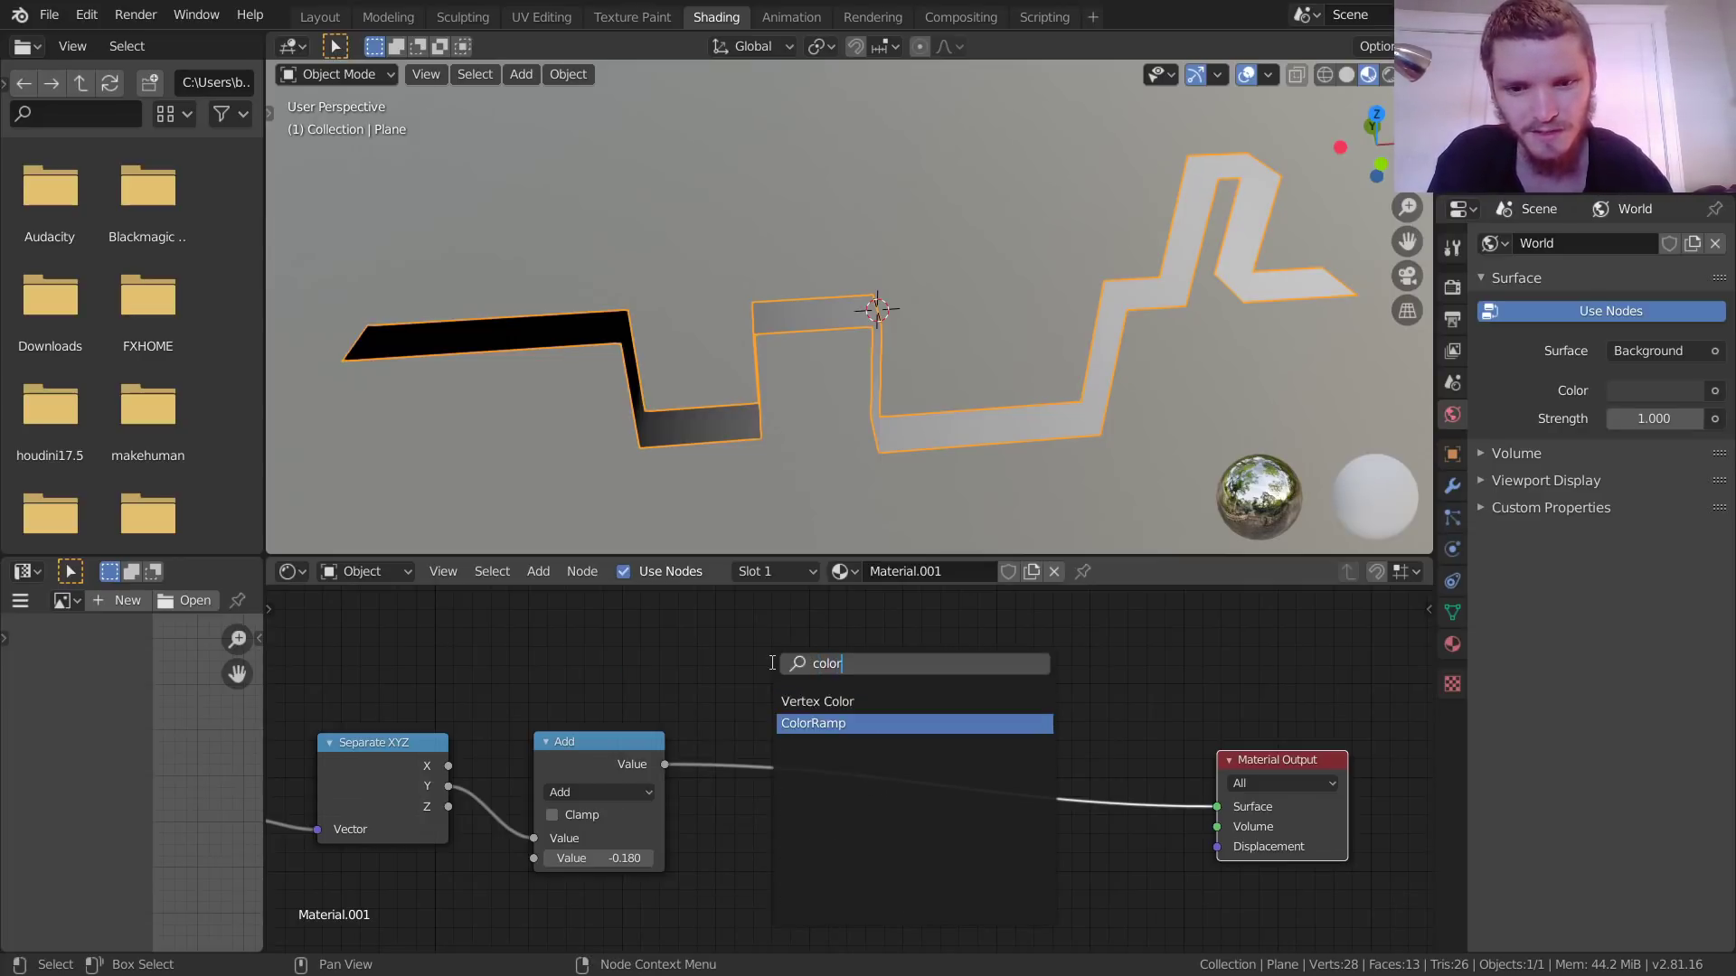
click(813, 723)
click(818, 723)
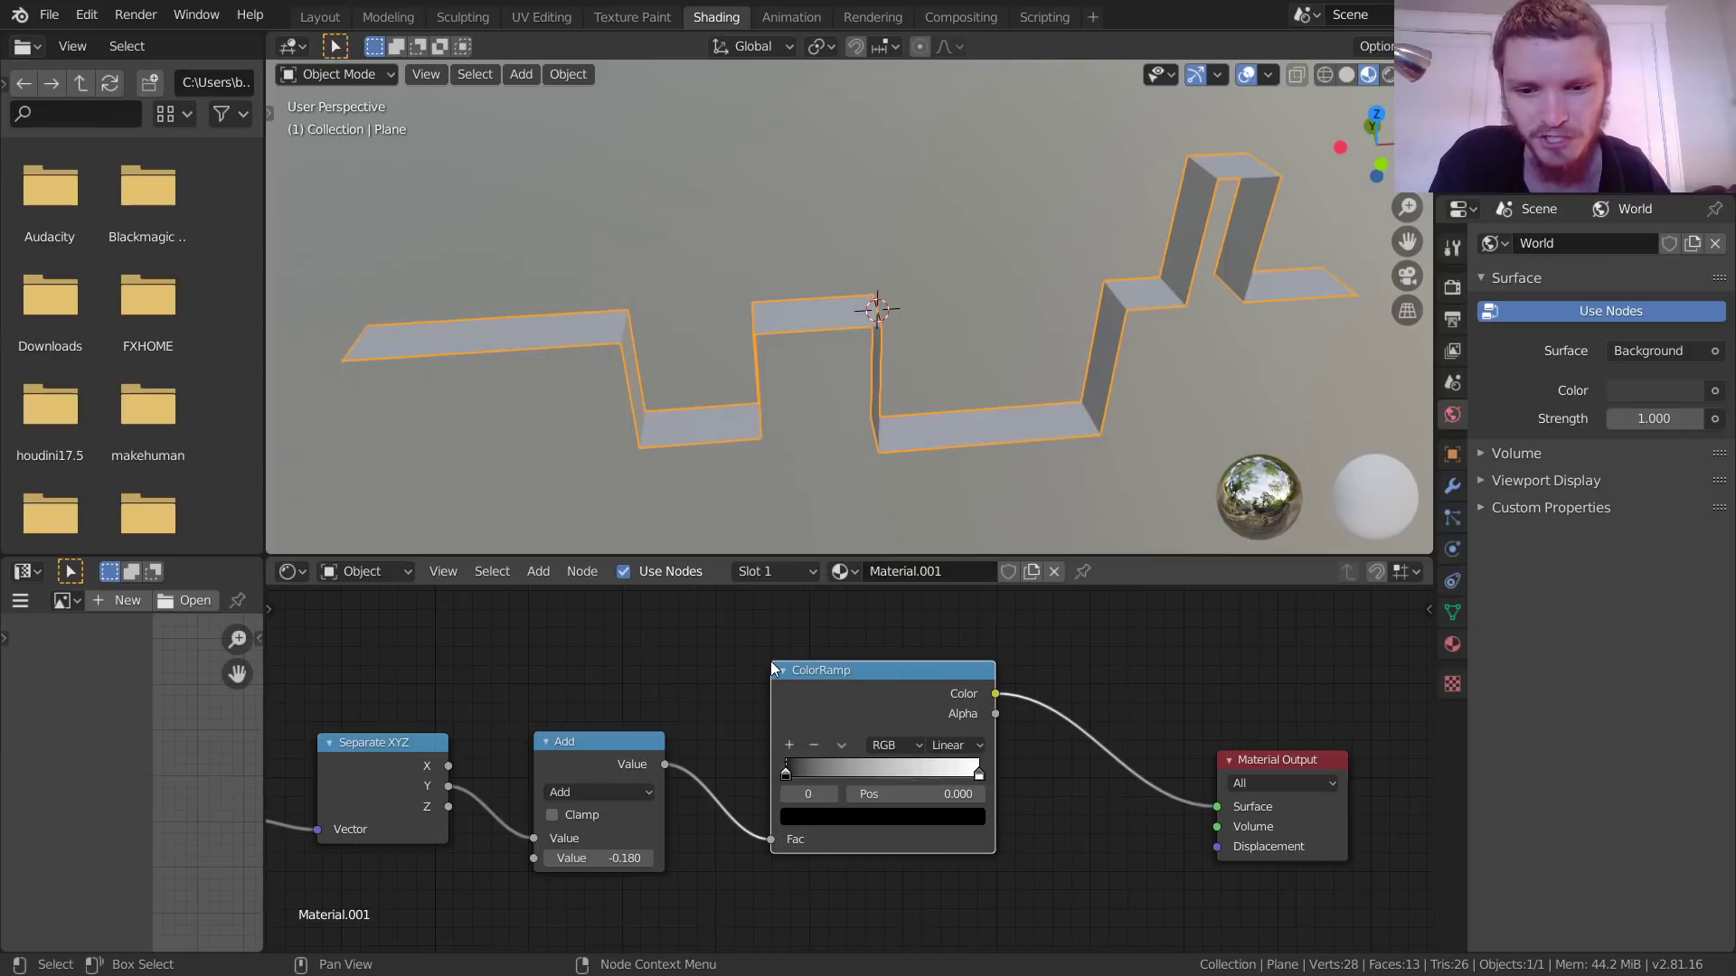
Step: Set the ColorRamp interpolation to Constant and move its white stop to position 0.390
click(932, 746)
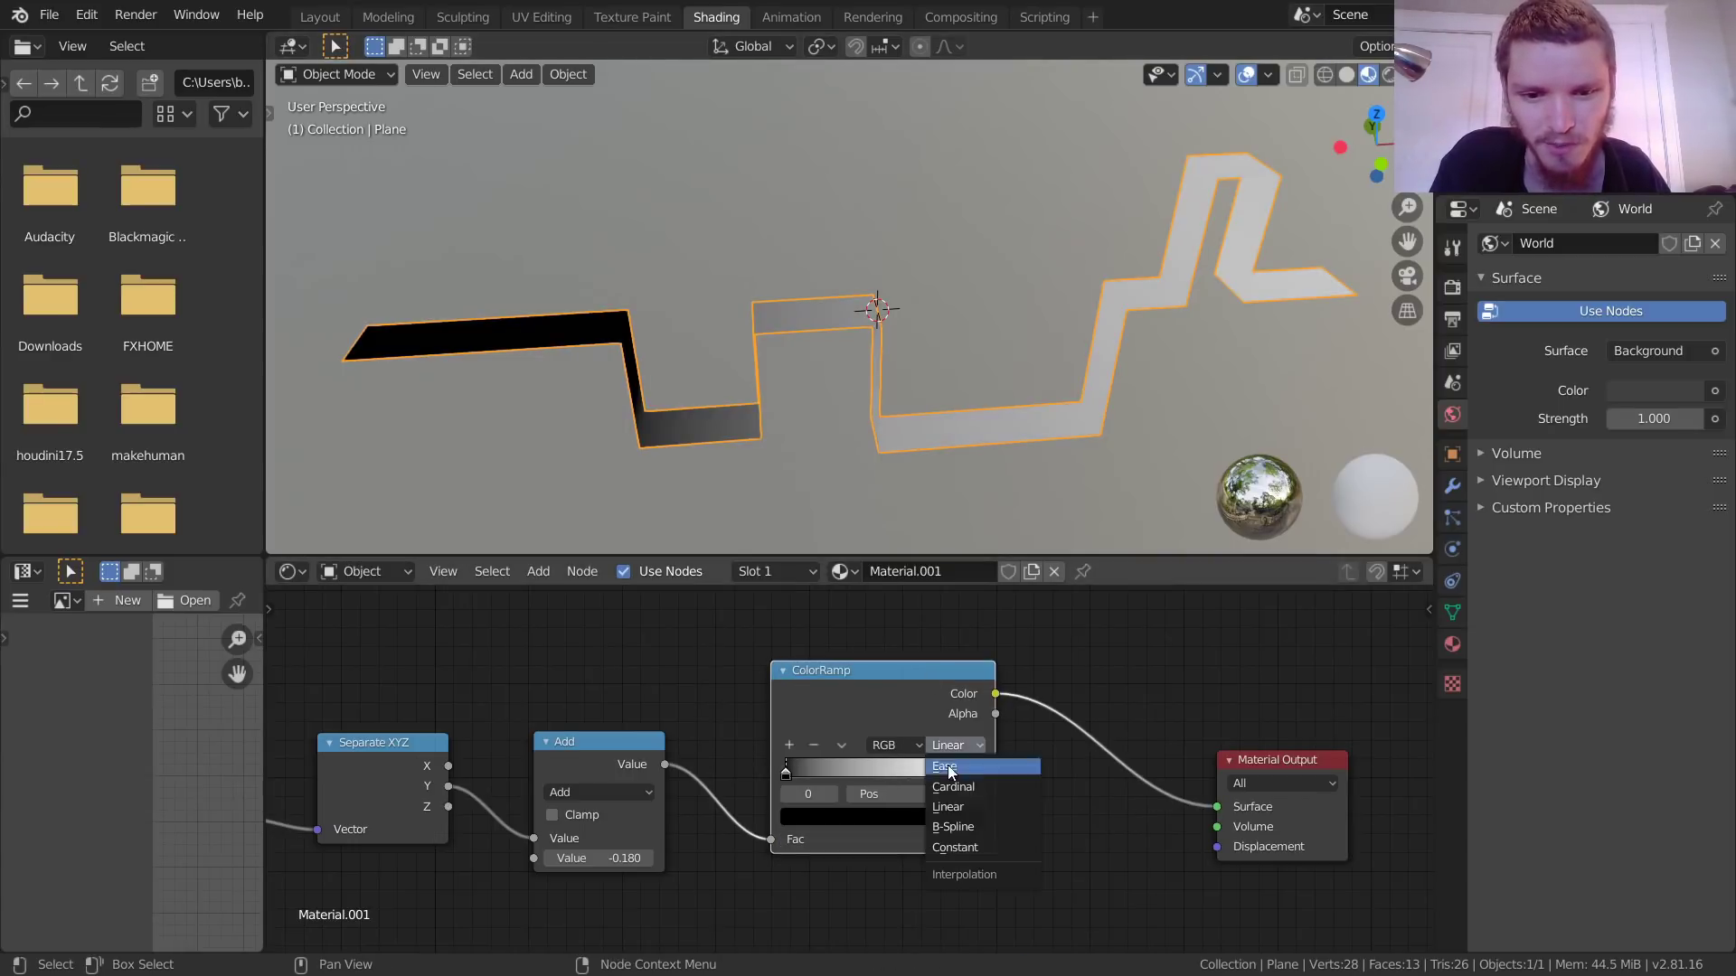
click(954, 844)
click(838, 794)
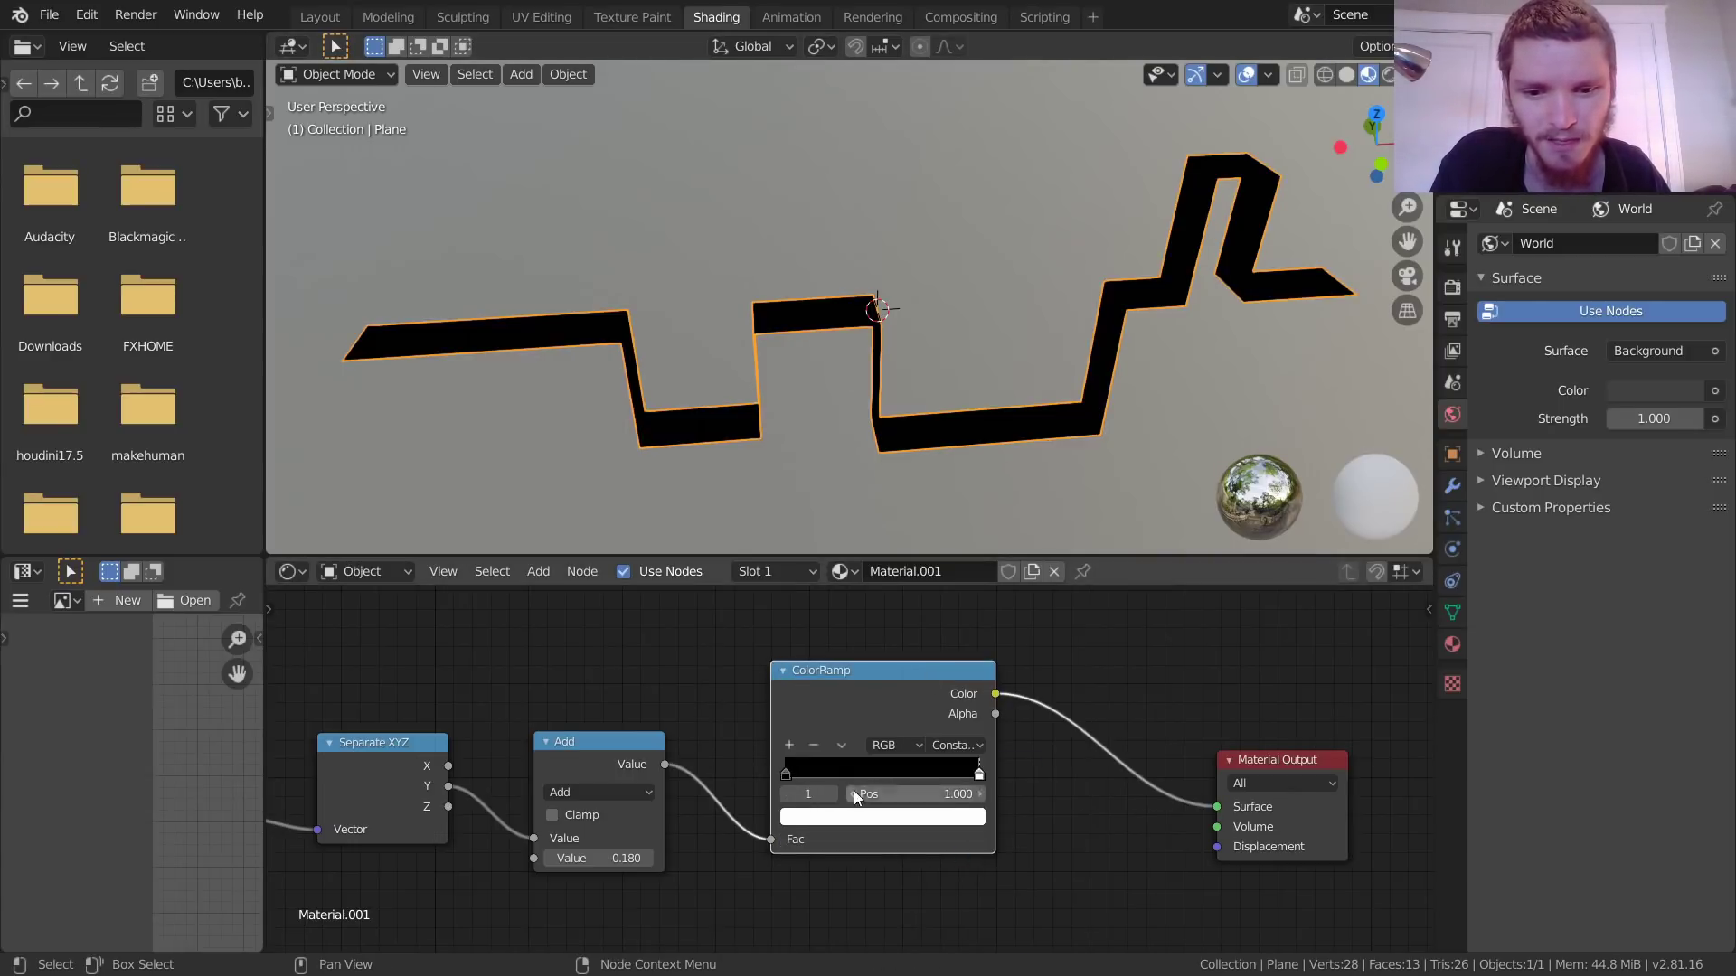
mouse_move(932, 801)
mouse_down()
mouse_move(882, 801)
mouse_move(944, 786)
mouse_up()
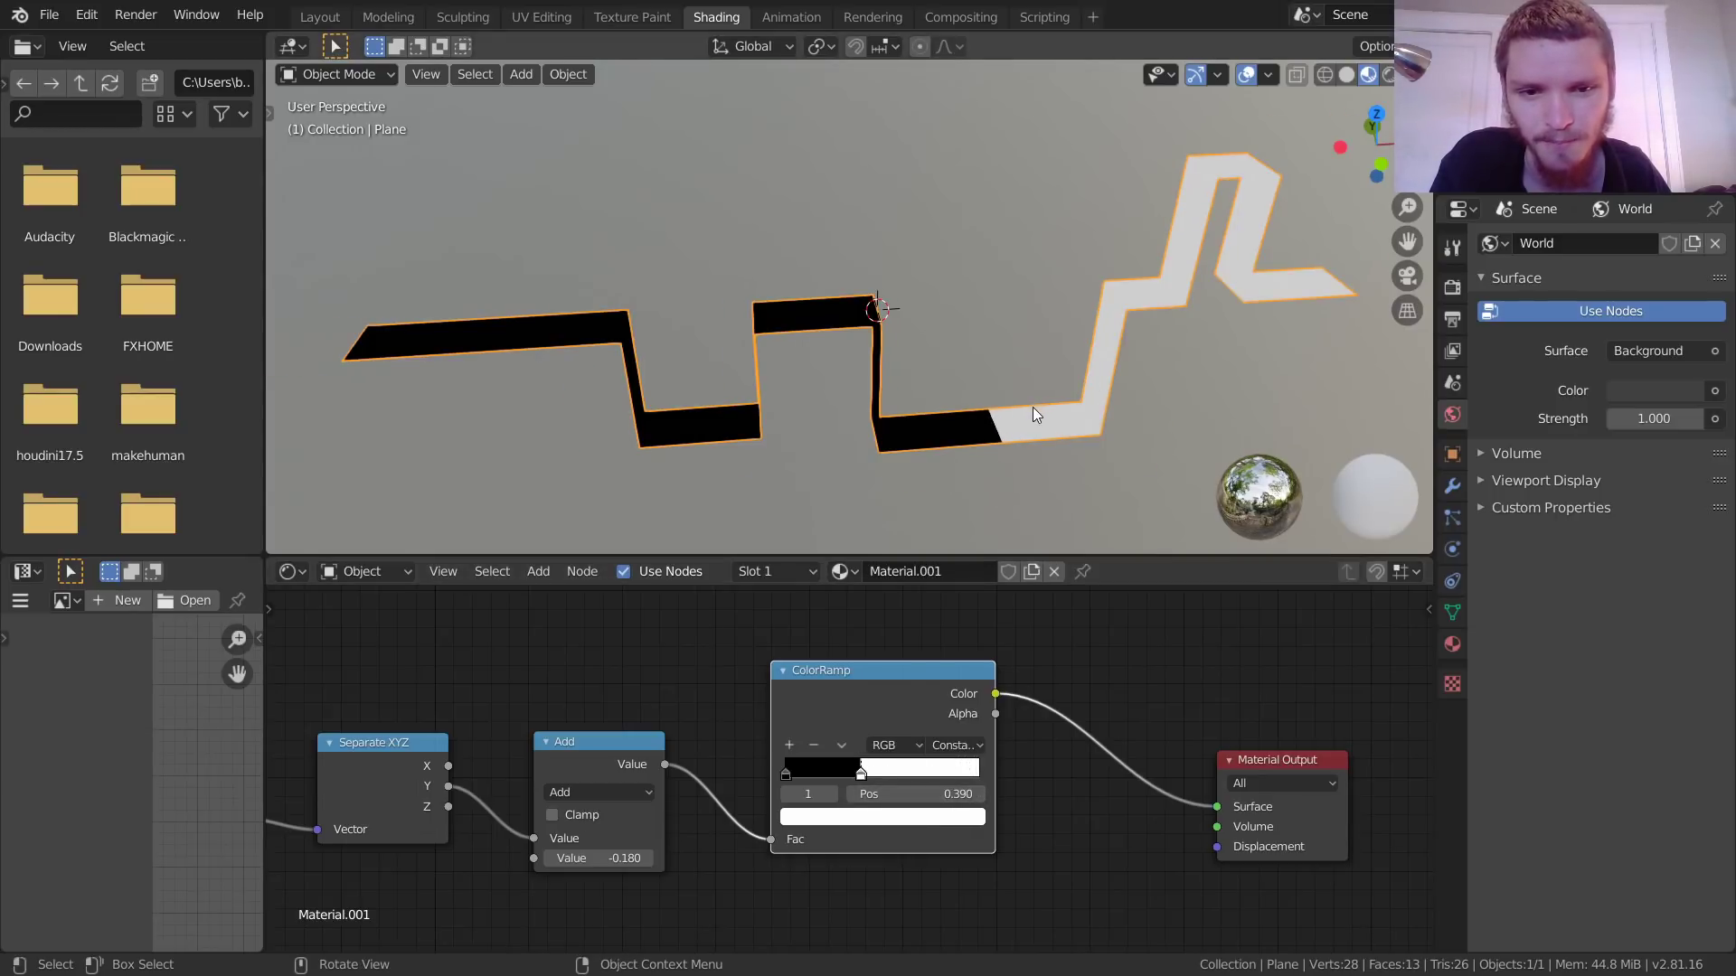
Step: Slide the black-white boundary along the strip by varying the Add node's value in perspective and top view, ending at 0
scroll(1031, 405, up, 3)
middle_drag(1033, 426, 777, 424)
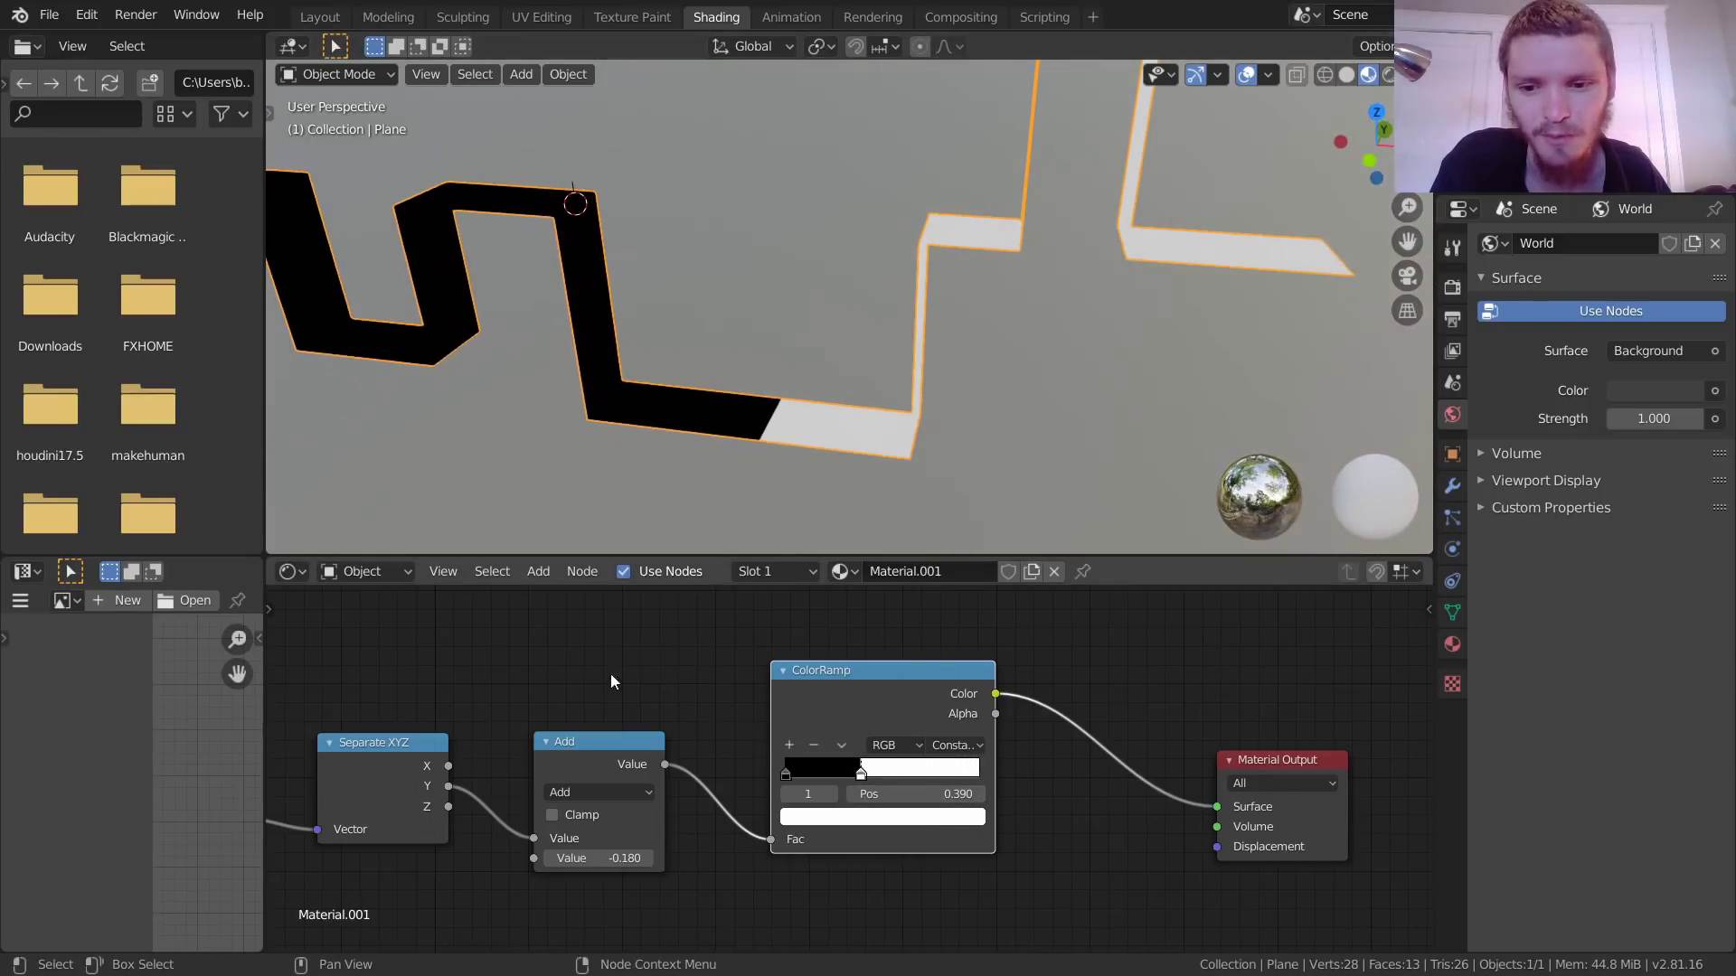
mouse_move(597, 858)
mouse_down()
mouse_move(562, 858)
mouse_move(660, 858)
mouse_move(607, 858)
mouse_up()
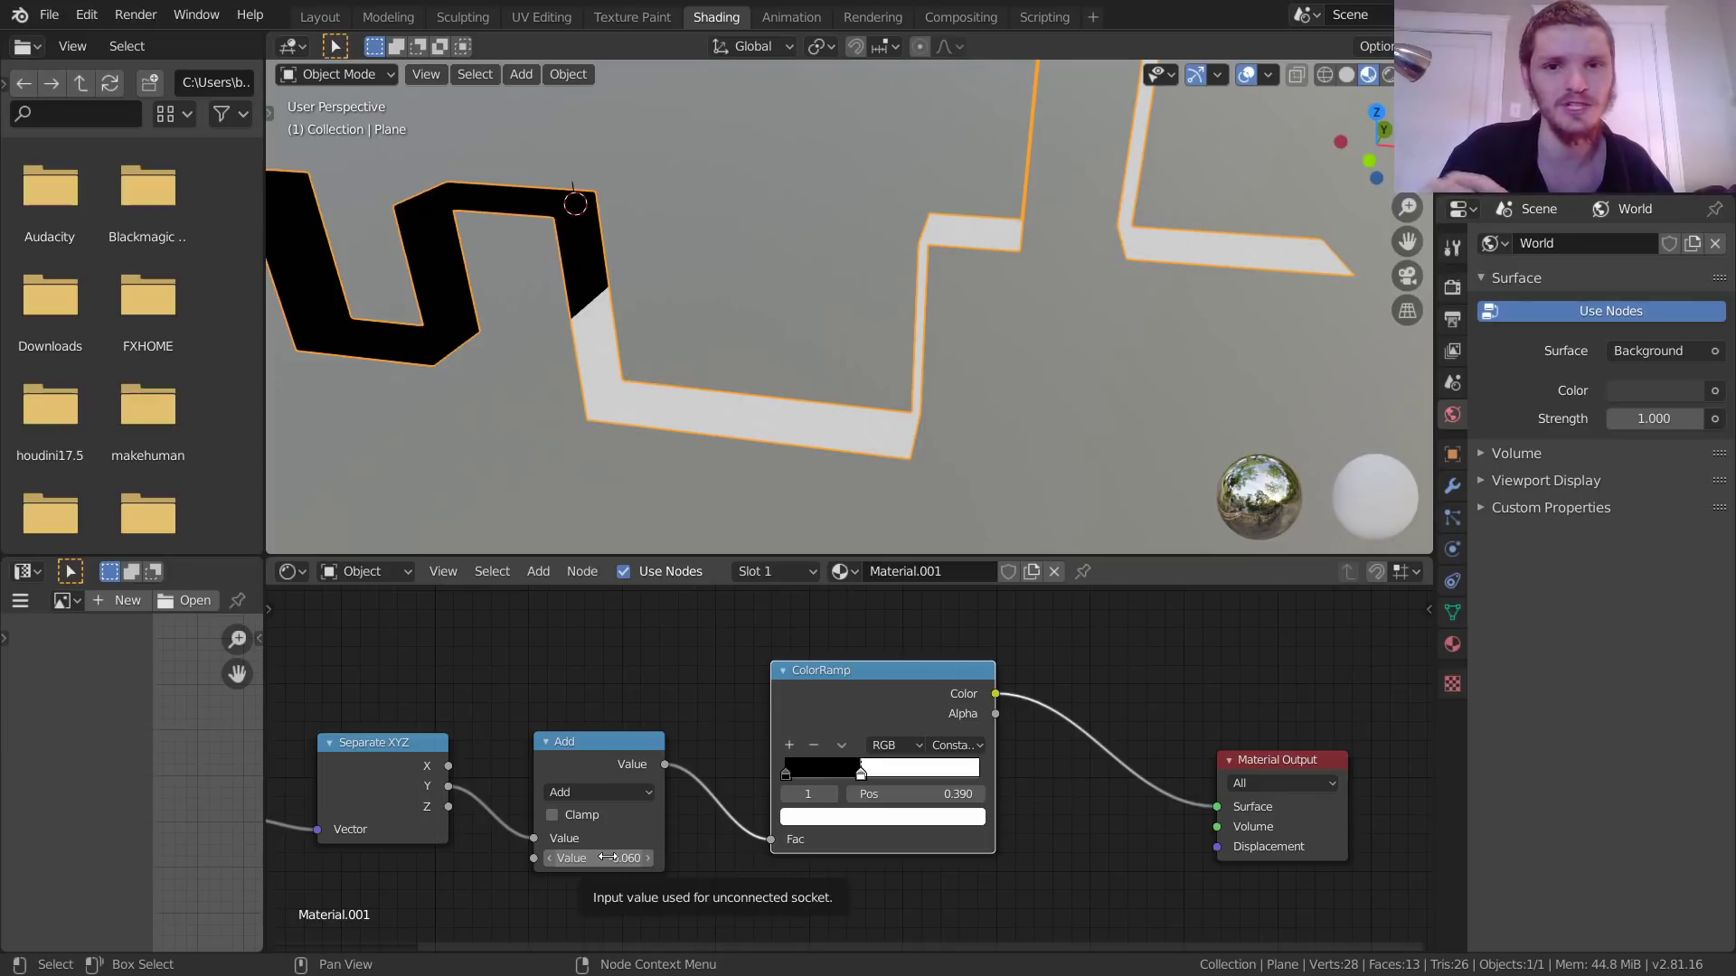
click(1376, 113)
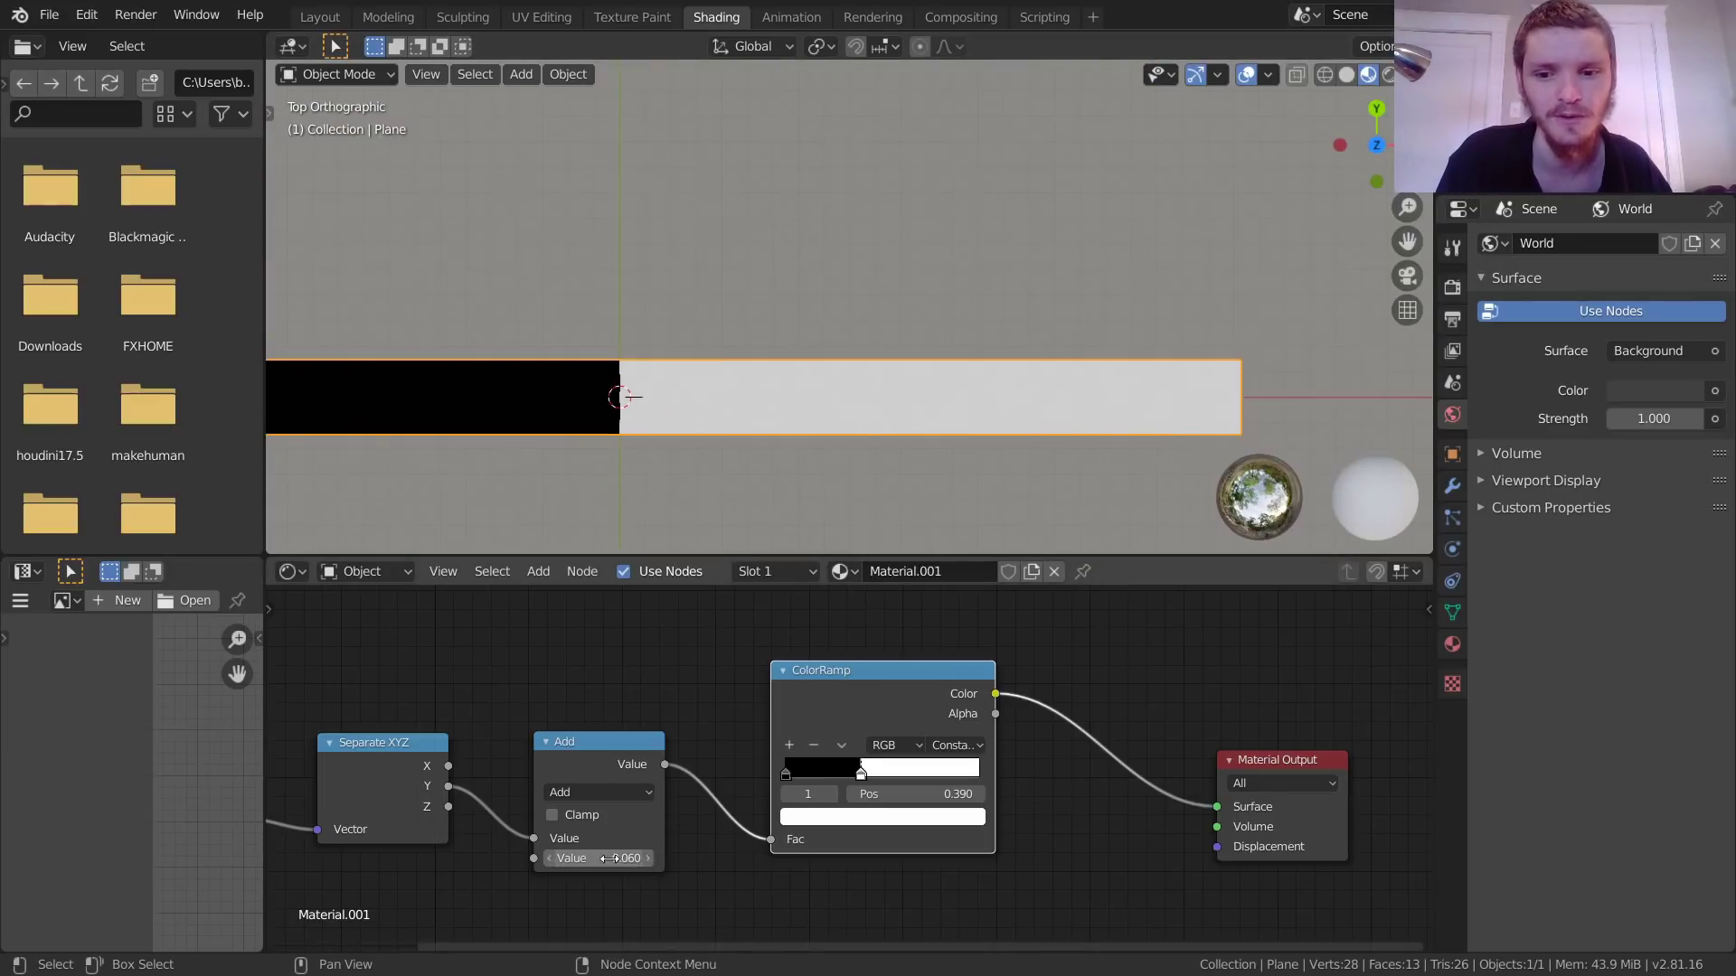
drag(613, 859, 732, 856)
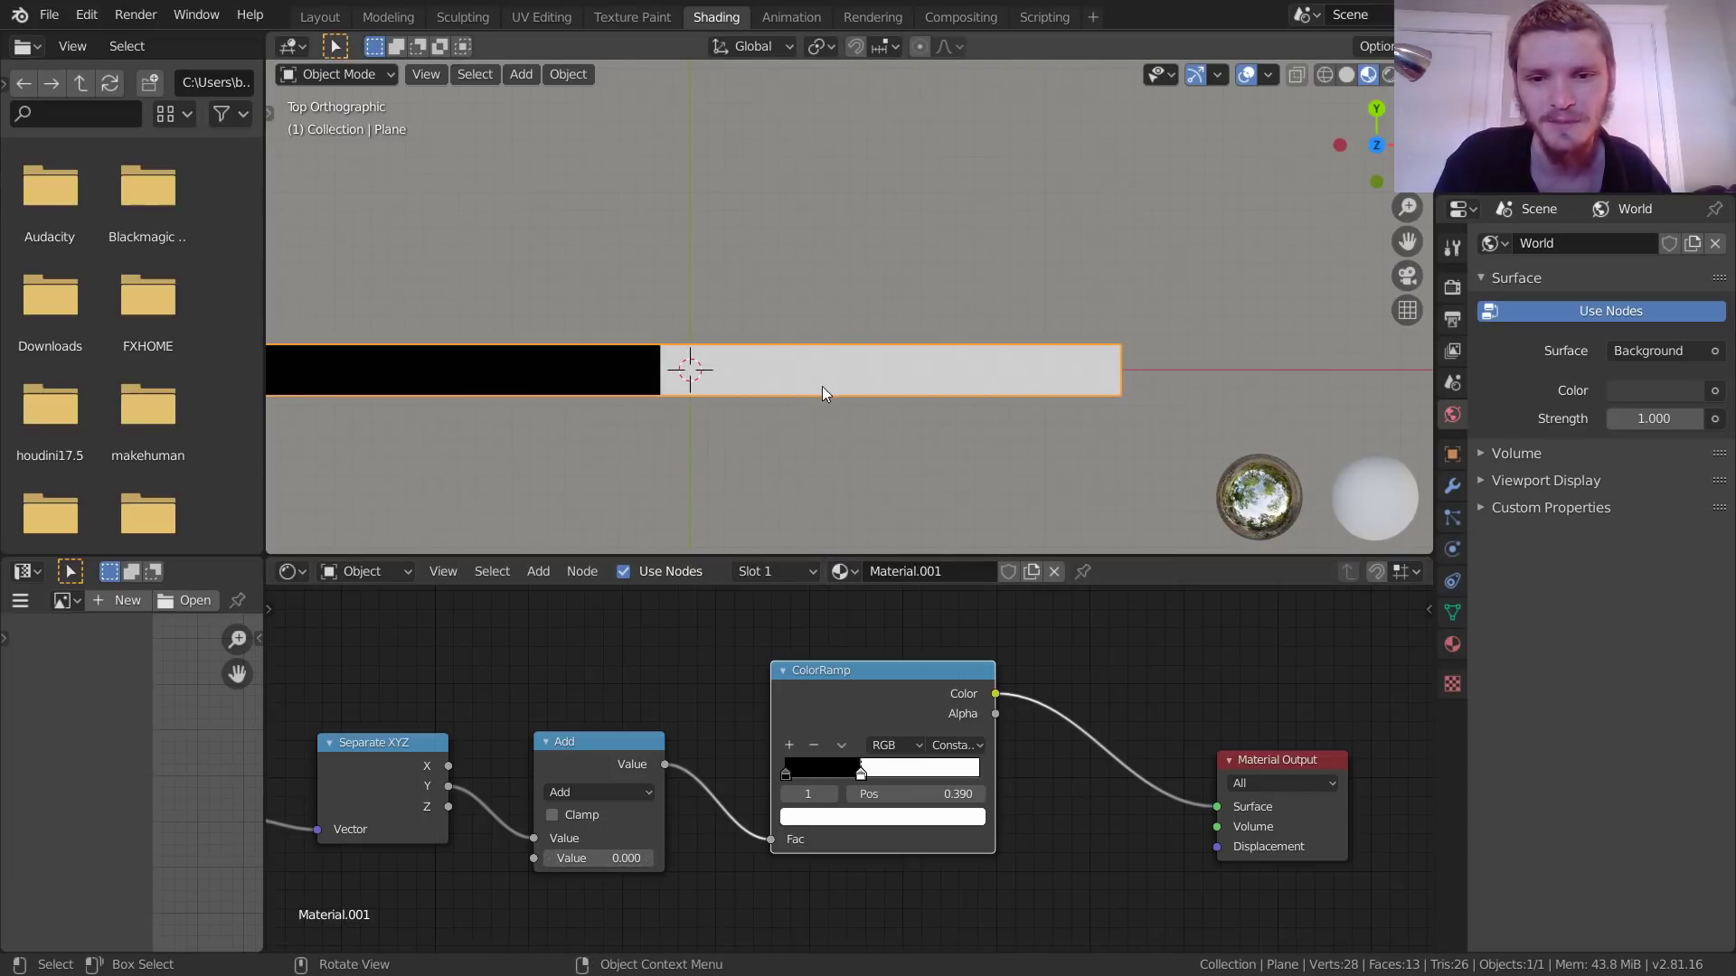
middle_drag(822, 387, 810, 264)
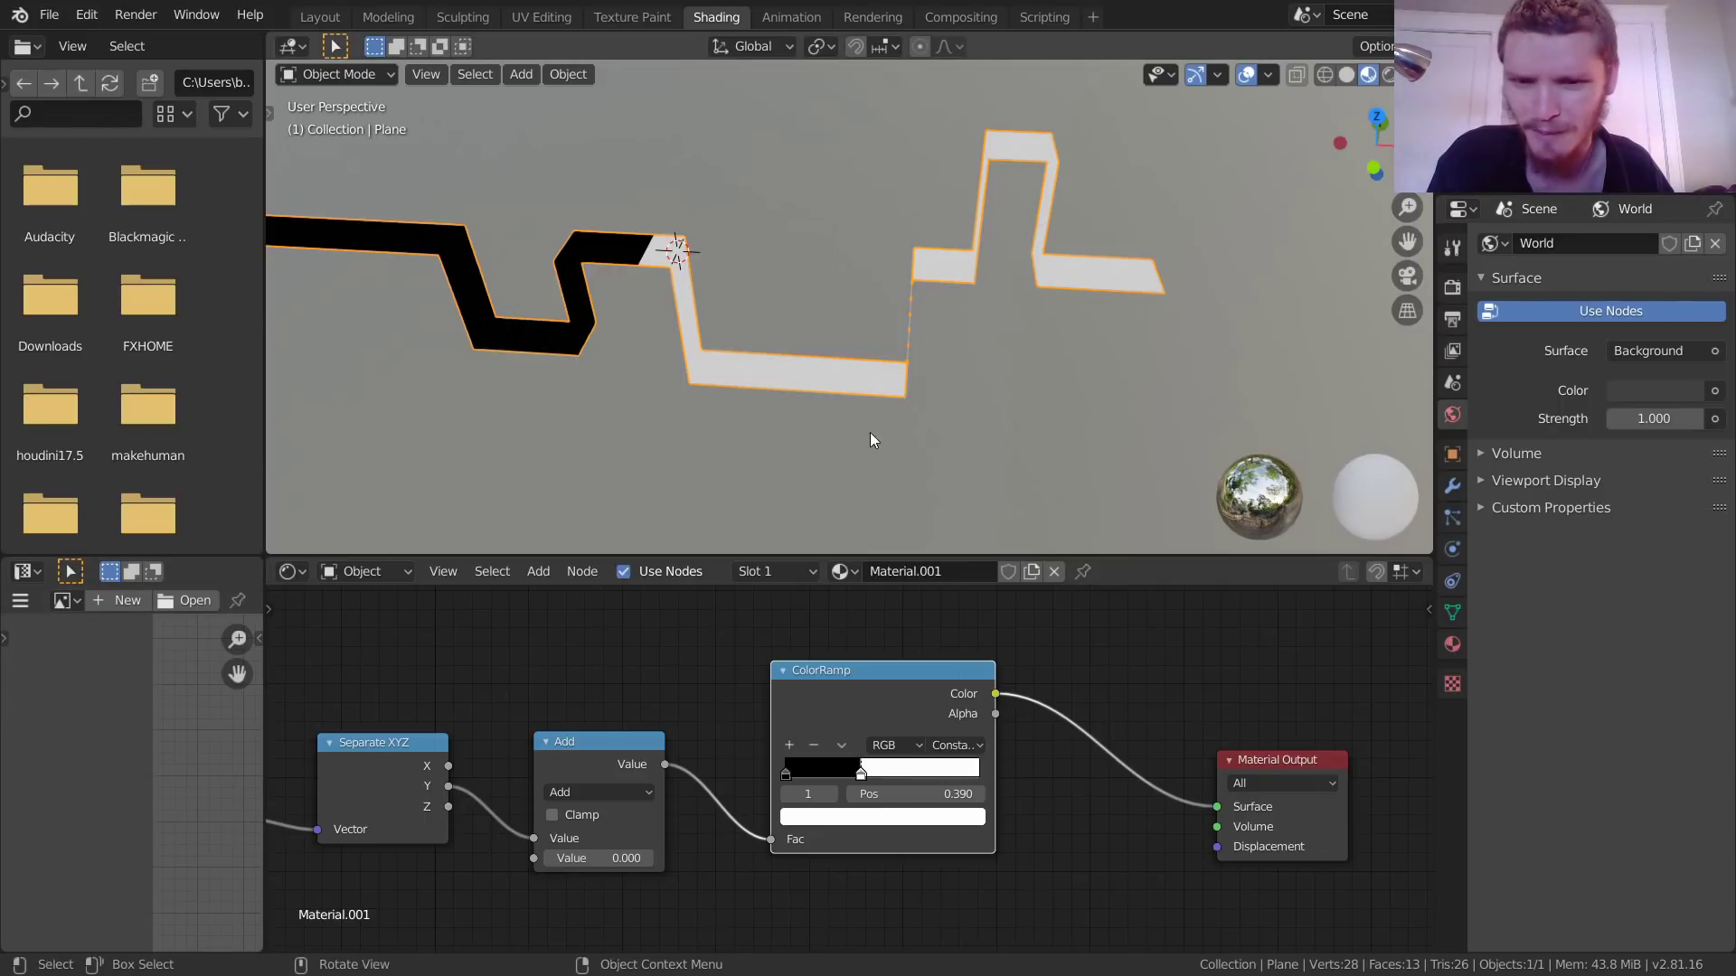
shift+middle_drag(874, 443, 916, 491)
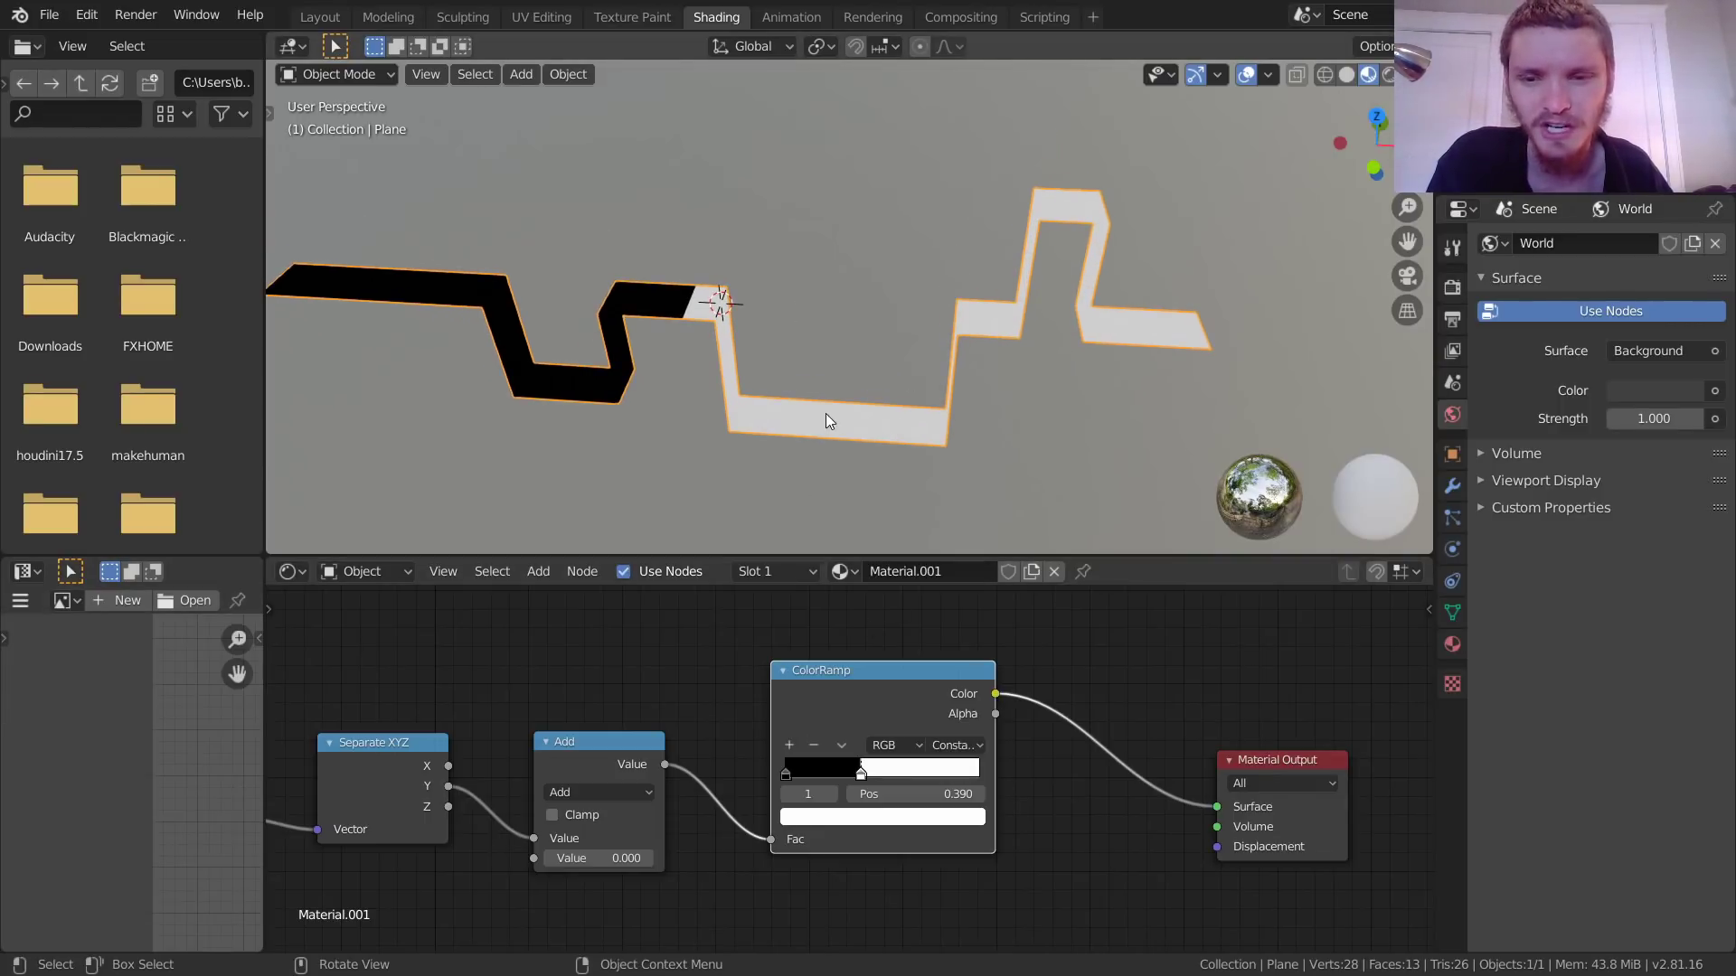
Step: Delete the ColorRamp node from the strip's material
scroll(680, 750, down, 2)
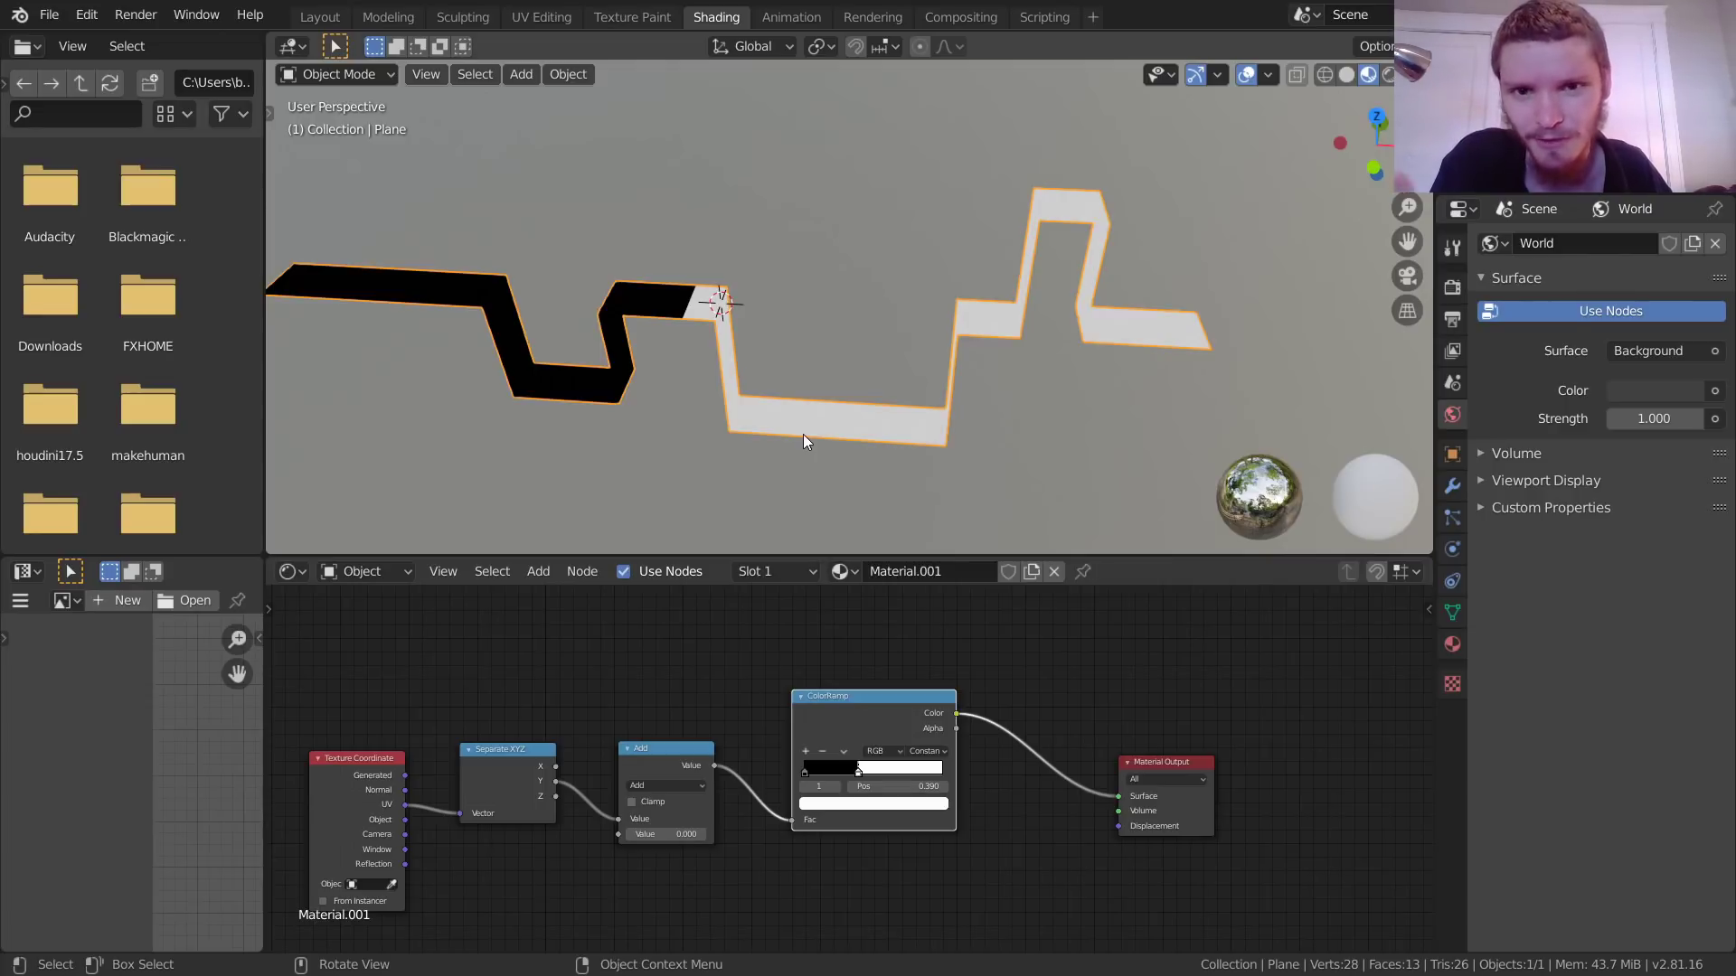
middle_drag(836, 703, 702, 684)
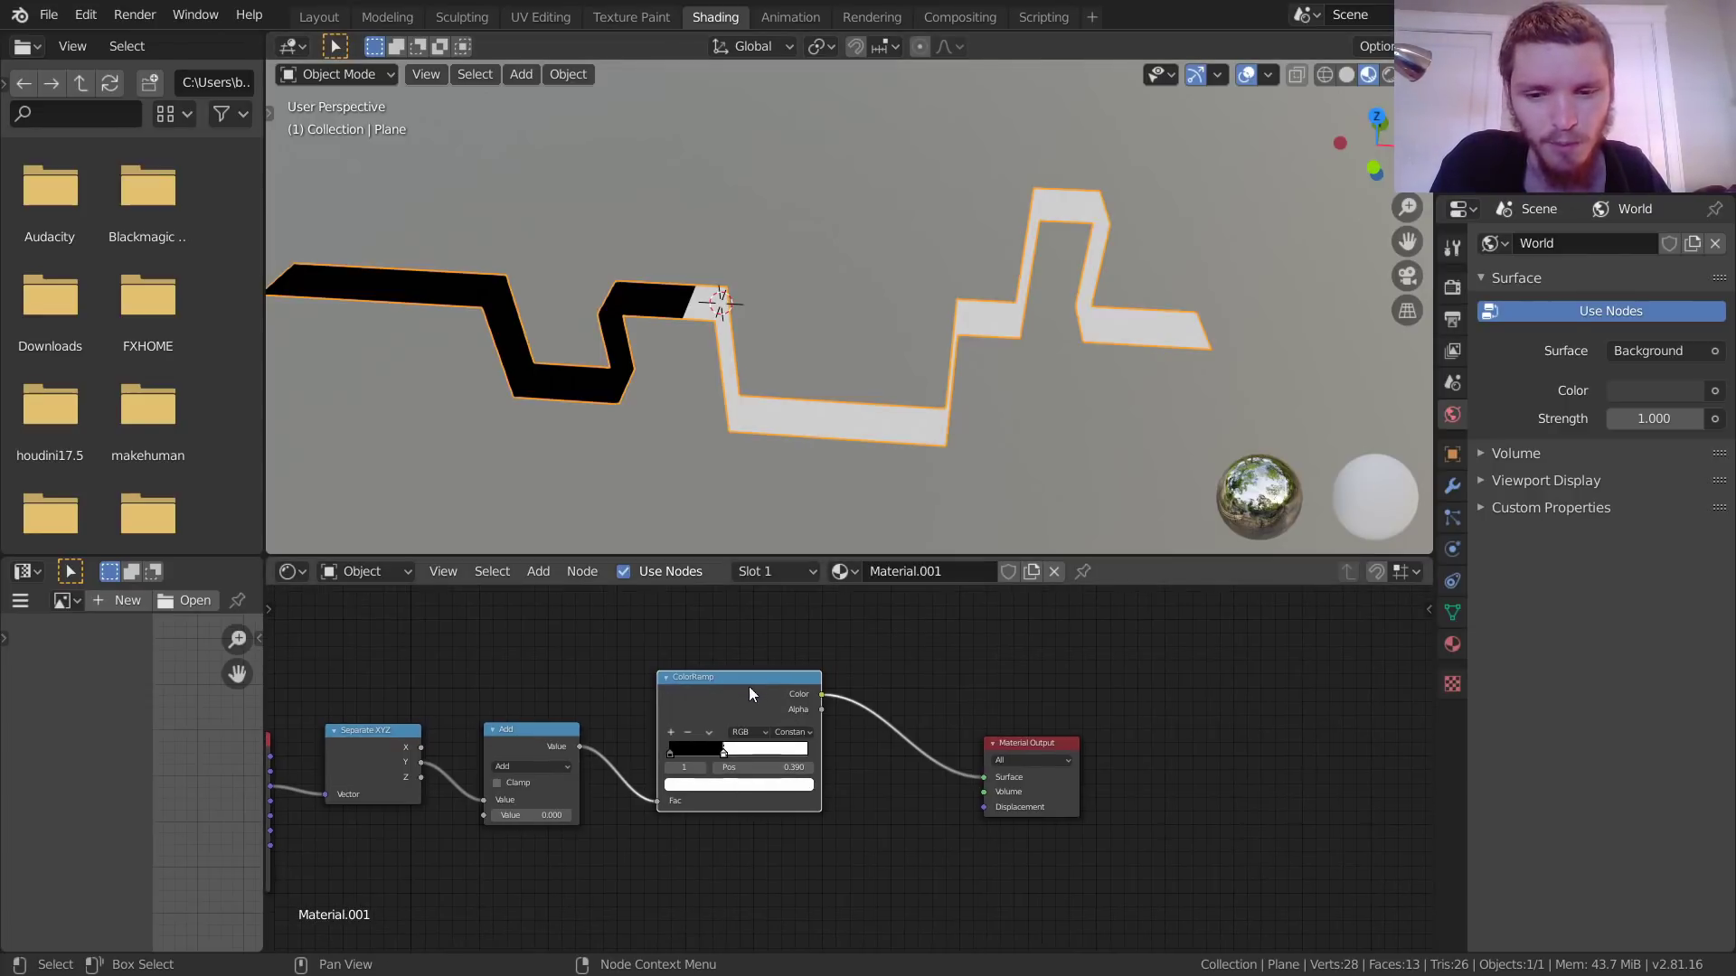
key(x)
Step: Tidy the node layout by moving the Material Output slightly and shifting the Texture Coordinate, Separate XYZ and Add nodes together
drag(1026, 743, 1026, 725)
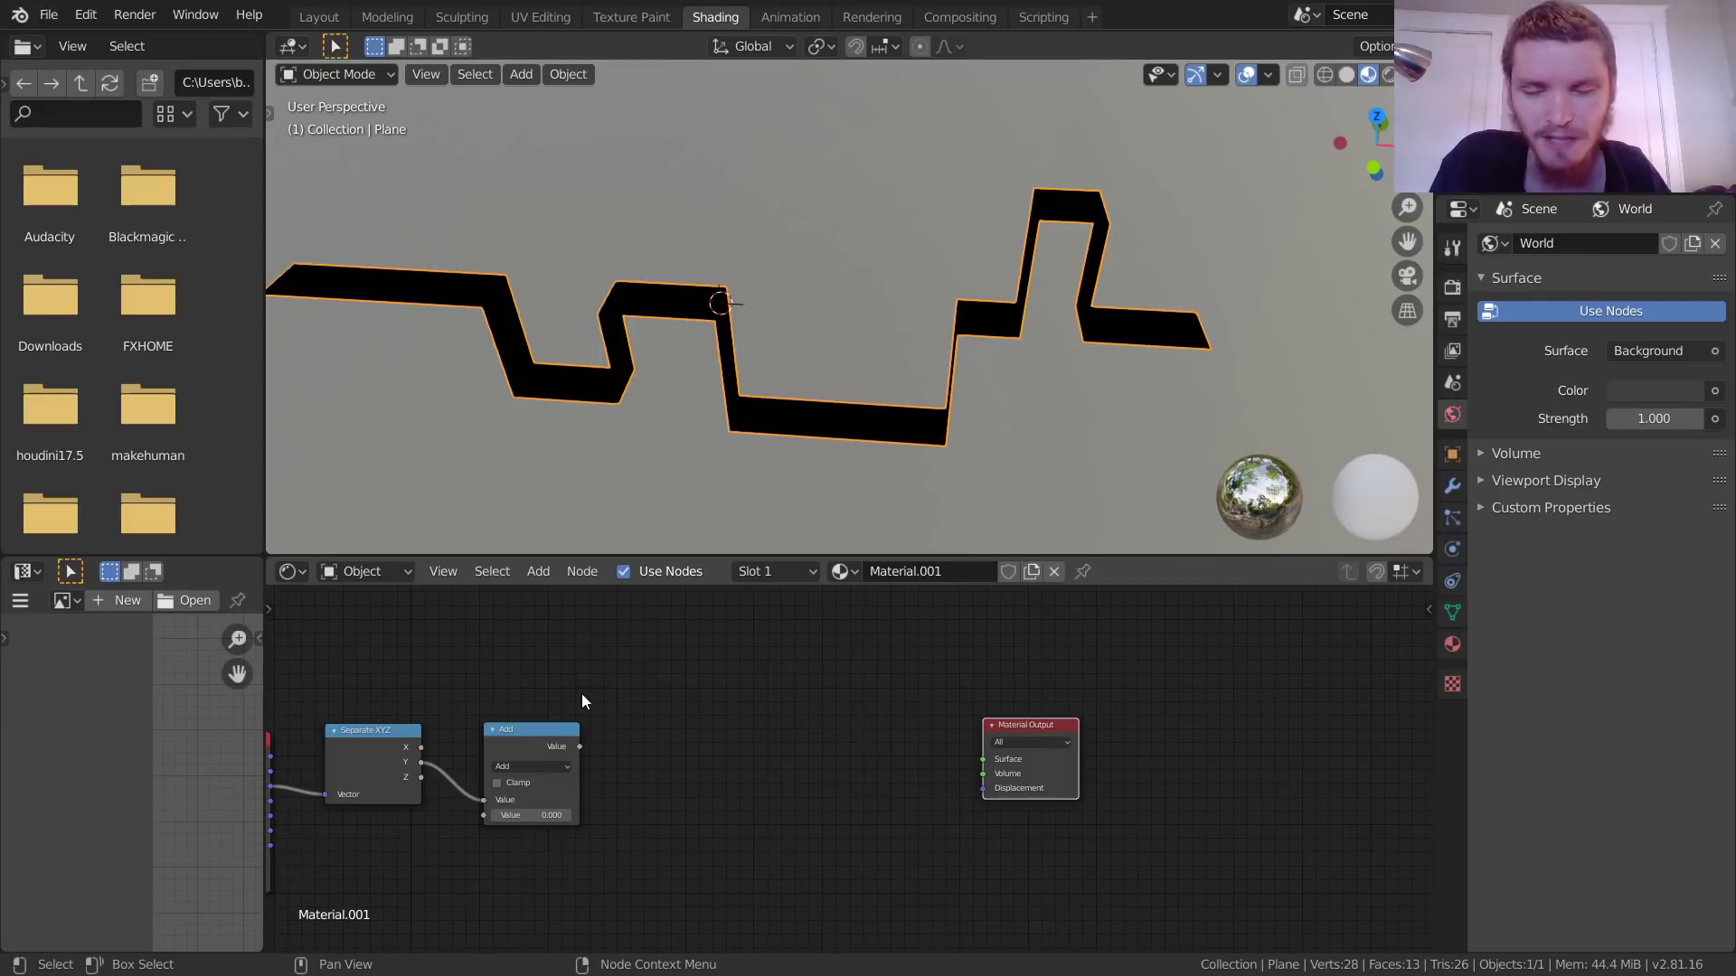
middle_drag(610, 808, 778, 785)
drag(786, 828, 383, 668)
key(g)
click(469, 728)
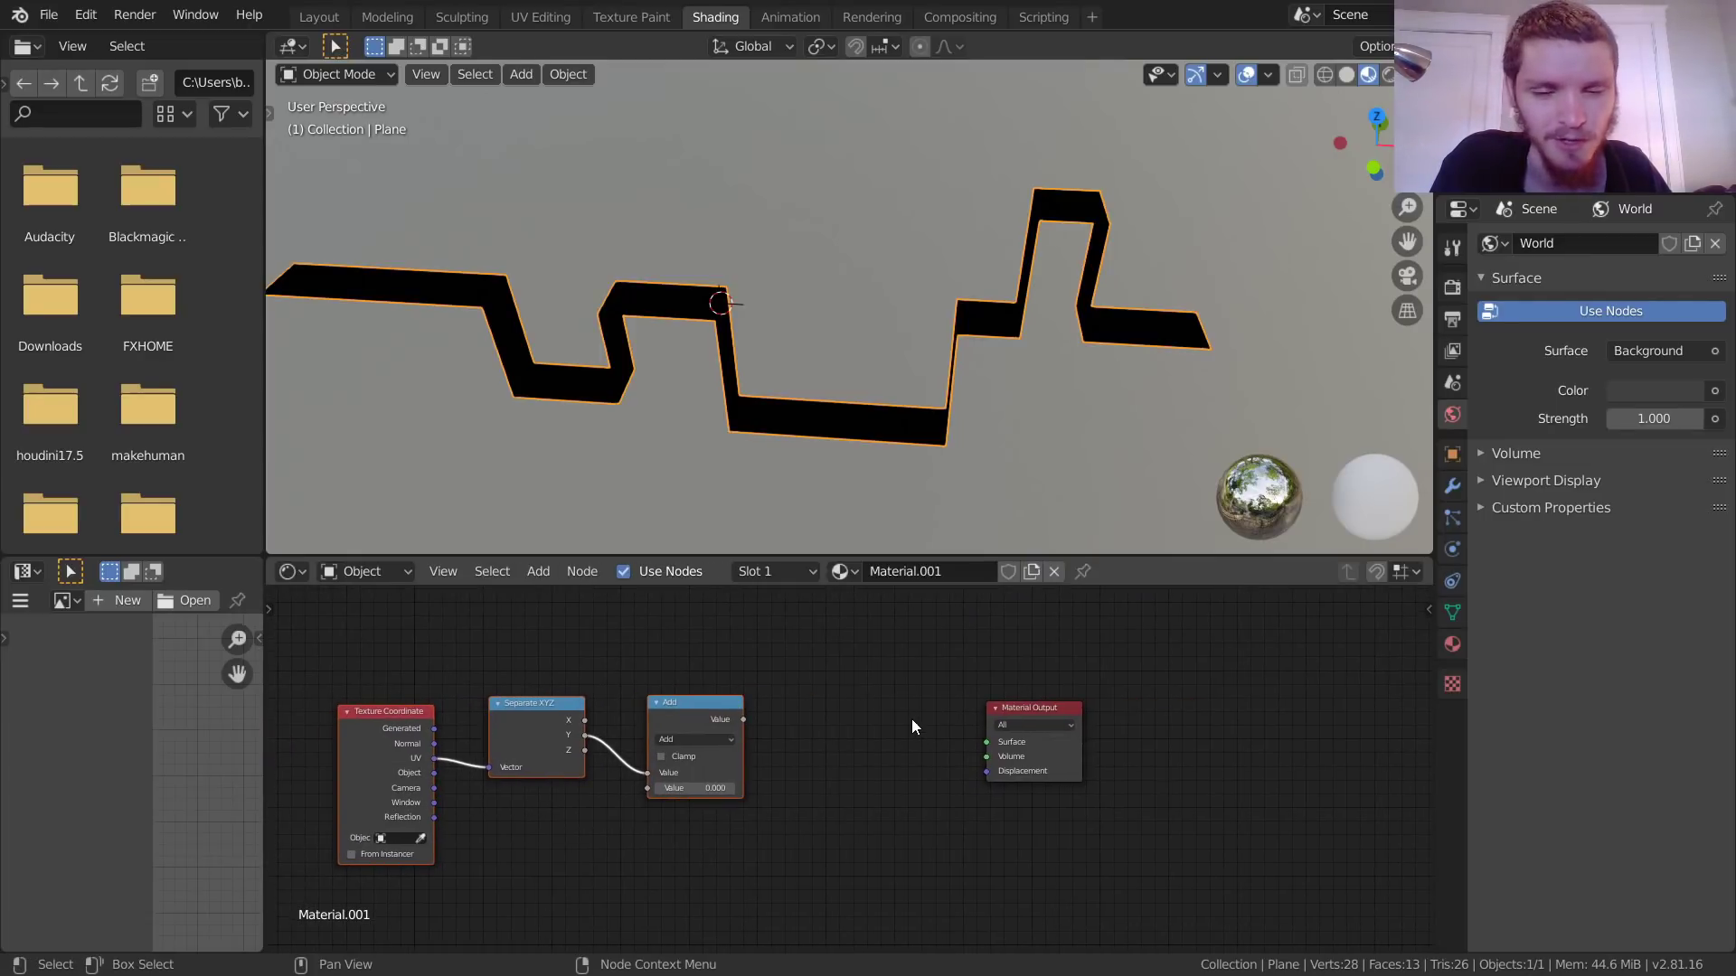
Step: Make room before the Material Output and add a MixRGB node between it and the Add node
scroll(914, 720, up, 1)
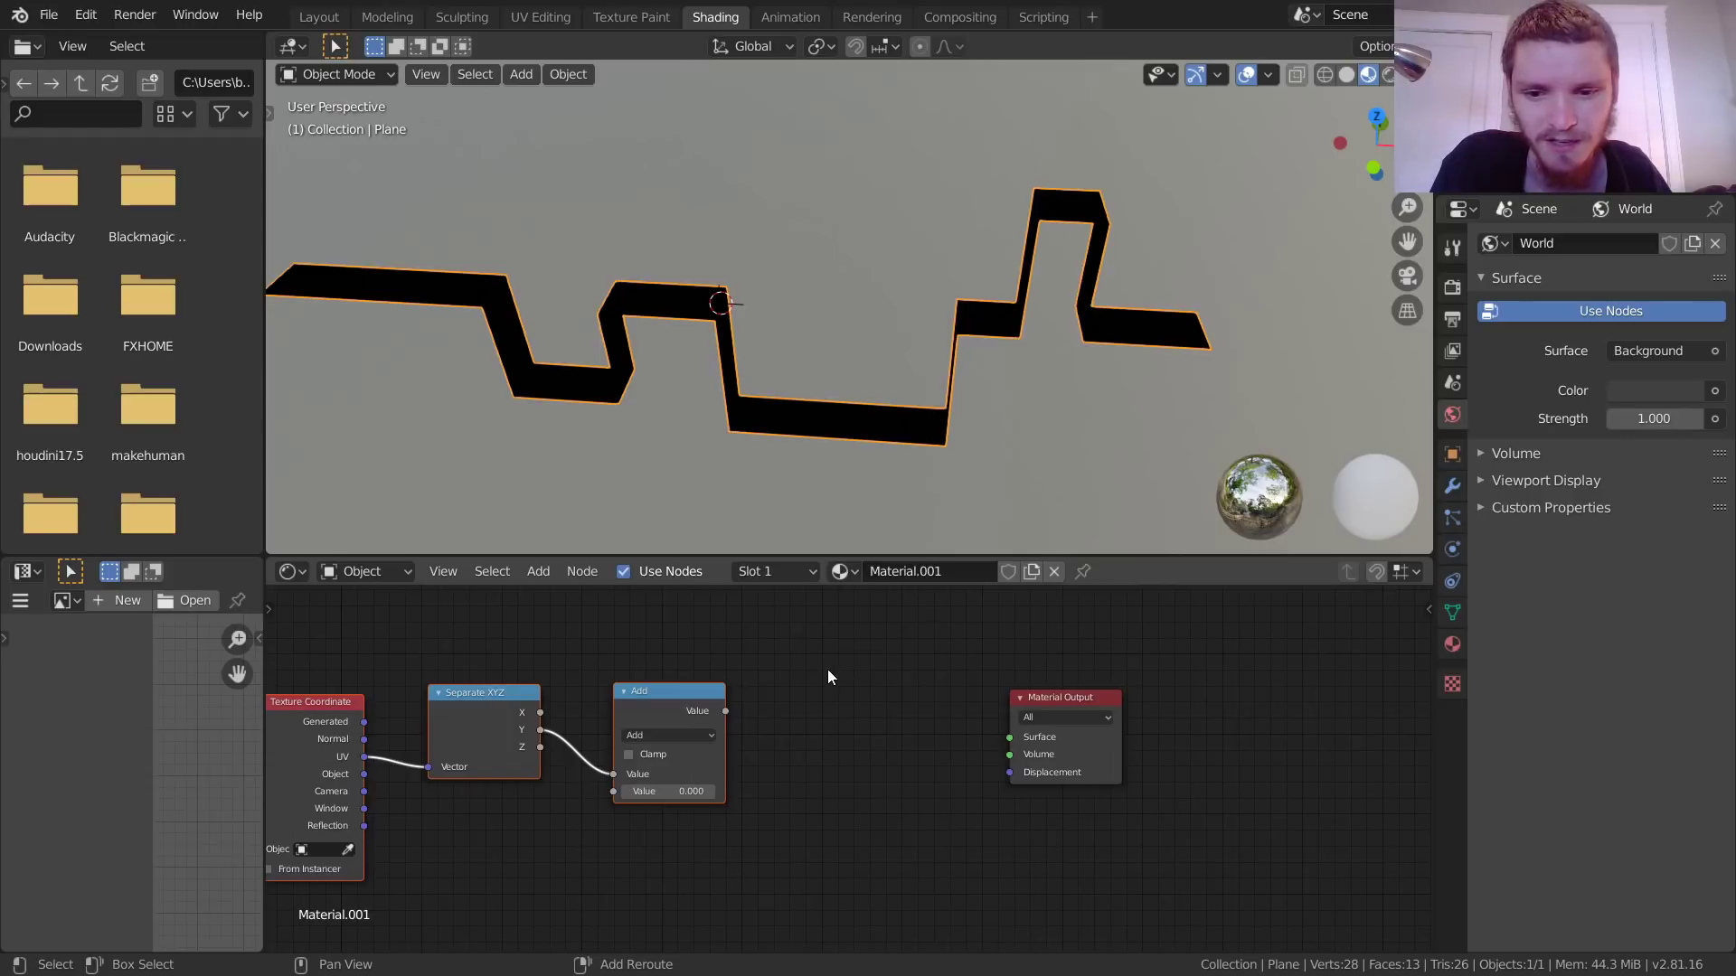
middle_drag(788, 680, 599, 692)
drag(837, 716, 940, 711)
key(shift+a)
click(667, 638)
text(mix)
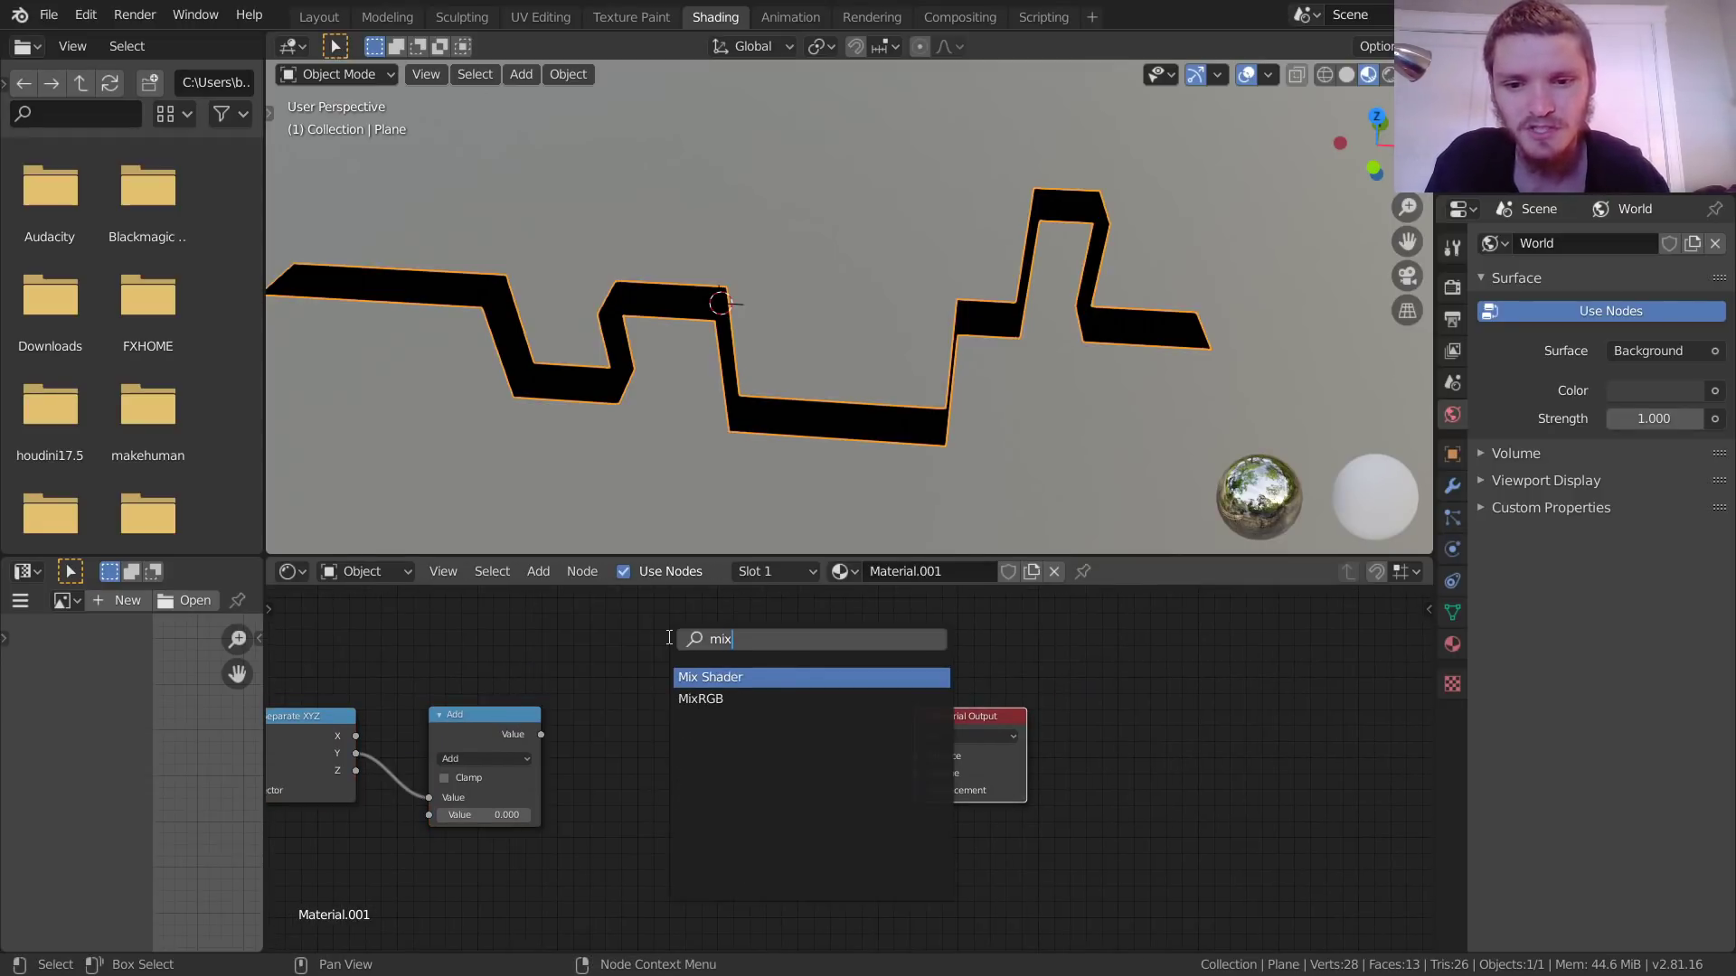
key(Down)
key(Return)
click(707, 653)
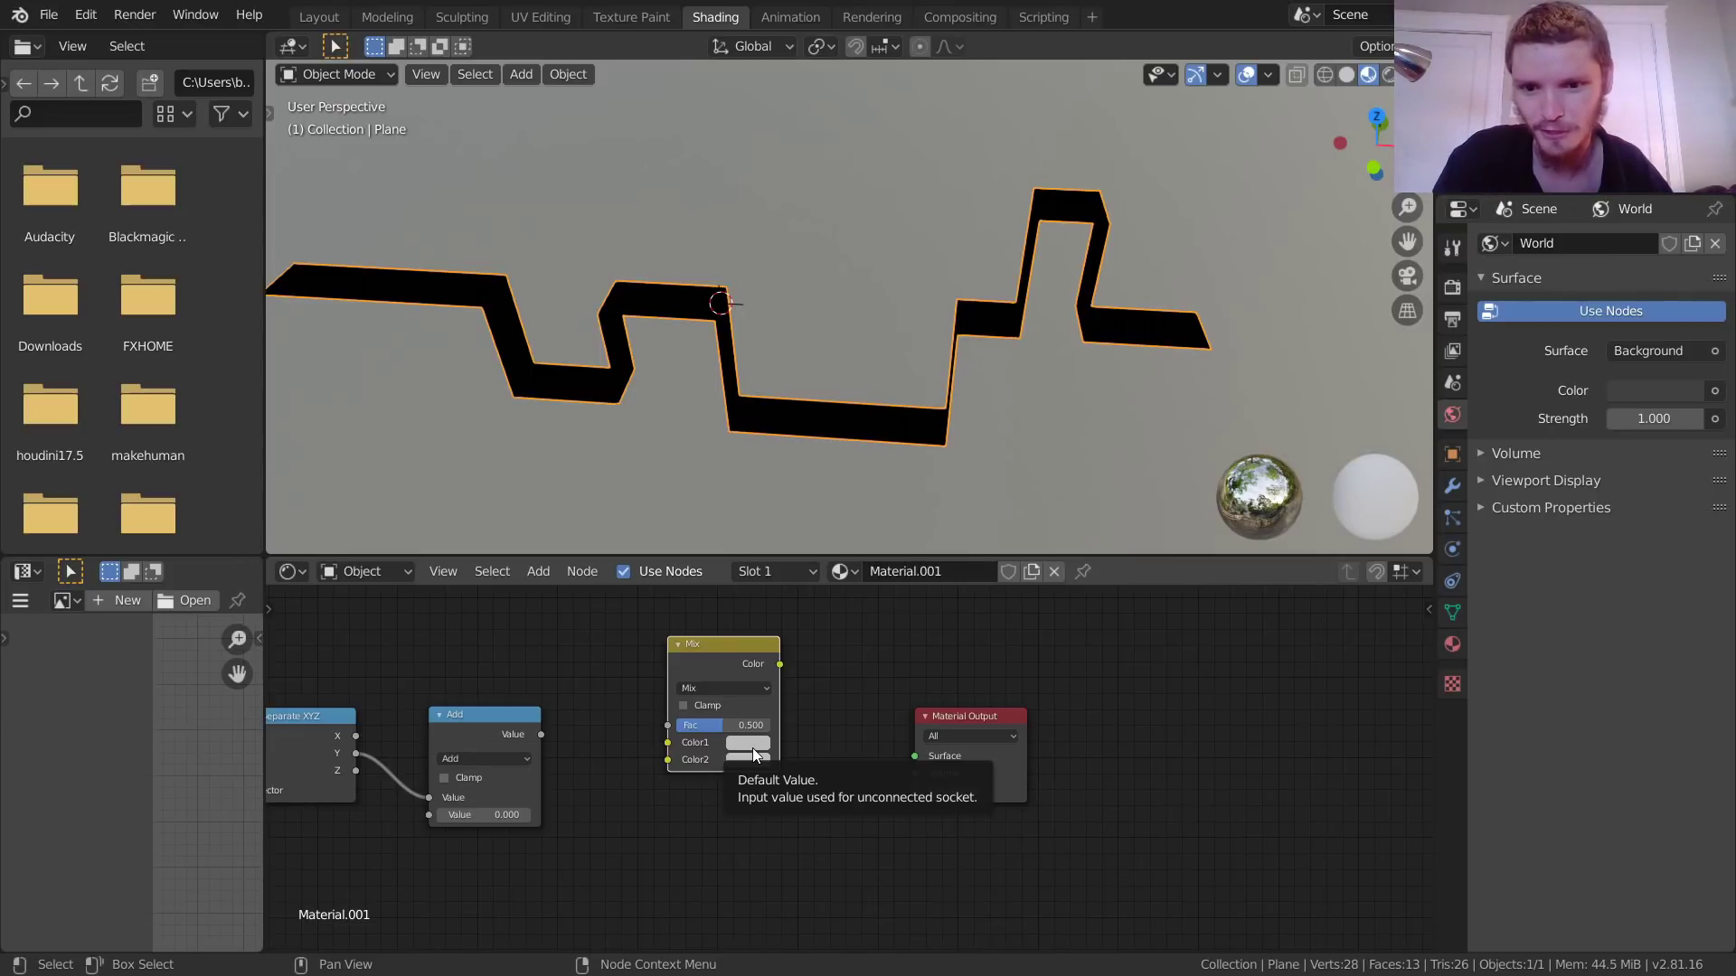
Step: Connect the Add node's Value to the Mix node's Fac and the Mix Color output to the Material Output surface
drag(542, 734, 669, 725)
drag(779, 664, 915, 756)
scroll(801, 745, up, 2)
middle_drag(801, 745, 789, 752)
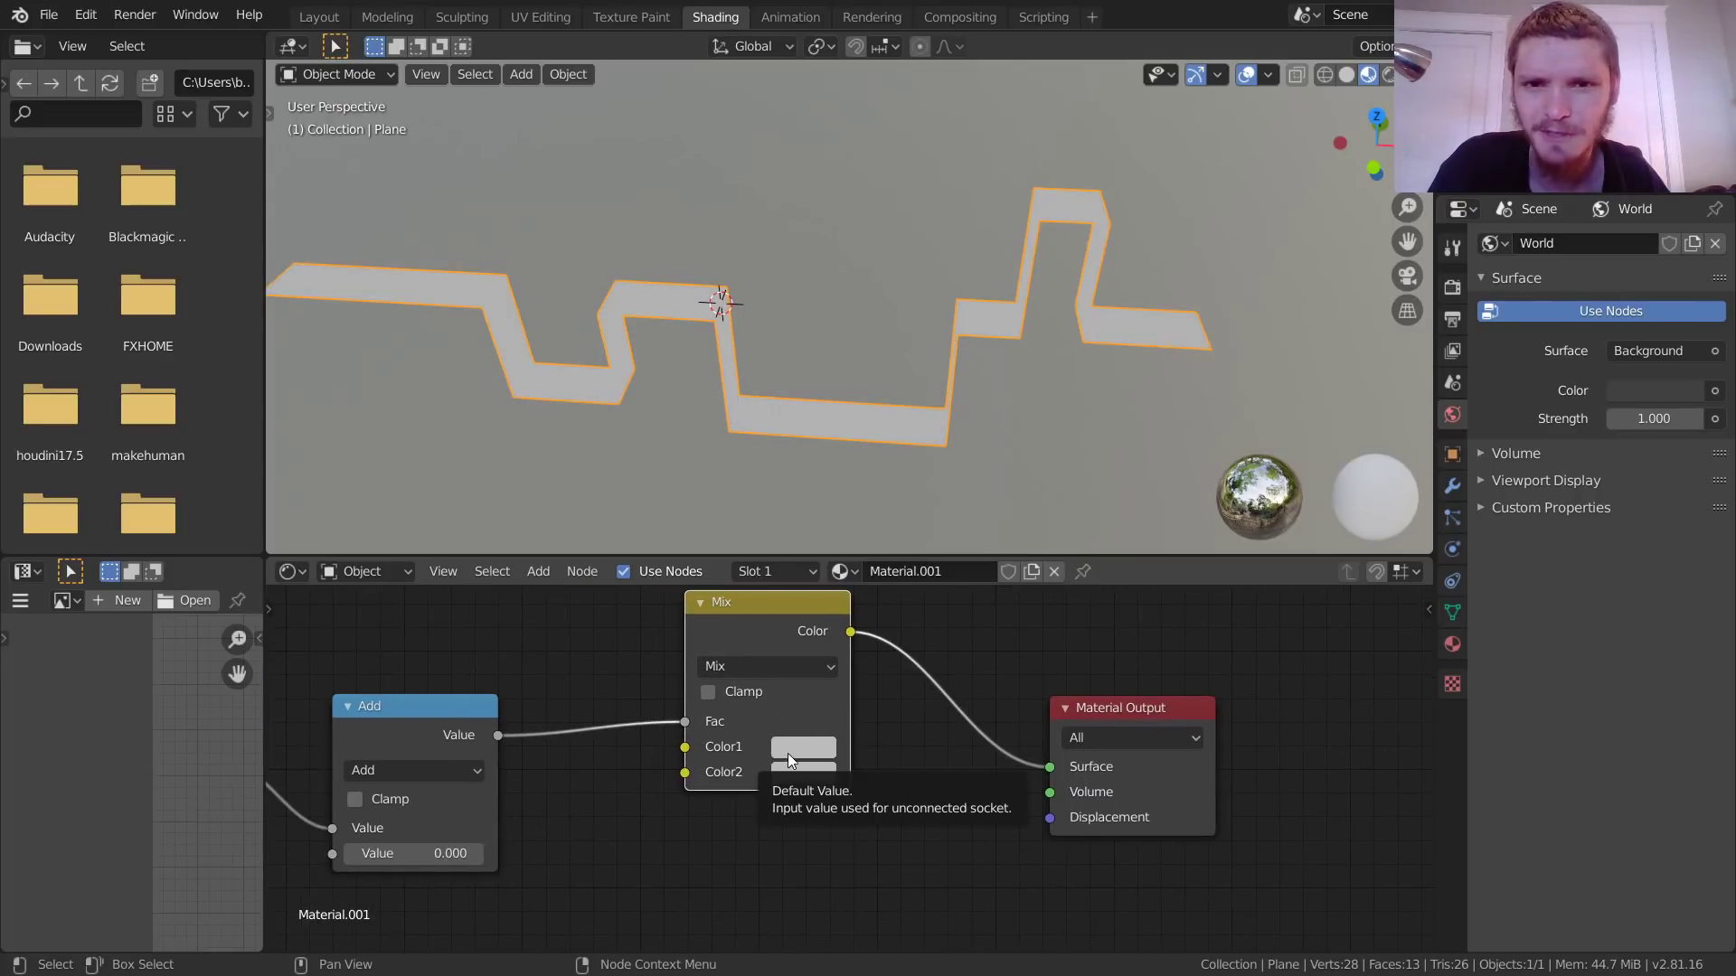
Step: Set the Mix node's Color1 to green and try shifting the green gradient with the Add node's value
click(788, 752)
drag(865, 472, 788, 468)
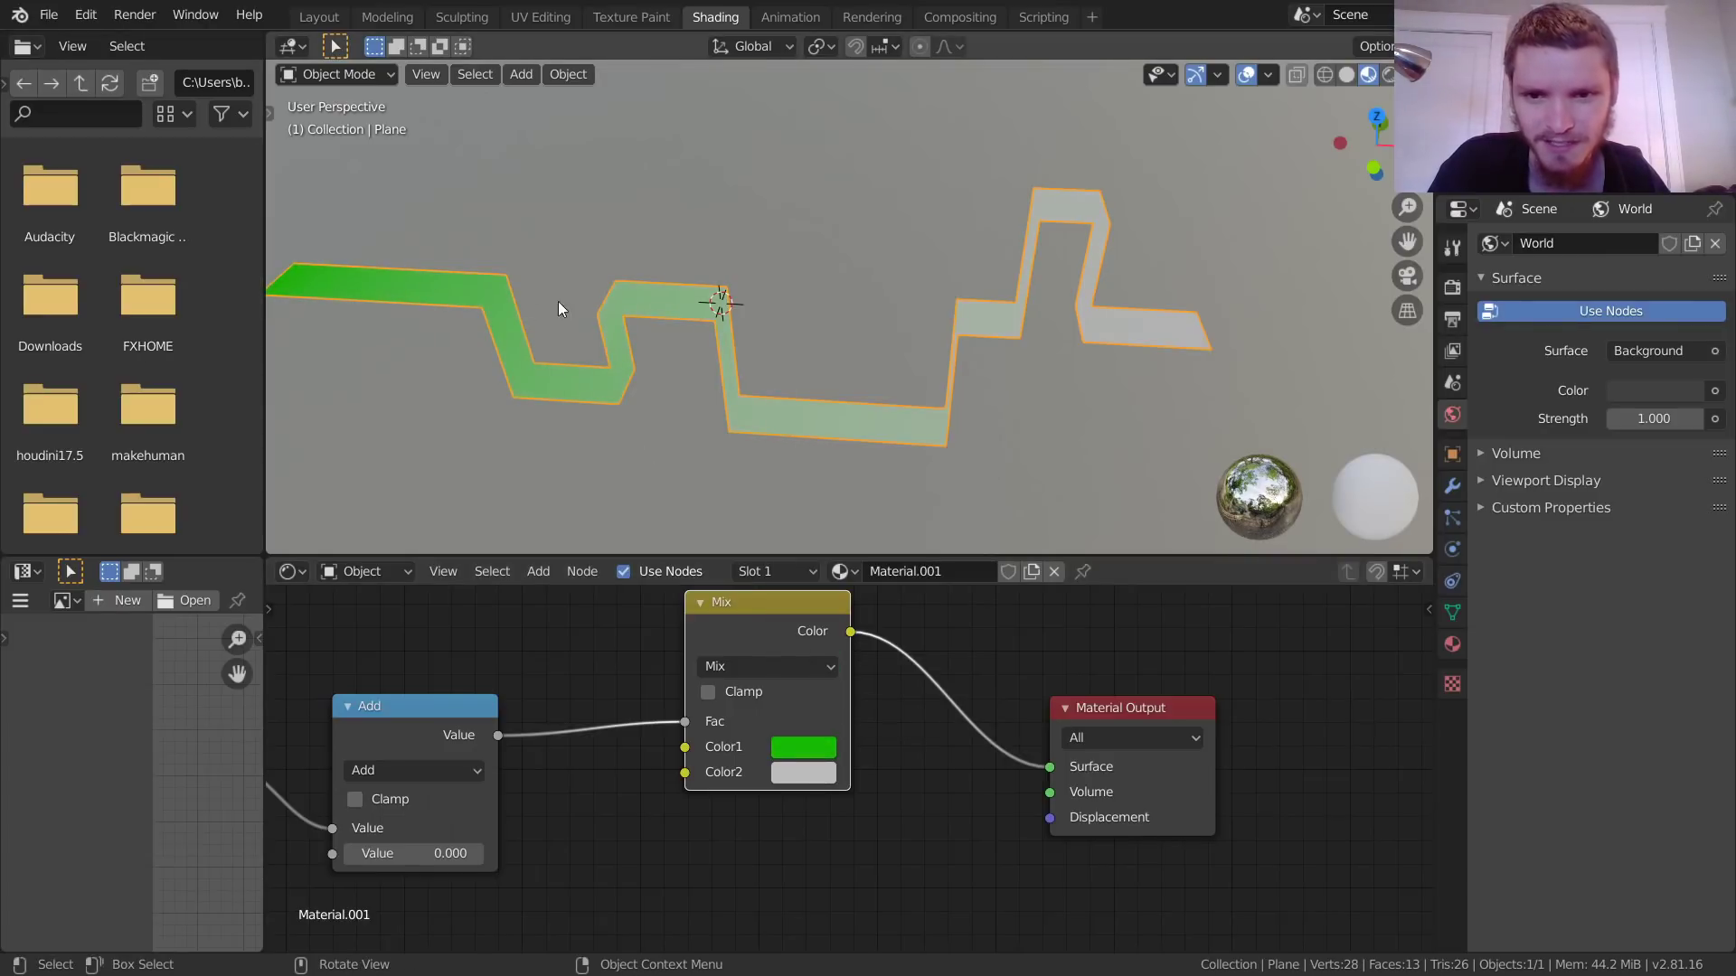
drag(416, 854, 573, 840)
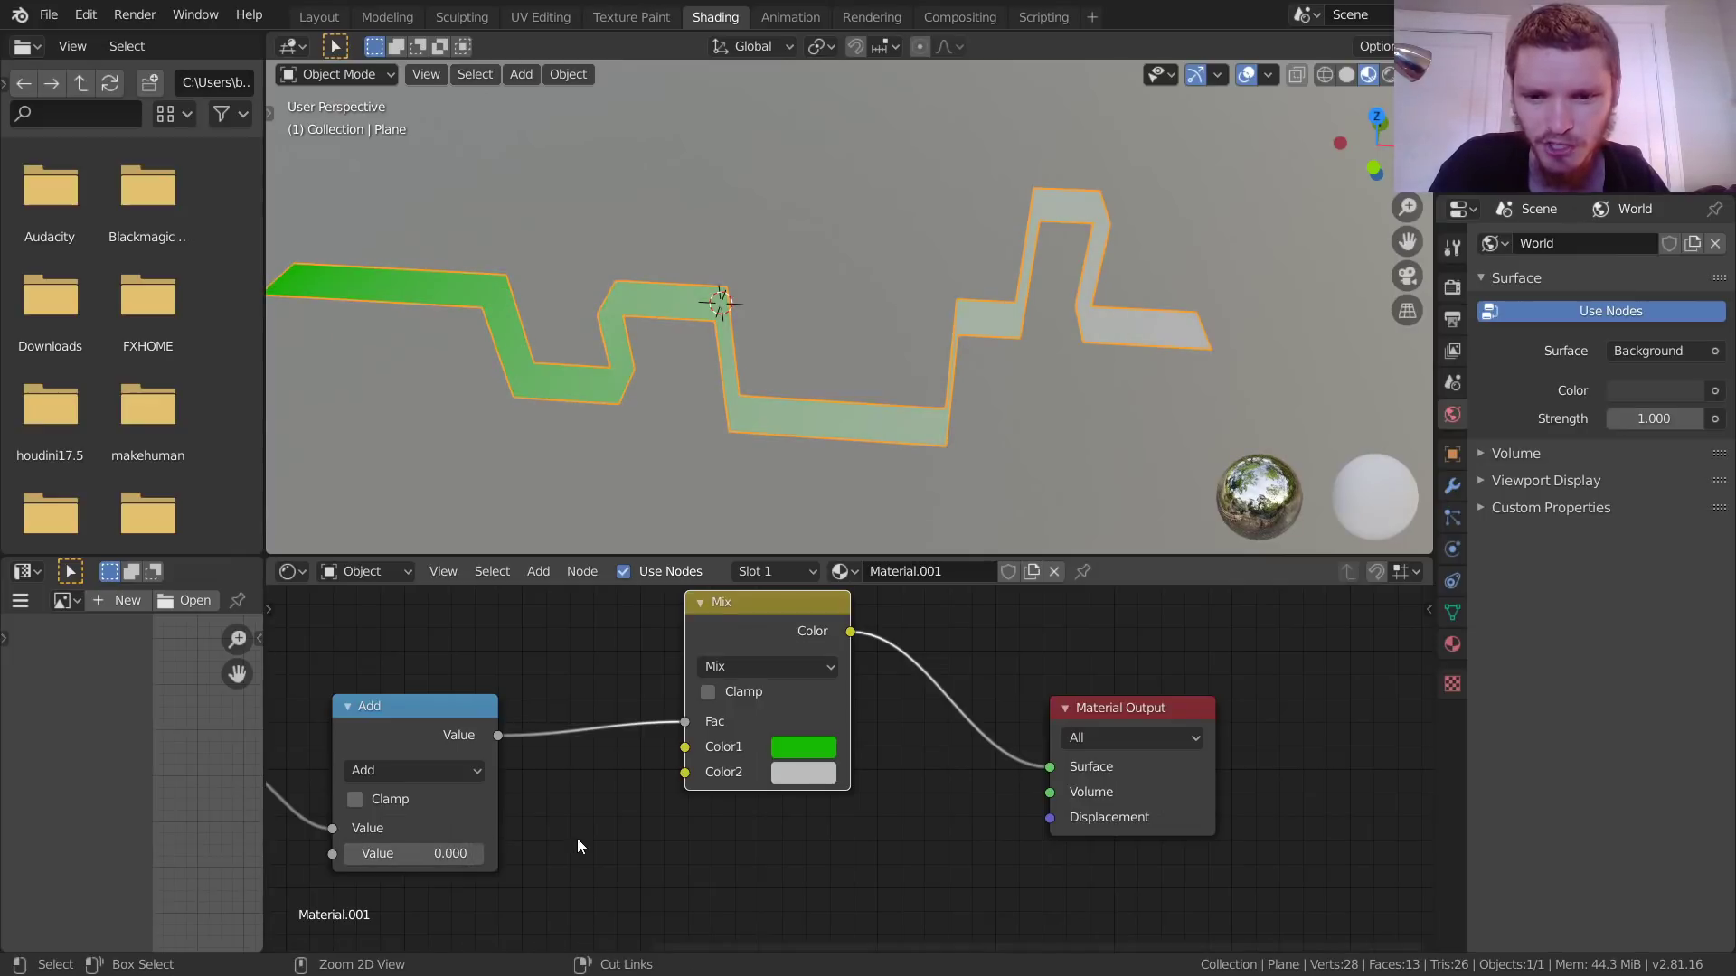
shift+middle_drag(527, 324, 553, 324)
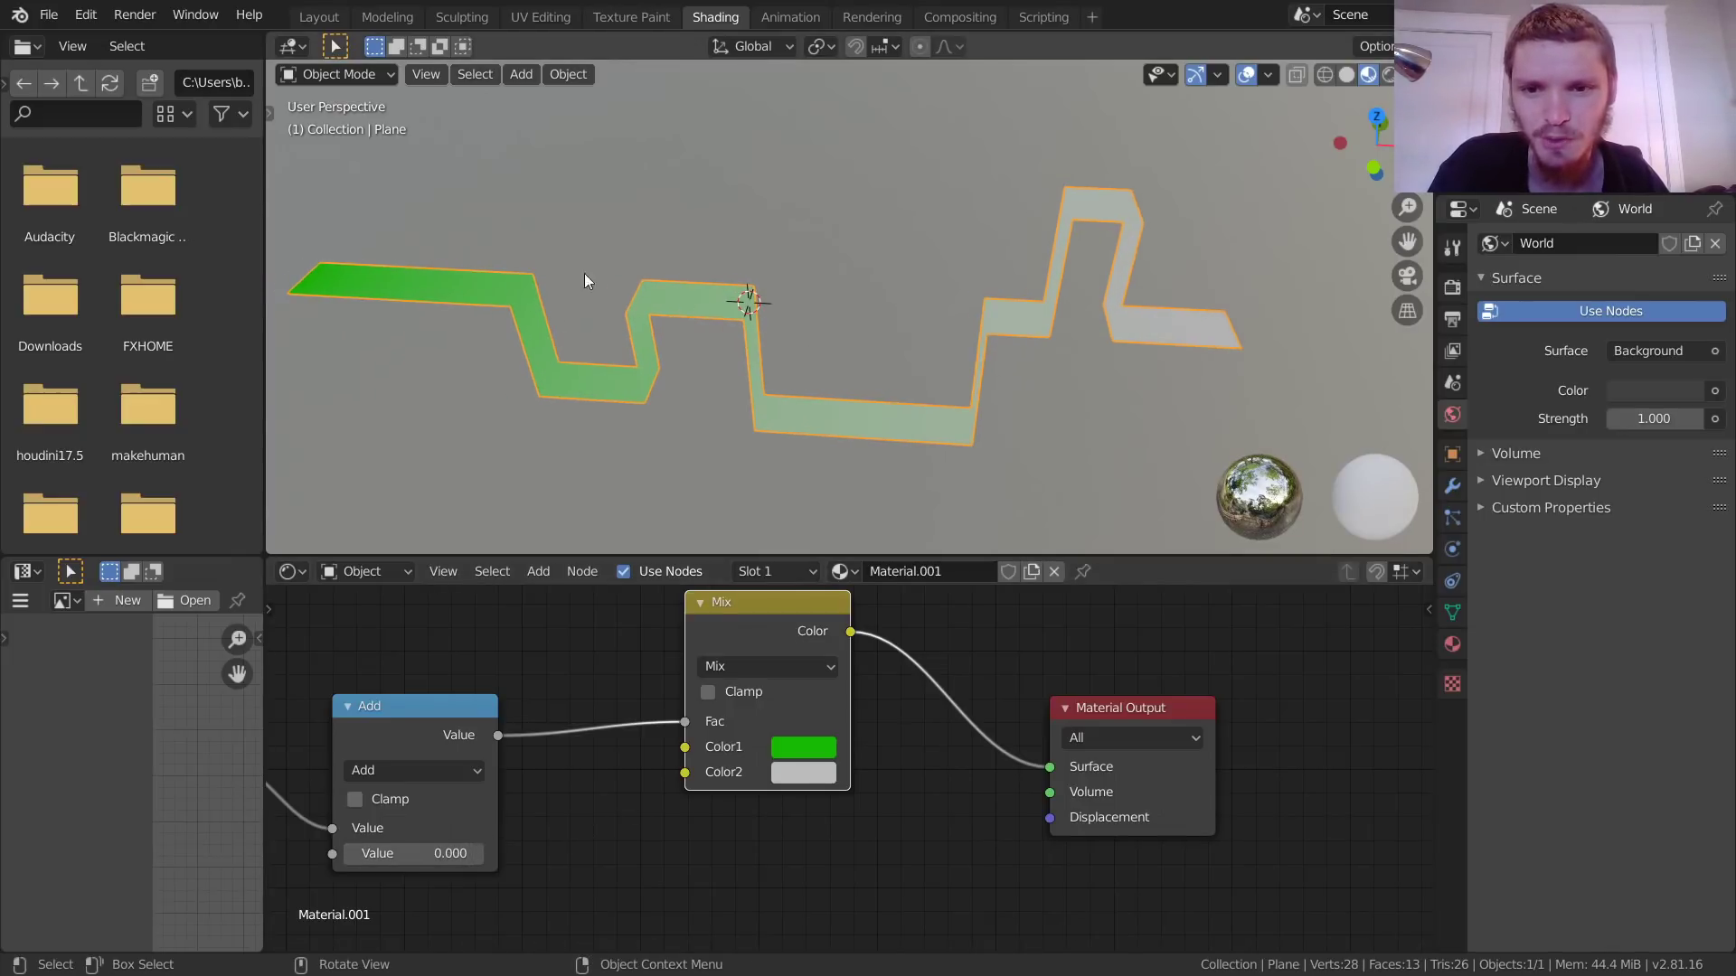
Step: Move the Mix node aside and insert a ColorRamp node between the Add node and the Mix node's Fac input
drag(767, 604, 1081, 613)
key(shift+a)
click(630, 637)
text(color)
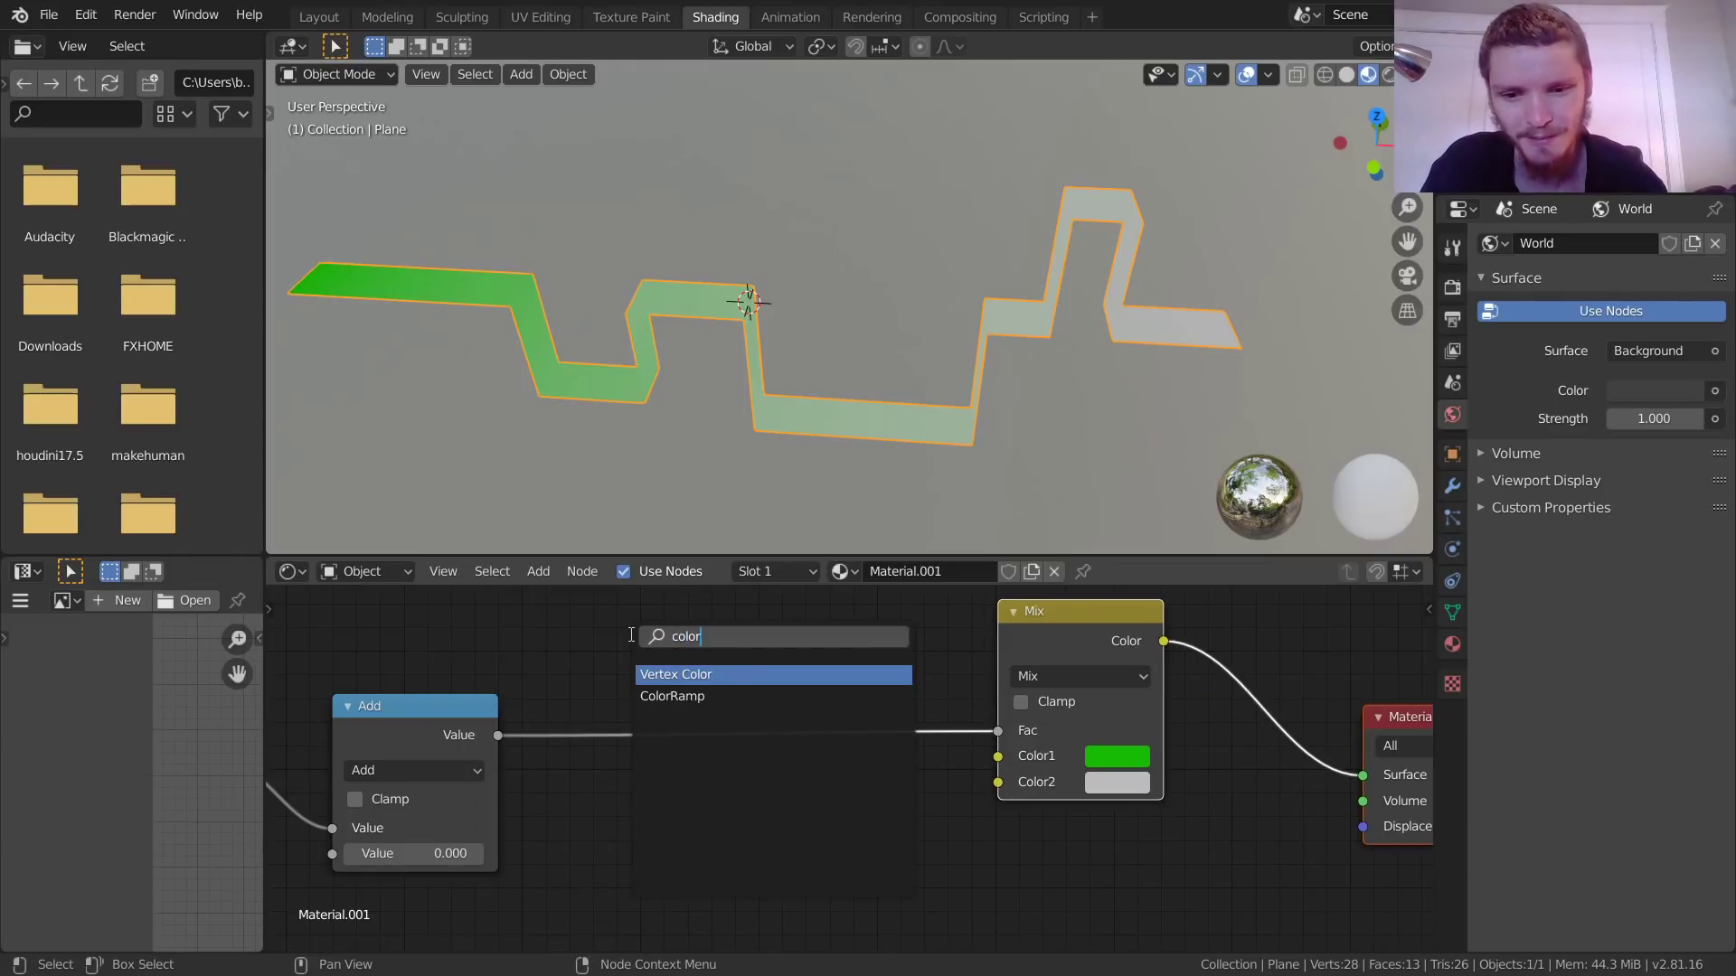
key(Down)
key(Return)
click(631, 633)
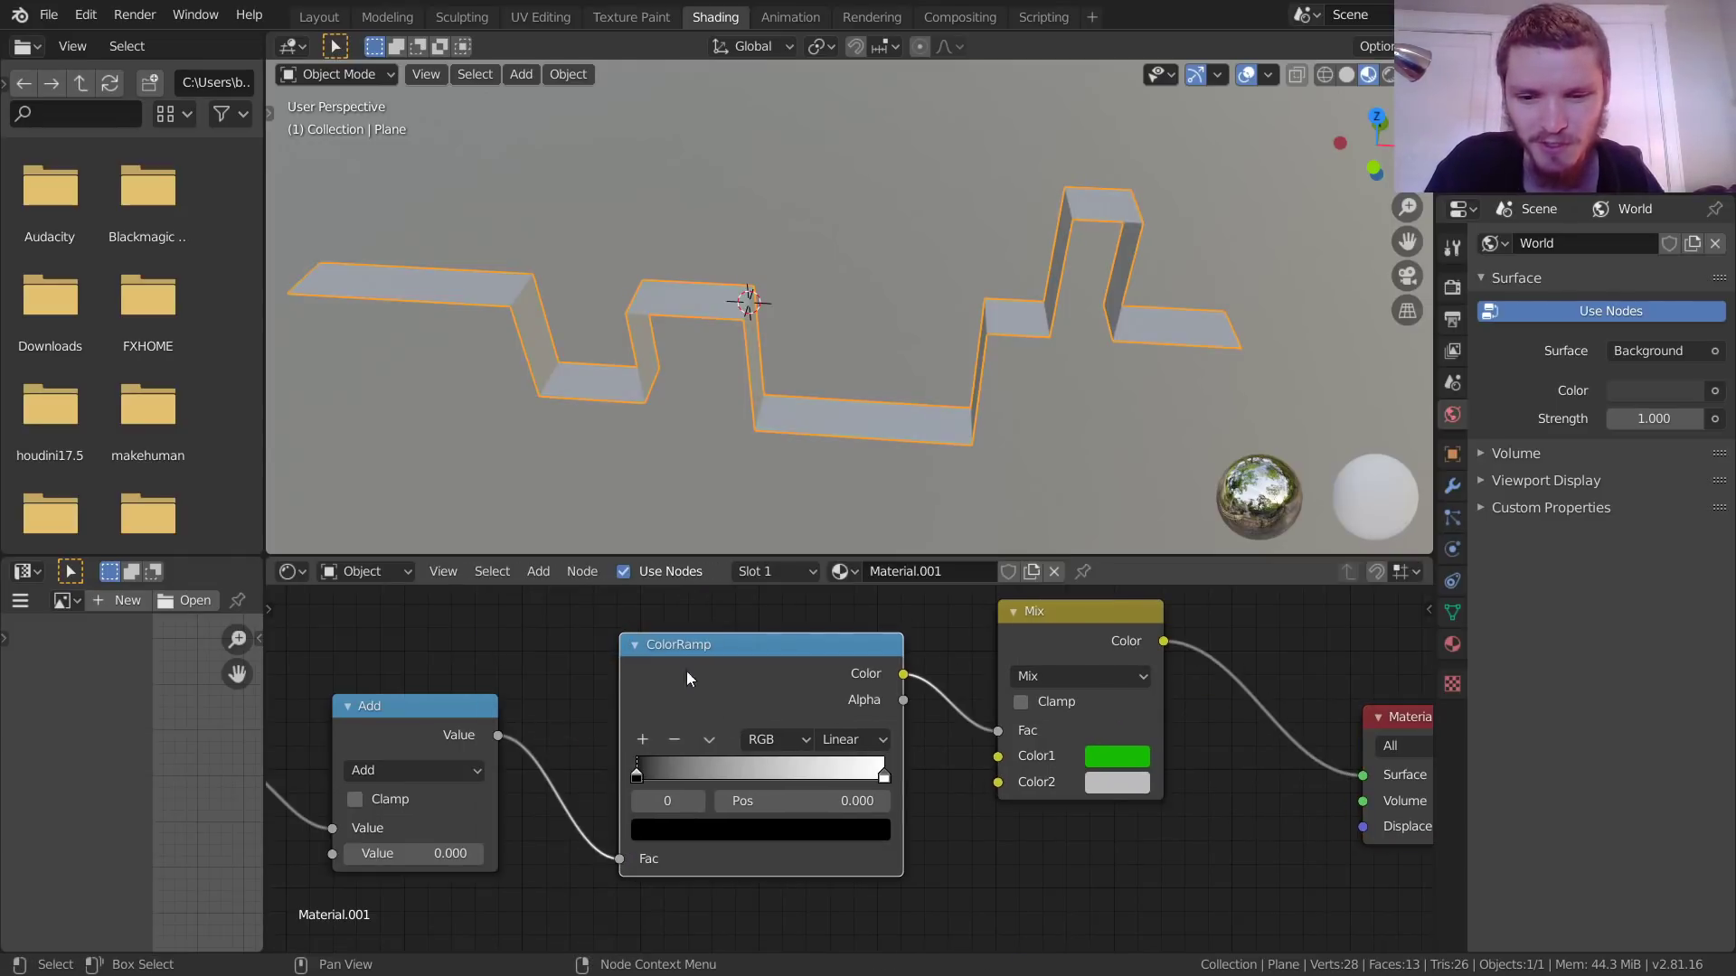
Step: Set the new ColorRamp's interpolation to Constant and move its white stop to position 0.776
click(692, 803)
click(833, 740)
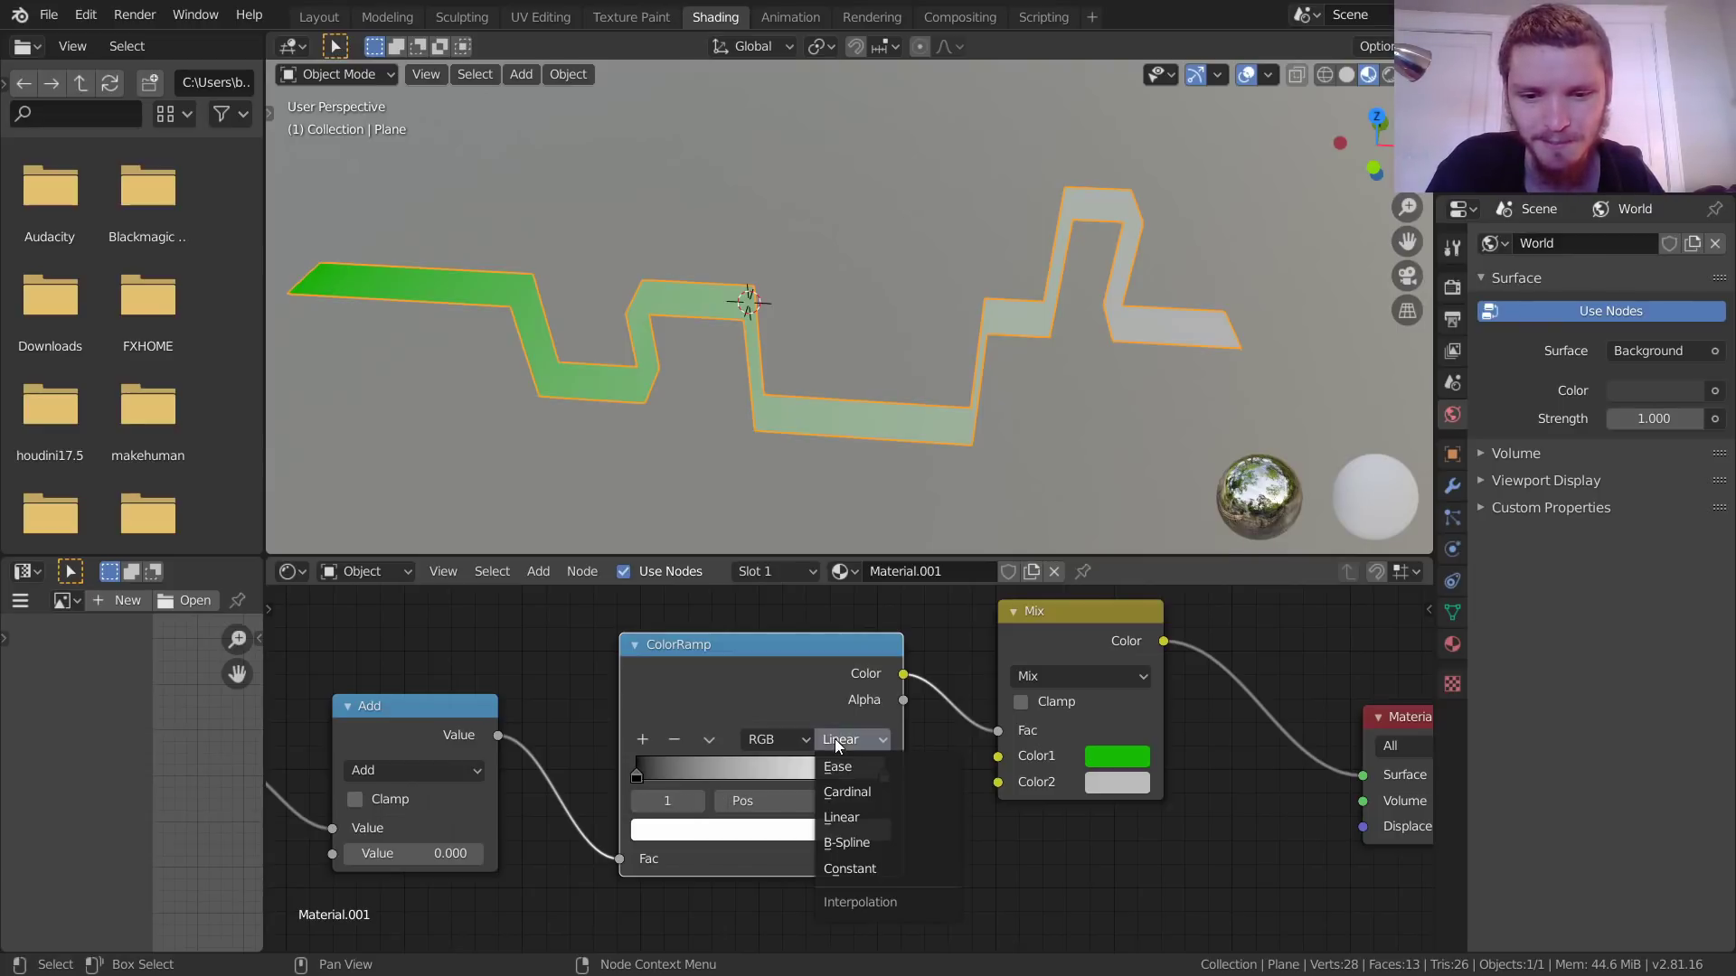
click(871, 869)
mouse_move(795, 801)
mouse_down()
mouse_move(736, 801)
mouse_move(786, 801)
mouse_up()
Step: Adjust the Add node's value to 0.700 so green fills only the starting part of the strip
middle_drag(1013, 379, 895, 523)
middle_drag(411, 854, 723, 850)
mouse_move(724, 851)
mouse_down()
mouse_move(687, 850)
mouse_move(749, 854)
mouse_up()
scroll(850, 307, down, 2)
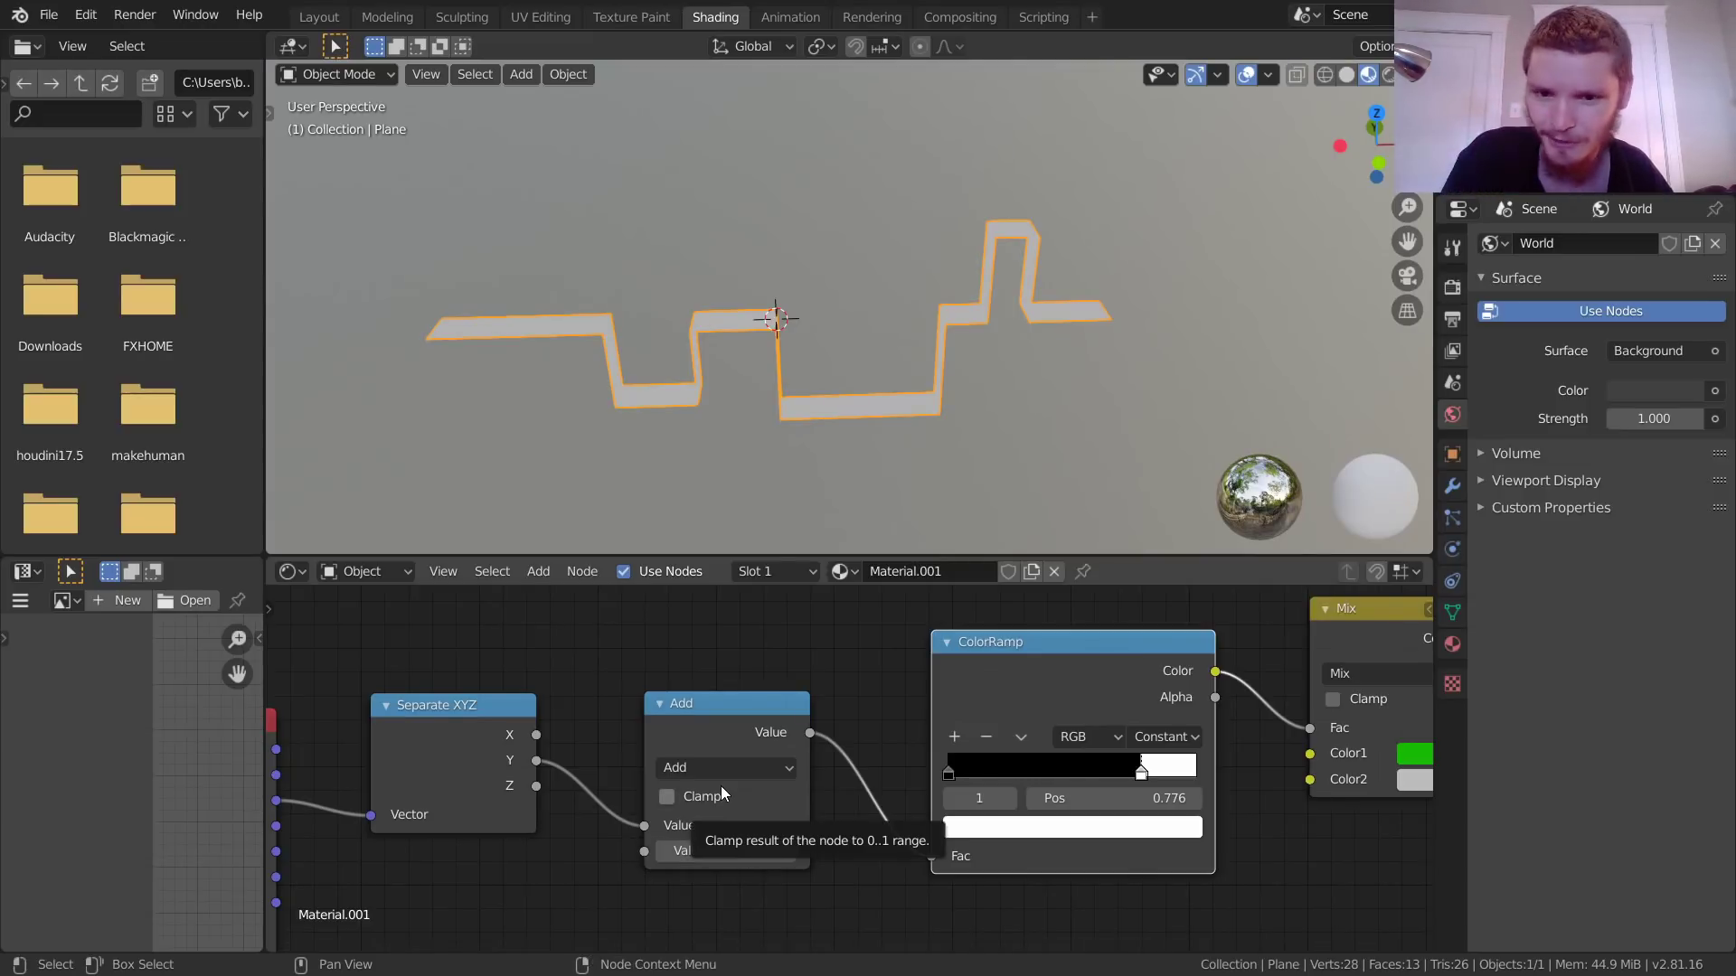
mouse_move(723, 851)
mouse_down()
mouse_move(691, 850)
mouse_move(724, 850)
mouse_up()
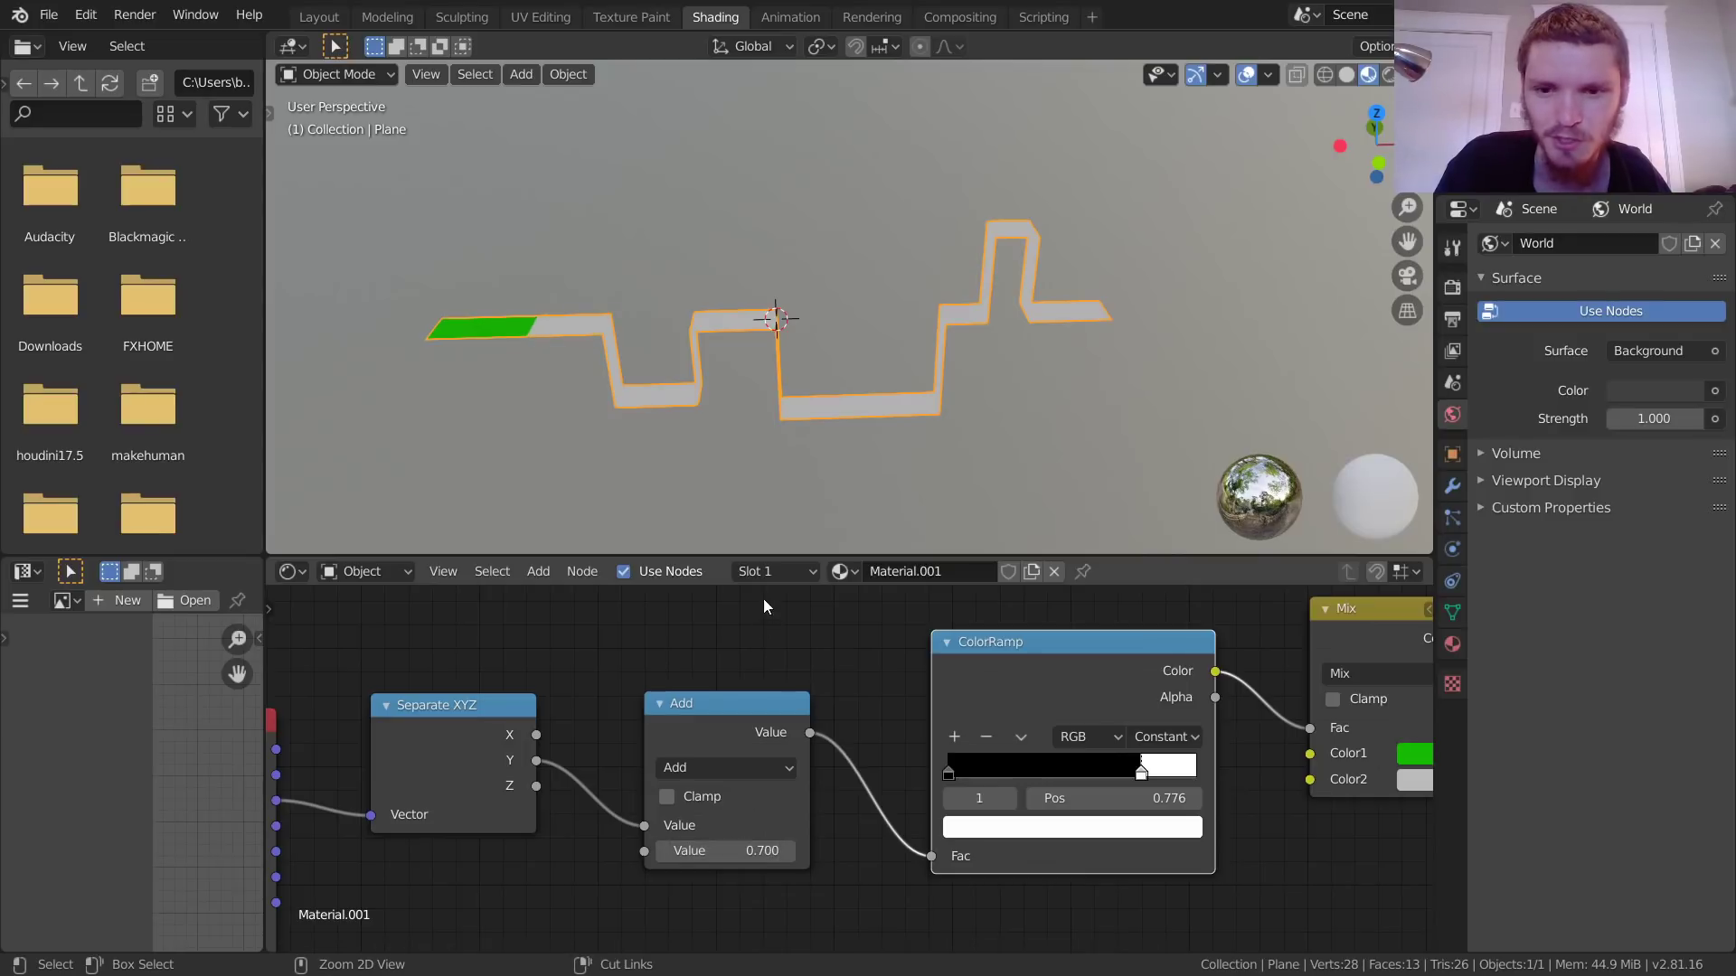
Step: Save the Blender file to the Desktop as loading.blend
key(ctrl+s)
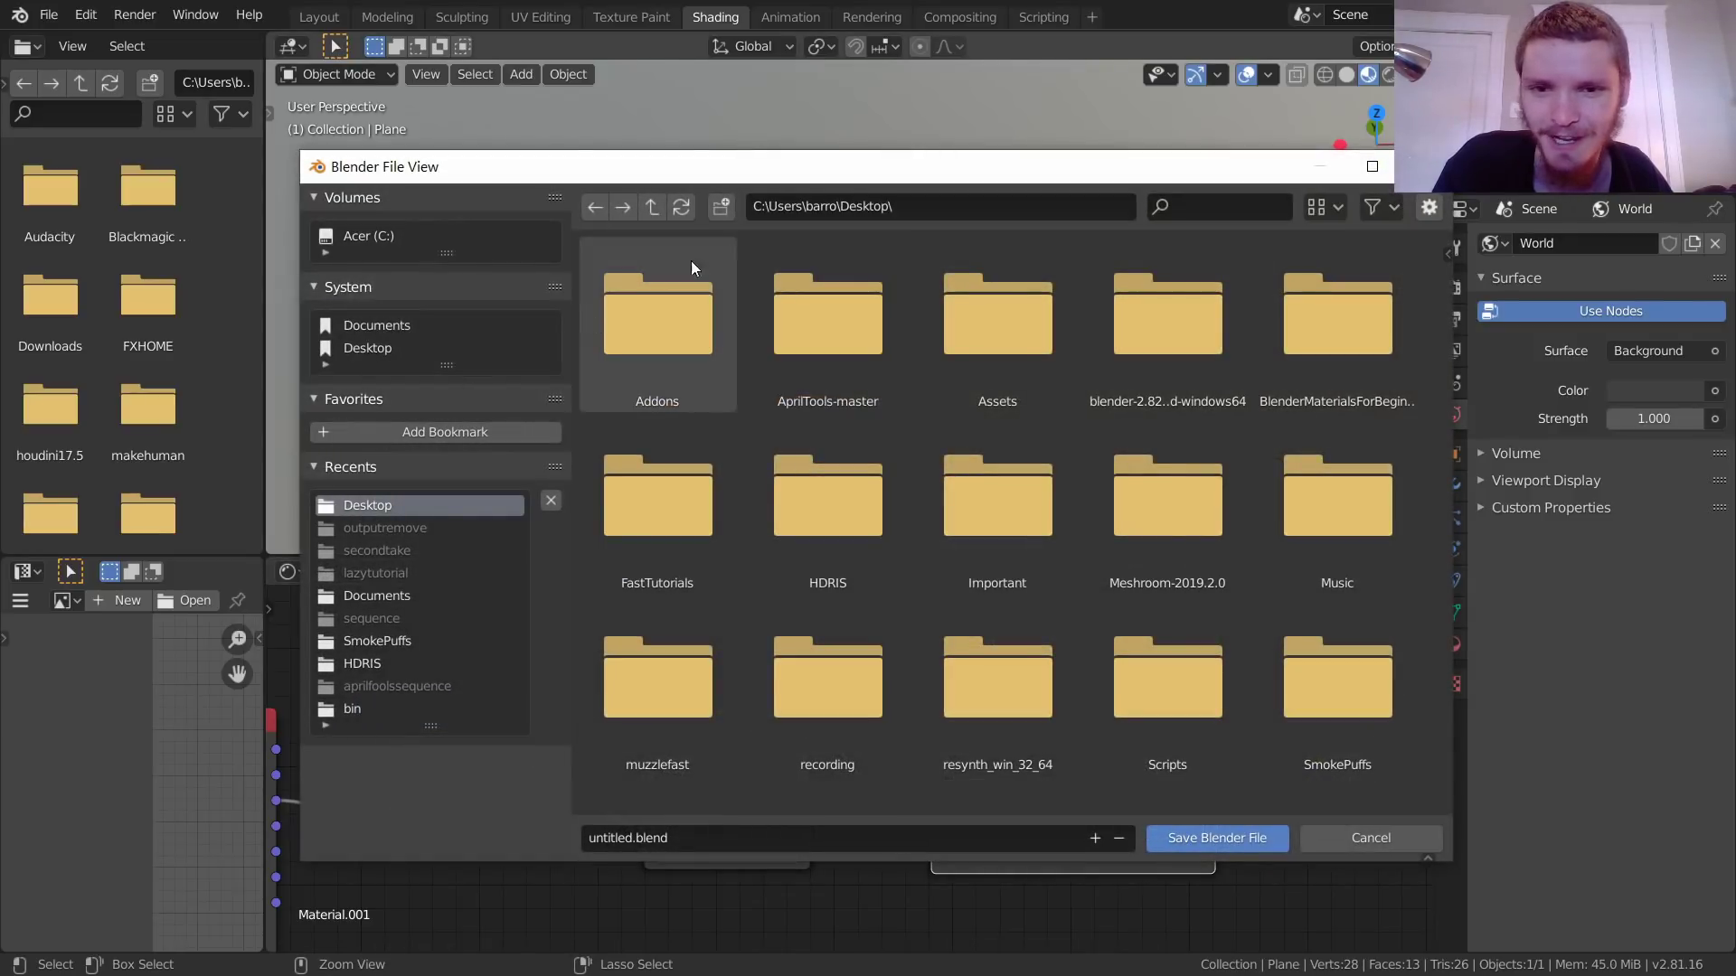
double_click(622, 841)
text(zigzag)
key(Return)
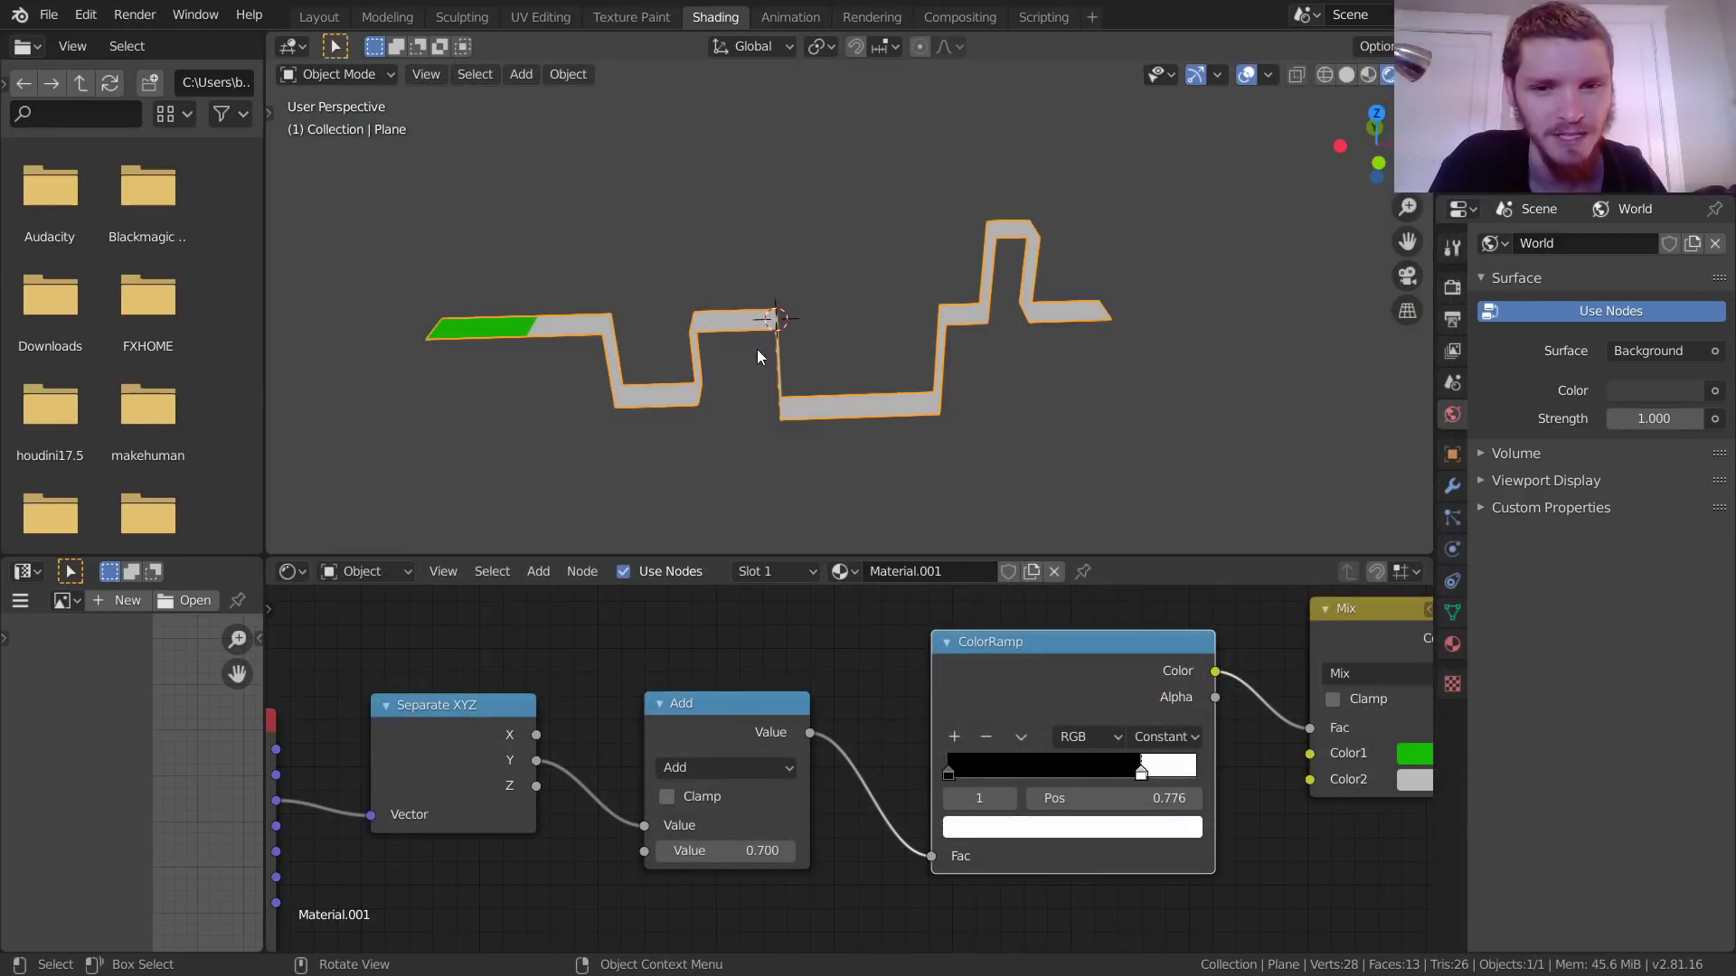
Step: Add a camera to the scene in the Layout workspace
middle_drag(758, 357, 1089, 285)
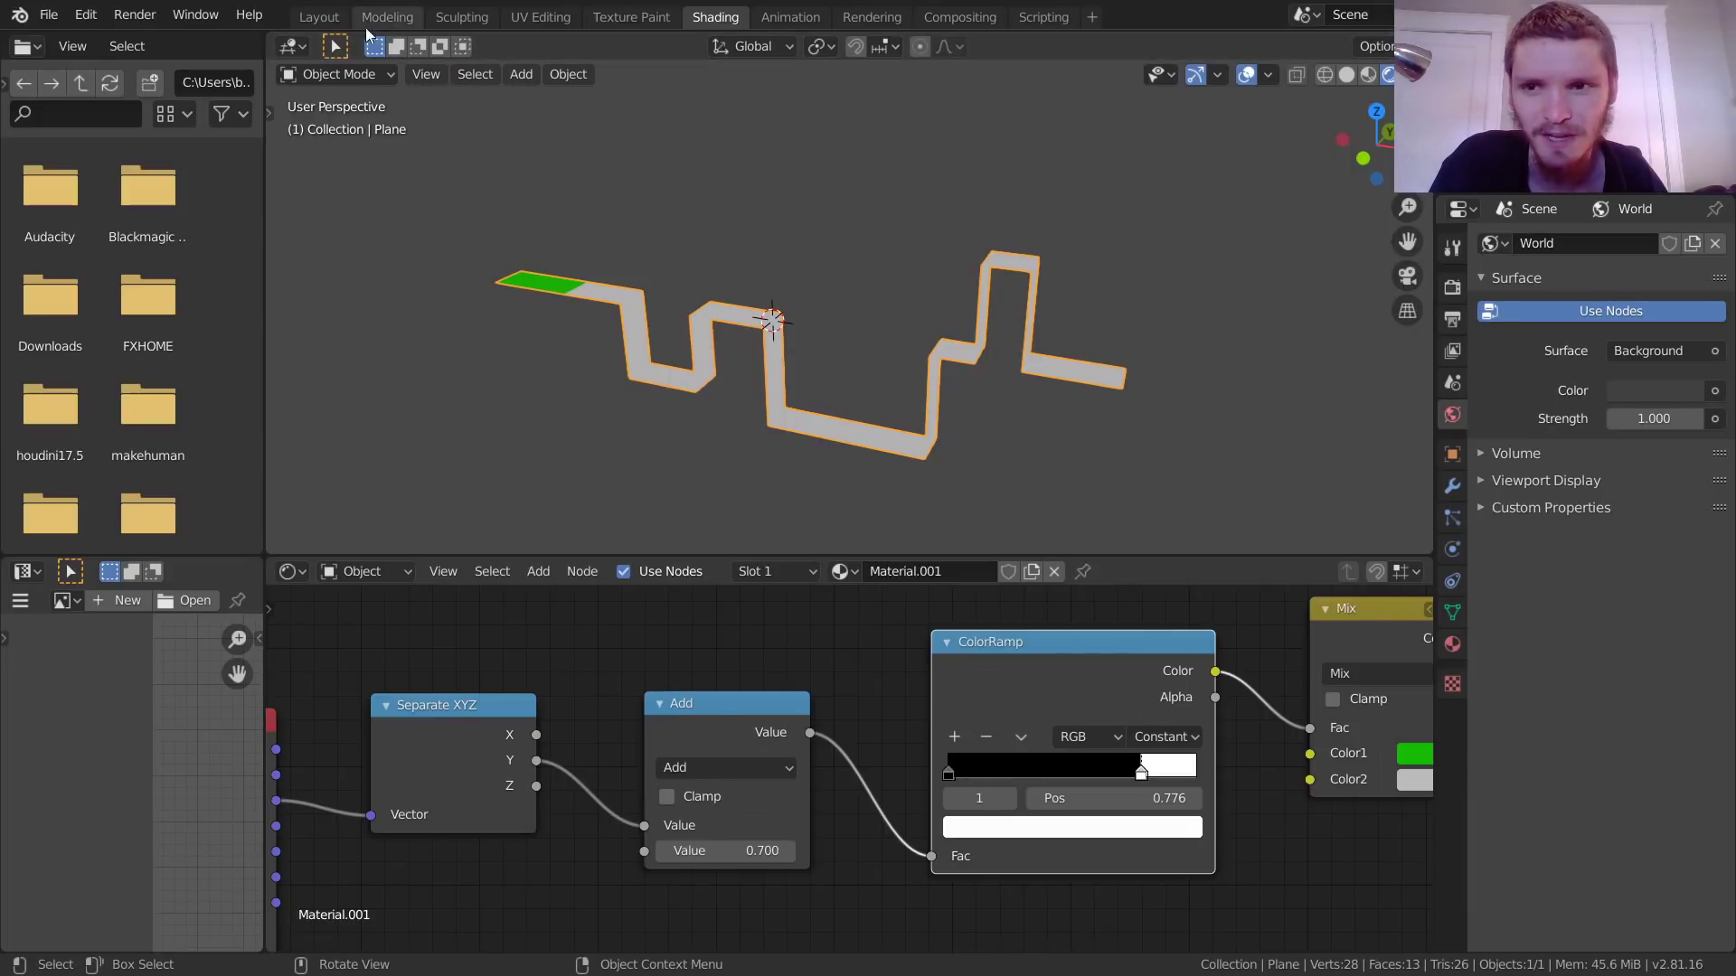
click(318, 16)
key(shift+a)
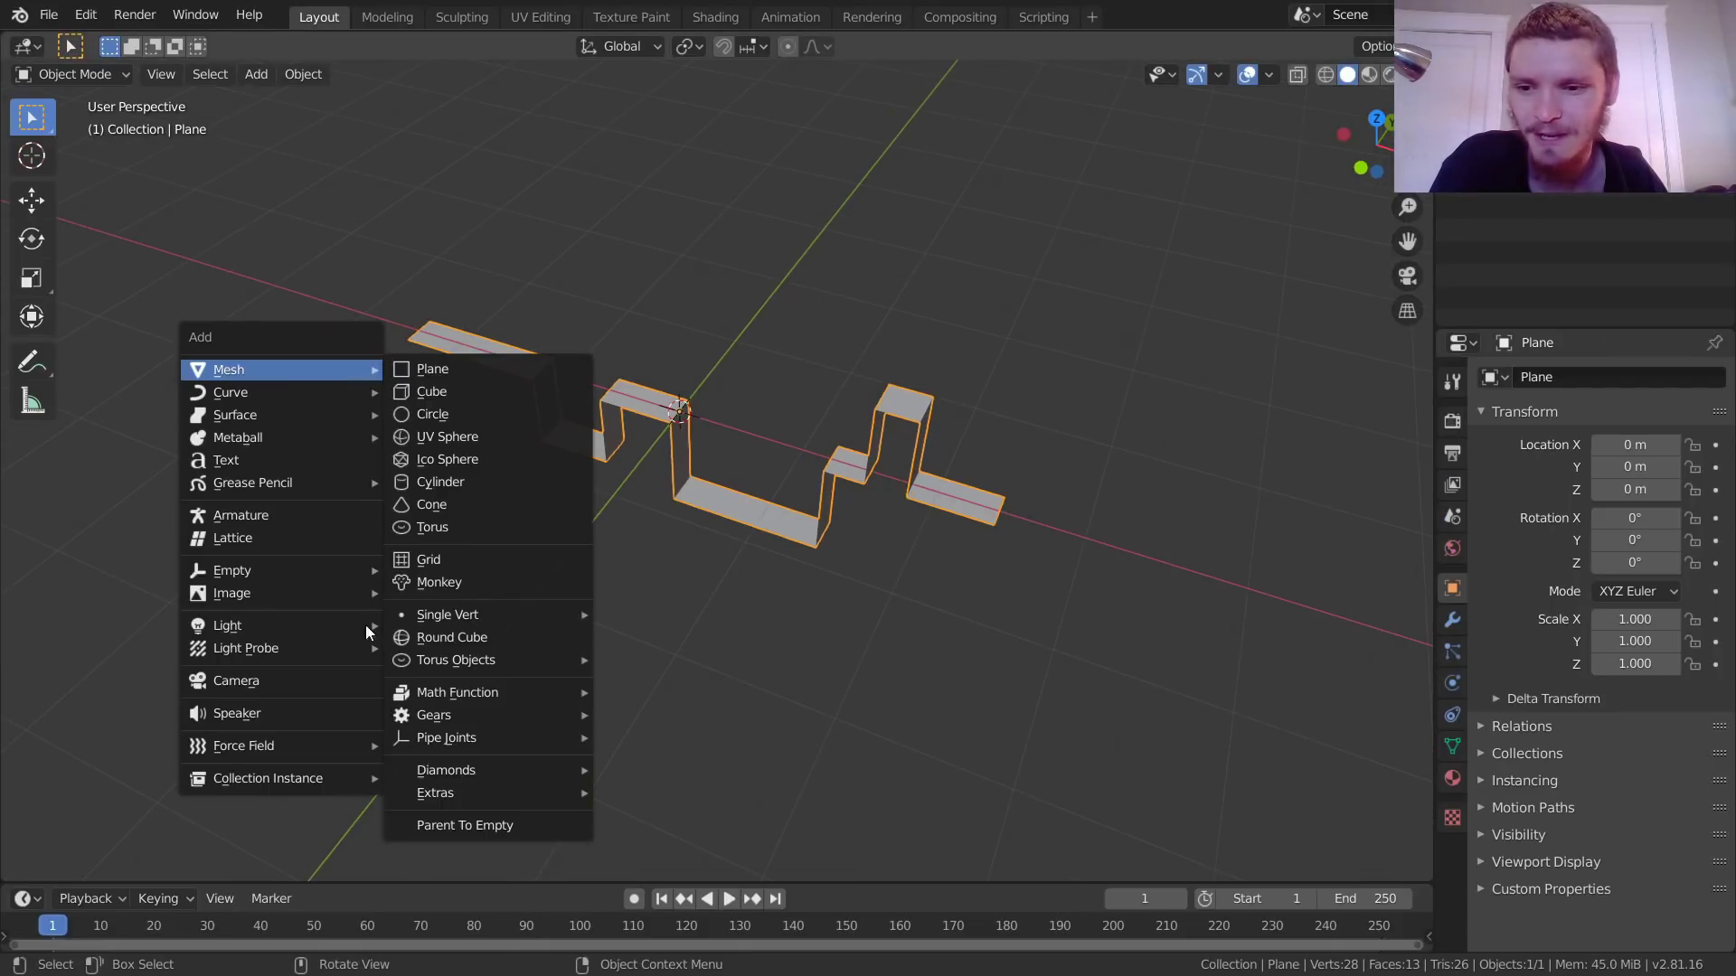
click(278, 689)
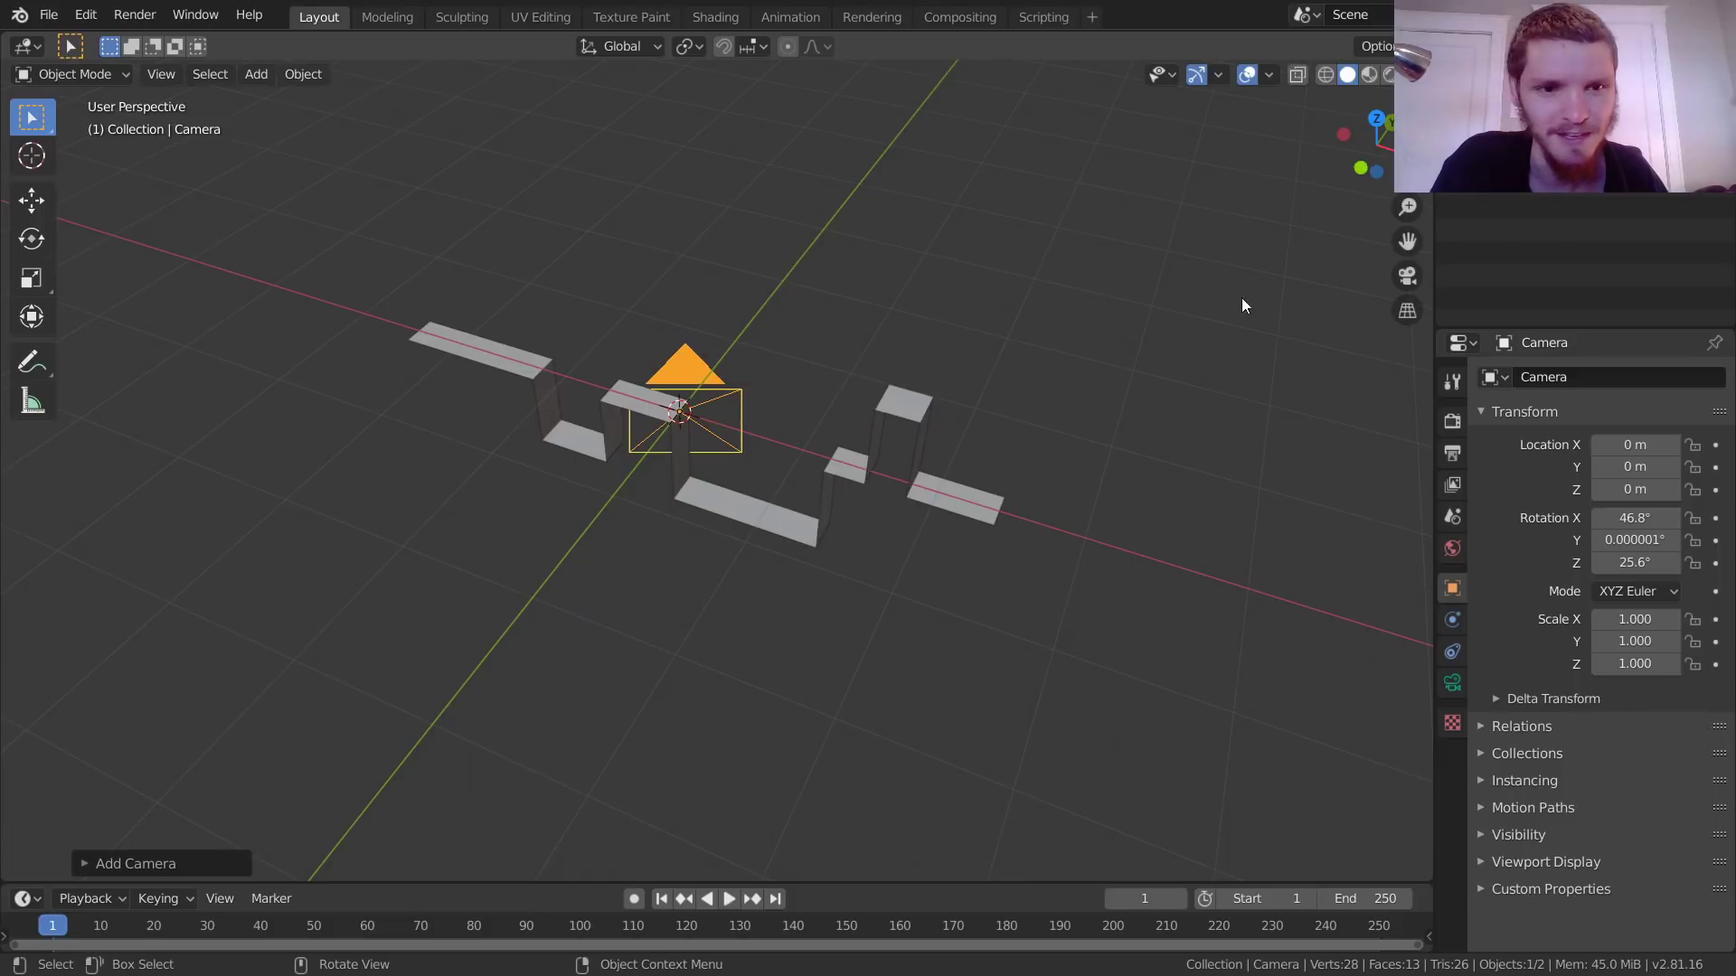
Step: Look through the new camera and enable Lock Camera to View
key(n)
click(1180, 291)
click(1160, 276)
click(1422, 206)
click(1391, 377)
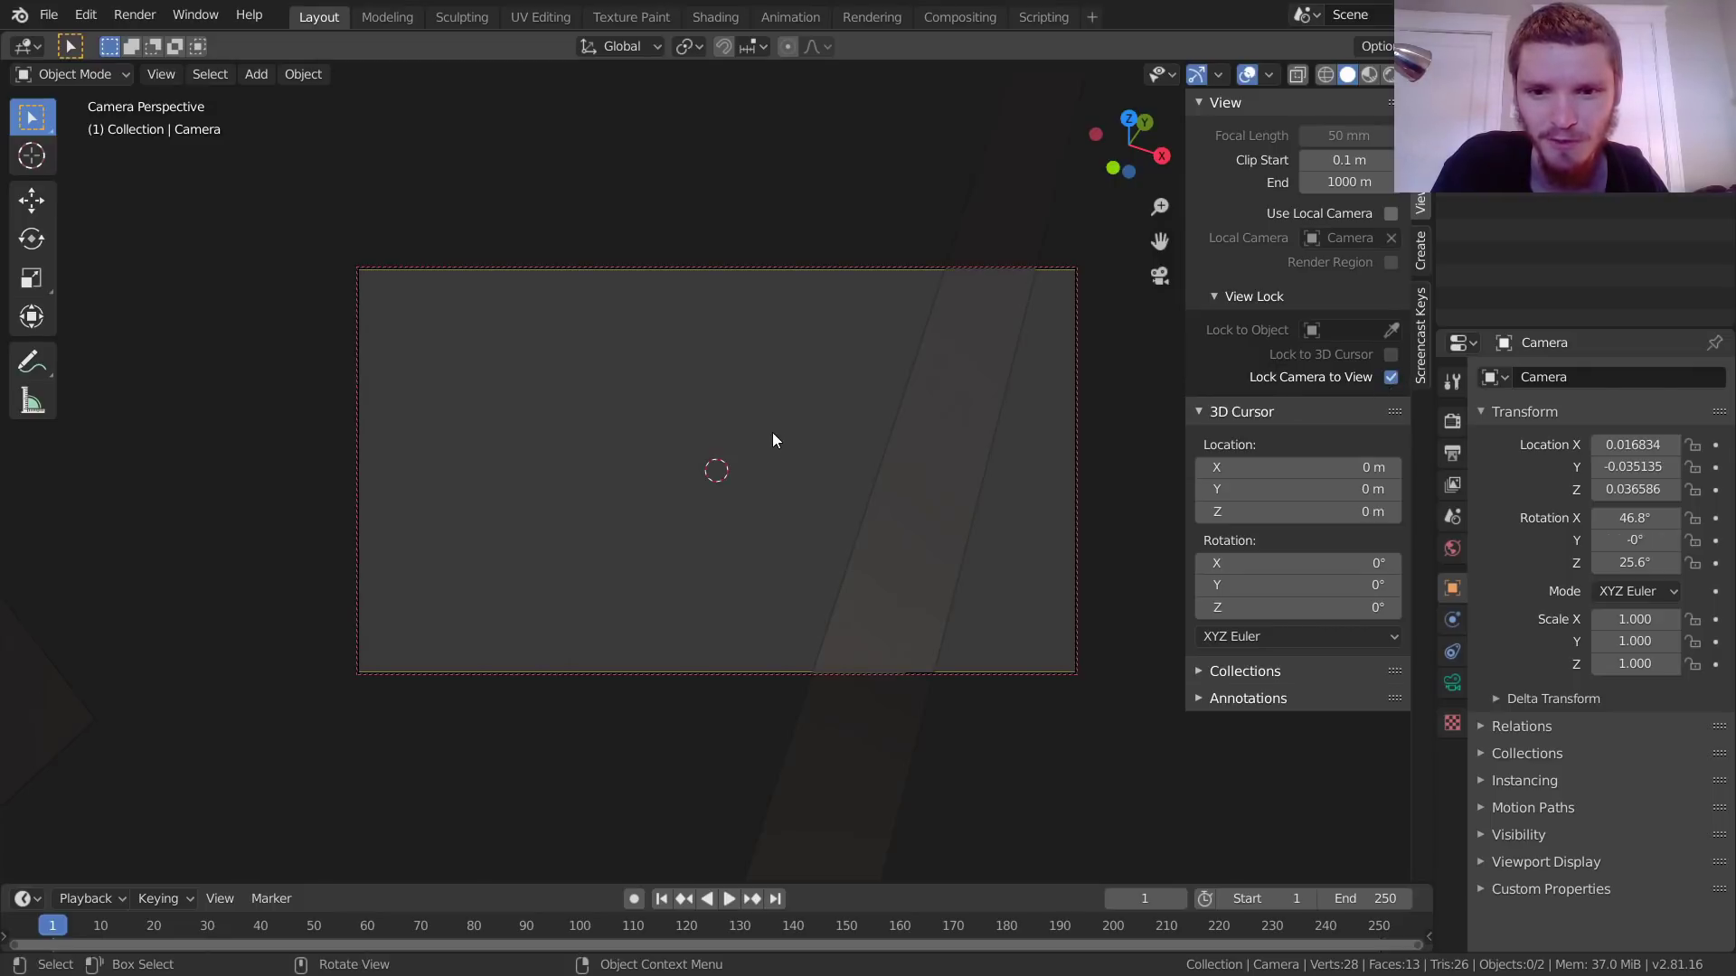
Step: Frame the whole strip from a camera location of about X 5.3 m, Y -4.2 m, Z 4.2 m, and disable Lock Camera to View
scroll(773, 443, down, 4)
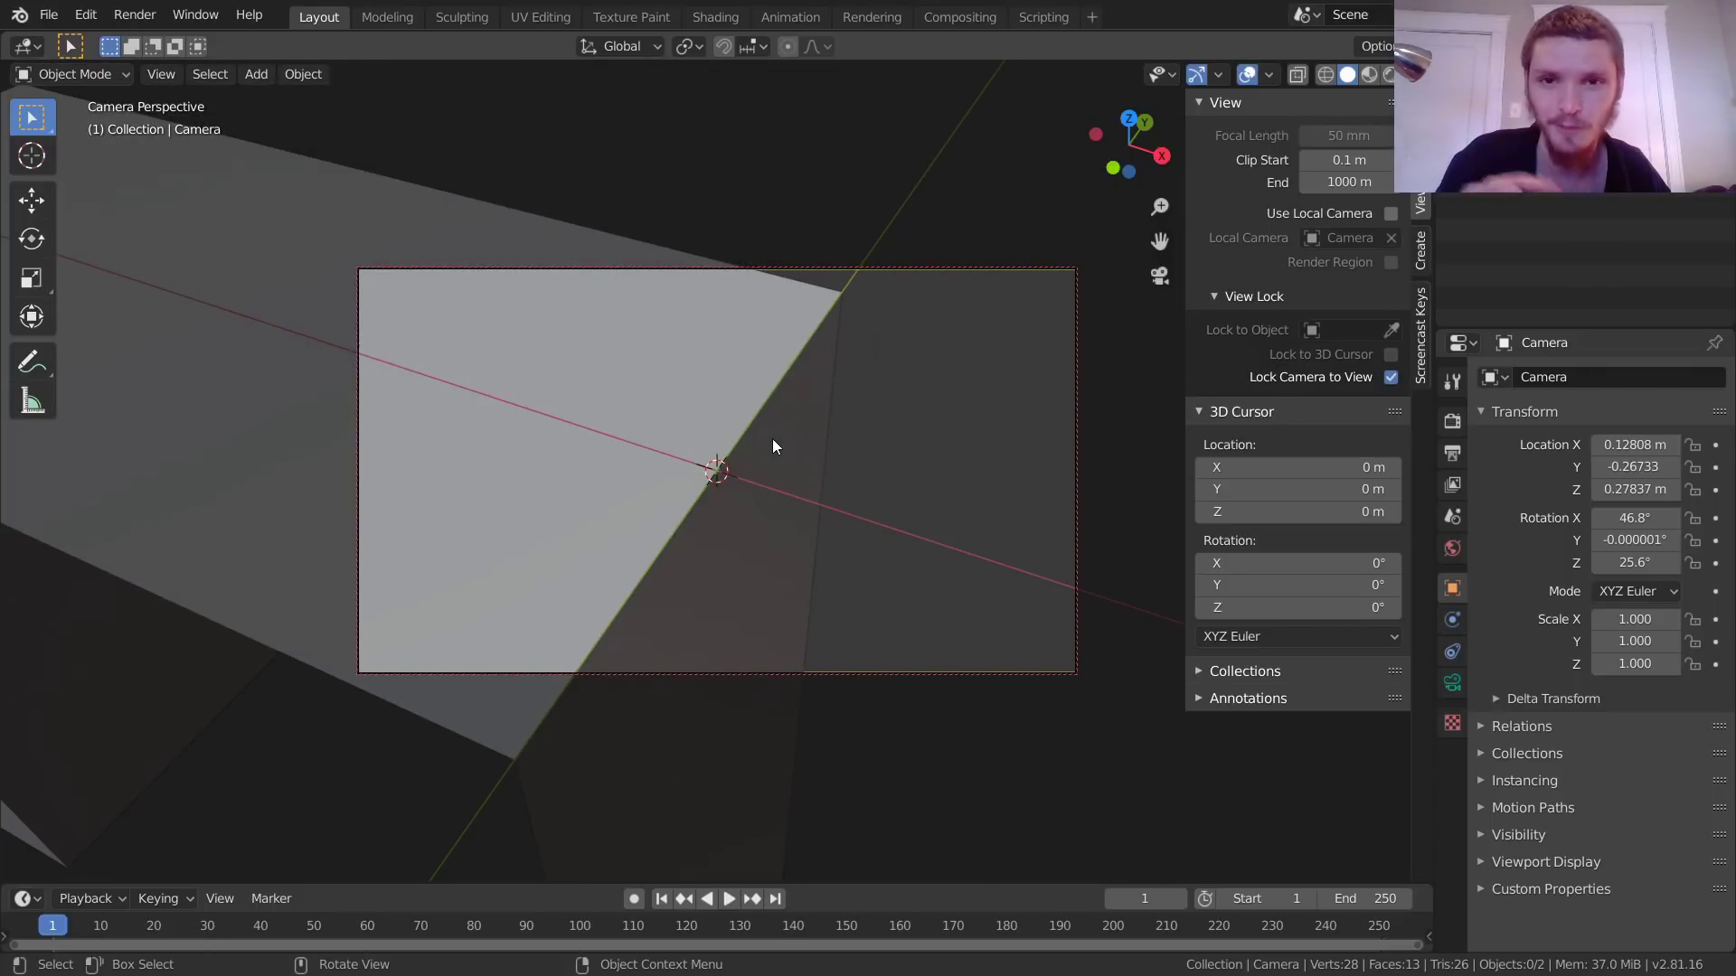
scroll(773, 443, down, 5)
middle_drag(773, 437, 642, 485)
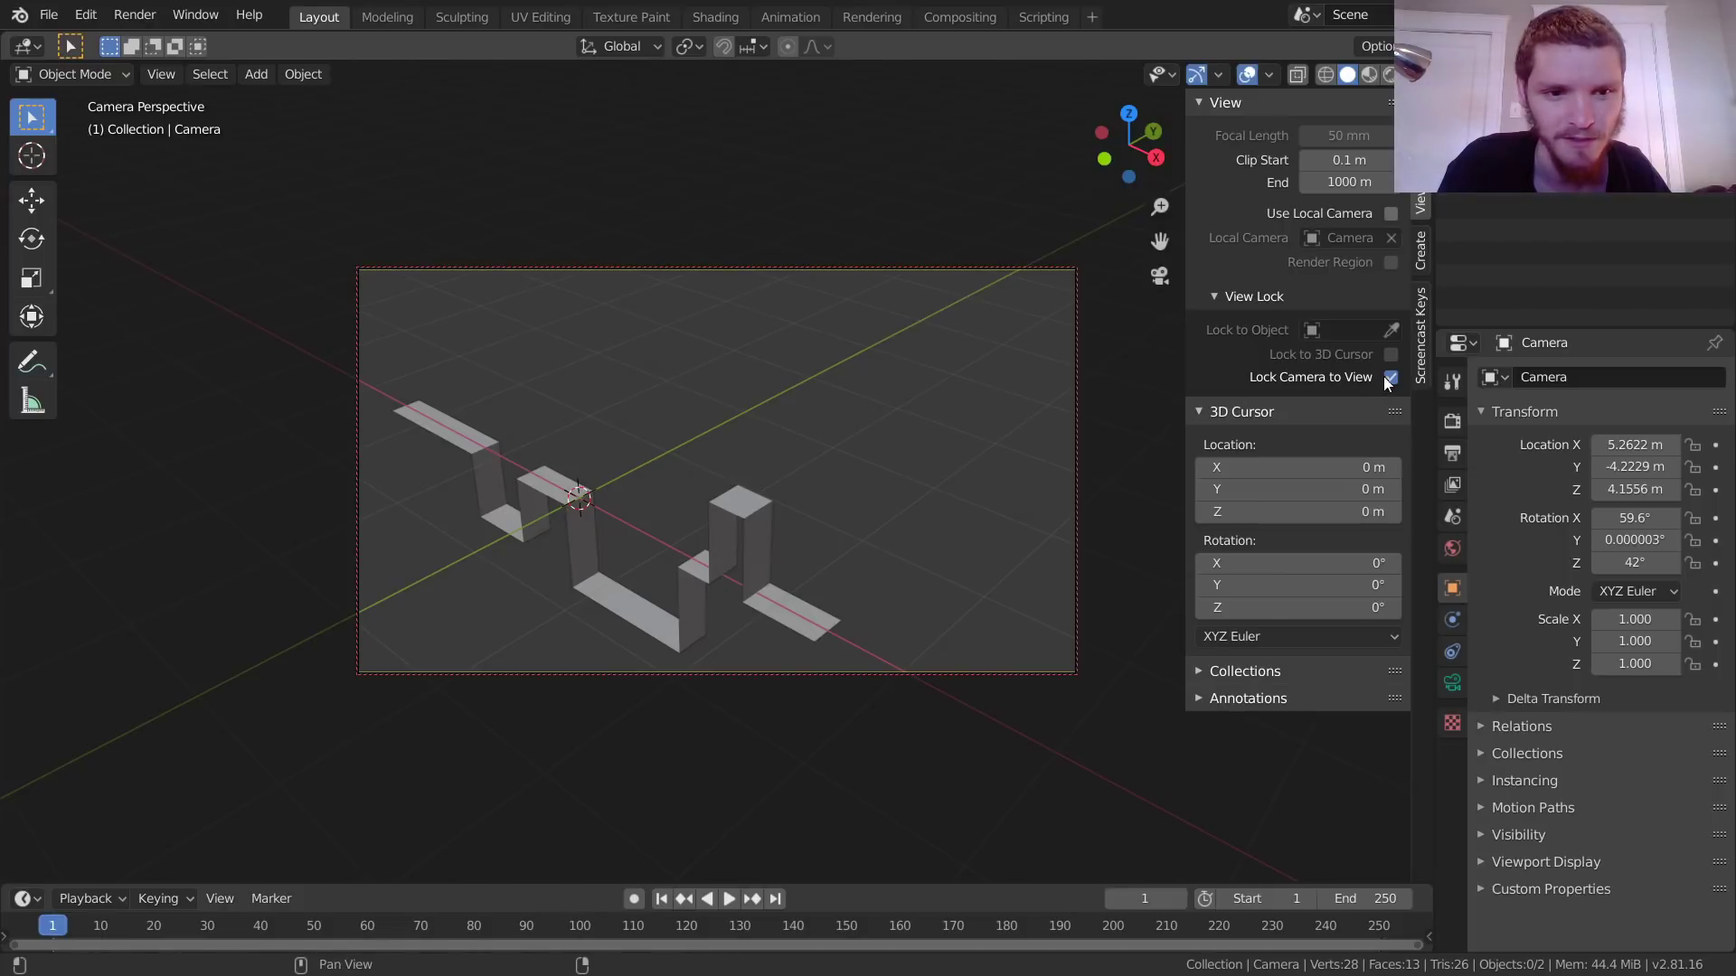
click(1391, 377)
Step: Set the viewport to rendered shading and render a test image of the strip through the camera
mouse_move(600, 484)
middle_down()
mouse_move(705, 515)
mouse_move(618, 535)
middle_up()
click(1393, 75)
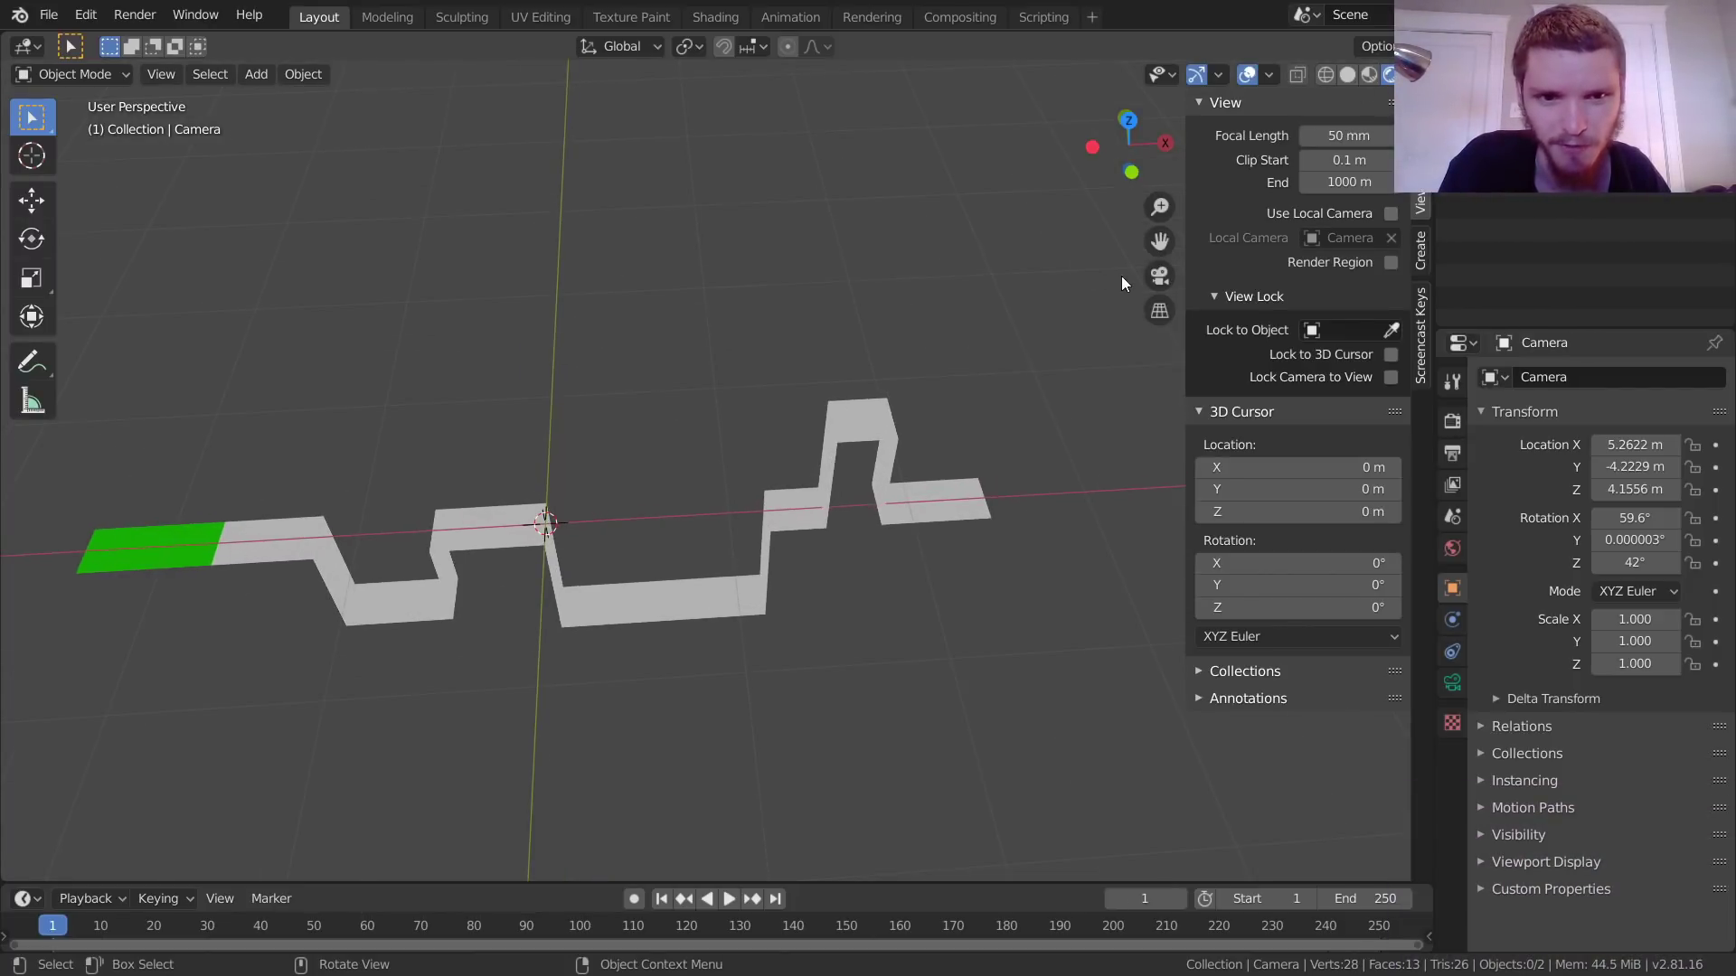
click(1160, 276)
scroll(496, 374, up, 3)
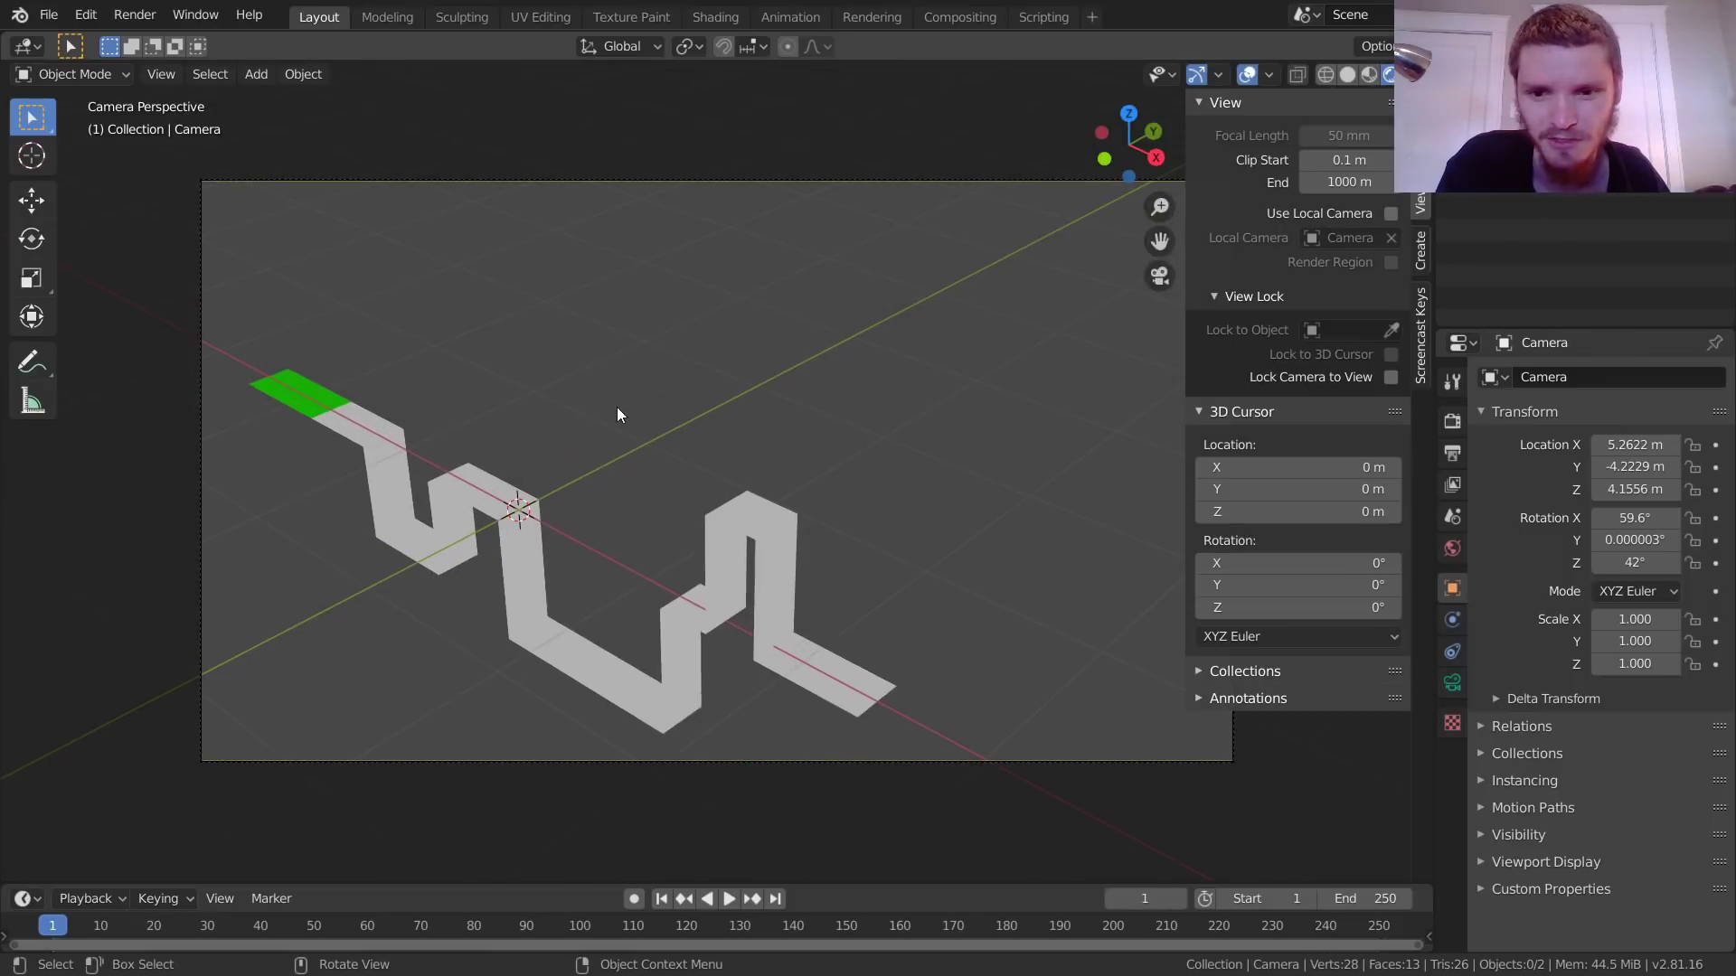
key(F12)
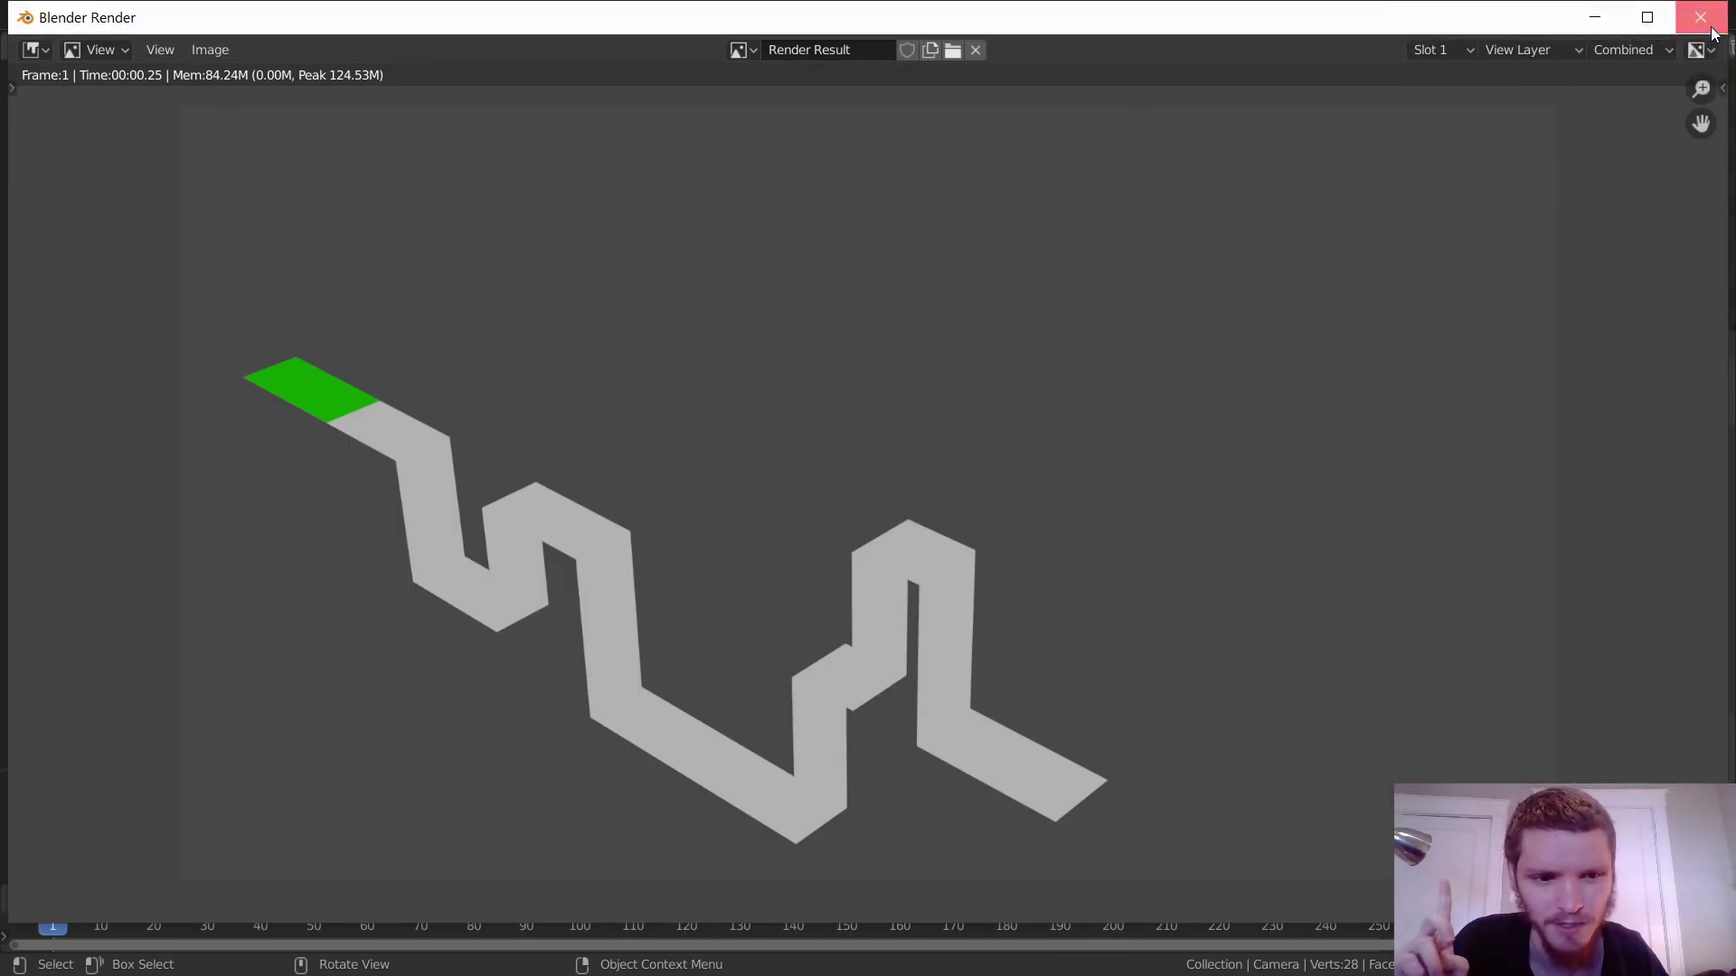
click(1713, 34)
Step: Enable Freestyle with an absolute 1.000 px line thickness and render the strip to inspect its outlines
click(1452, 421)
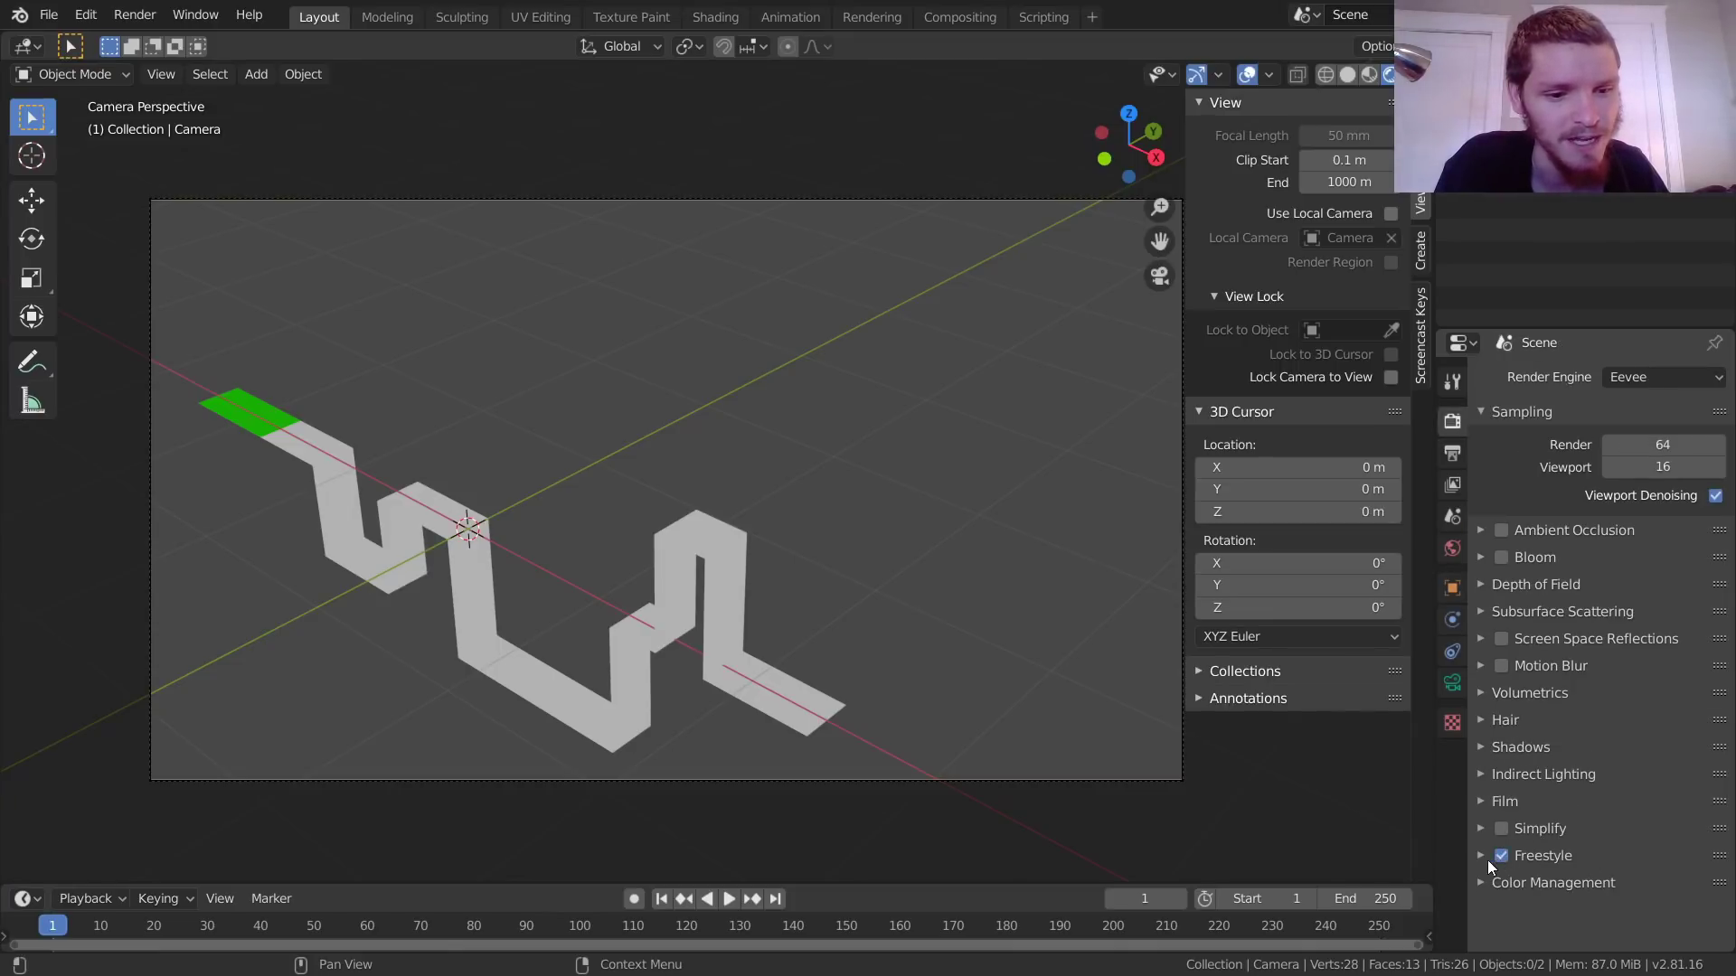
click(1540, 863)
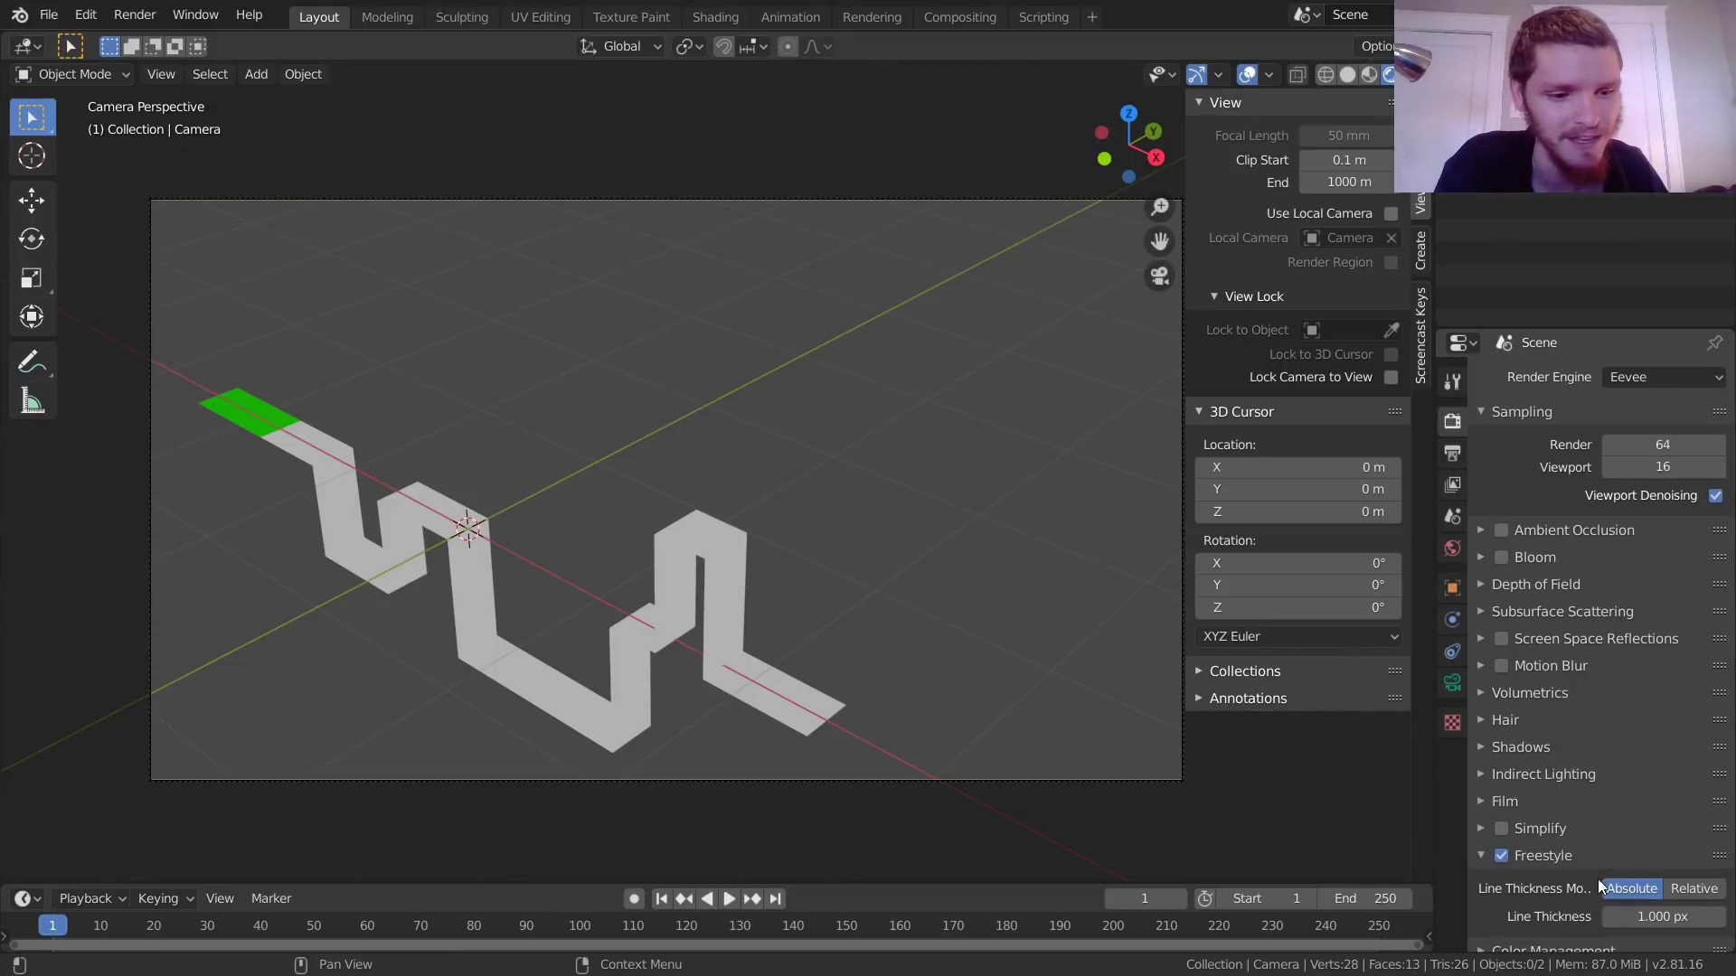
key(F12)
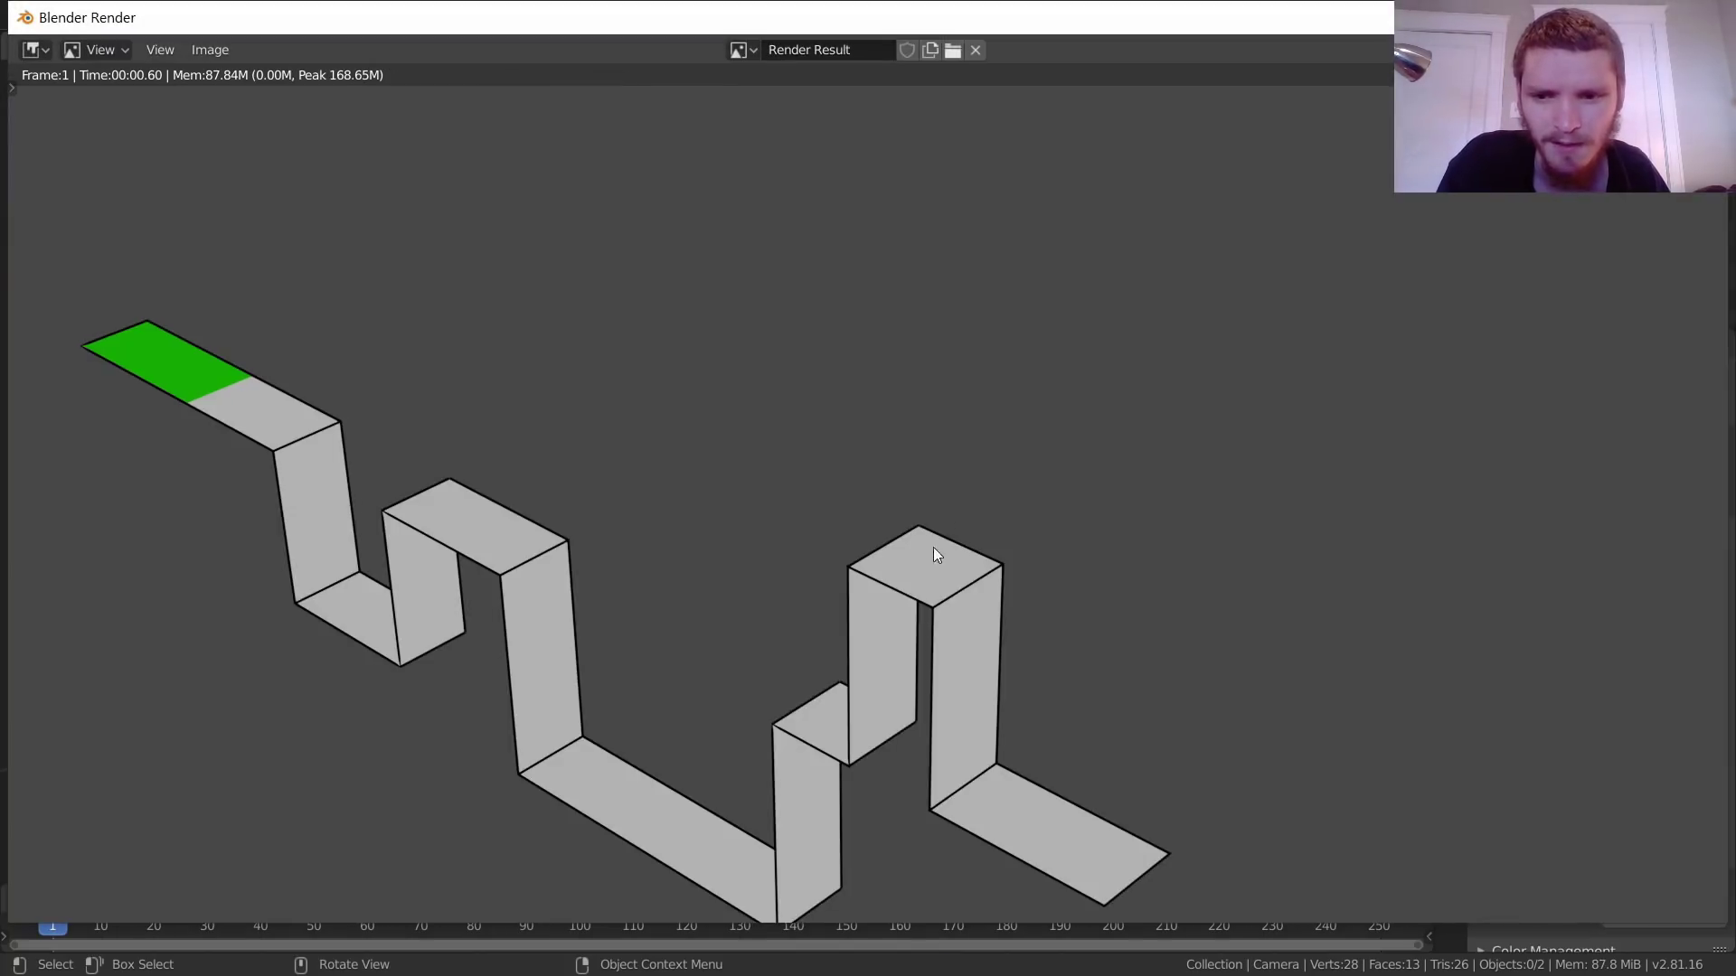
scroll(618, 459, down, 1)
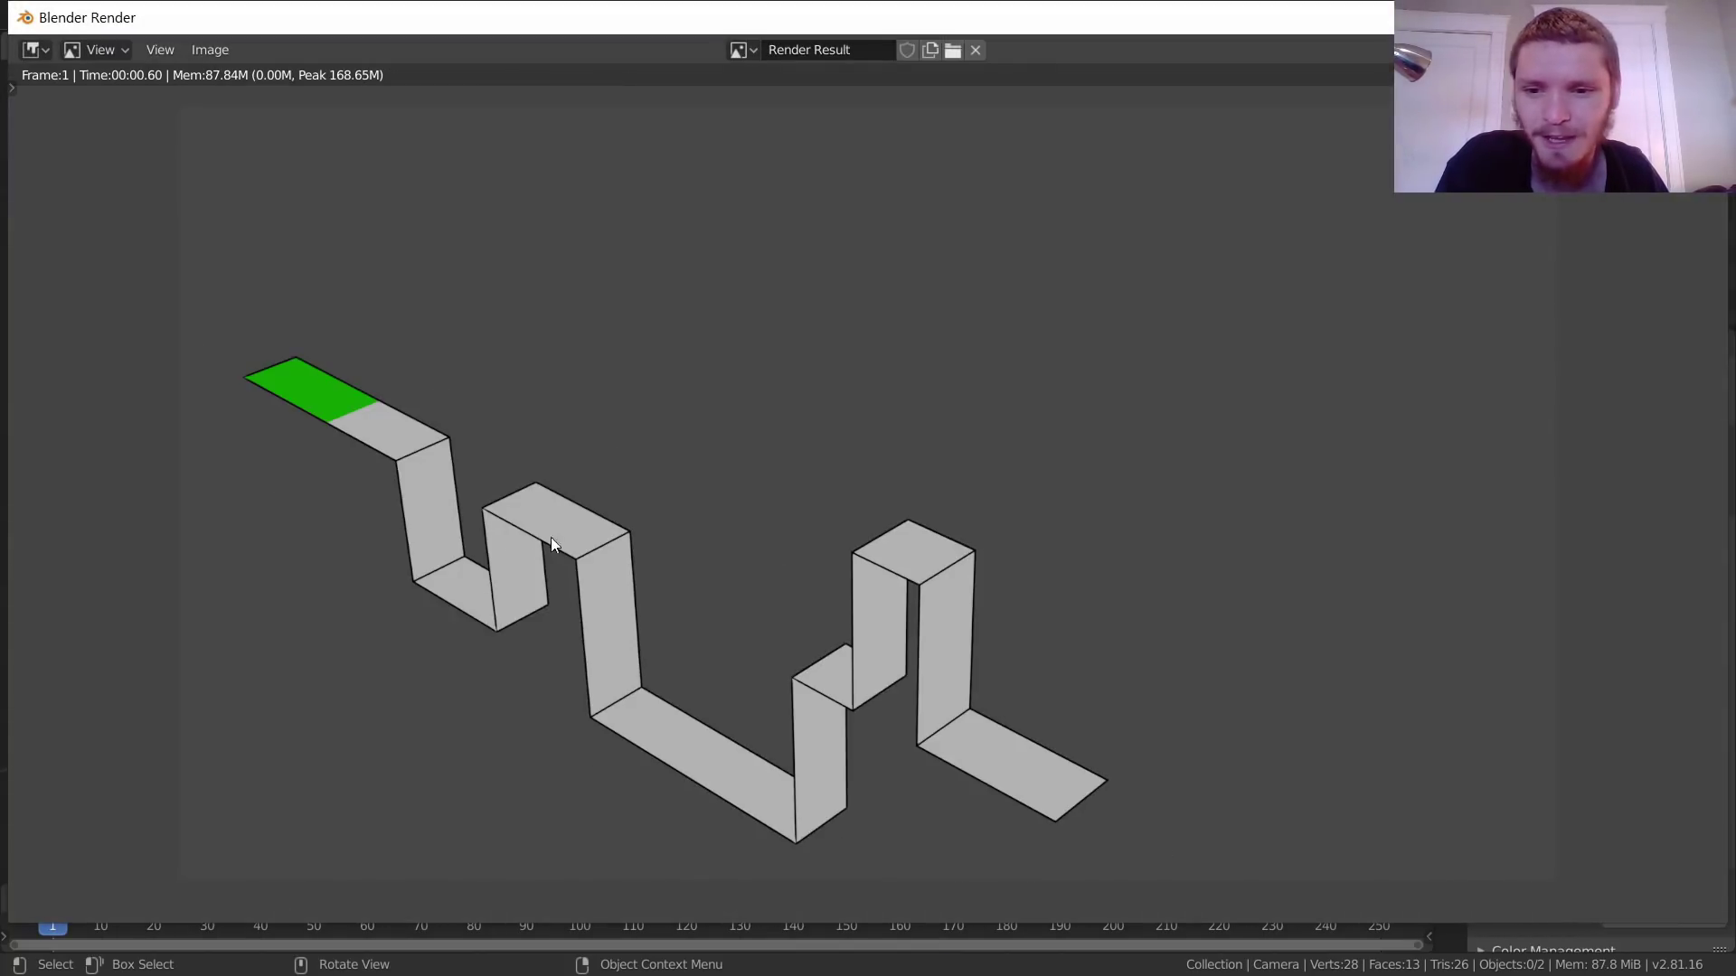
scroll(583, 544, up, 3)
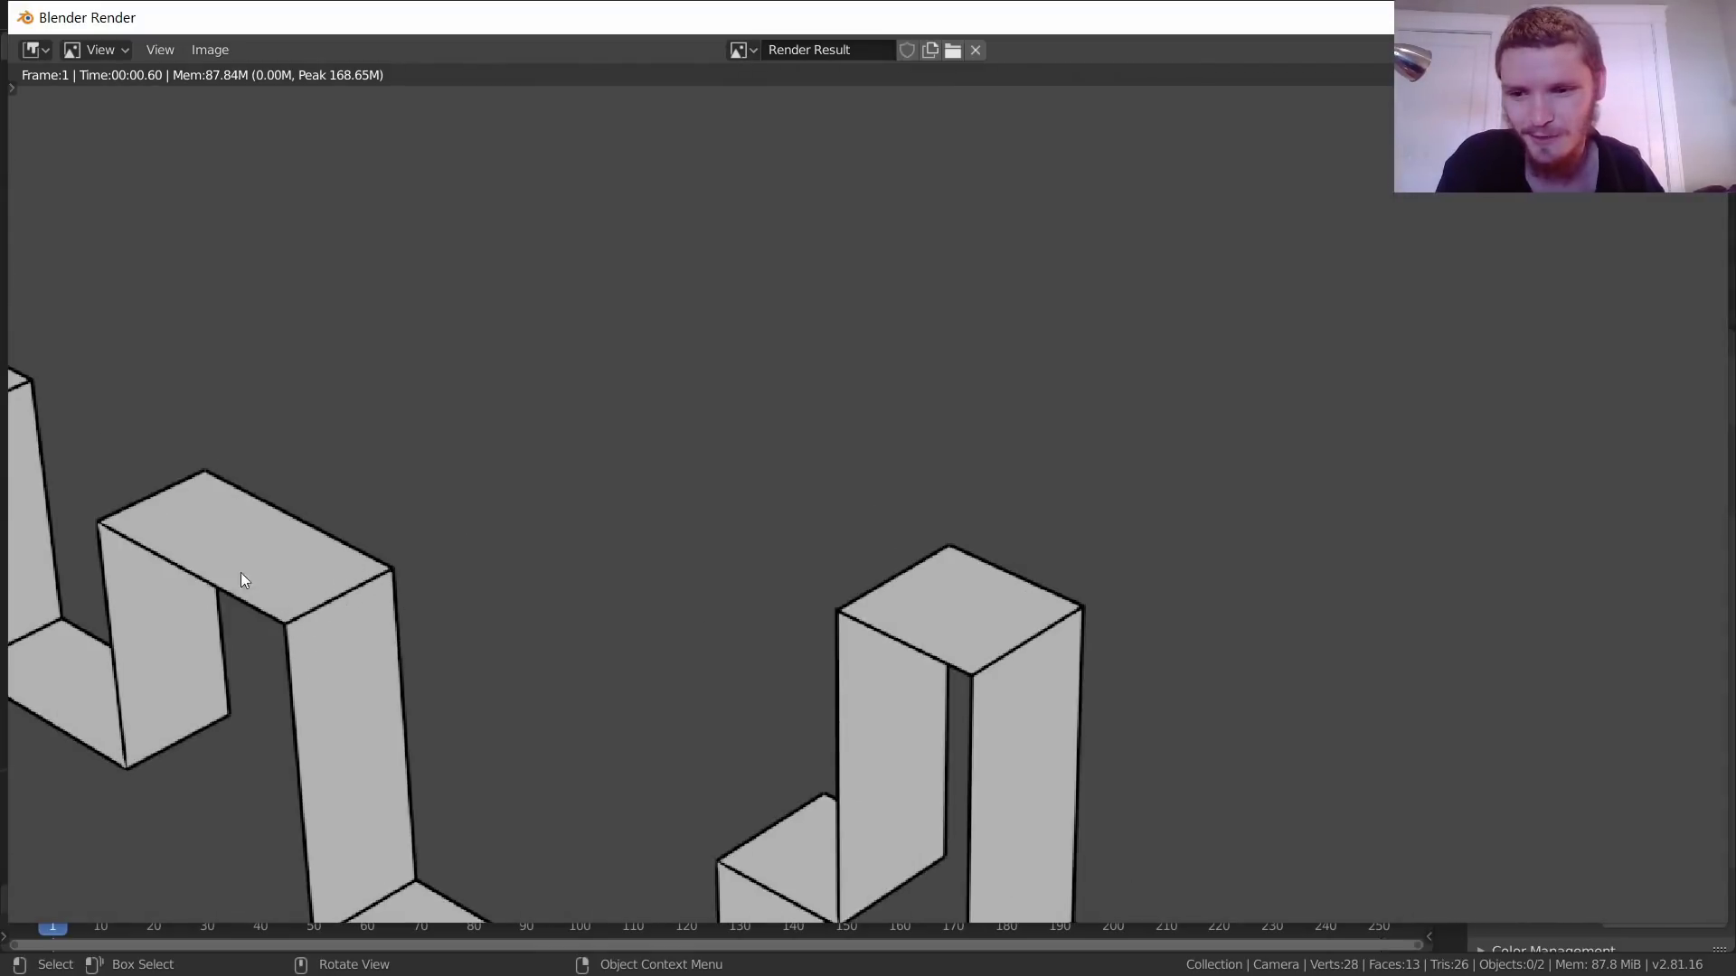
middle_drag(227, 595, 794, 522)
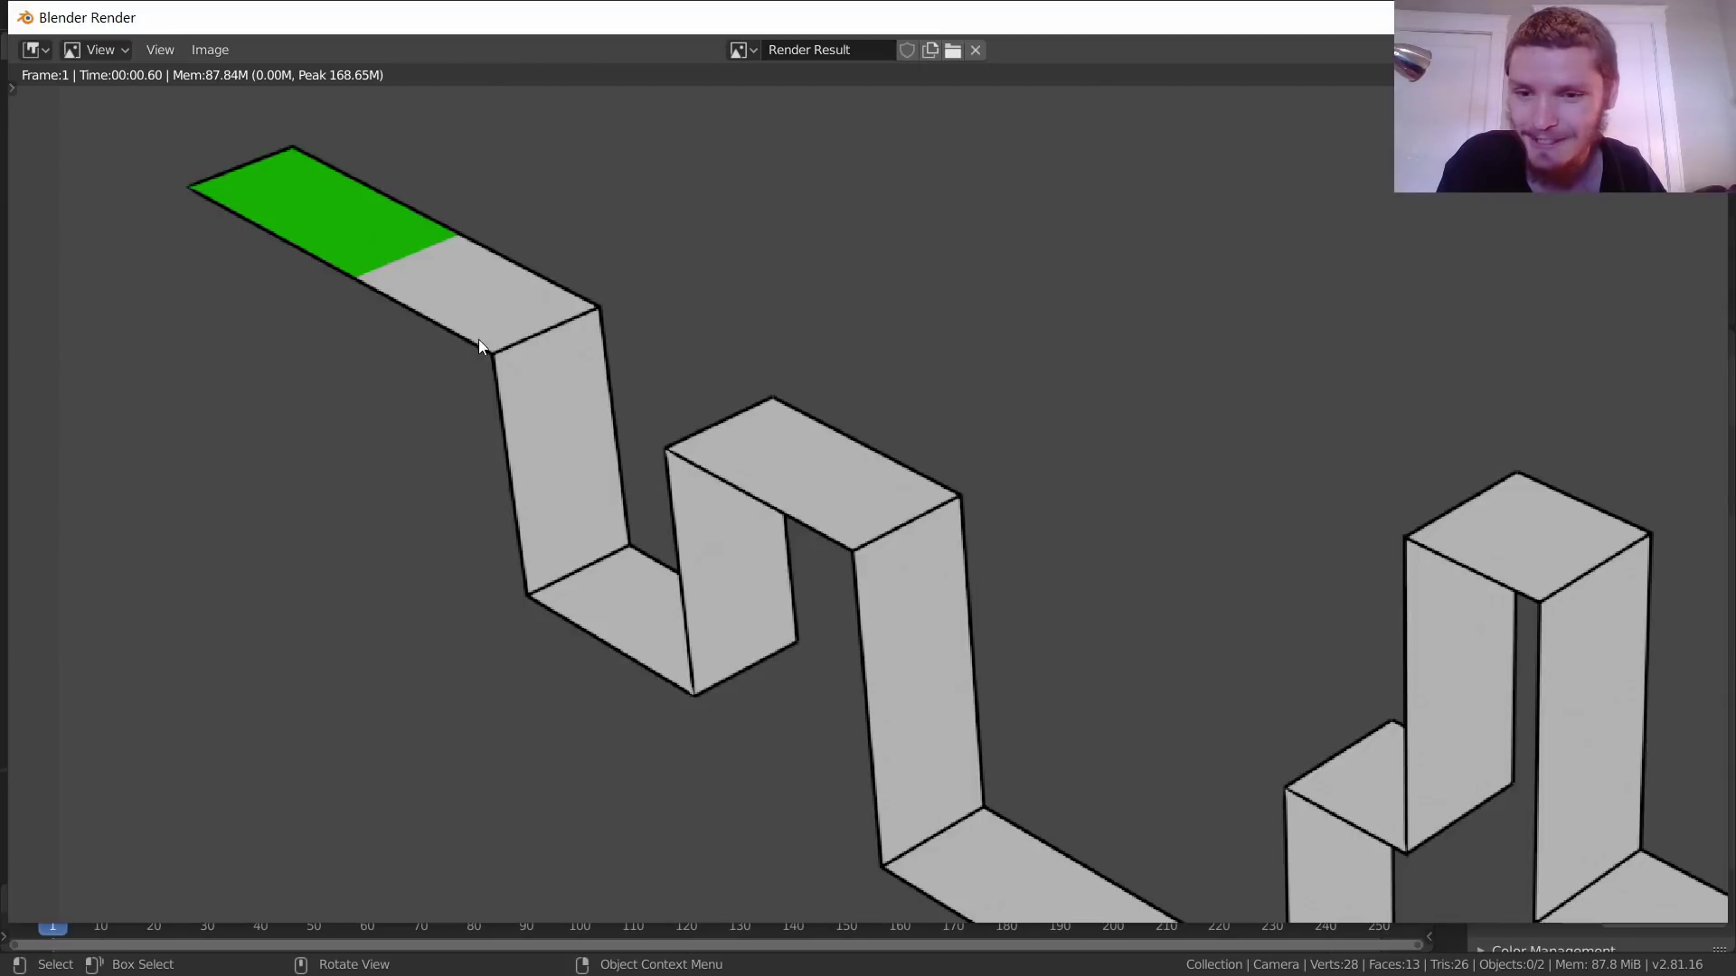
key(Escape)
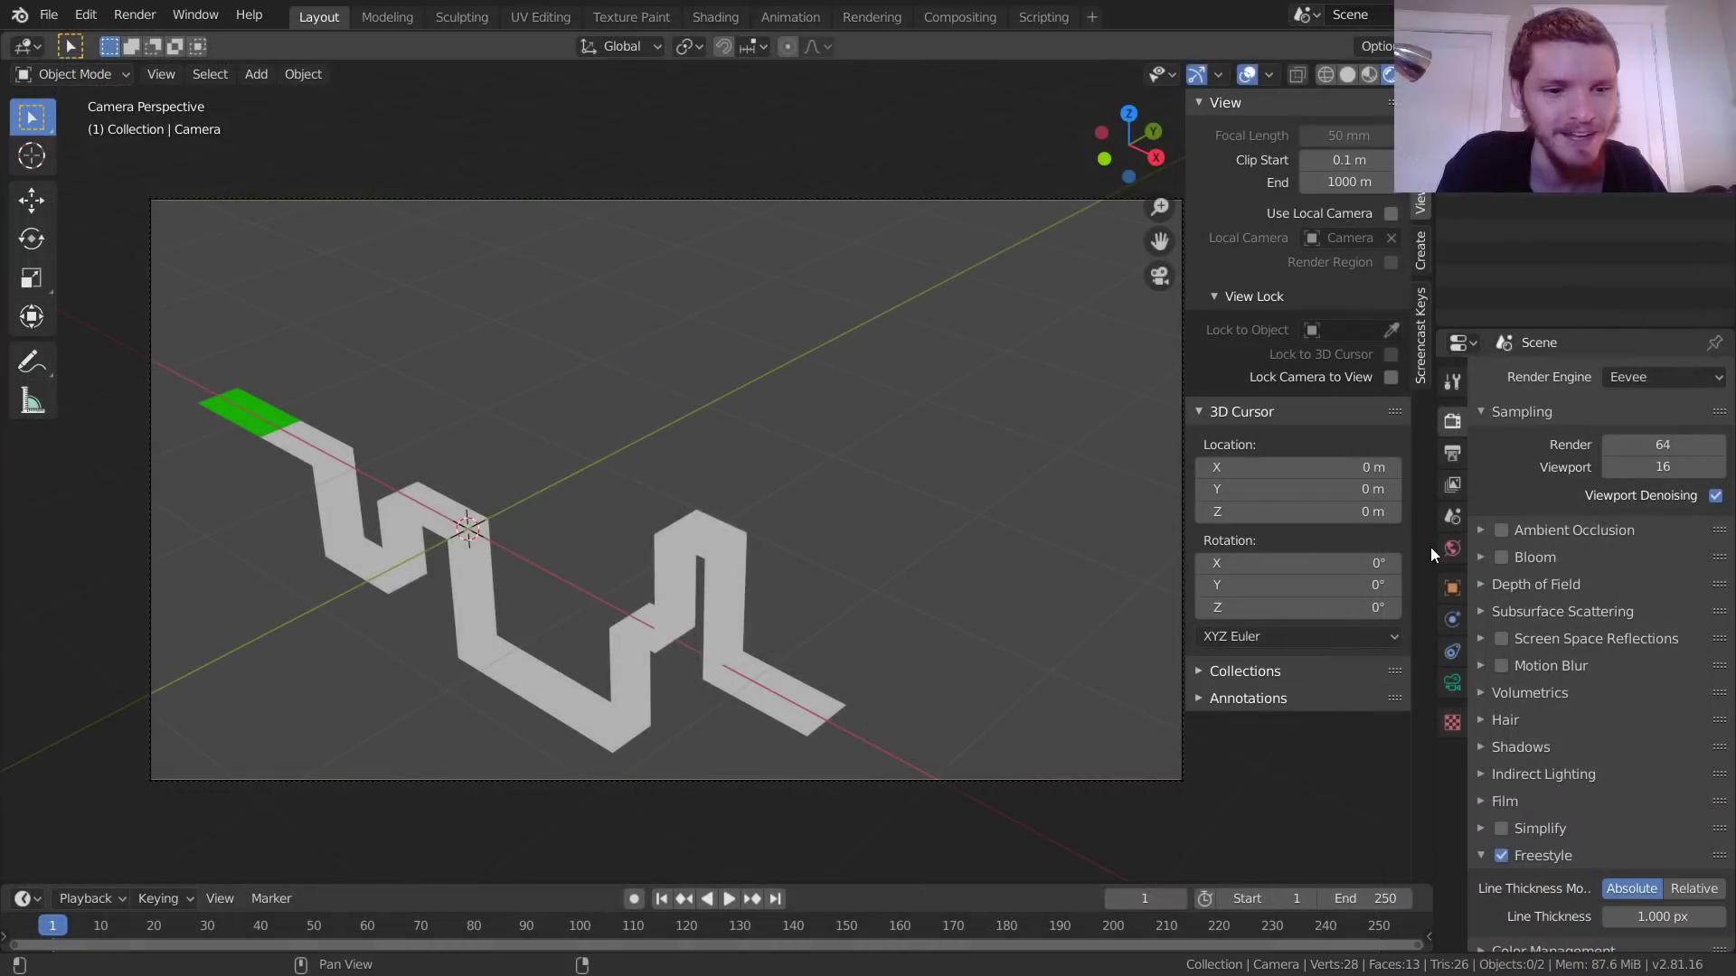
Step: Turn off the Crease edge type in the view layer's Freestyle LineSet and render the strip again to check its outlines
click(1454, 485)
scroll(1560, 620, down, 1)
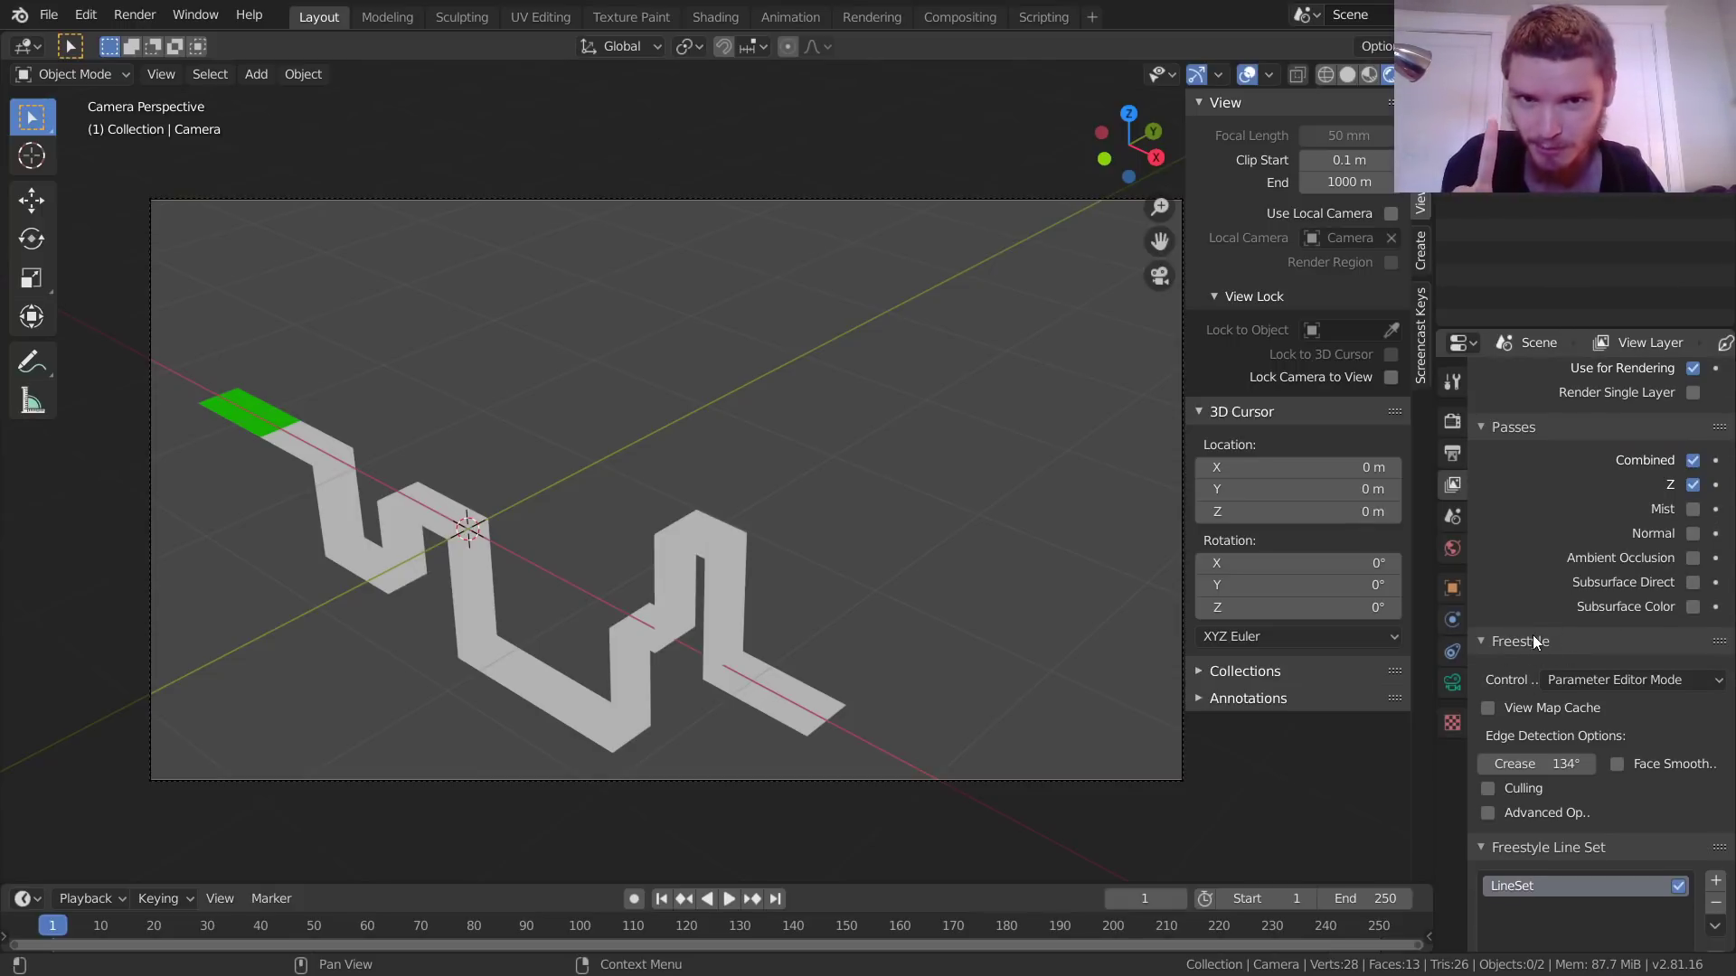
scroll(1563, 611, down, 10)
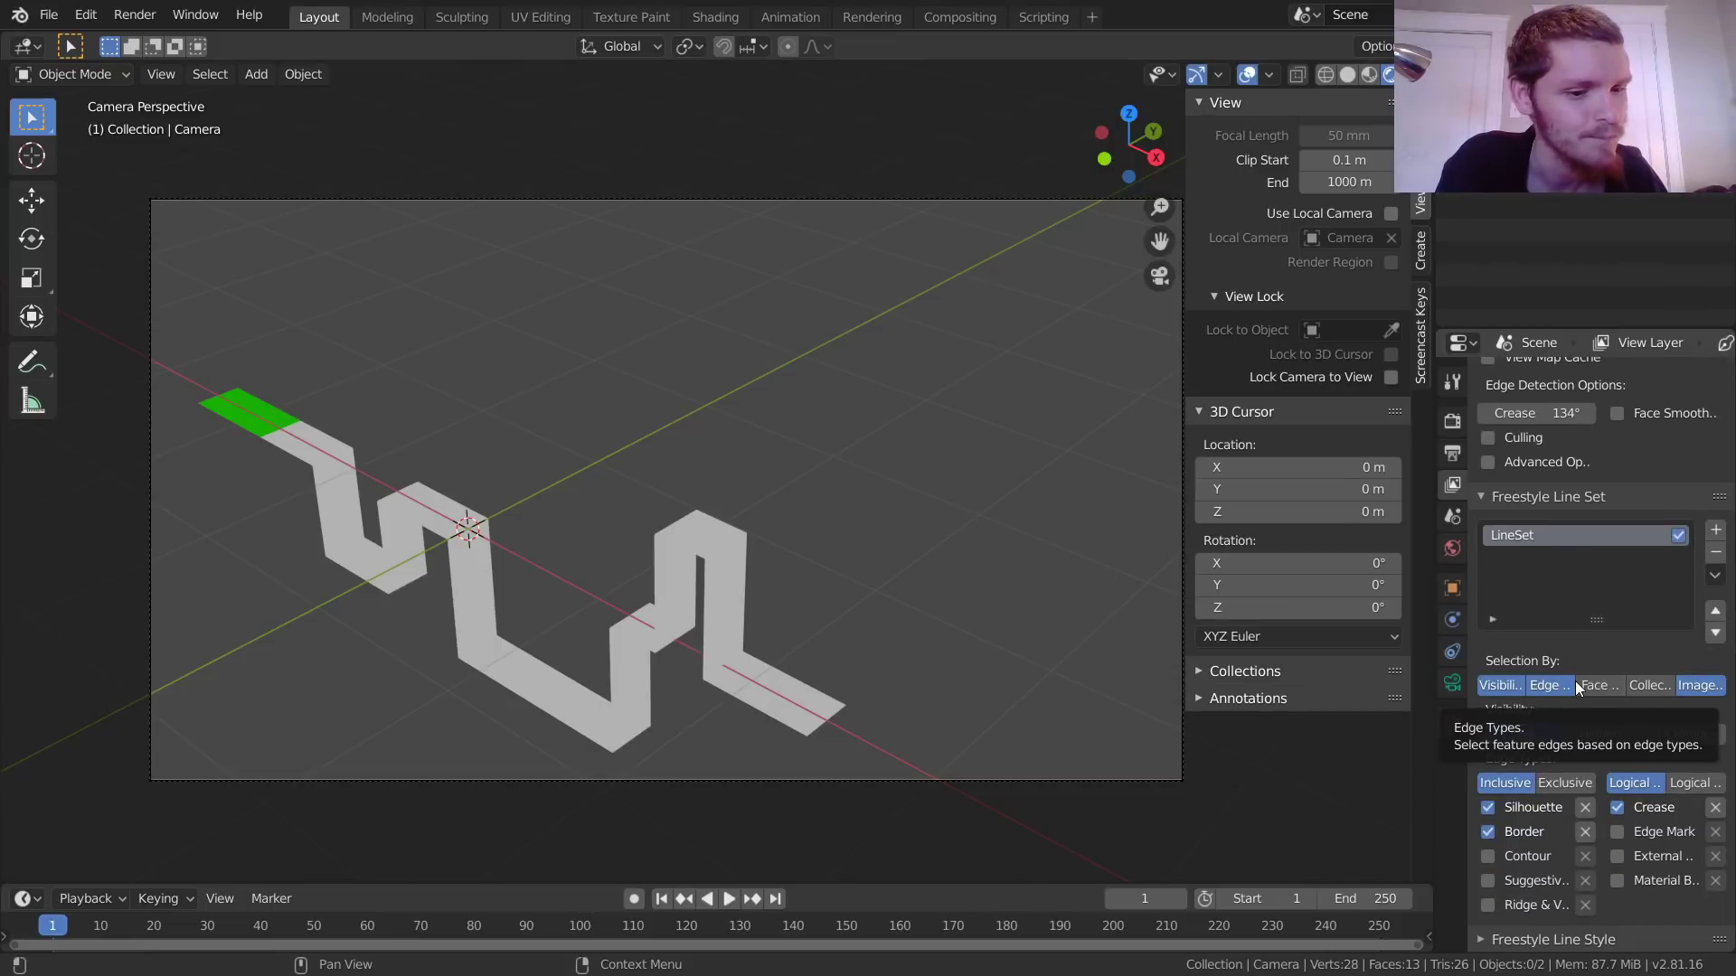
click(1620, 809)
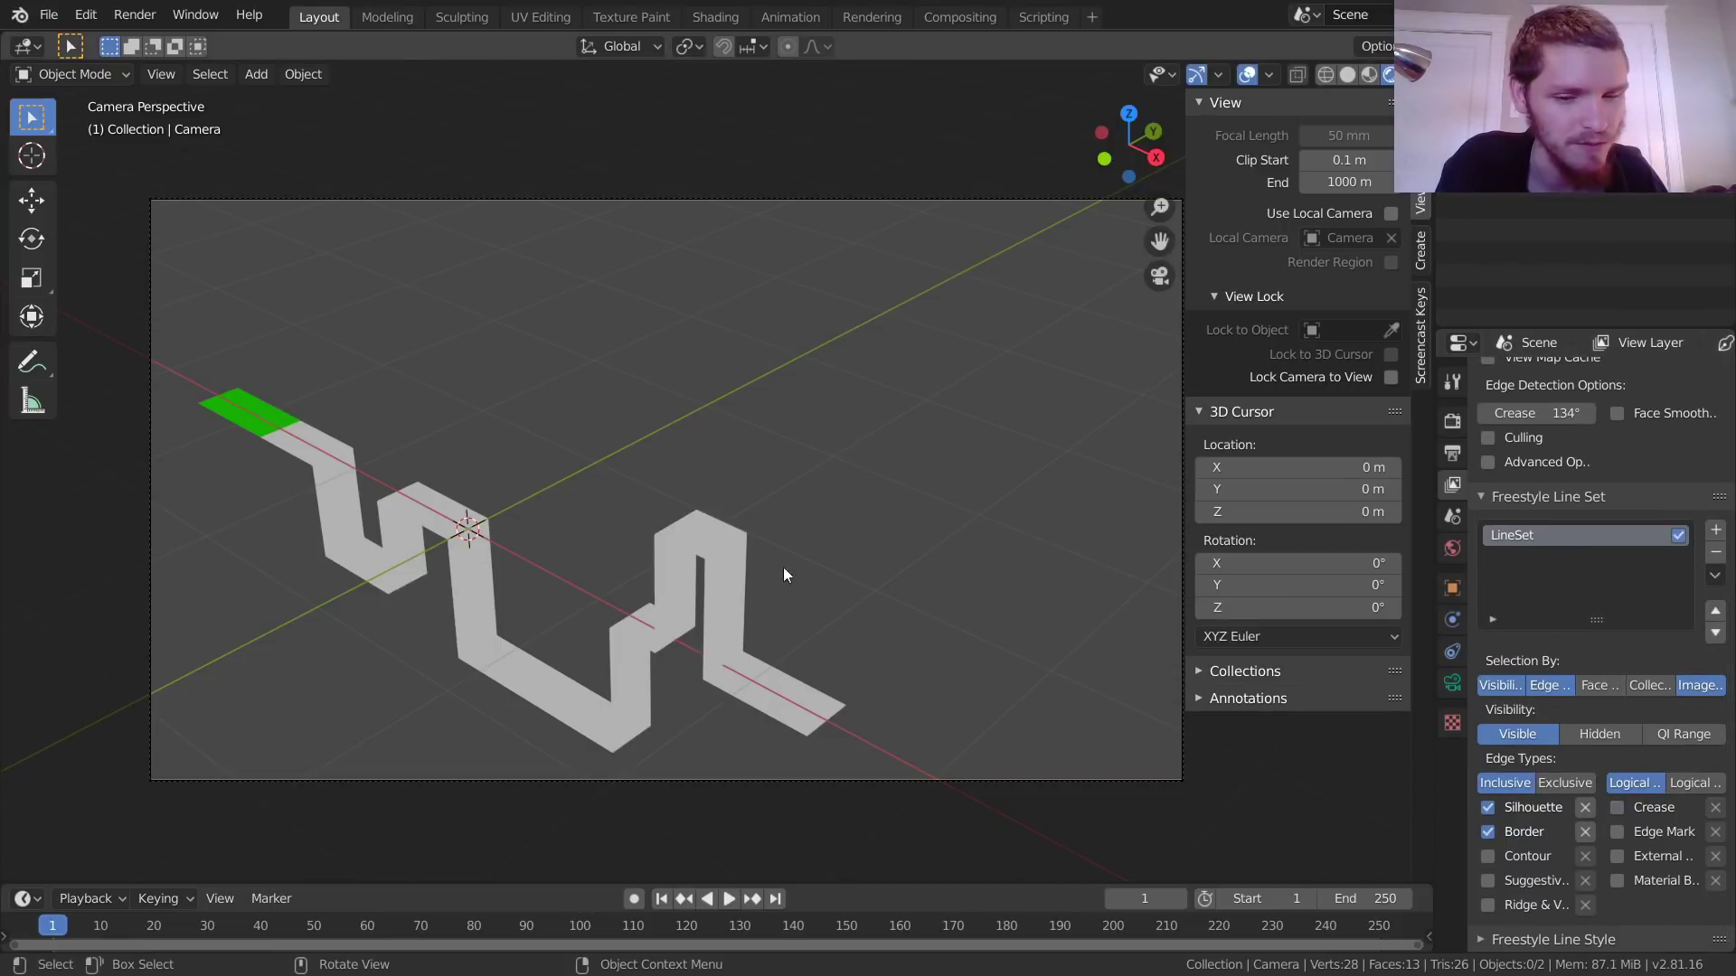
key(F12)
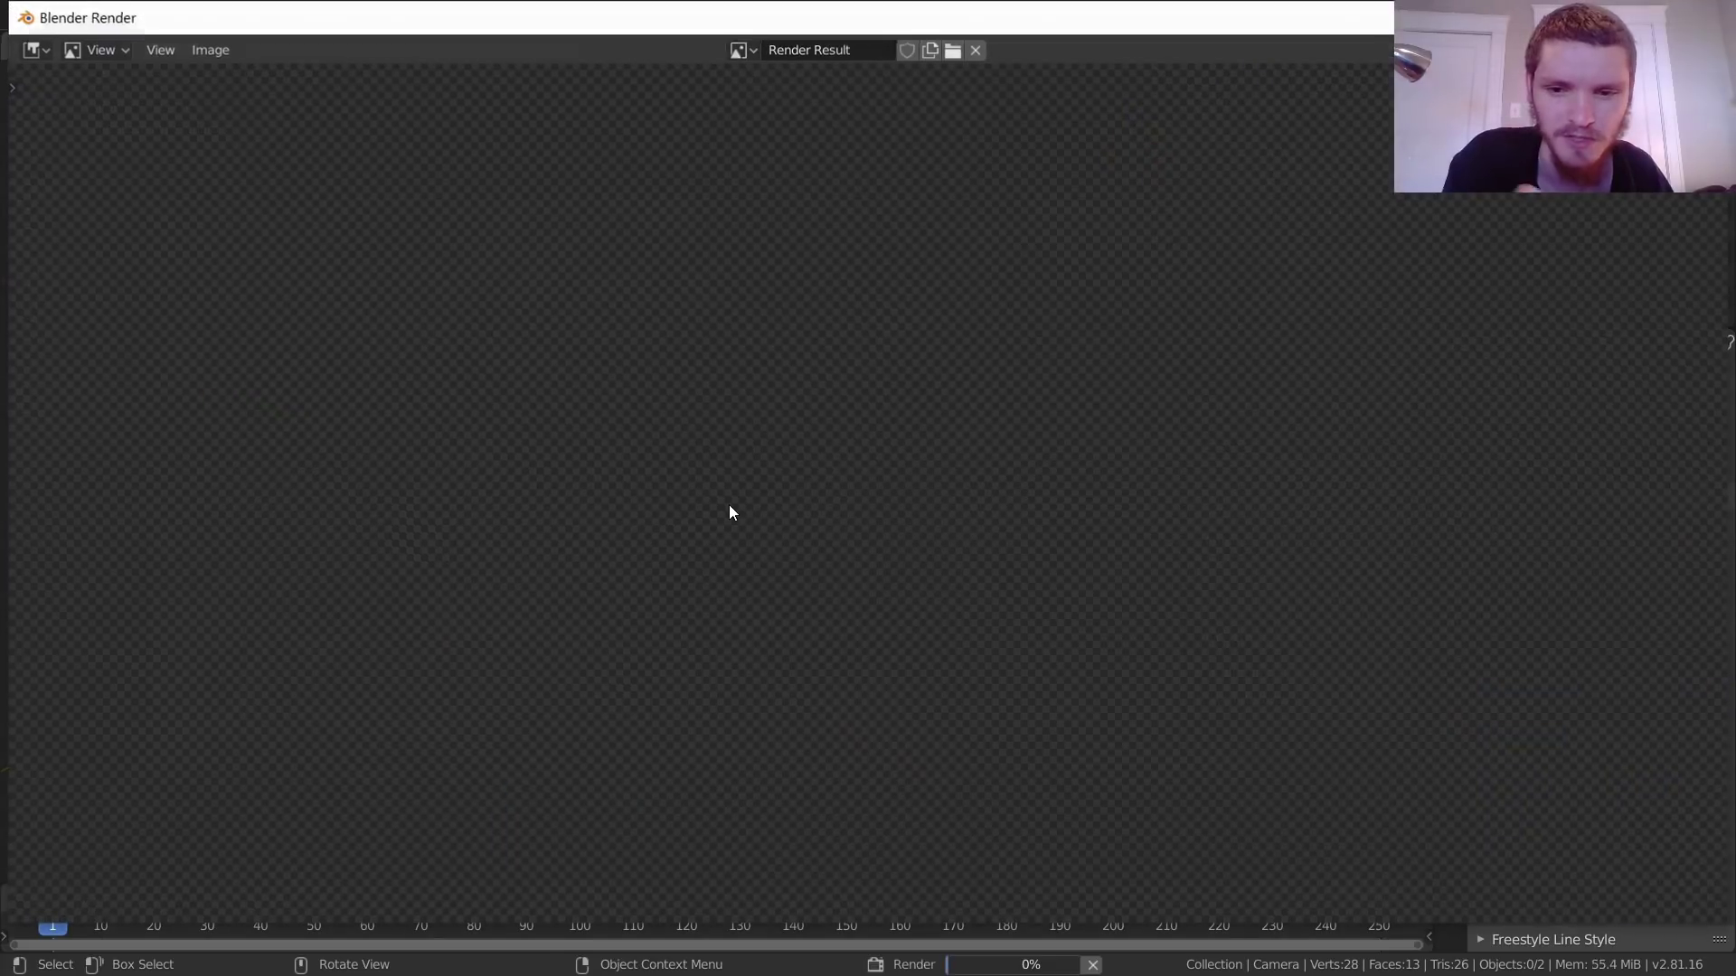
scroll(732, 512, down, 1)
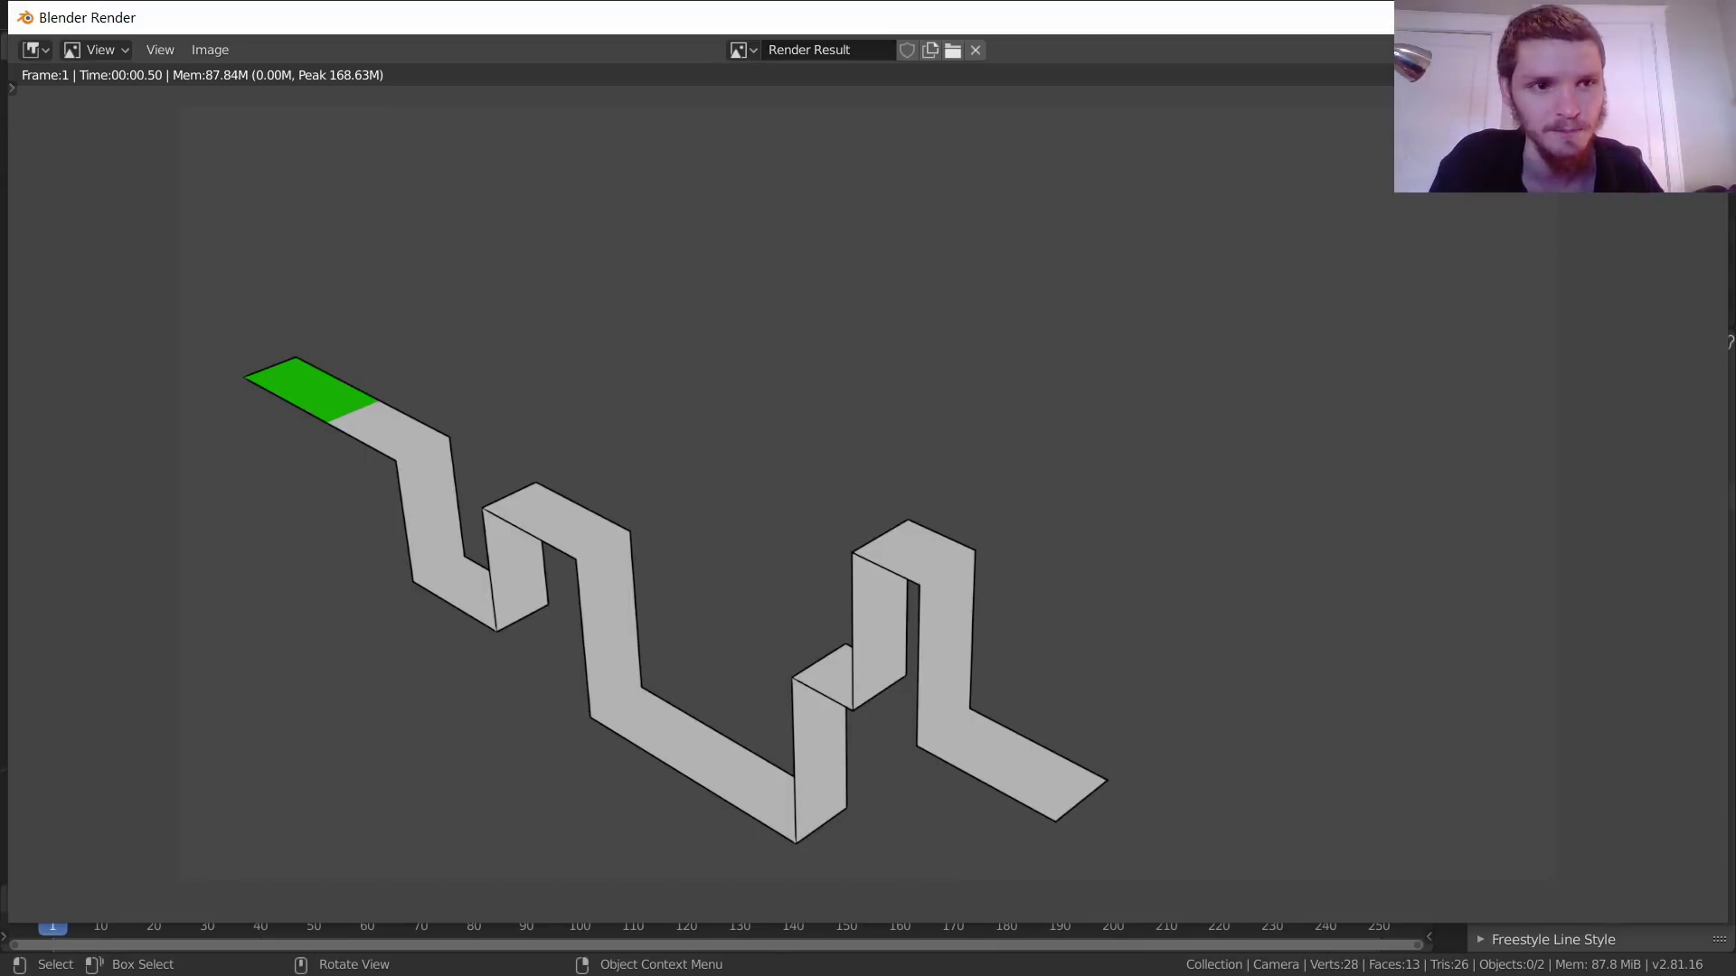
key(Escape)
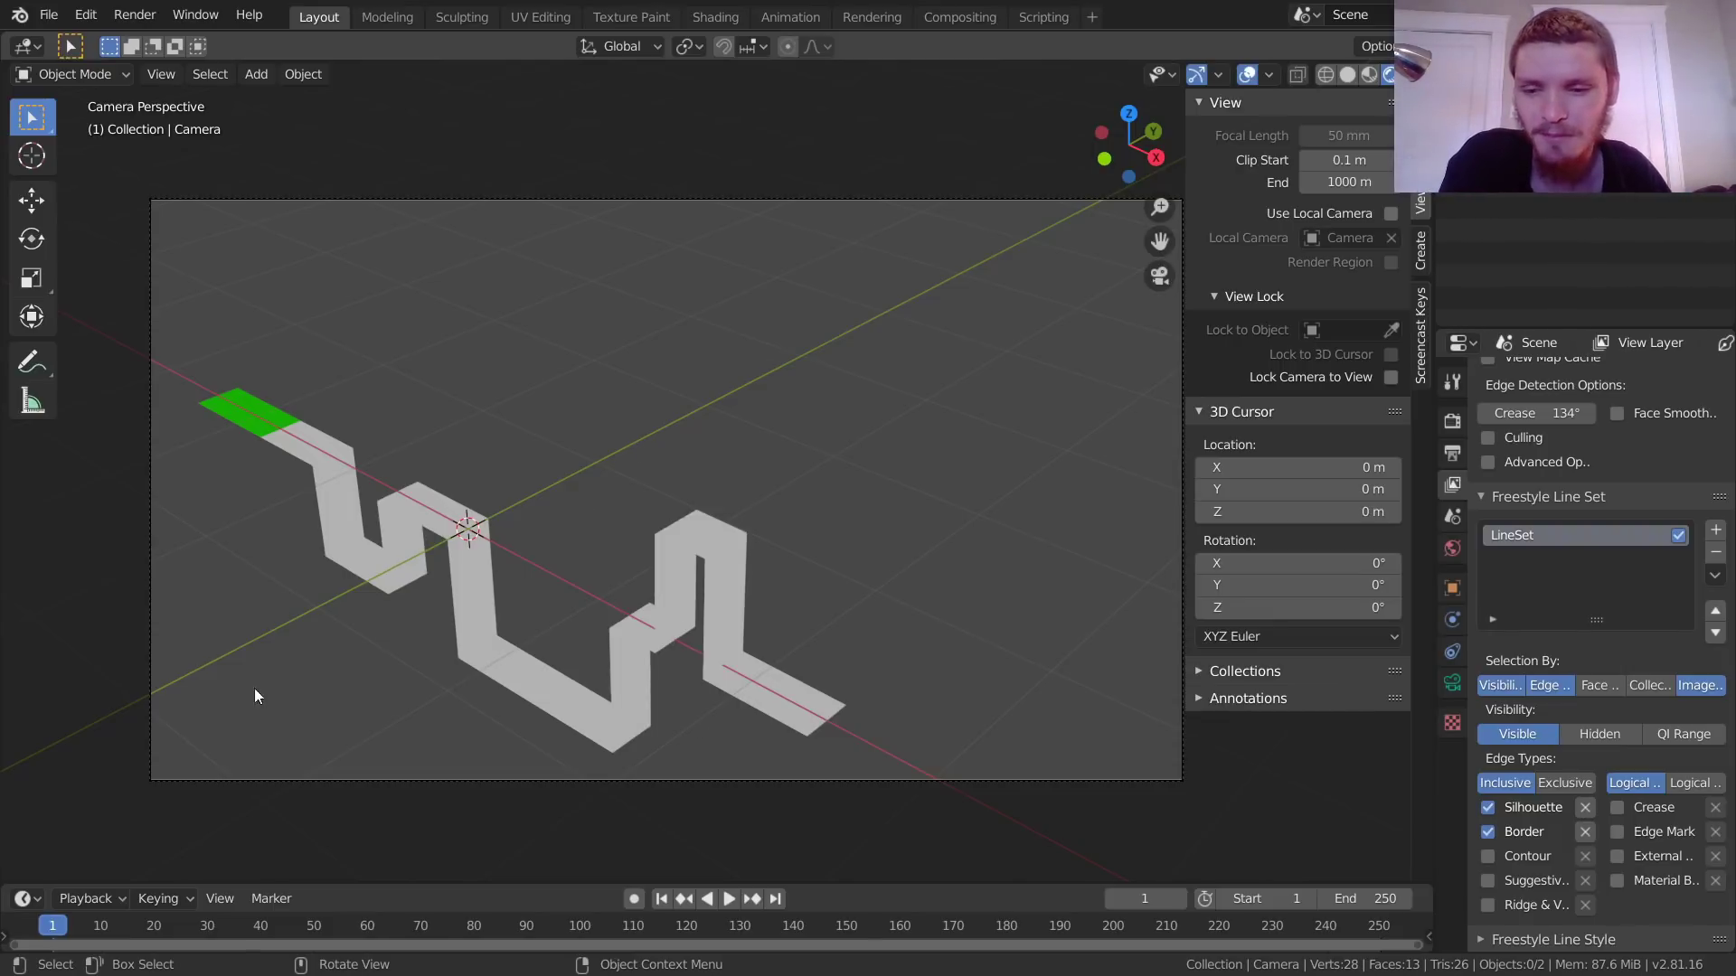
Step: Save the file and duplicate the bent strip about 1.7 m along the Y axis in top view
click(496, 572)
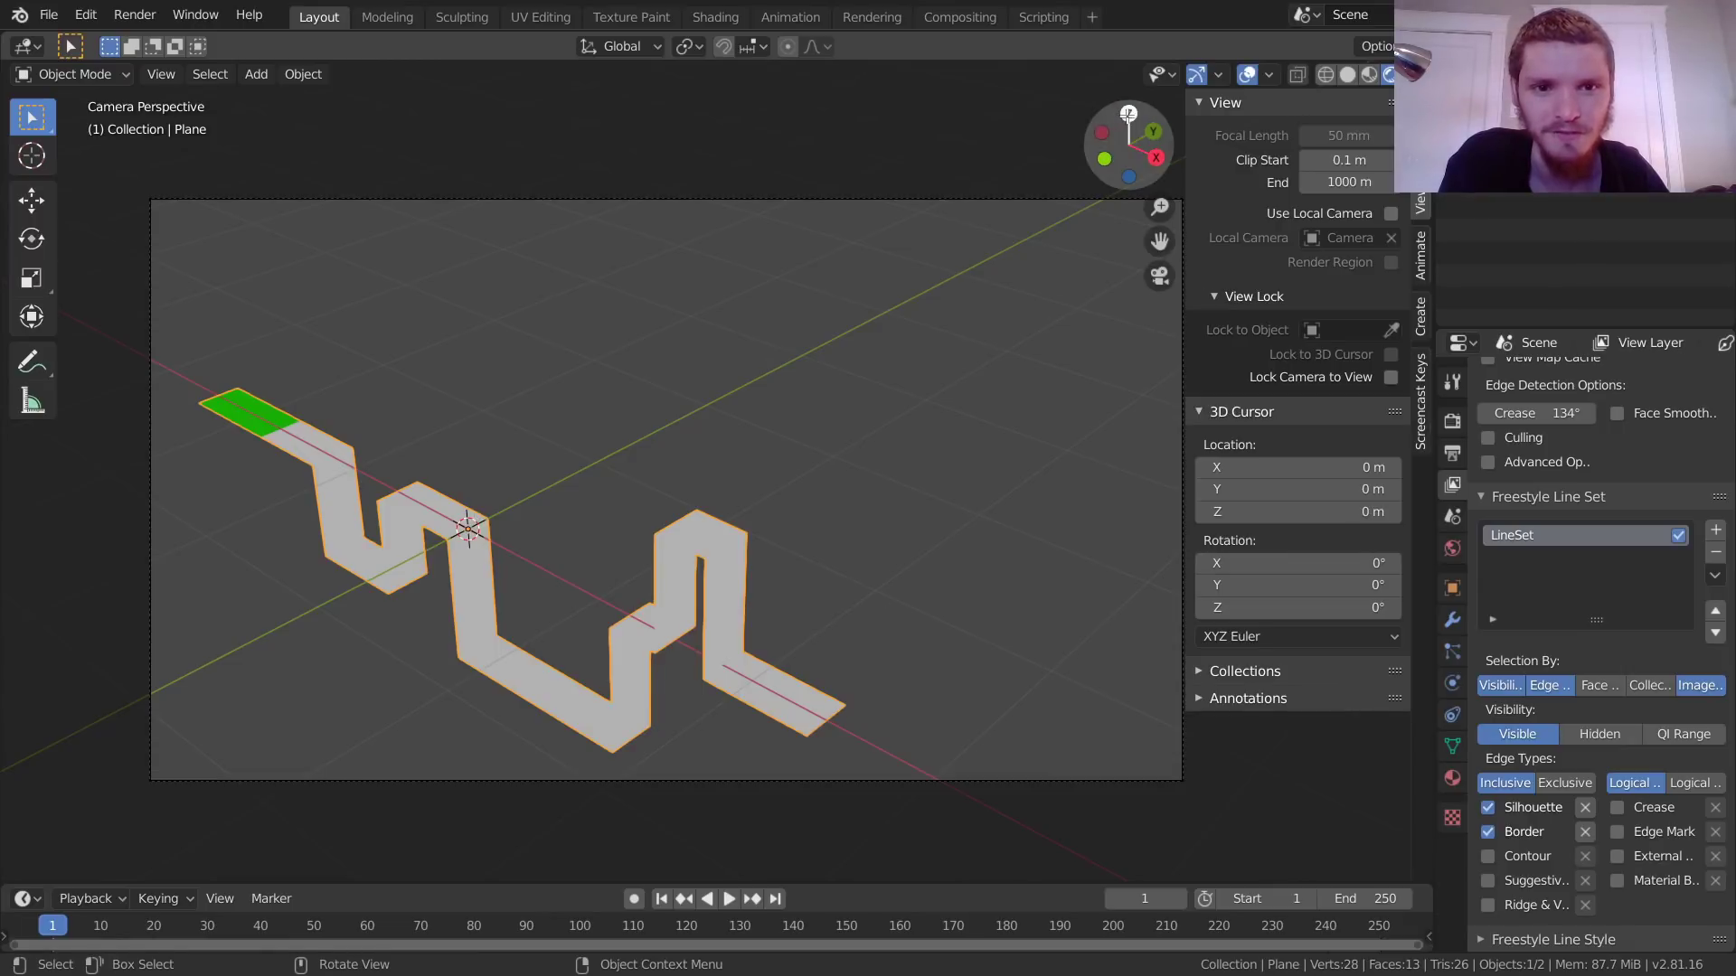
key(ctrl+s)
click(1128, 112)
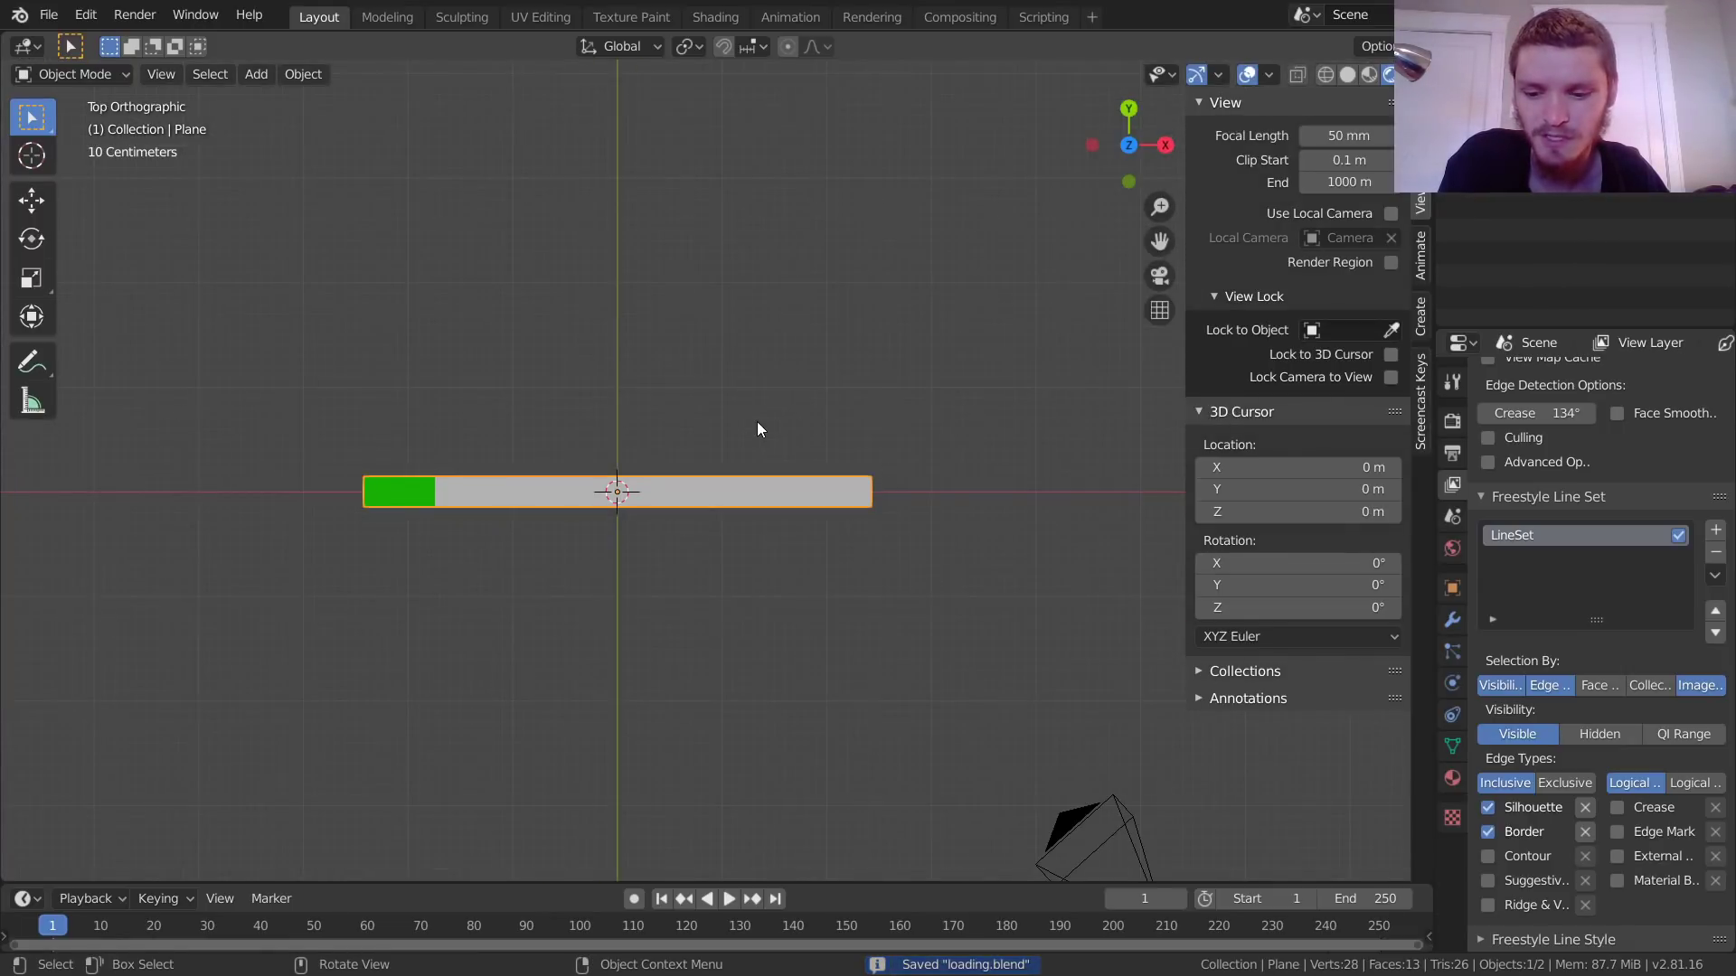
key(shift+d)
key(y)
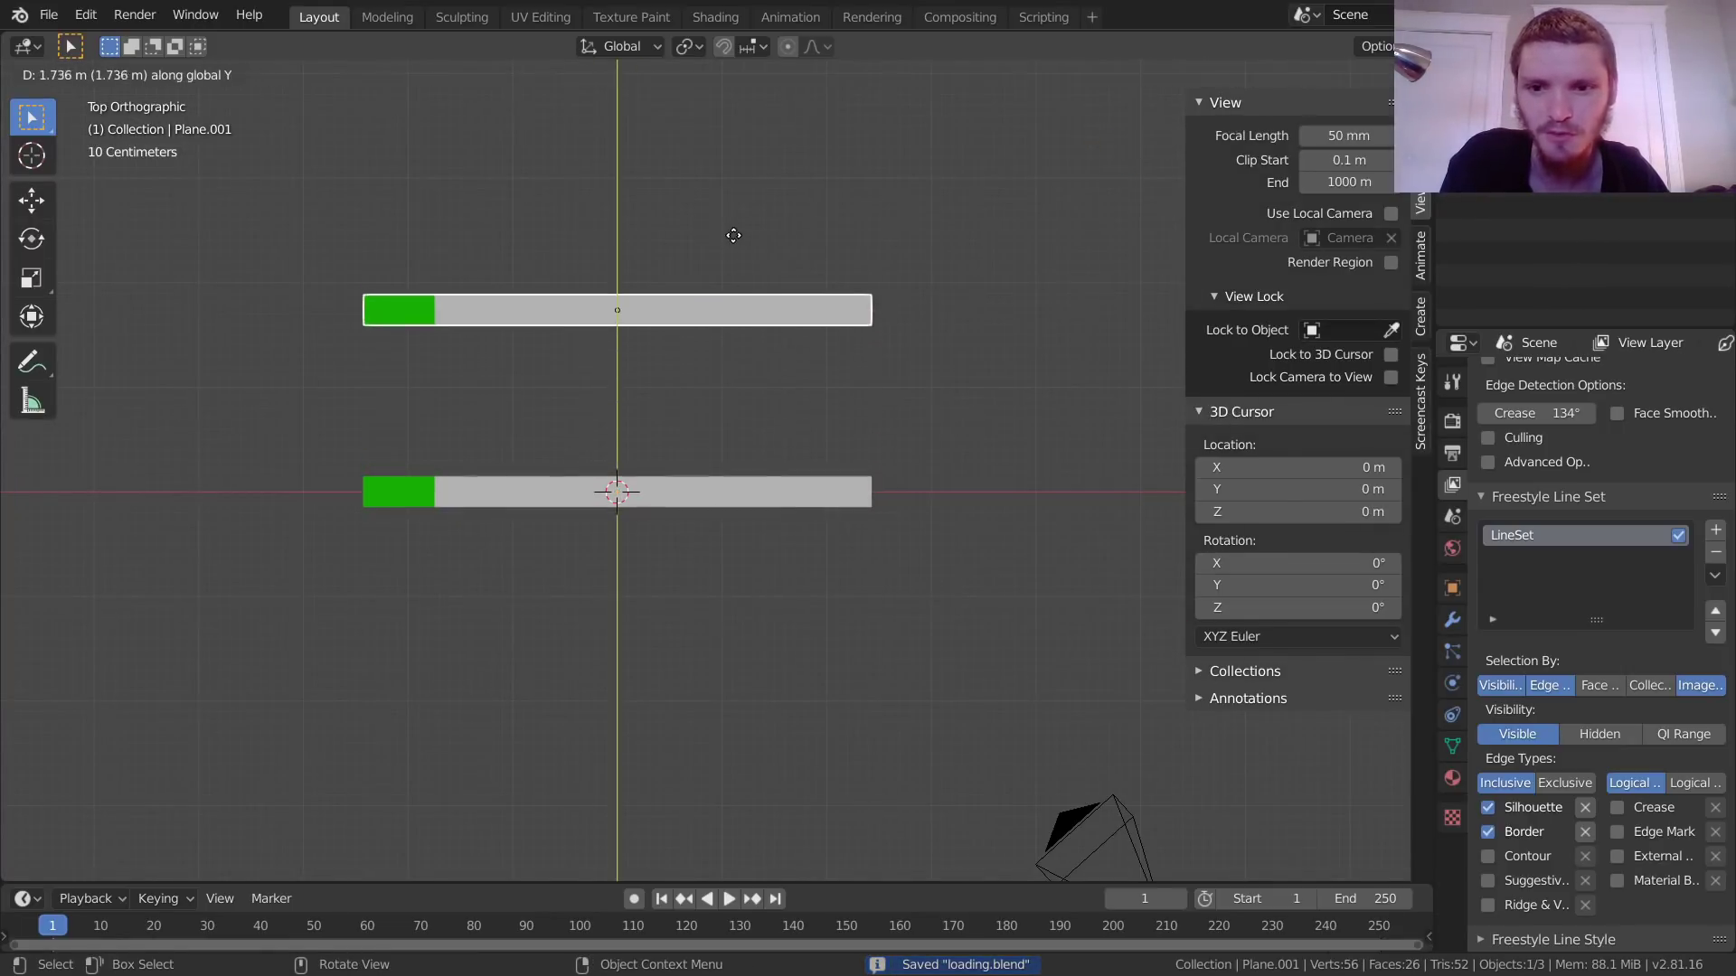
click(737, 229)
Step: Move the duplicate strip farther back along the Y axis in camera view so the two strips no longer overlap
click(1160, 275)
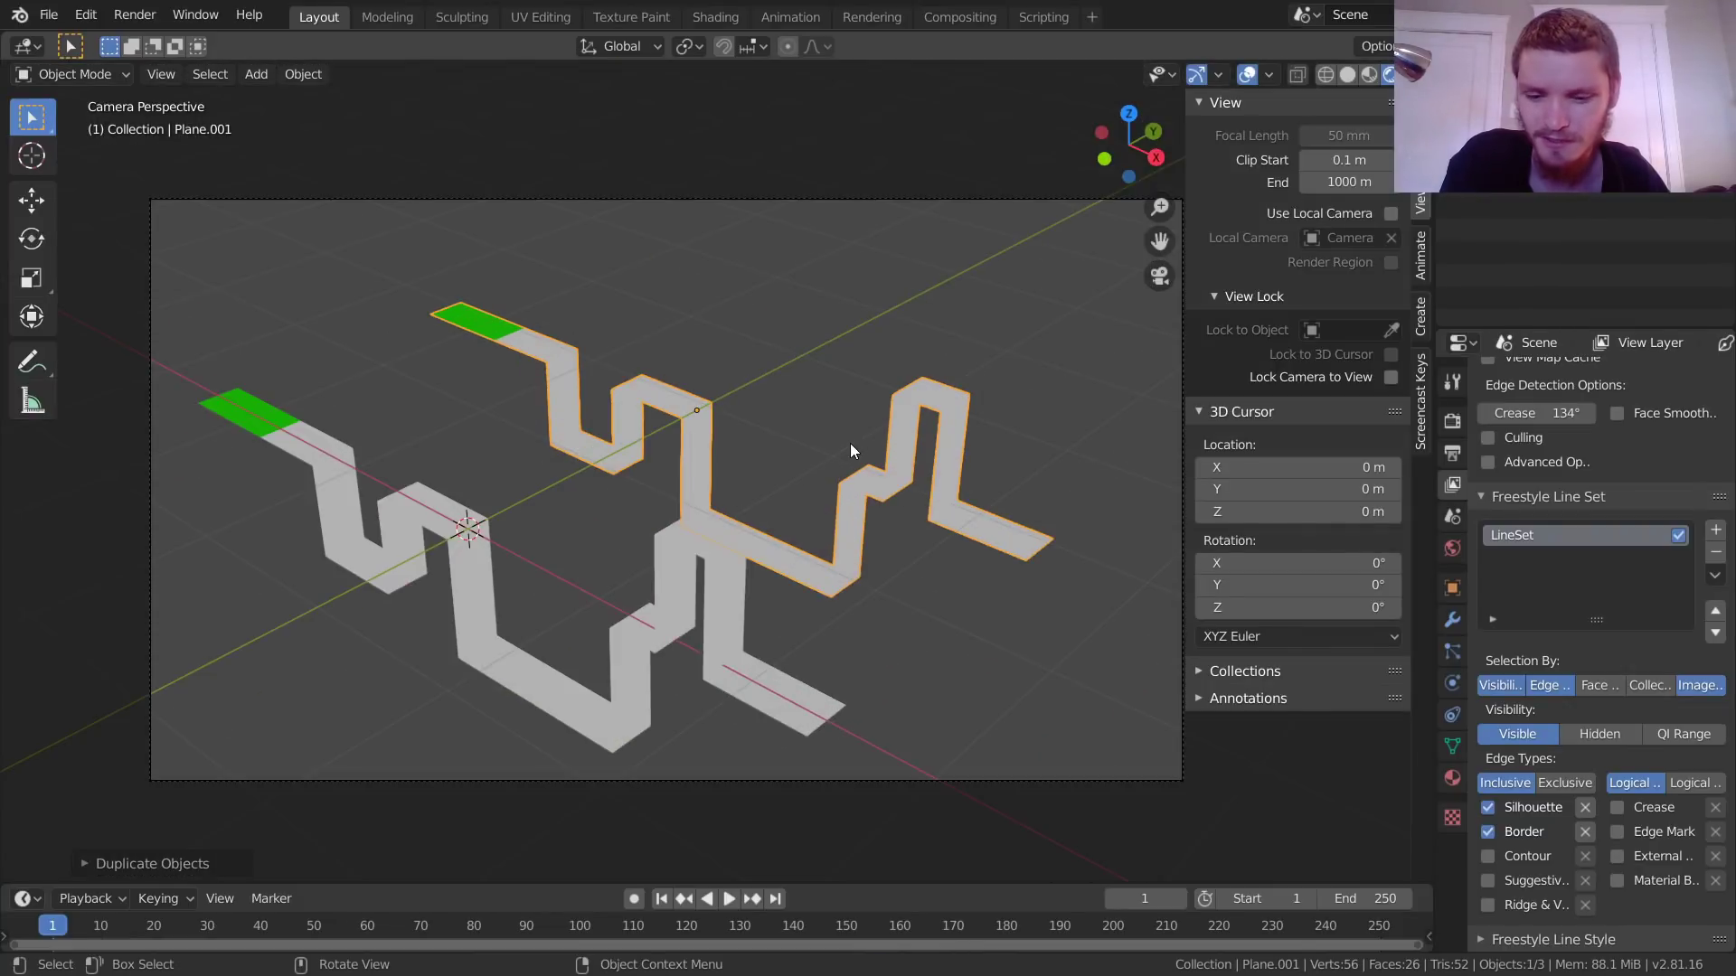
key(g)
key(y)
click(887, 393)
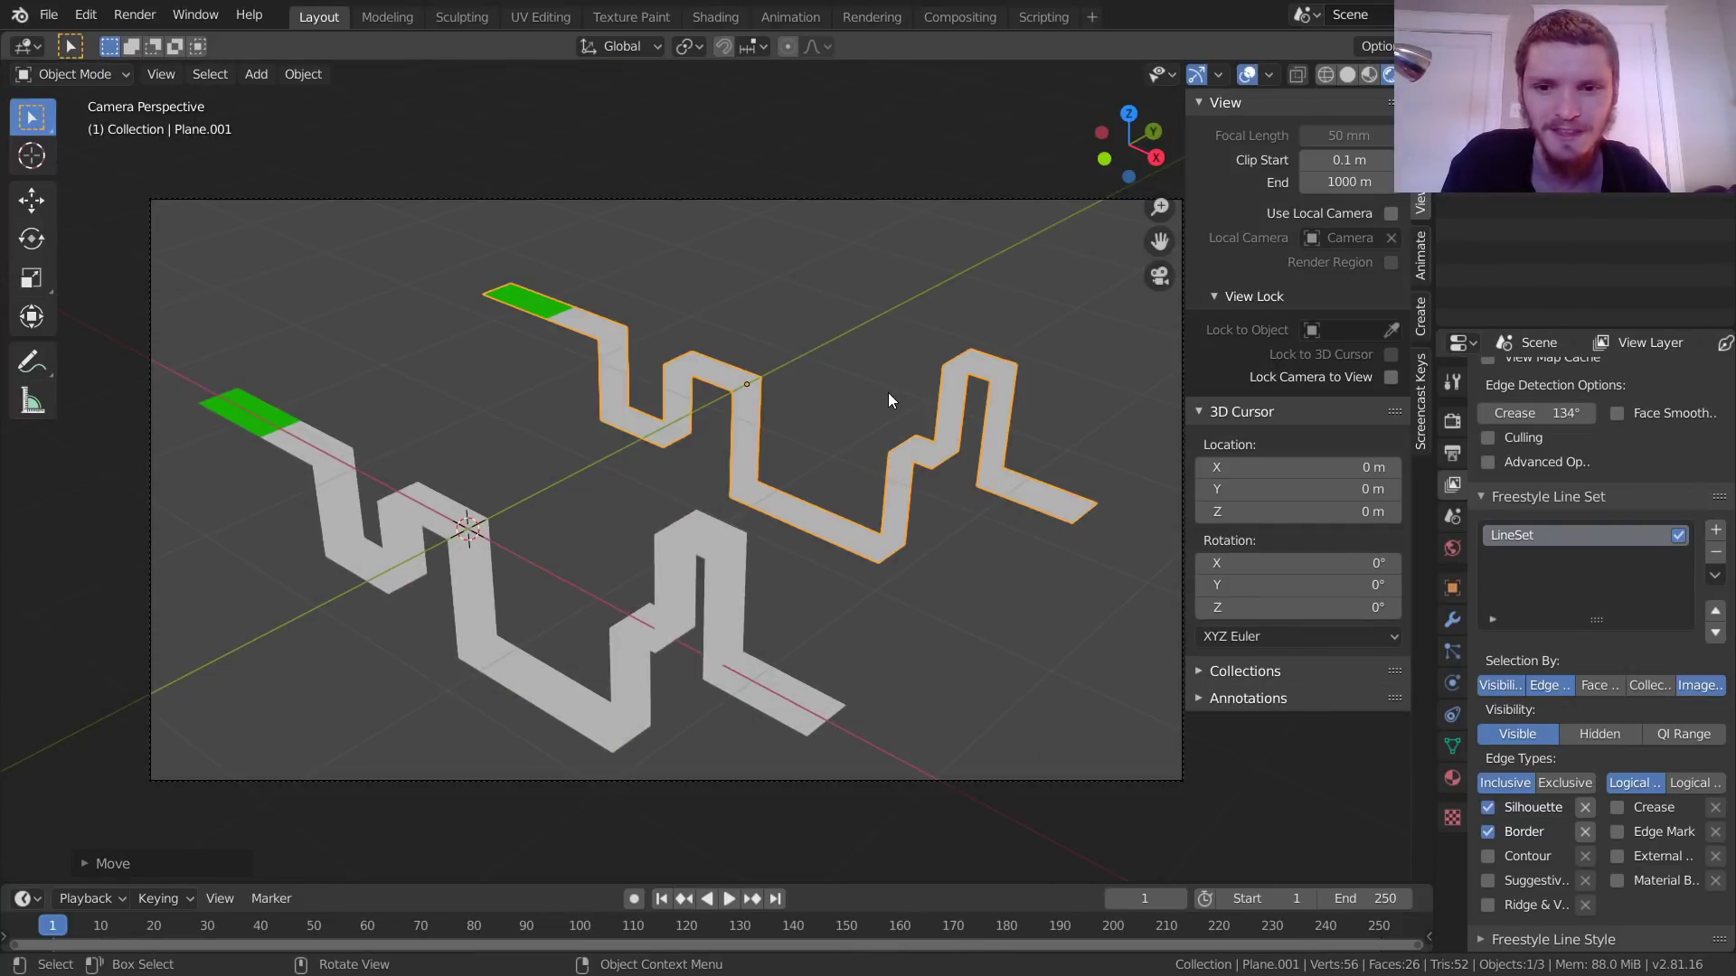
Step: Flatten the duplicate strip into a straight bar by scaling its whole mesh to 0 along Z
key(Tab)
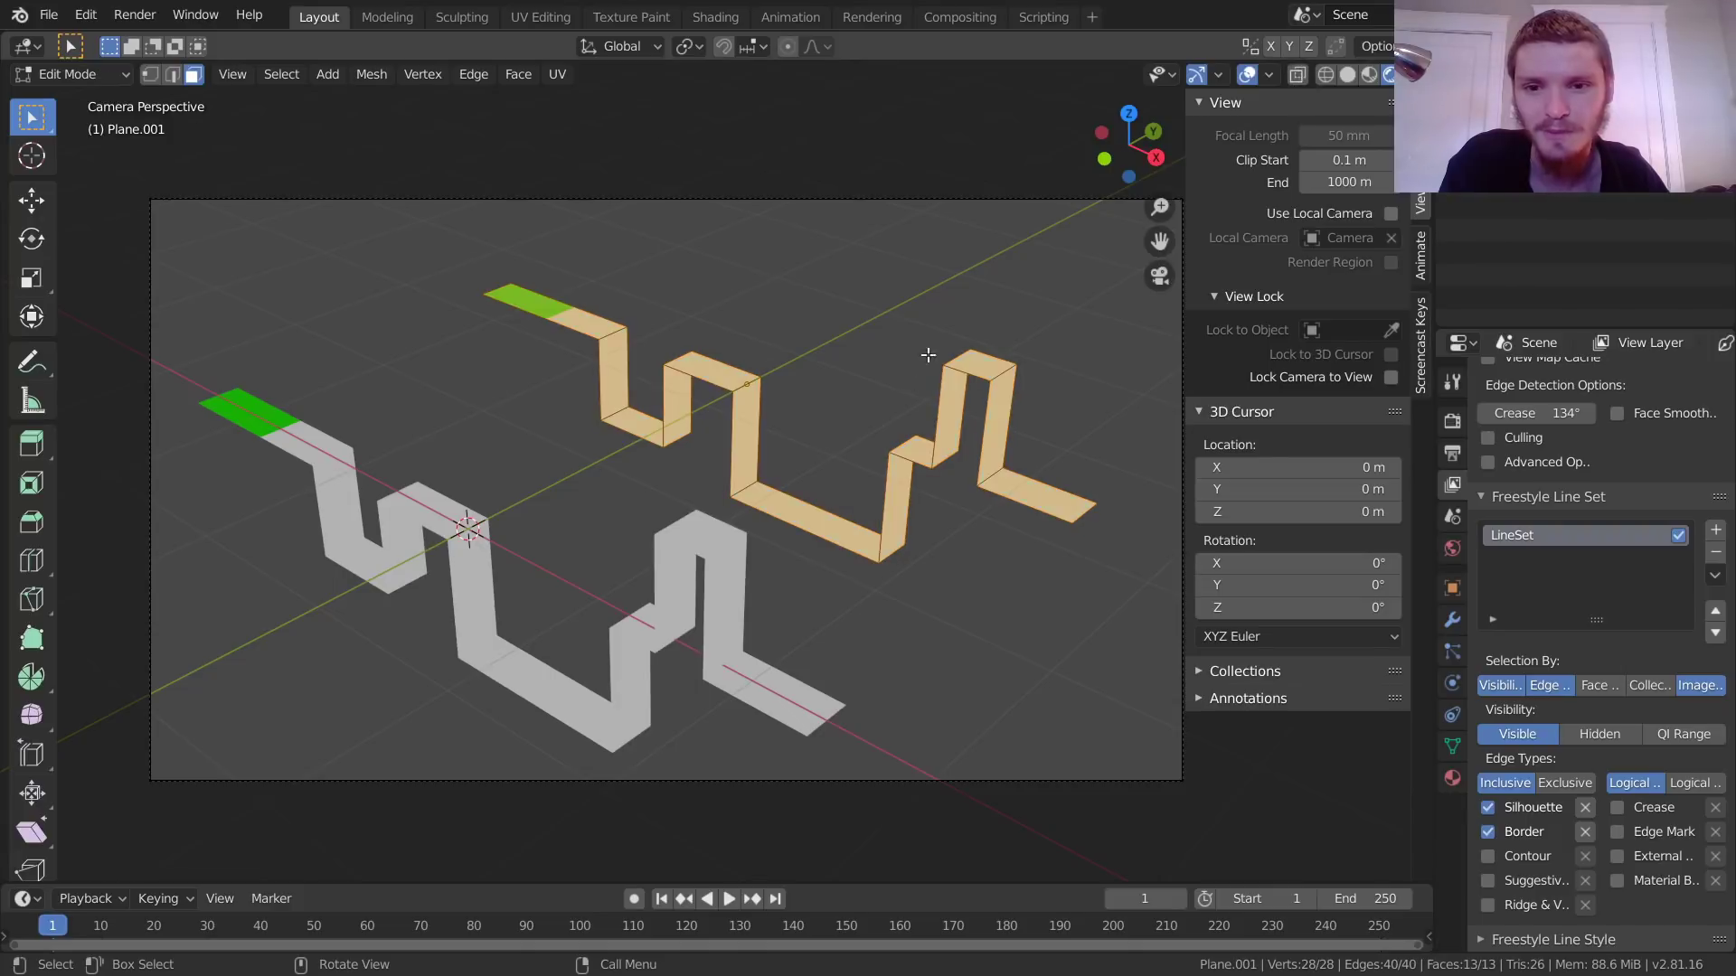
key(s)
key(z)
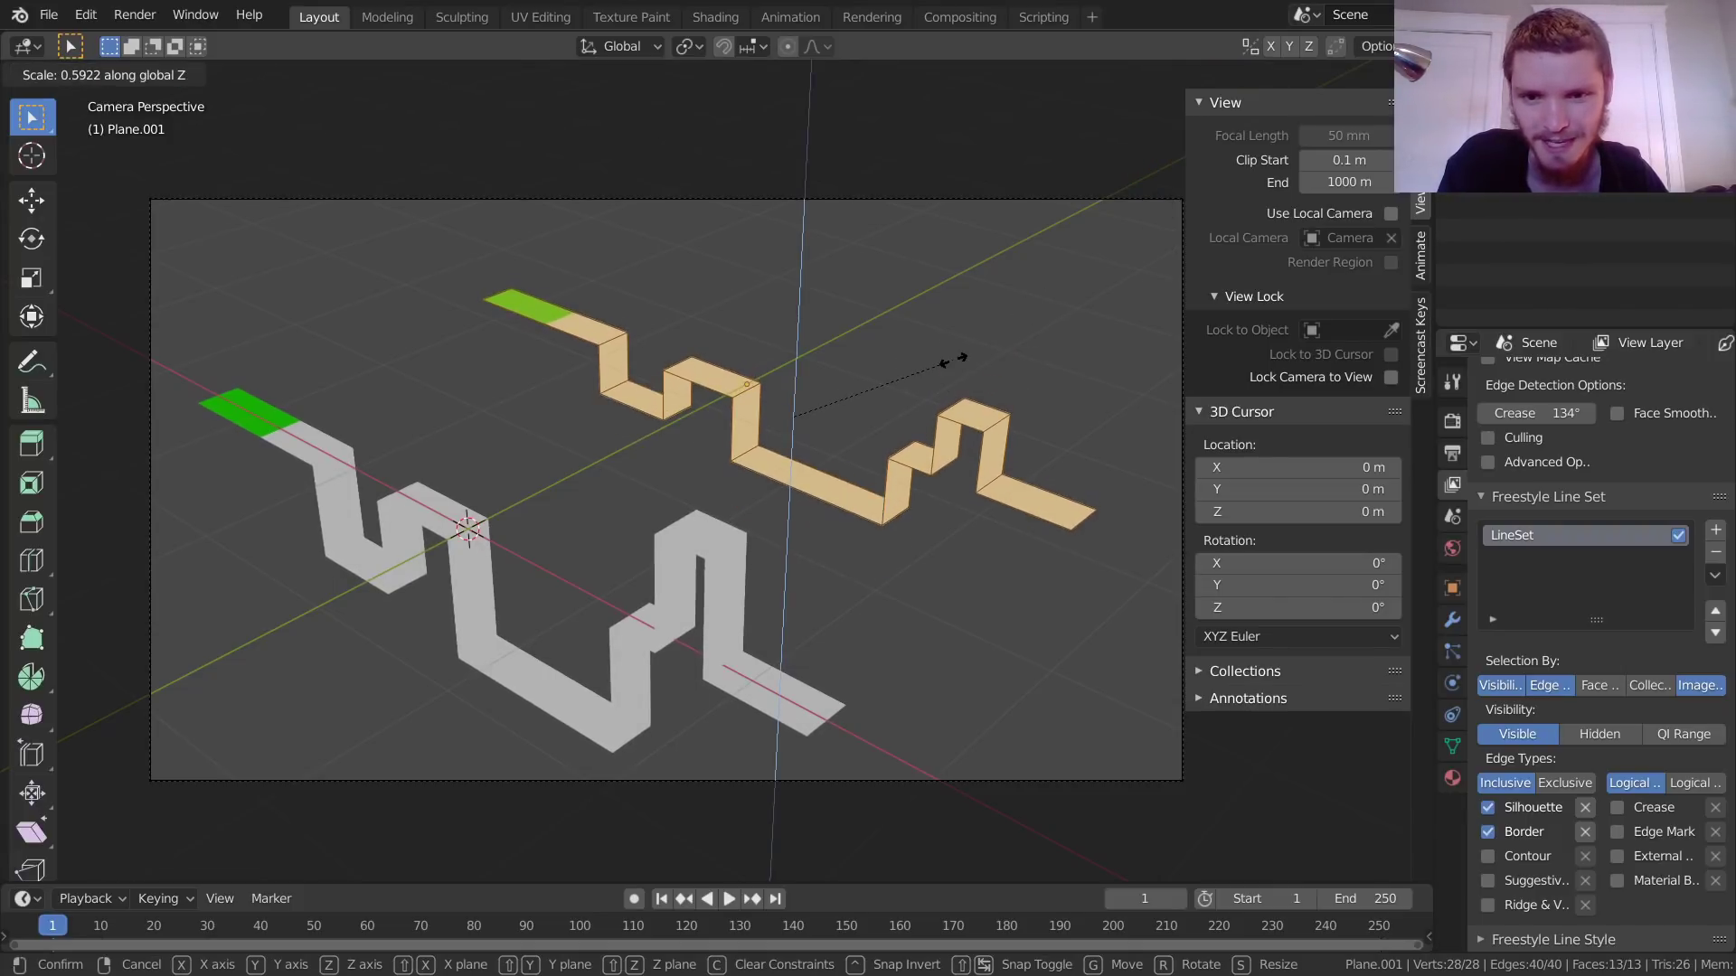
key(0)
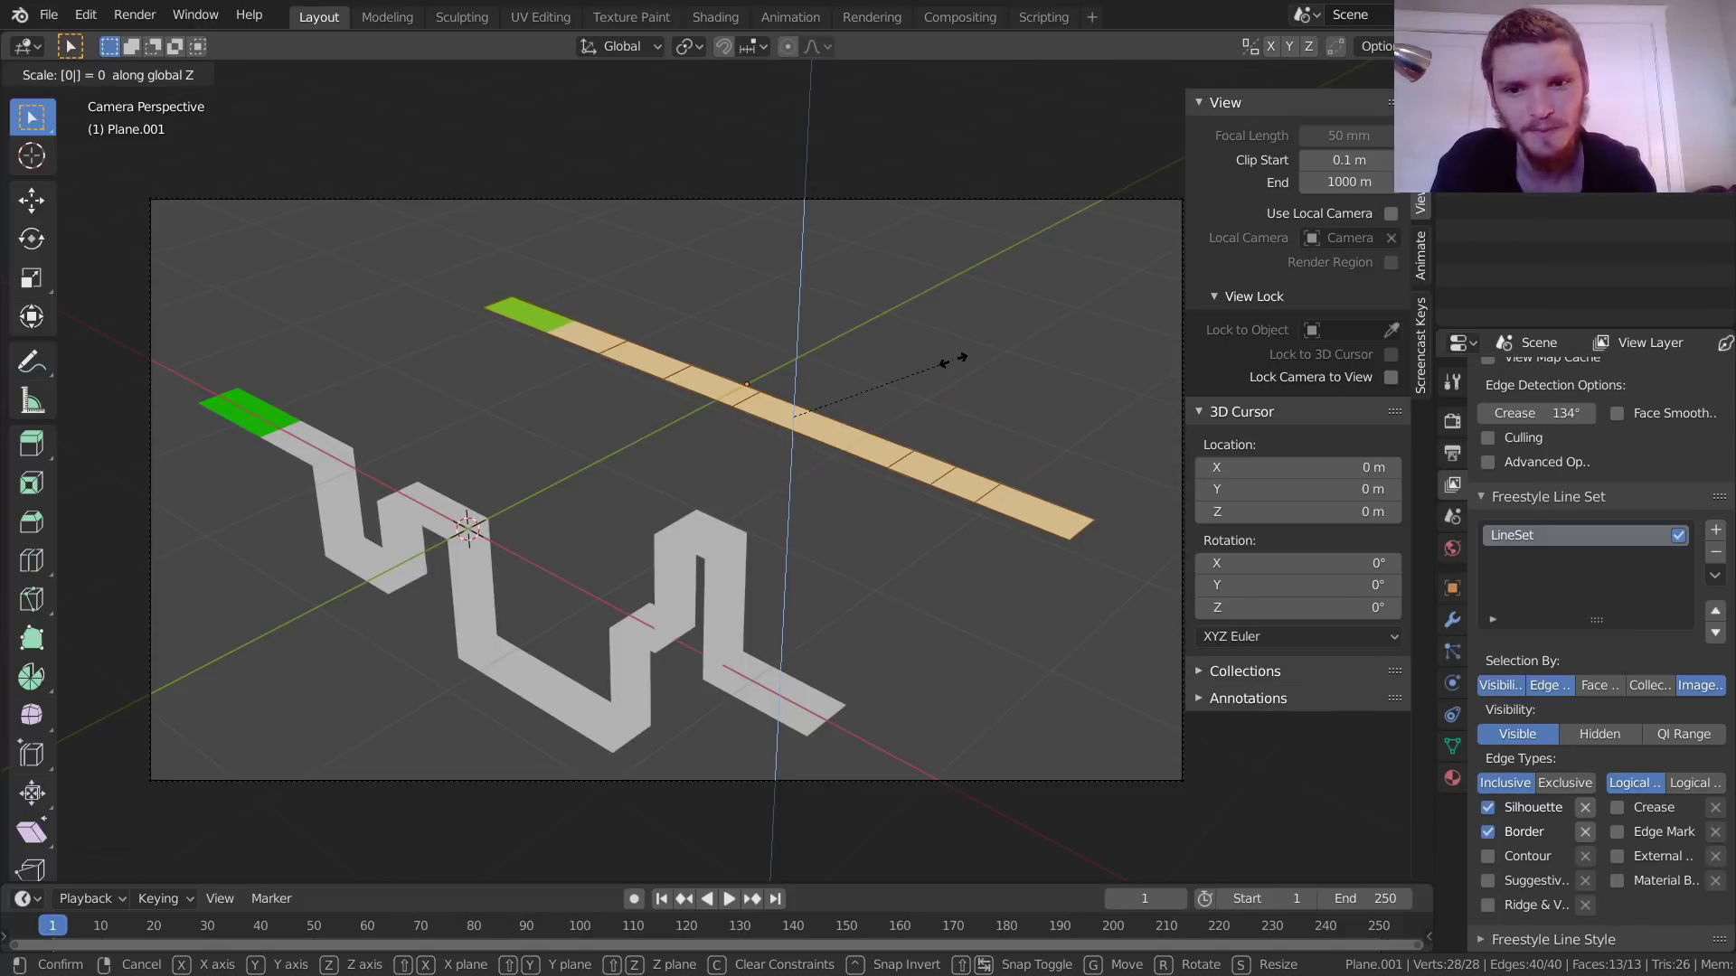
key(Return)
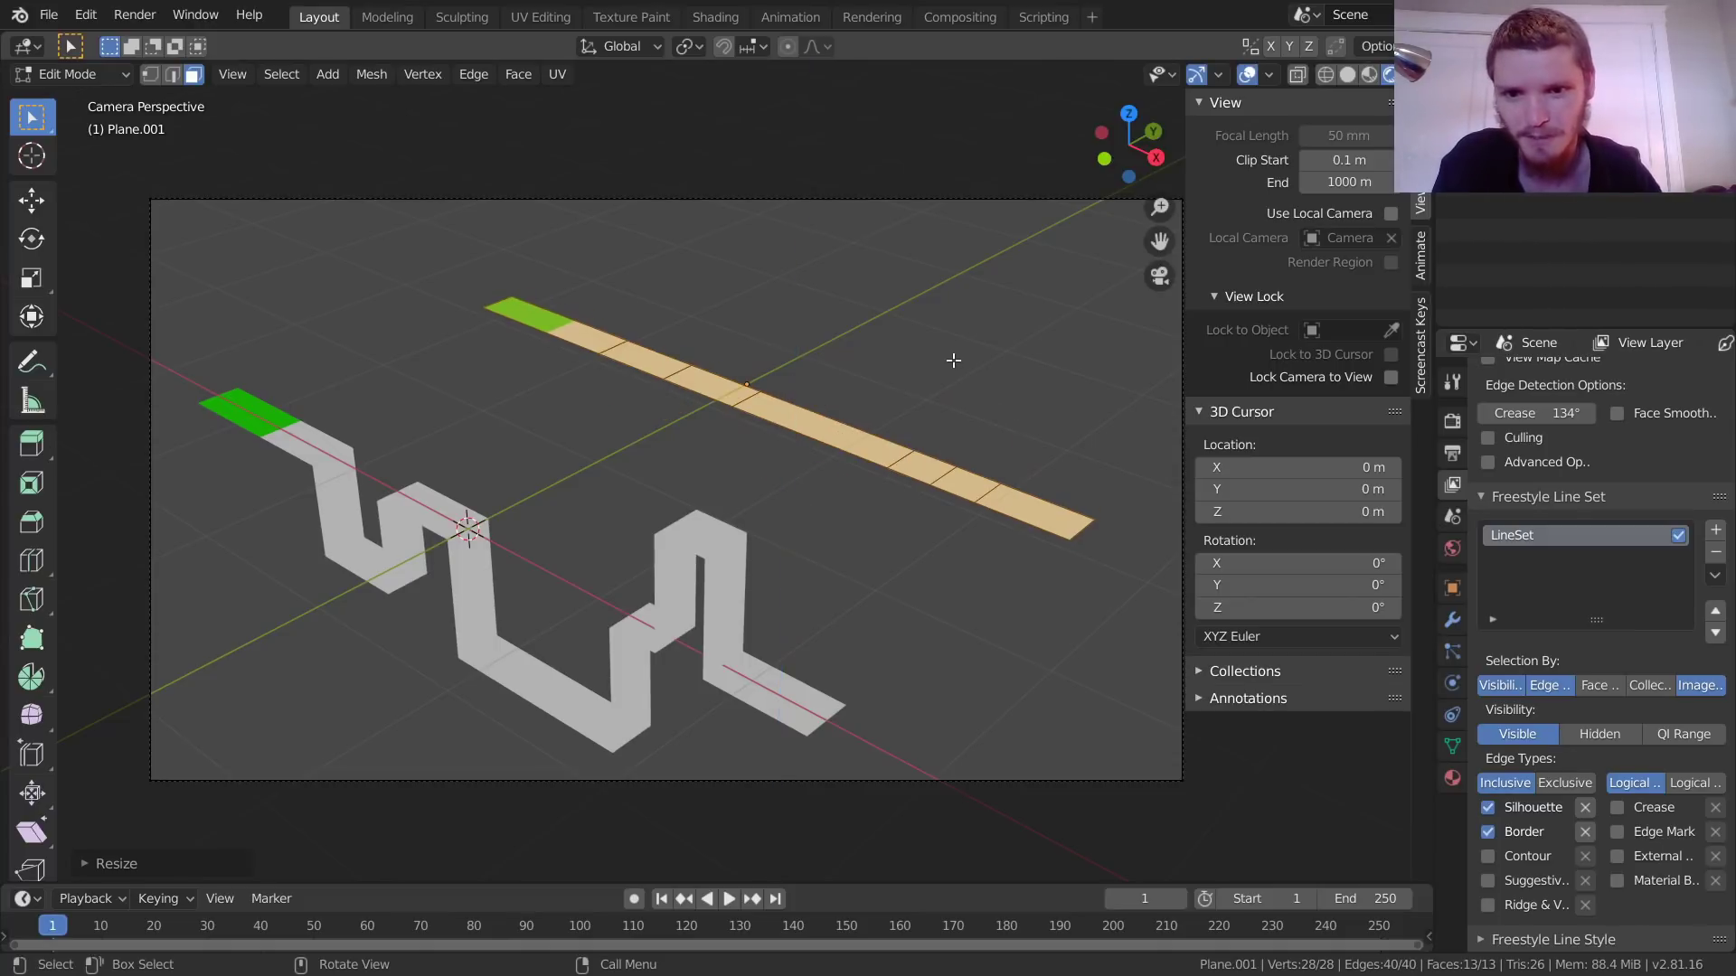
key(Tab)
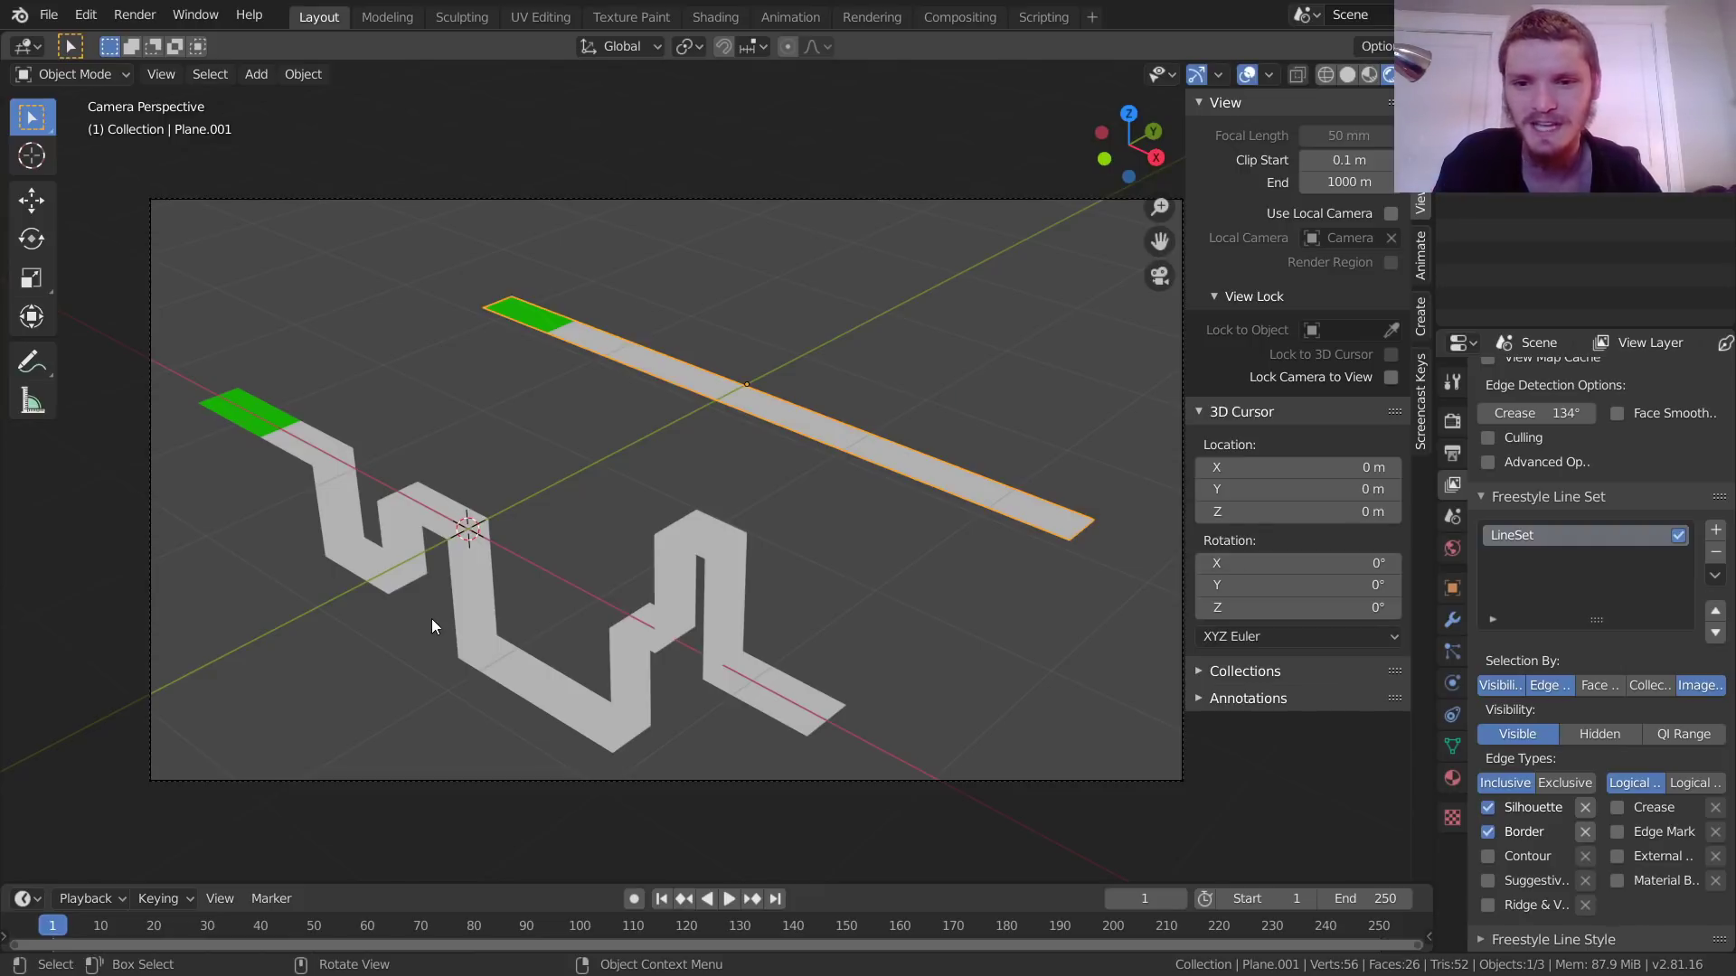
Step: Switch to the Shading workspace, show the bars through the camera and save the file
click(715, 16)
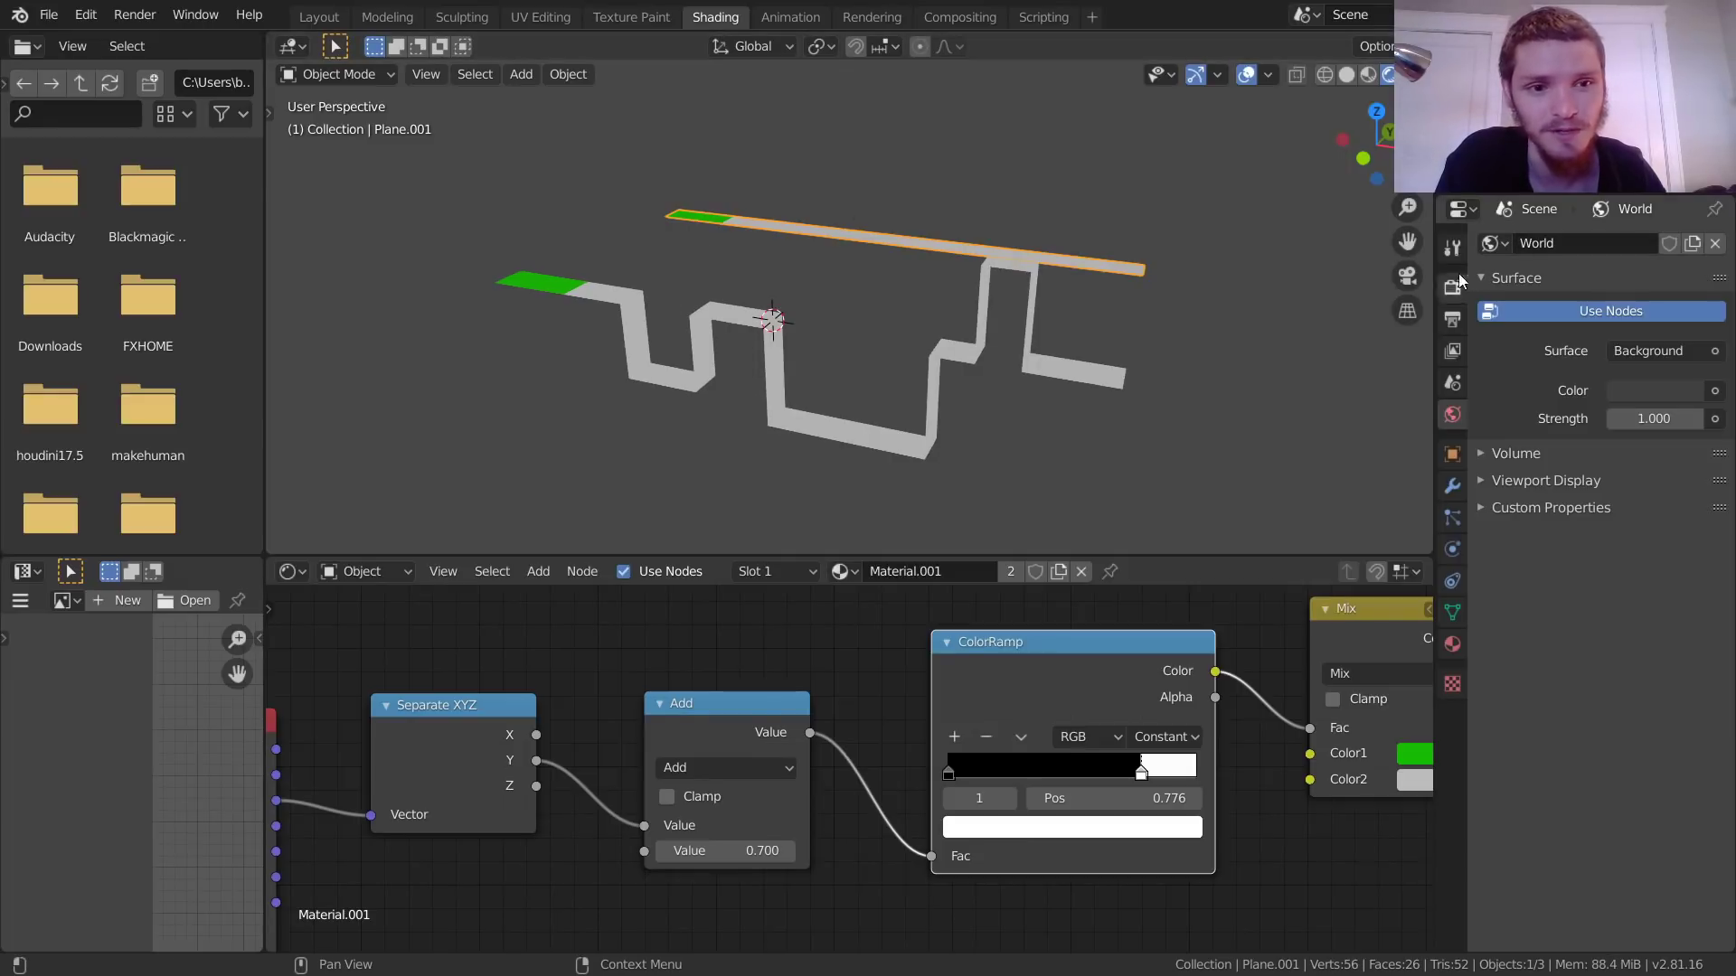
click(1408, 276)
key(ctrl+s)
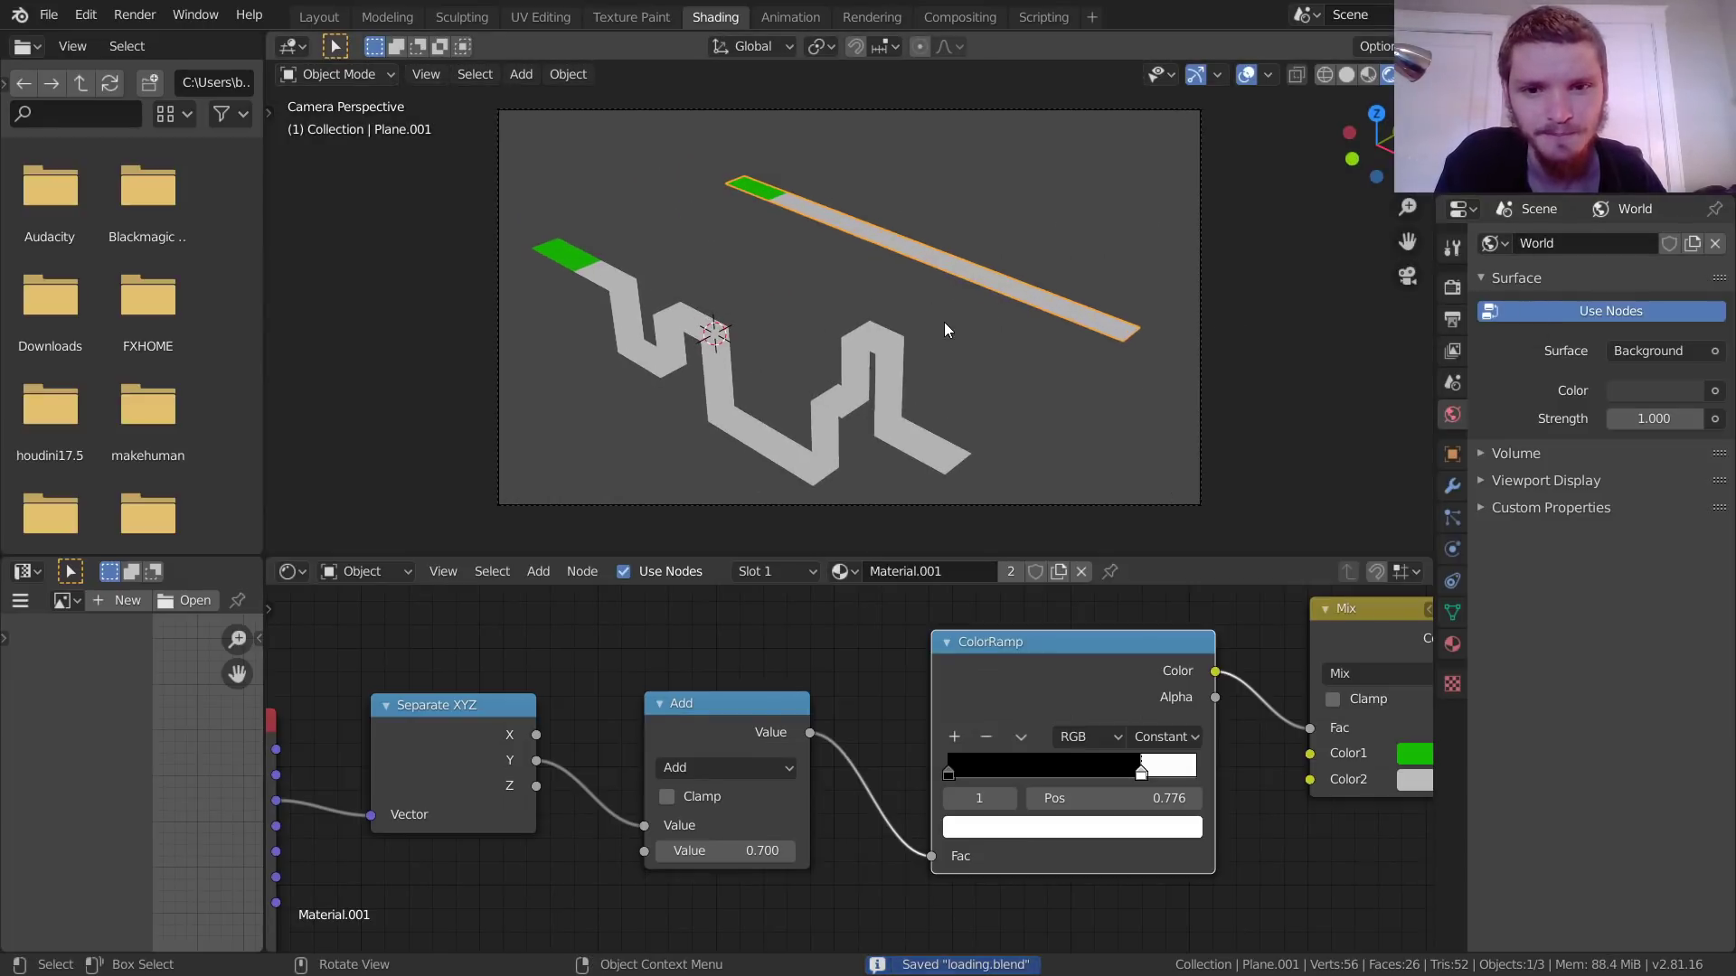
scroll(878, 762, down, 2)
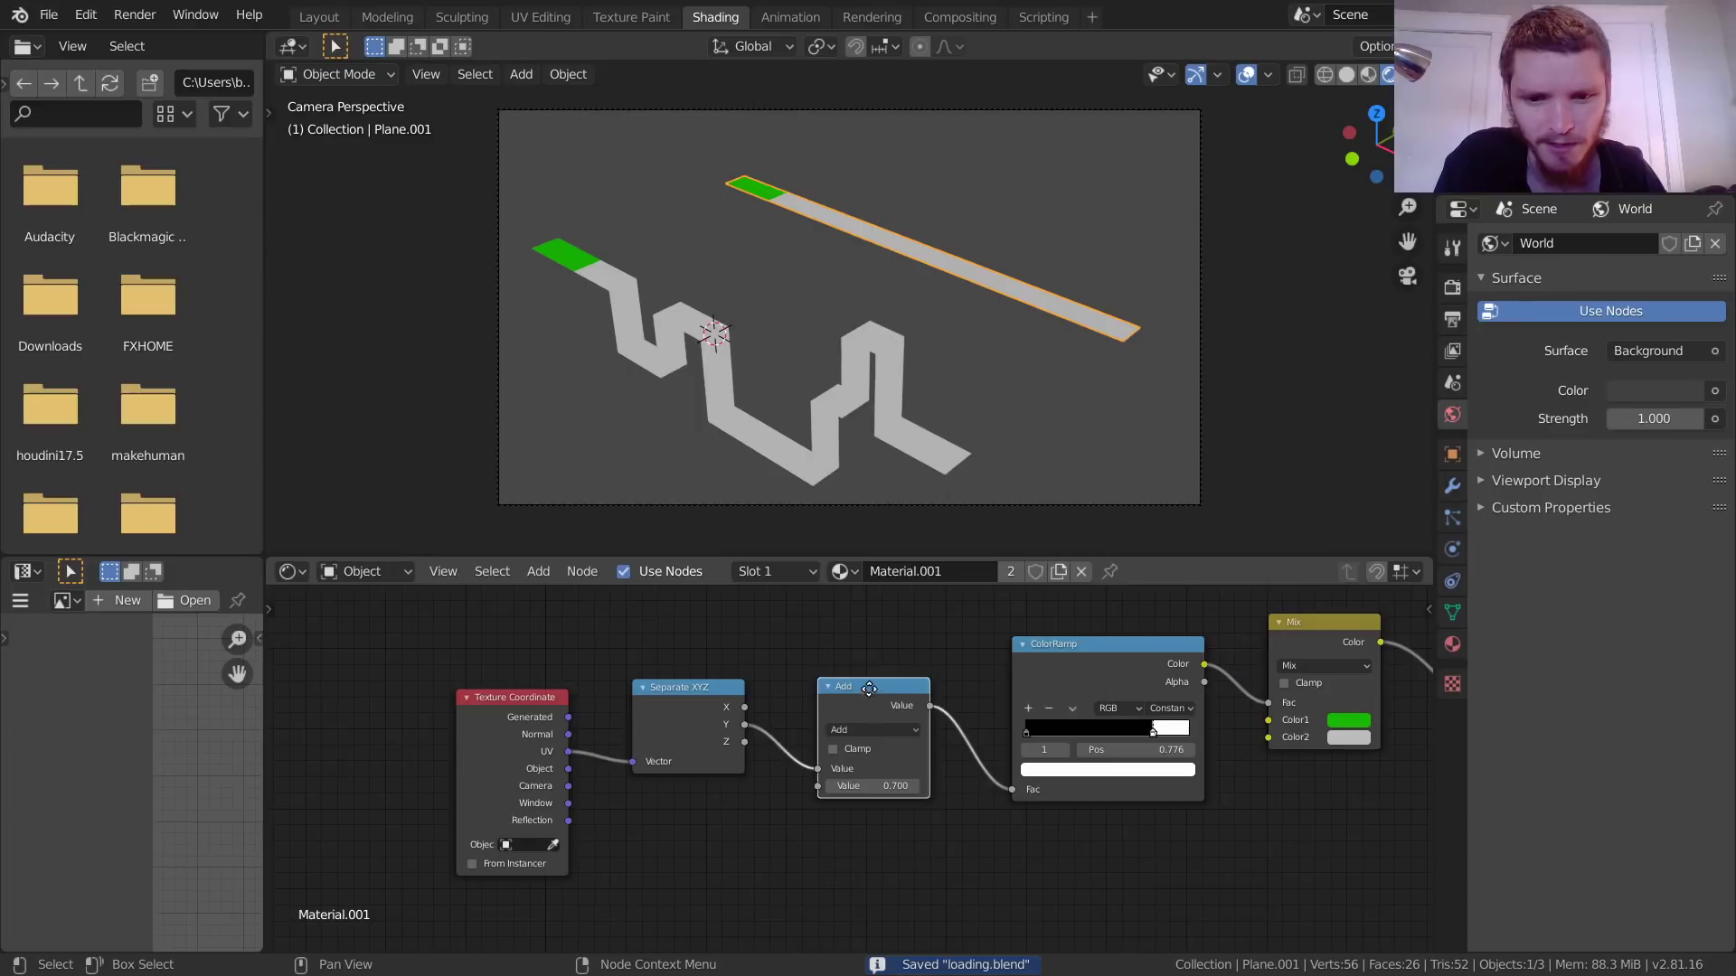
drag(867, 692, 873, 681)
scroll(745, 786, down, 2)
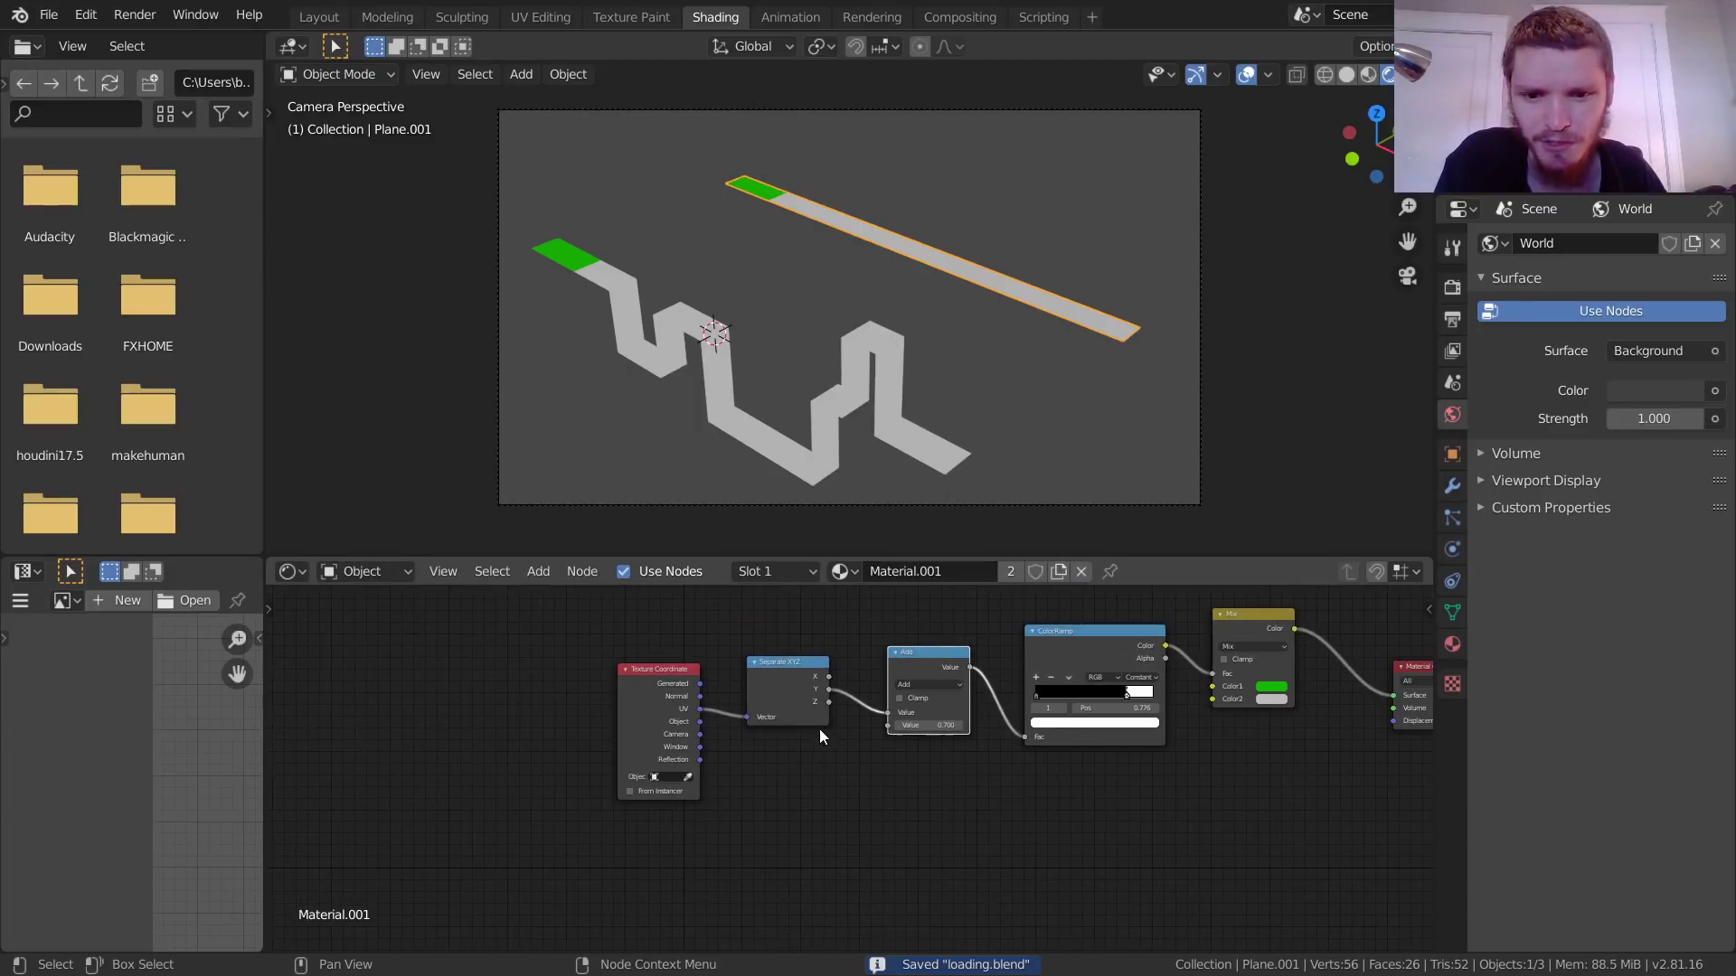
Step: Add a Value node below the material's node chain and link it to the Add node's second value input
key(shift+a)
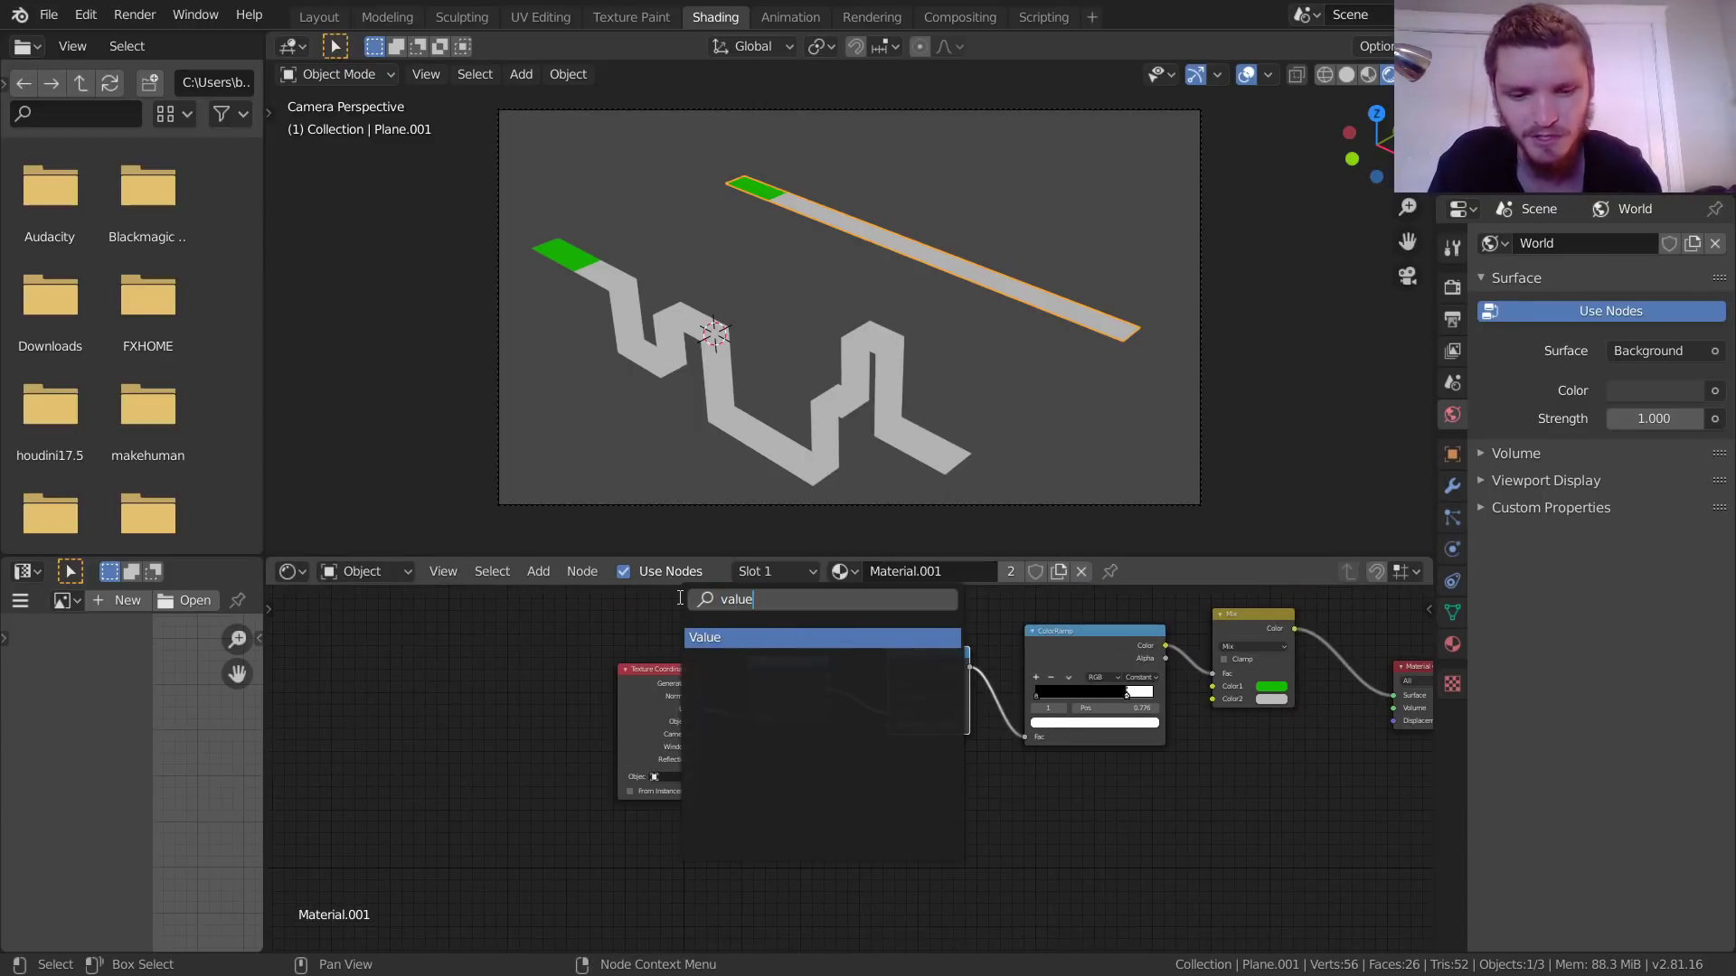
key(Return)
click(754, 828)
scroll(826, 827, up, 3)
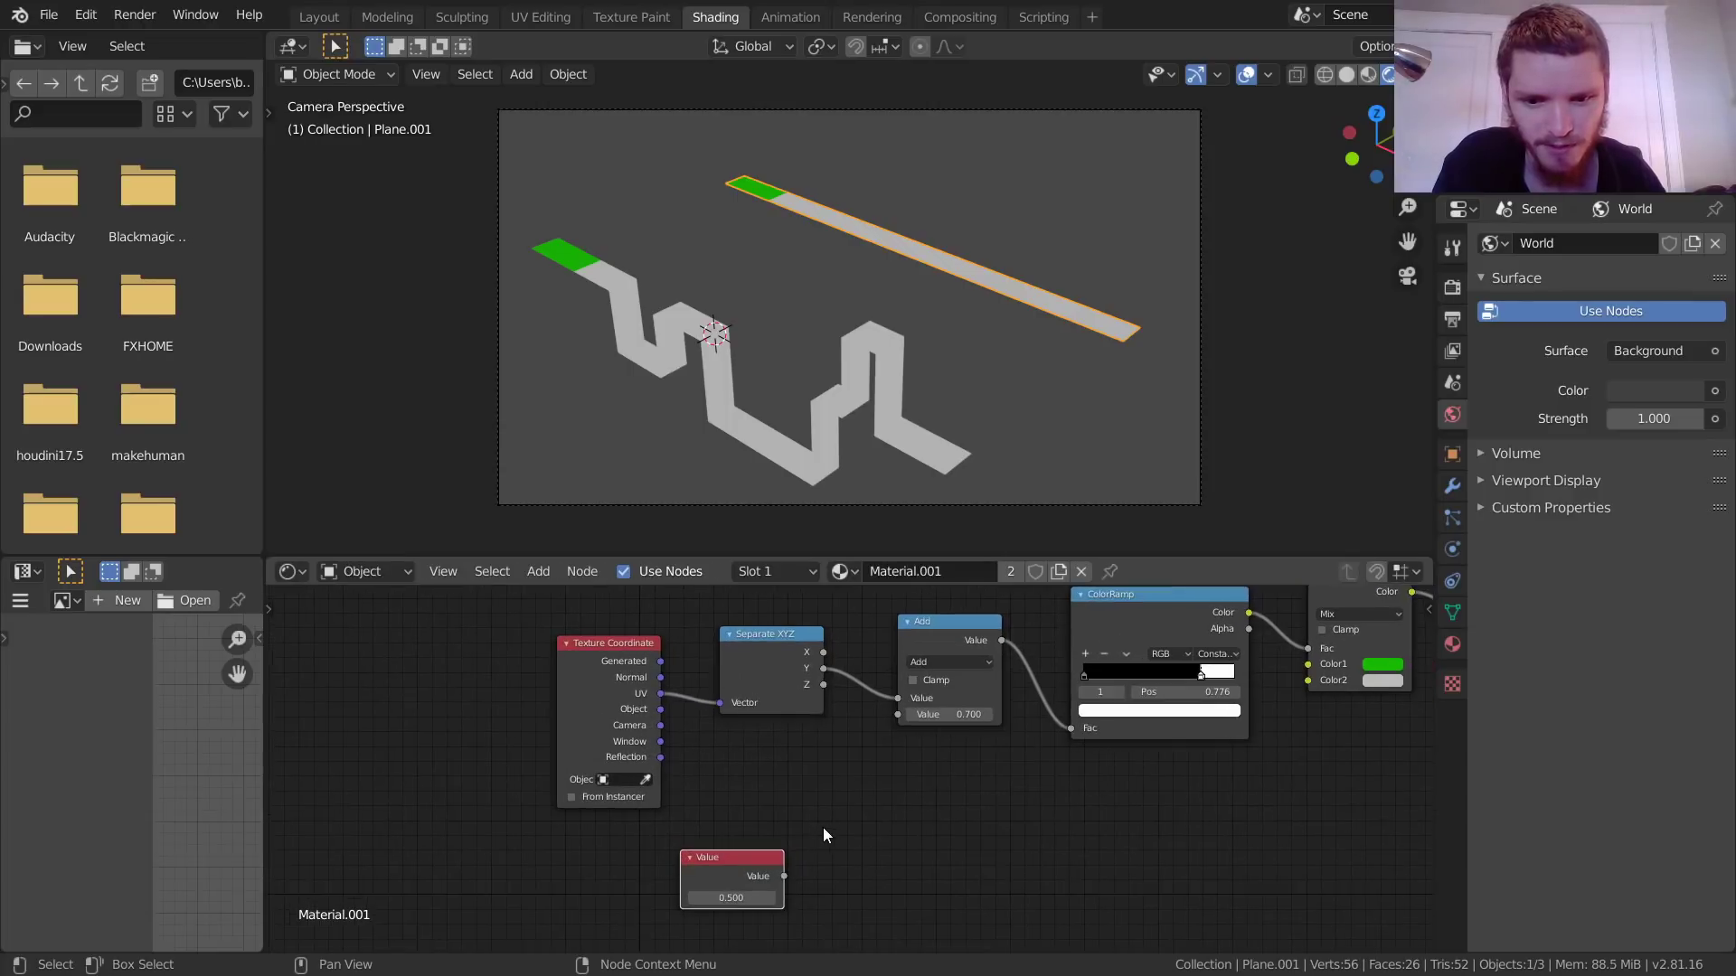
drag(709, 867, 763, 770)
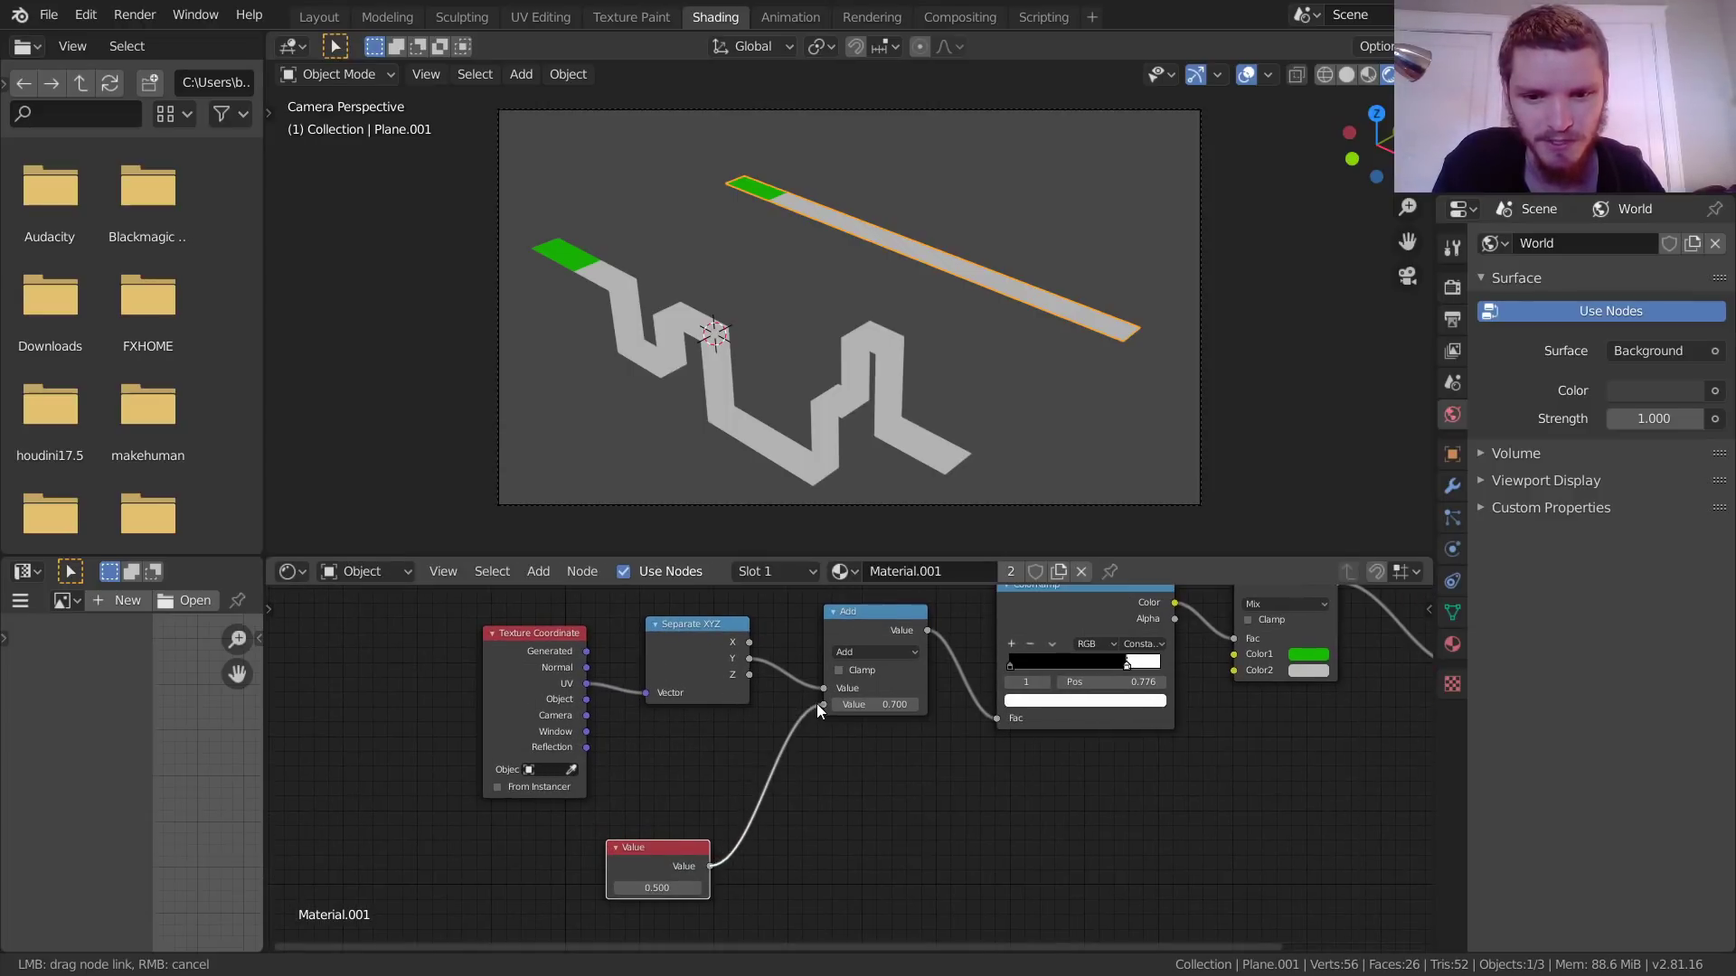
drag(818, 710, 820, 712)
scroll(837, 725, down, 3)
Step: Group the nodes from Texture Coordinate through Mix, leaving the Value node outside, and arrange the Value node beside the group
drag(573, 762, 1109, 648)
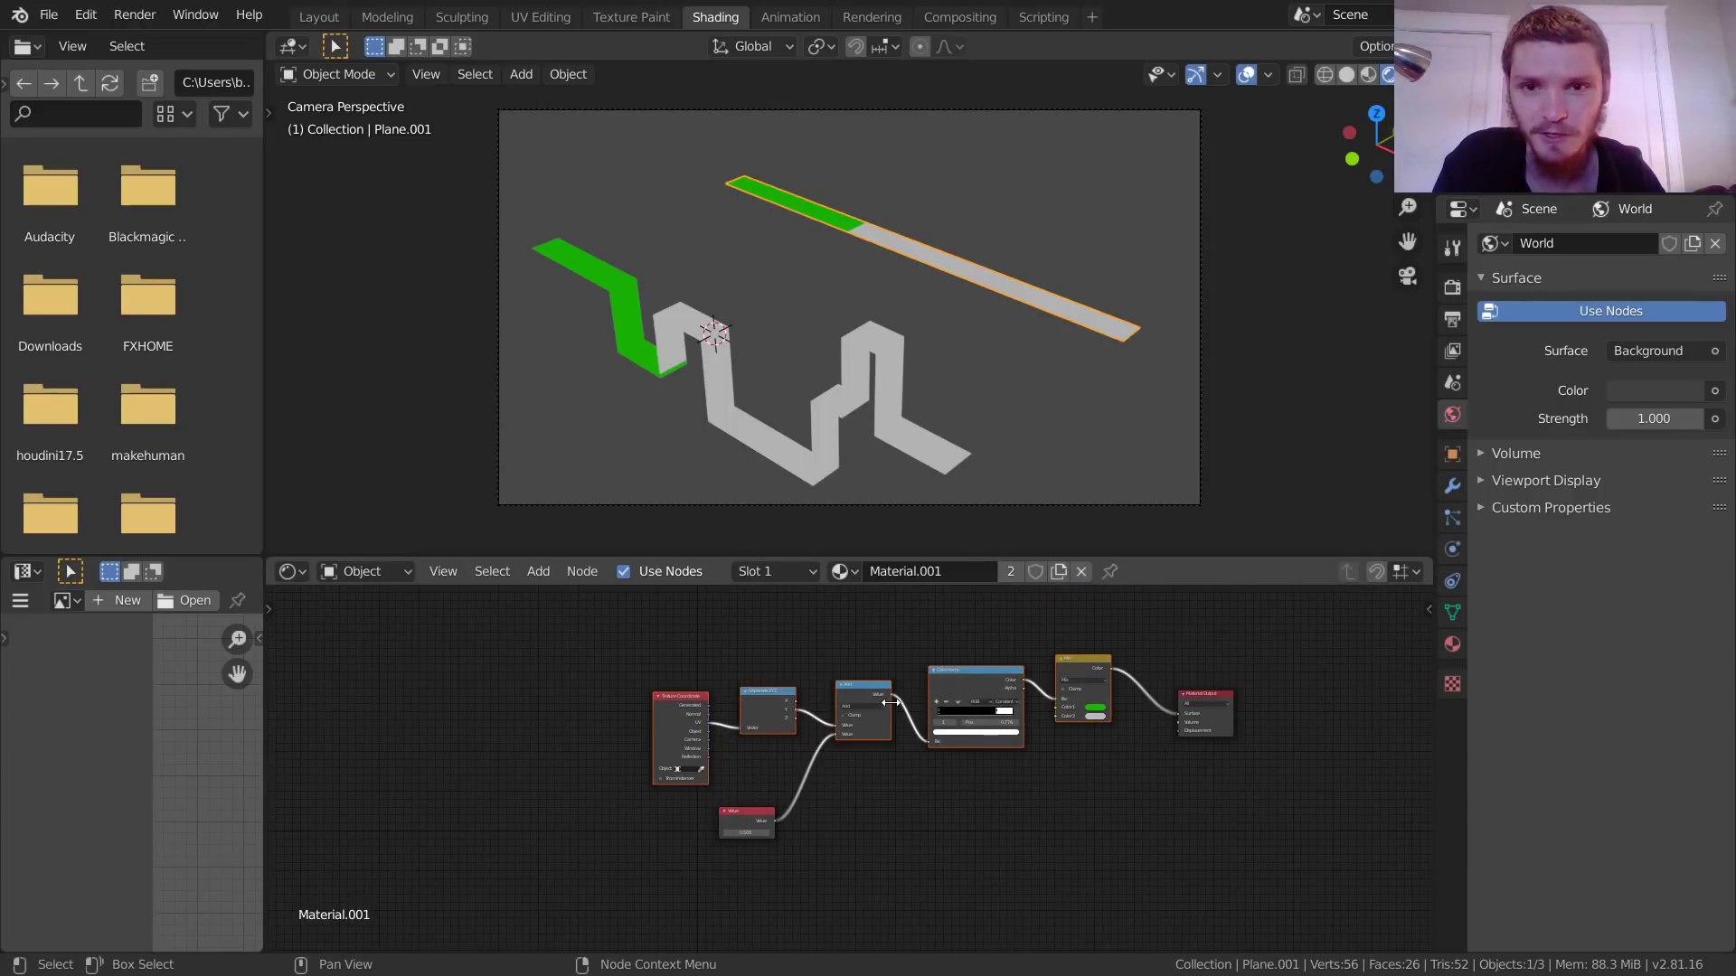
key(ctrl+g)
click(1347, 572)
scroll(830, 762, up, 2)
drag(892, 638, 1214, 651)
drag(687, 841, 1049, 681)
middle_drag(1079, 720, 908, 731)
scroll(907, 731, up, 2)
middle_drag(1003, 697, 956, 747)
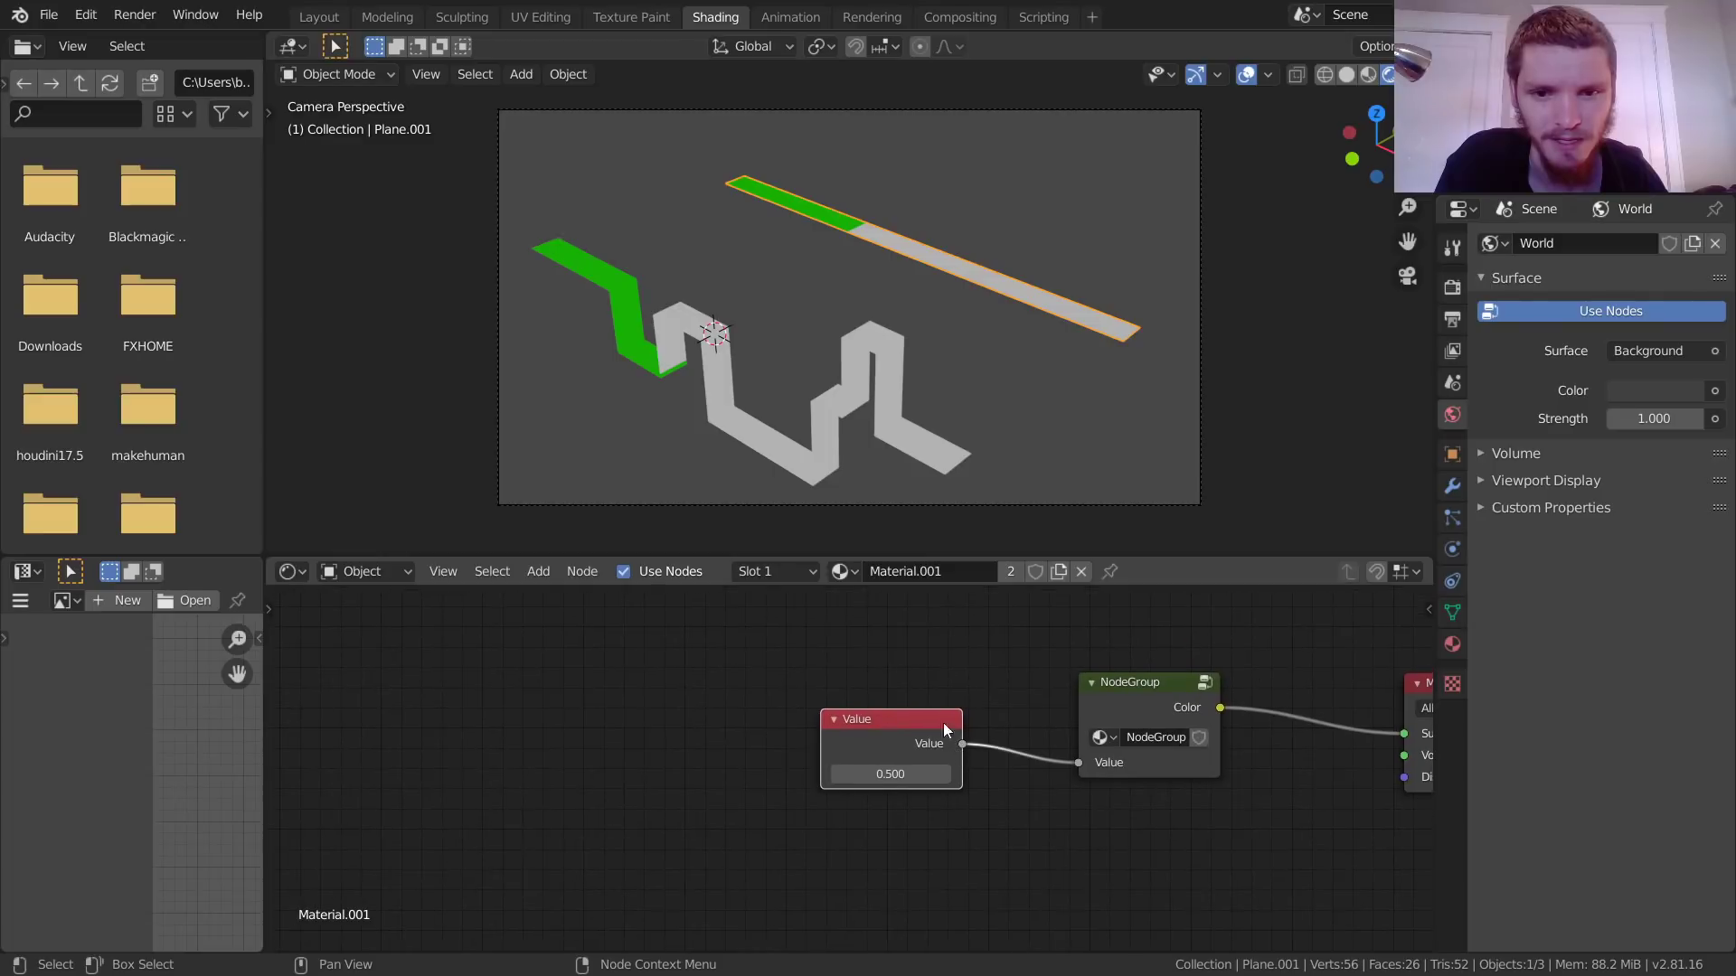
Step: Set the Value node to 0.450 to test the bars' fill and save the file
scroll(877, 398, up, 2)
scroll(877, 397, down, 1)
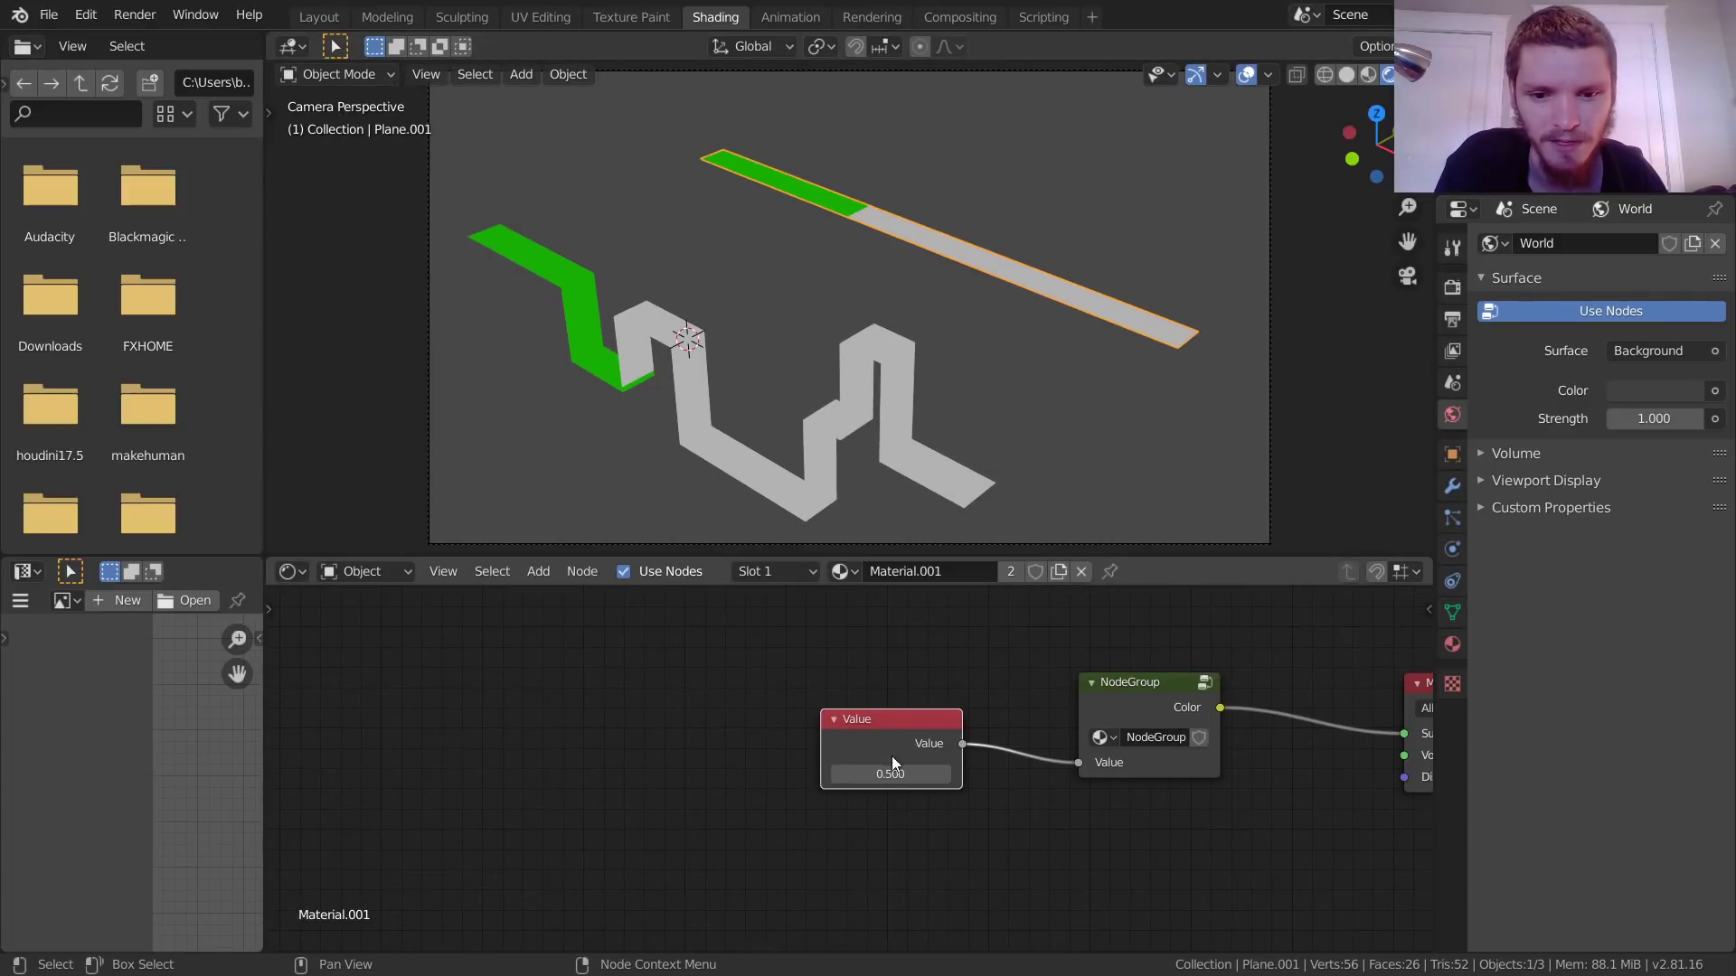
mouse_move(891, 774)
shift+mouse_down()
mouse_move(981, 773)
mouse_move(741, 774)
mouse_move(904, 775)
shift+mouse_up()
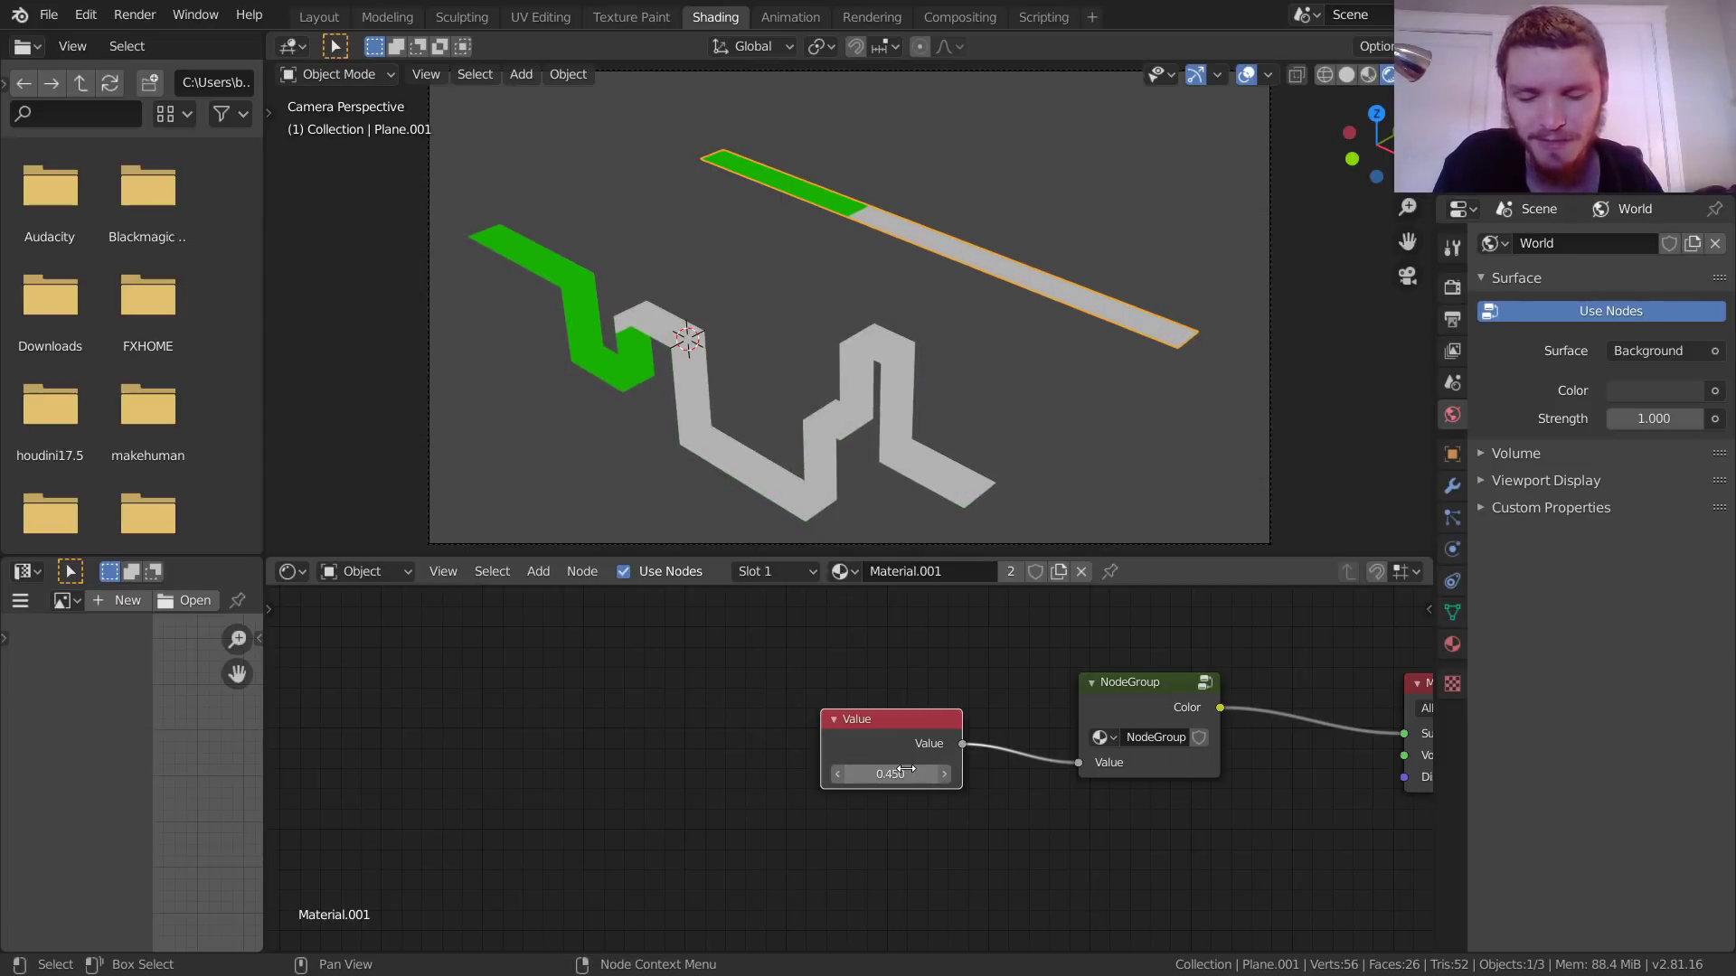
key(ctrl+s)
Step: Split the node editor horizontally, turn the lower area into a Timeline and enlarge it
drag(269, 942, 283, 879)
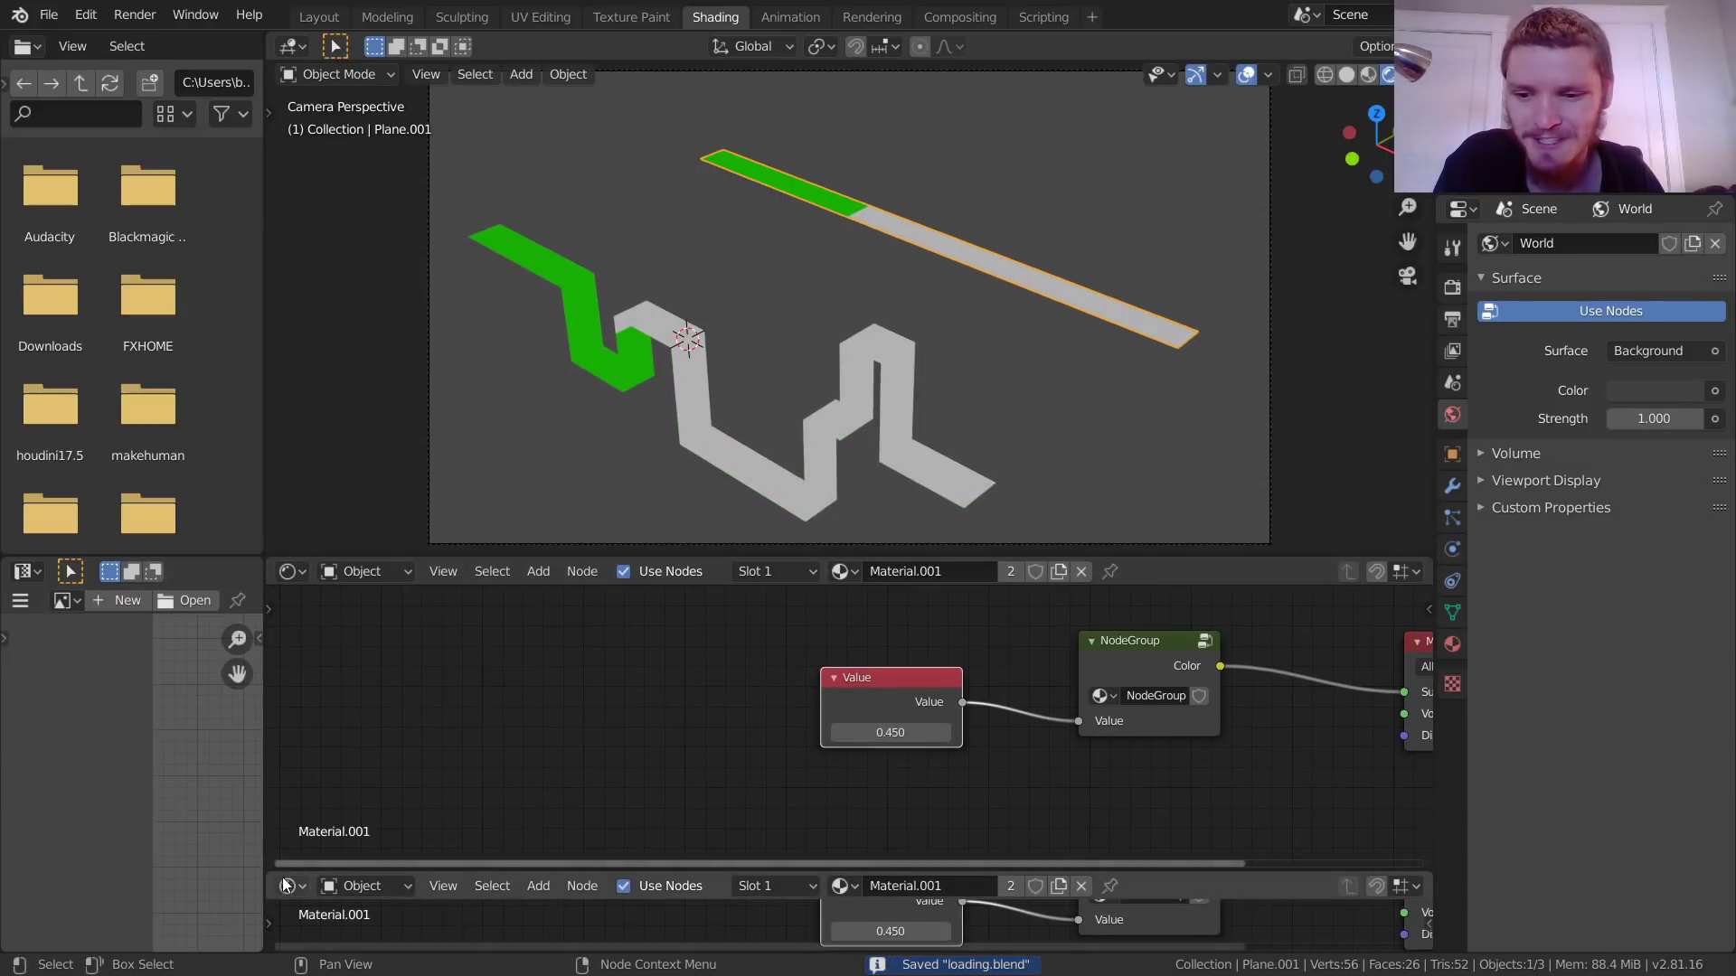
click(287, 886)
click(550, 714)
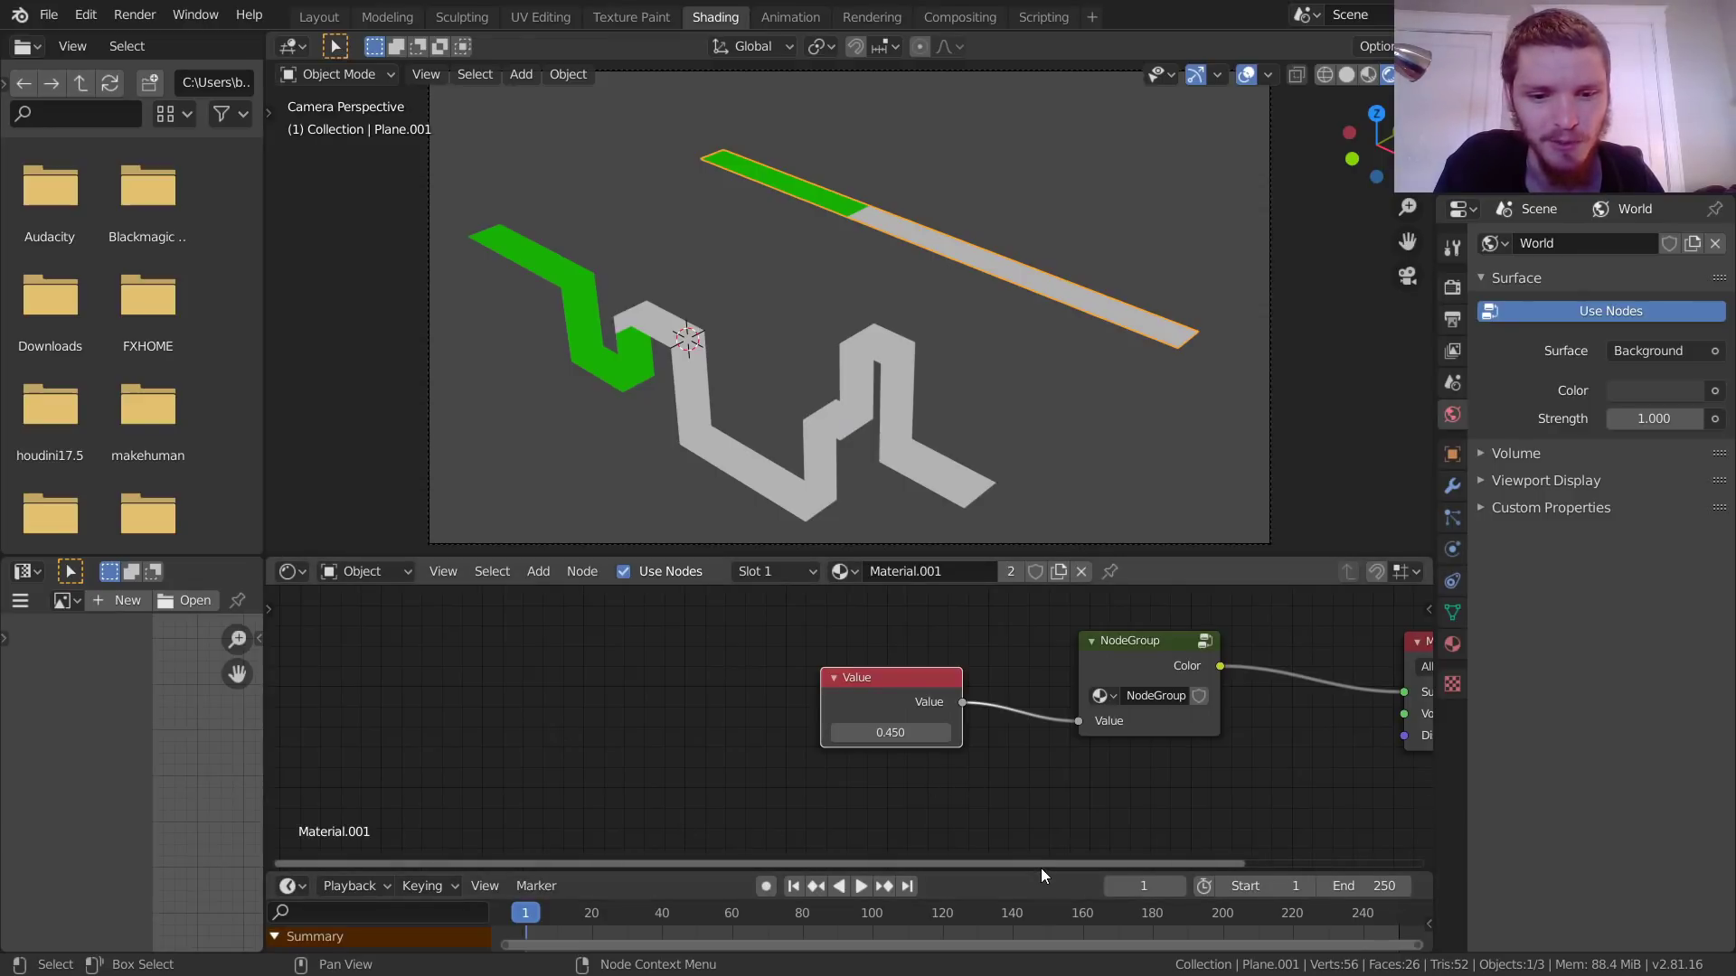
drag(1044, 871, 1044, 825)
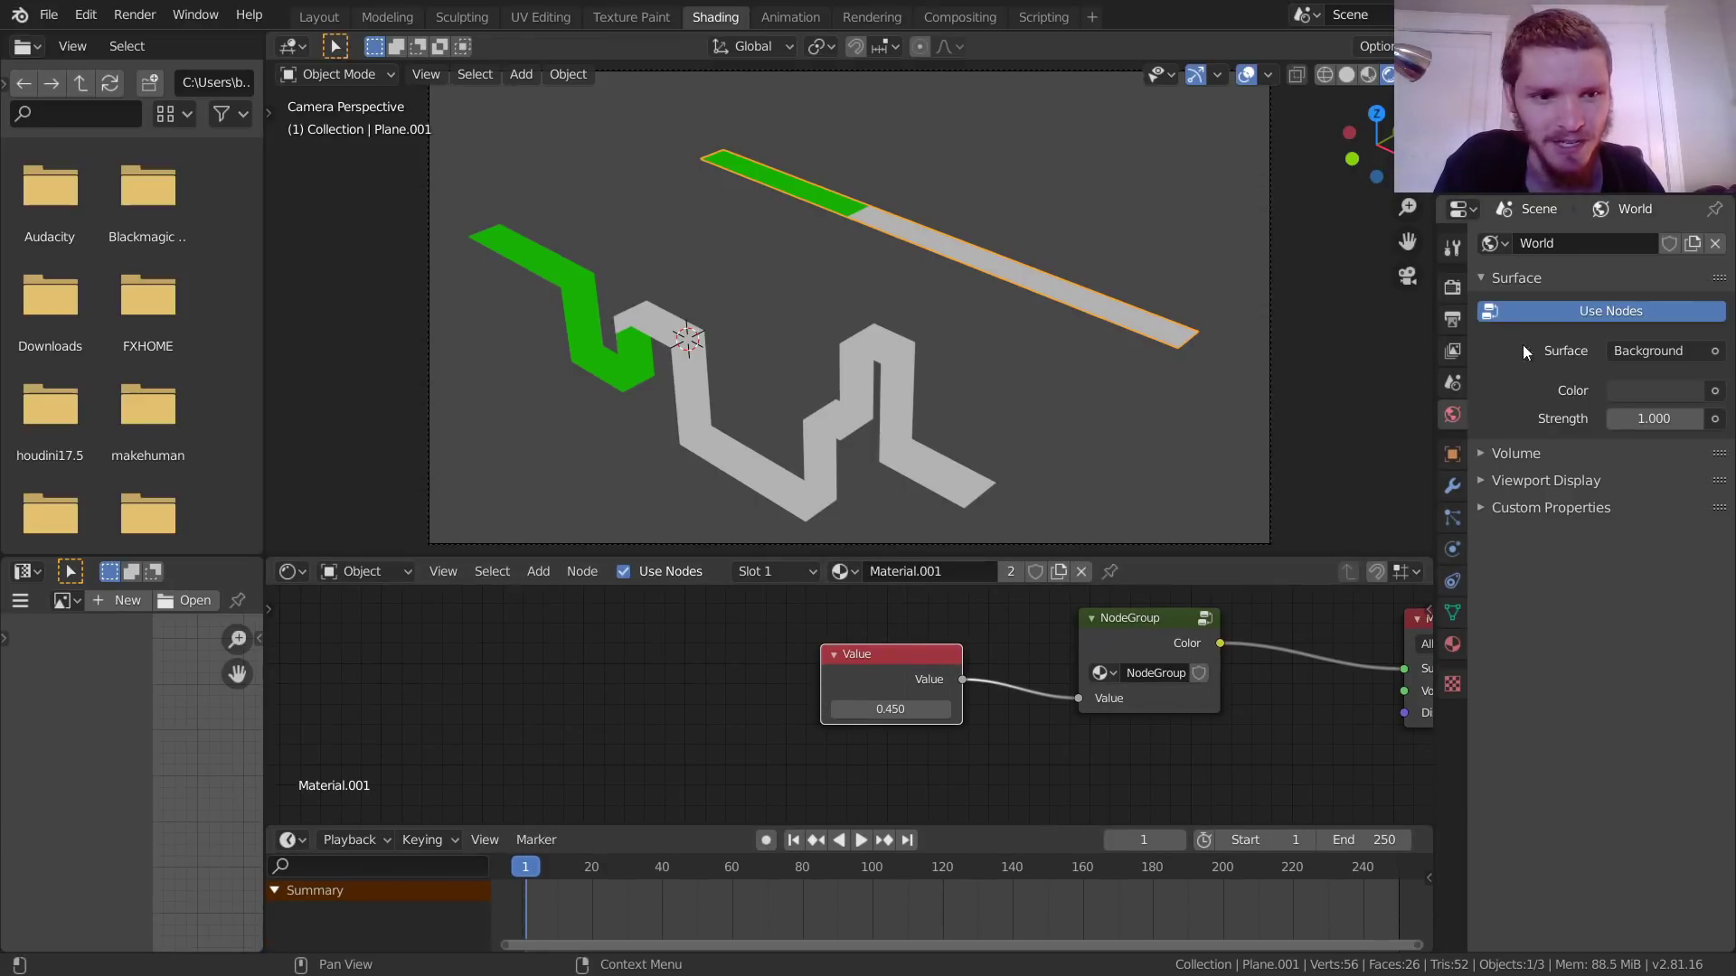
Step: Set the output frame rate to 30 fps and the end frame to 90
click(1452, 321)
click(1666, 518)
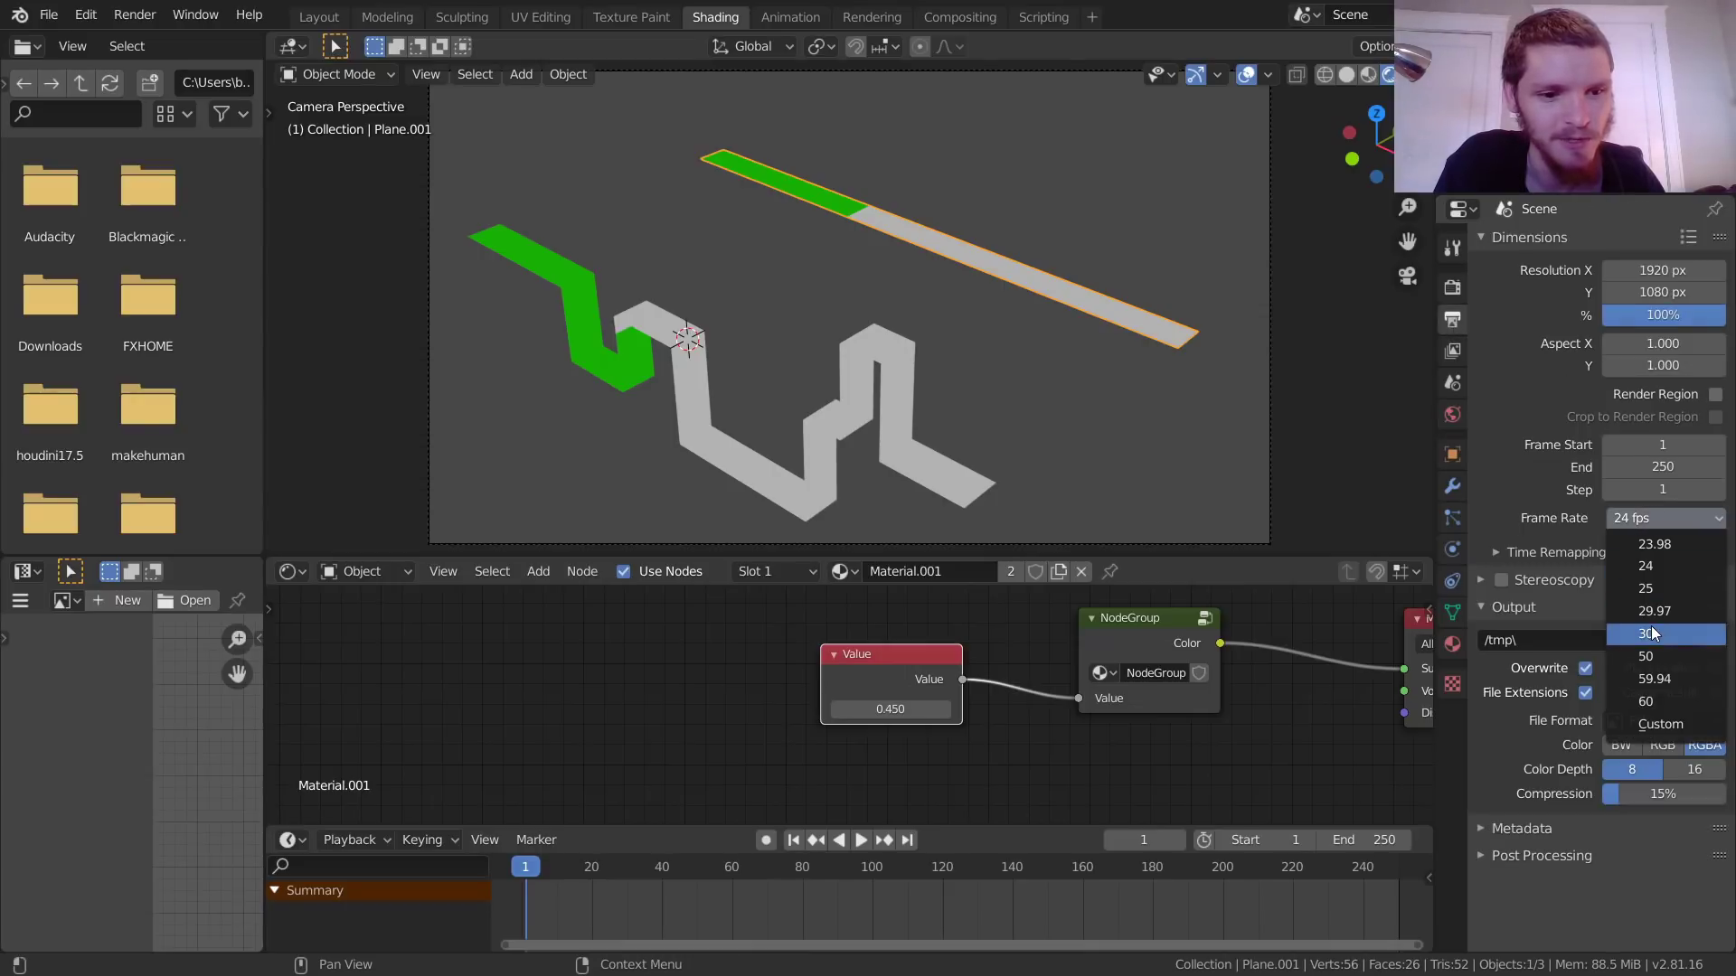
click(1663, 635)
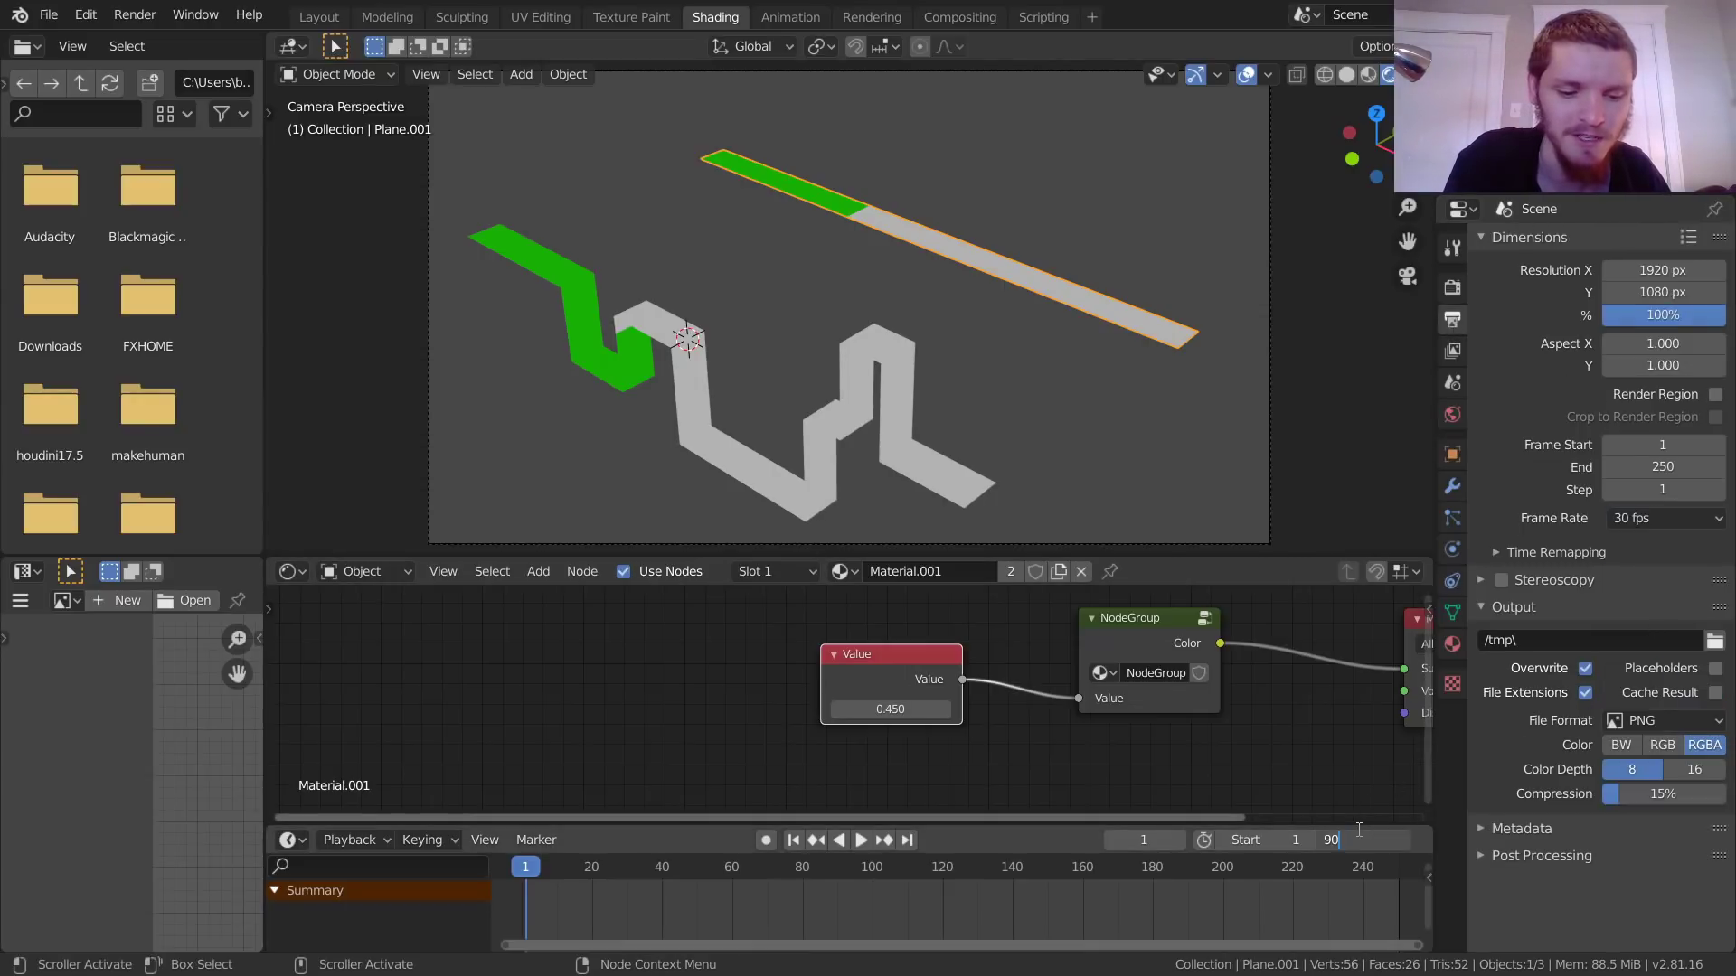
key(Return)
Step: Keyframe the Value node at 0.780 on frame 1 and -0.280 on frame 90, with linear interpolation
drag(890, 711, 994, 711)
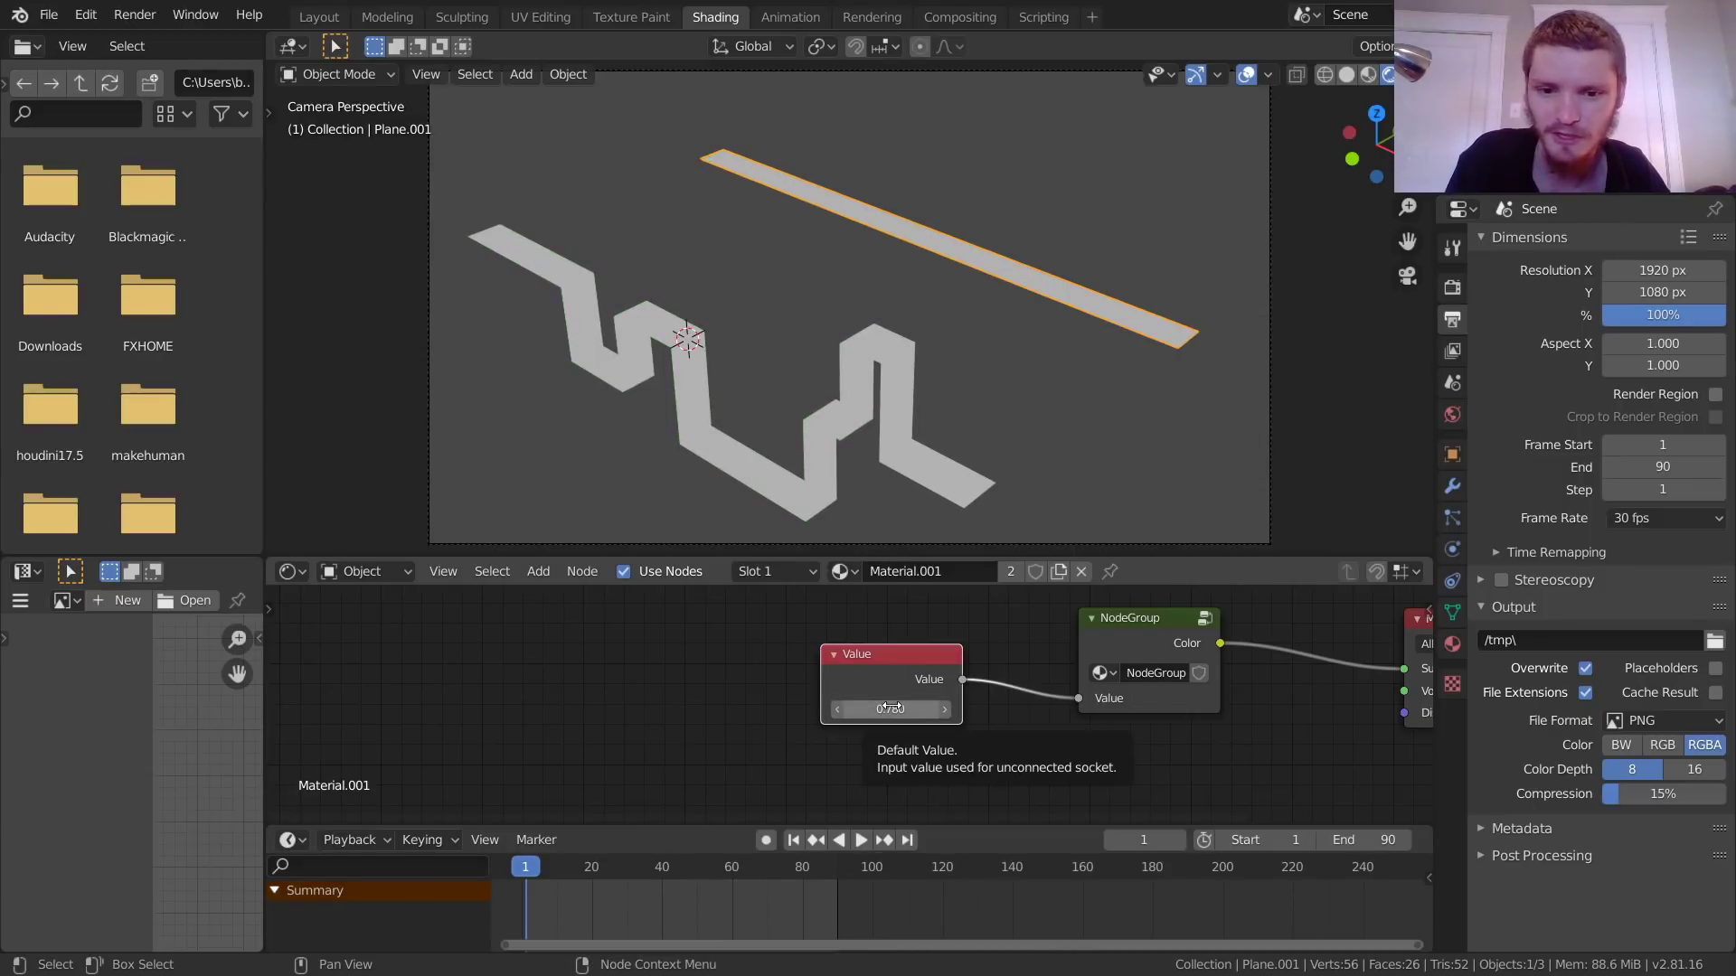
key(i)
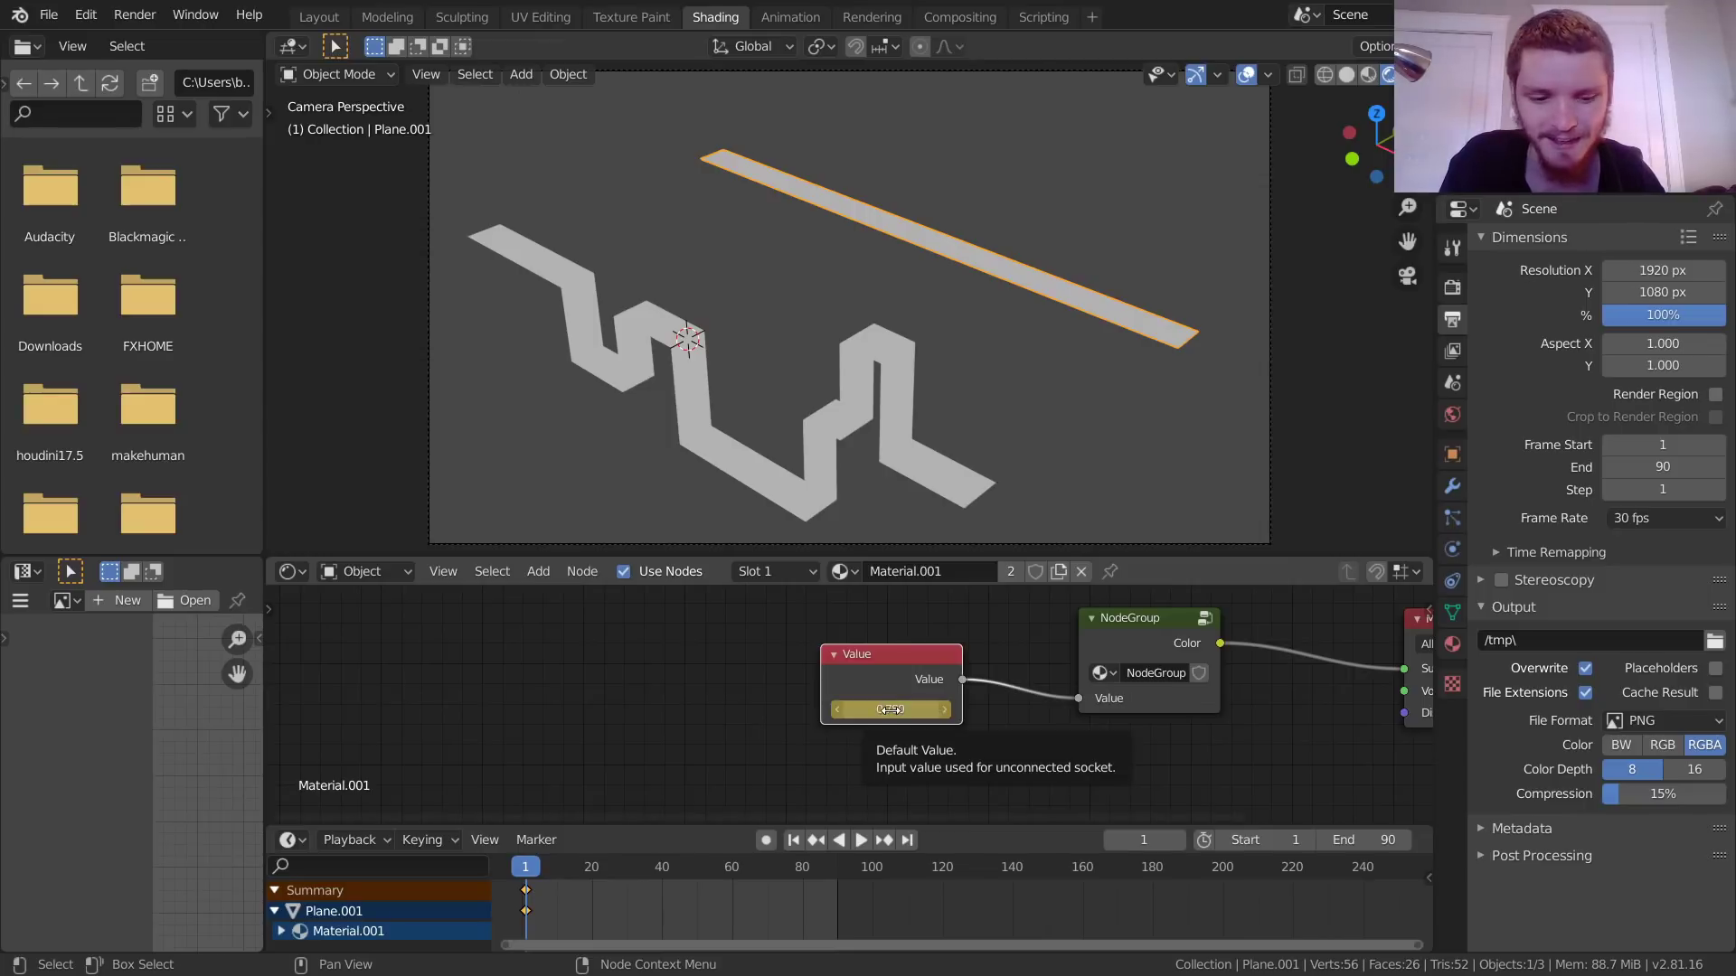
key(shift+Right)
key(i)
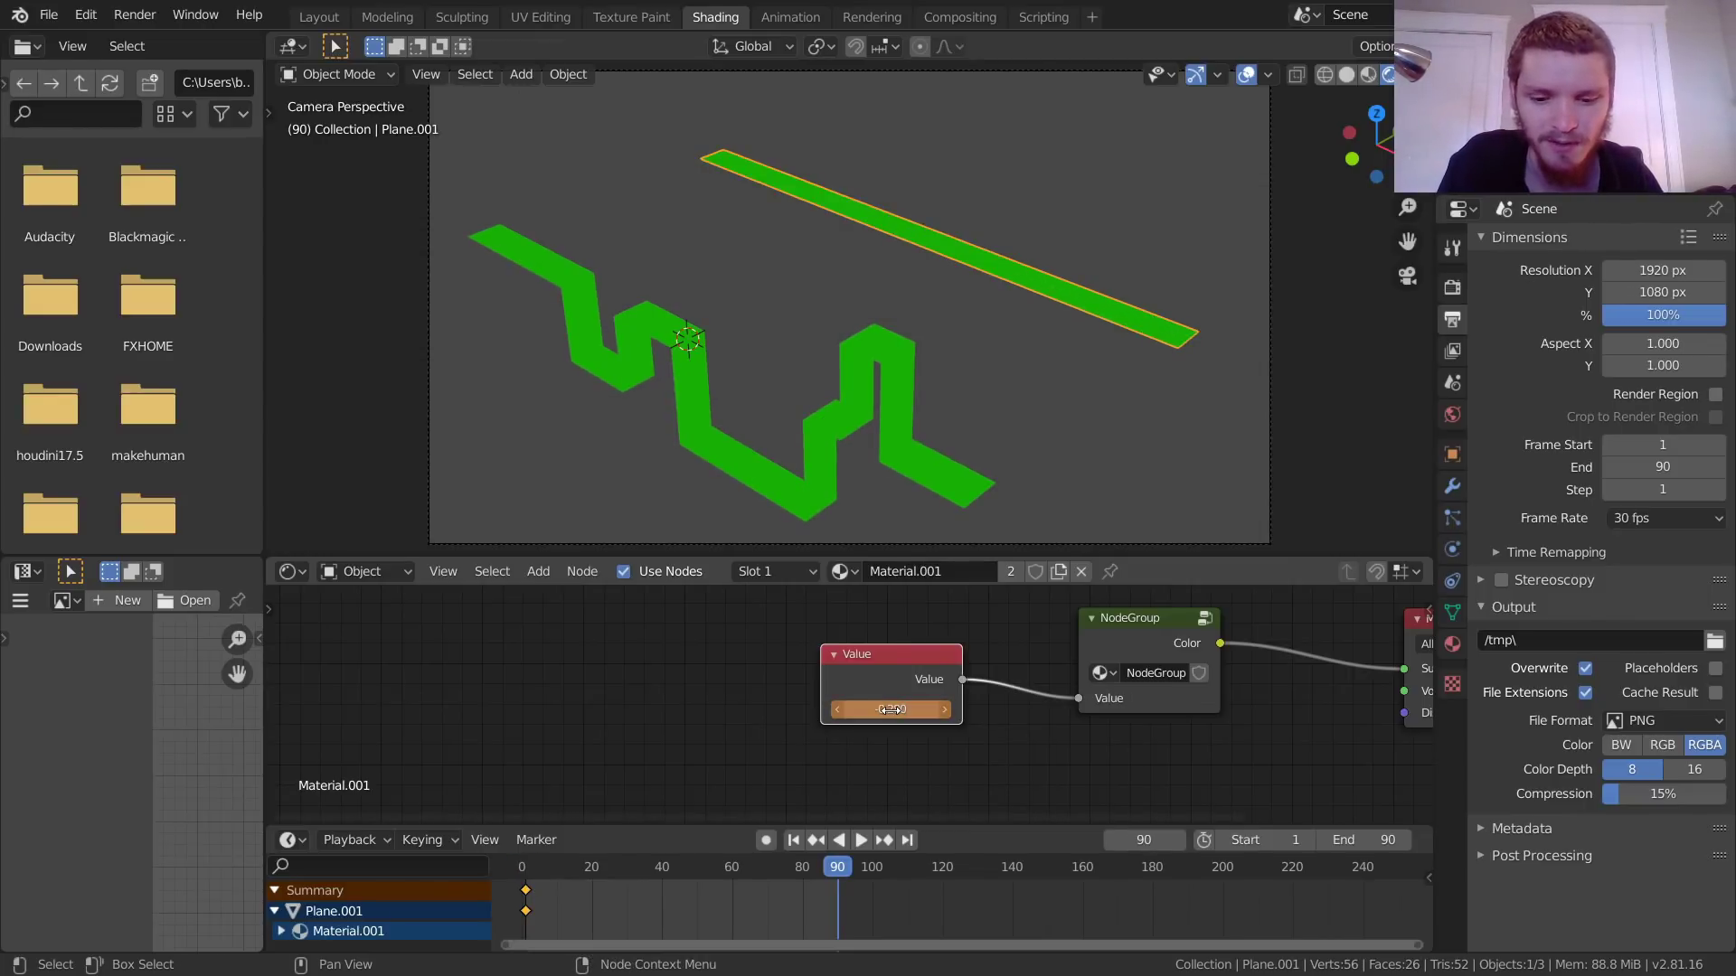
key(t)
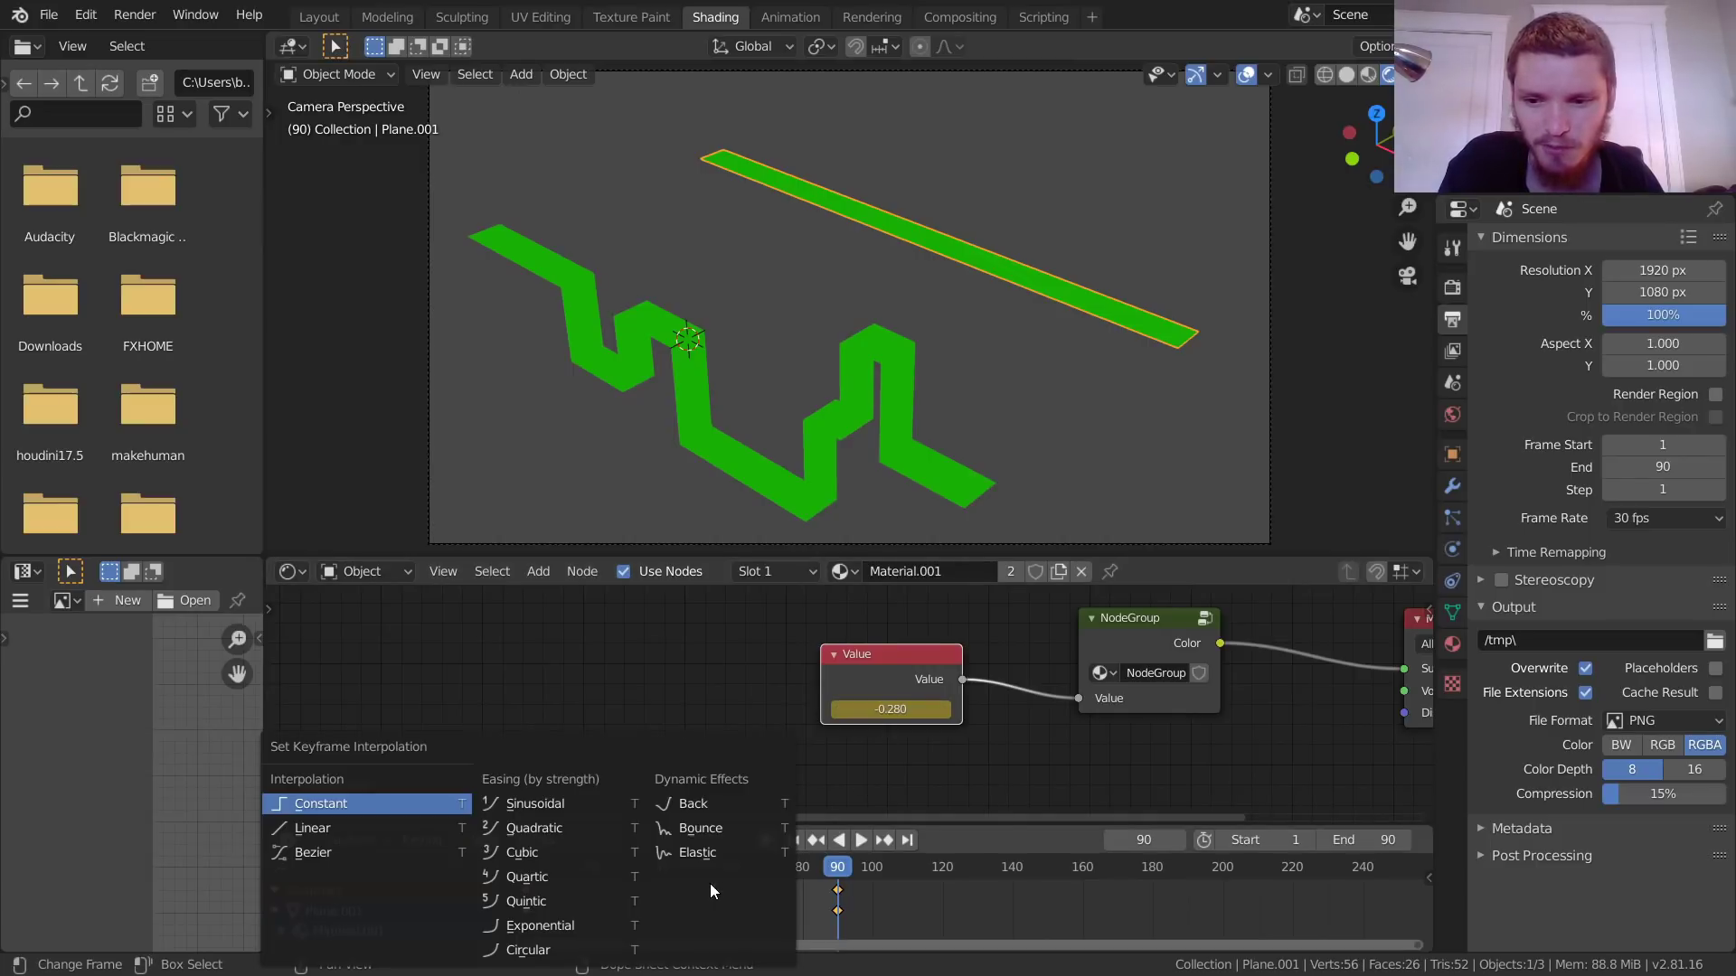
click(339, 825)
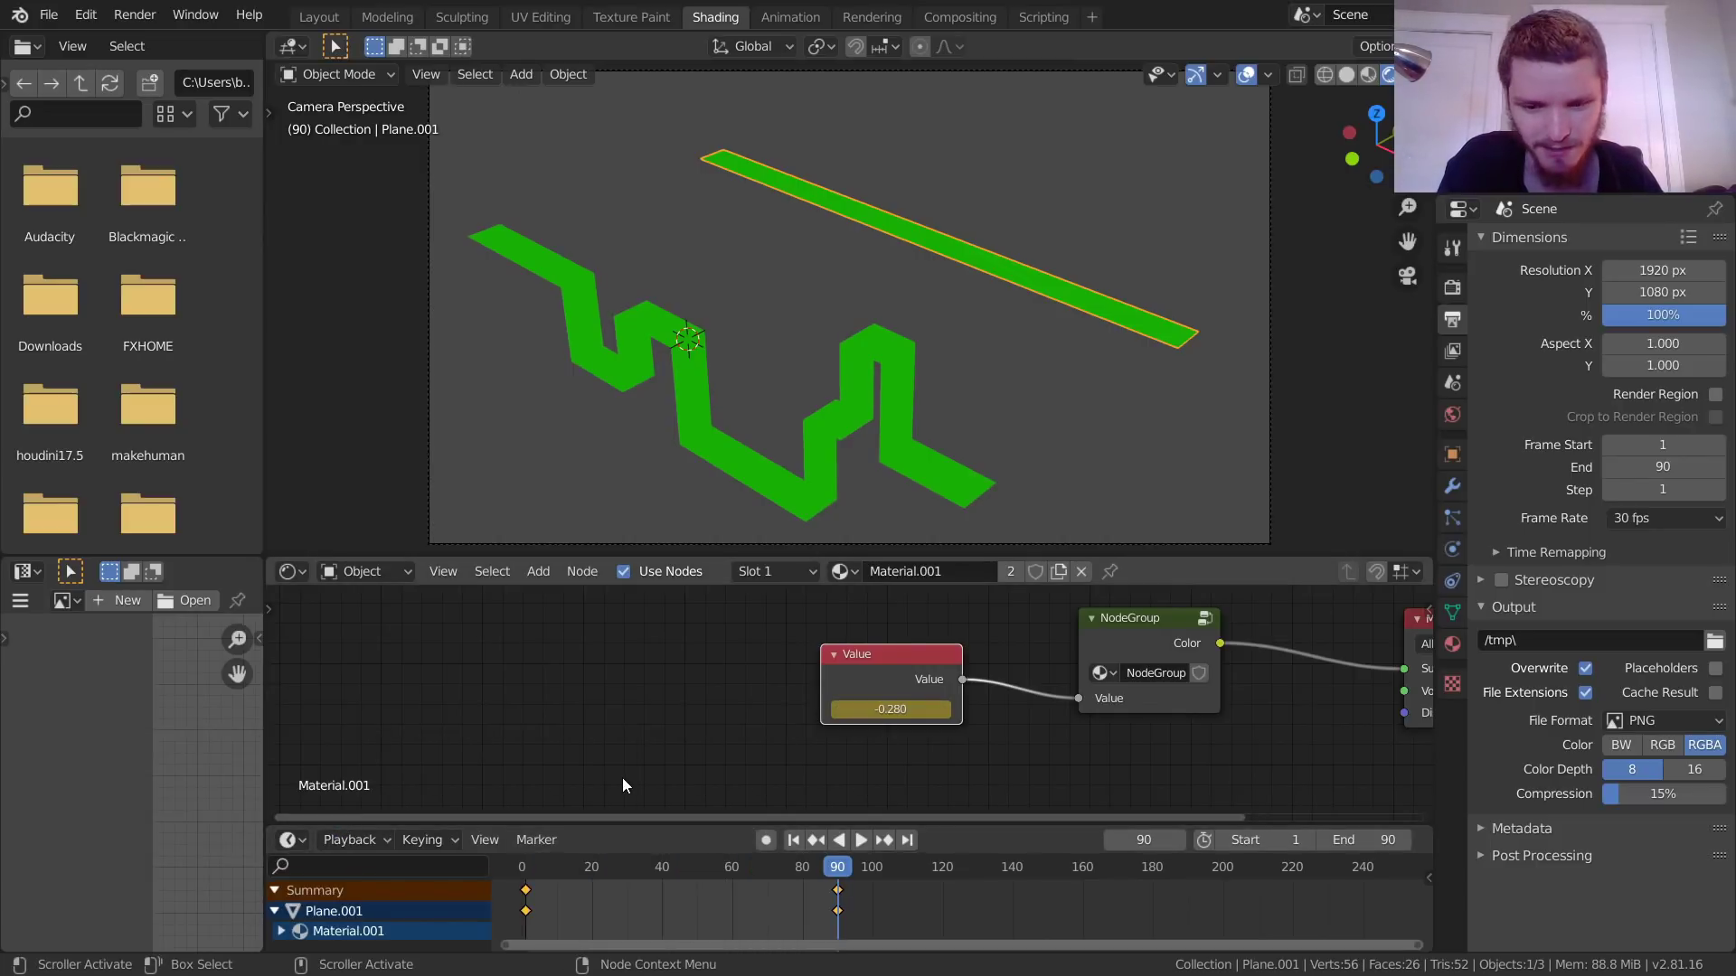
Step: Play the loading animation from frame 1, stop at frame 42 and render that frame to check it
key(shift+Left)
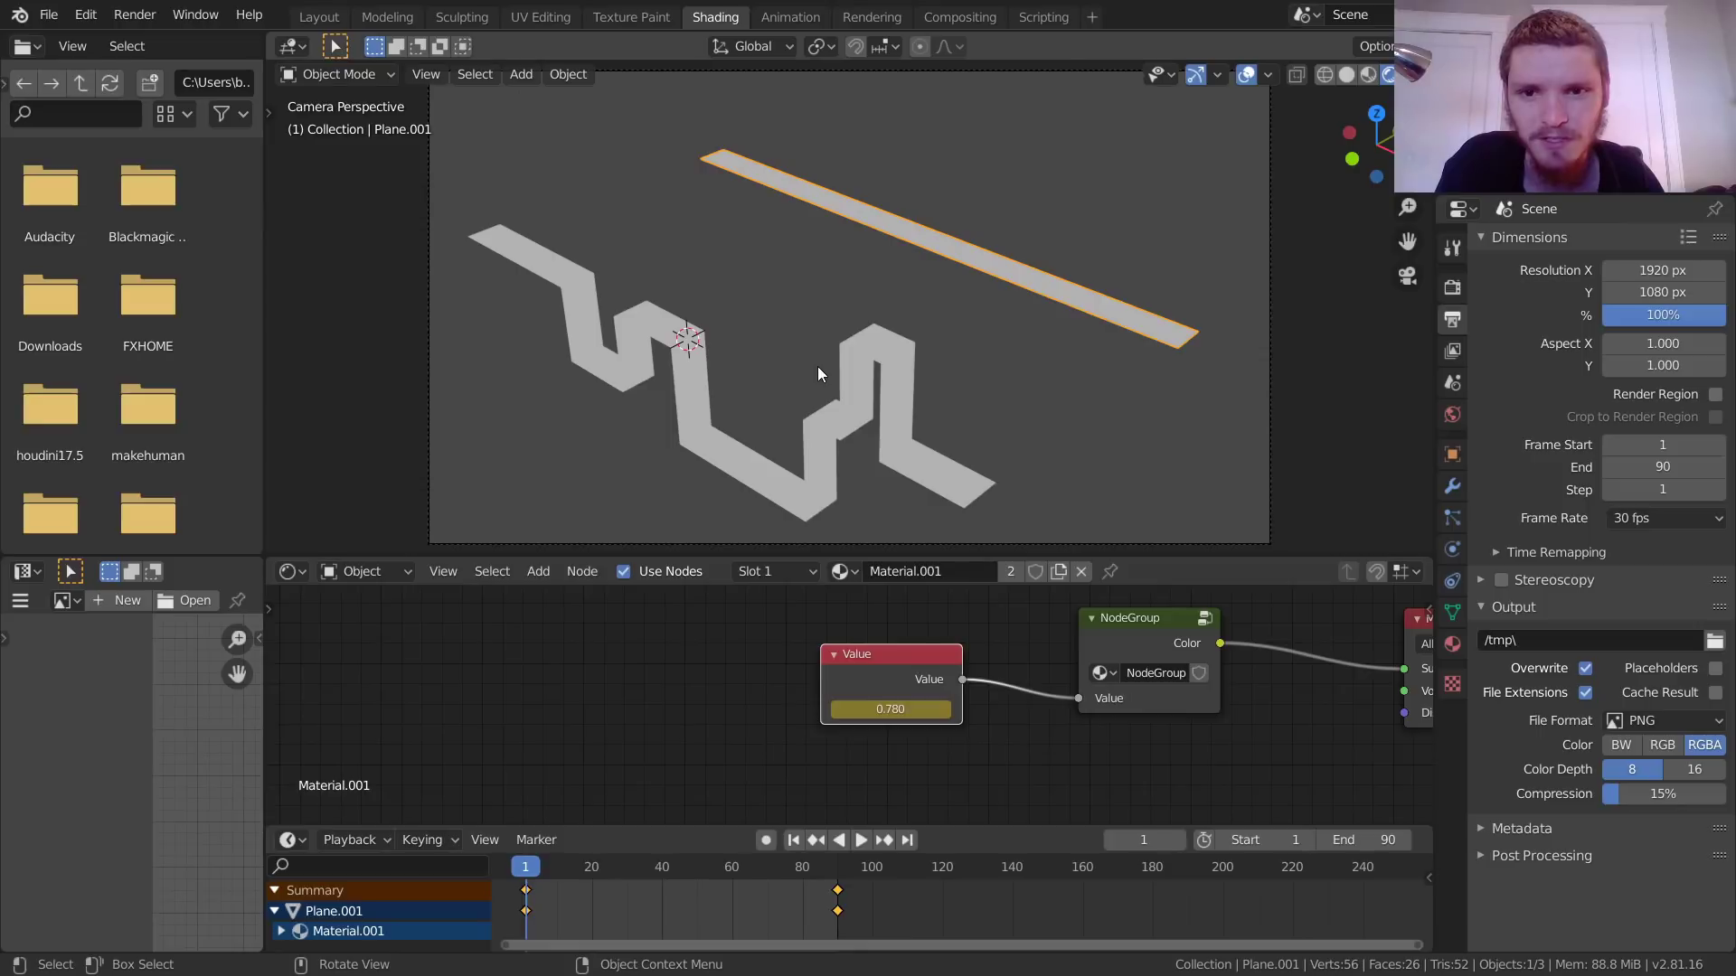
key(space)
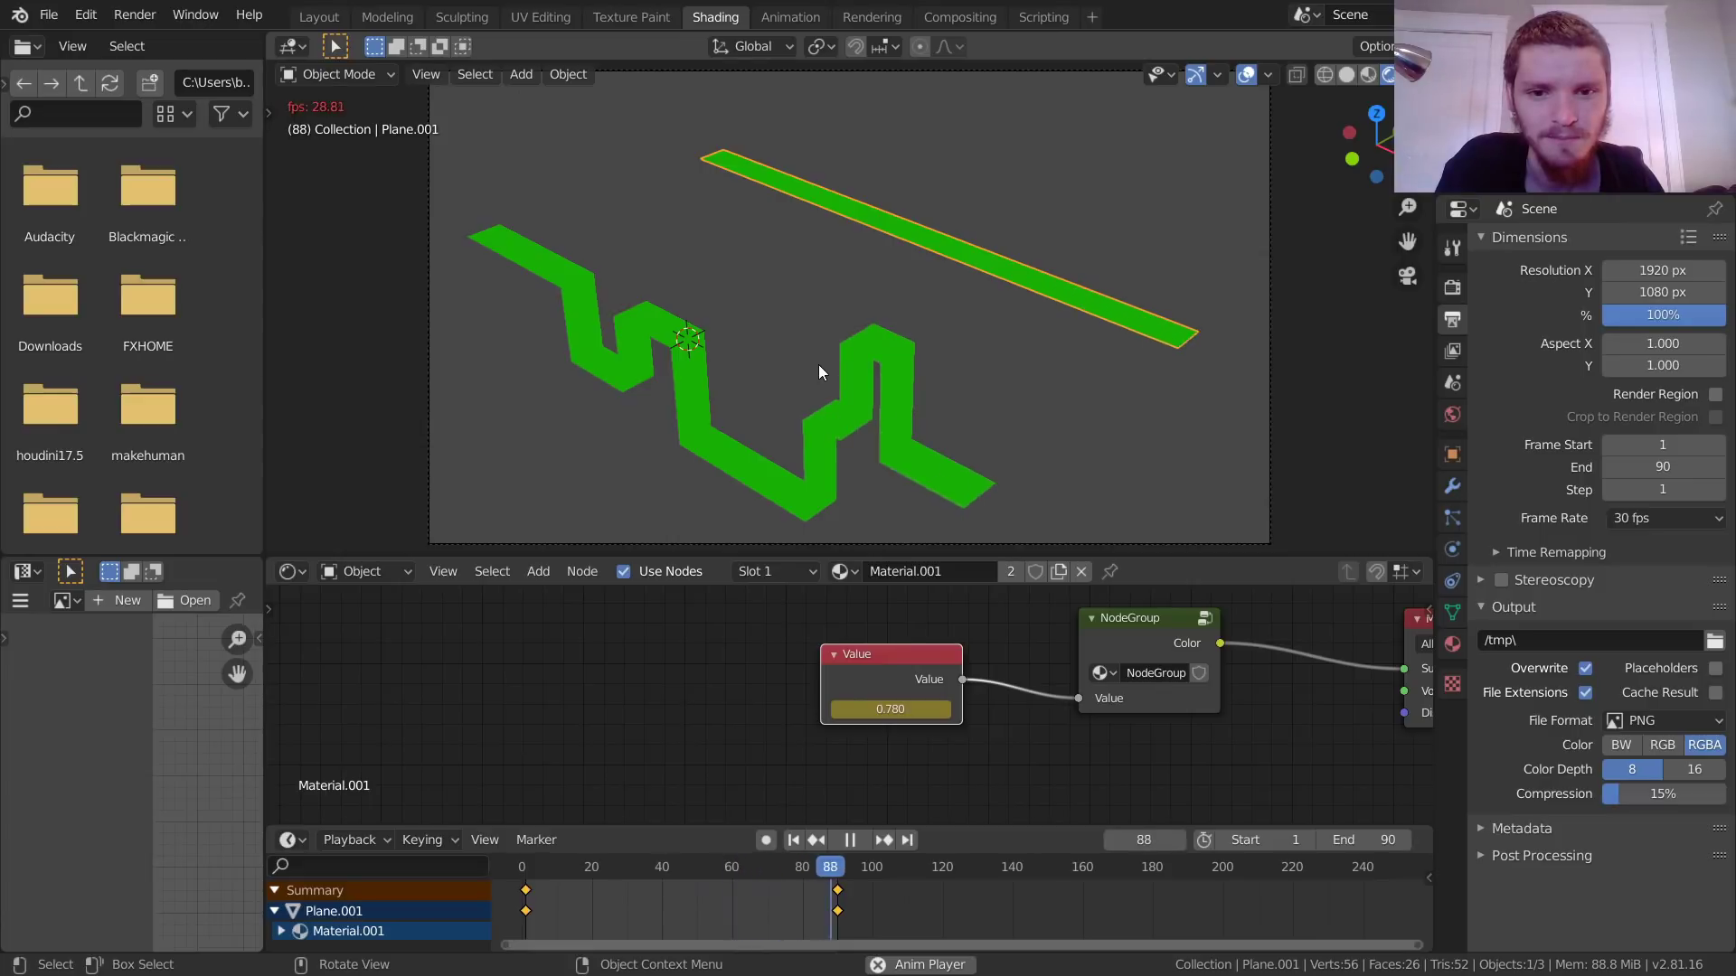
key(space)
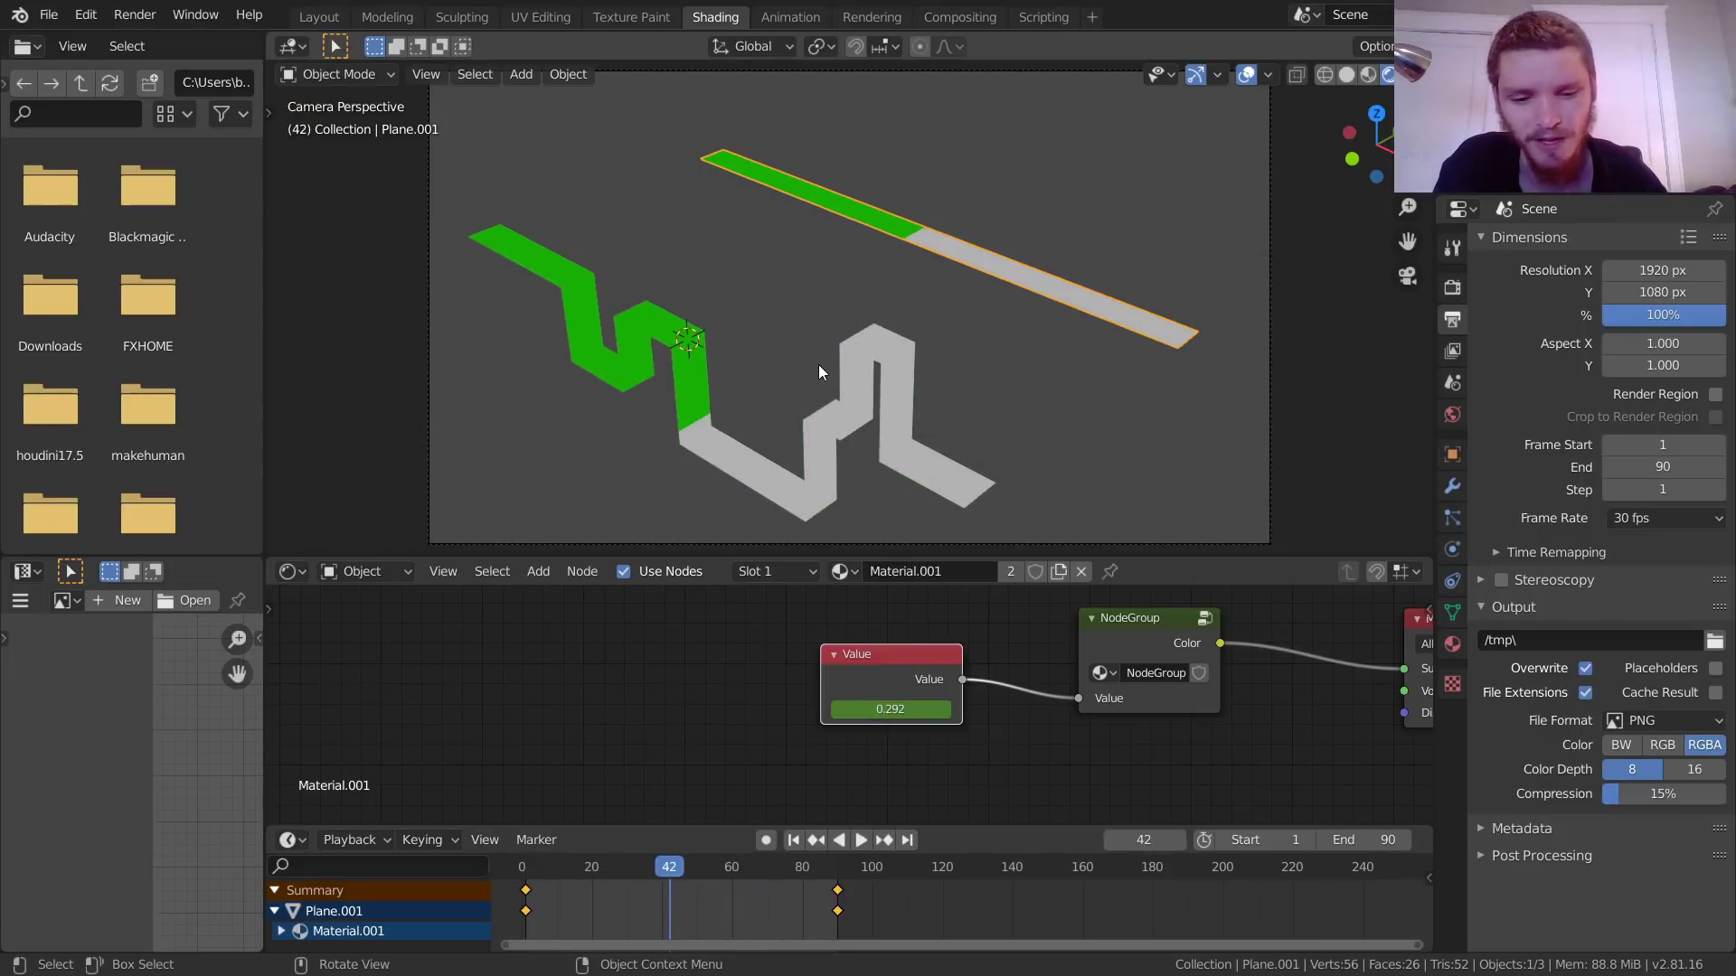
key(F12)
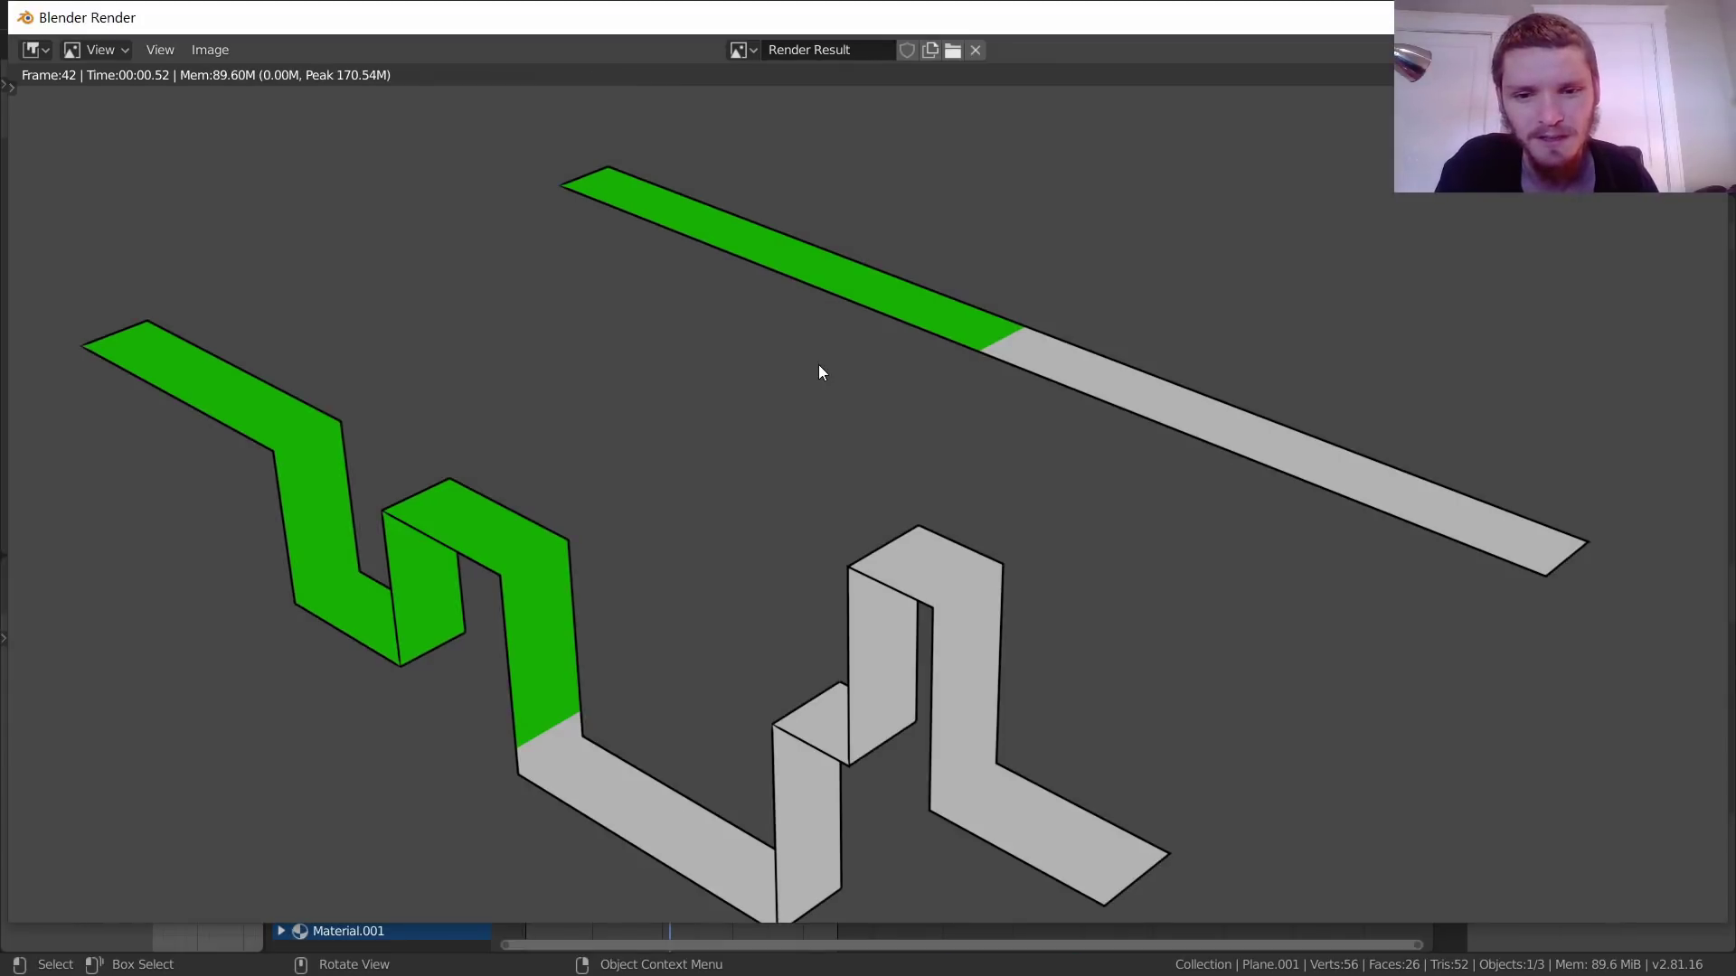
scroll(821, 373, down, 1)
key(Escape)
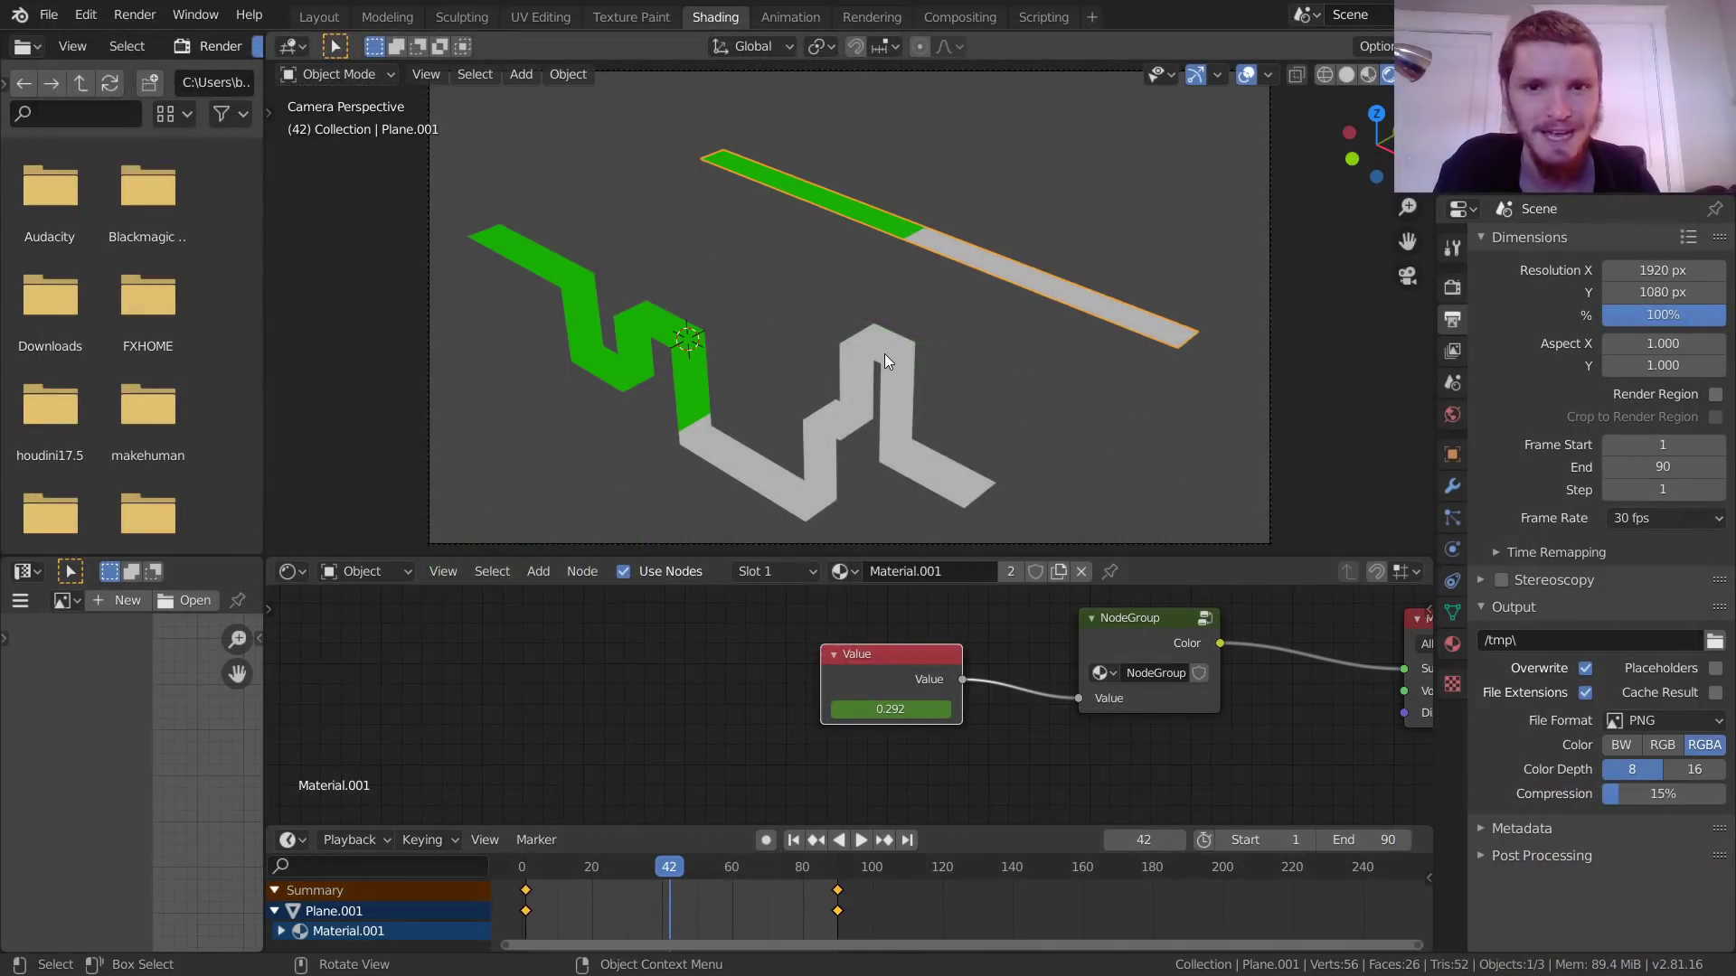
Step: Return to the Layout workspace, orbit out of the camera view and save the file
click(318, 17)
middle_drag(418, 446, 528, 457)
key(ctrl+s)
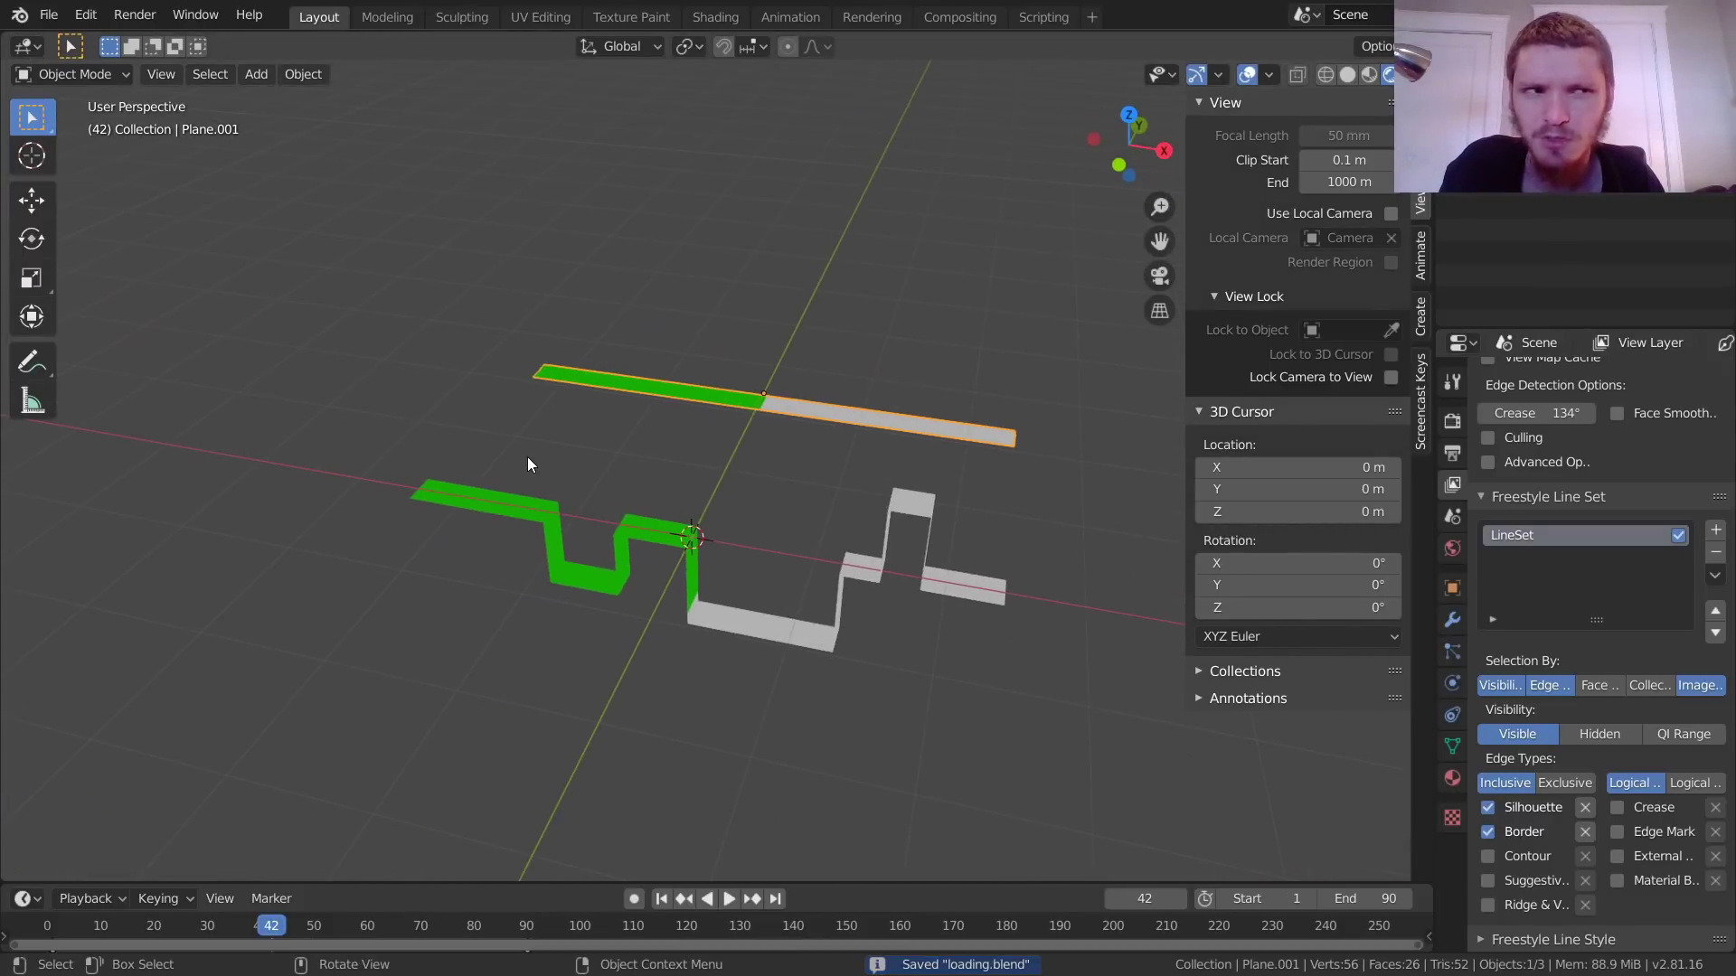
Step: Add a text object at the origin and replace its content with "Loading"
scroll(528, 461, up, 2)
key(shift+a)
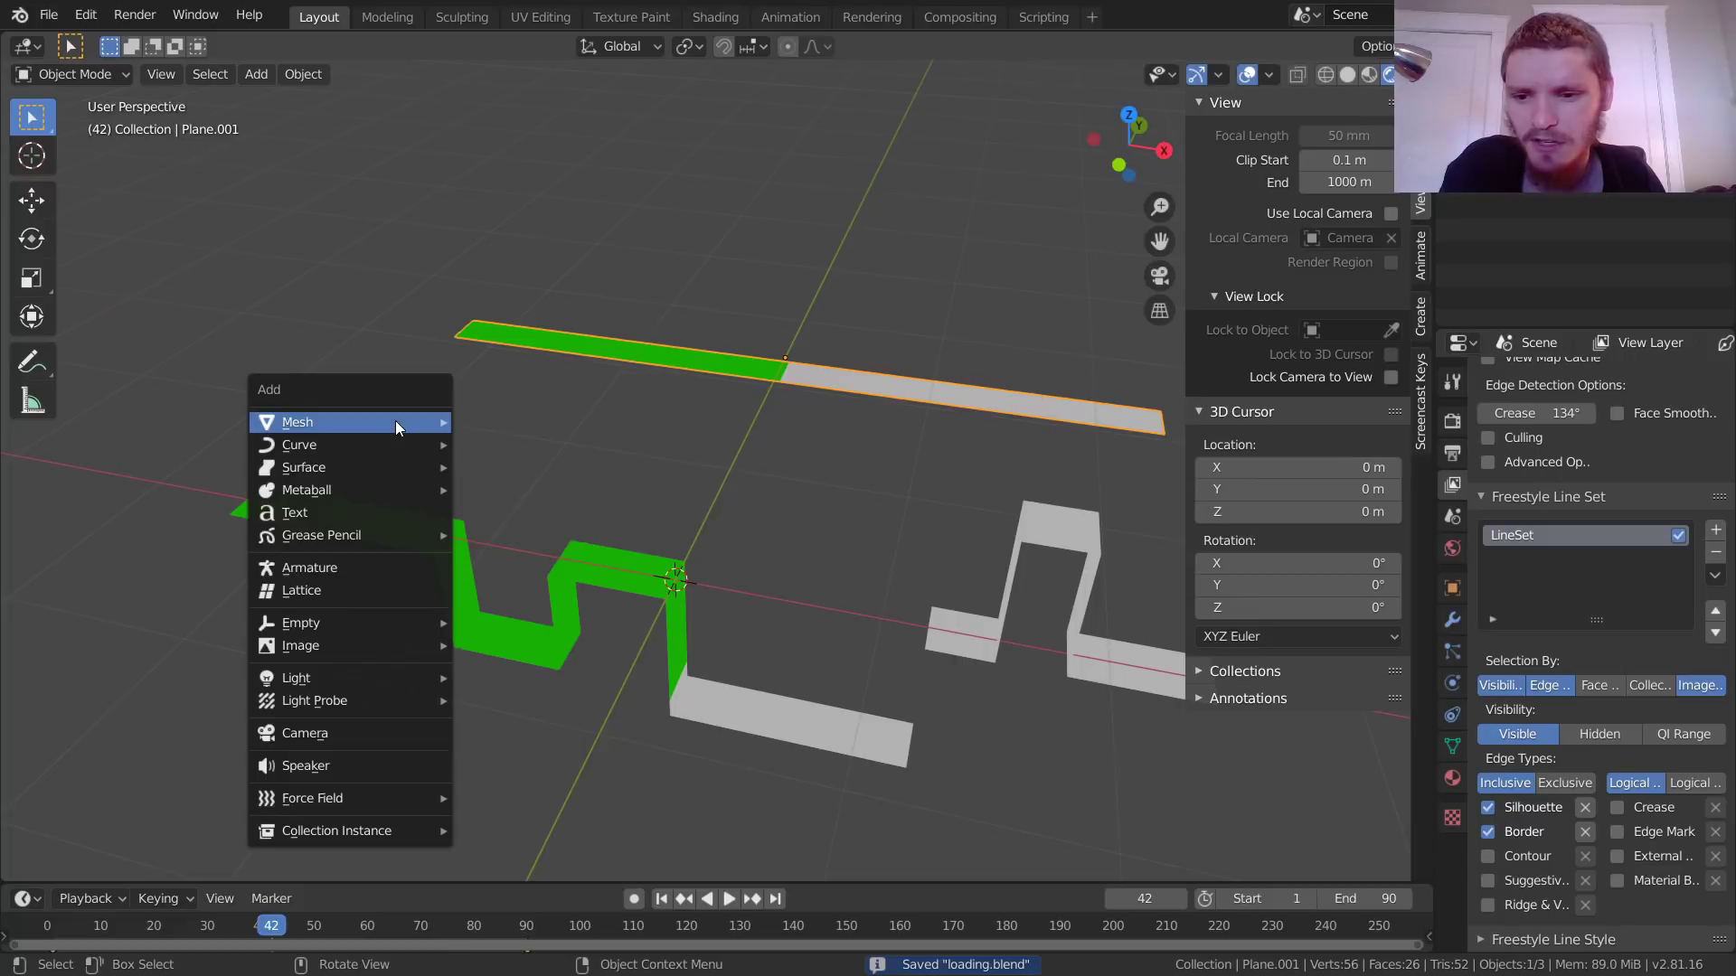
click(371, 512)
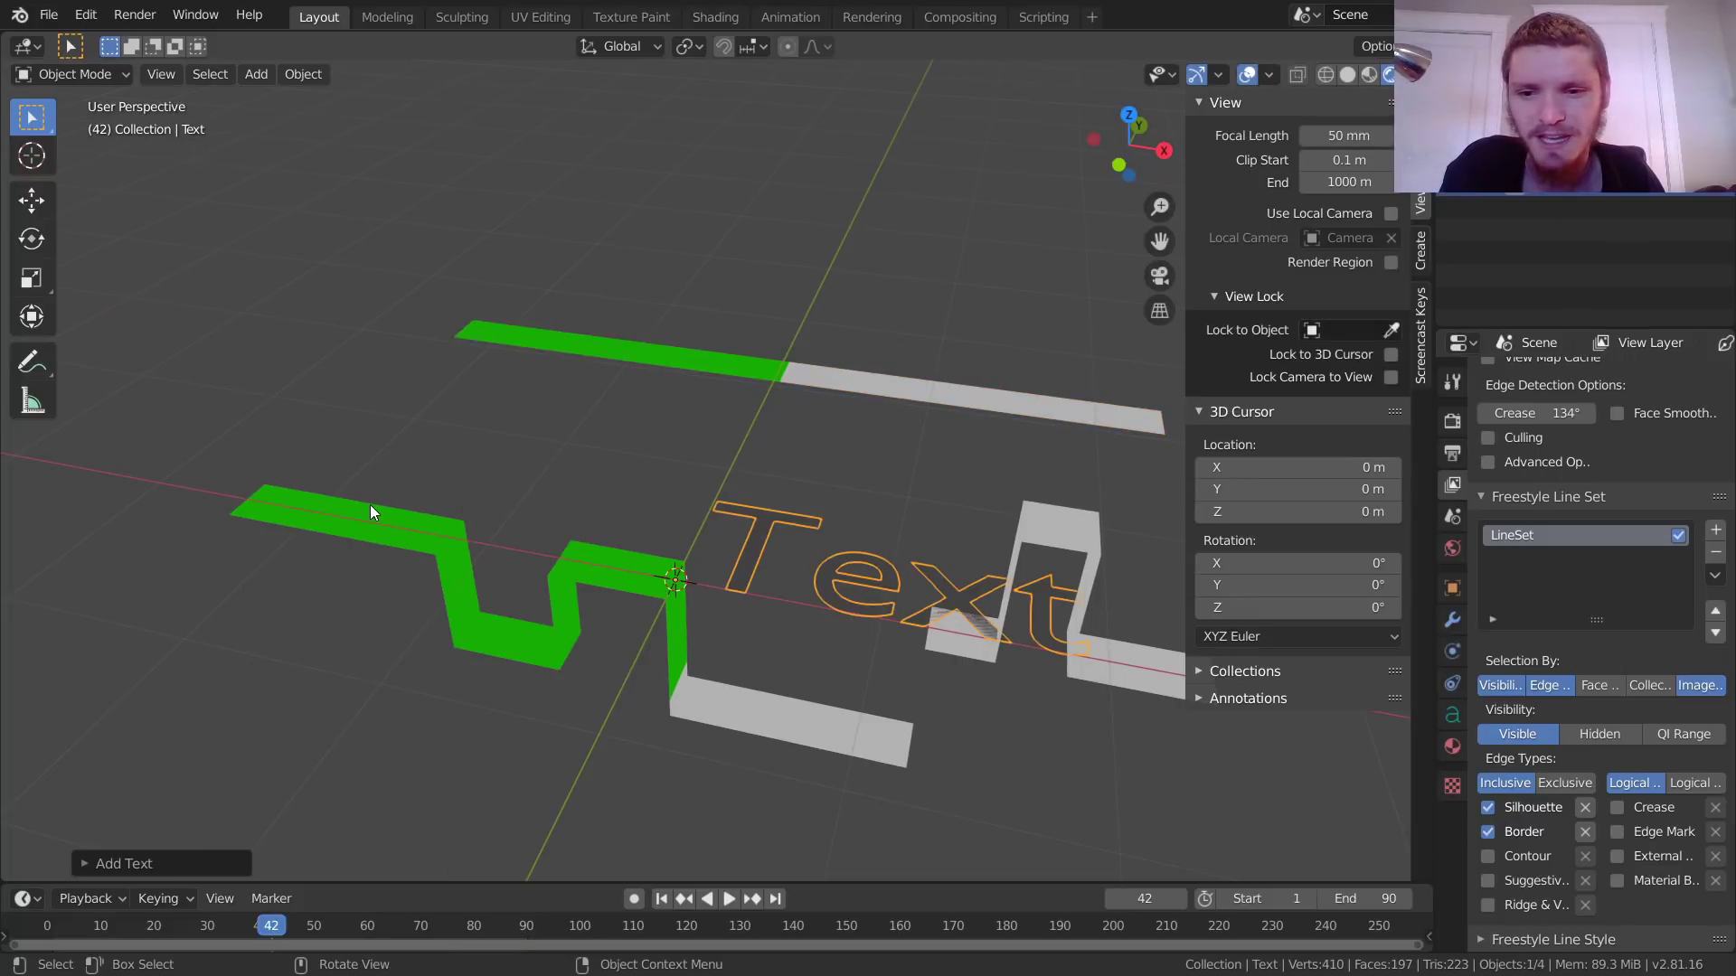
middle_drag(764, 538, 759, 551)
key(Tab)
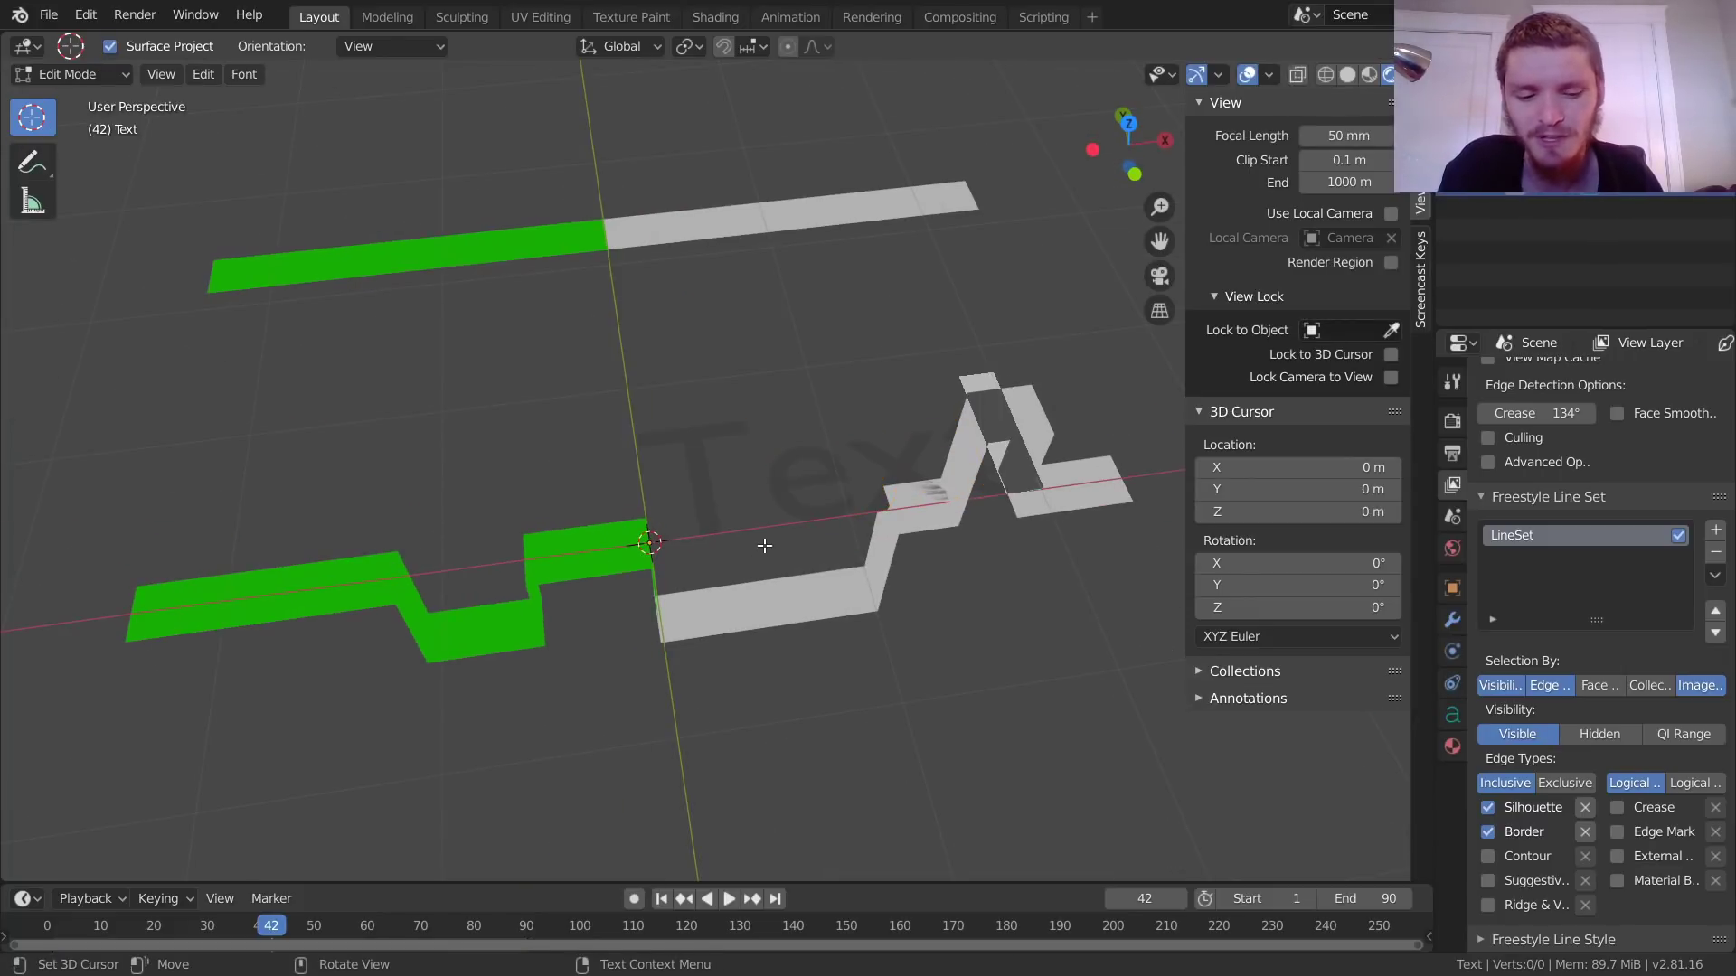
key(BackSpace)
key(BackSpace)
key(BackSpace)
key(BackSpace)
text(Loadin)
key(Tab)
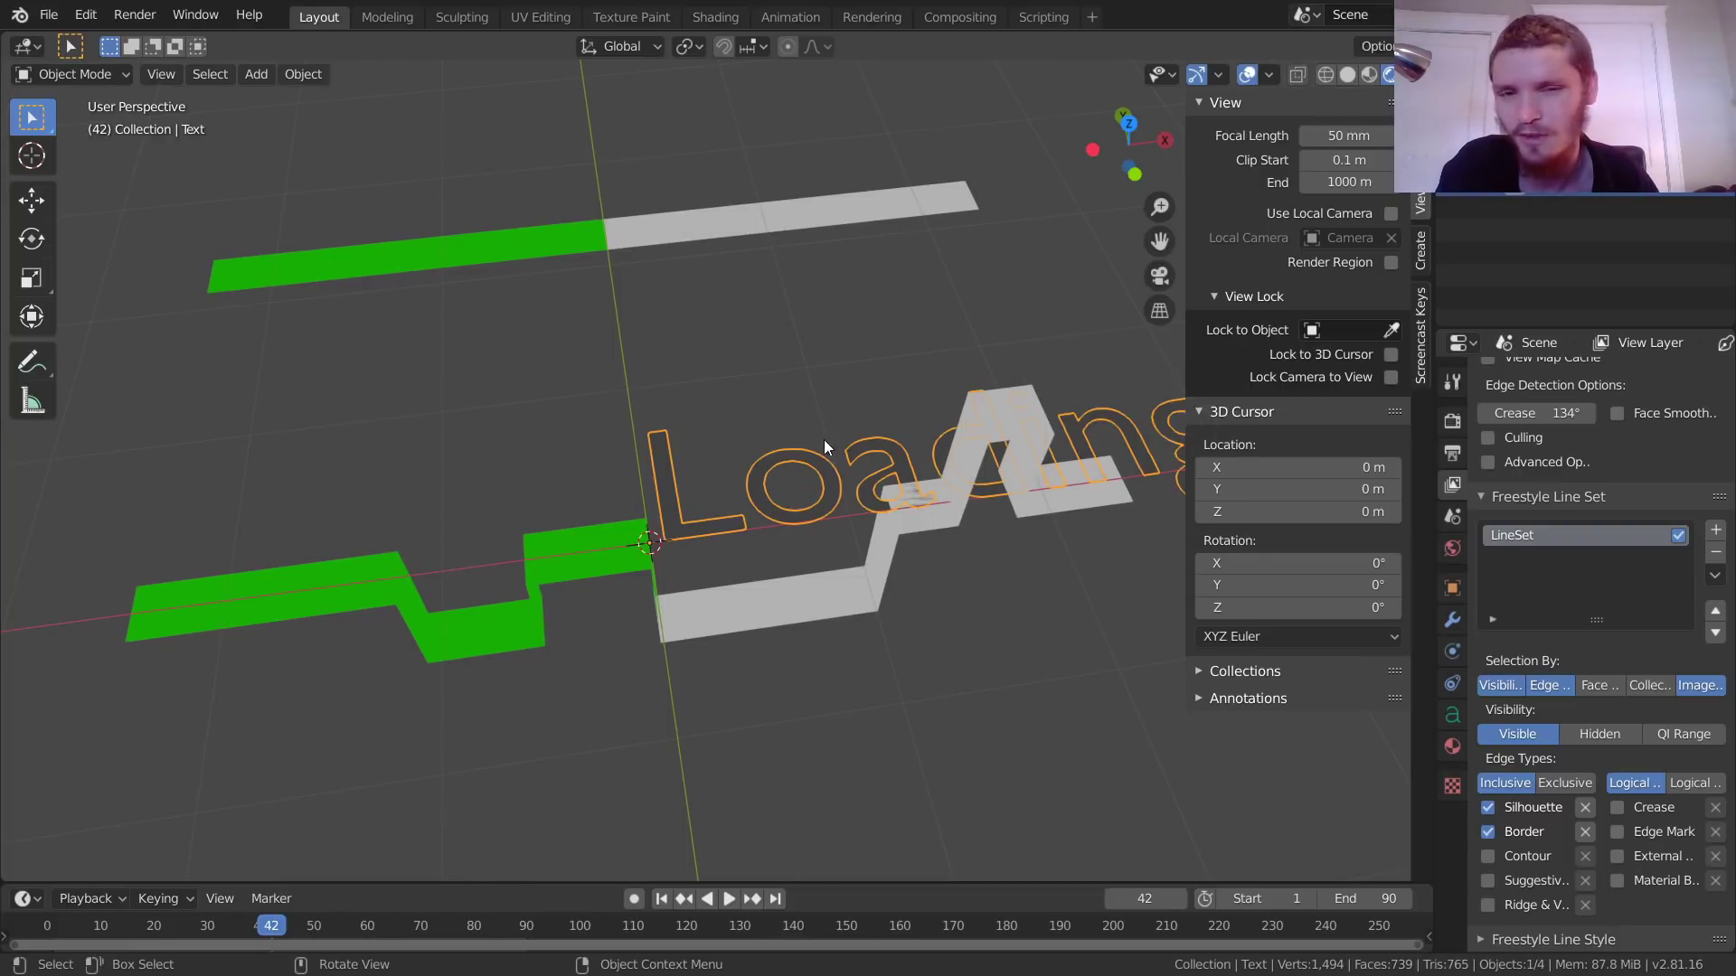
Step: Scale the Loading text down to about half its size and check it in camera view
key(s)
click(796, 457)
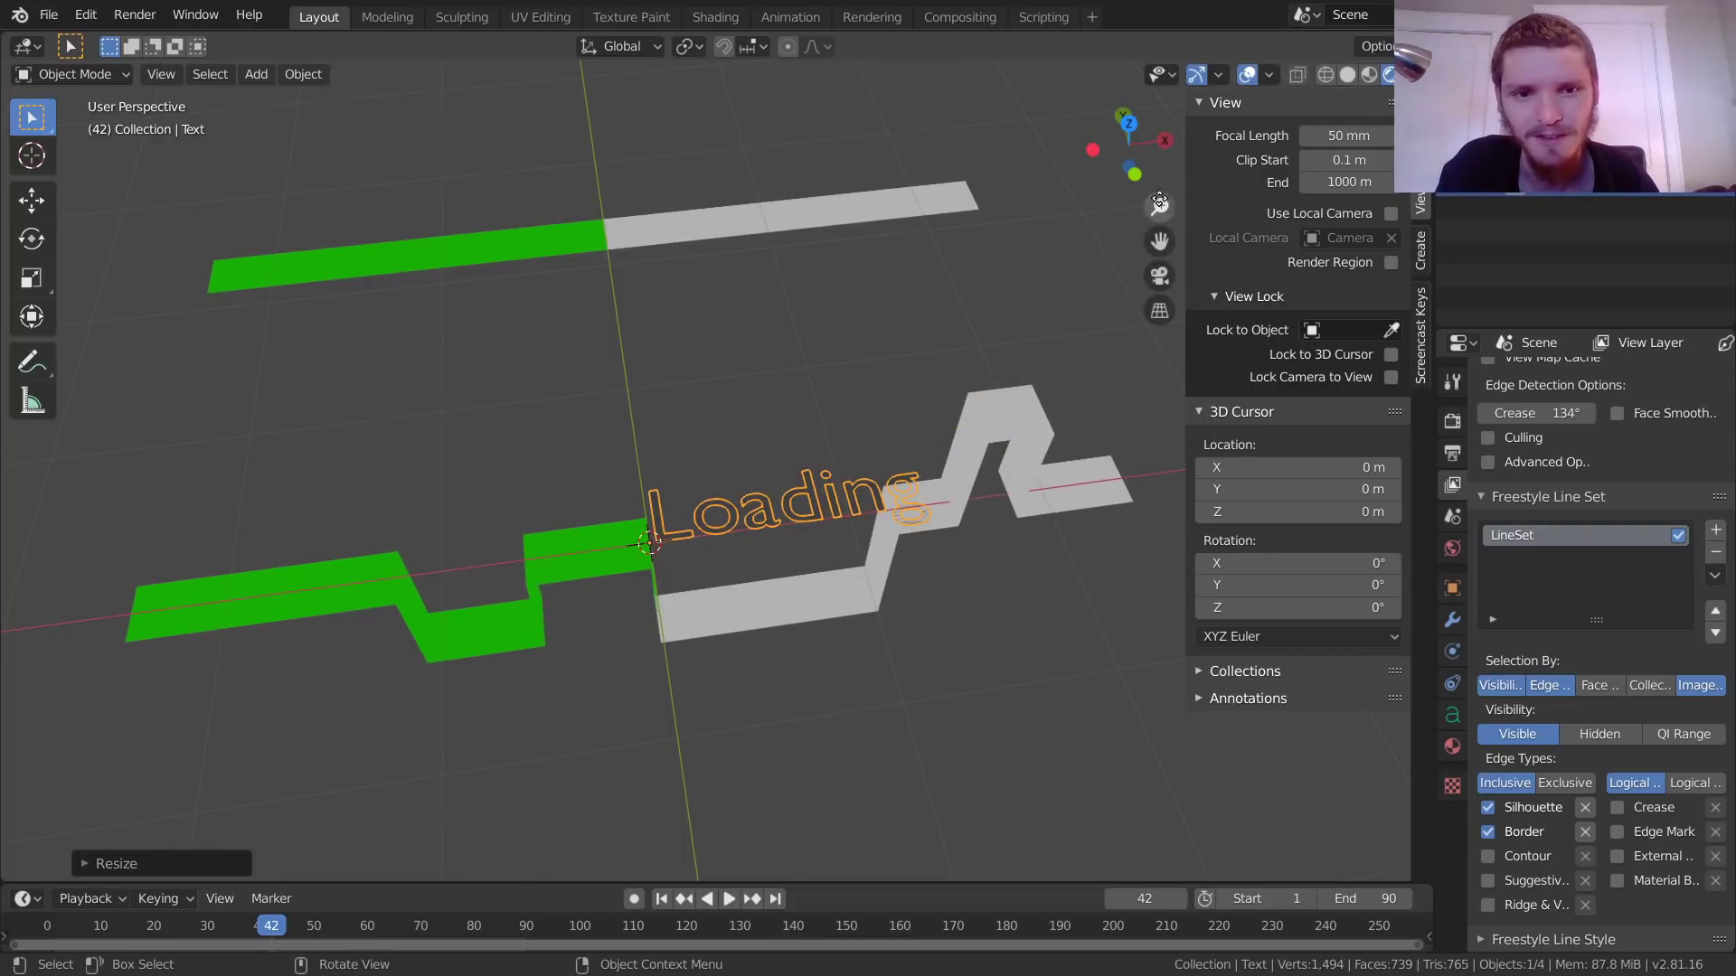
click(1128, 124)
click(1160, 276)
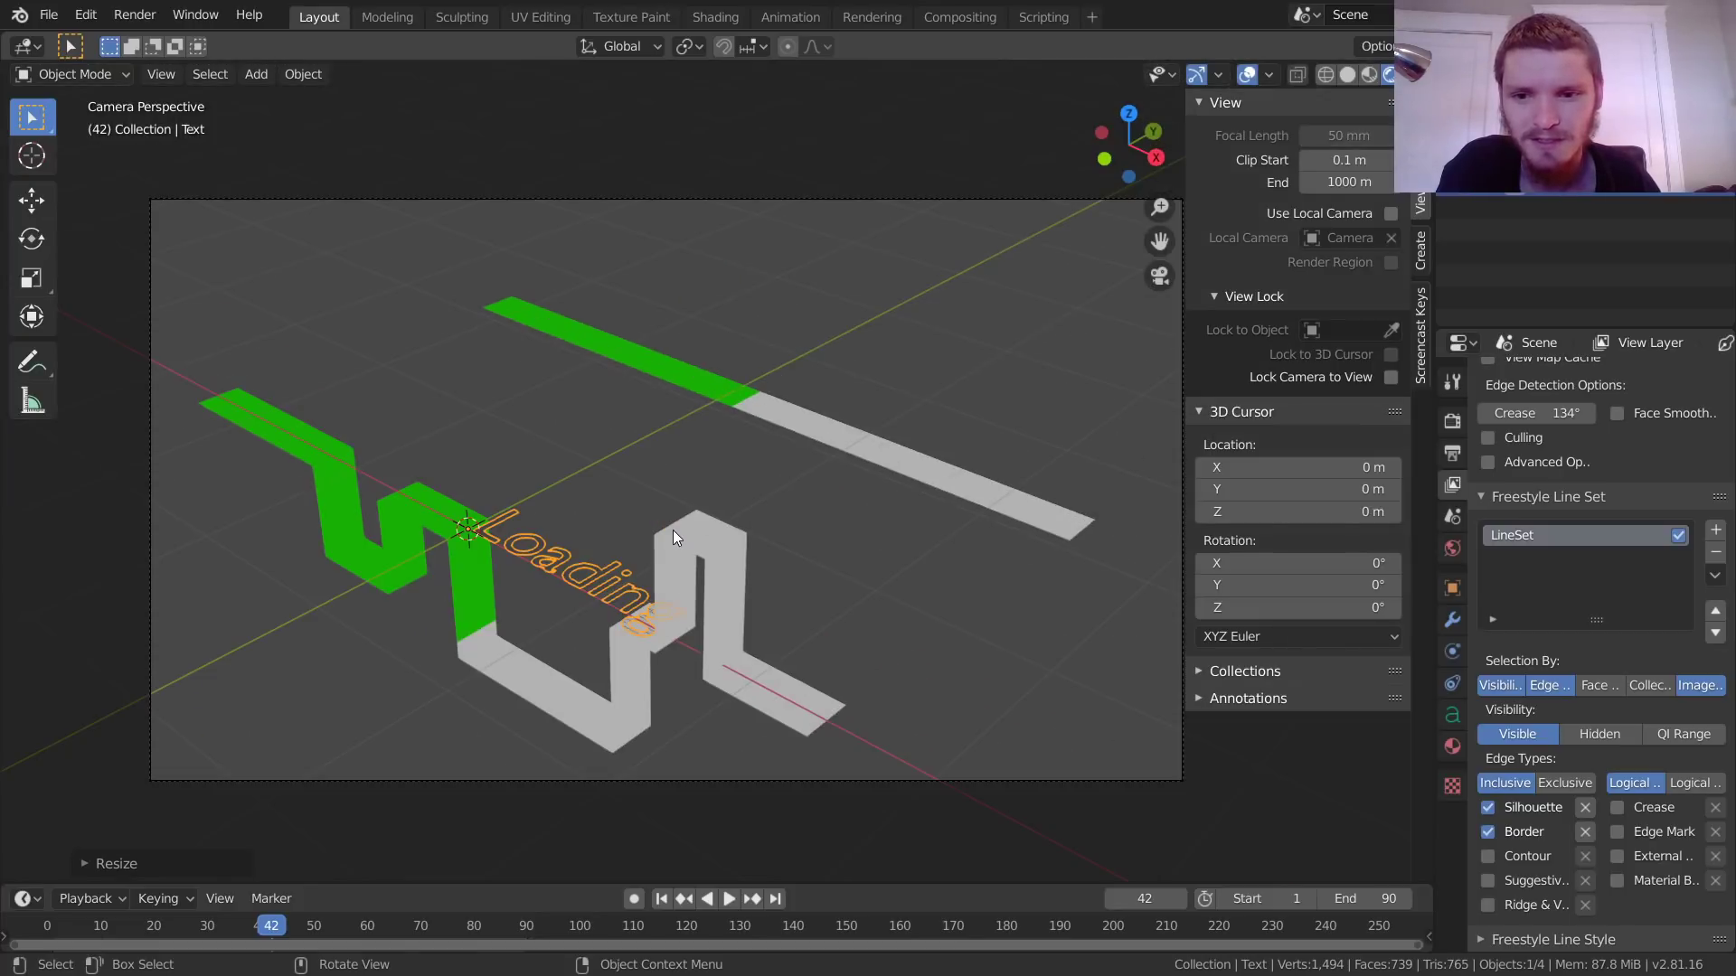
Step: Move the Loading text in top view to just behind the starting end of the bent bar and check it through the camera
click(1164, 130)
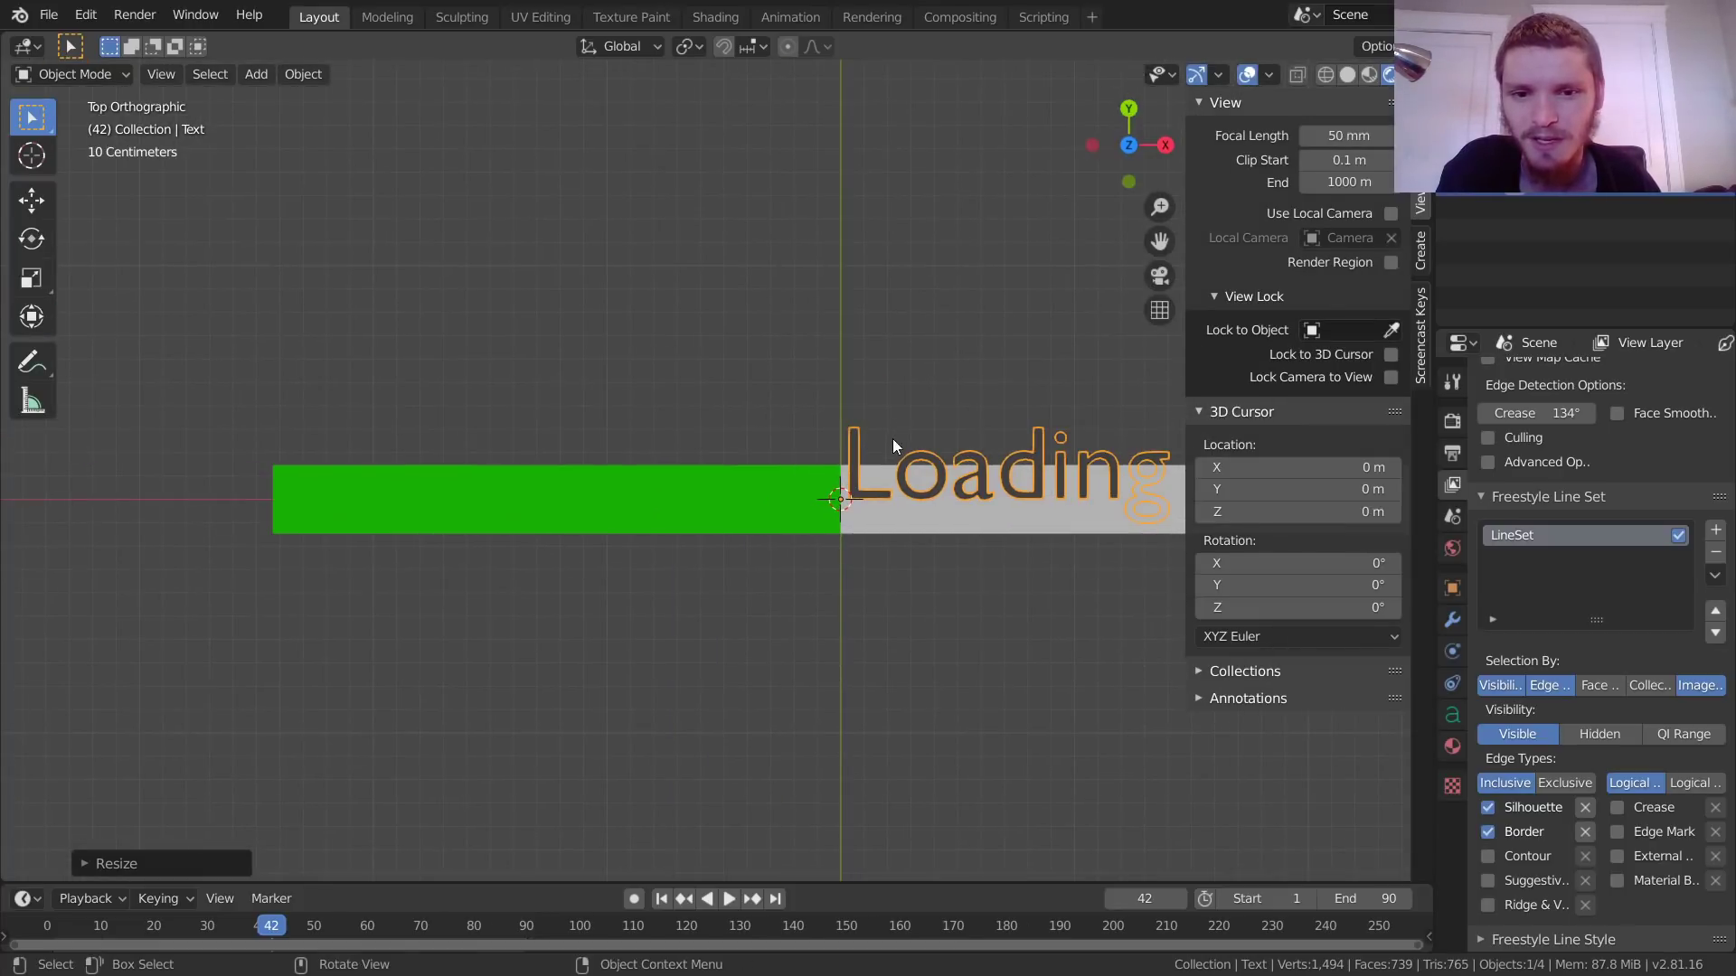
key(g)
click(307, 352)
middle_drag(308, 353, 945, 344)
click(1160, 275)
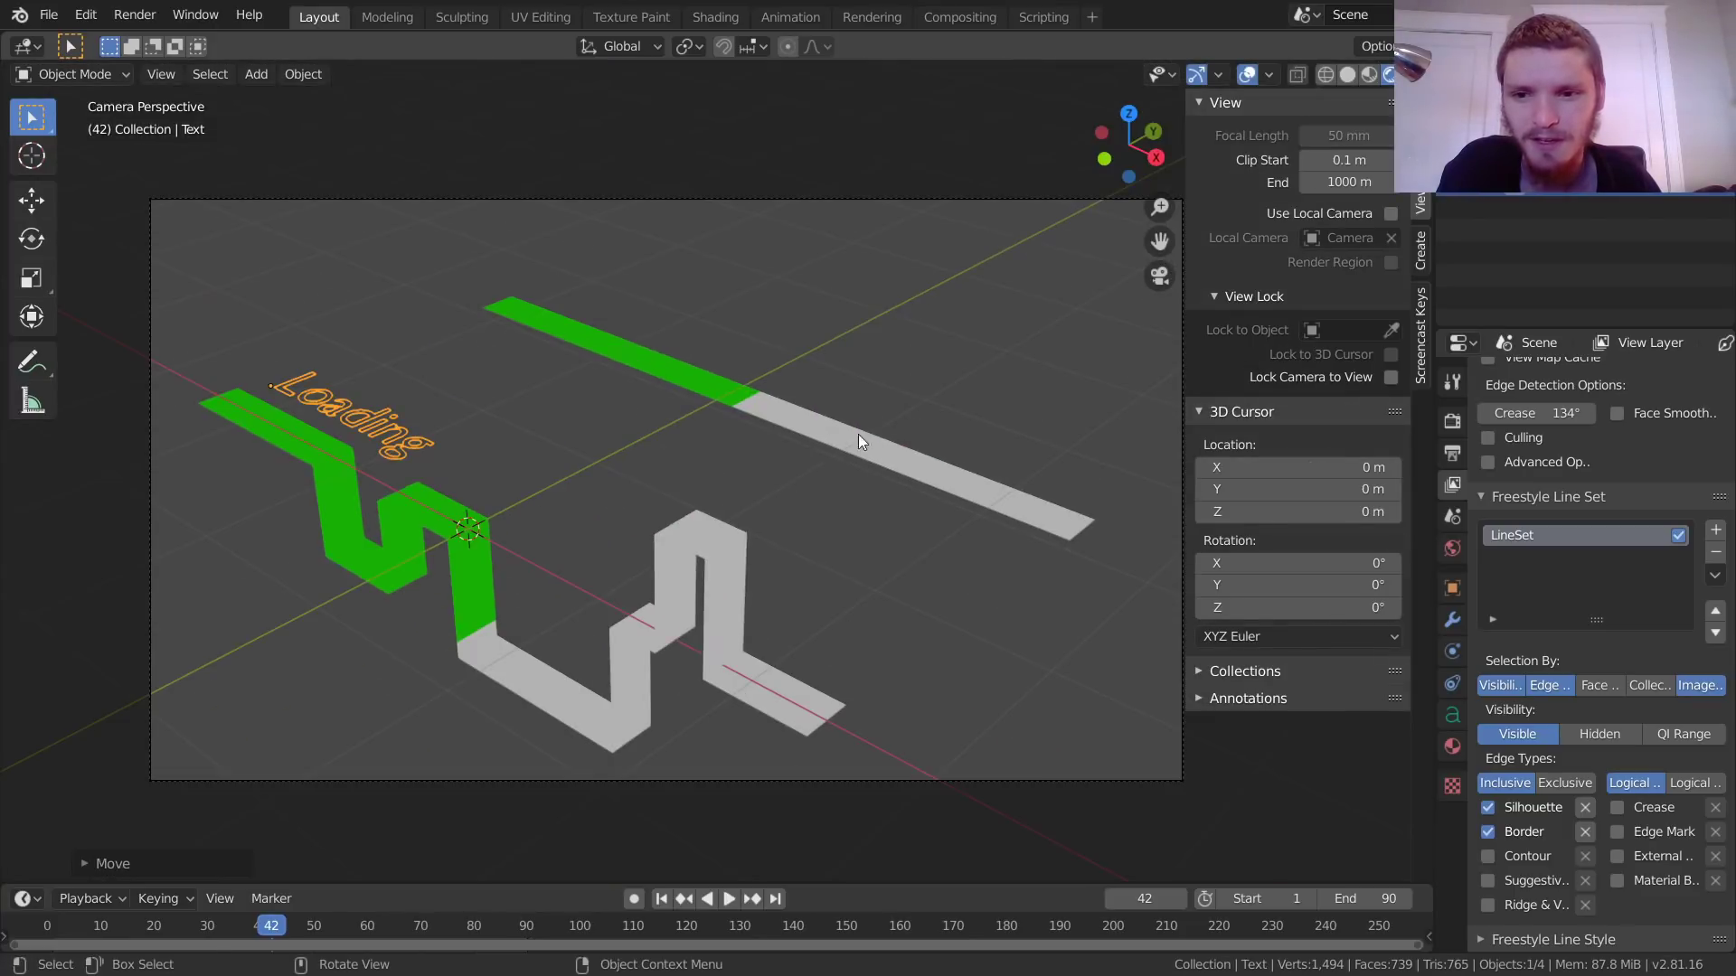
Step: Scale the Loading text down further, align its start with the bent bar's starting edge in top view and check it through the camera
key(s)
click(673, 418)
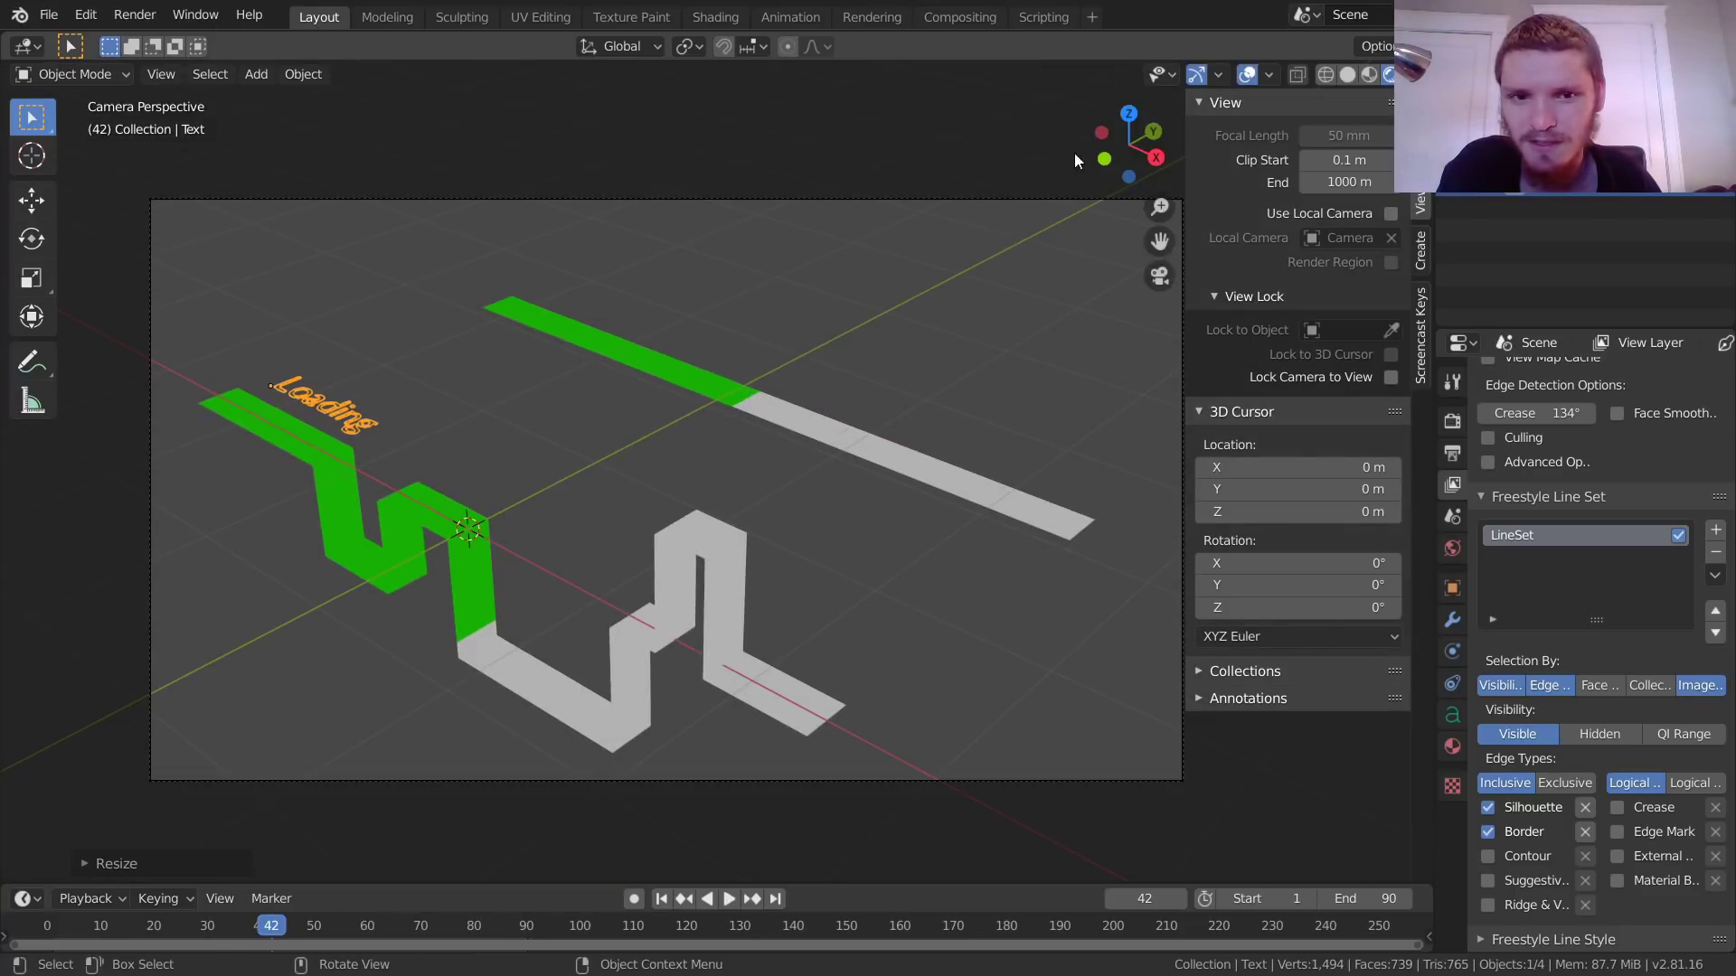
click(1132, 110)
ctrl+scroll(631, 428, left, 4)
scroll(631, 428, up, 4)
key(g)
click(427, 286)
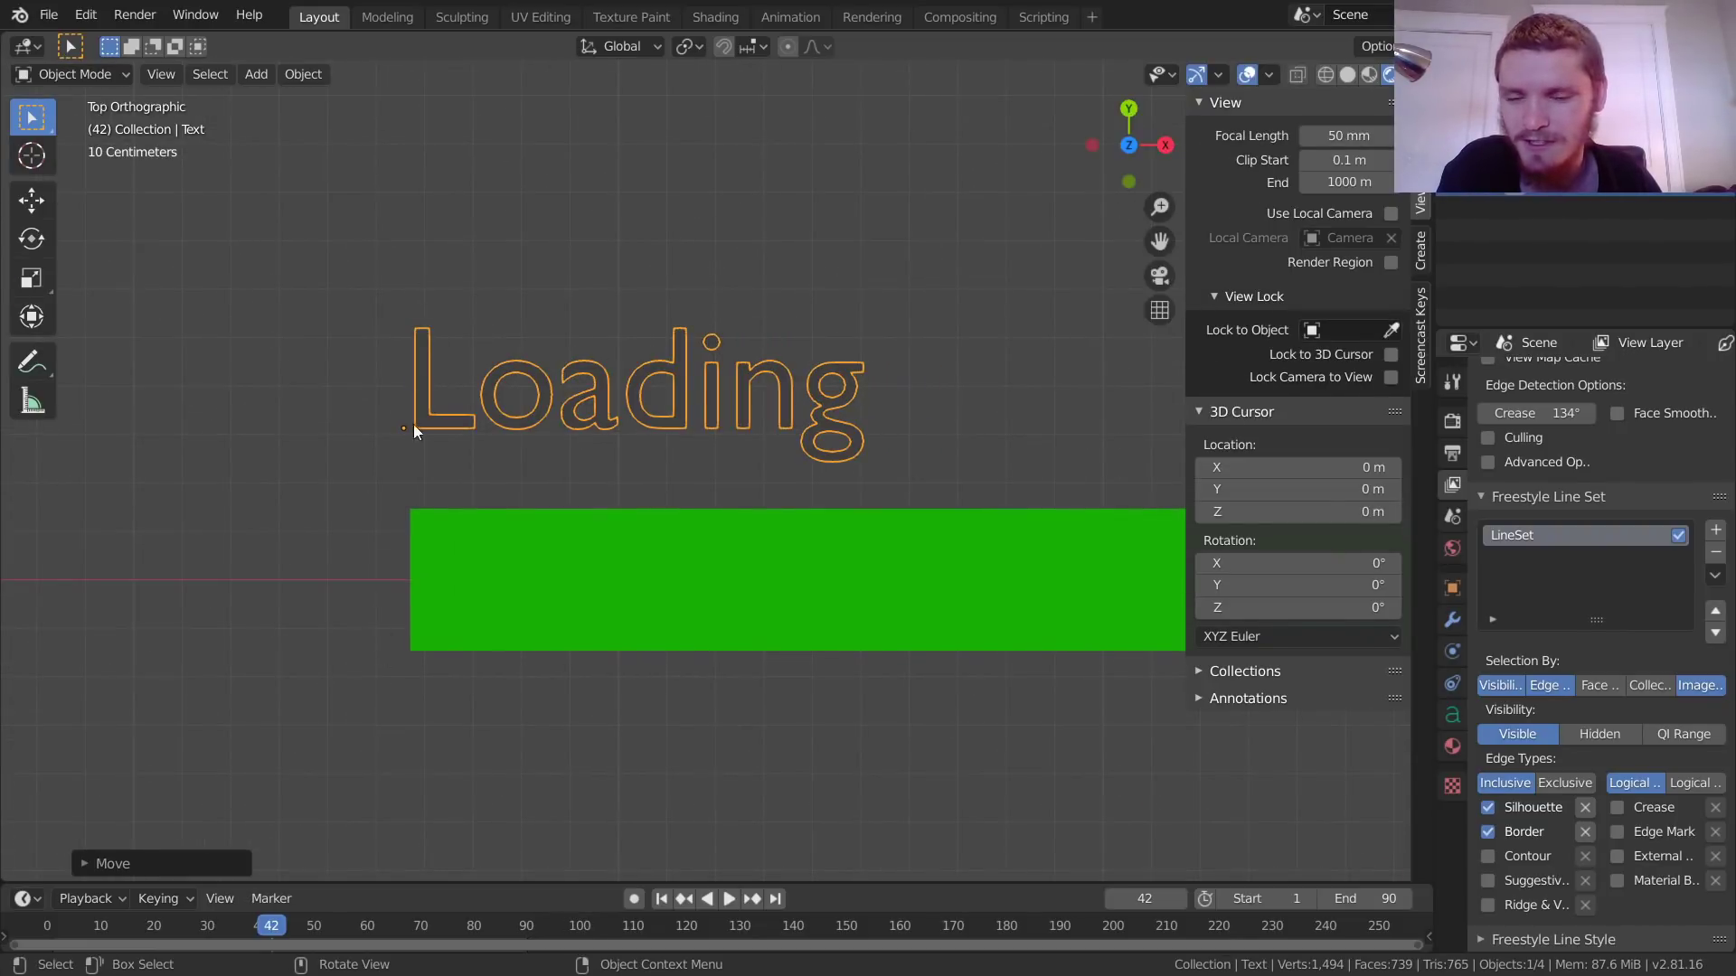
key(g)
click(487, 478)
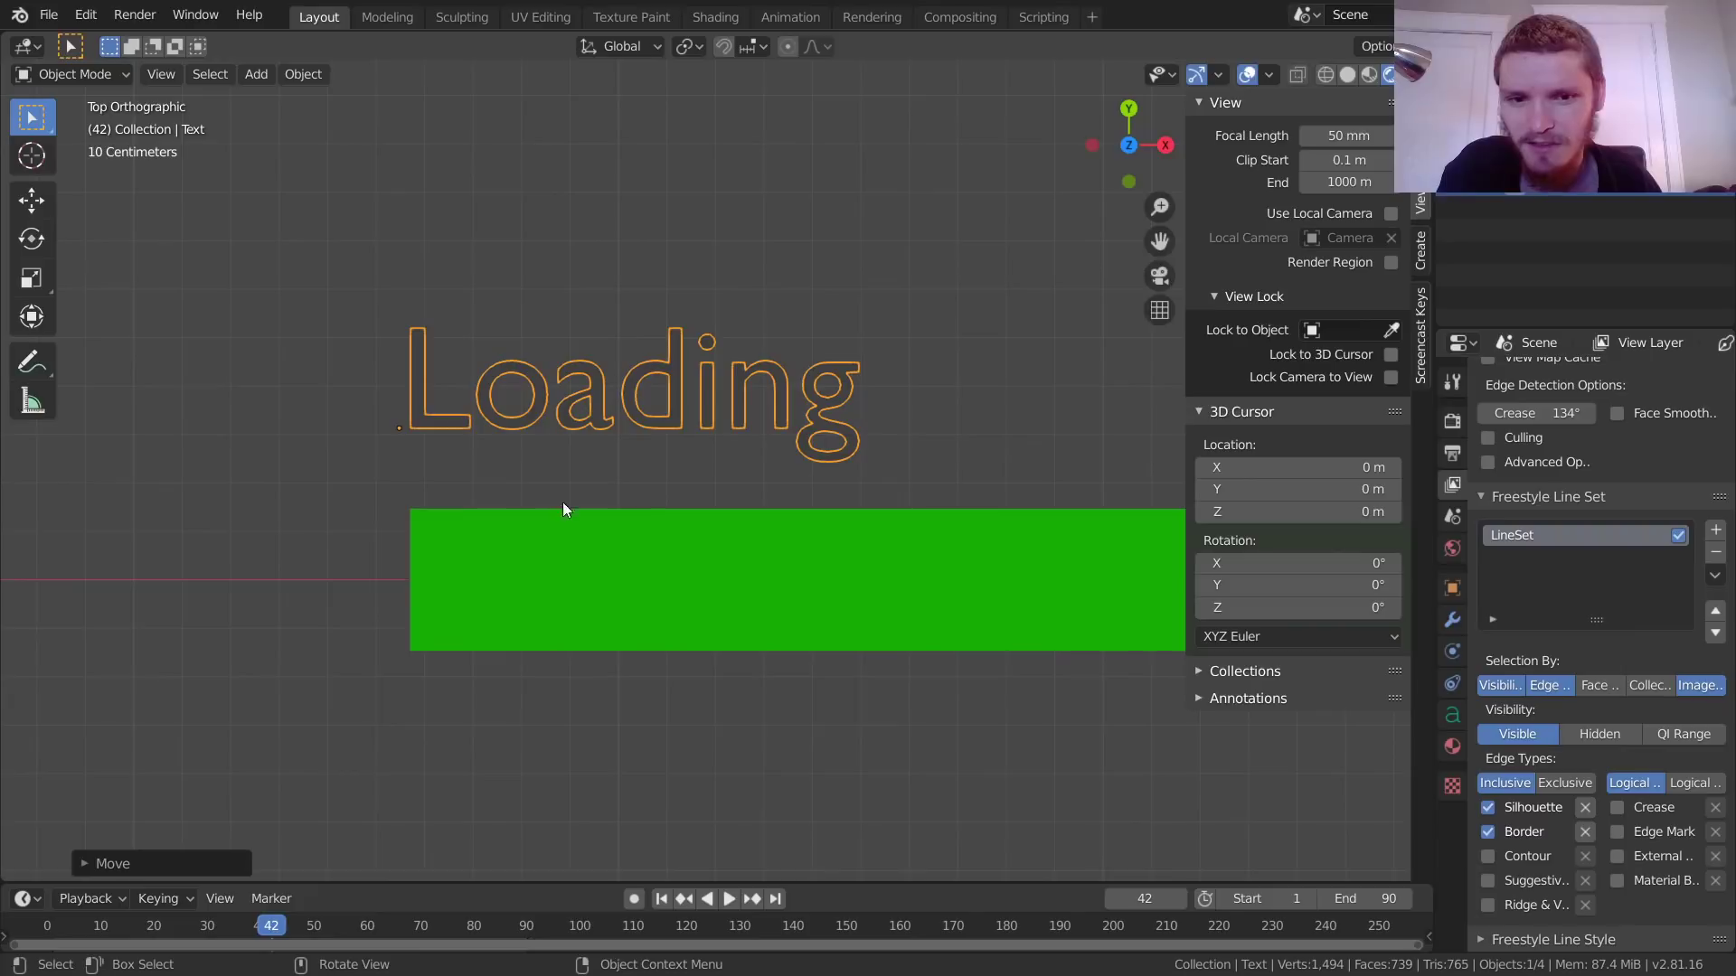
click(1156, 276)
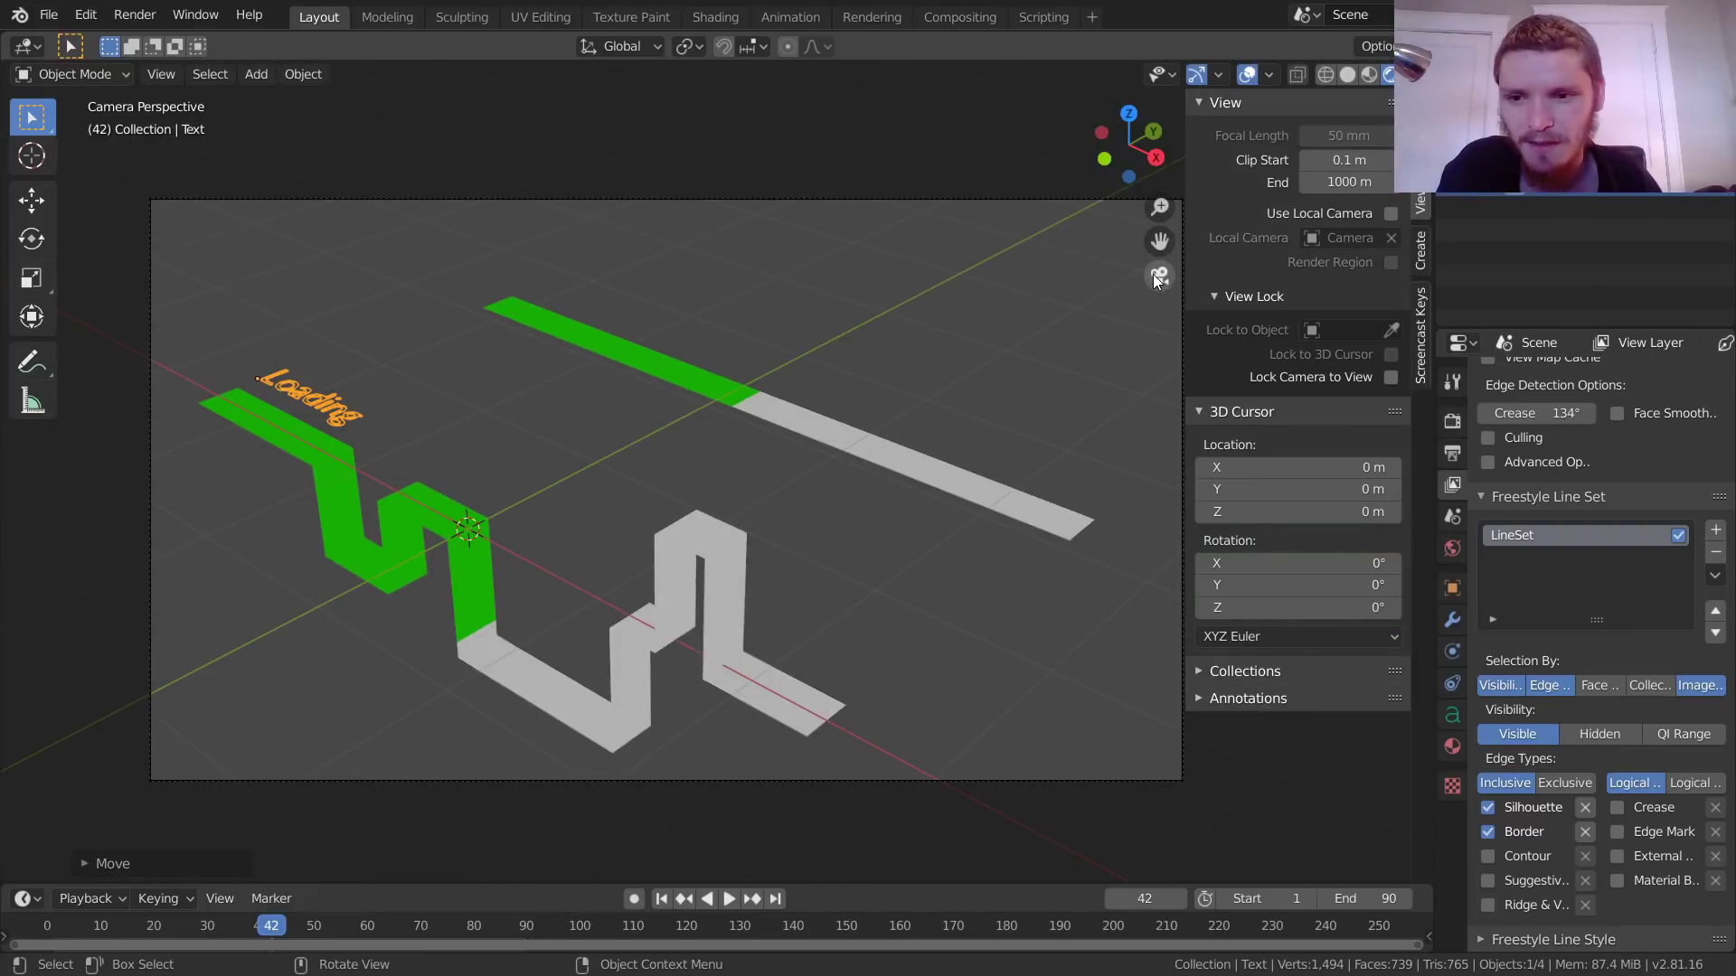
click(467, 419)
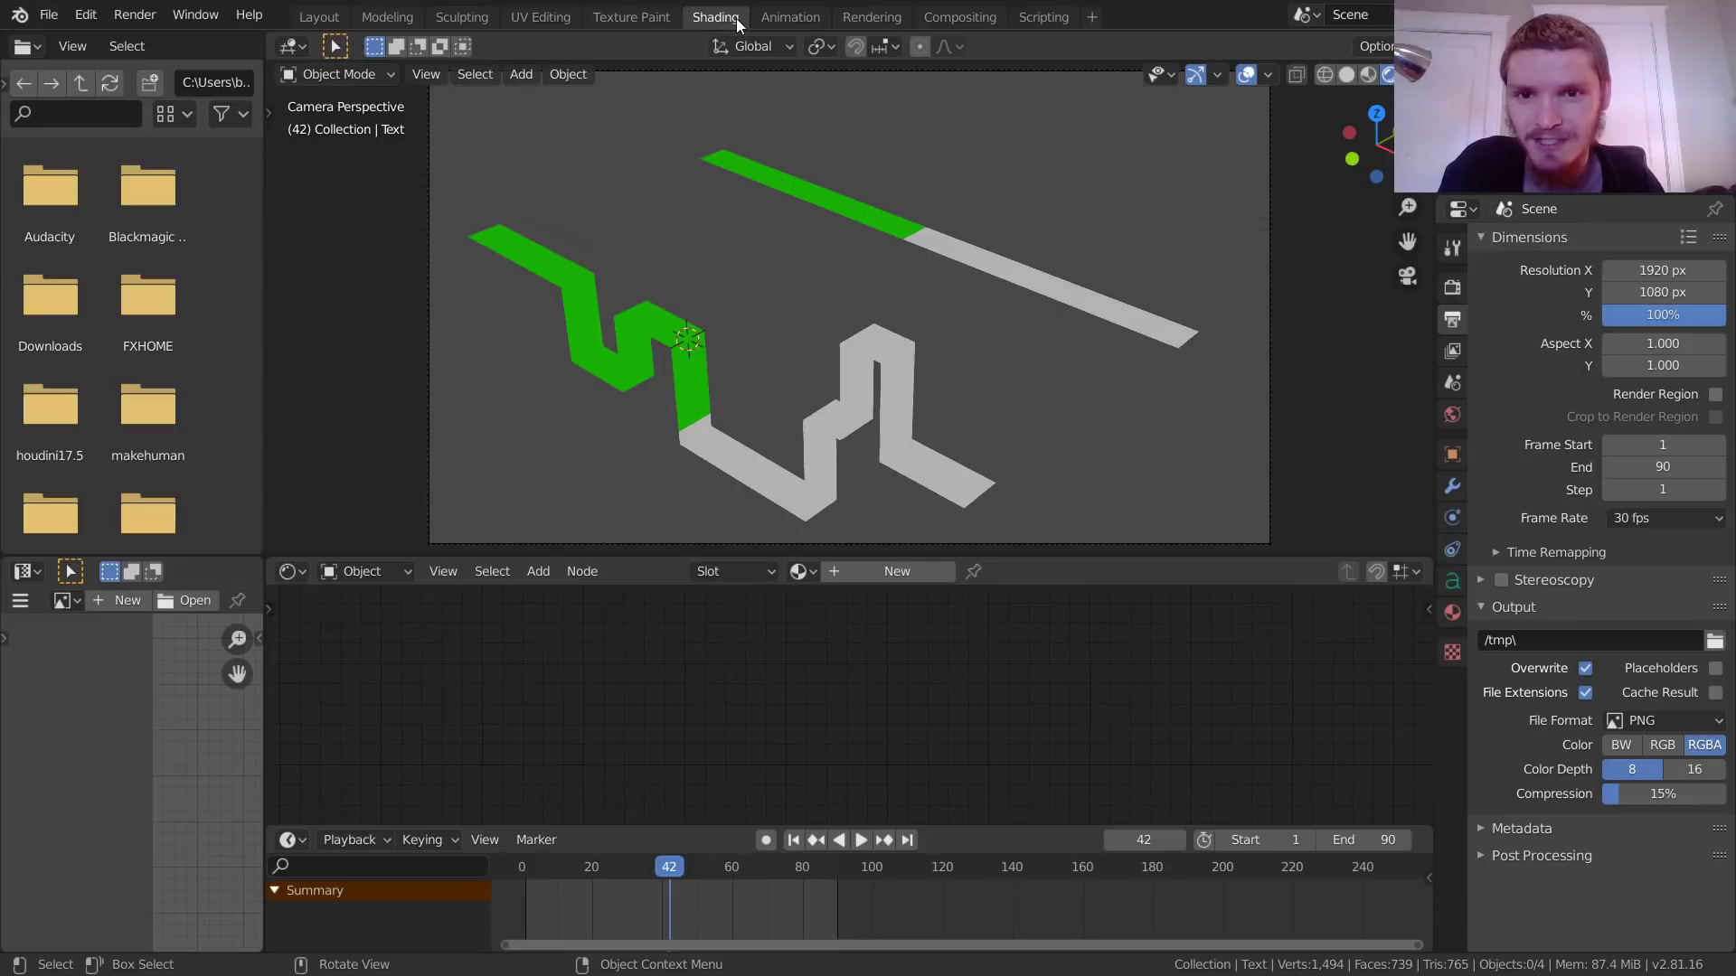
Step: In the Shading workspace, set Color2 of the Mix node inside the bent bar's material node group to white
click(734, 20)
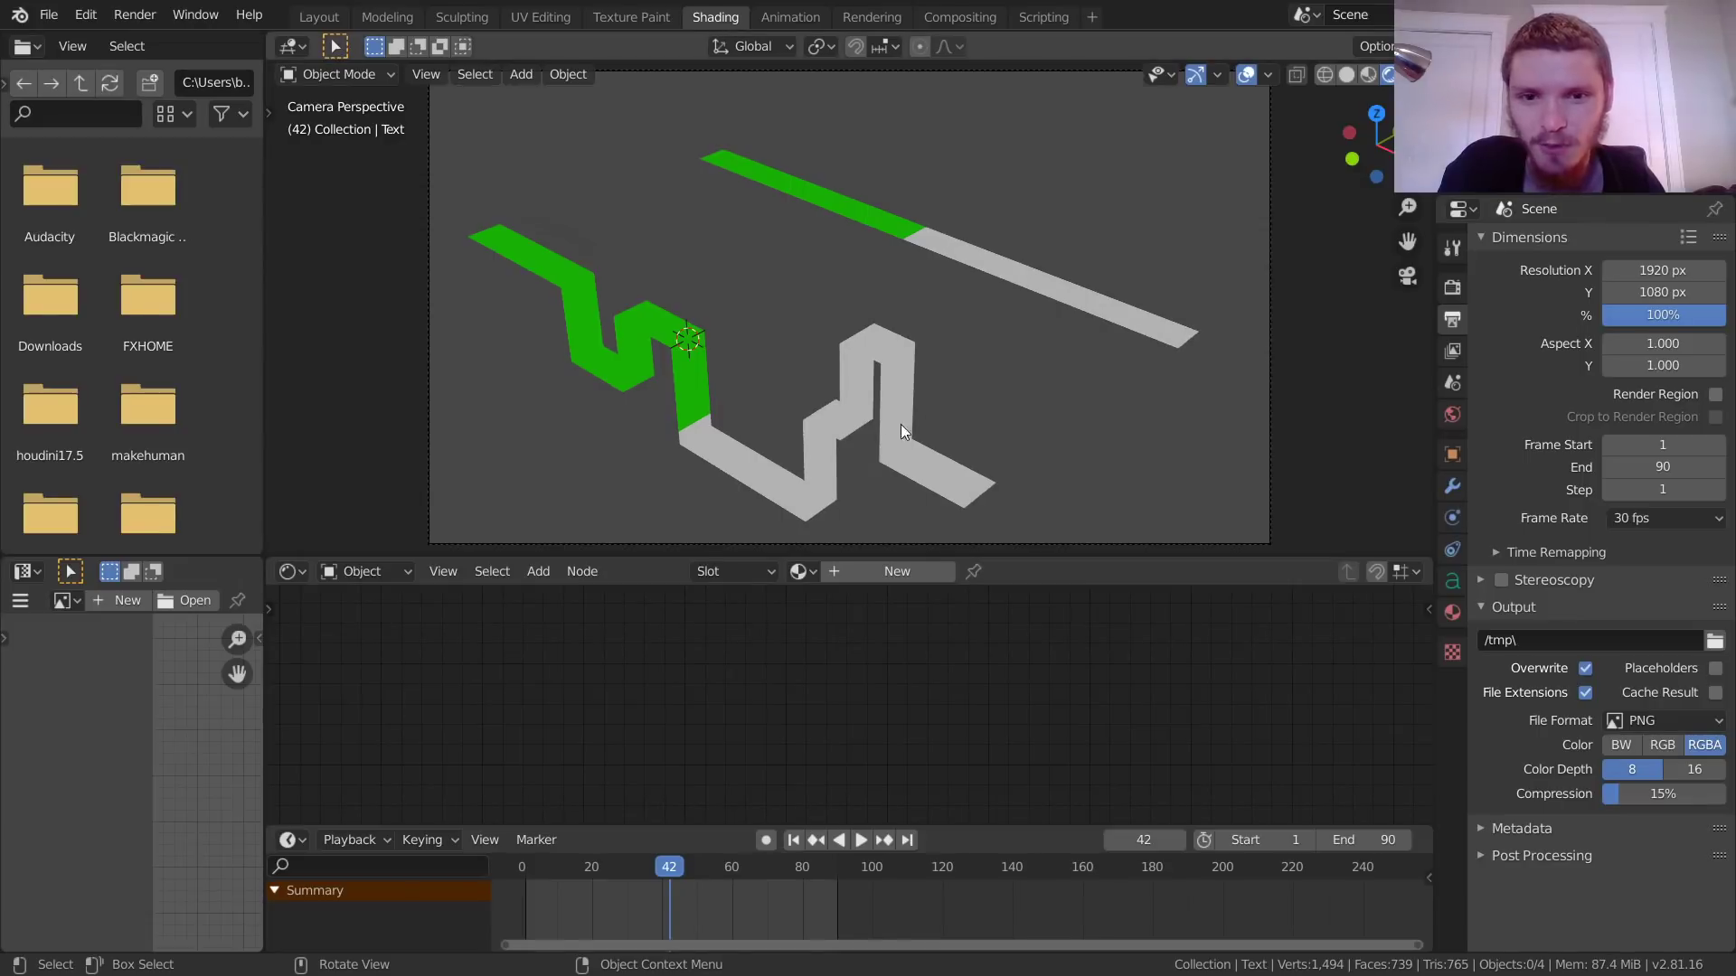
click(887, 383)
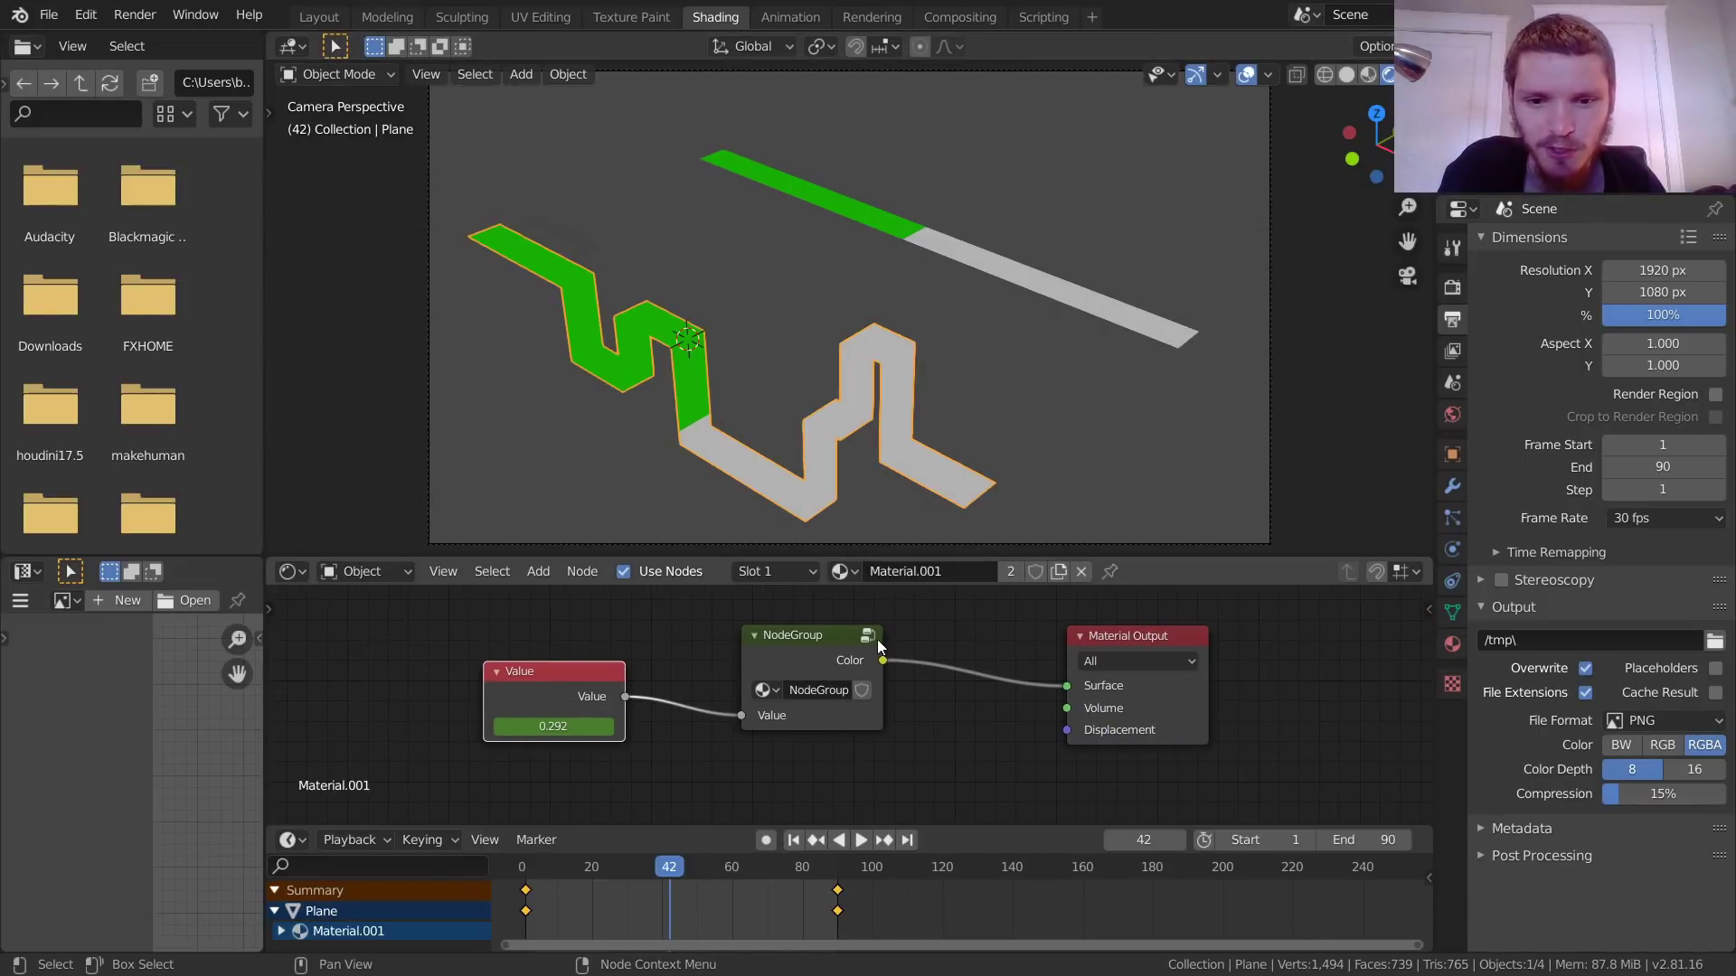
click(867, 636)
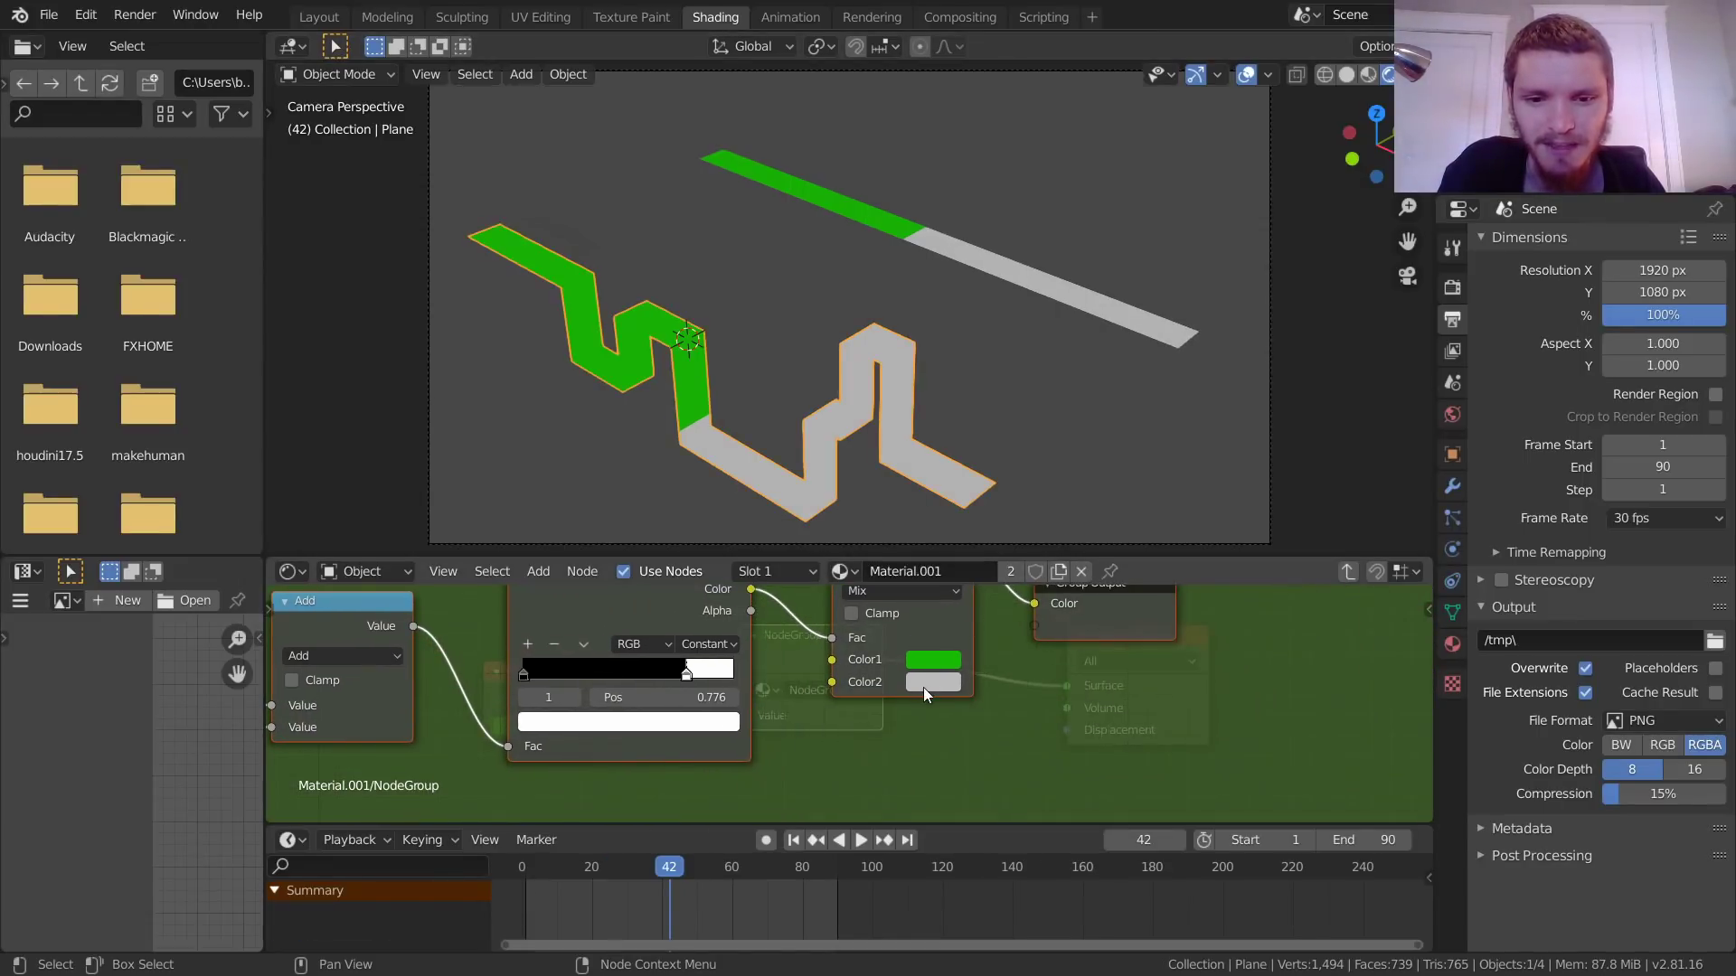
click(926, 683)
drag(1083, 426, 1081, 392)
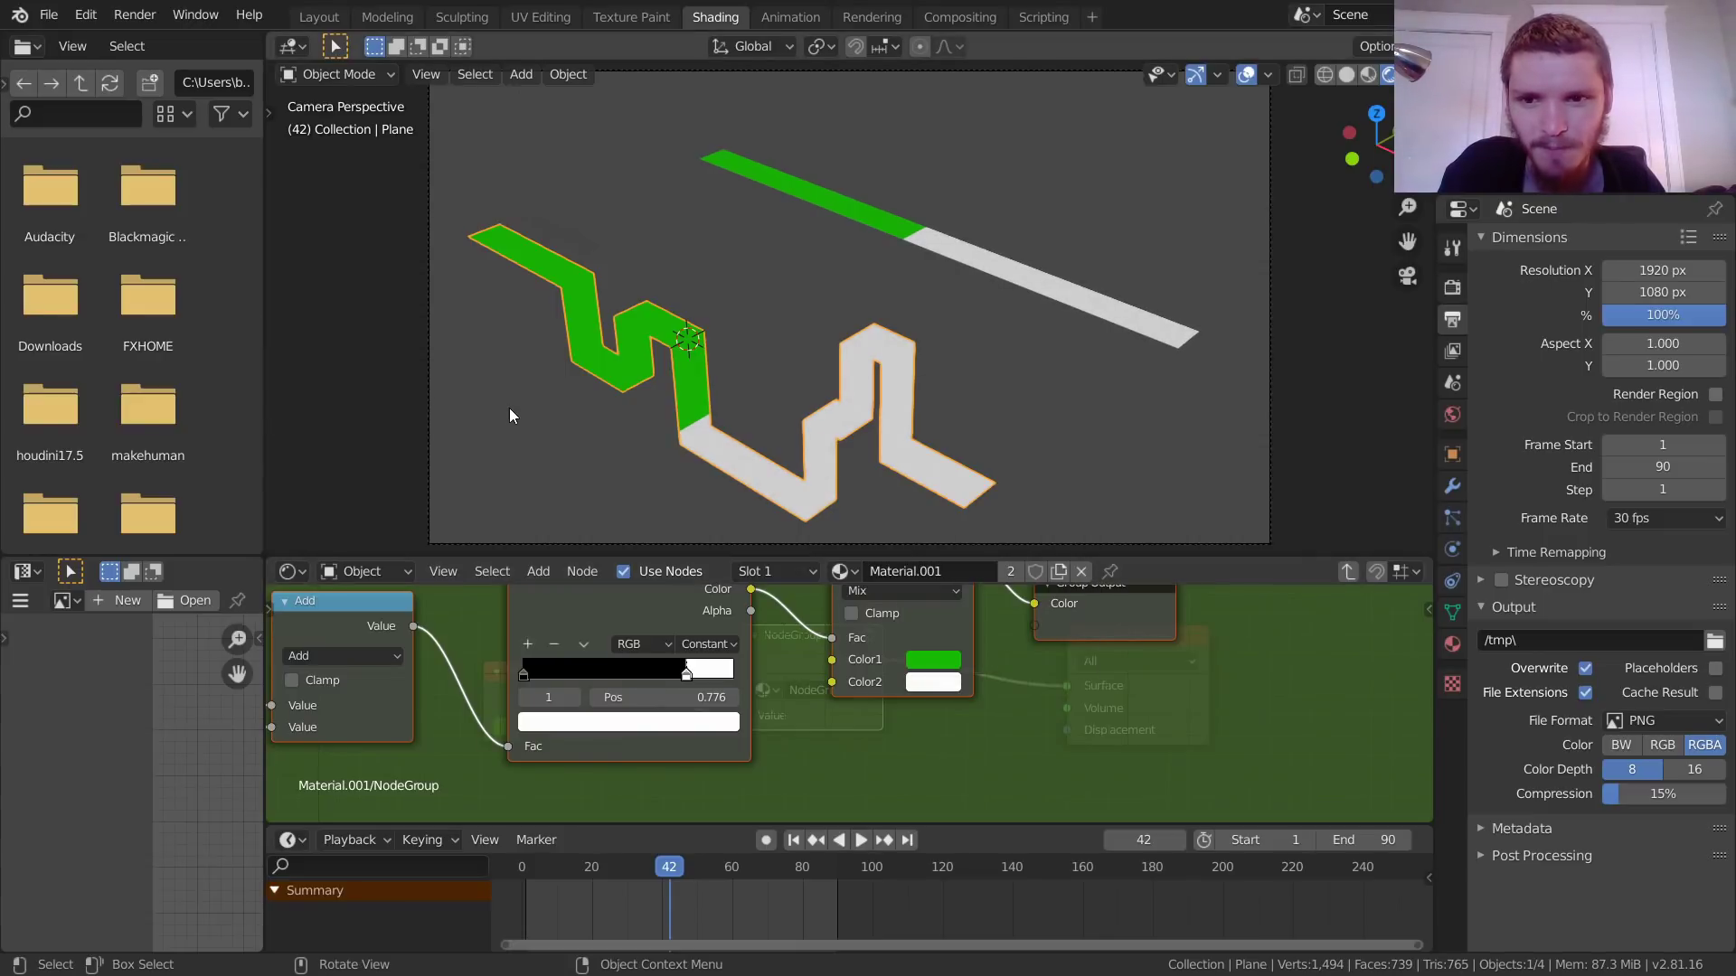
Step: Create a new material for the Loading text and delete its Principled BSDF node
click(550, 228)
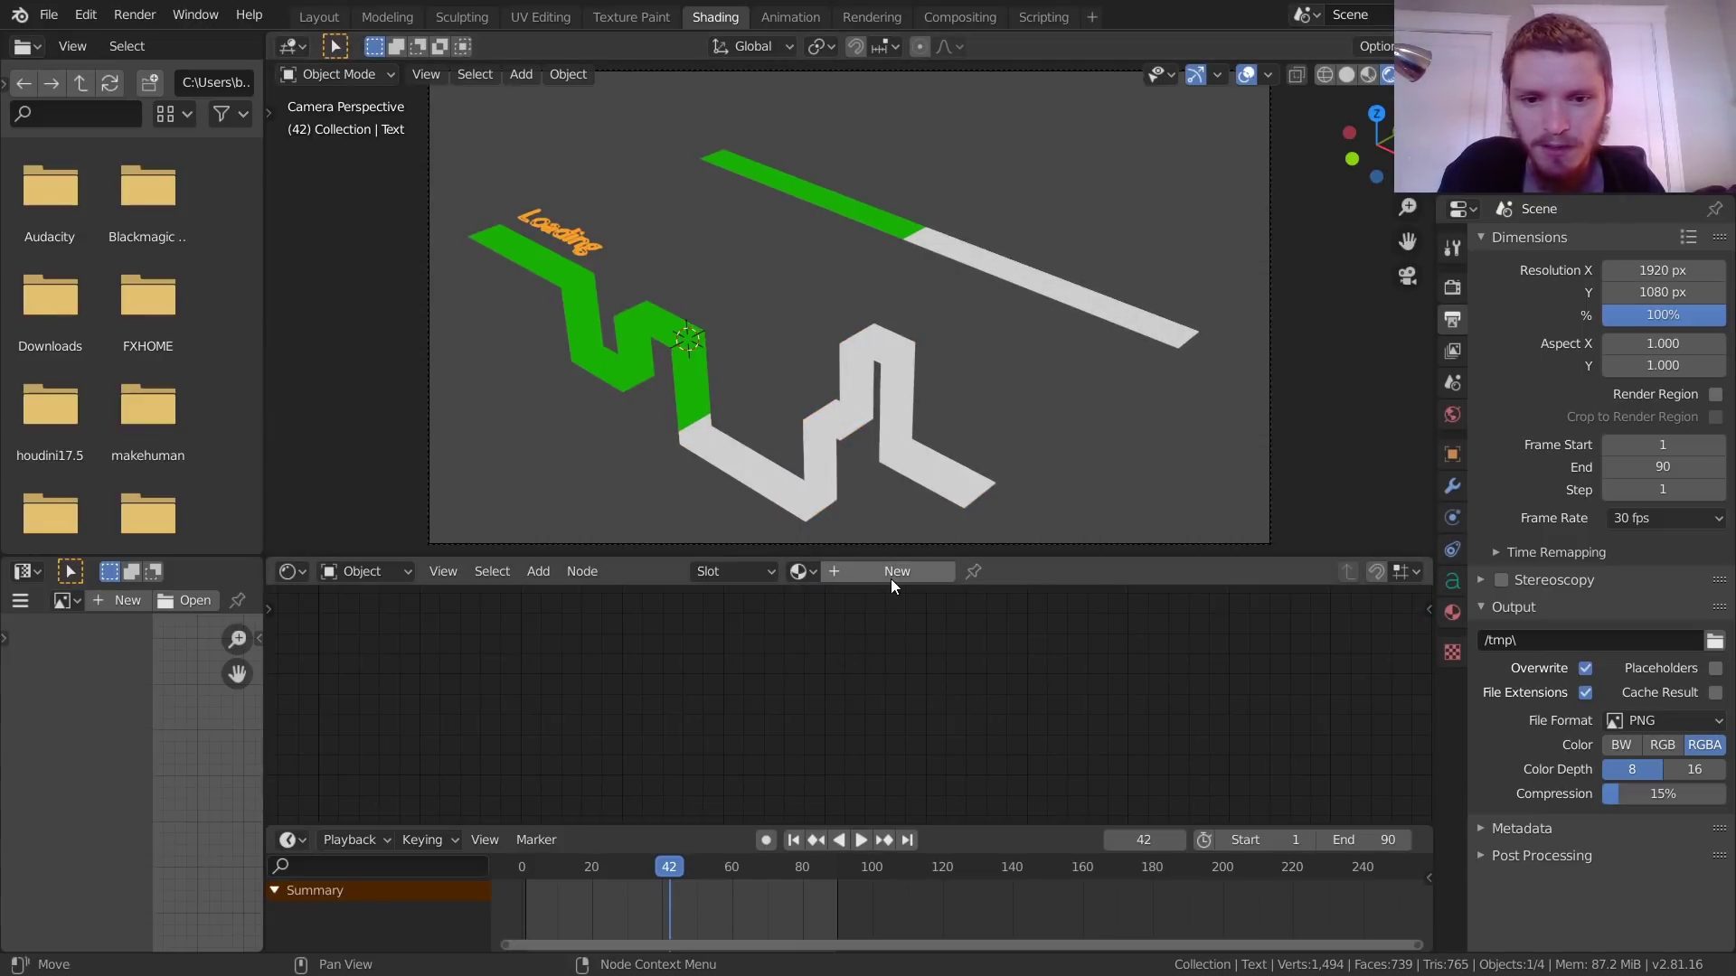
click(799, 571)
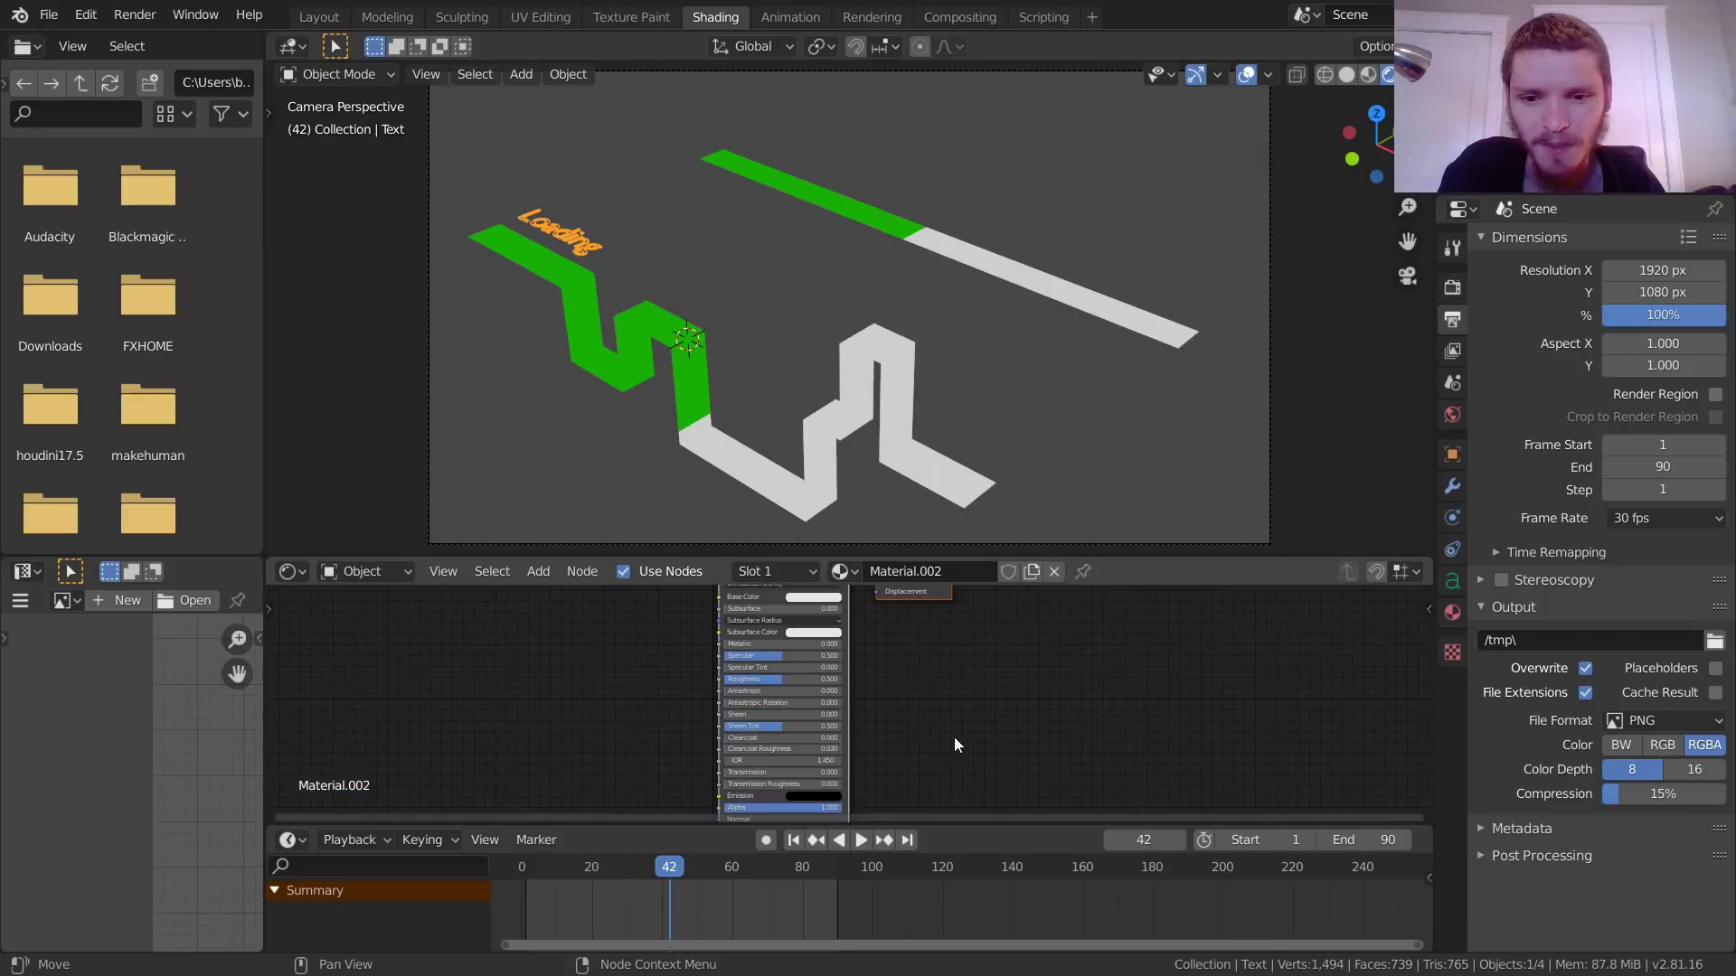
click(796, 777)
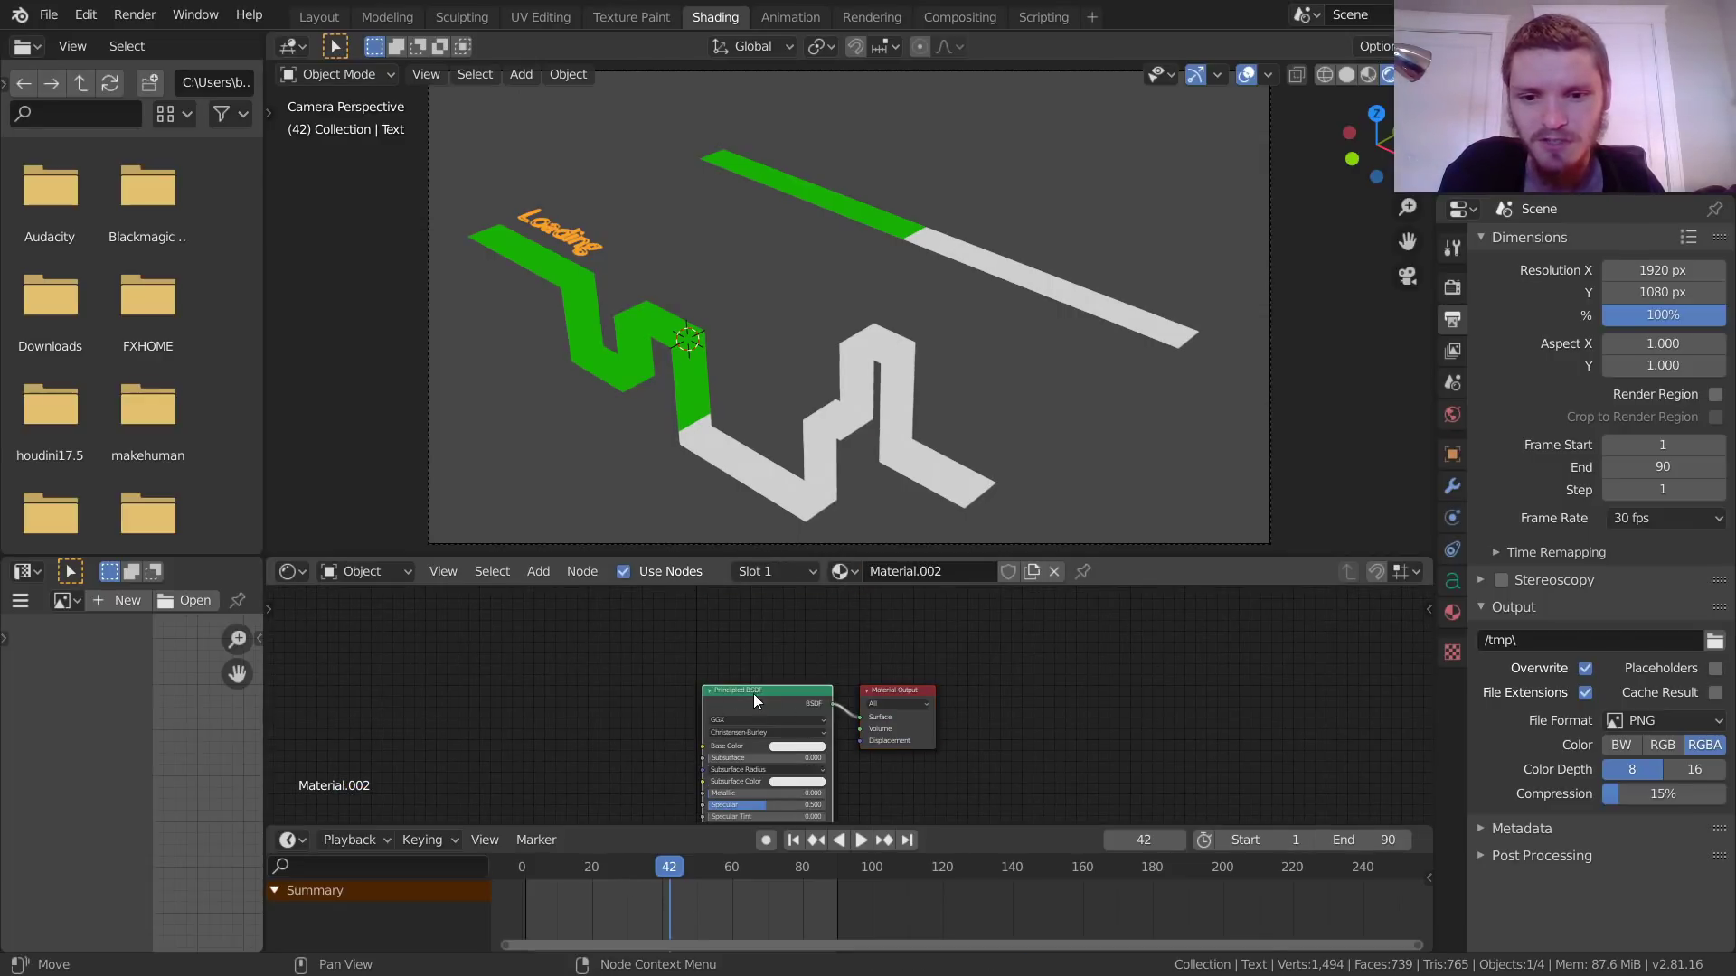
key(x)
scroll(680, 714, up, 3)
key(shift+a)
click(761, 622)
text(rgb)
click(805, 660)
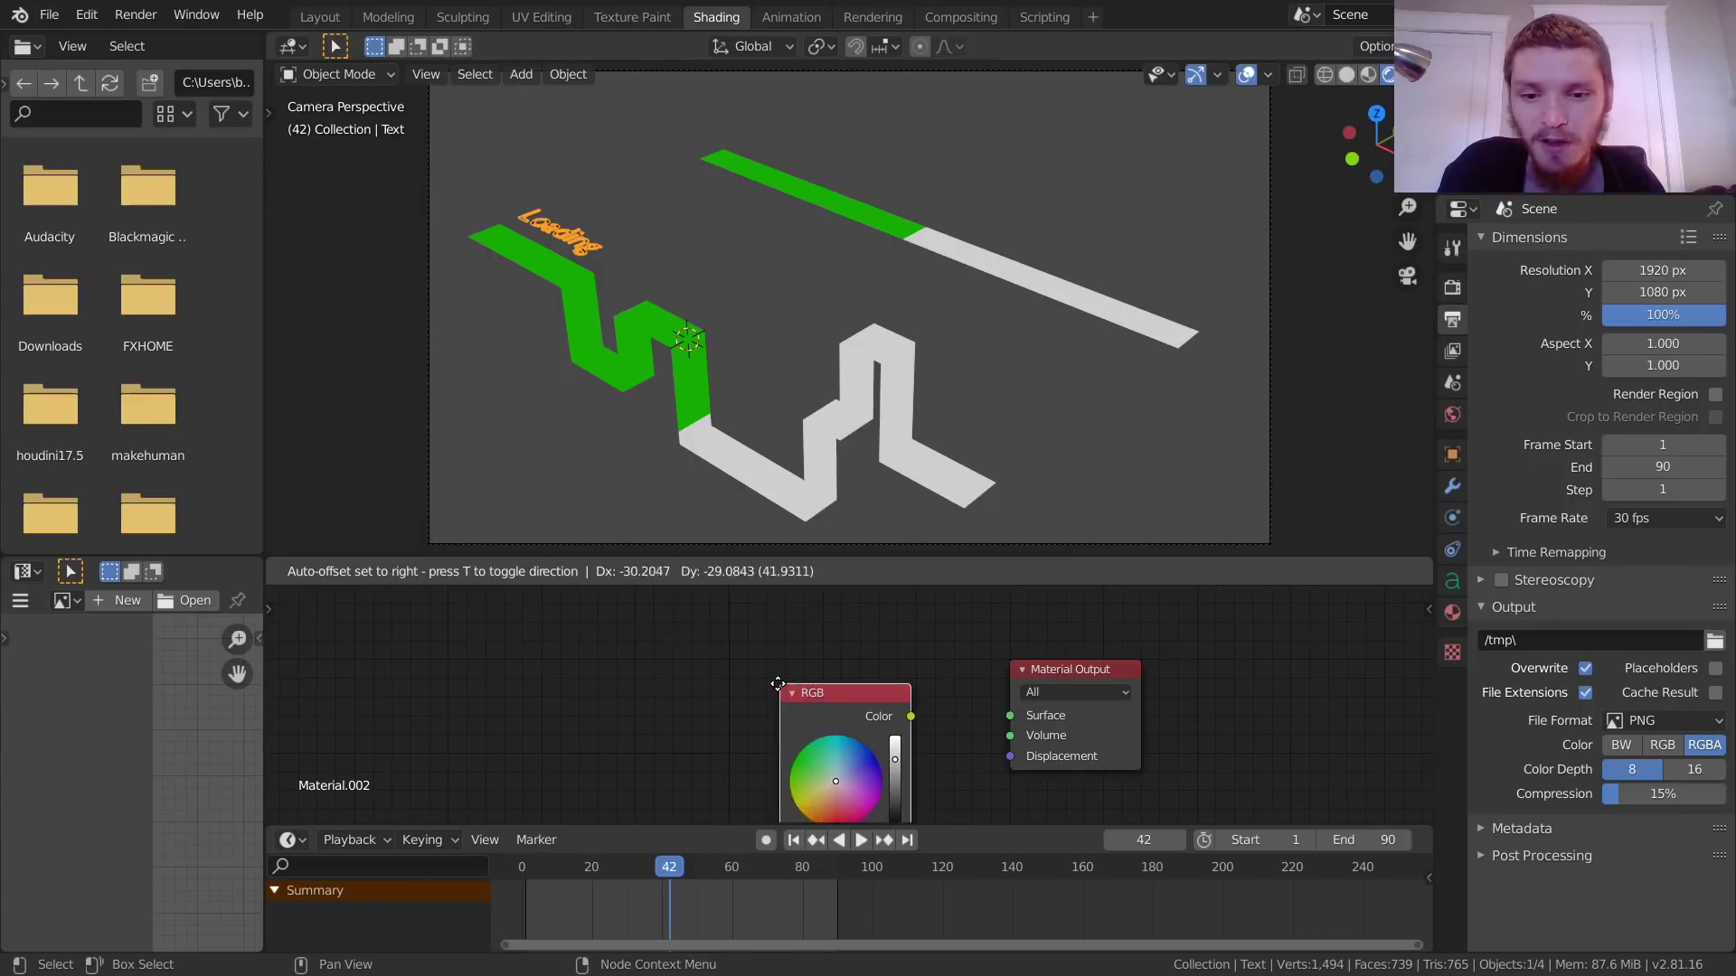
click(647, 658)
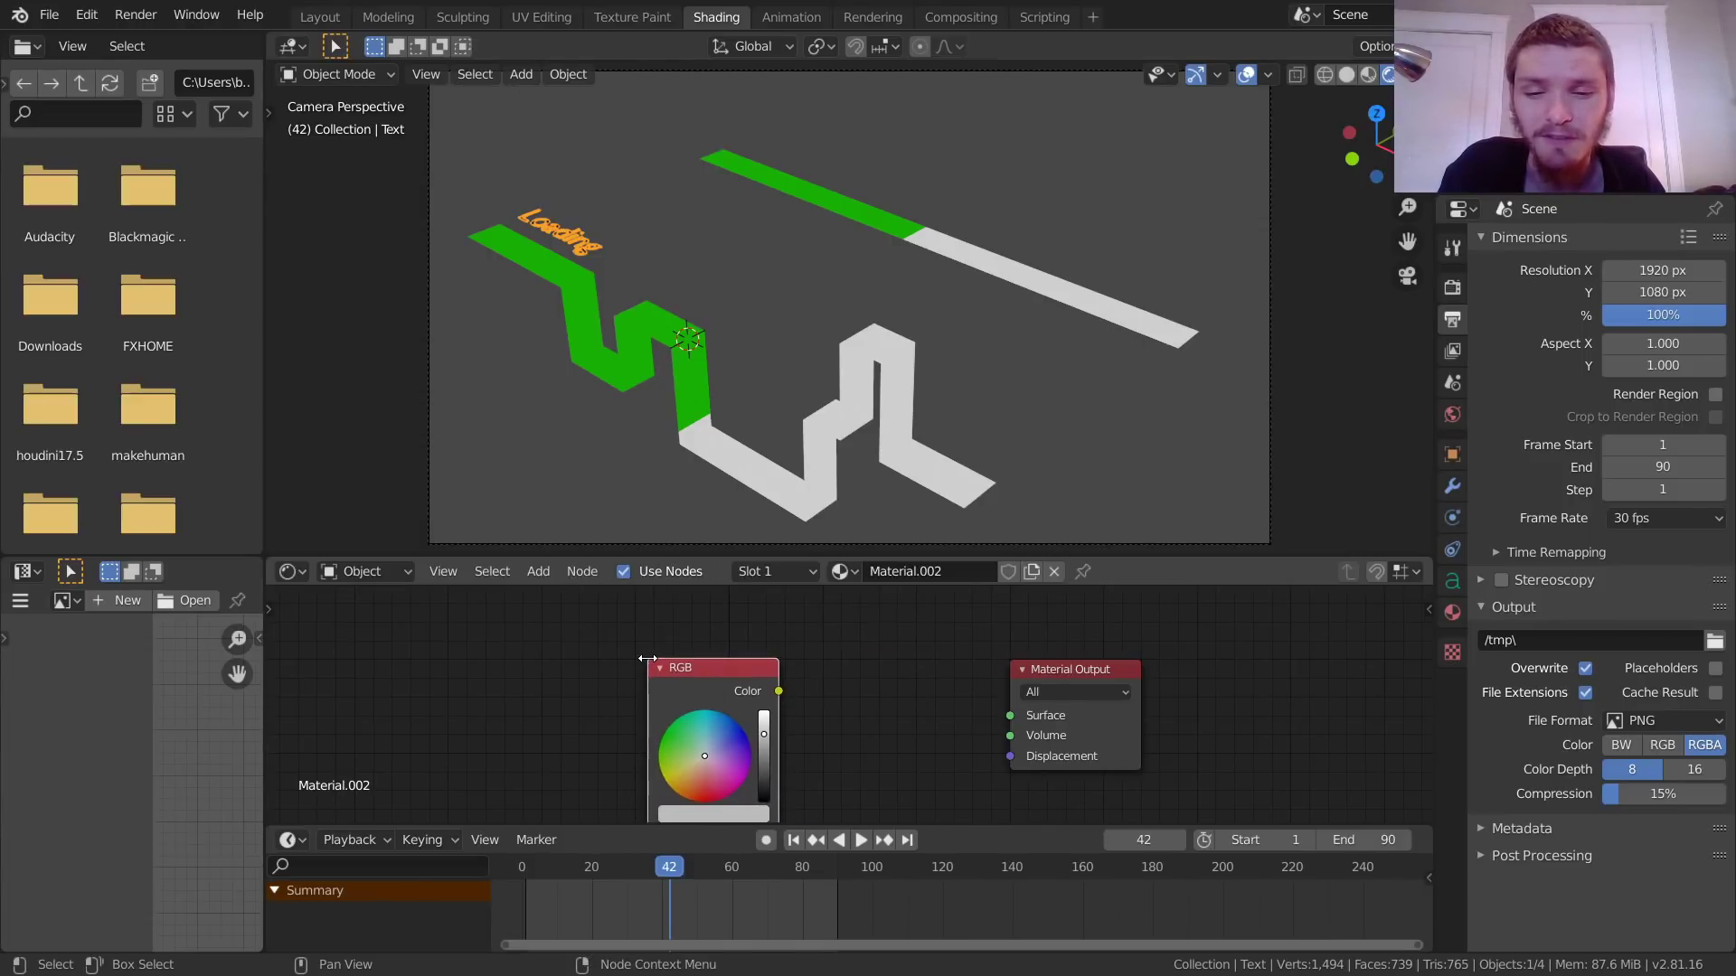
key(x)
Step: Add a Value node to the text material and connect it to the Material Output's Surface input
key(shift+a)
click(757, 671)
text(value)
key(Return)
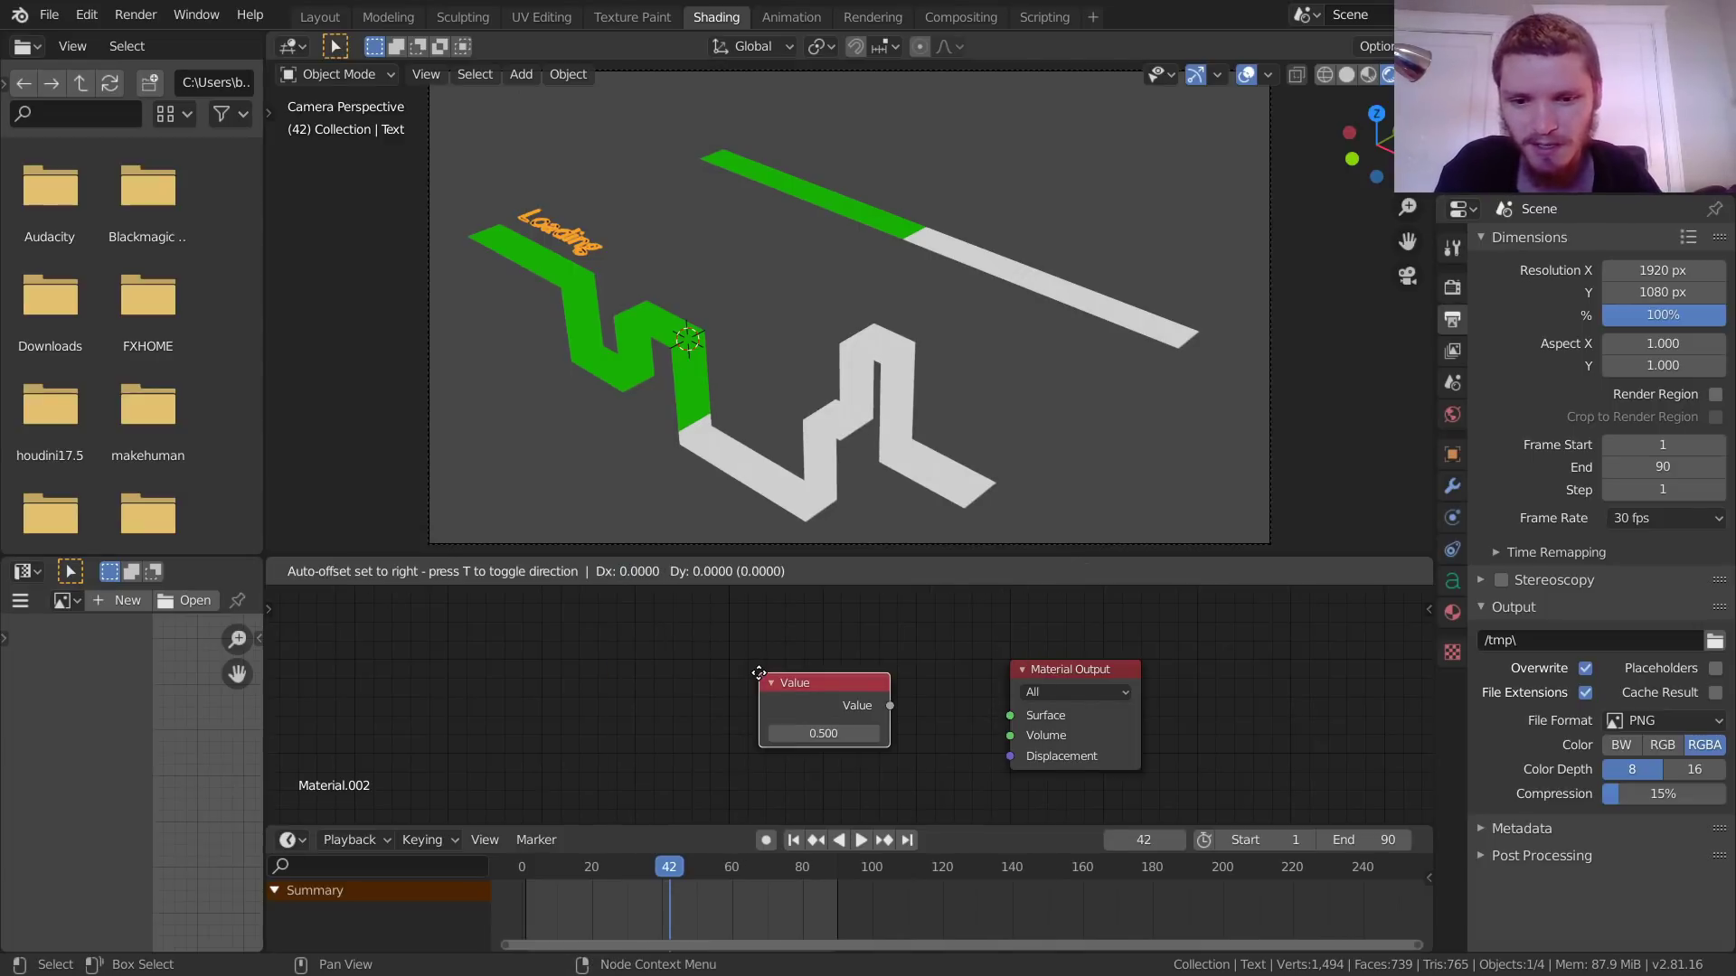
click(759, 673)
drag(890, 704, 1011, 716)
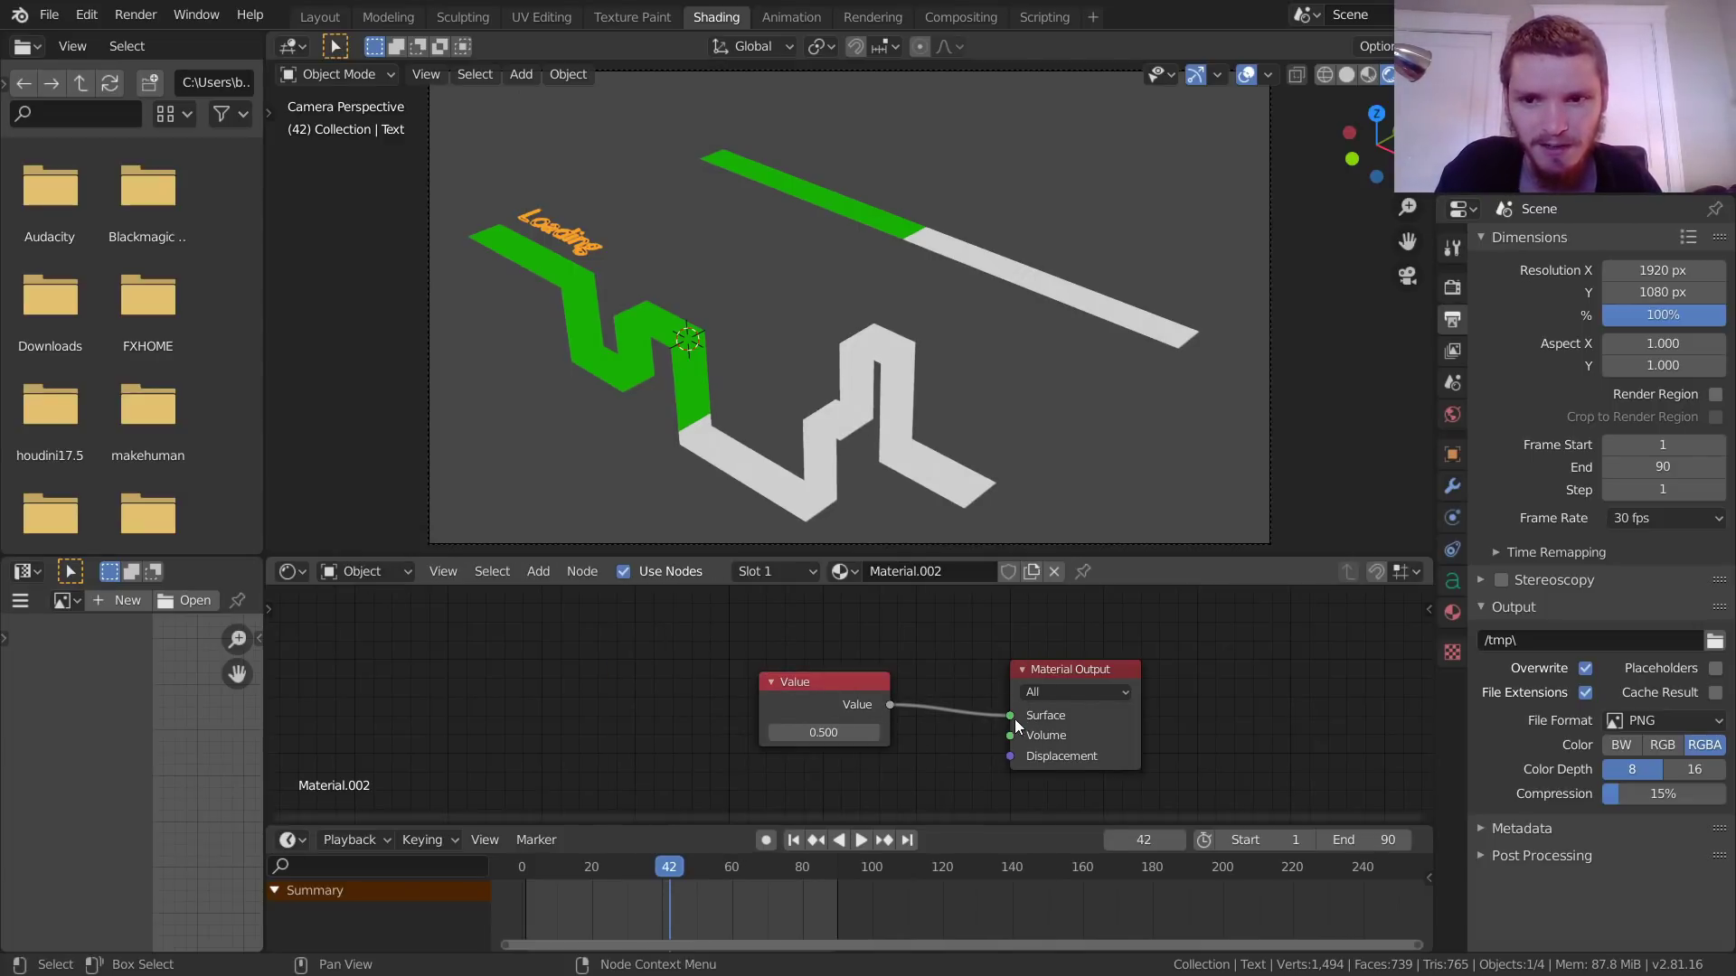
Step: Hide the viewport overlays and set the text material's Value node to 1
click(1248, 74)
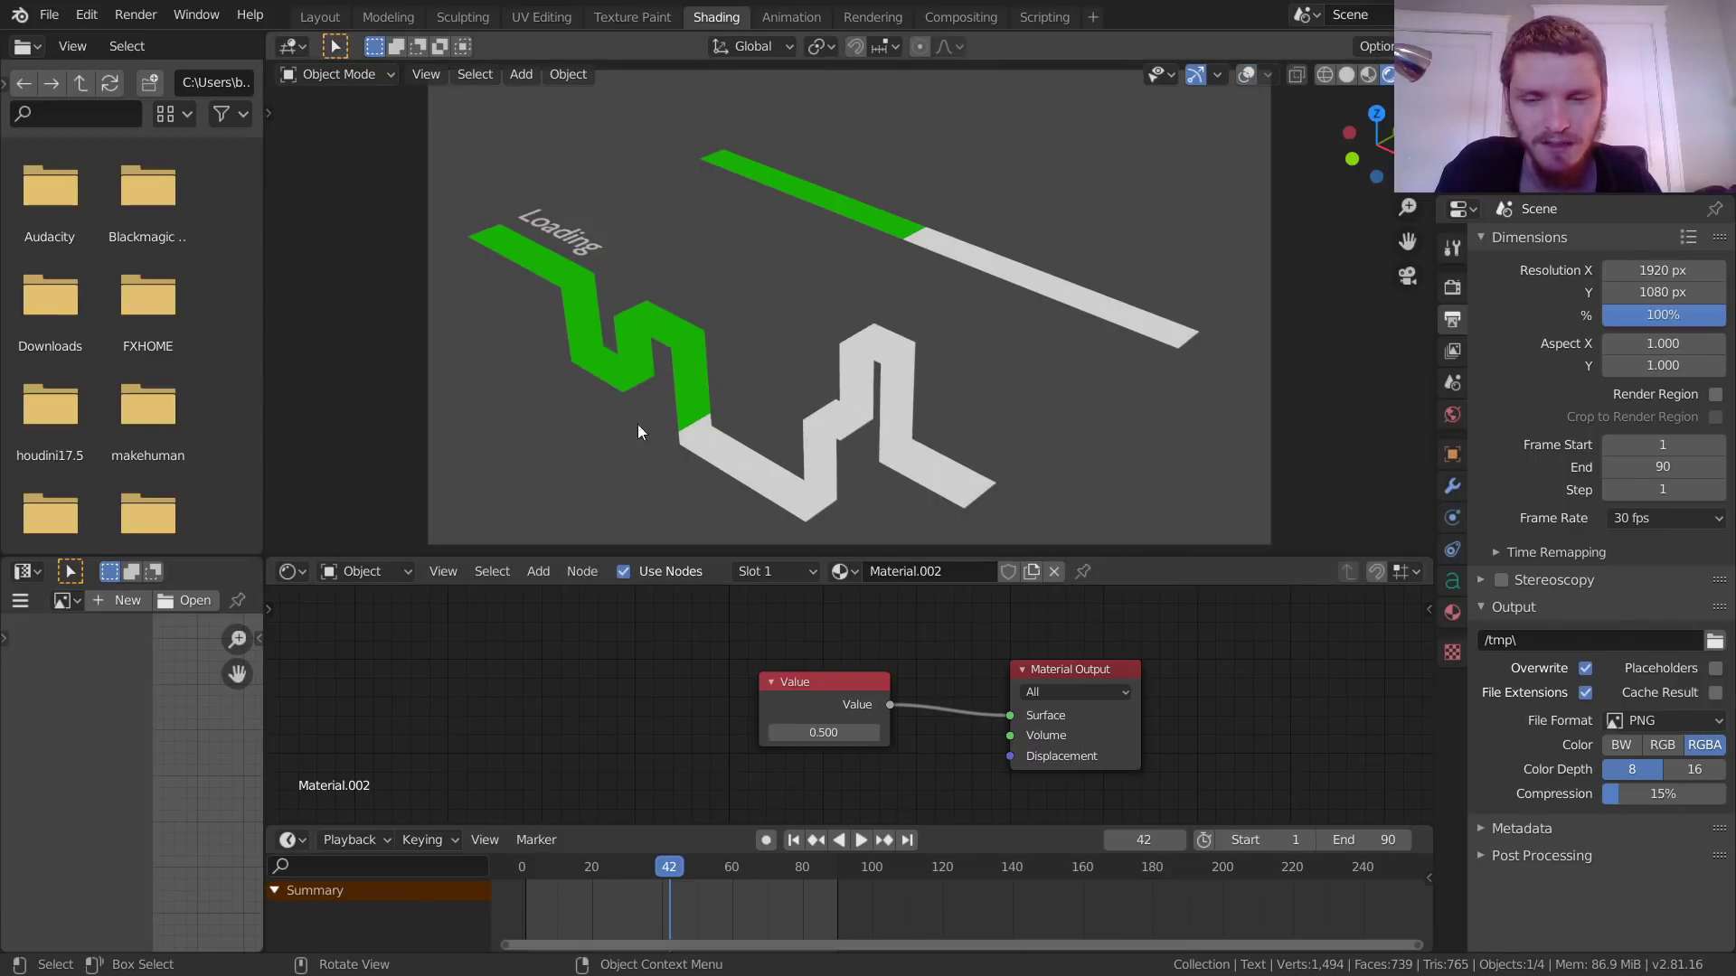
mouse_move(823, 732)
mouse_down()
mouse_move(868, 732)
mouse_move(815, 732)
mouse_move(845, 732)
mouse_up()
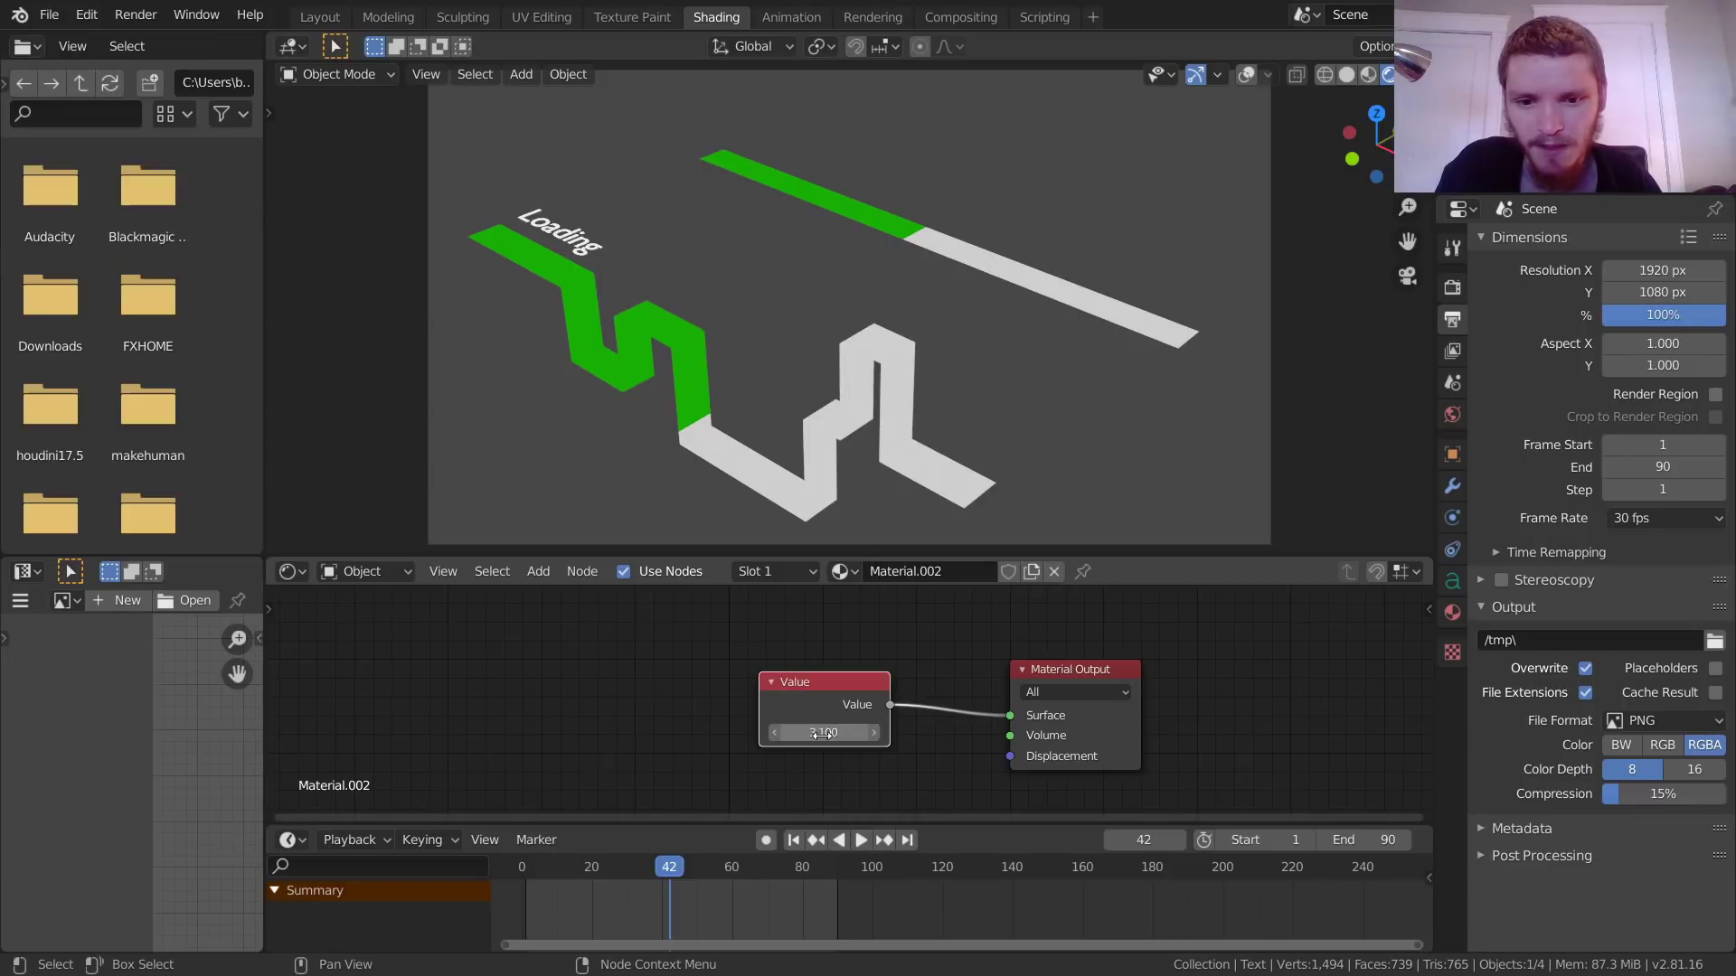
key(Return)
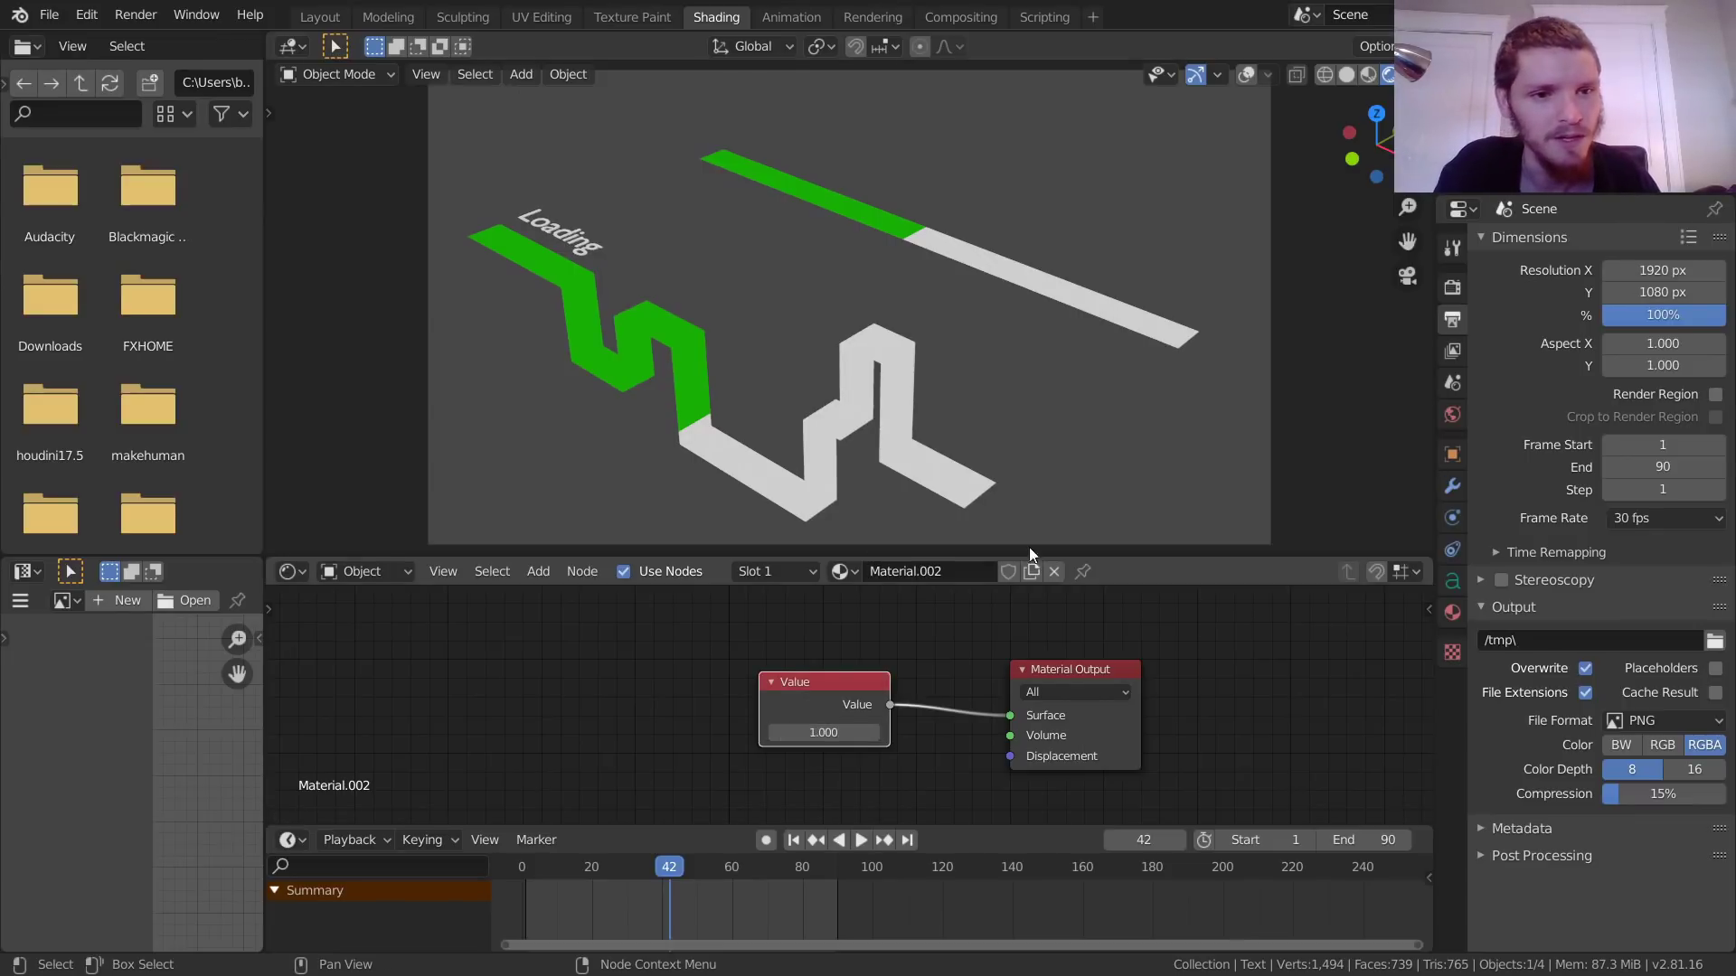
Step: Change the scene's color management view transform to Standard, with the Loading text in close view for comparison
click(1453, 288)
click(1589, 749)
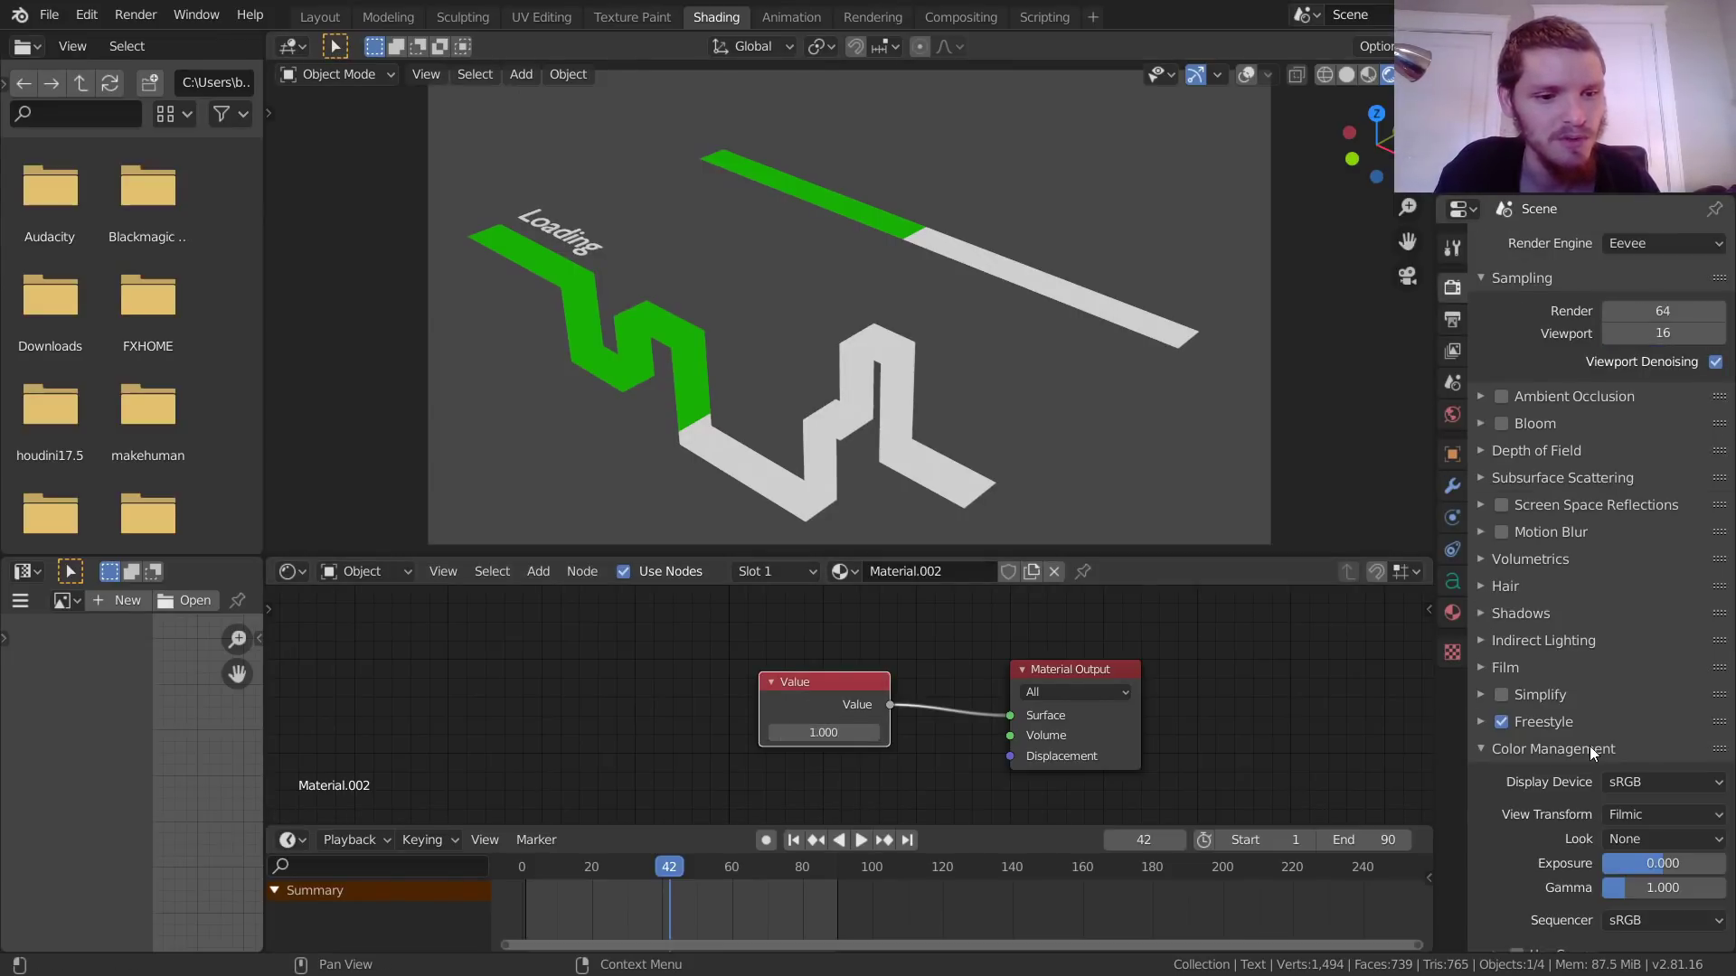
scroll(1589, 746, down, 1)
click(1631, 799)
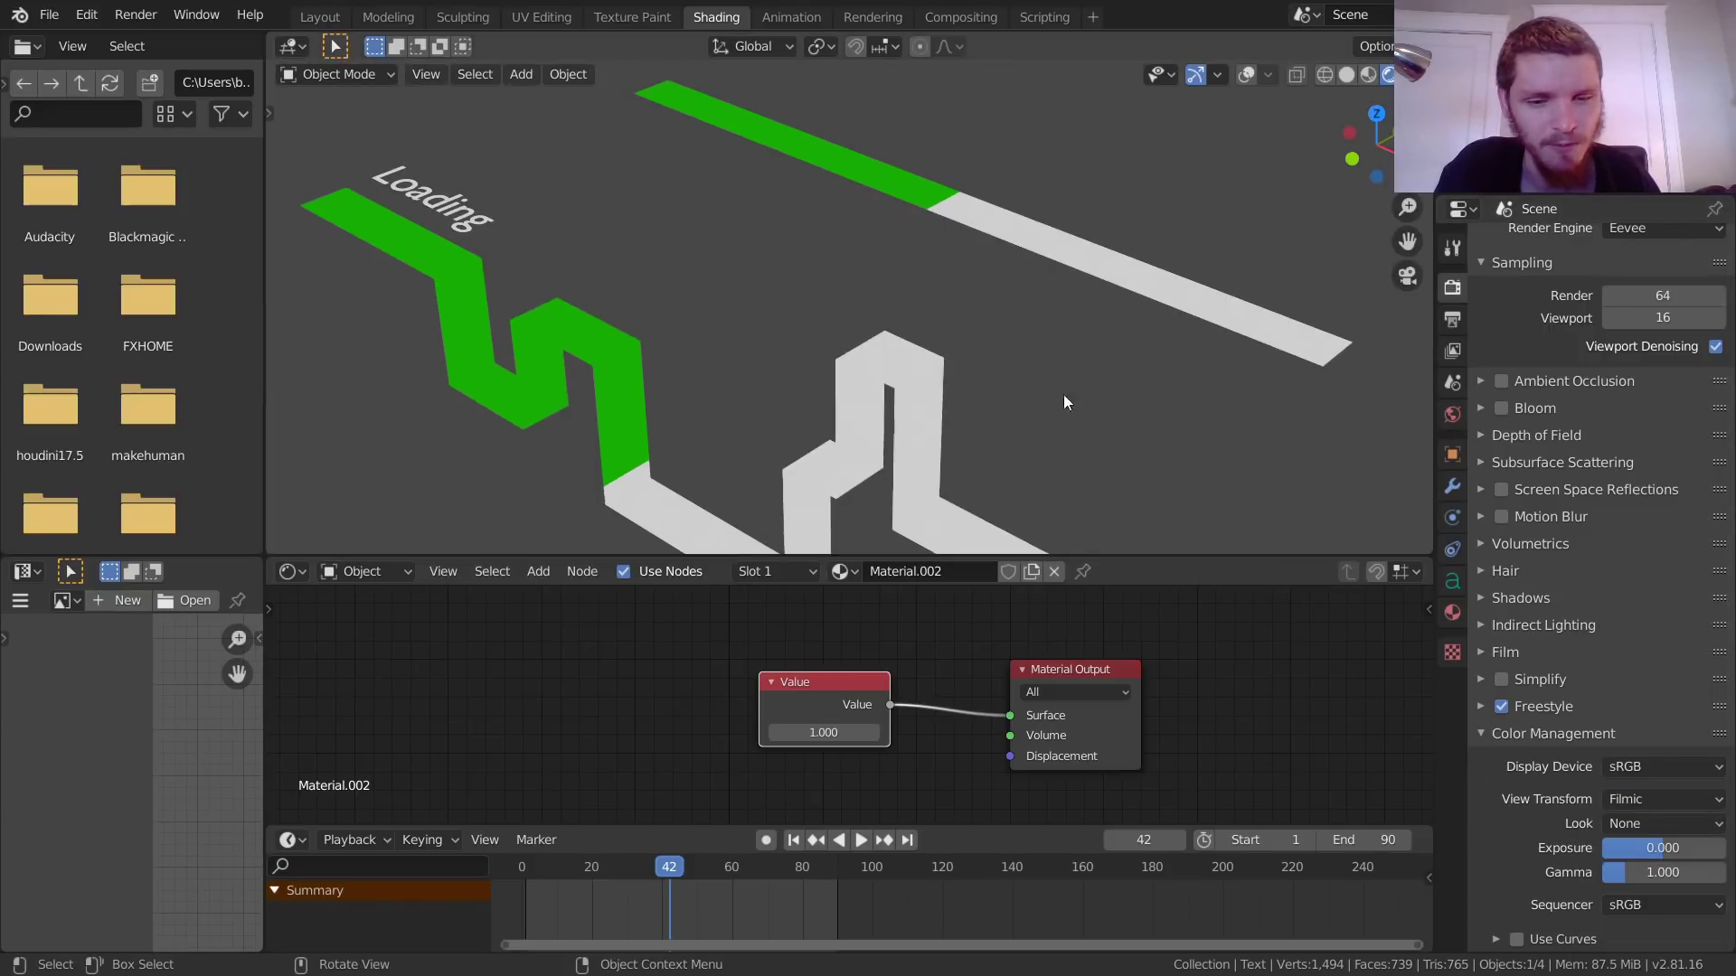
scroll(768, 409, up, 3)
shift+middle_drag(767, 408, 1253, 470)
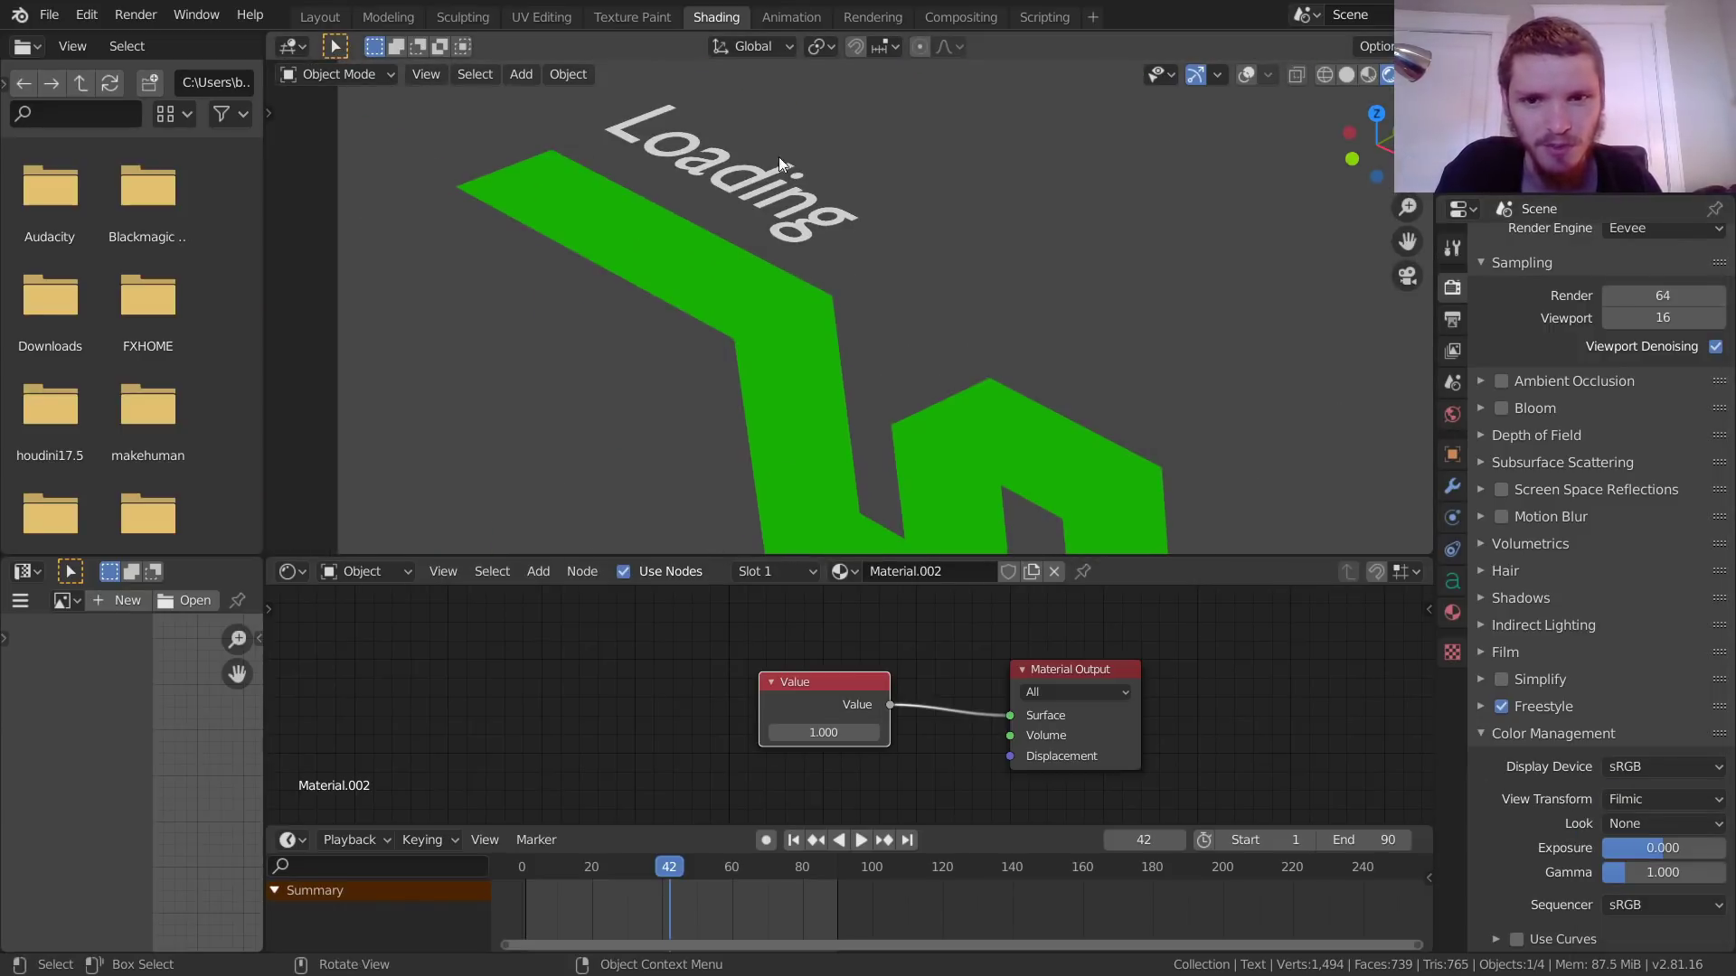
click(1646, 798)
click(1613, 827)
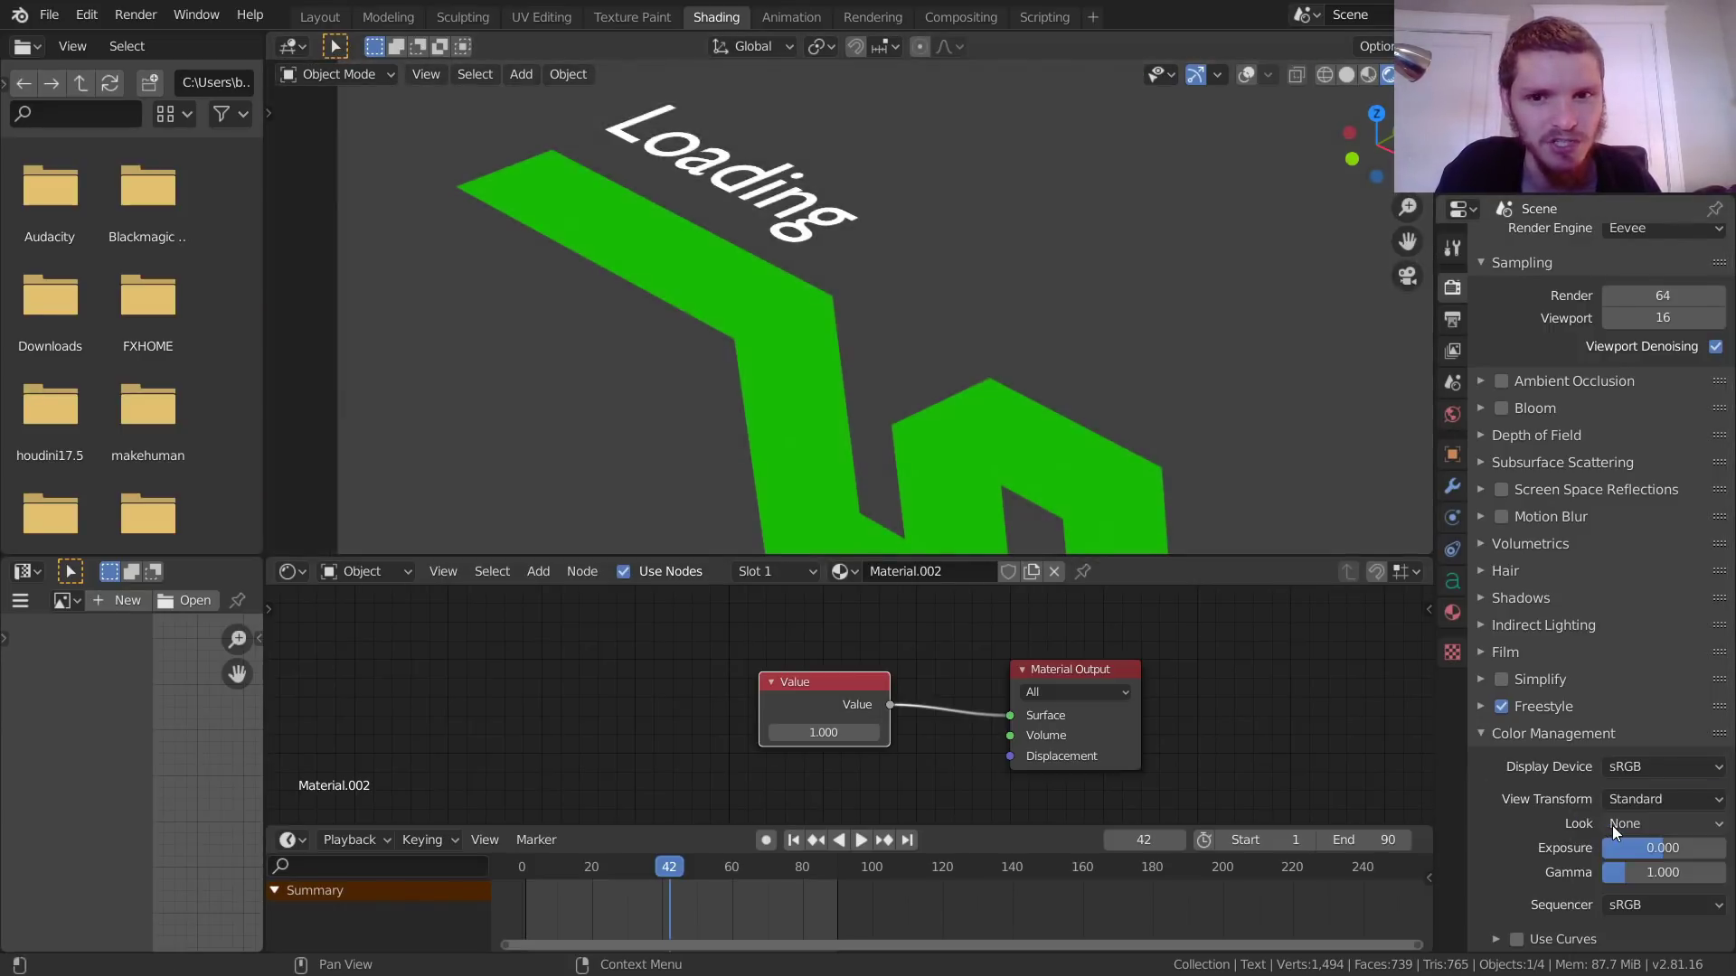
Step: Render the current frame and examine the Freestyle outlines around the Loading text and the bars
scroll(838, 229, down, 4)
shift+middle_drag(893, 237, 610, 225)
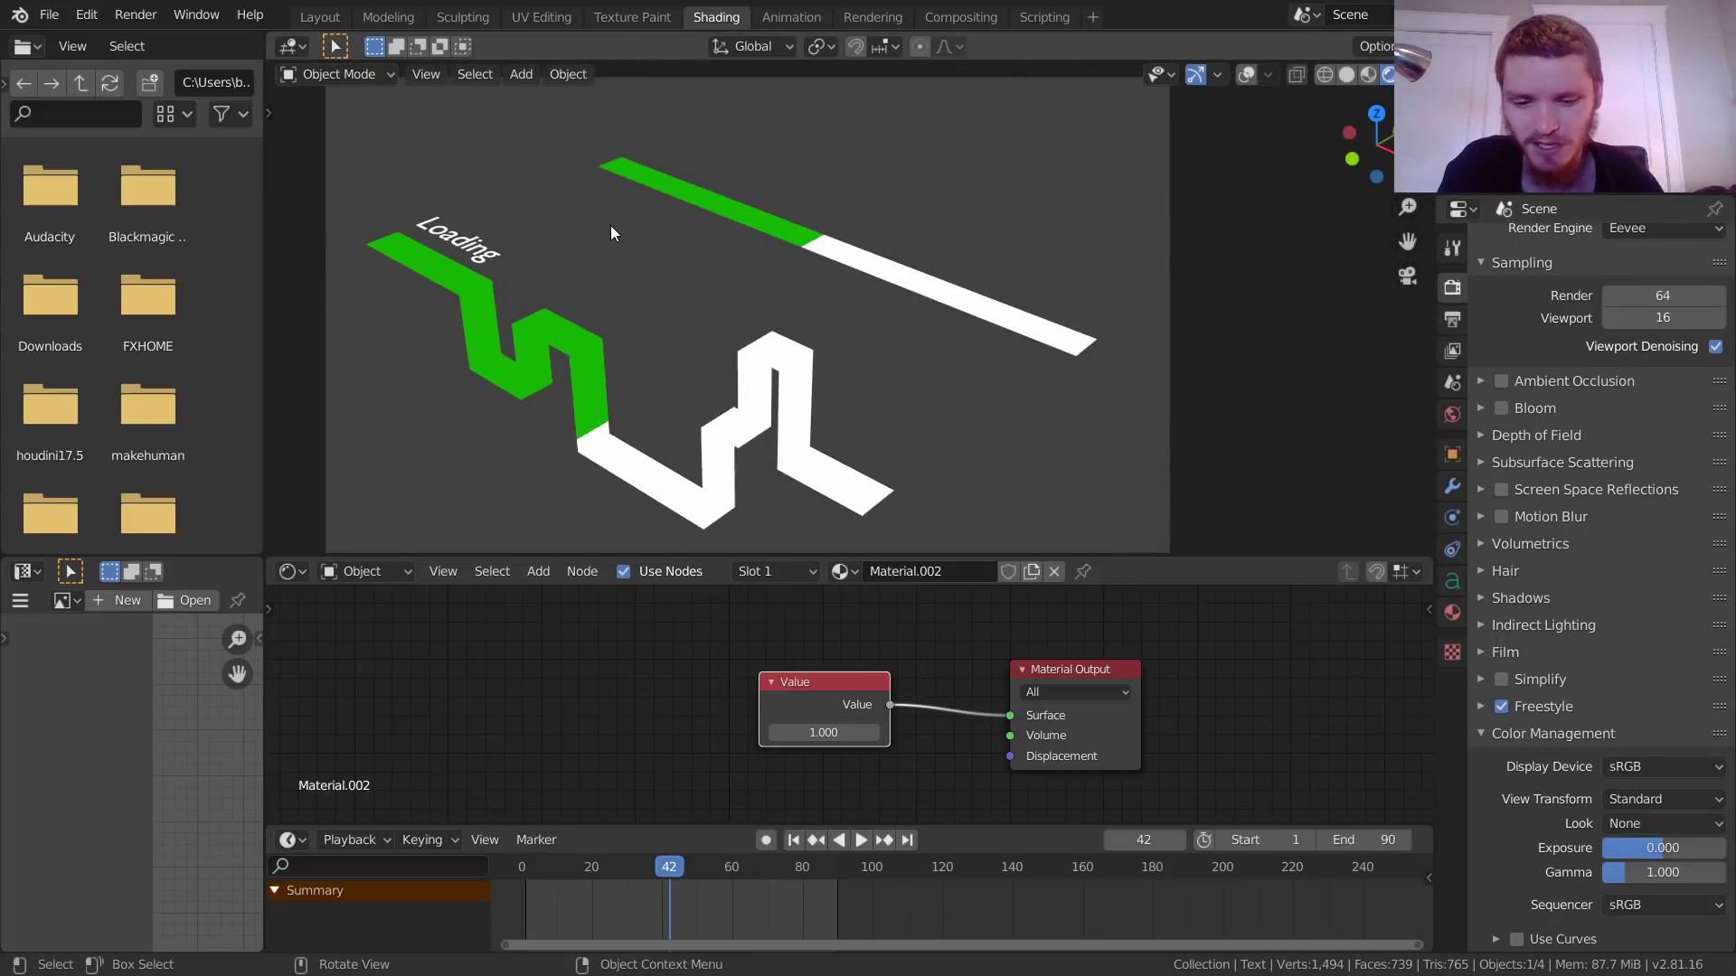
key(F12)
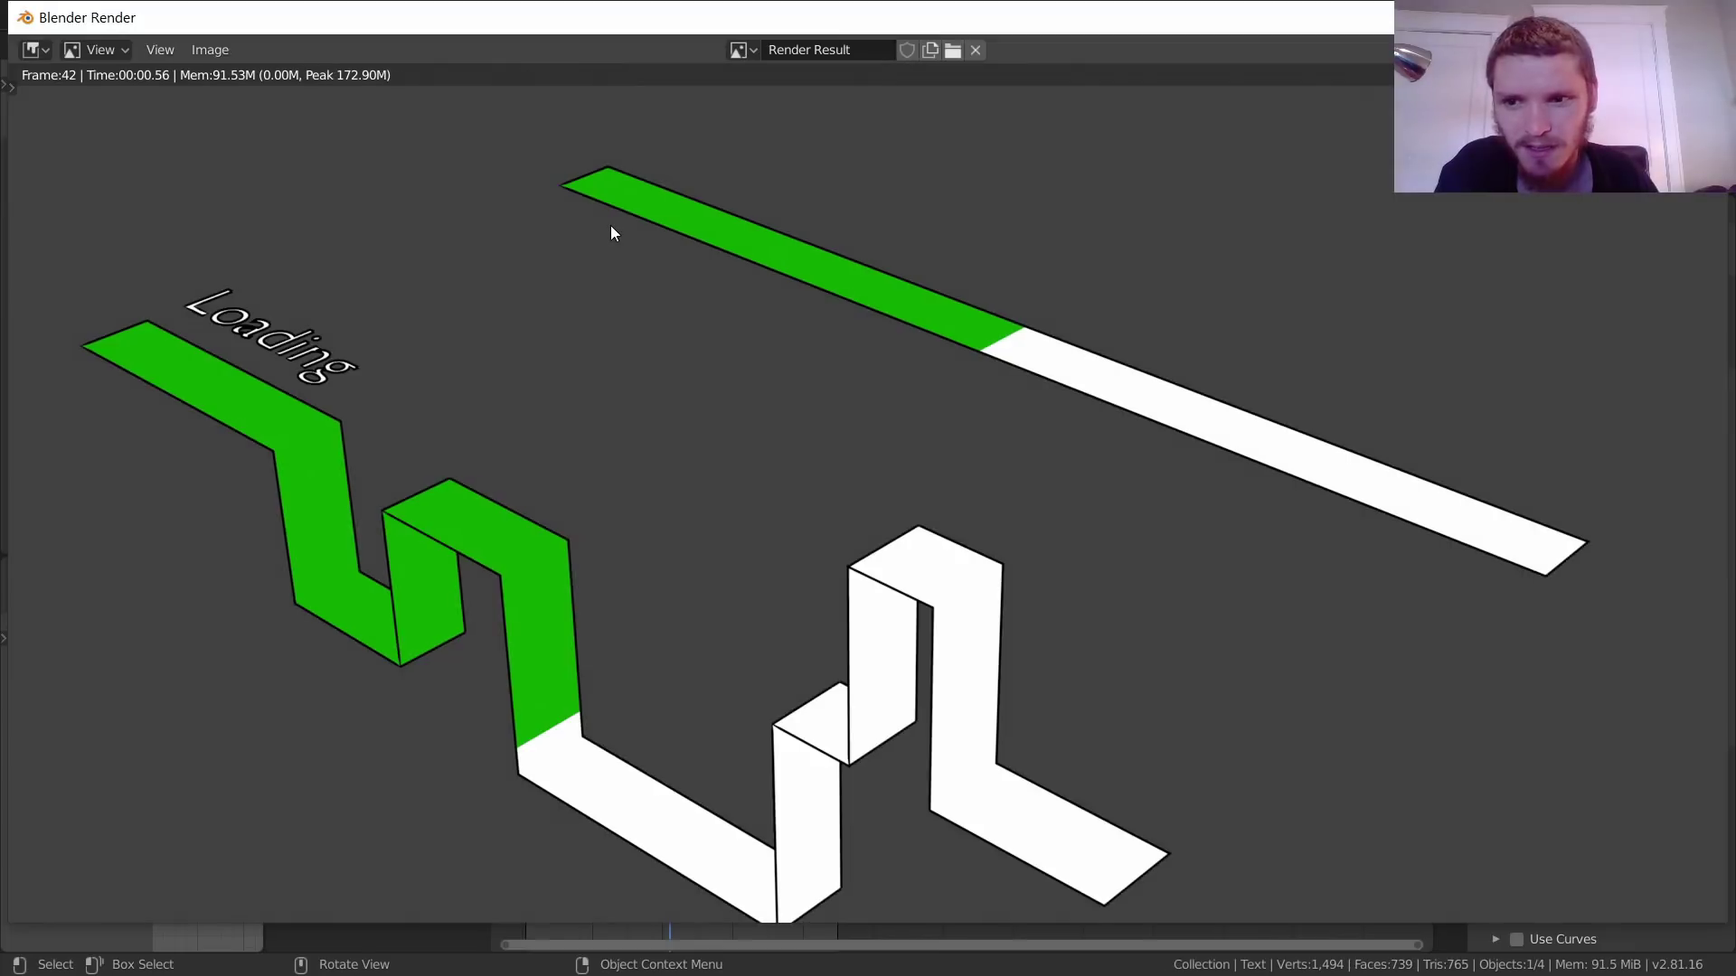
scroll(417, 340, up, 4)
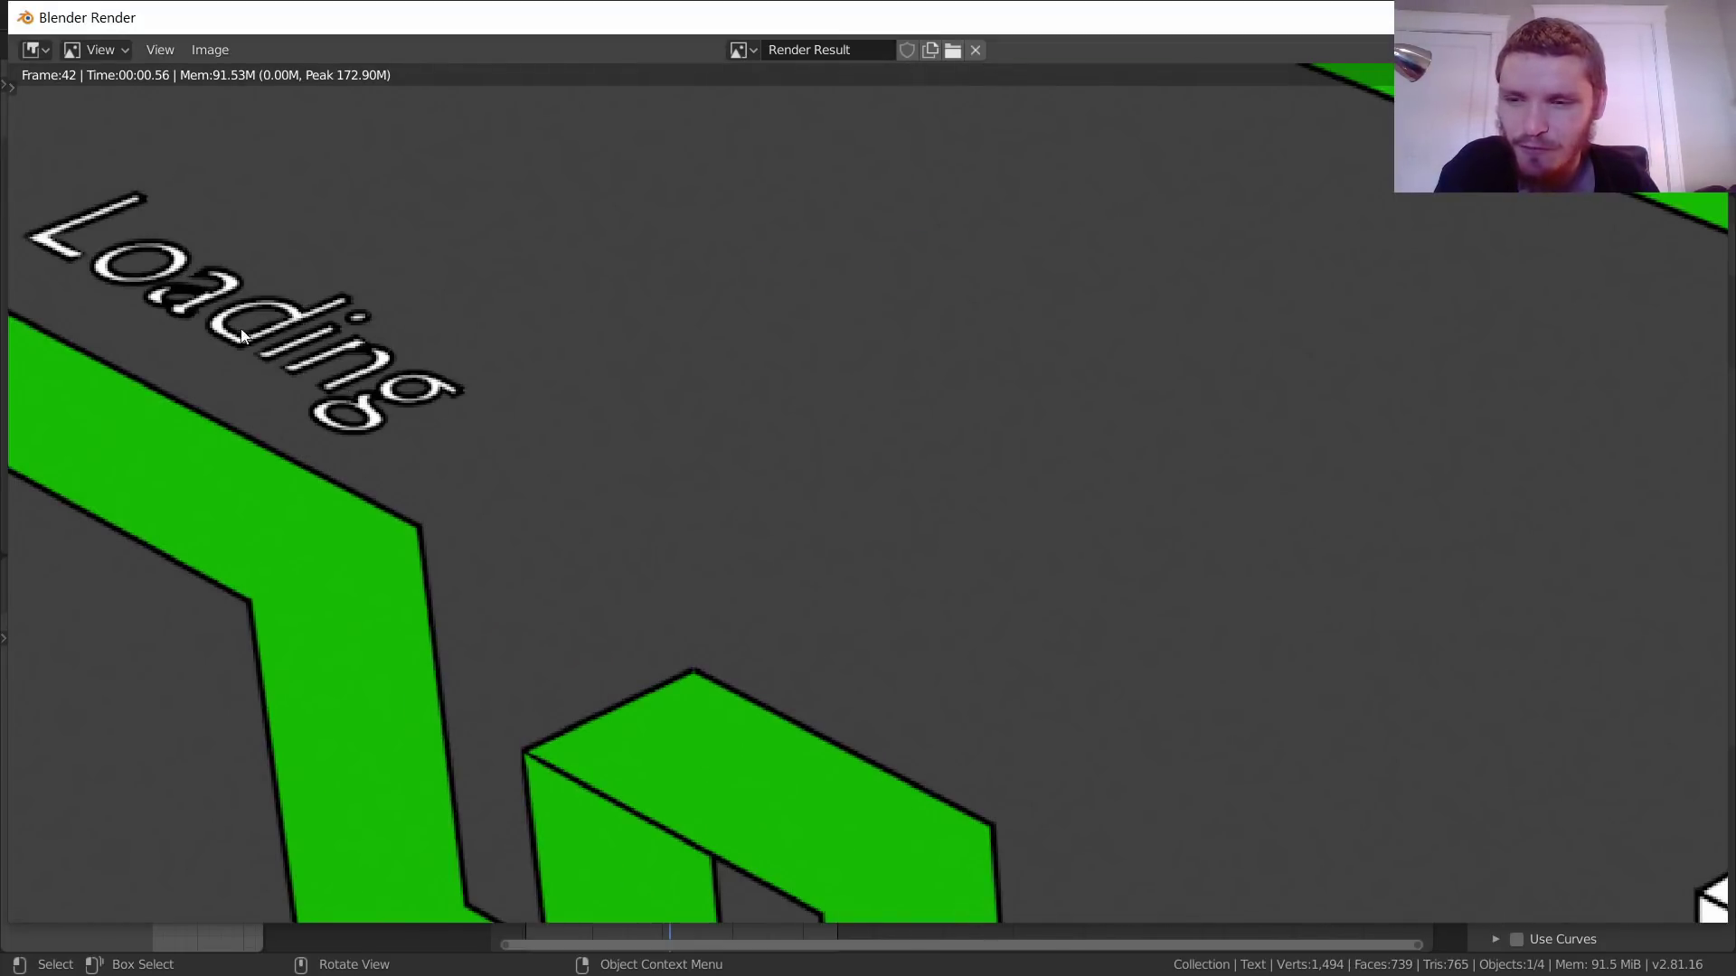
scroll(354, 362, down, 2)
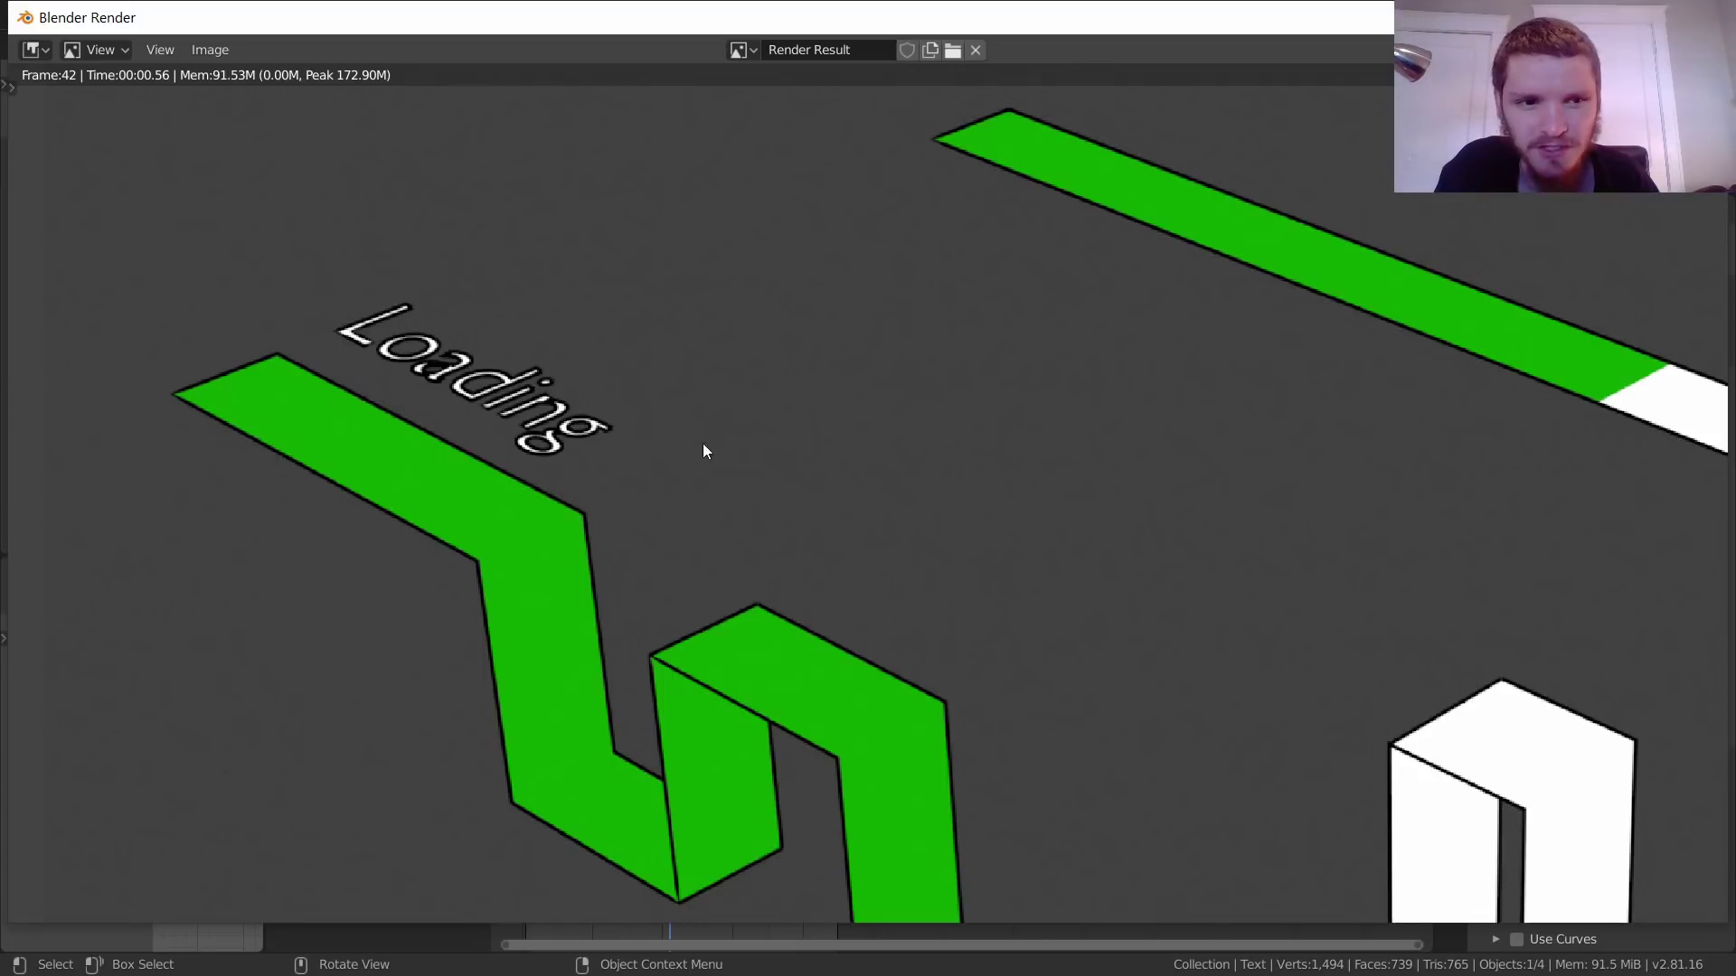
scroll(868, 484, down, 2)
middle_drag(988, 504, 744, 473)
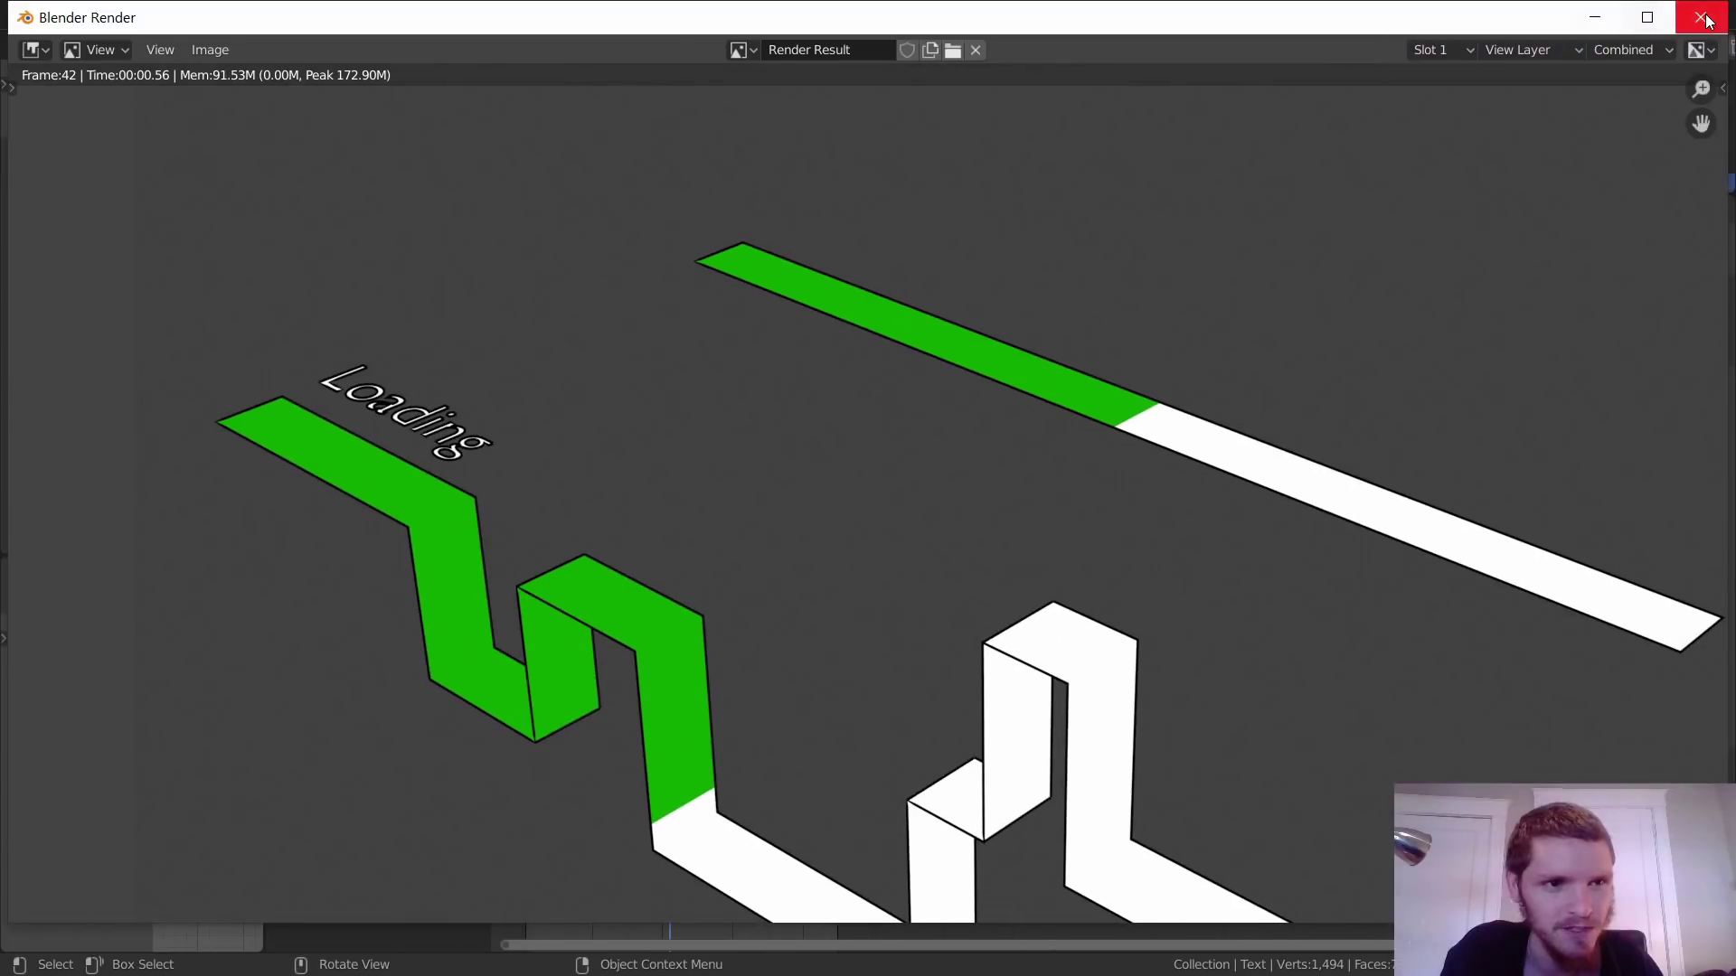
key(Escape)
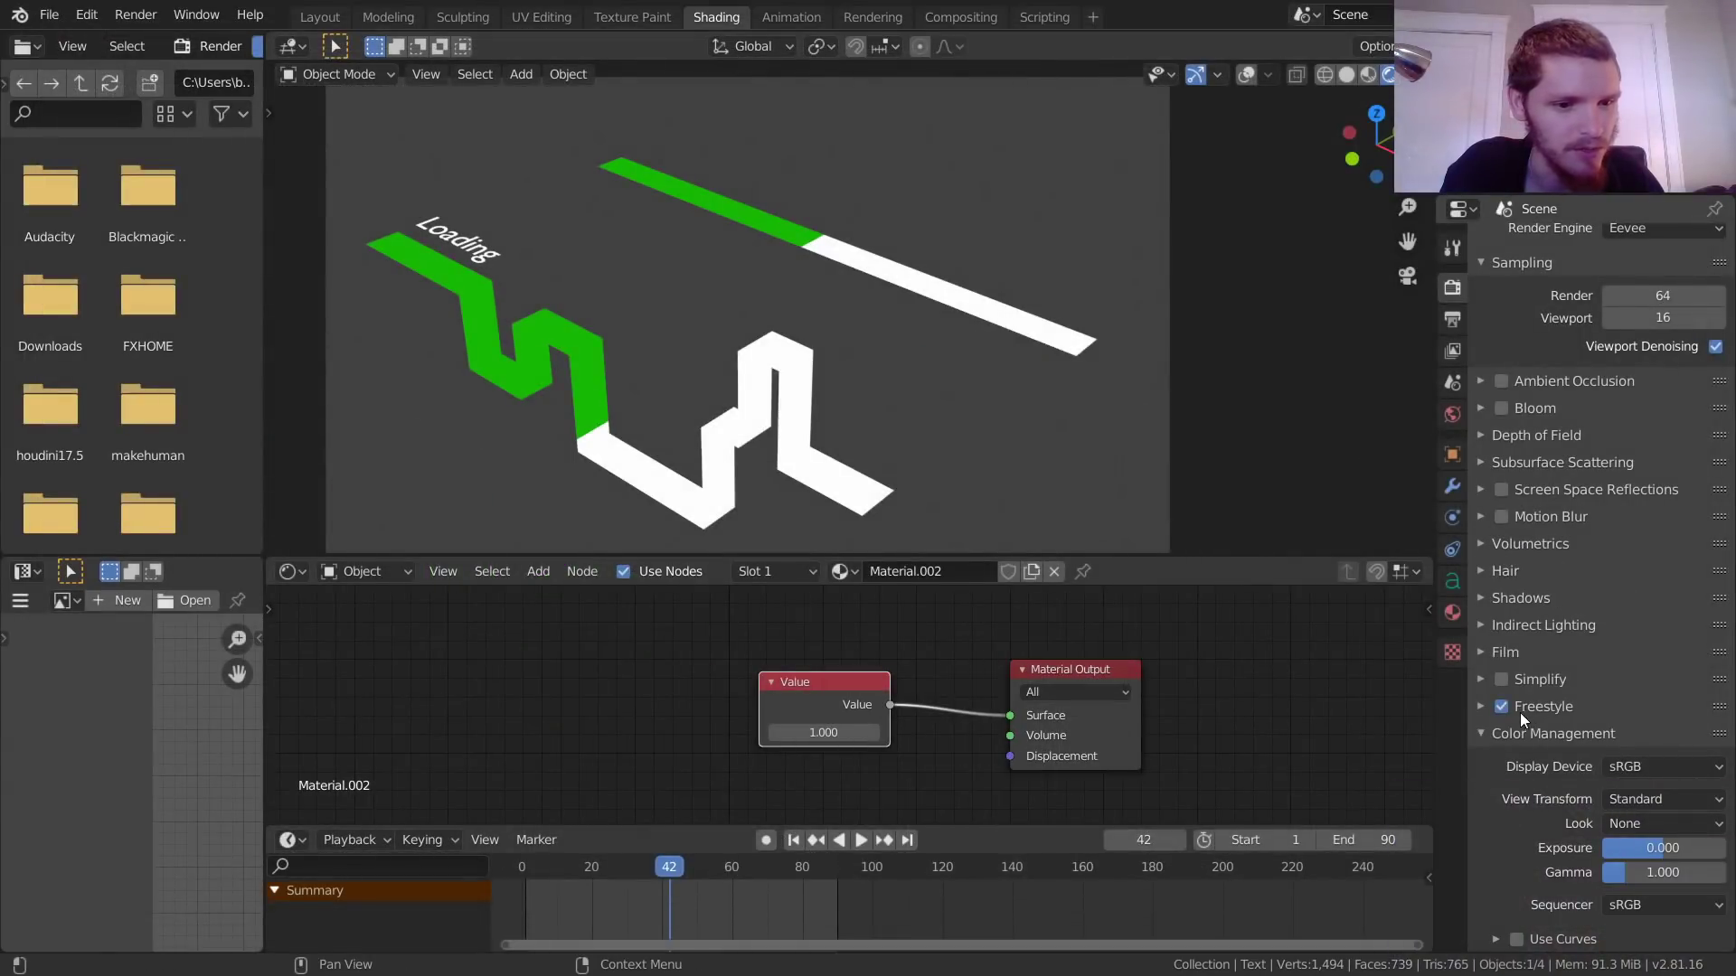
Step: Try a thinner Freestyle line thickness and render the frame to inspect the outlines up close
click(1484, 709)
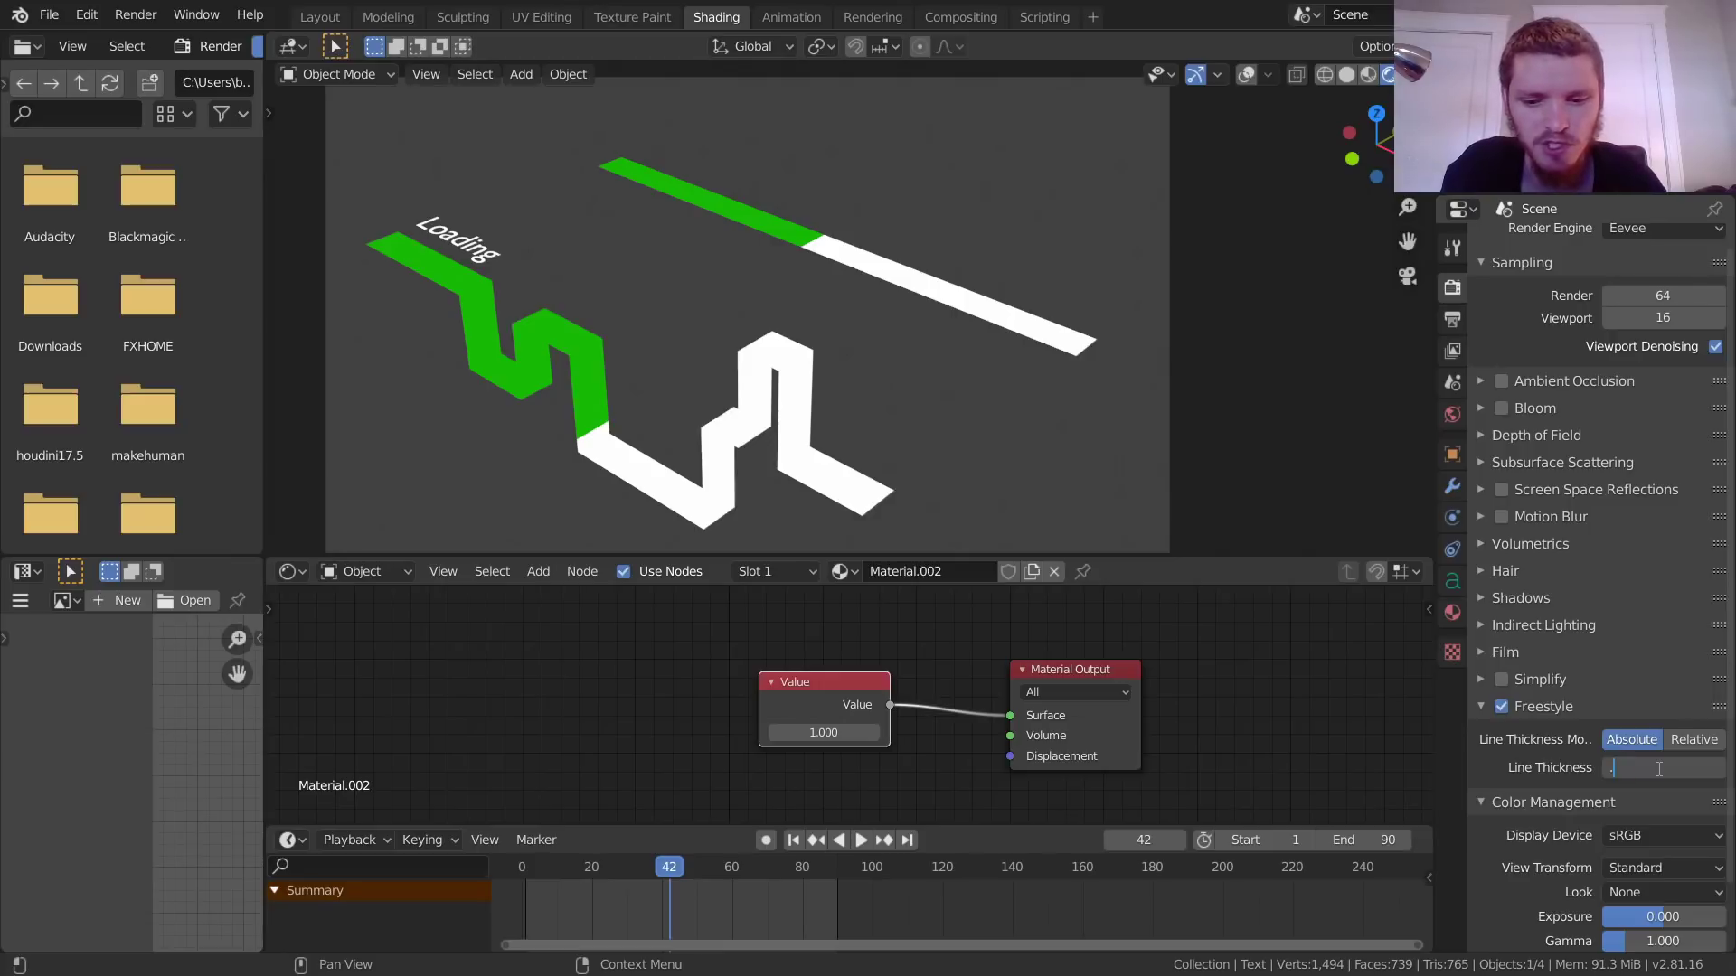
key(Return)
key(F12)
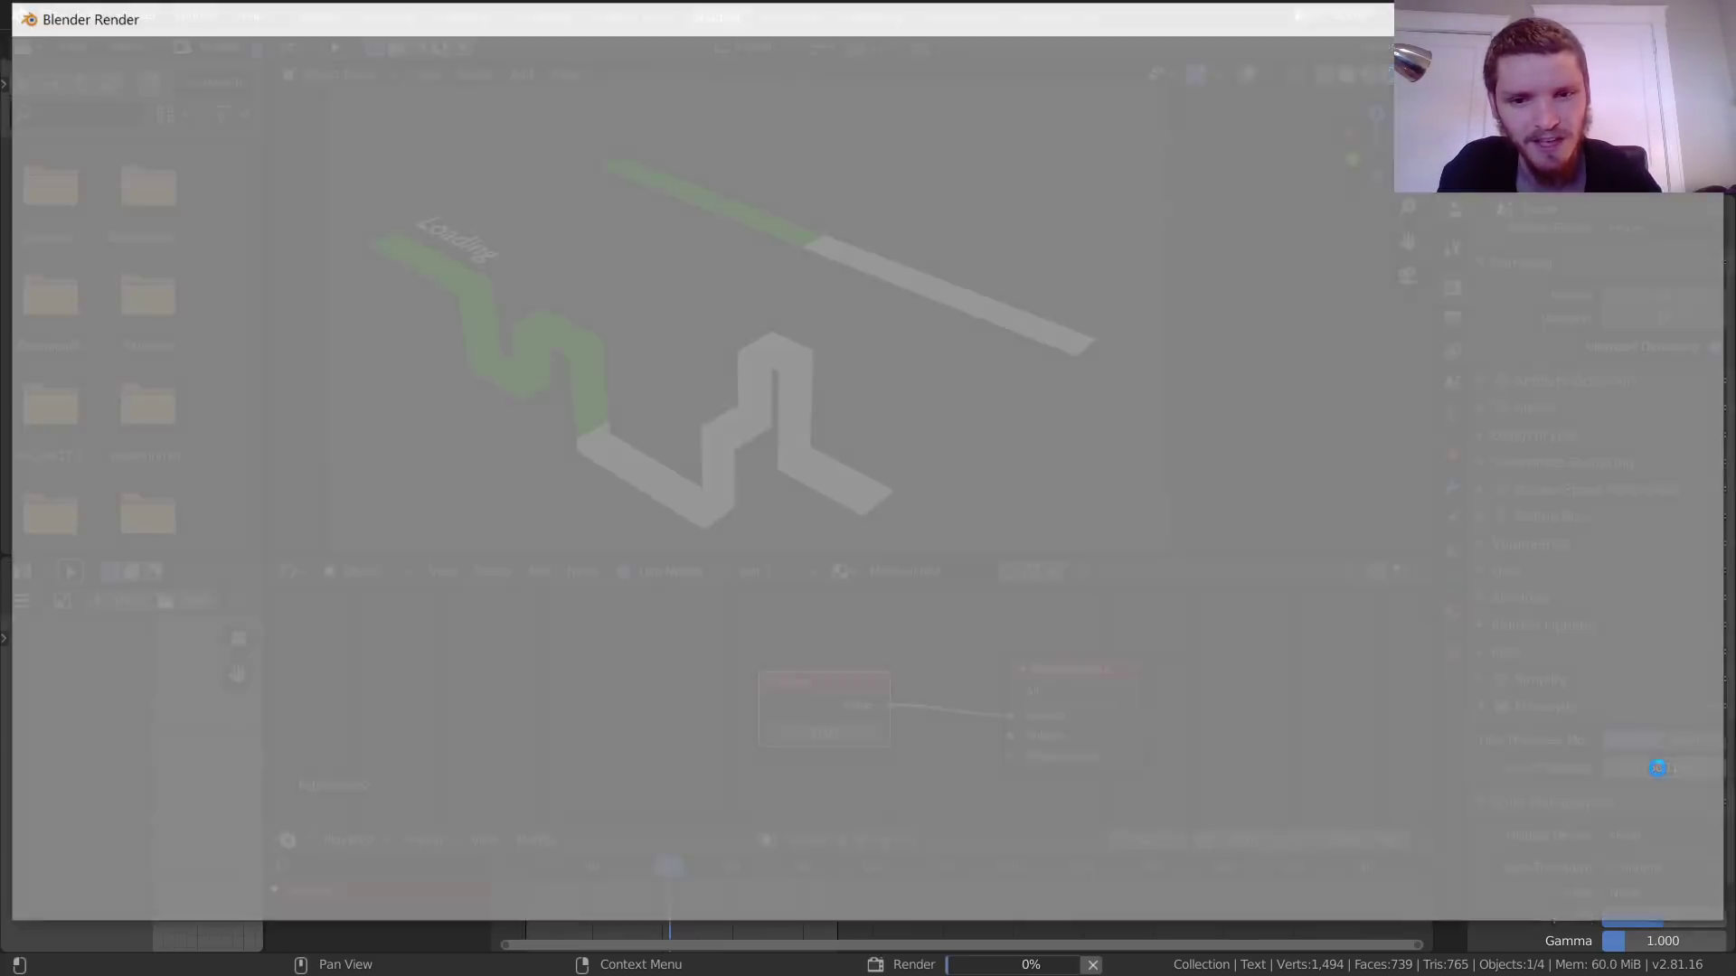
scroll(551, 339, up, 5)
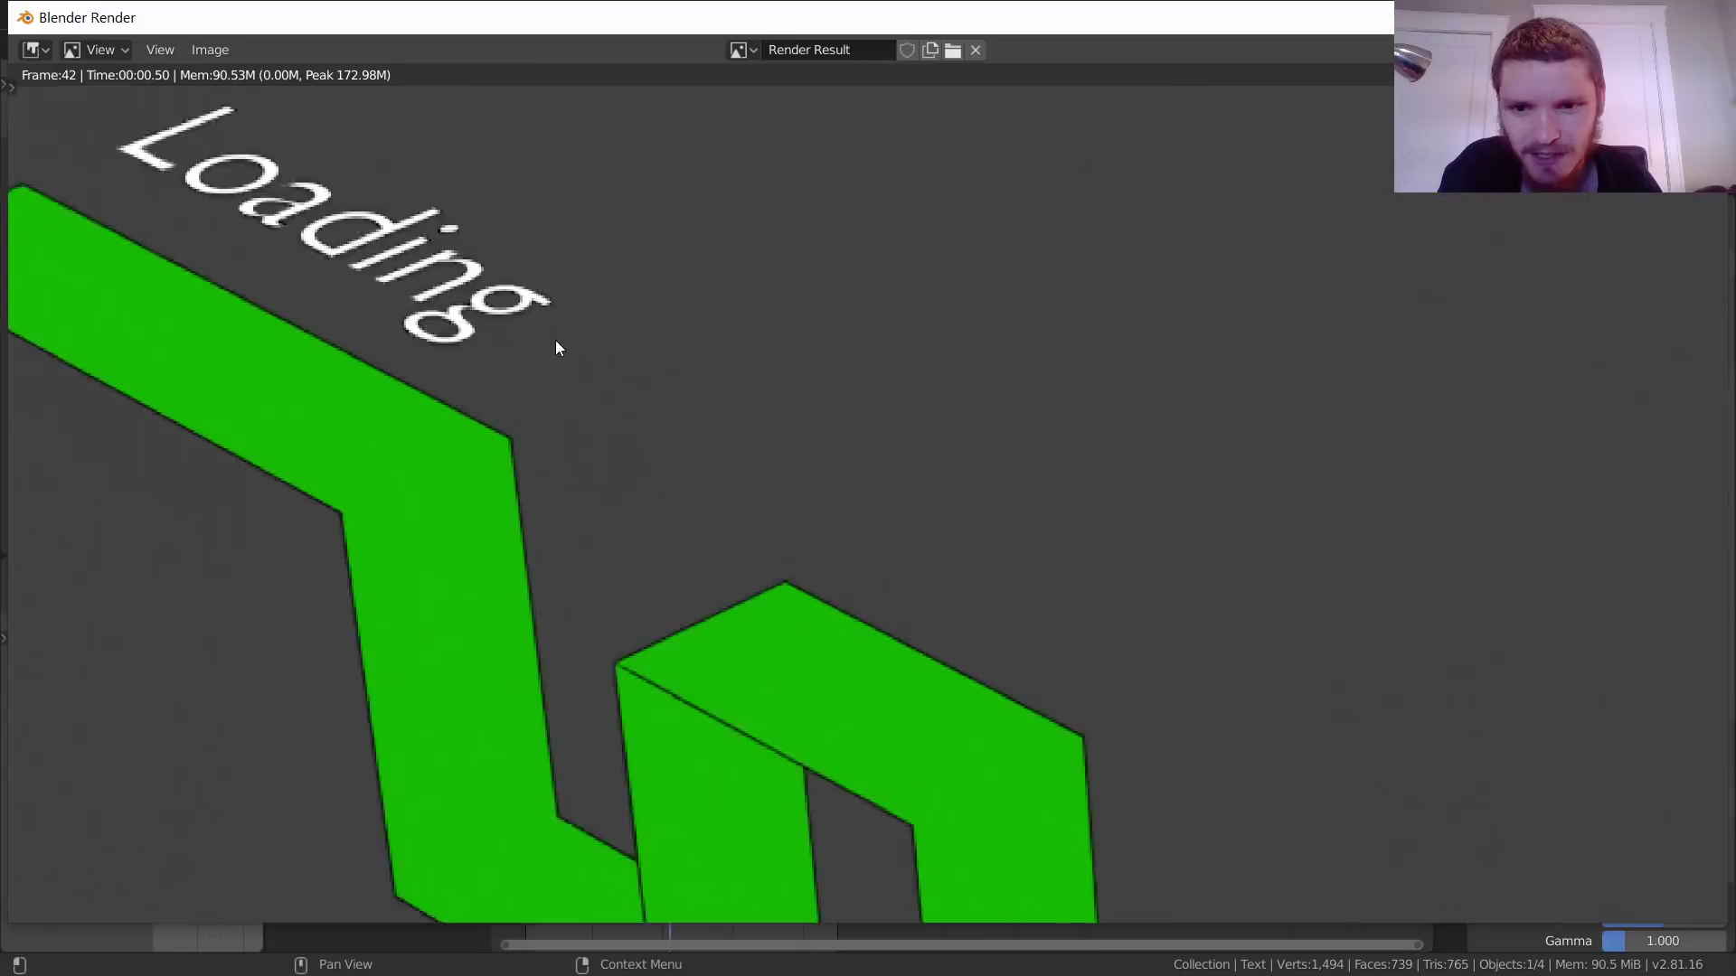
key(Escape)
Step: Set the Freestyle line thickness to 0.75 px and check the outlines in a new render
click(1671, 761)
text(.75)
key(Return)
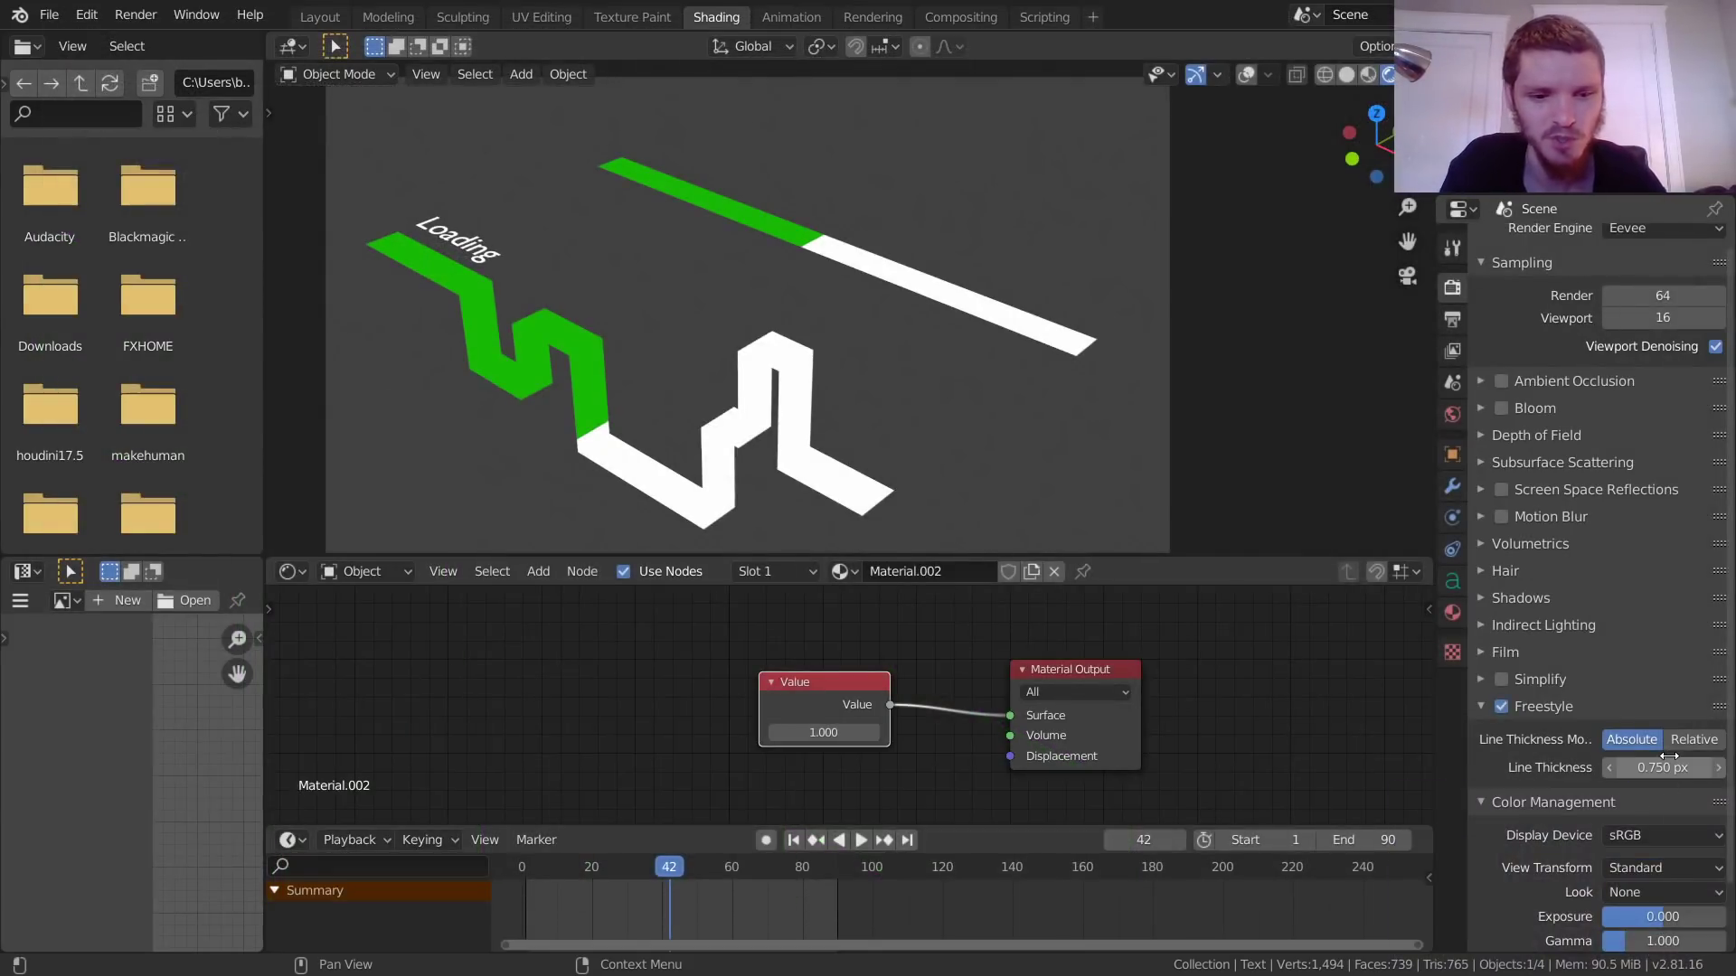
key(F12)
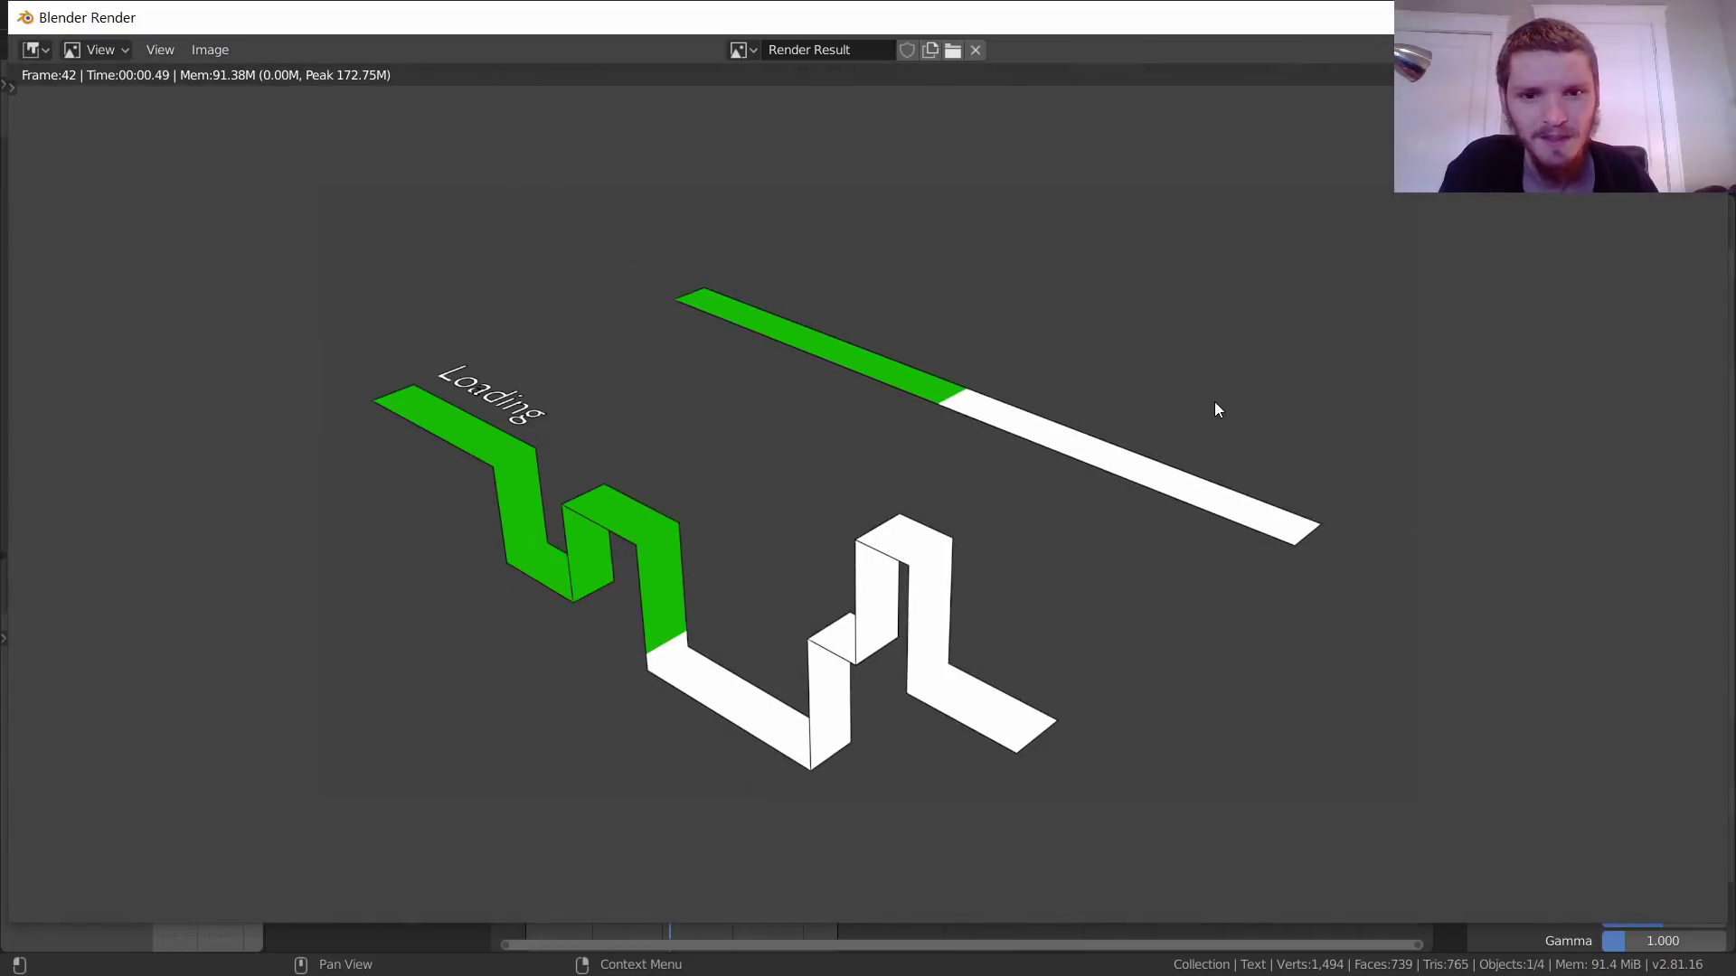
key(Escape)
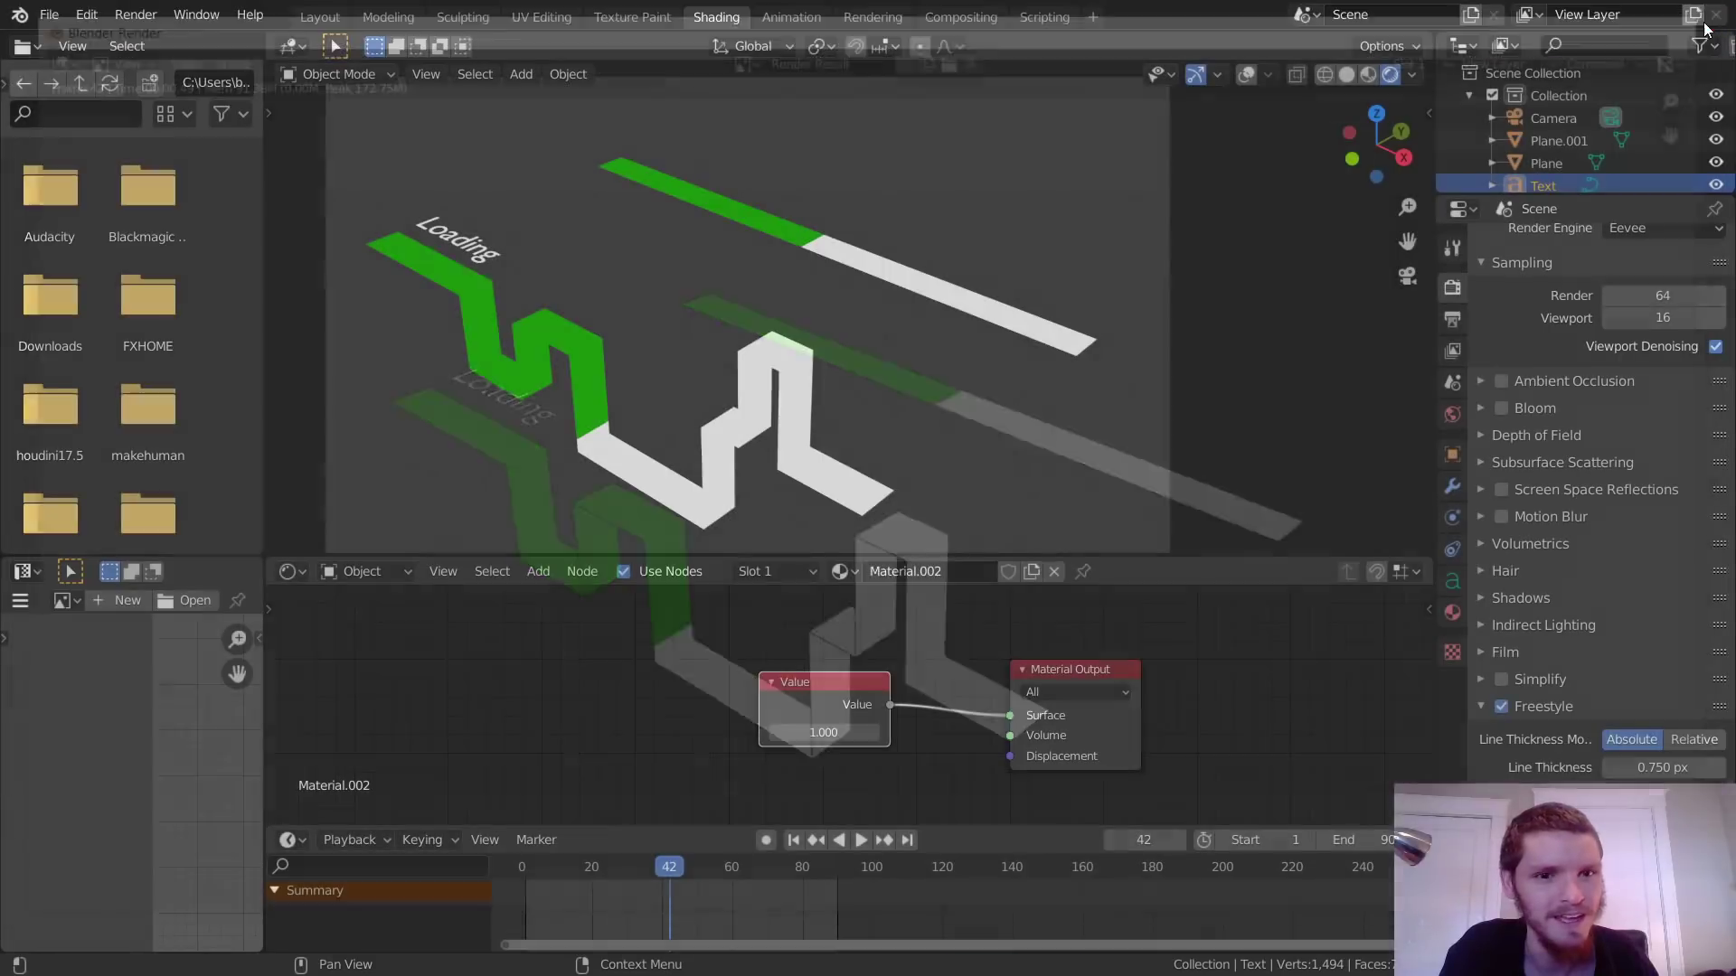
Step: Raise the Loading text material's Value node to 3.5, play and scrub the loading animation, and return to frame 1
drag(809, 732, 817, 730)
key(space)
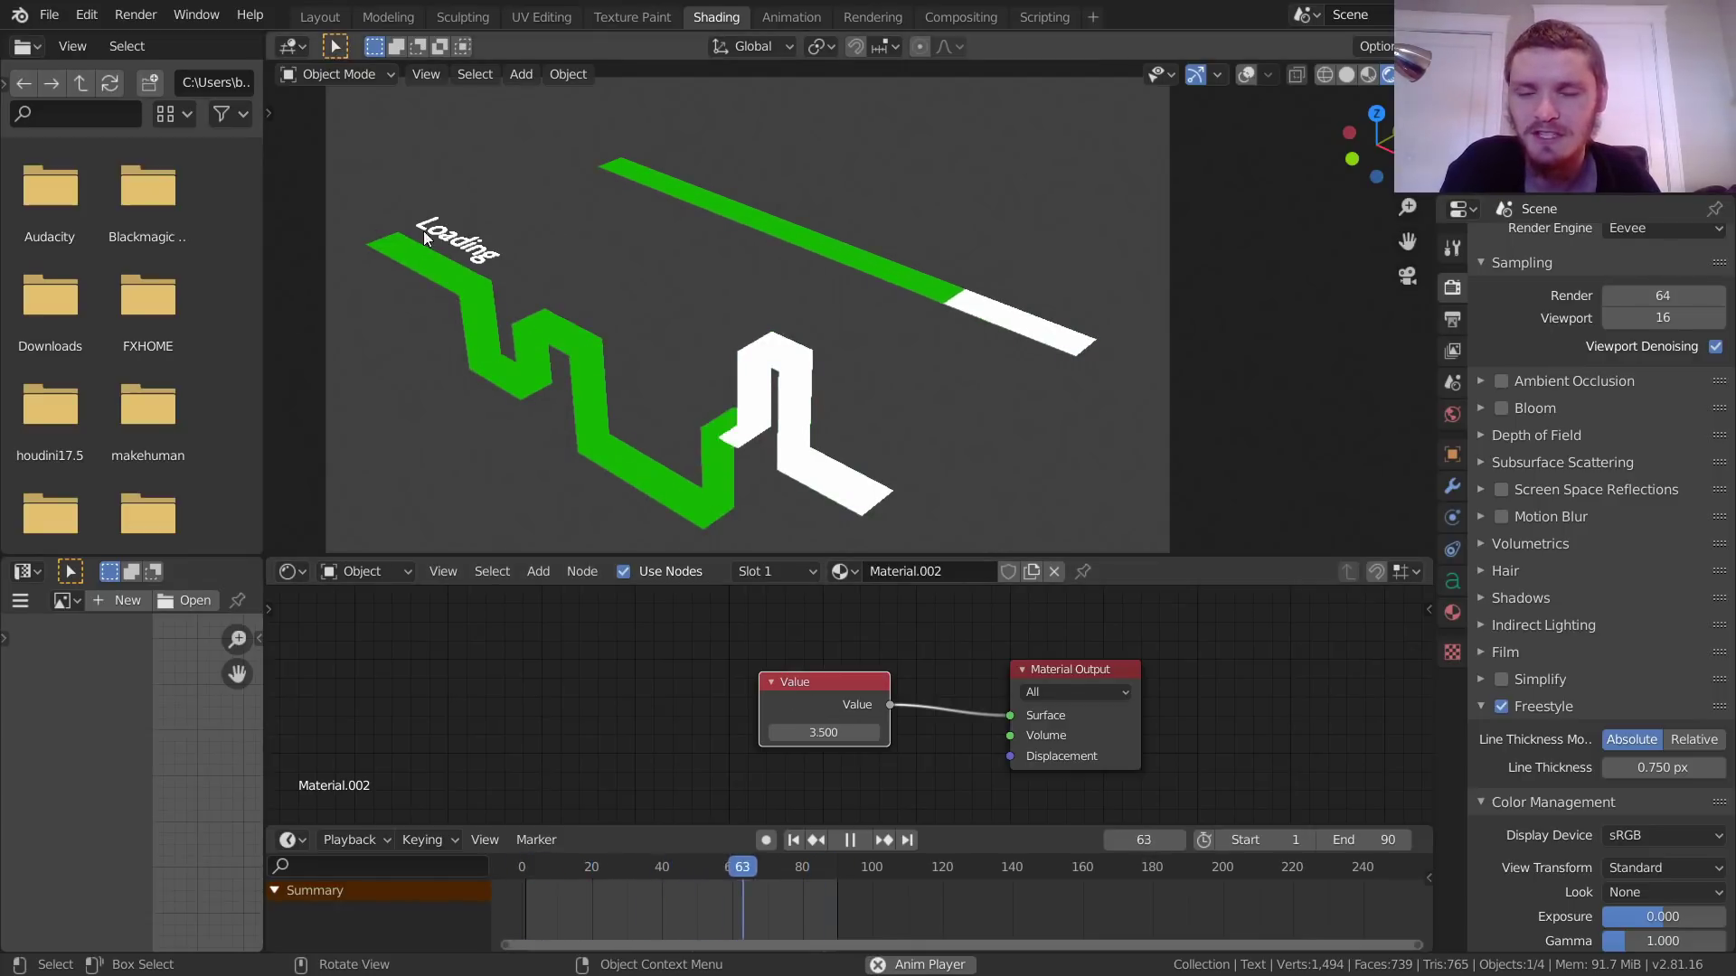
key(space)
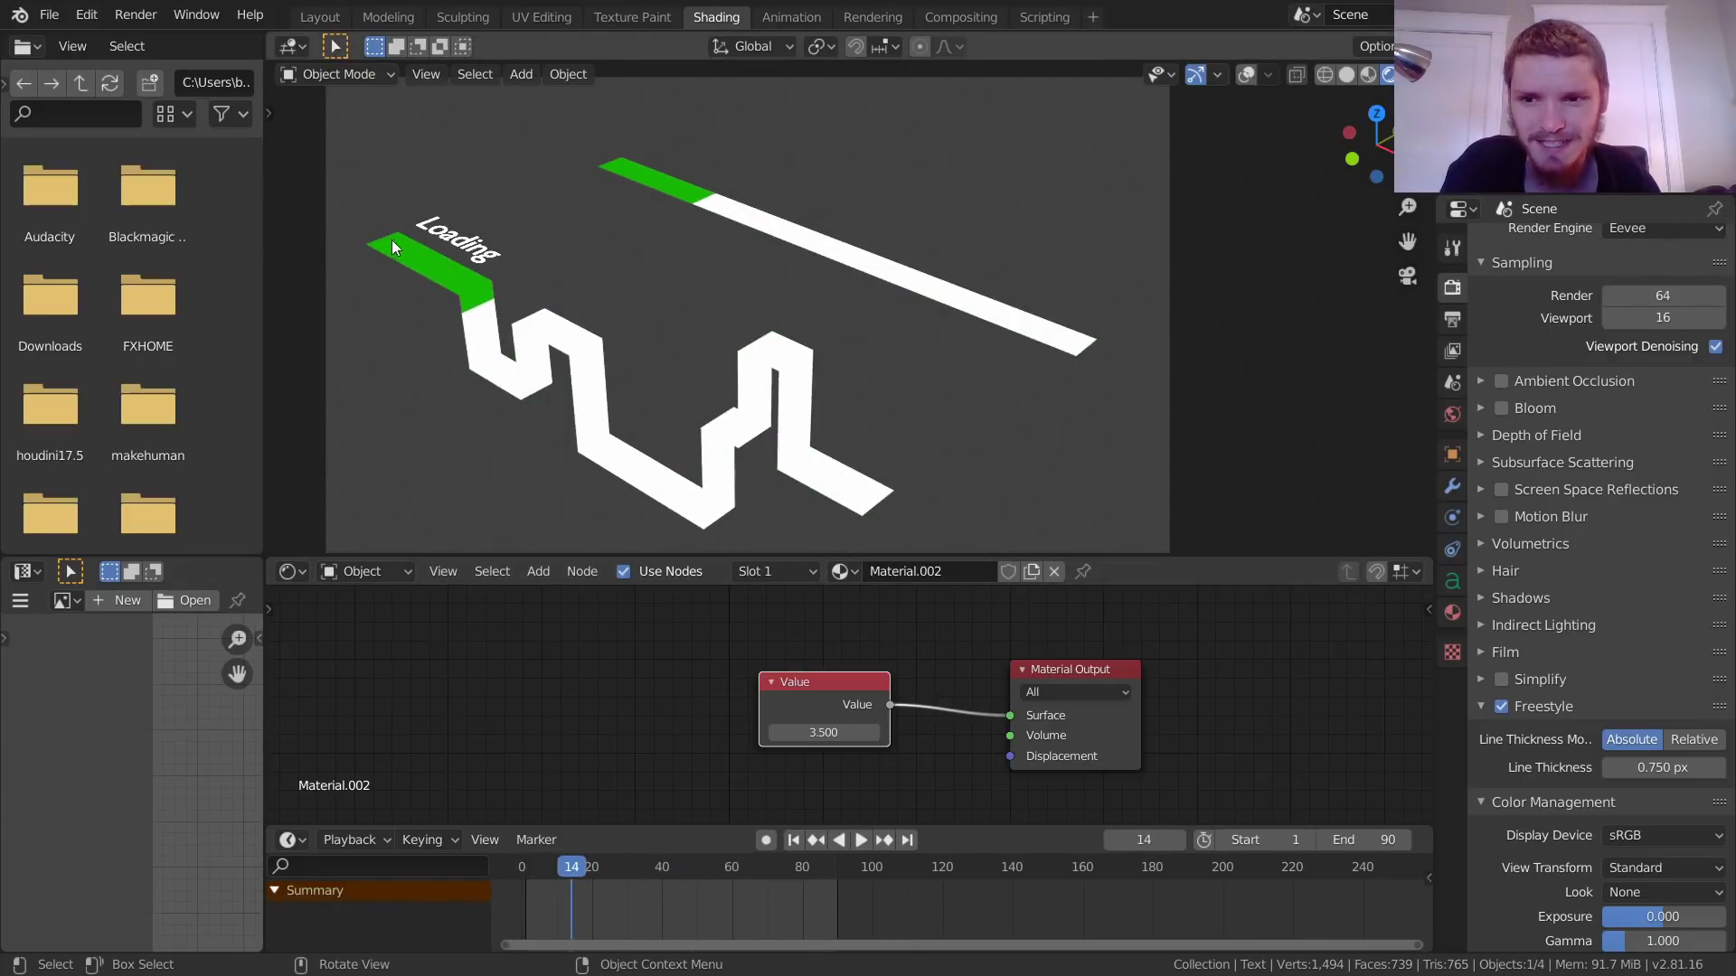
drag(568, 866, 643, 870)
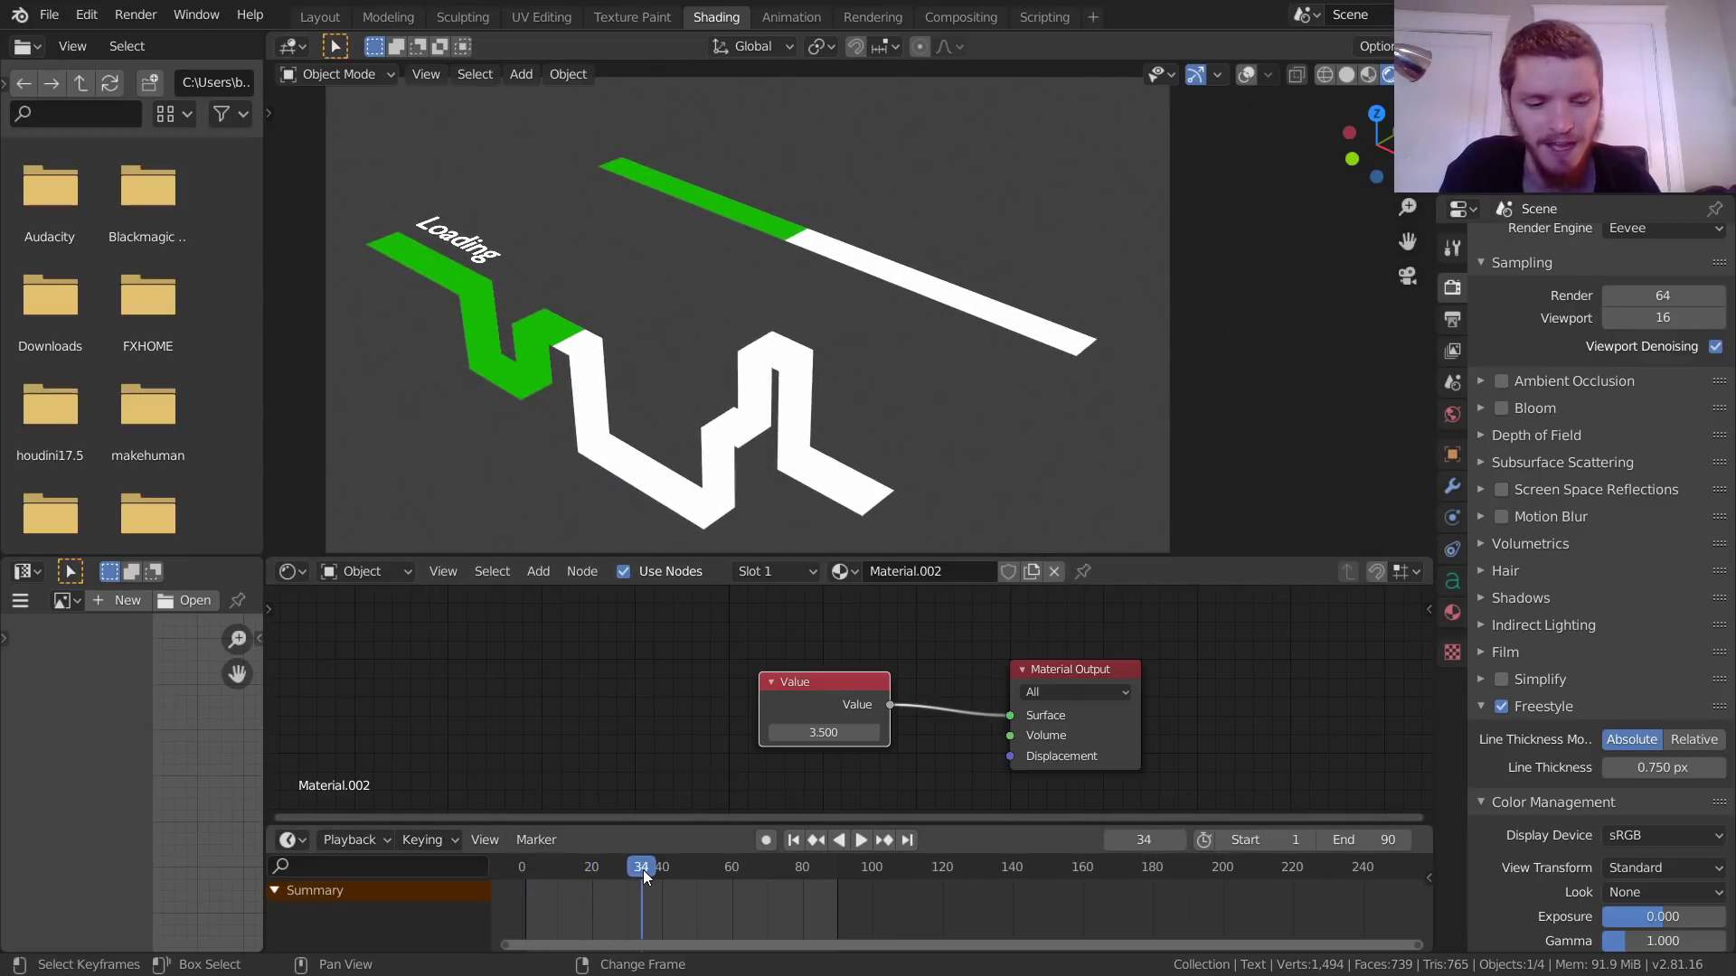
key(shift+Left)
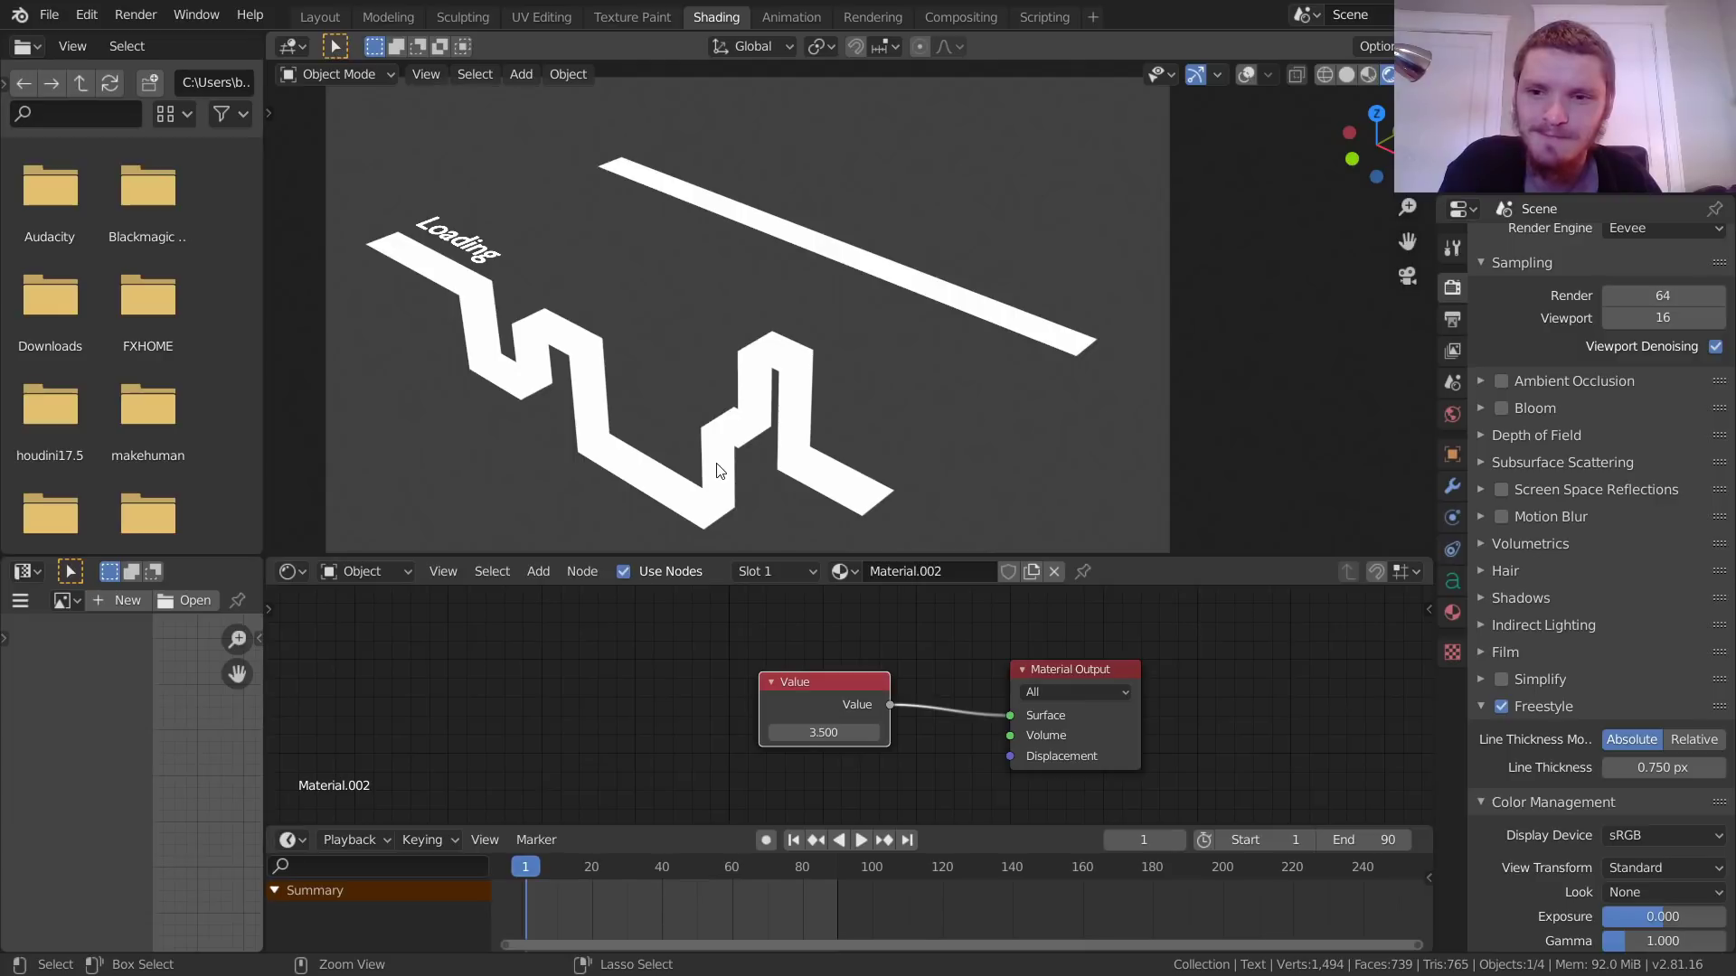
Step: Delete the Value node from the Loading text's material and add a Geometry node in its place
middle_drag(614, 624, 932, 691)
key(x)
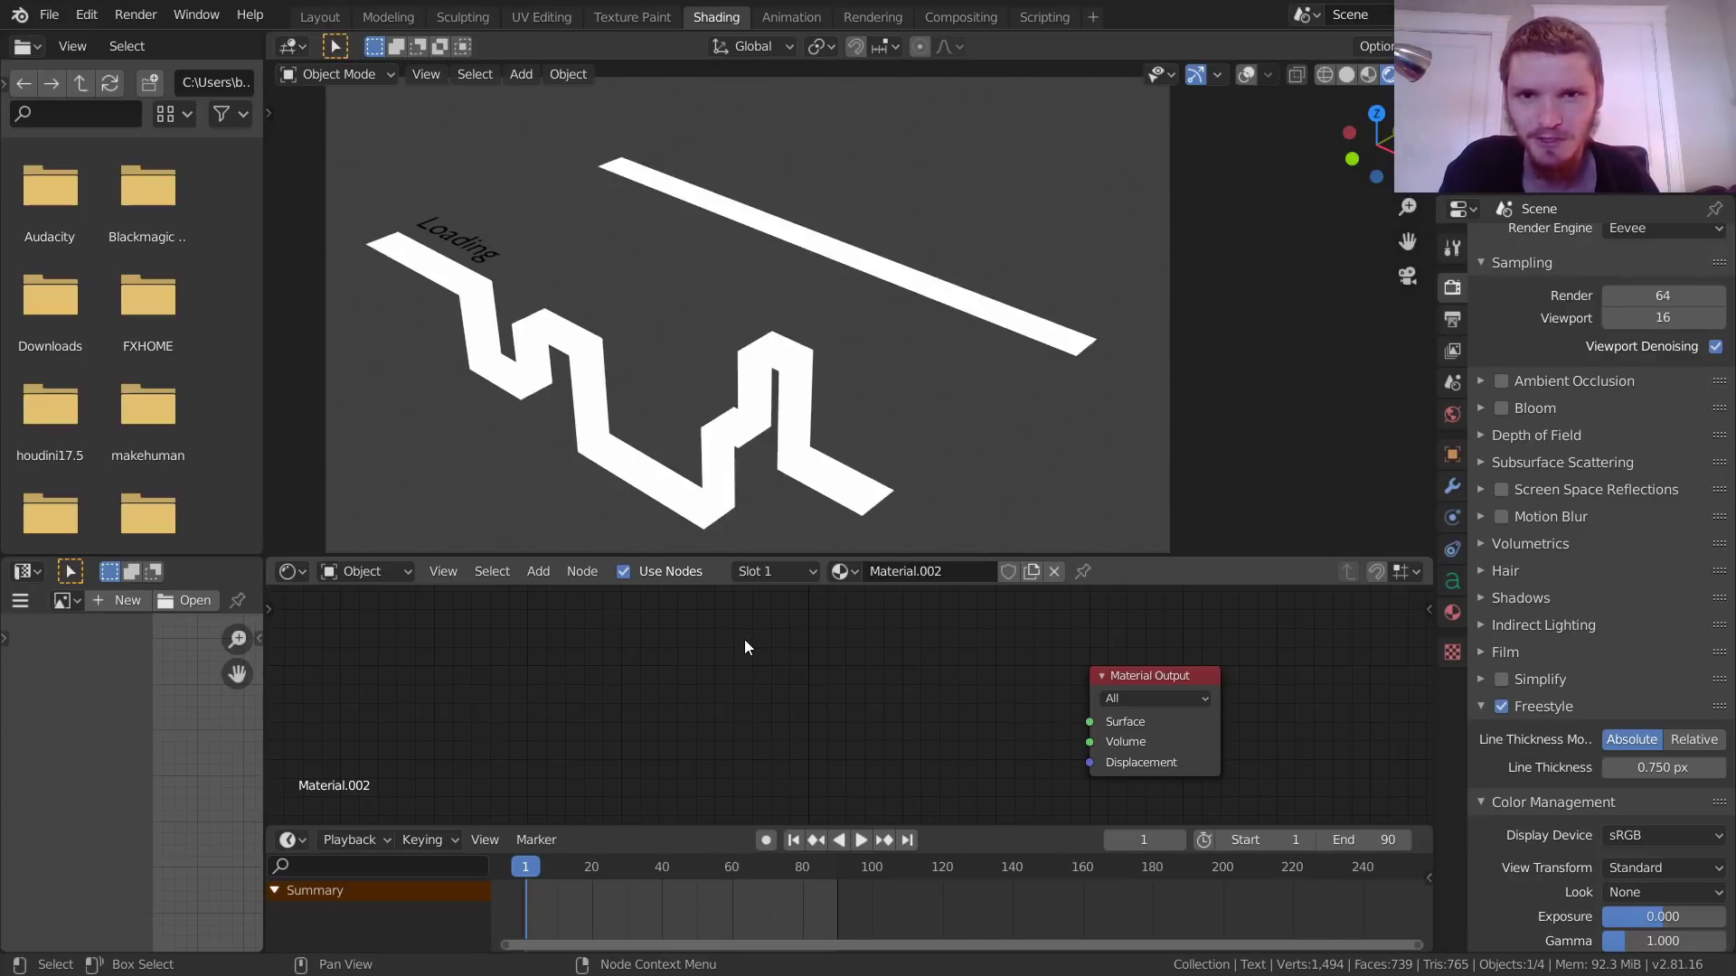
key(shift+a)
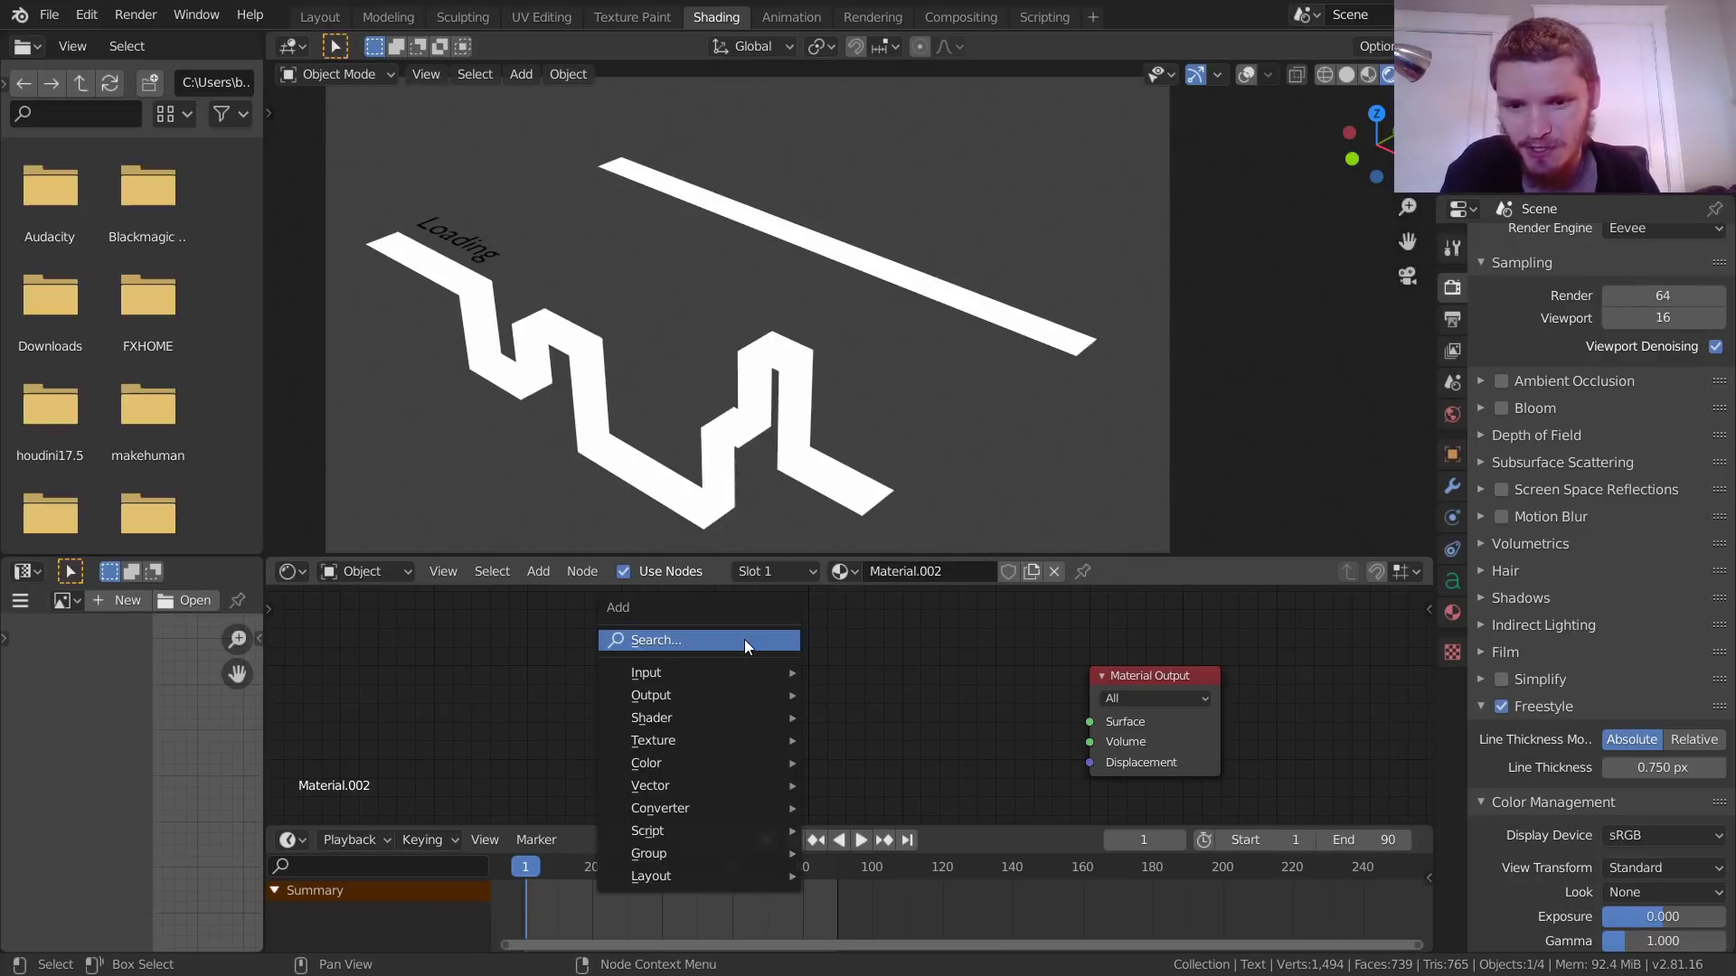
click(745, 639)
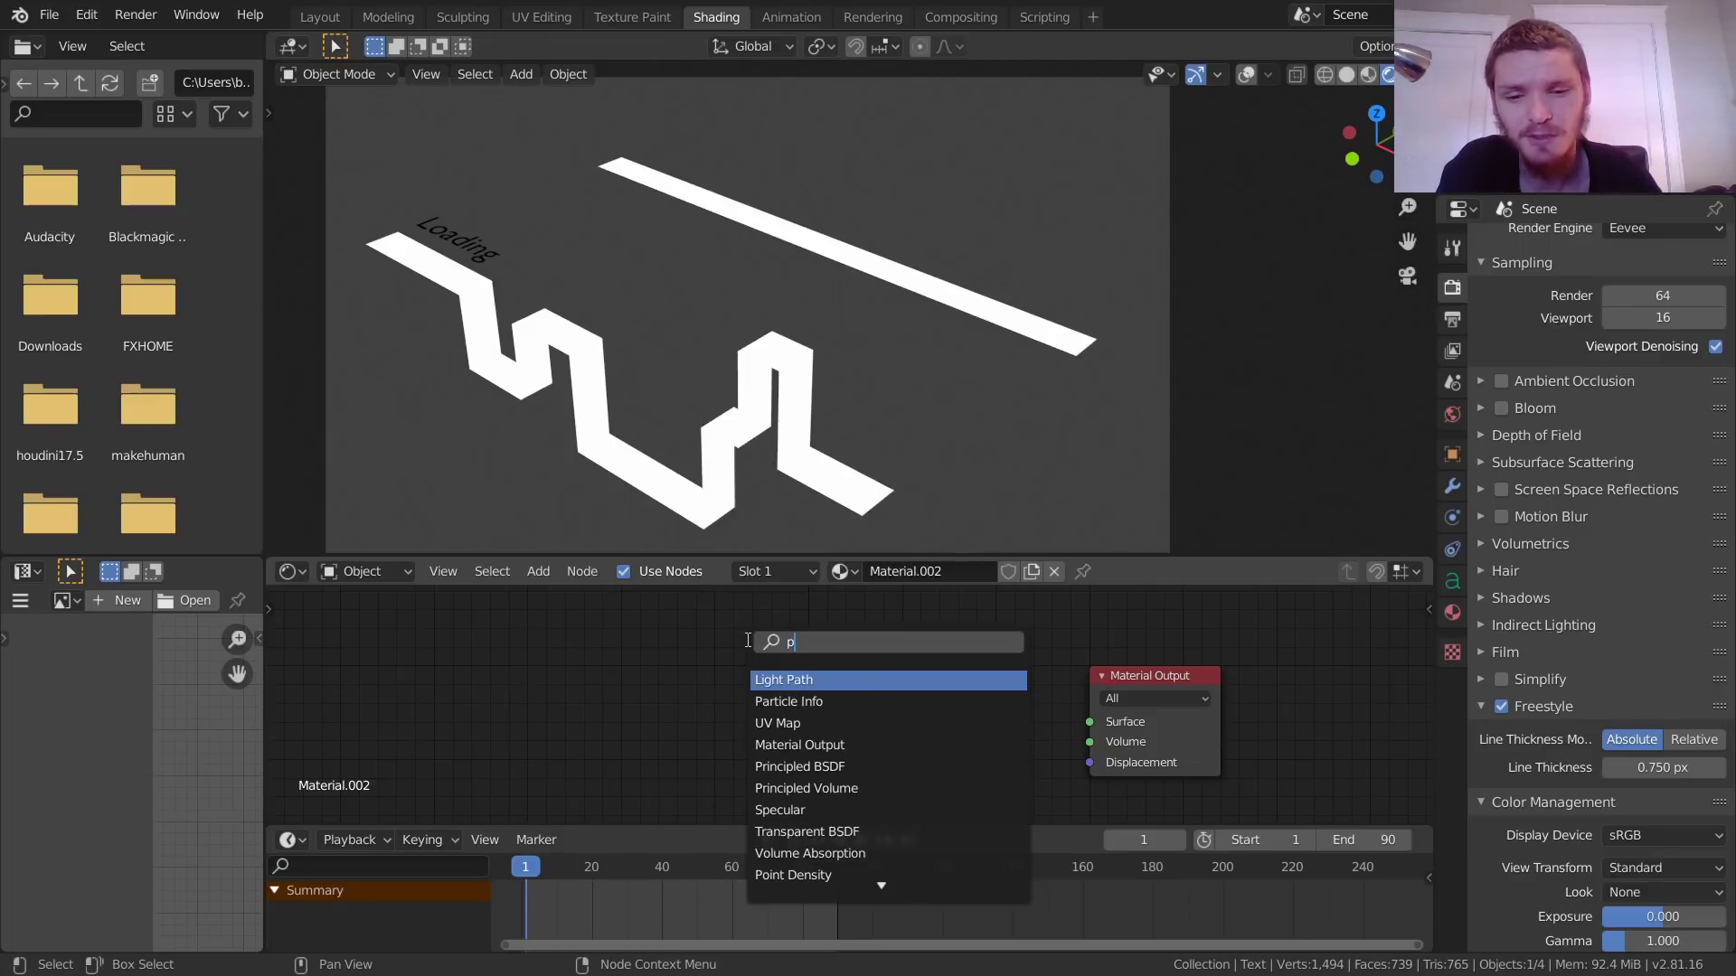
text(gr)
key(BackSpace)
text(e)
key(Return)
click(568, 657)
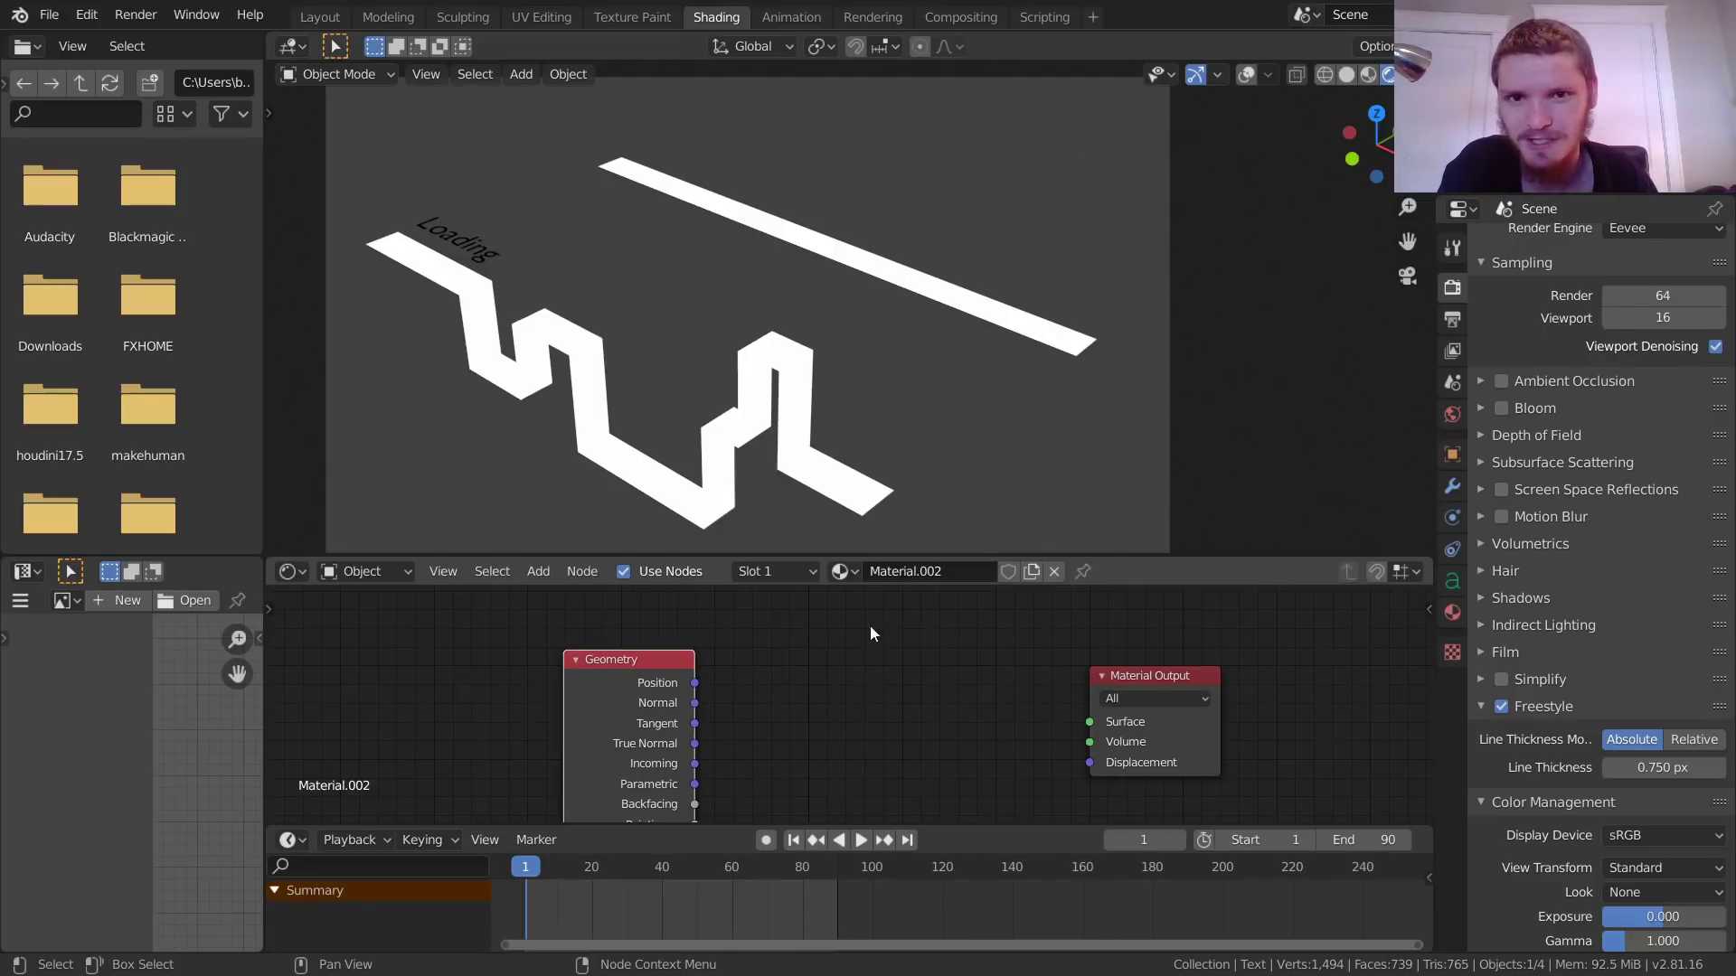
Step: Connect the Geometry node's Position to the material's Surface and insert a Separate XYZ node on that link
middle_drag(728, 633, 558, 621)
drag(524, 671, 930, 711)
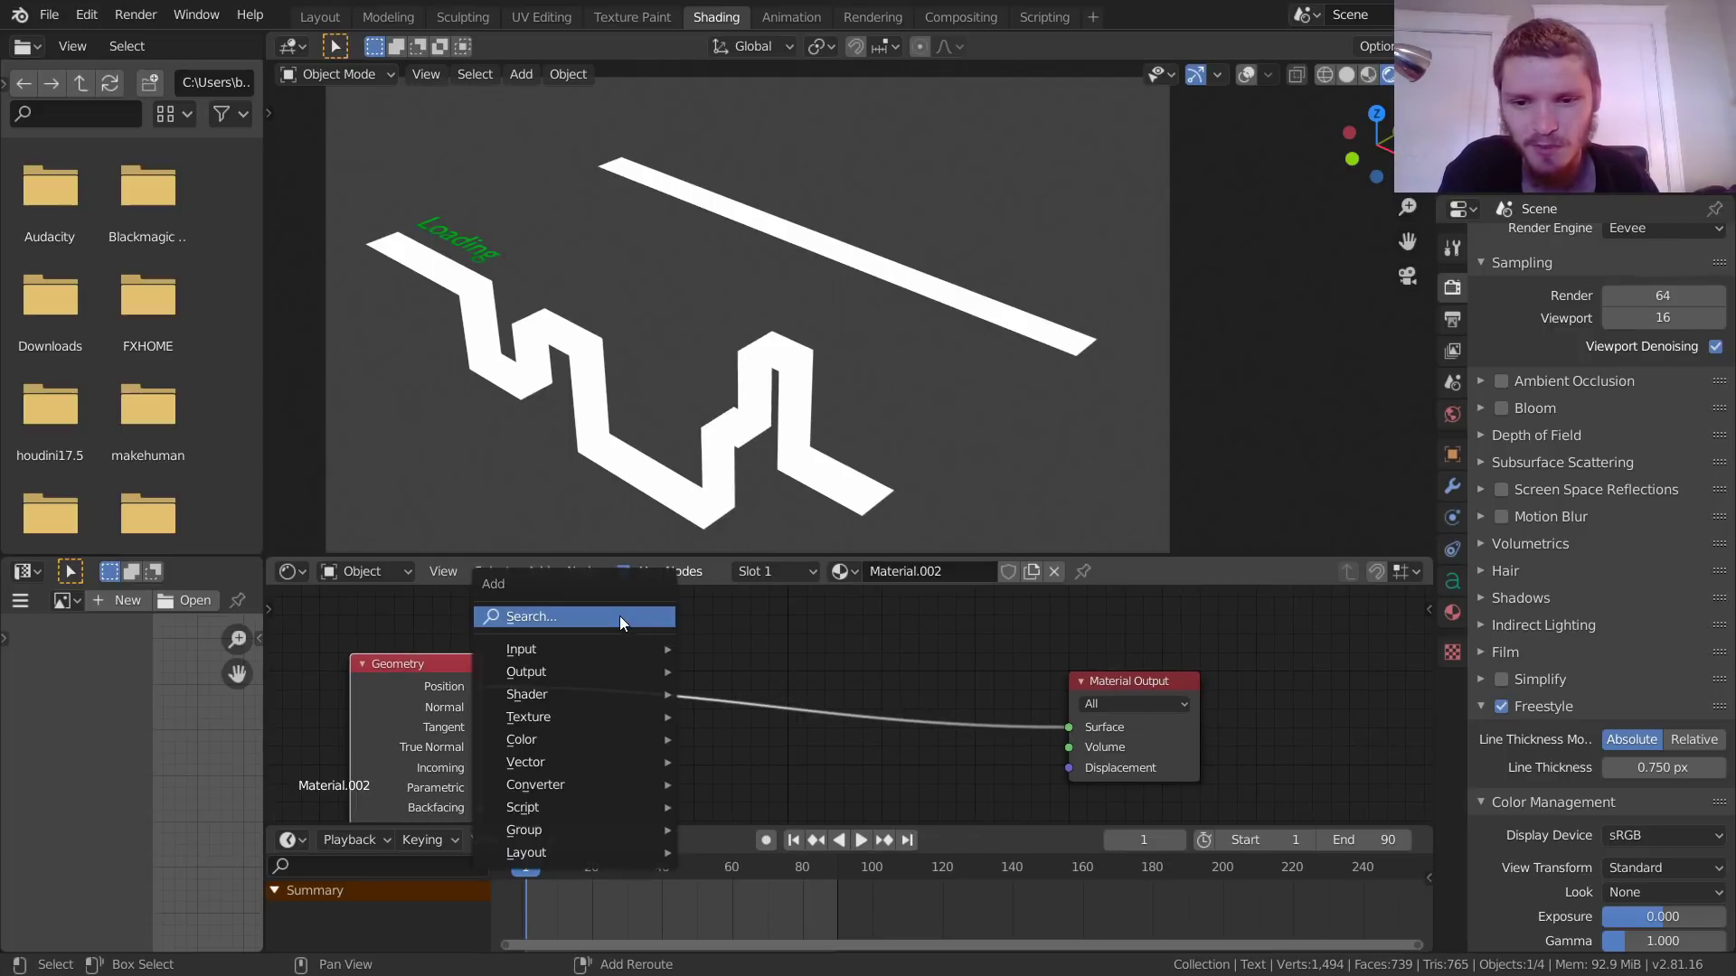
key(shift+a)
click(620, 615)
text(sep)
key(Down)
key(Down)
key(Return)
click(556, 626)
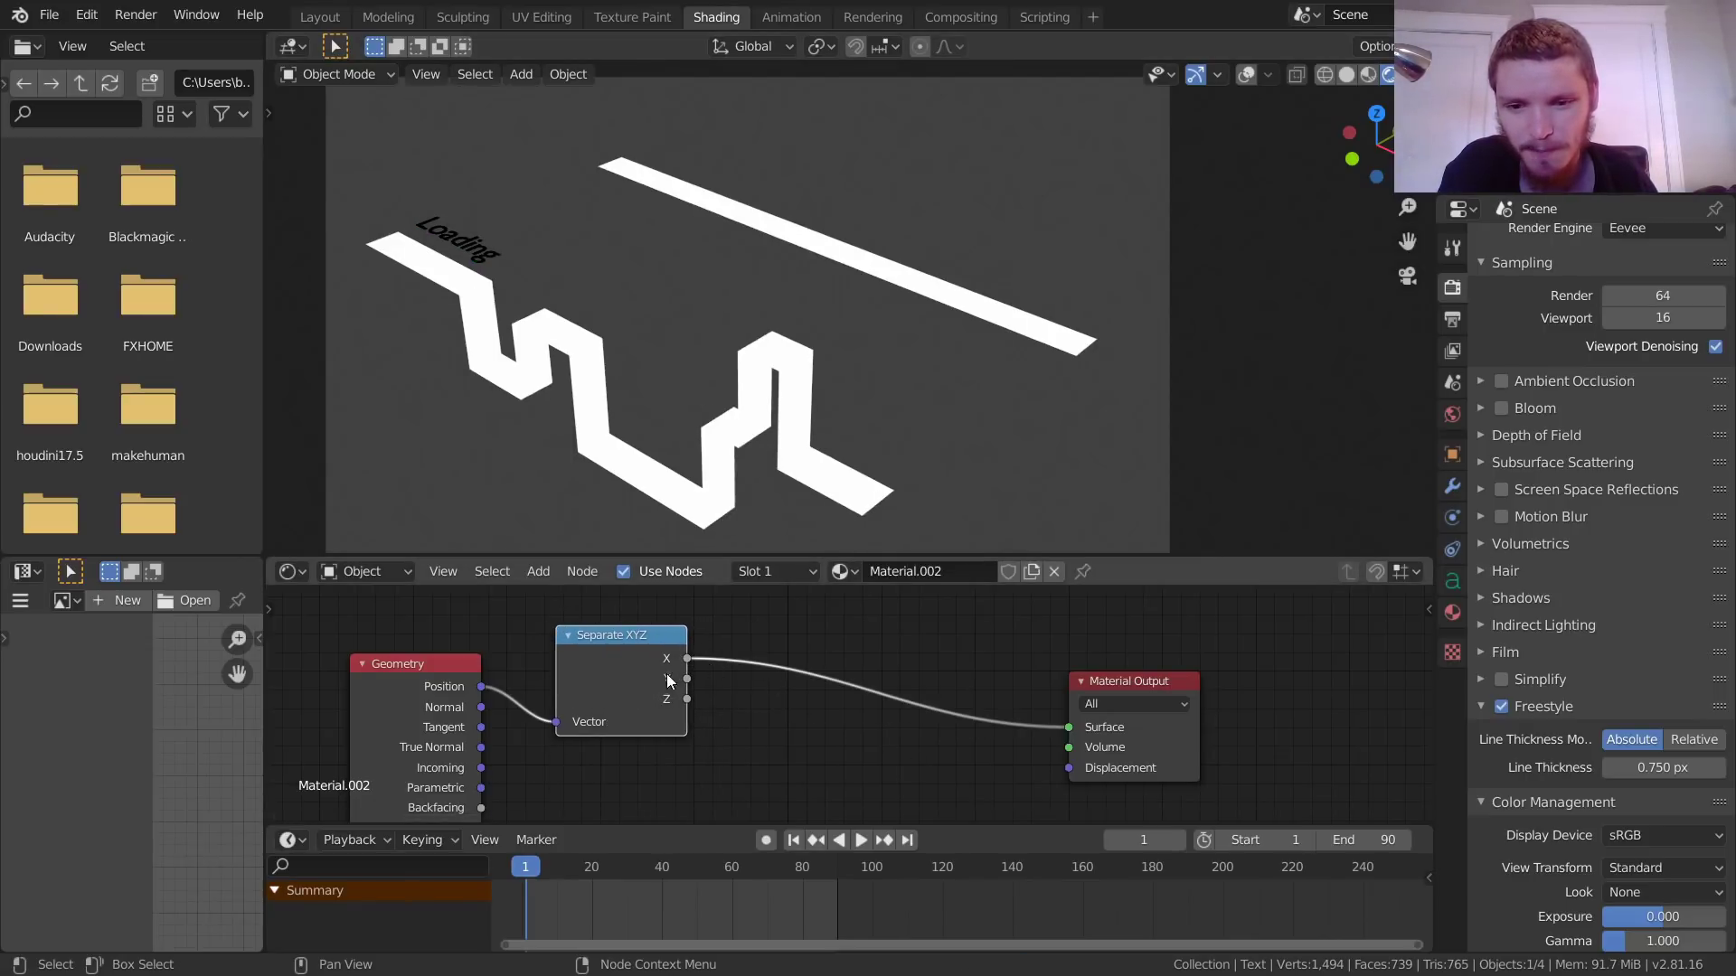
Step: Insert an Add Math node after the Separate XYZ node's X output and set its value to 2.1
key(shift+a)
click(789, 607)
text(math)
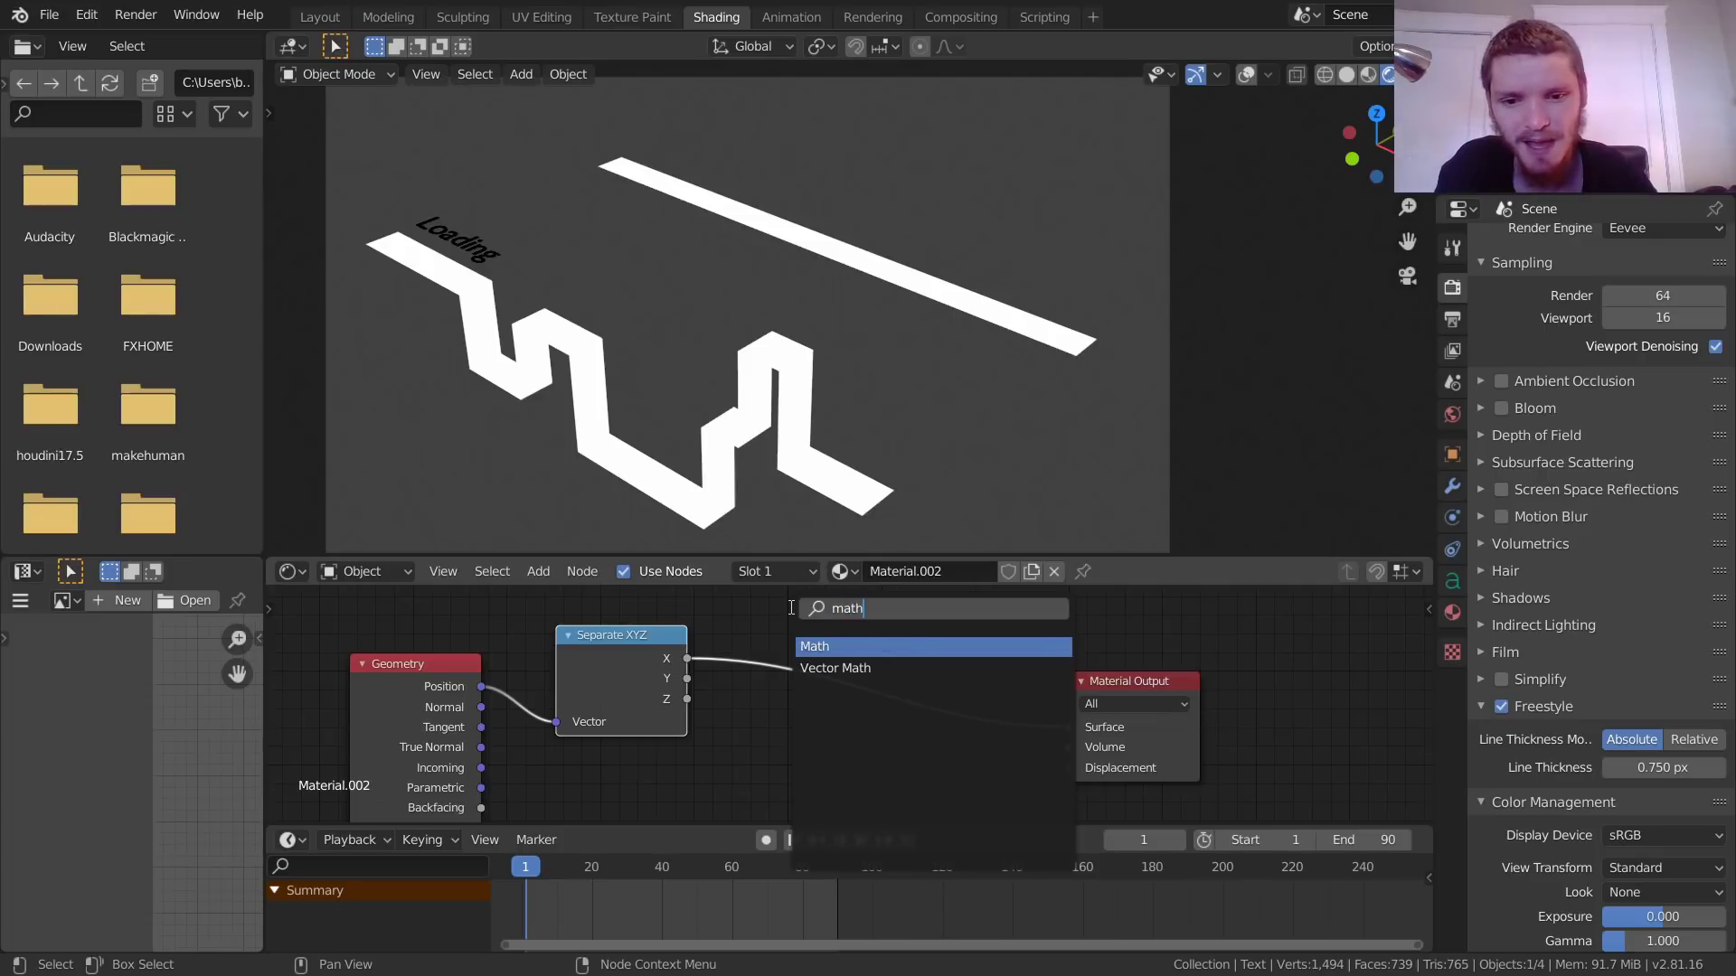
key(Return)
click(789, 605)
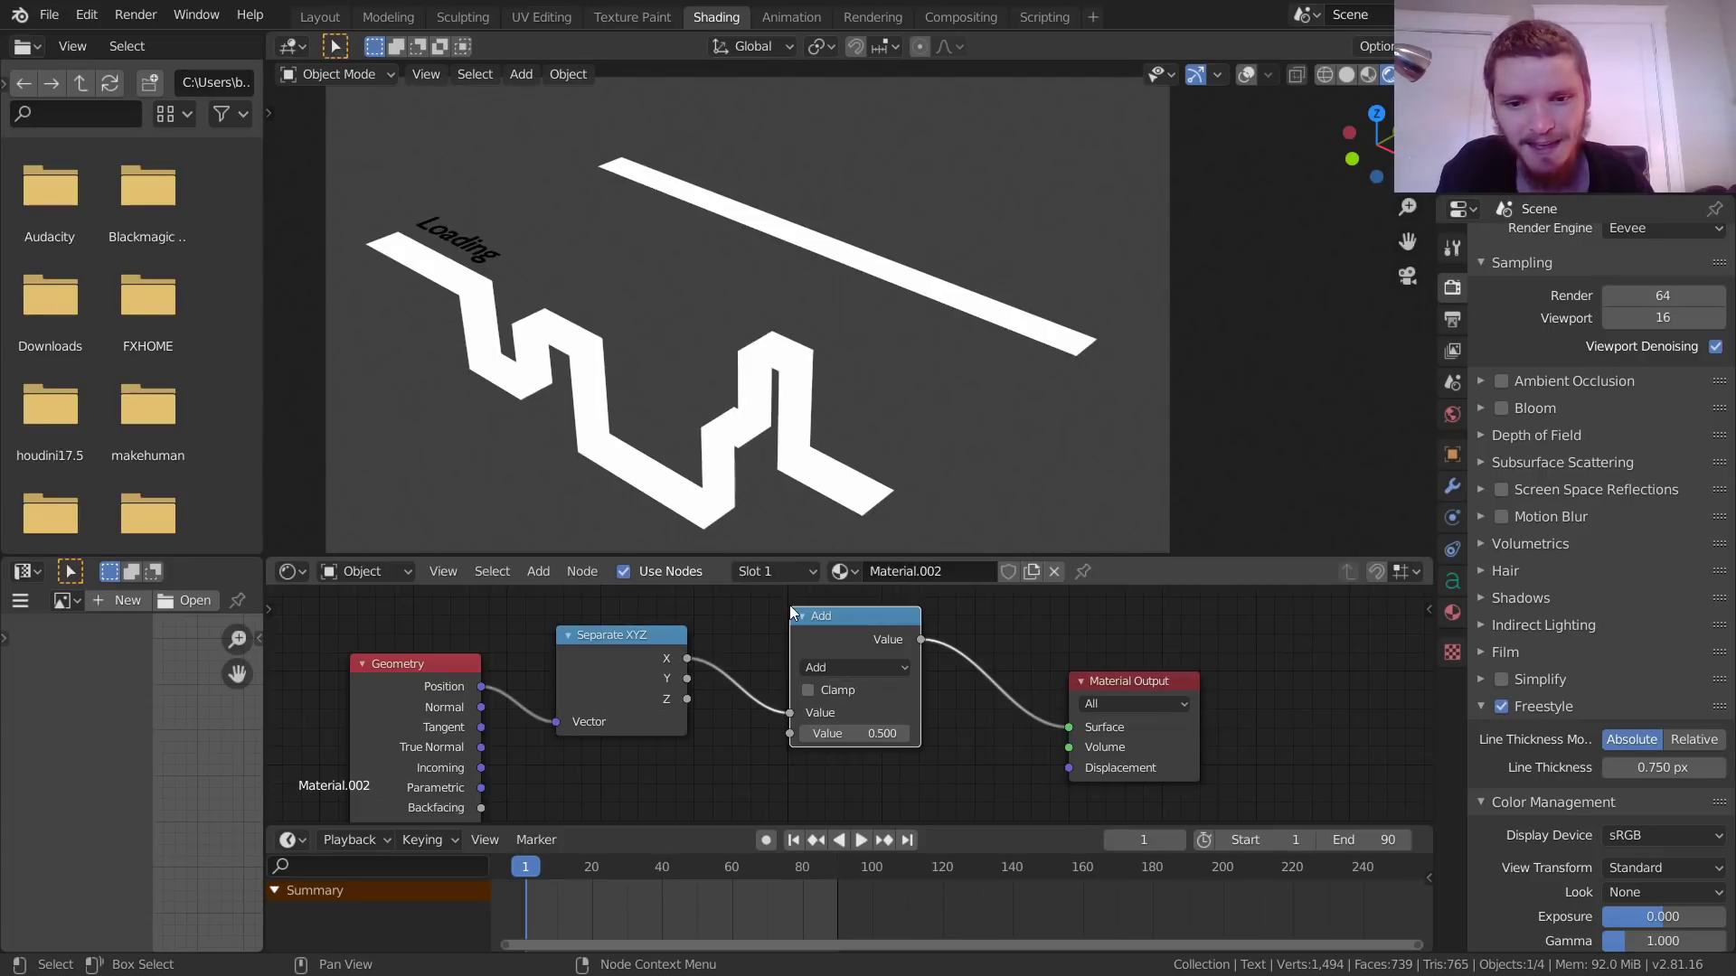
middle_drag(481, 275, 654, 235)
scroll(688, 263, up, 6)
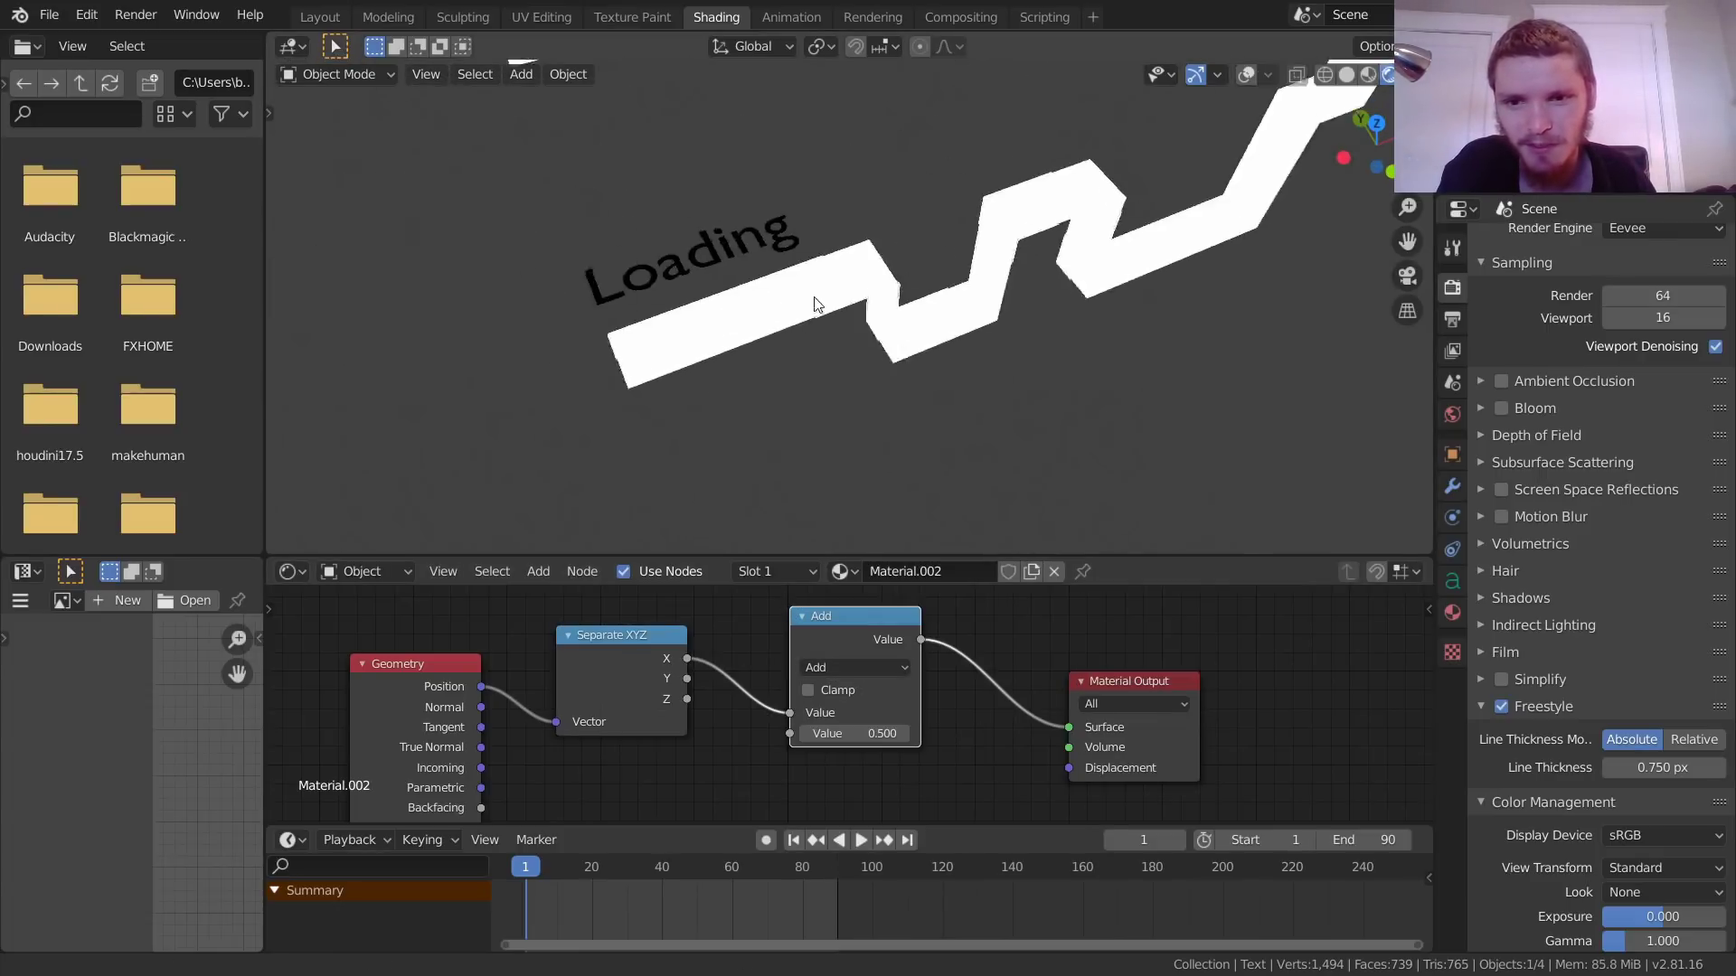
mouse_move(876, 733)
mouse_down()
mouse_move(855, 733)
mouse_move(913, 734)
mouse_move(855, 733)
mouse_up()
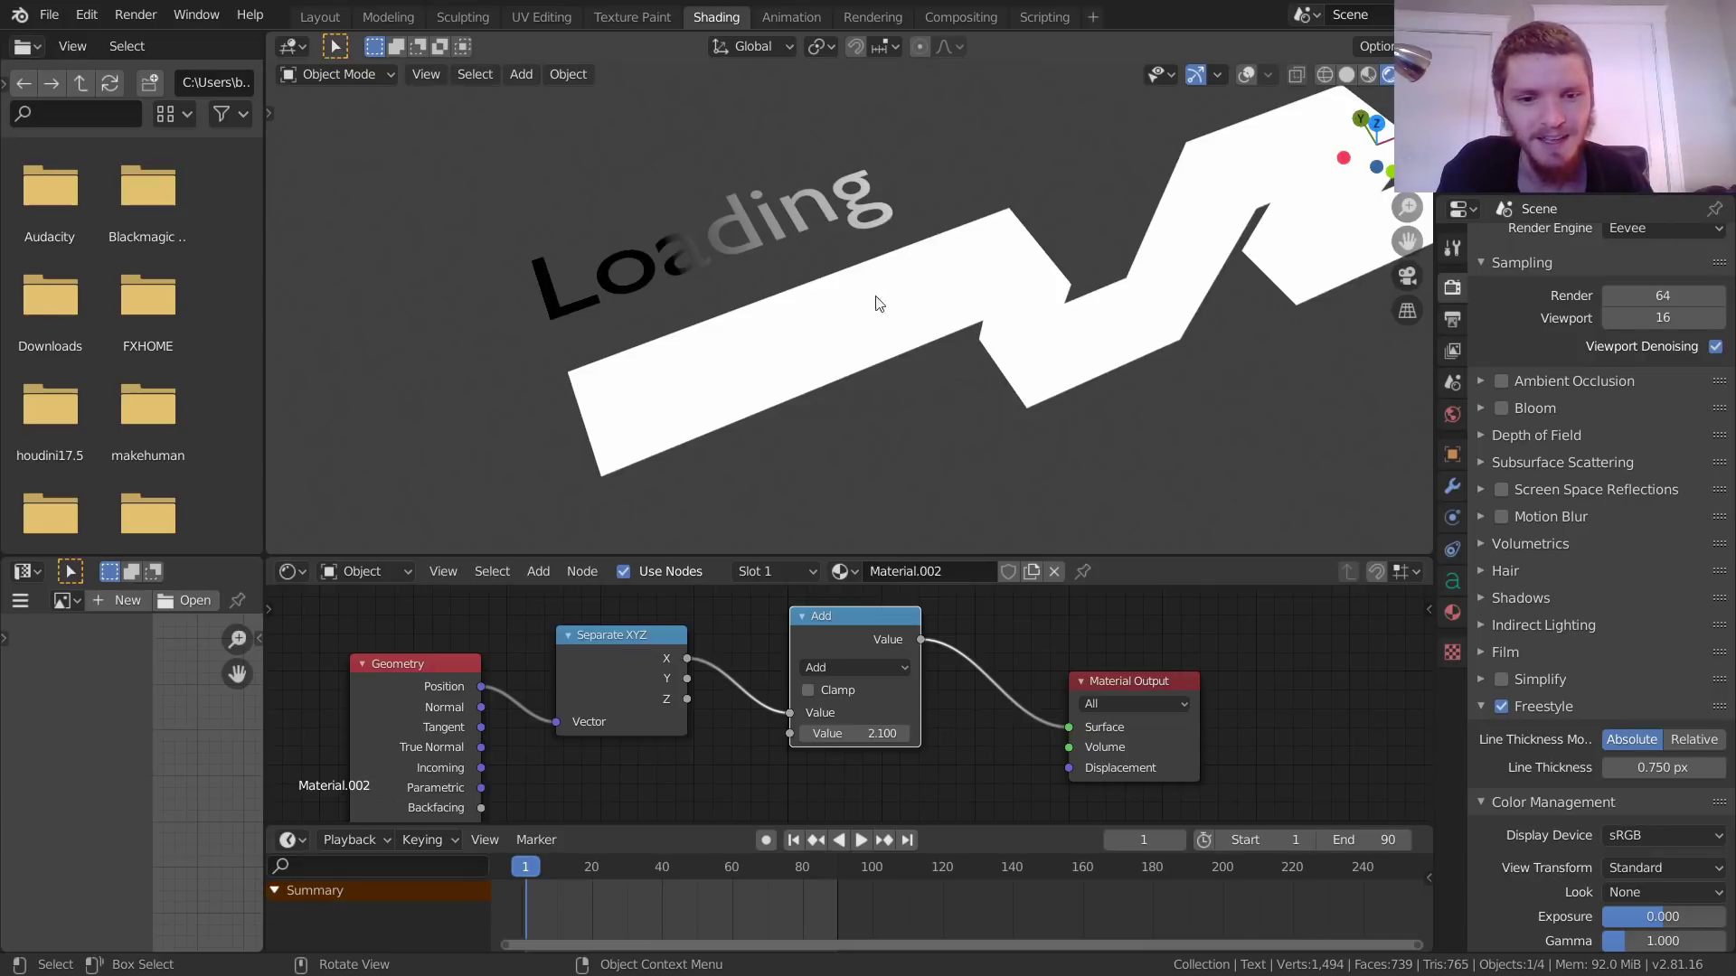
Step: Duplicate the Add node onto the link before the Material Output and change the copy's operation to Greater Than
middle_drag(1133, 674, 902, 696)
drag(902, 696, 1226, 711)
middle_drag(648, 644, 594, 700)
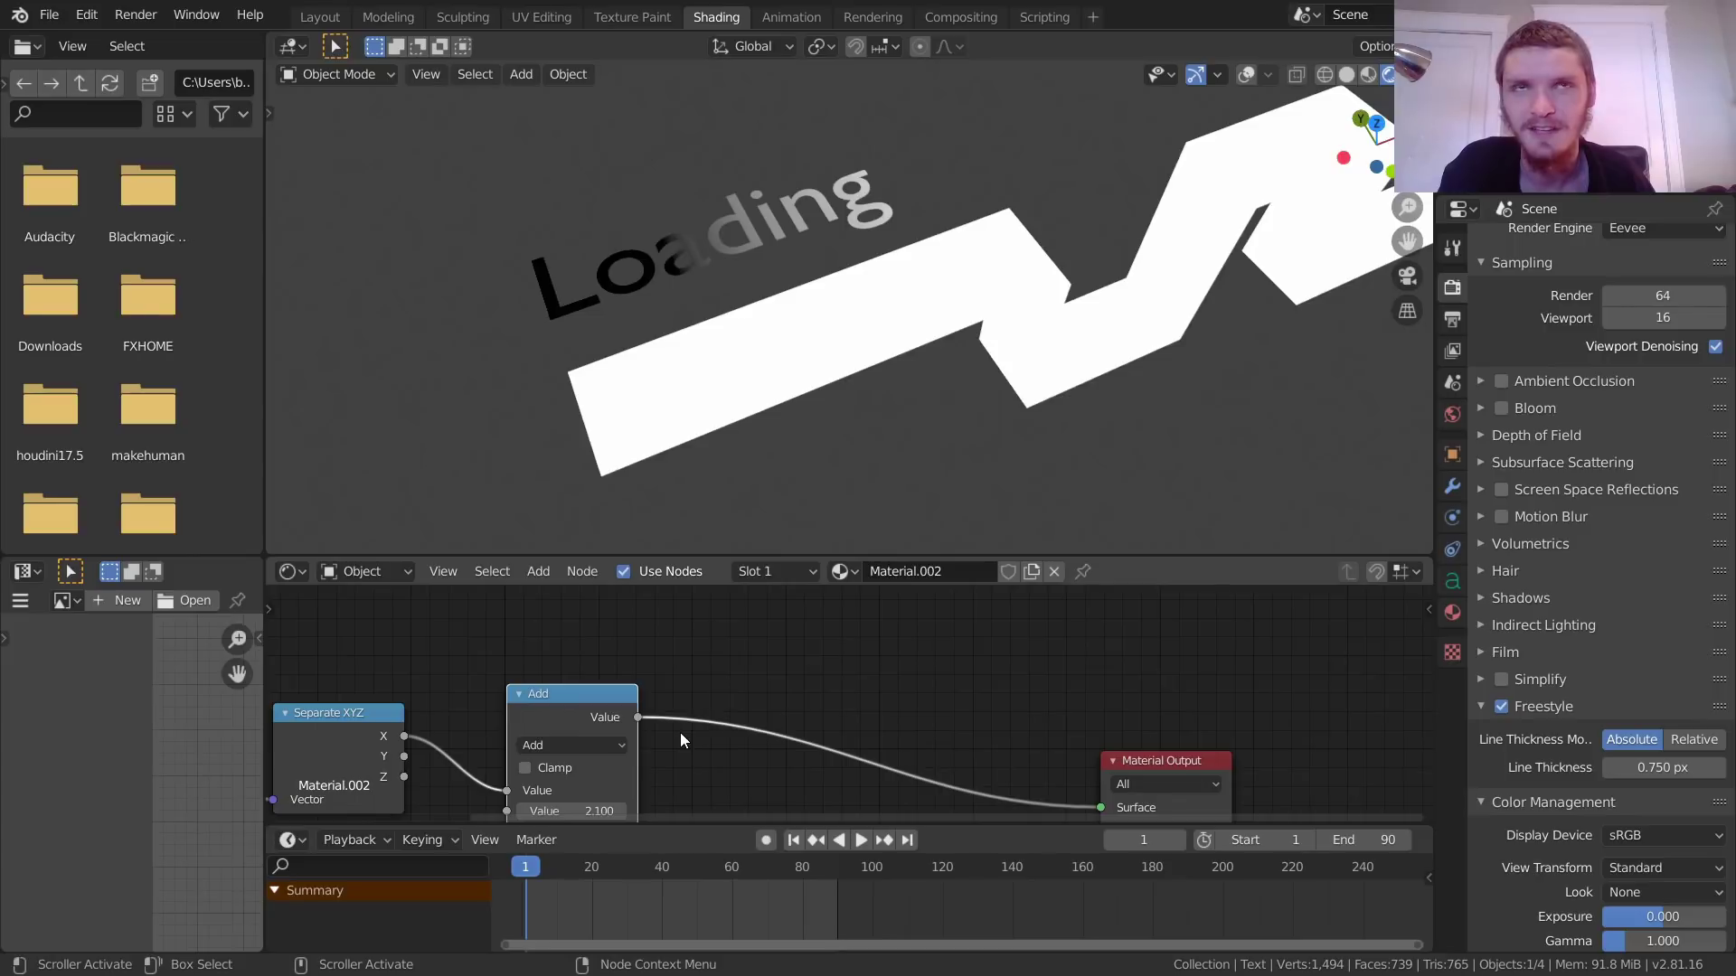
click(638, 729)
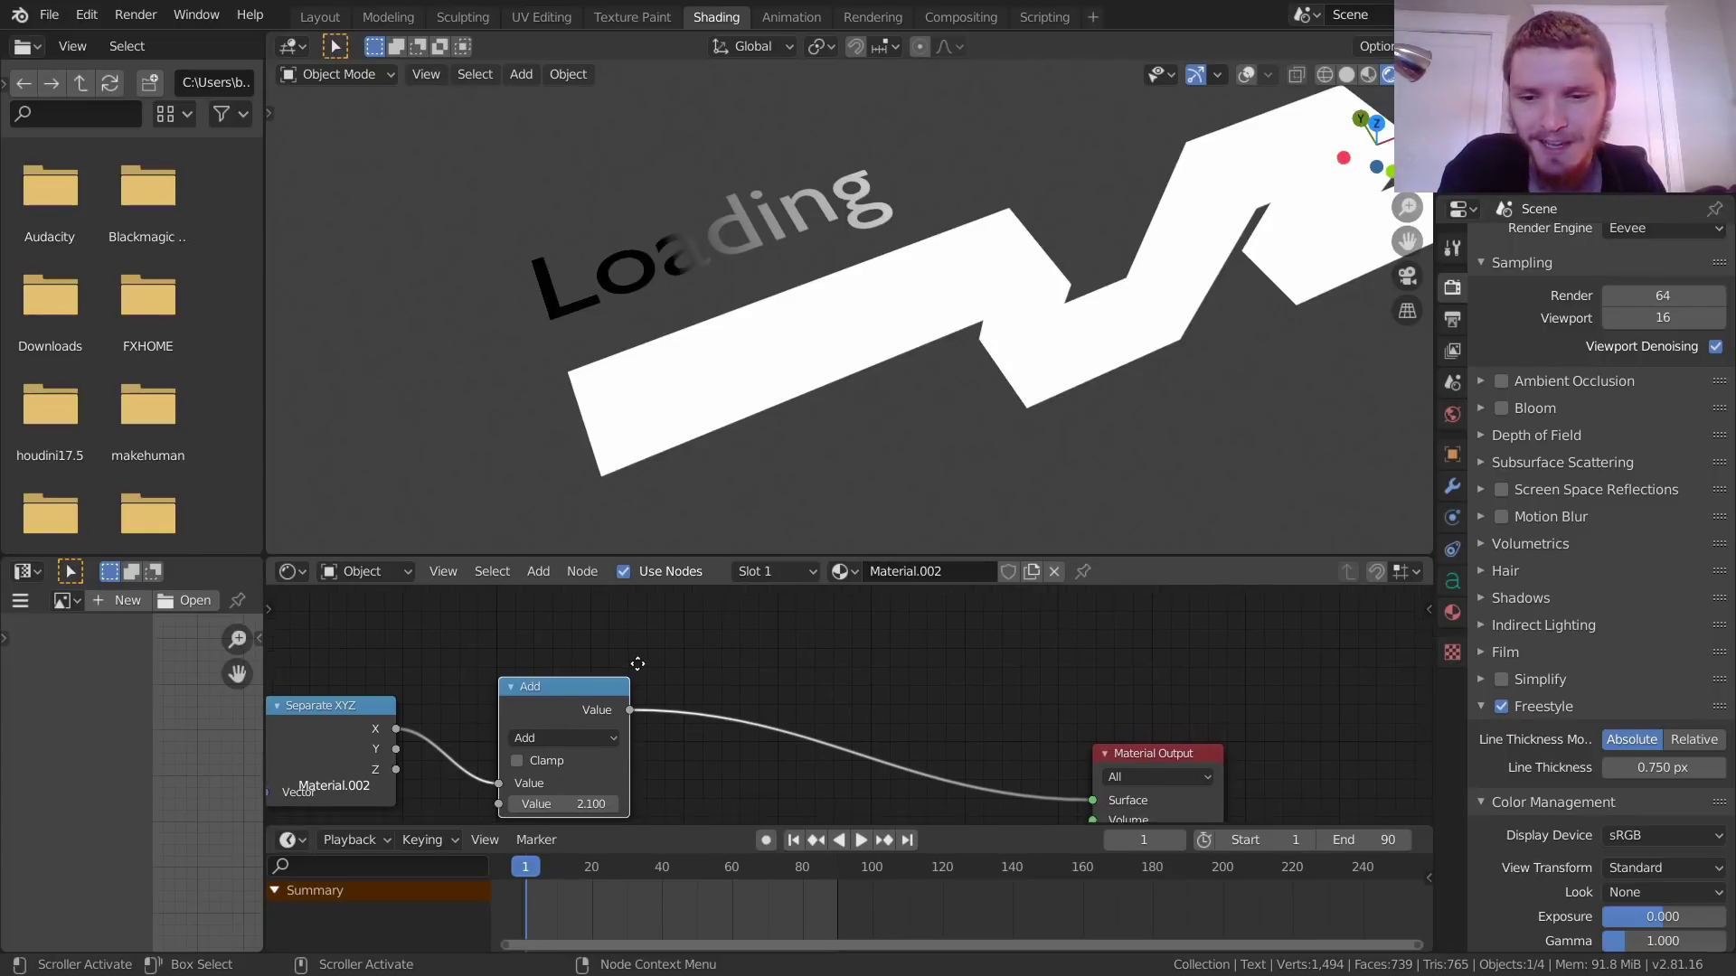
middle_drag(604, 718, 579, 698)
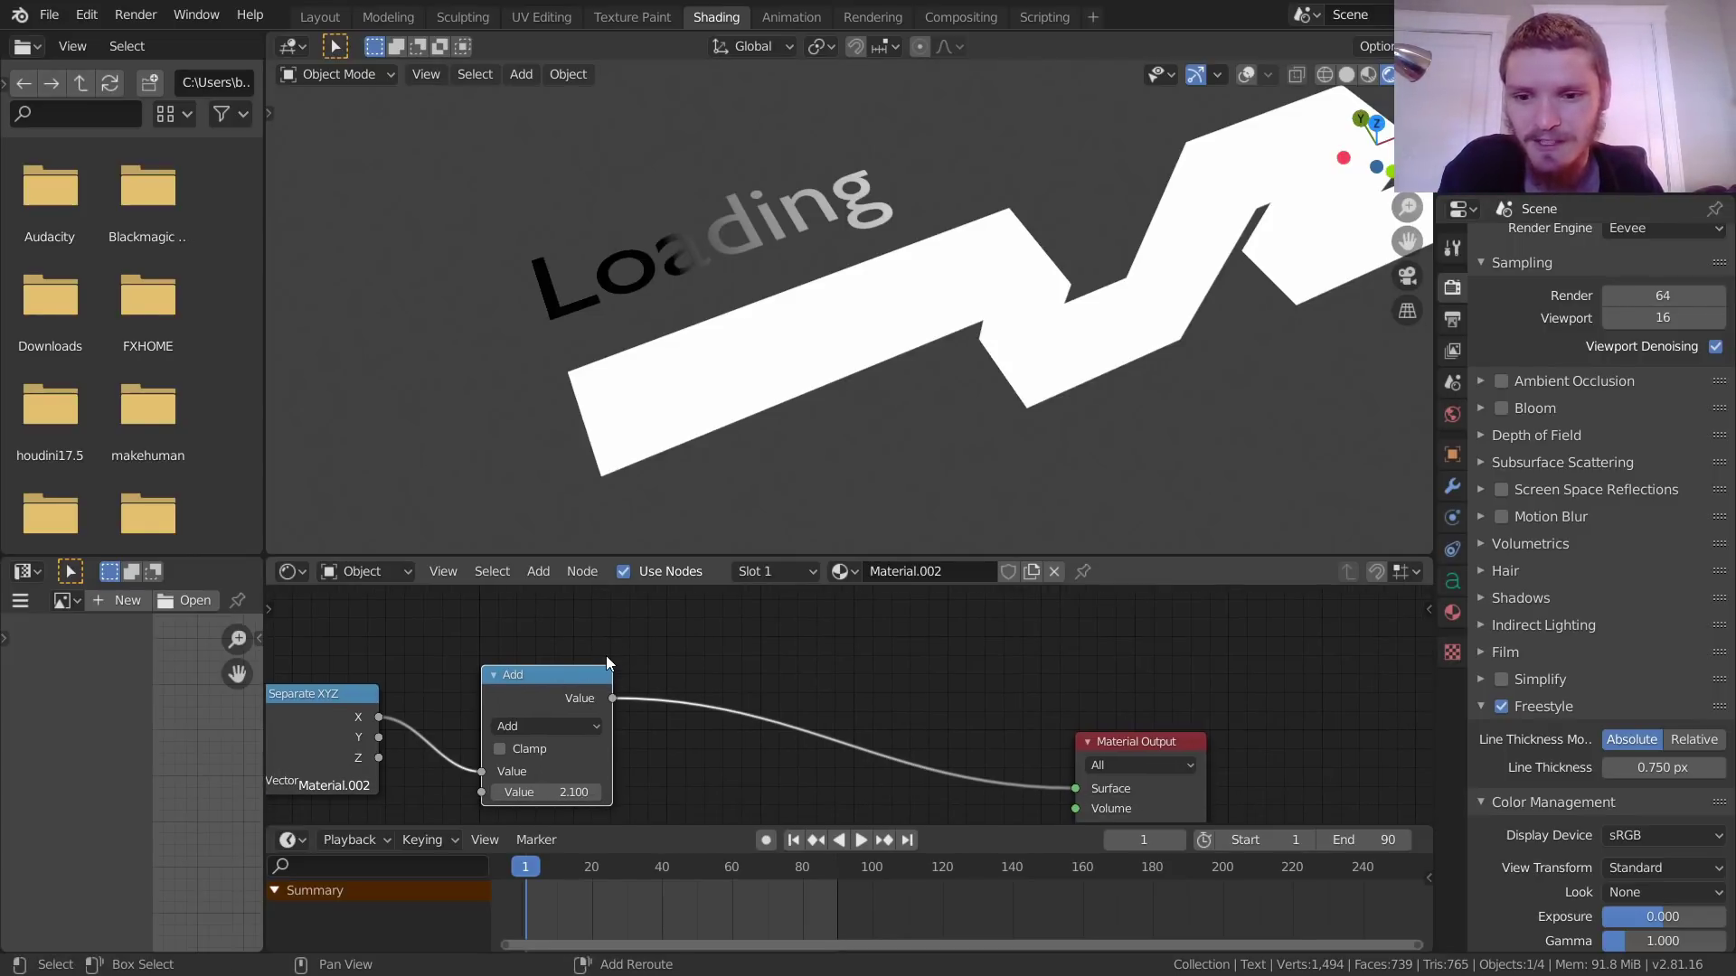
key(shift+d)
click(827, 658)
click(757, 700)
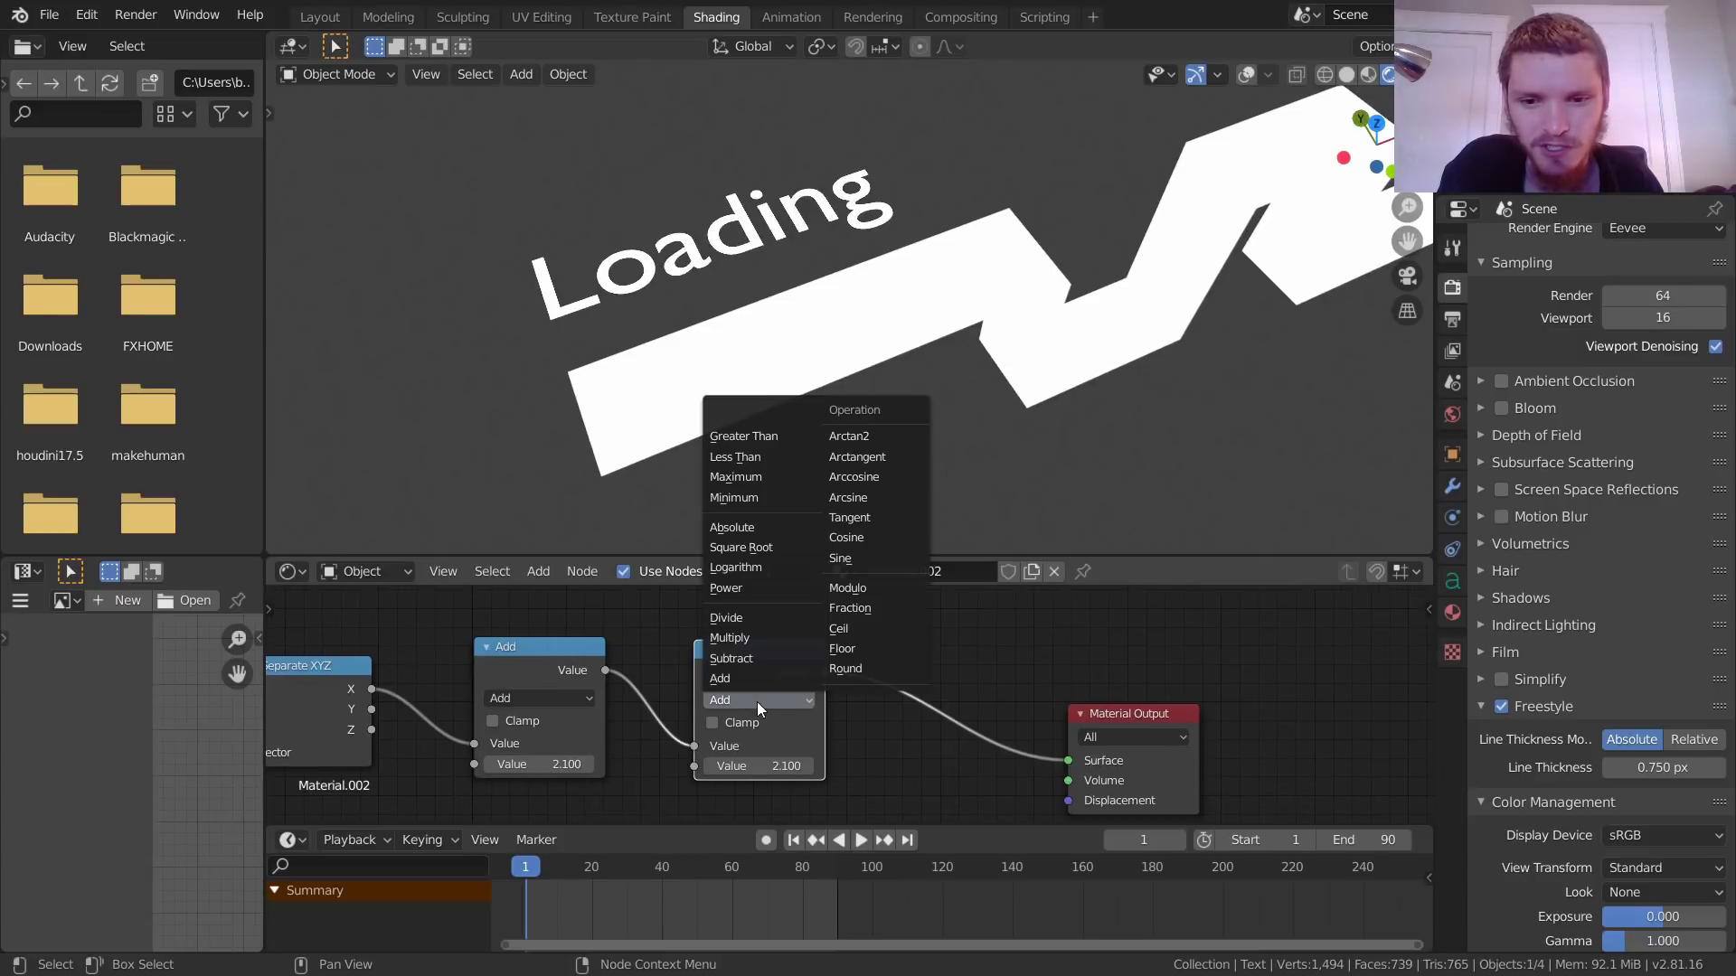
click(751, 438)
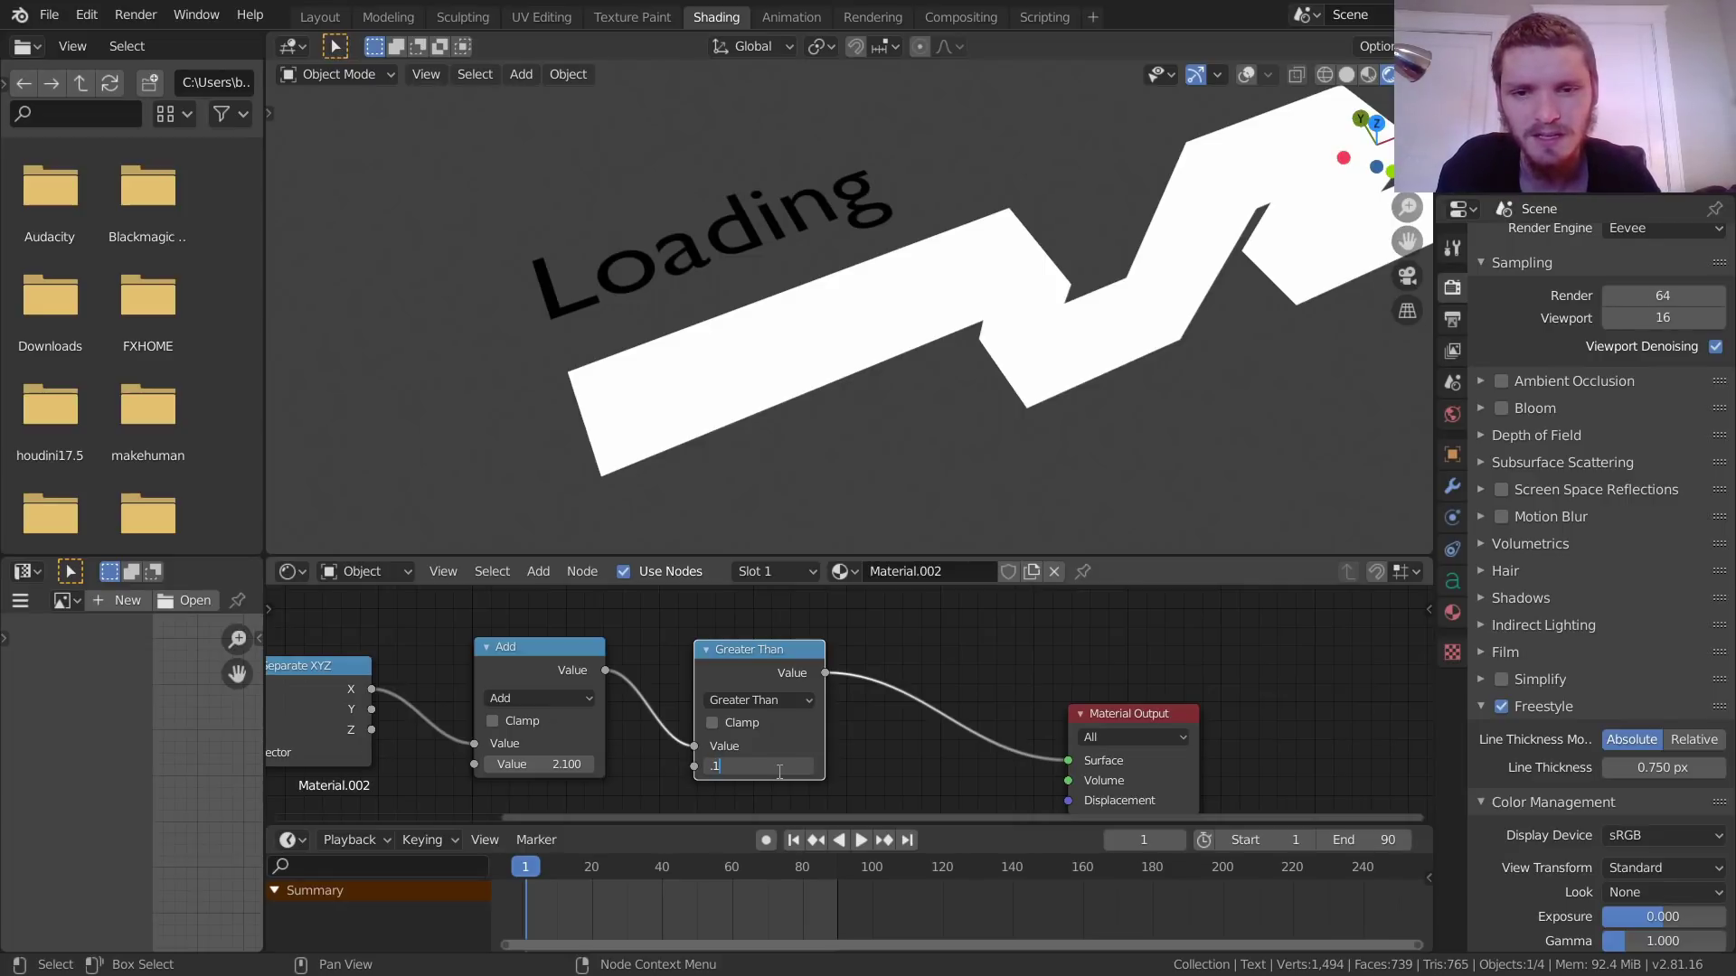
Step: Set the Greater Than threshold to 0.1 and adjust the Add node's value to 1.99
click(780, 771)
text(.1)
key(Return)
drag(554, 764, 596, 764)
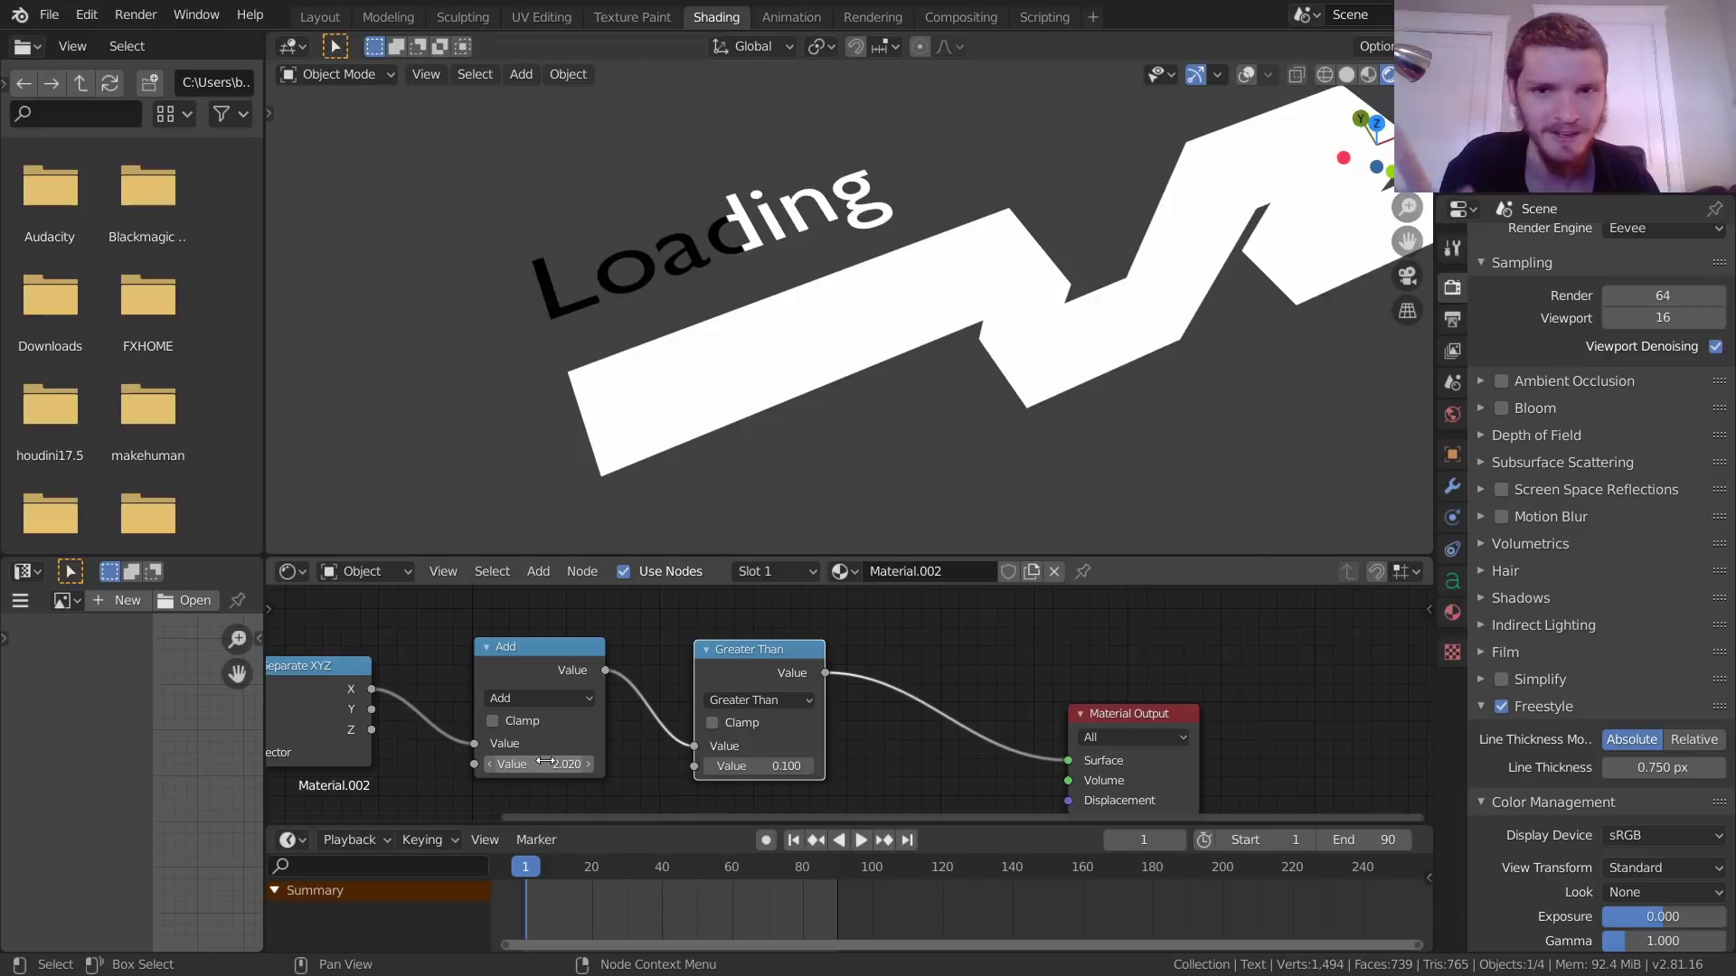
drag(546, 762, 546, 762)
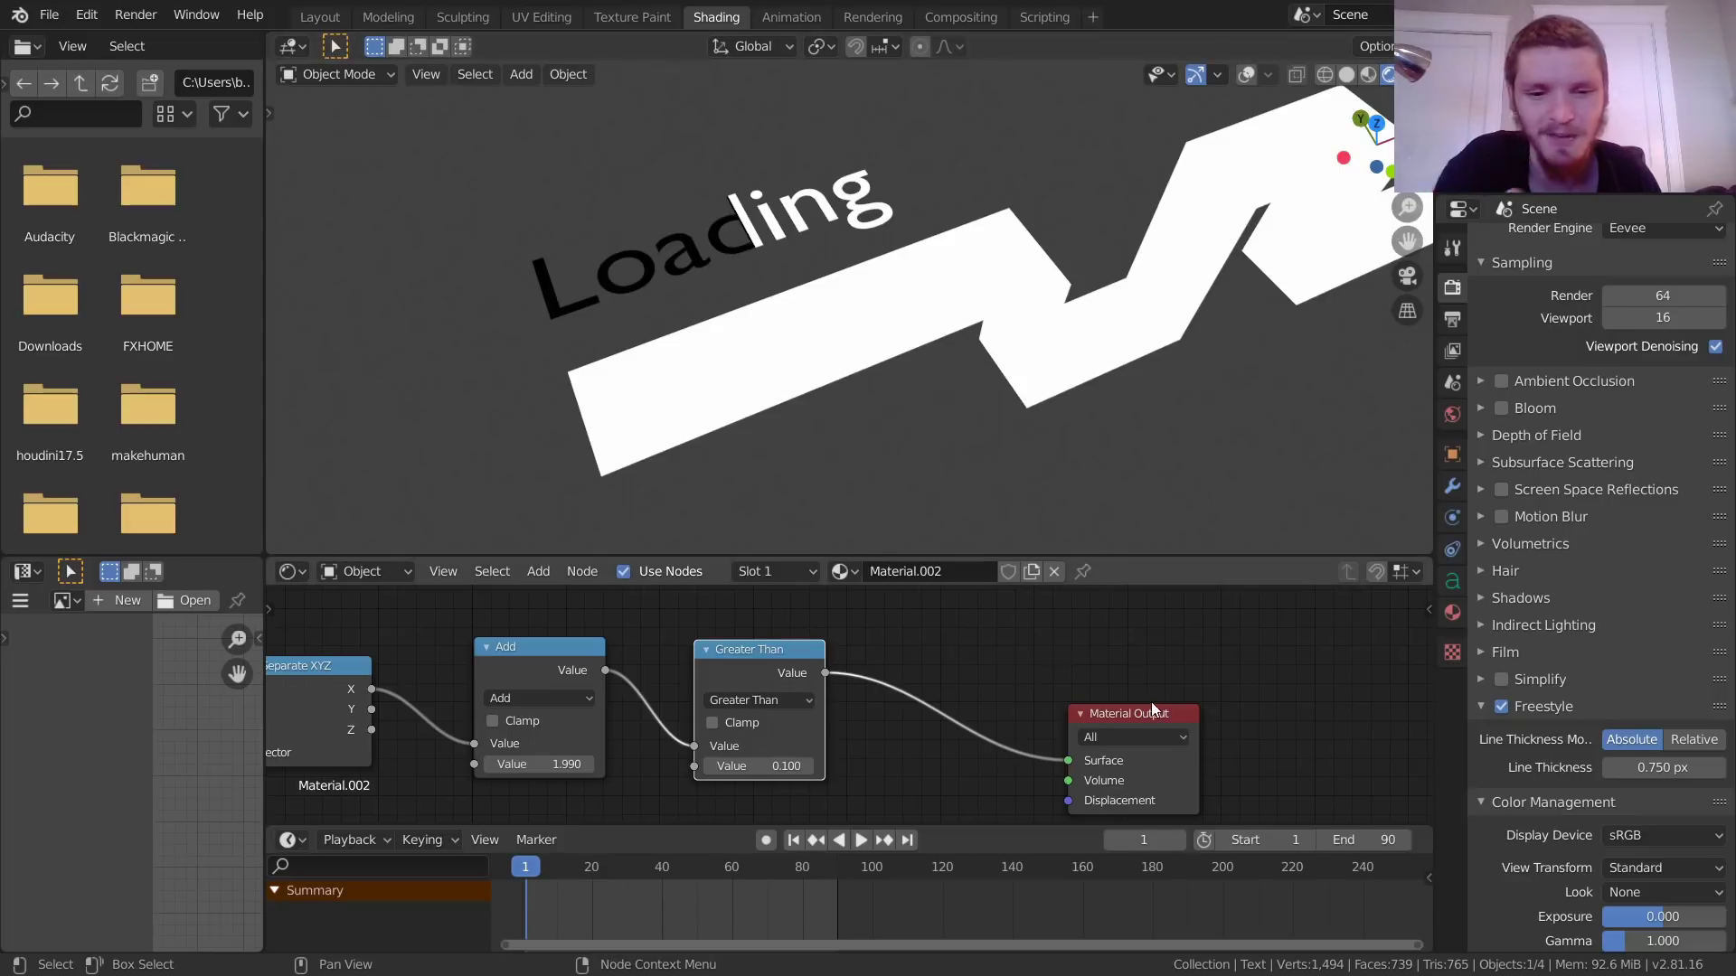
Step: Insert a MixRGB node before the Material Output and feed the Greater Than result into its Fac input
middle_drag(1125, 673, 942, 669)
drag(932, 707, 1143, 714)
key(shift+a)
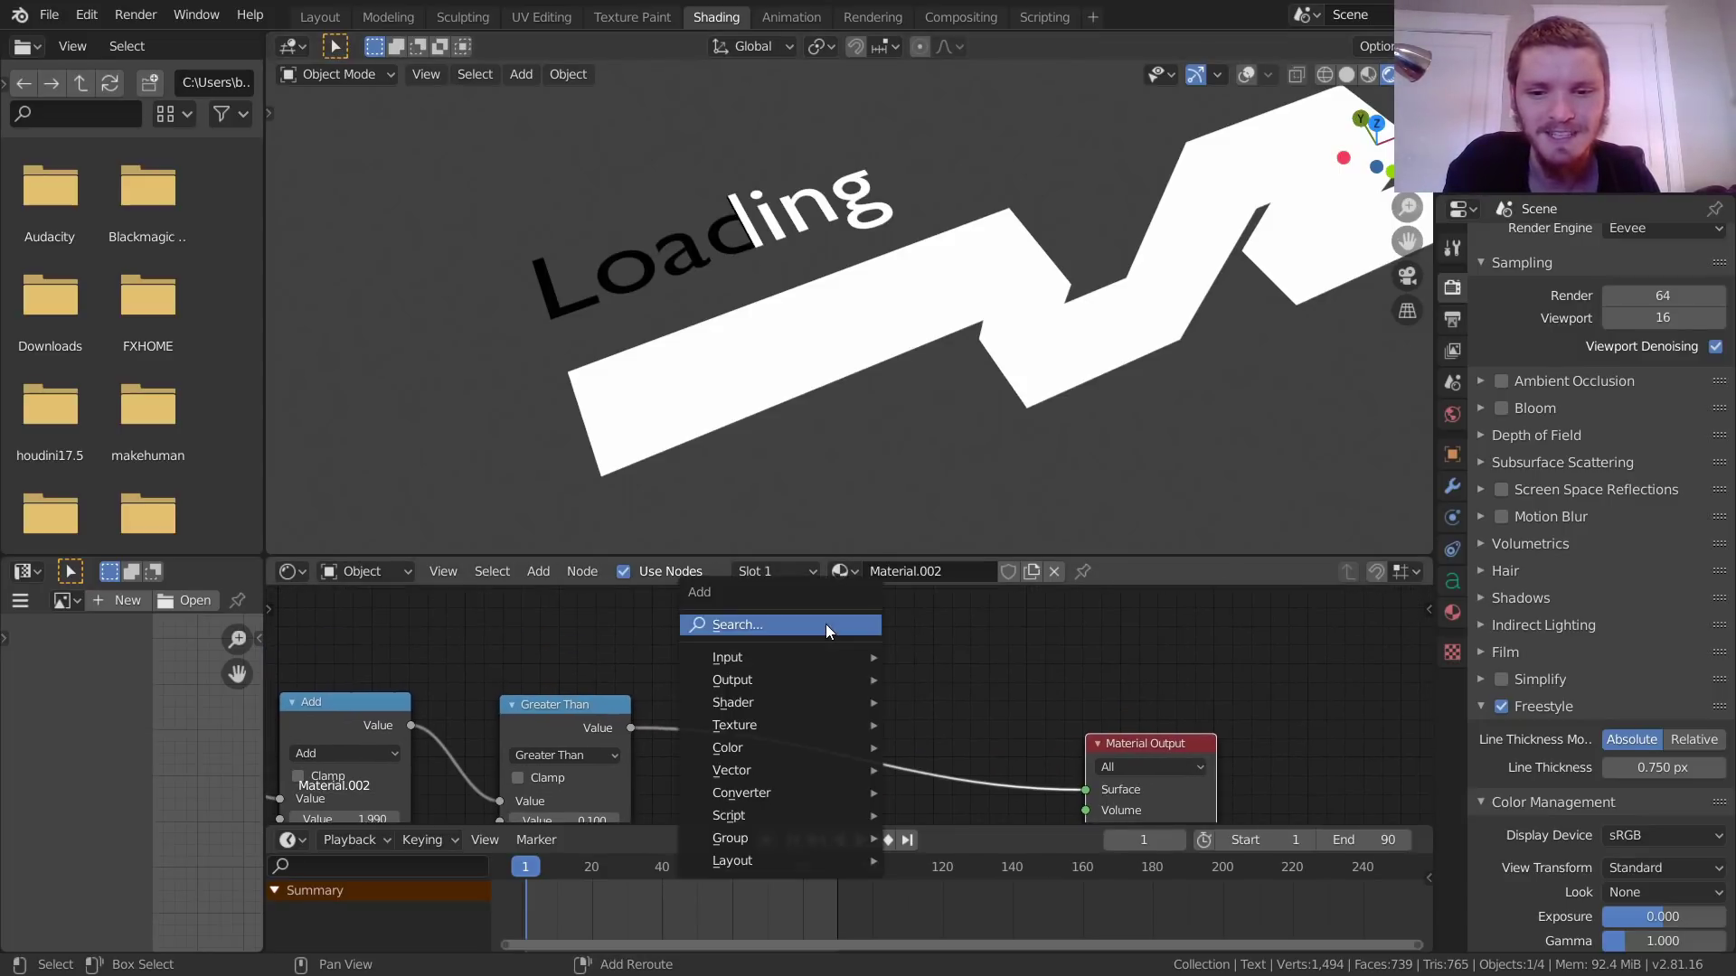
click(827, 624)
text(mi)
key(Down)
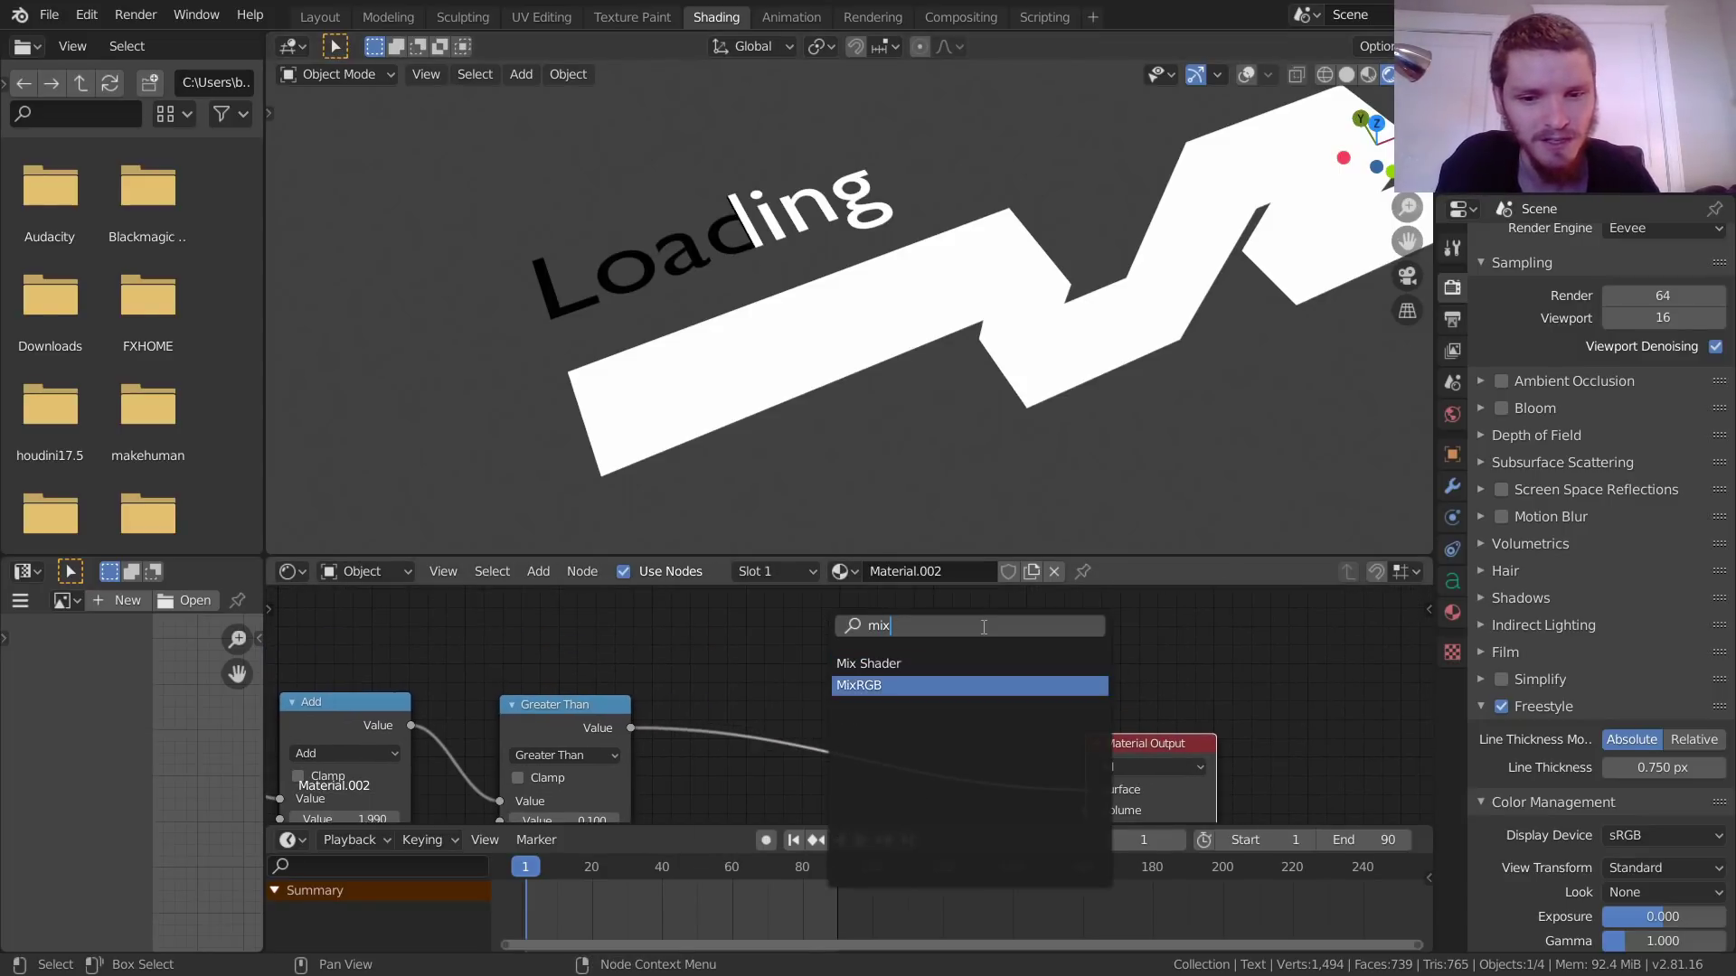
key(Return)
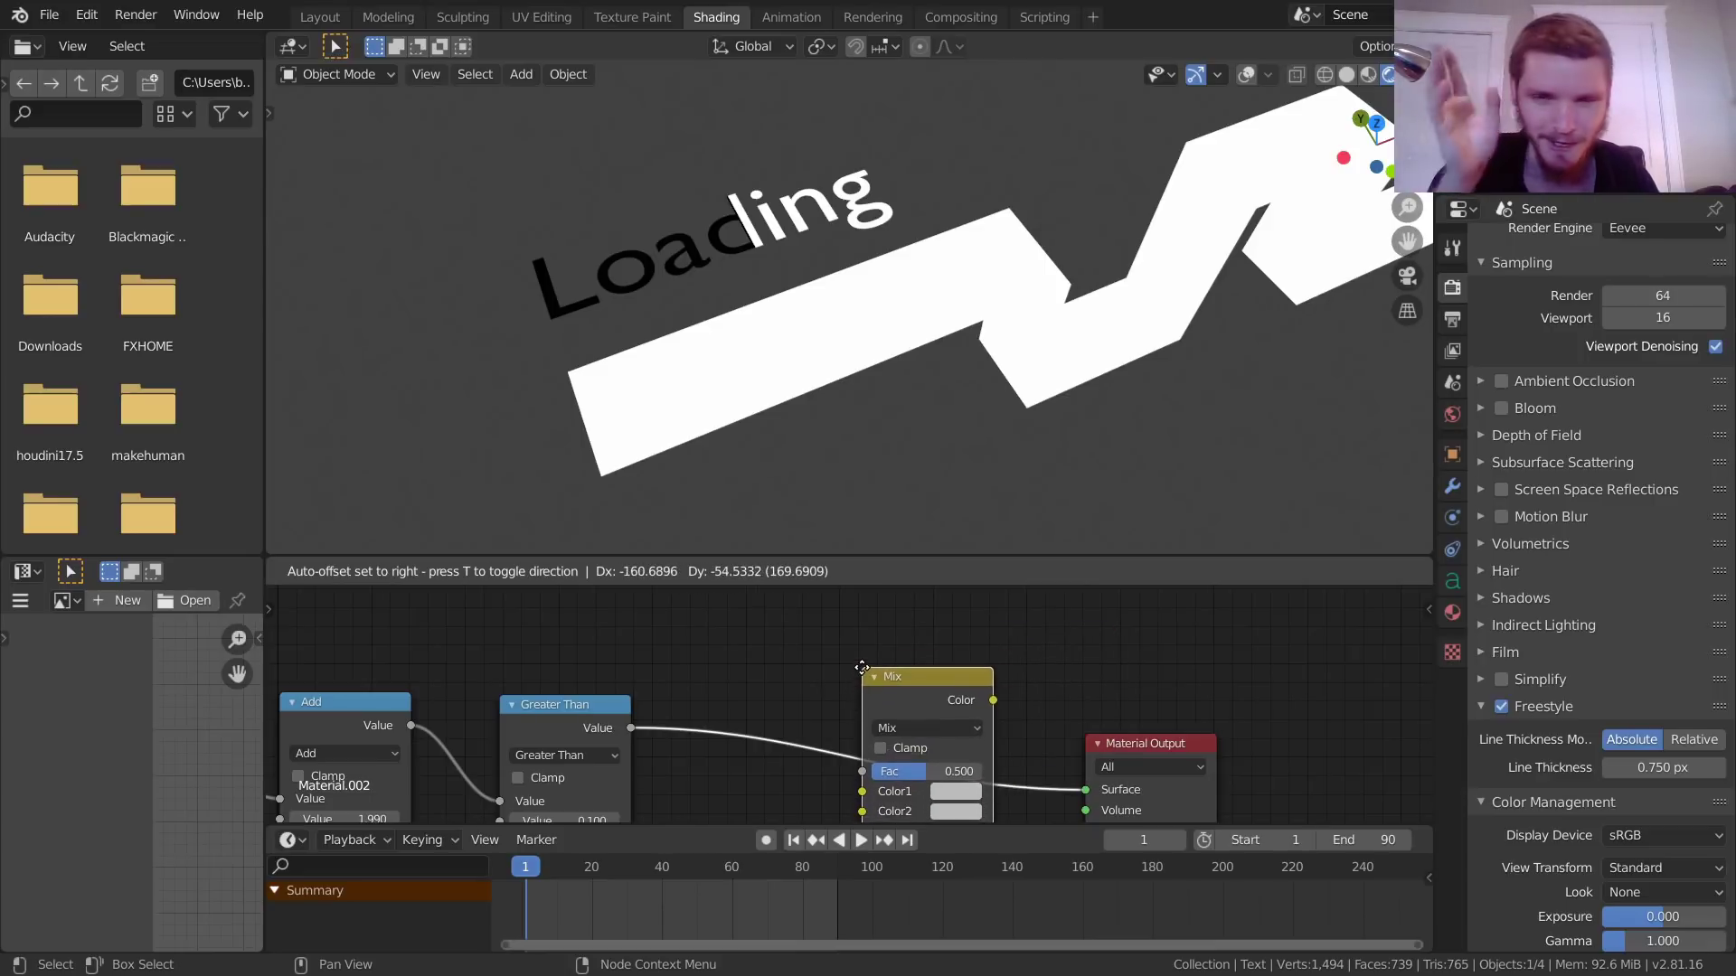
click(861, 668)
middle_drag(887, 726, 848, 685)
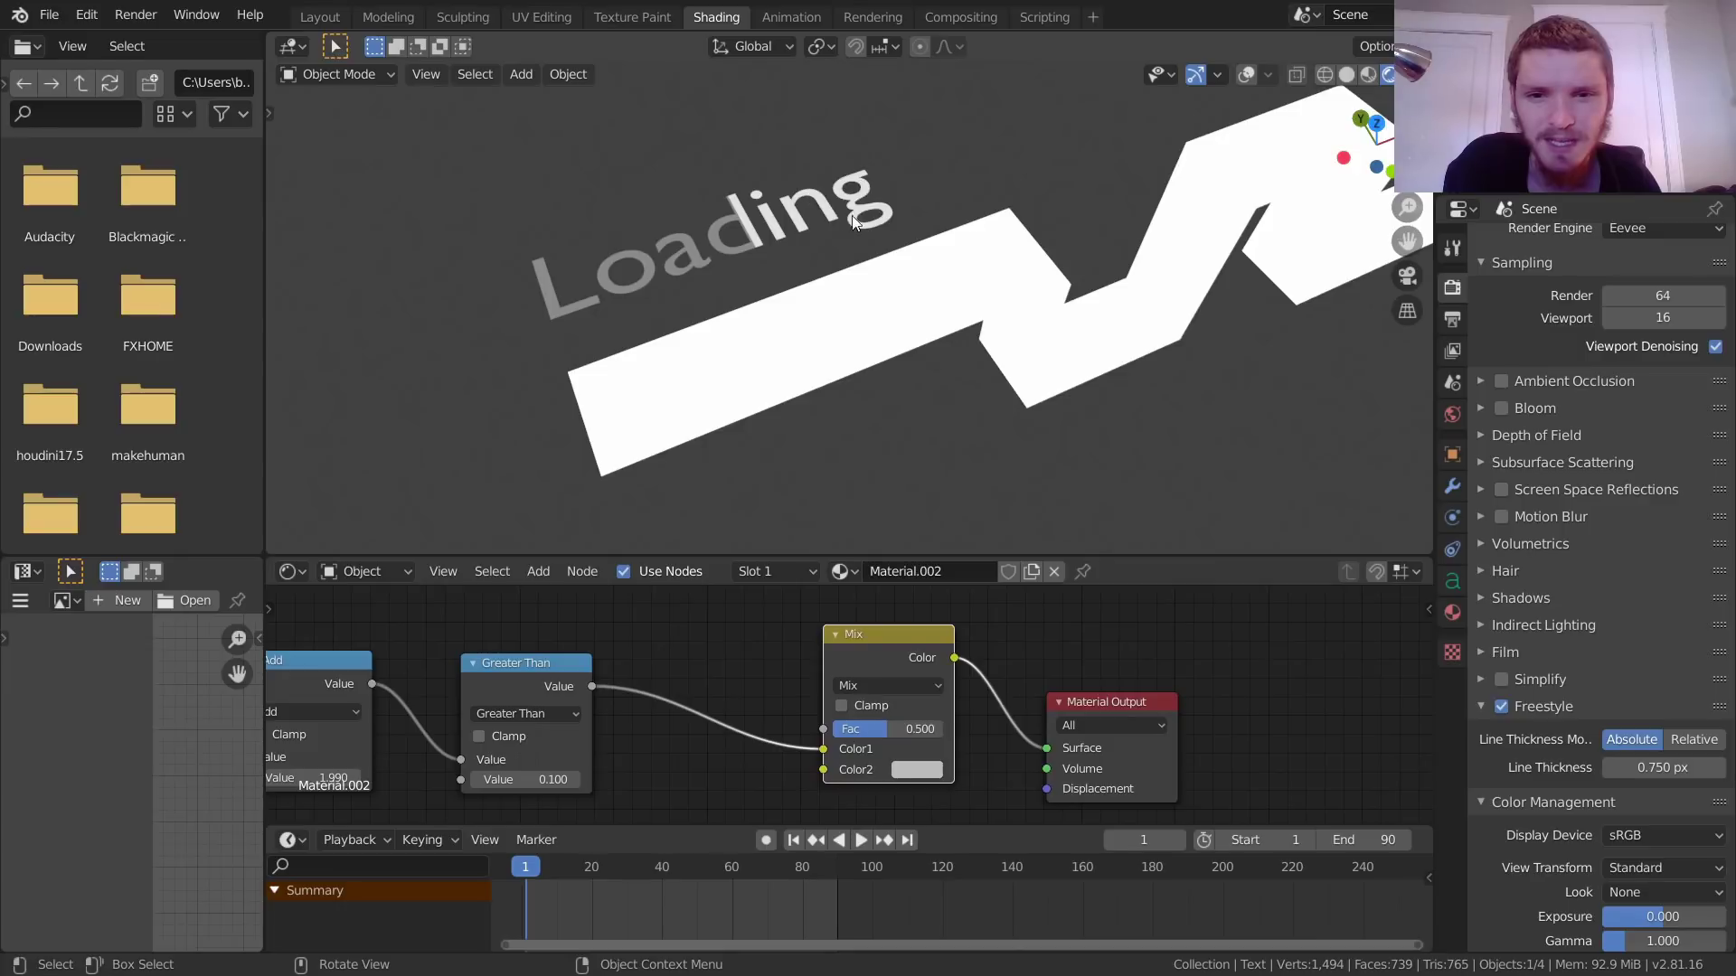
drag(823, 750, 823, 729)
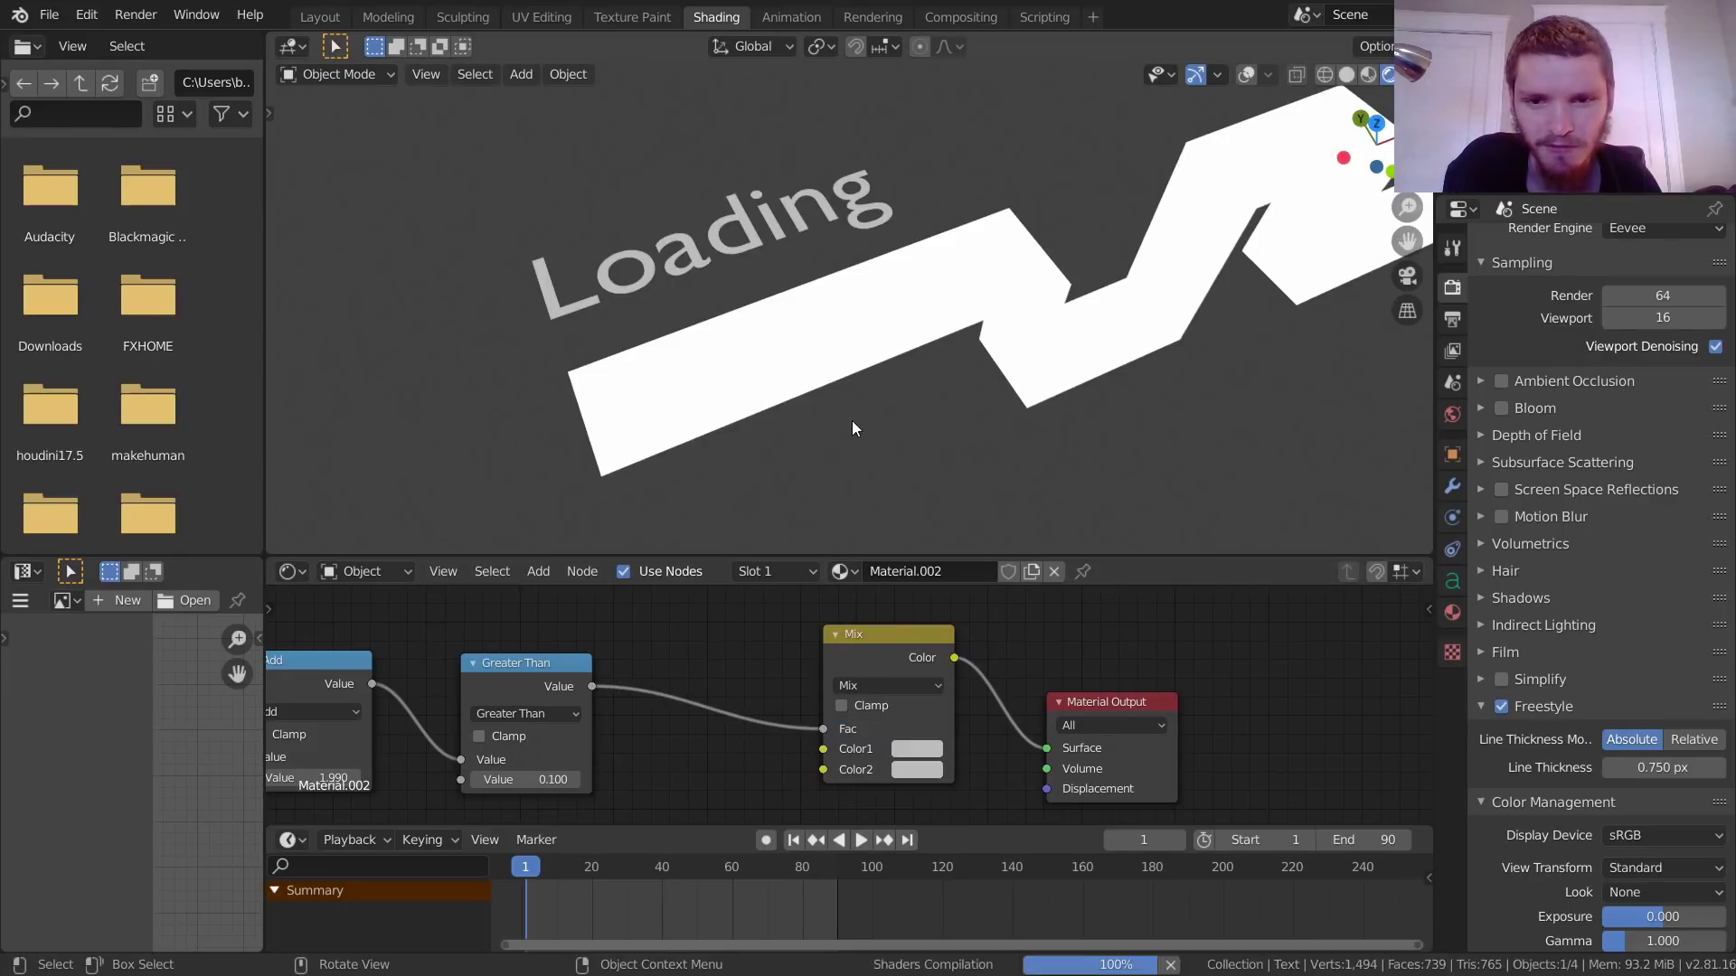
Step: Set the Mix node's Color2 to white and sample the loading bar's green for Color1
click(911, 770)
drag(1050, 531, 1052, 503)
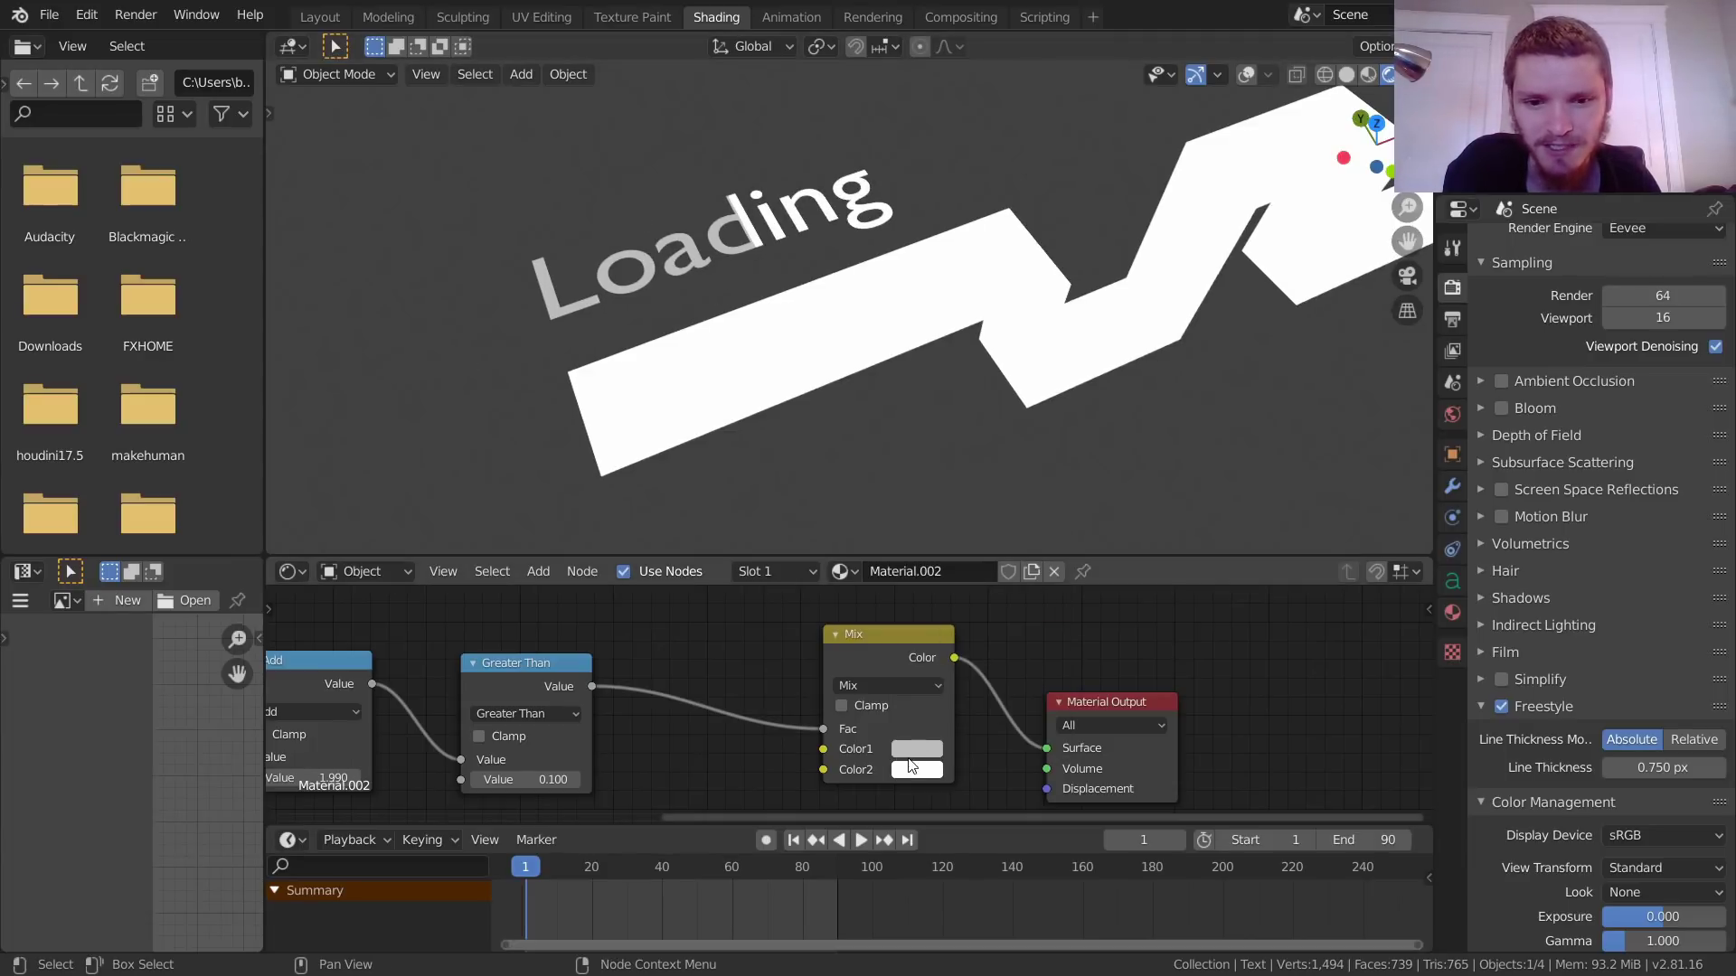
key(space)
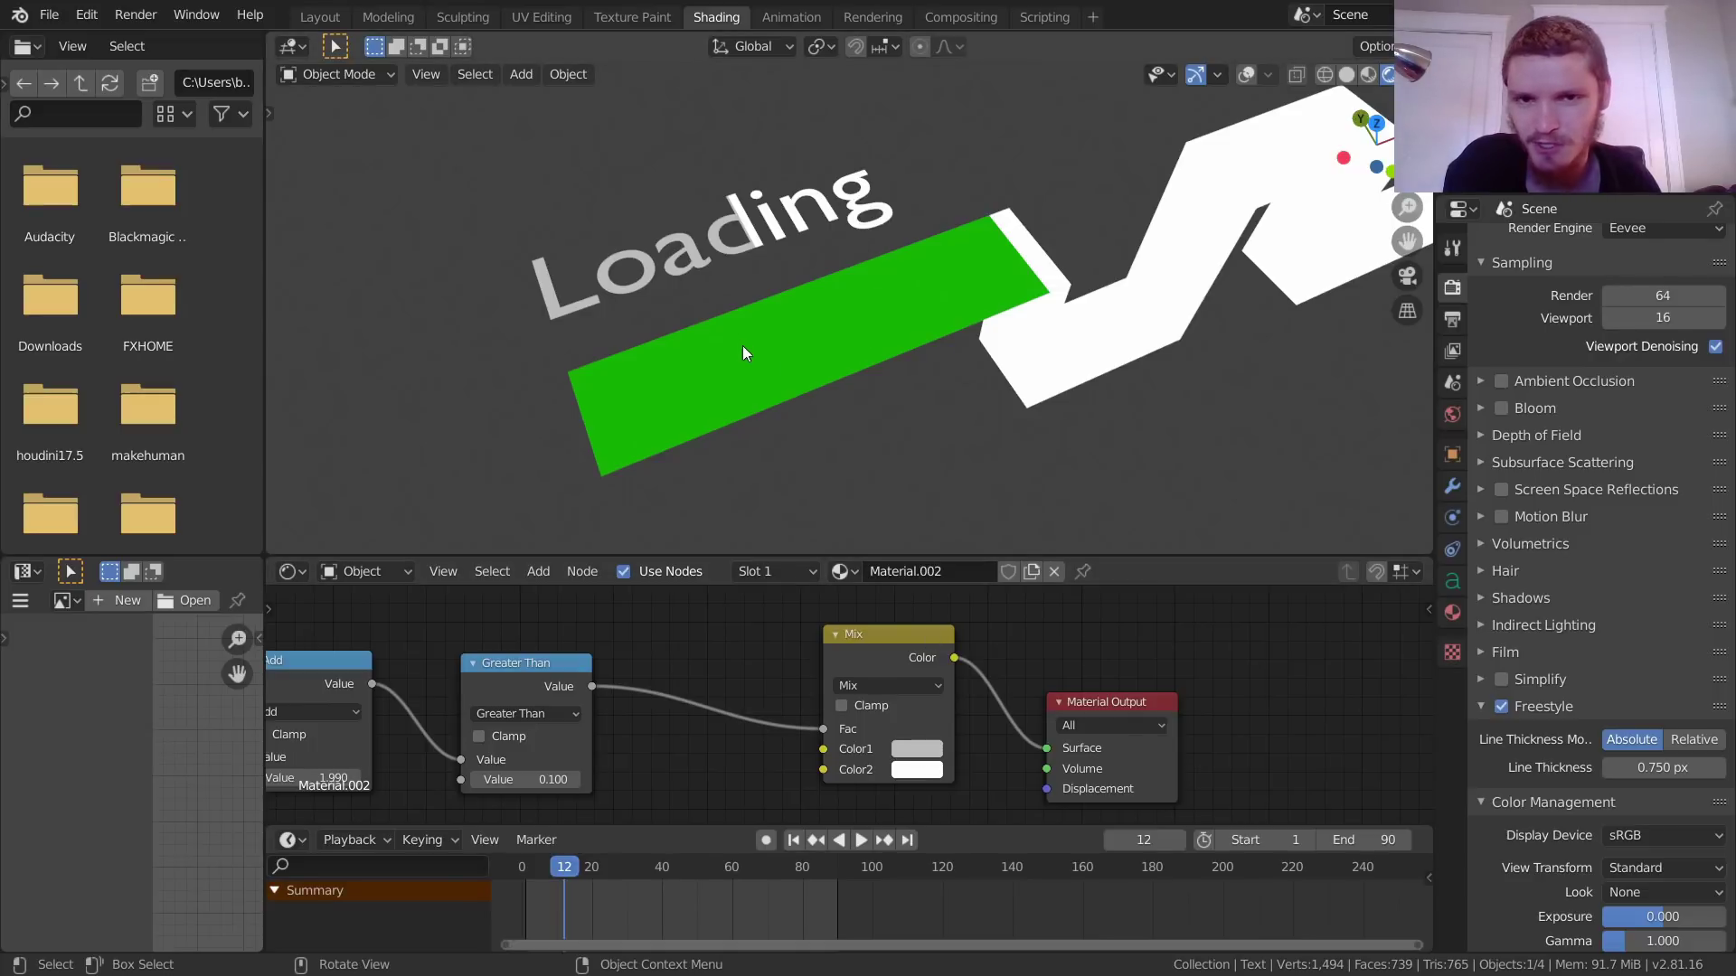
click(922, 747)
click(1047, 666)
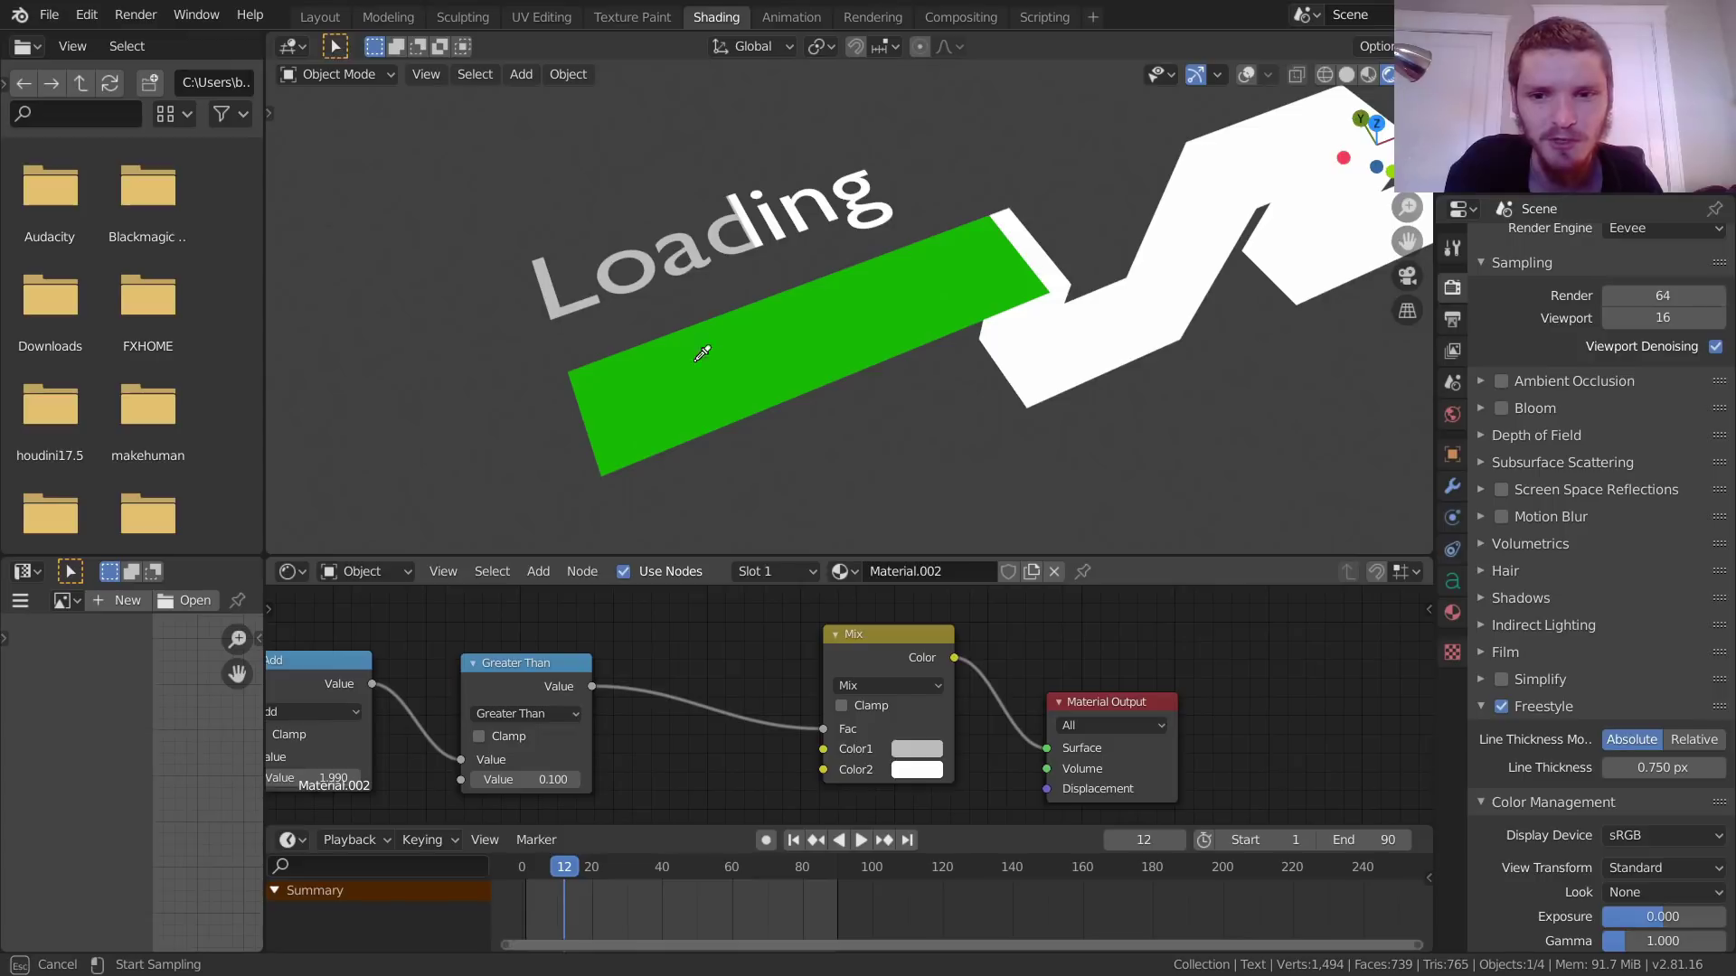
click(712, 357)
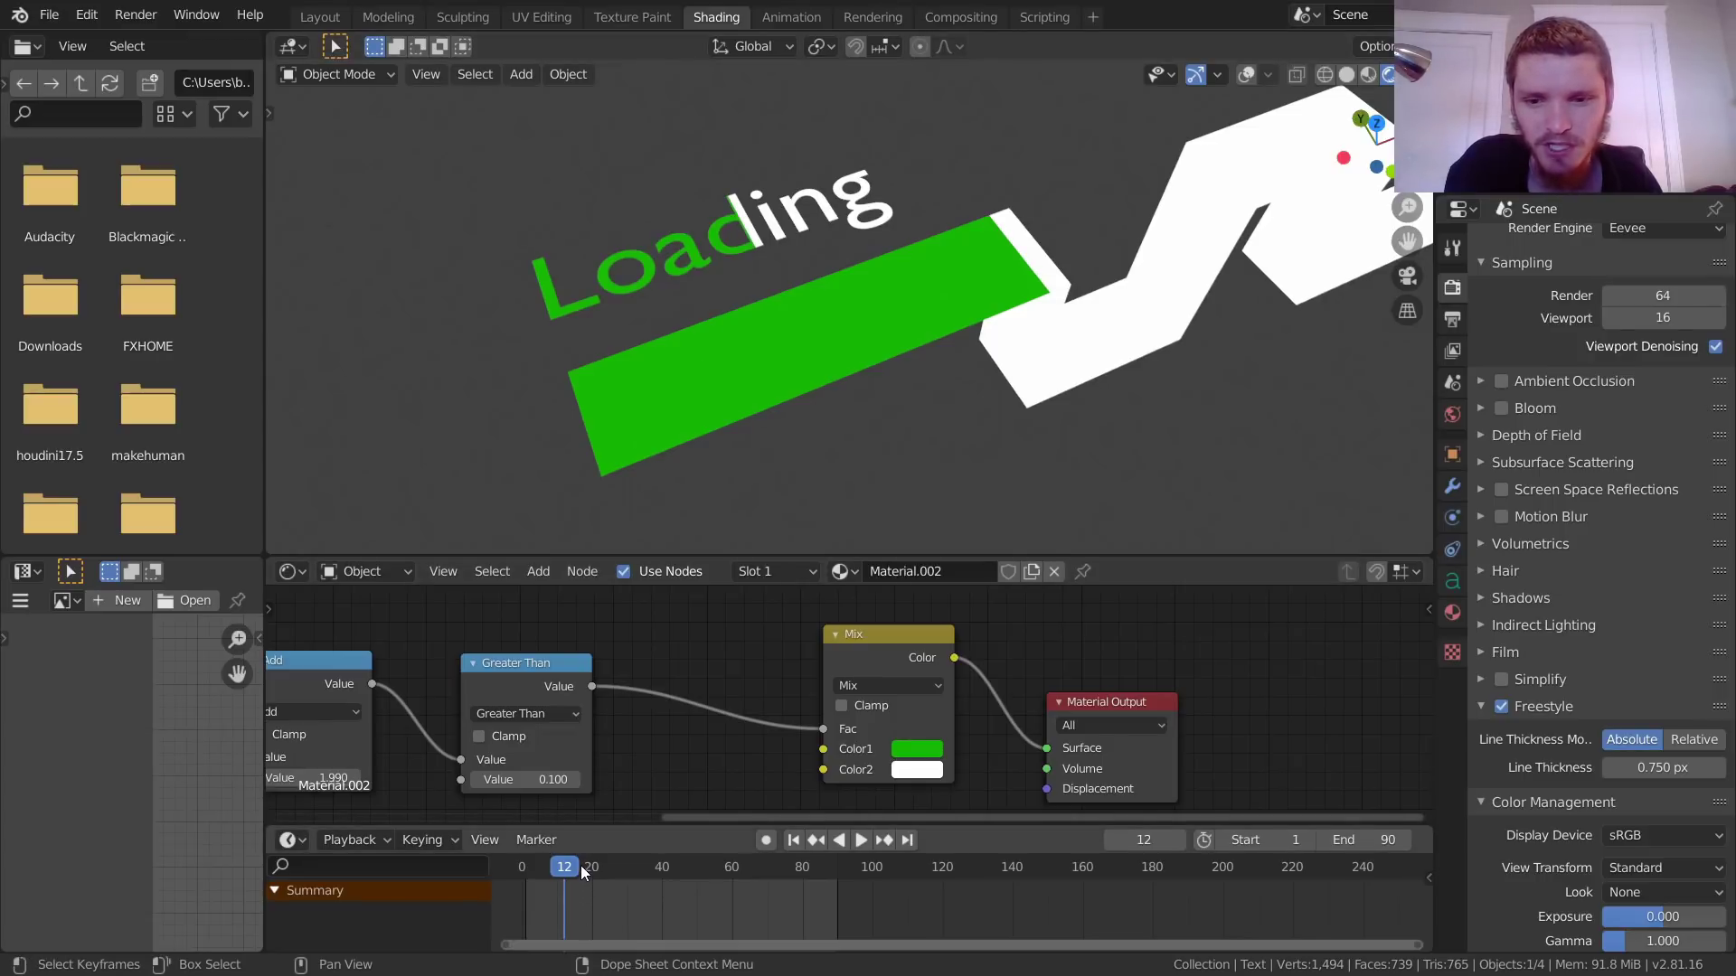
Step: Set the Add node's value to 2.55 and insert a keyframe for it at frame 1
key(shift+Left)
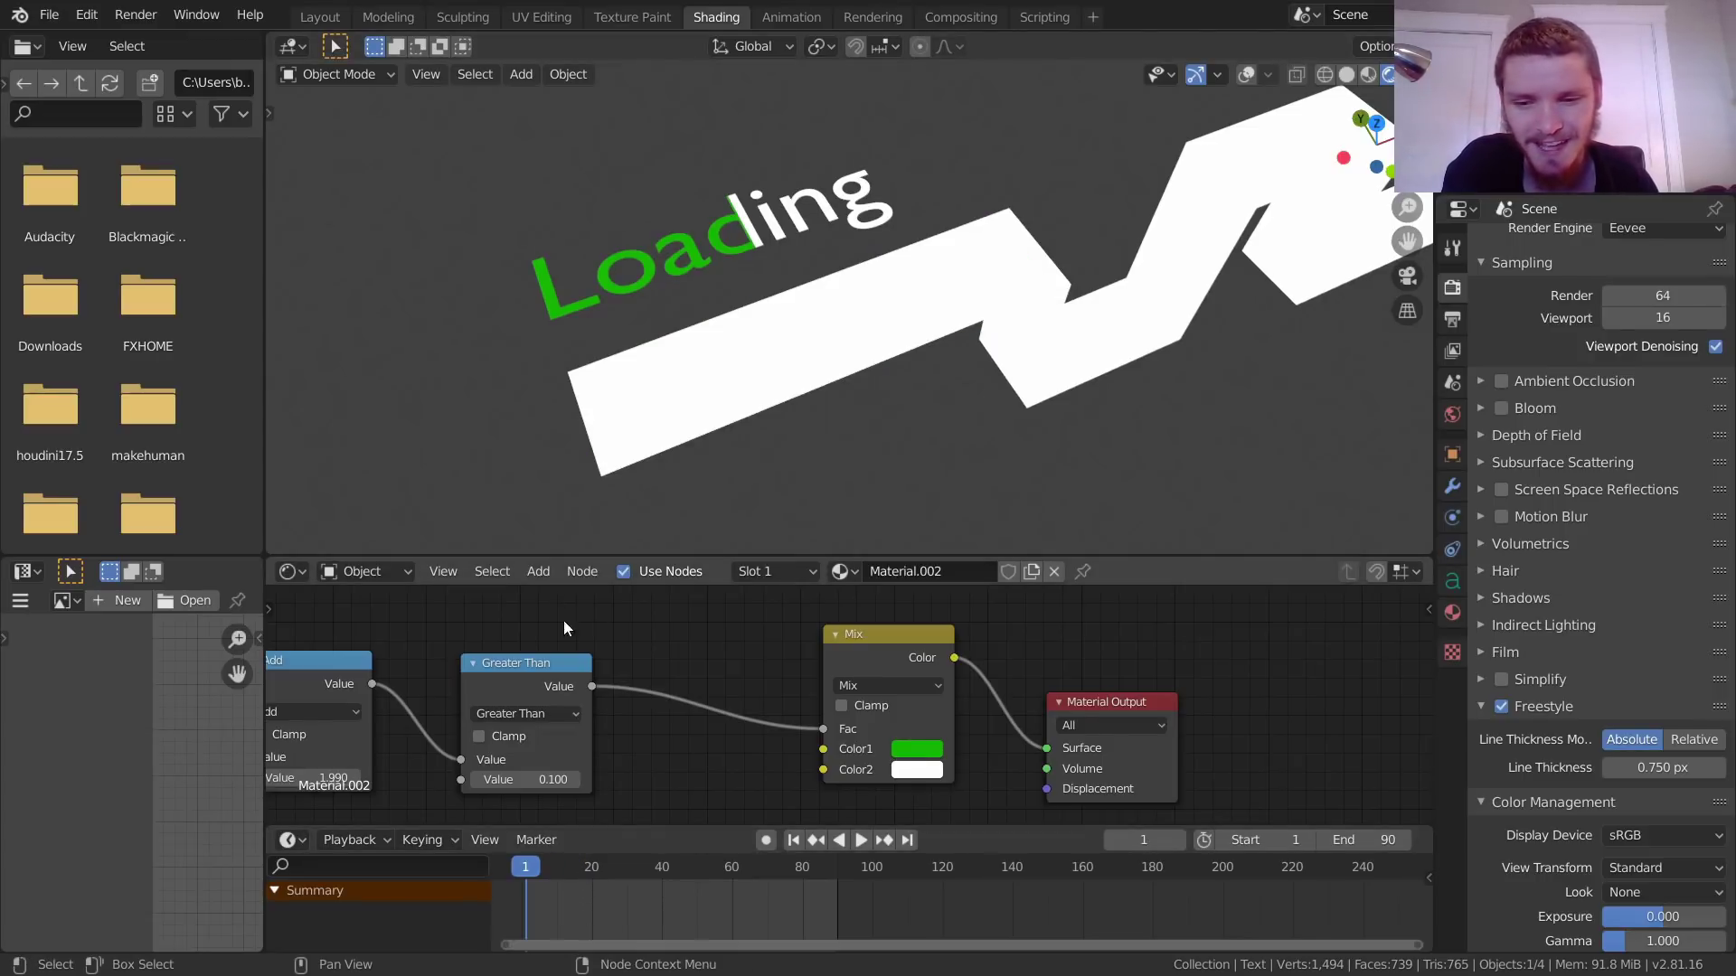
middle_drag(472, 707, 683, 672)
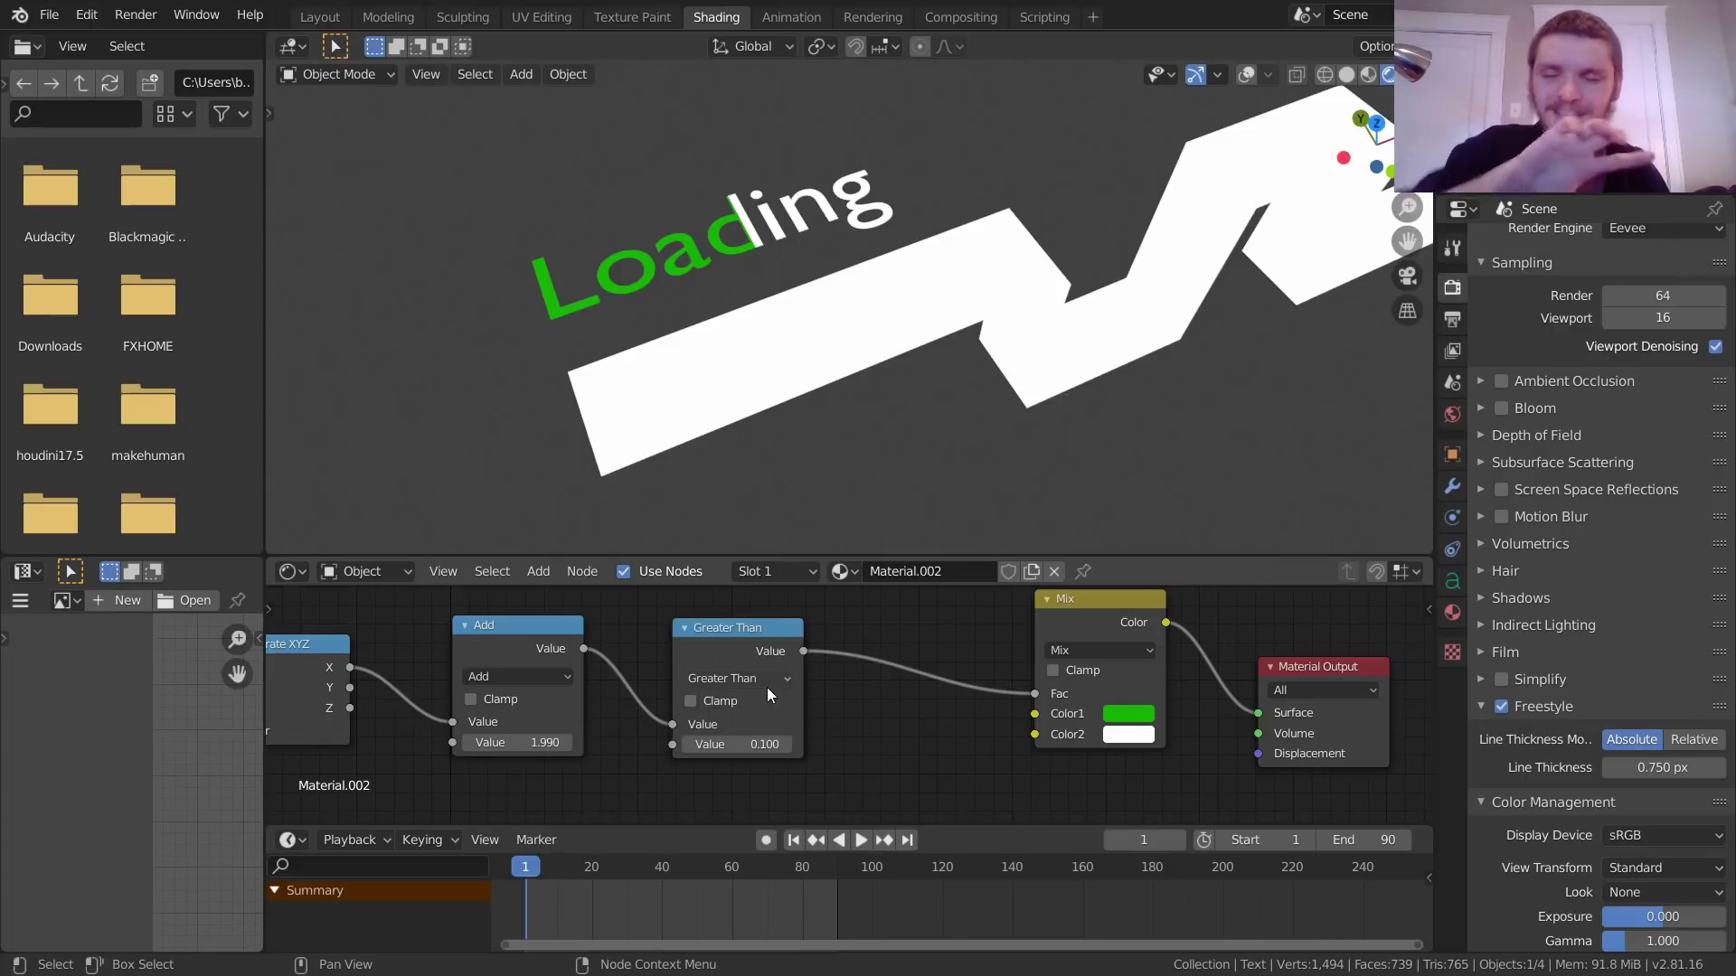
scroll(730, 752, up, 1)
click(731, 751)
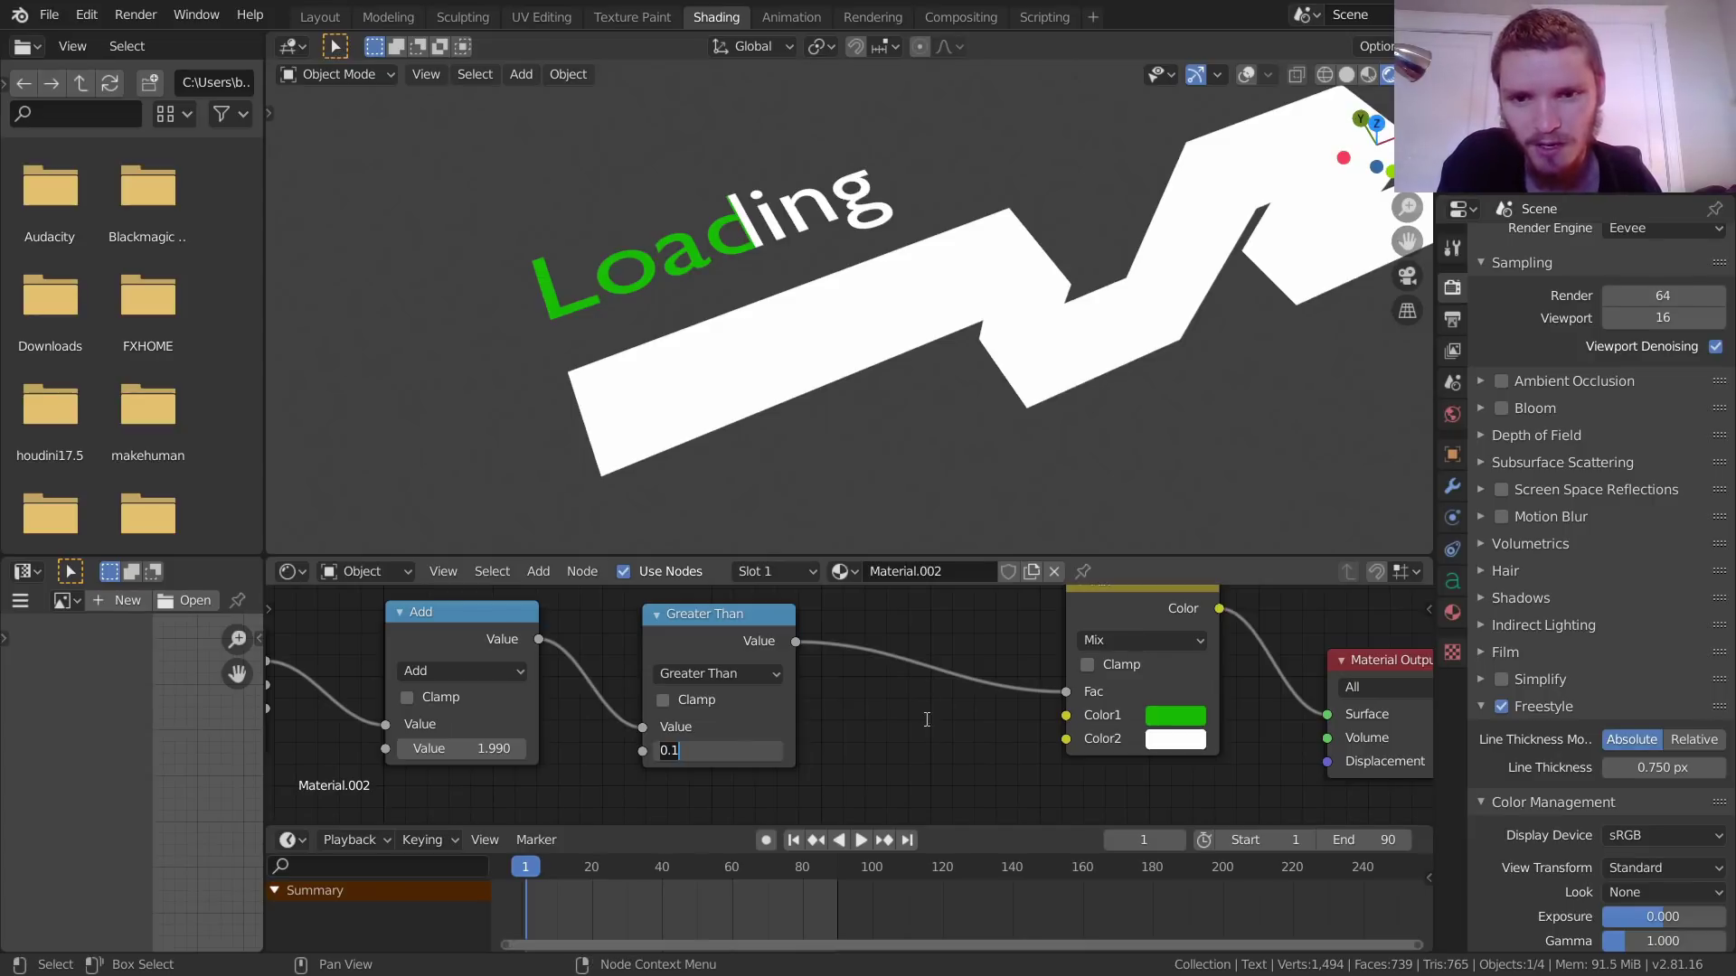
key(Return)
middle_drag(461, 749, 686, 715)
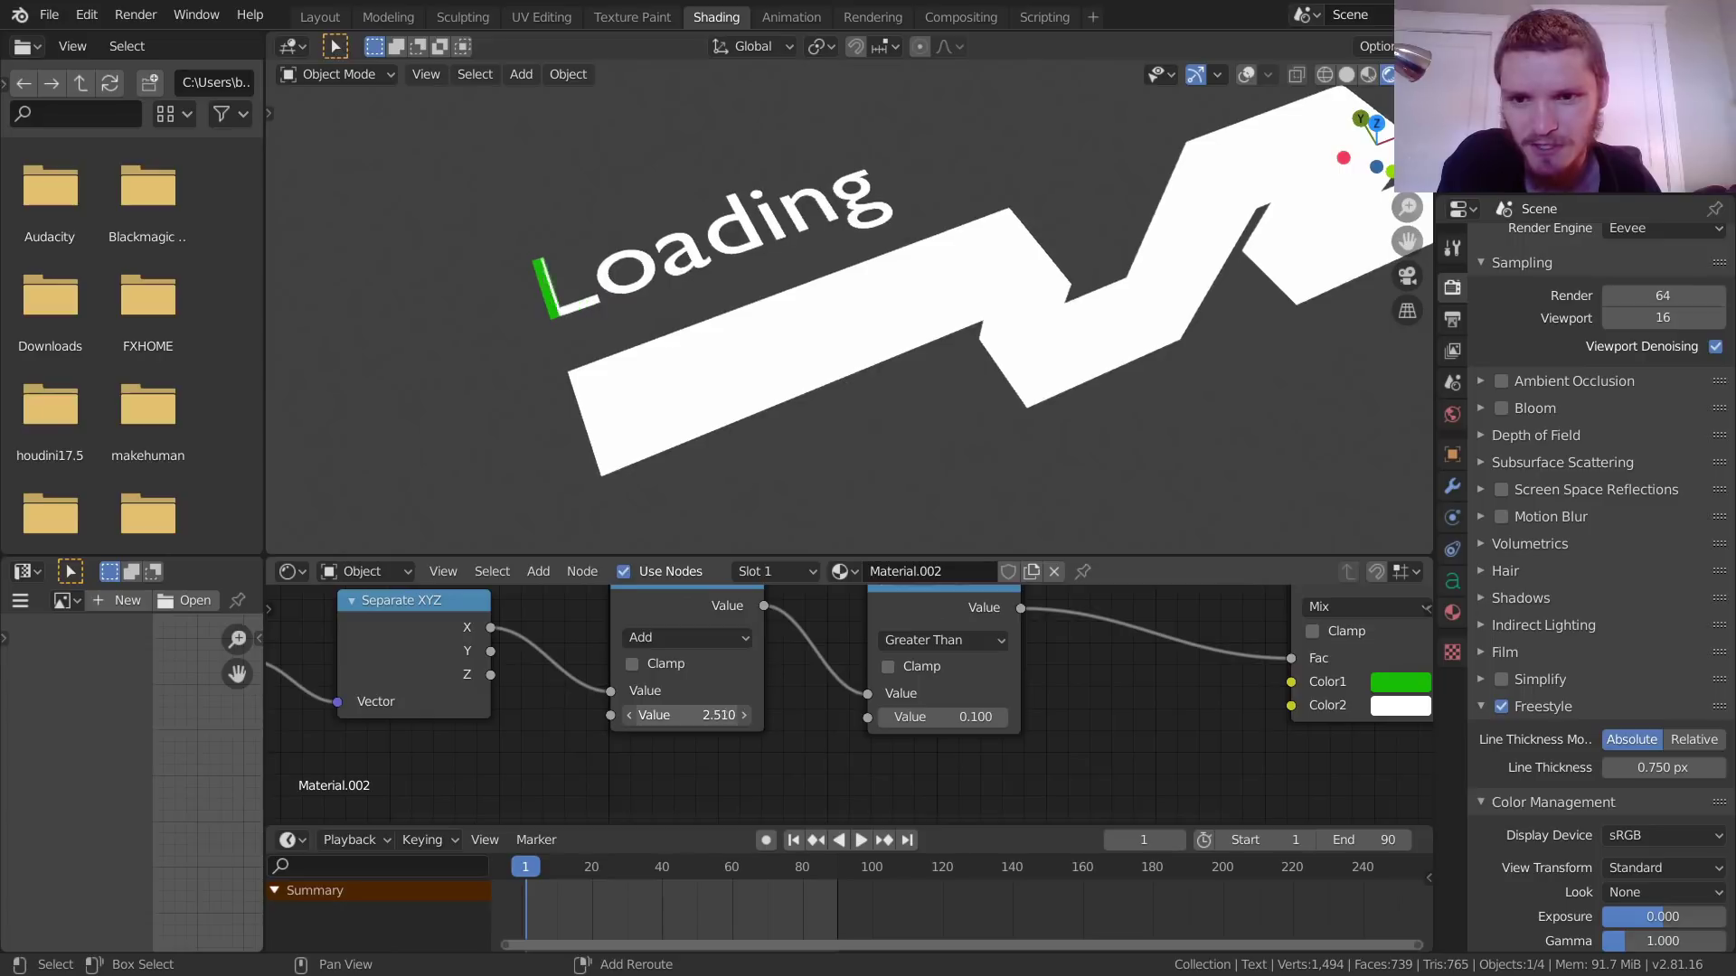
key(i)
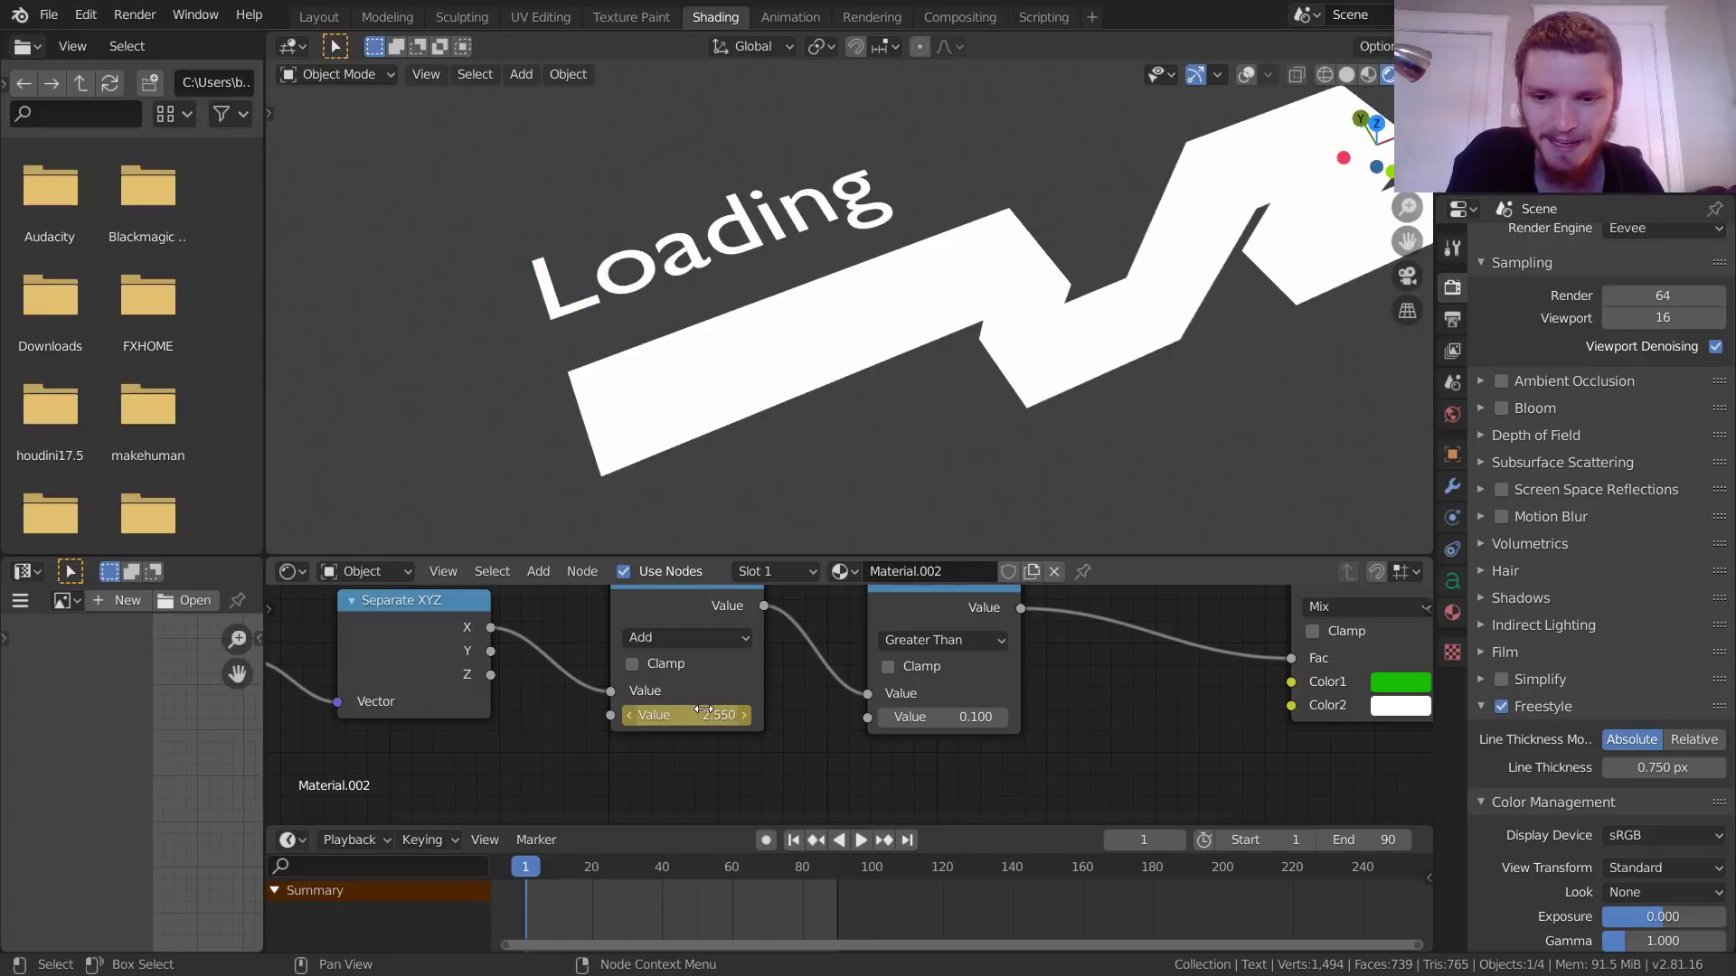
Step: Set the Add node's value to 1.6 and insert a keyframe for it at frame 10
key(space)
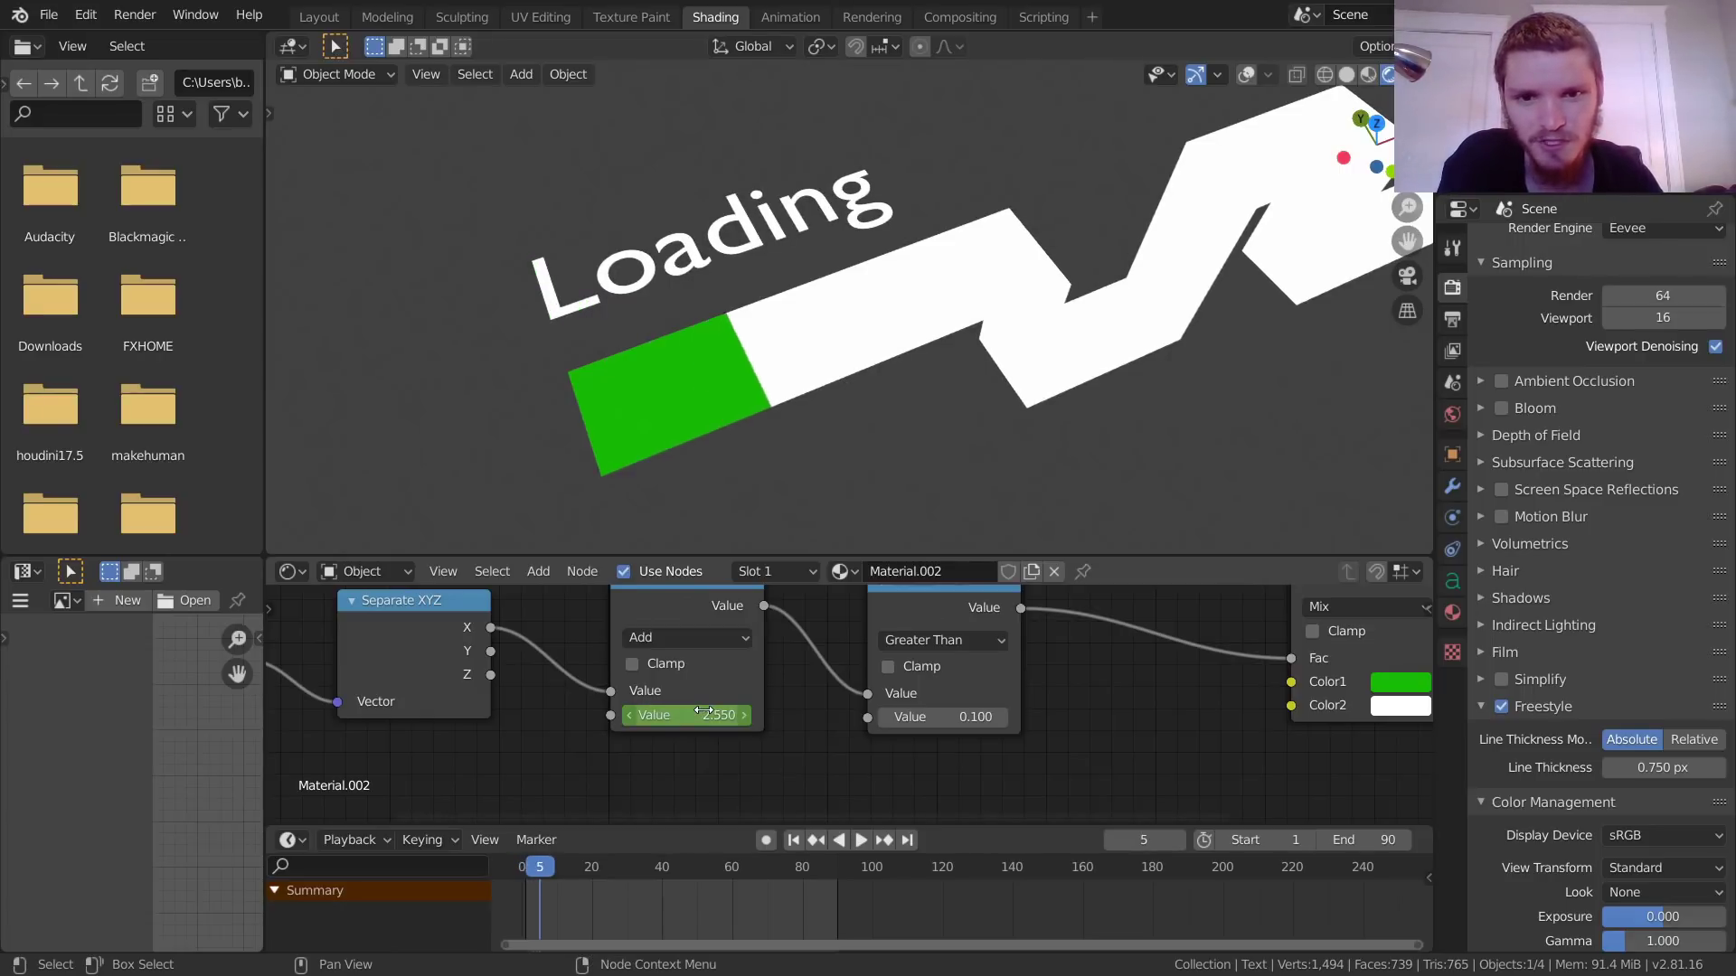
click(1376, 122)
scroll(1040, 221, up, 2)
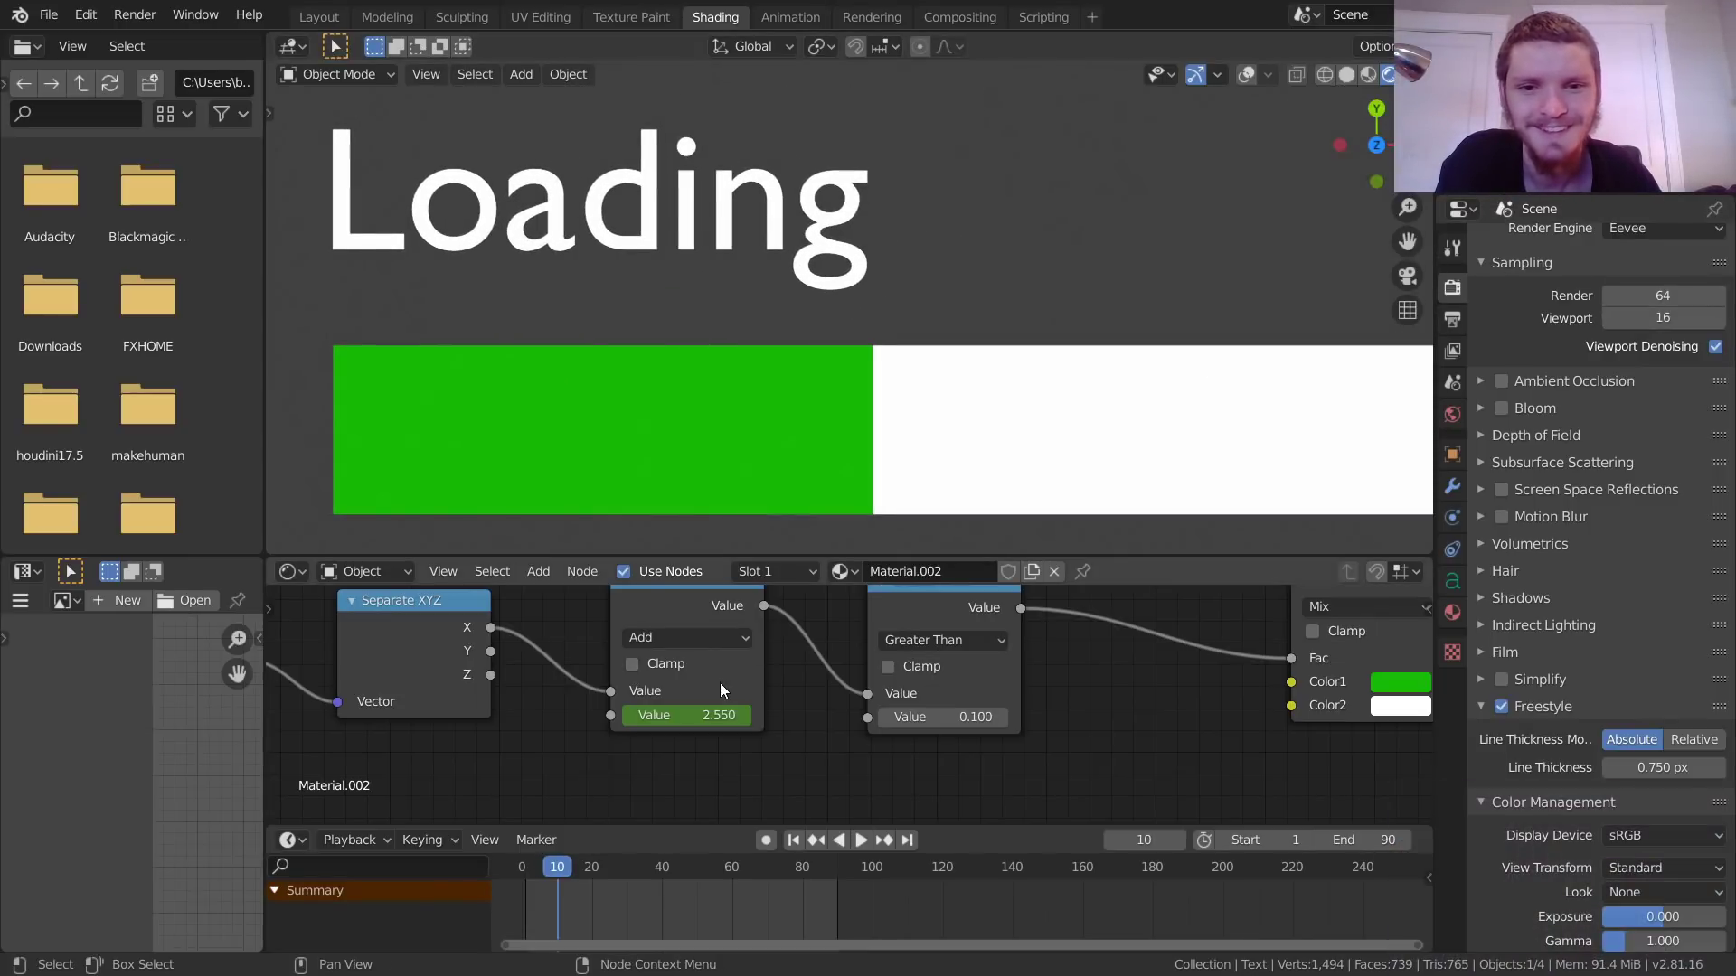
middle_drag(726, 669, 746, 698)
drag(723, 745, 637, 745)
key(i)
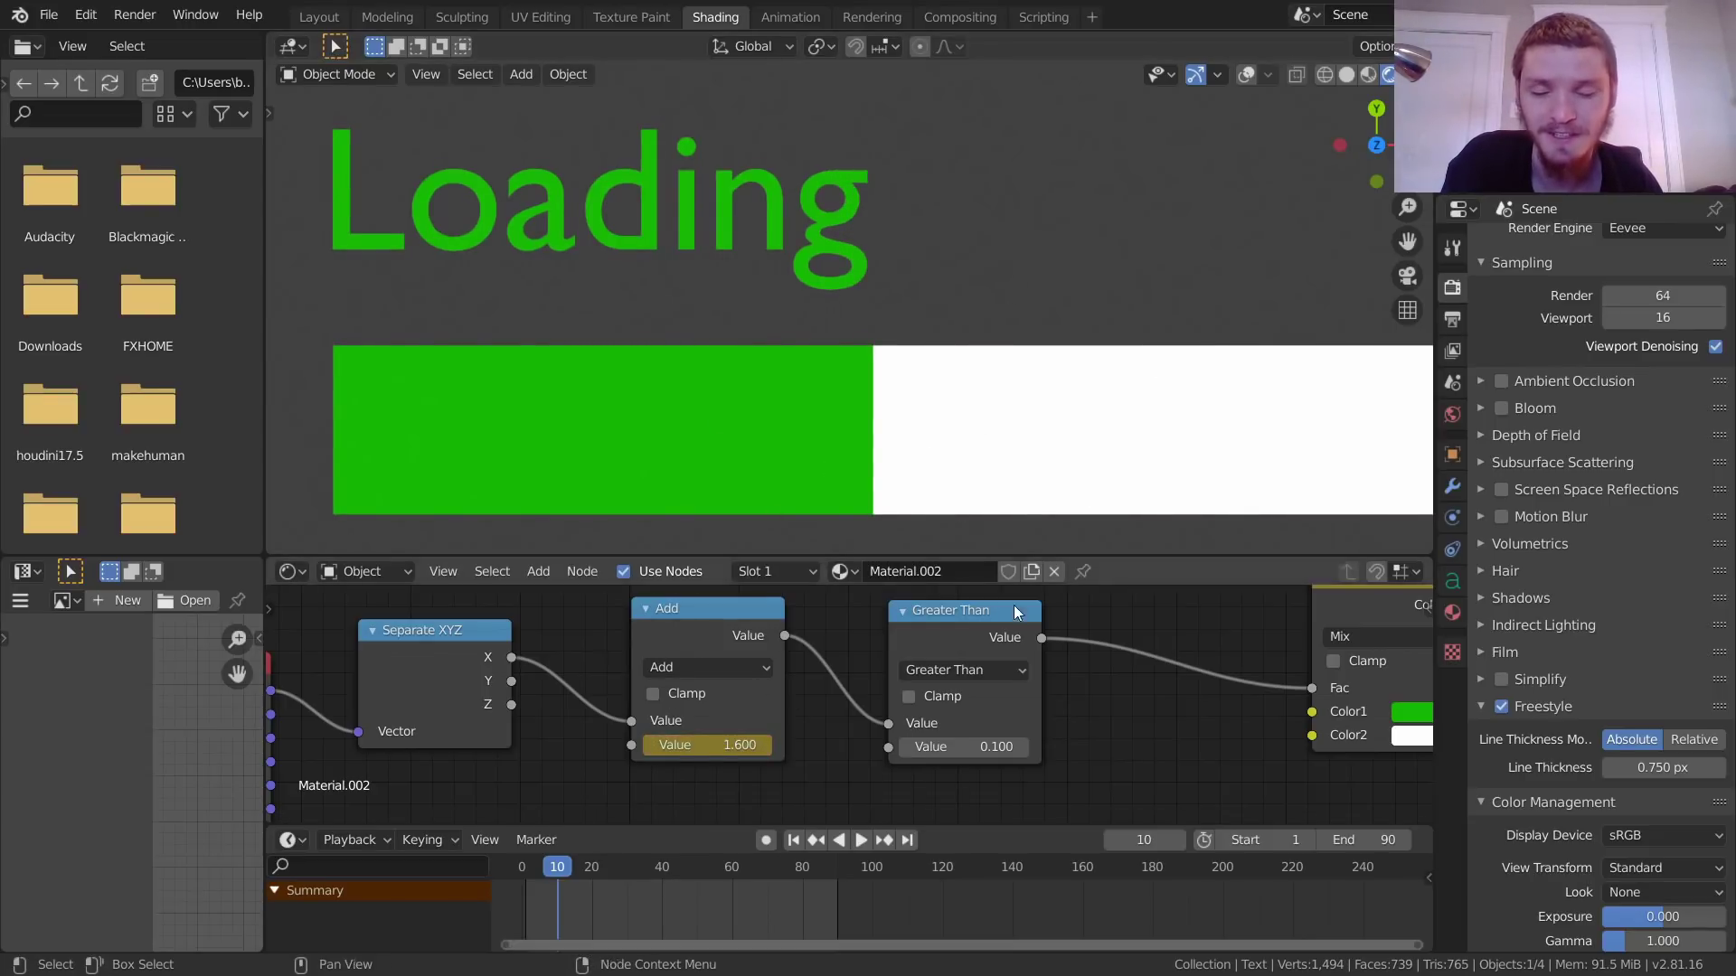
Step: Set the interpolation of the Add node's keyframes to Linear
click(701, 609)
key(t)
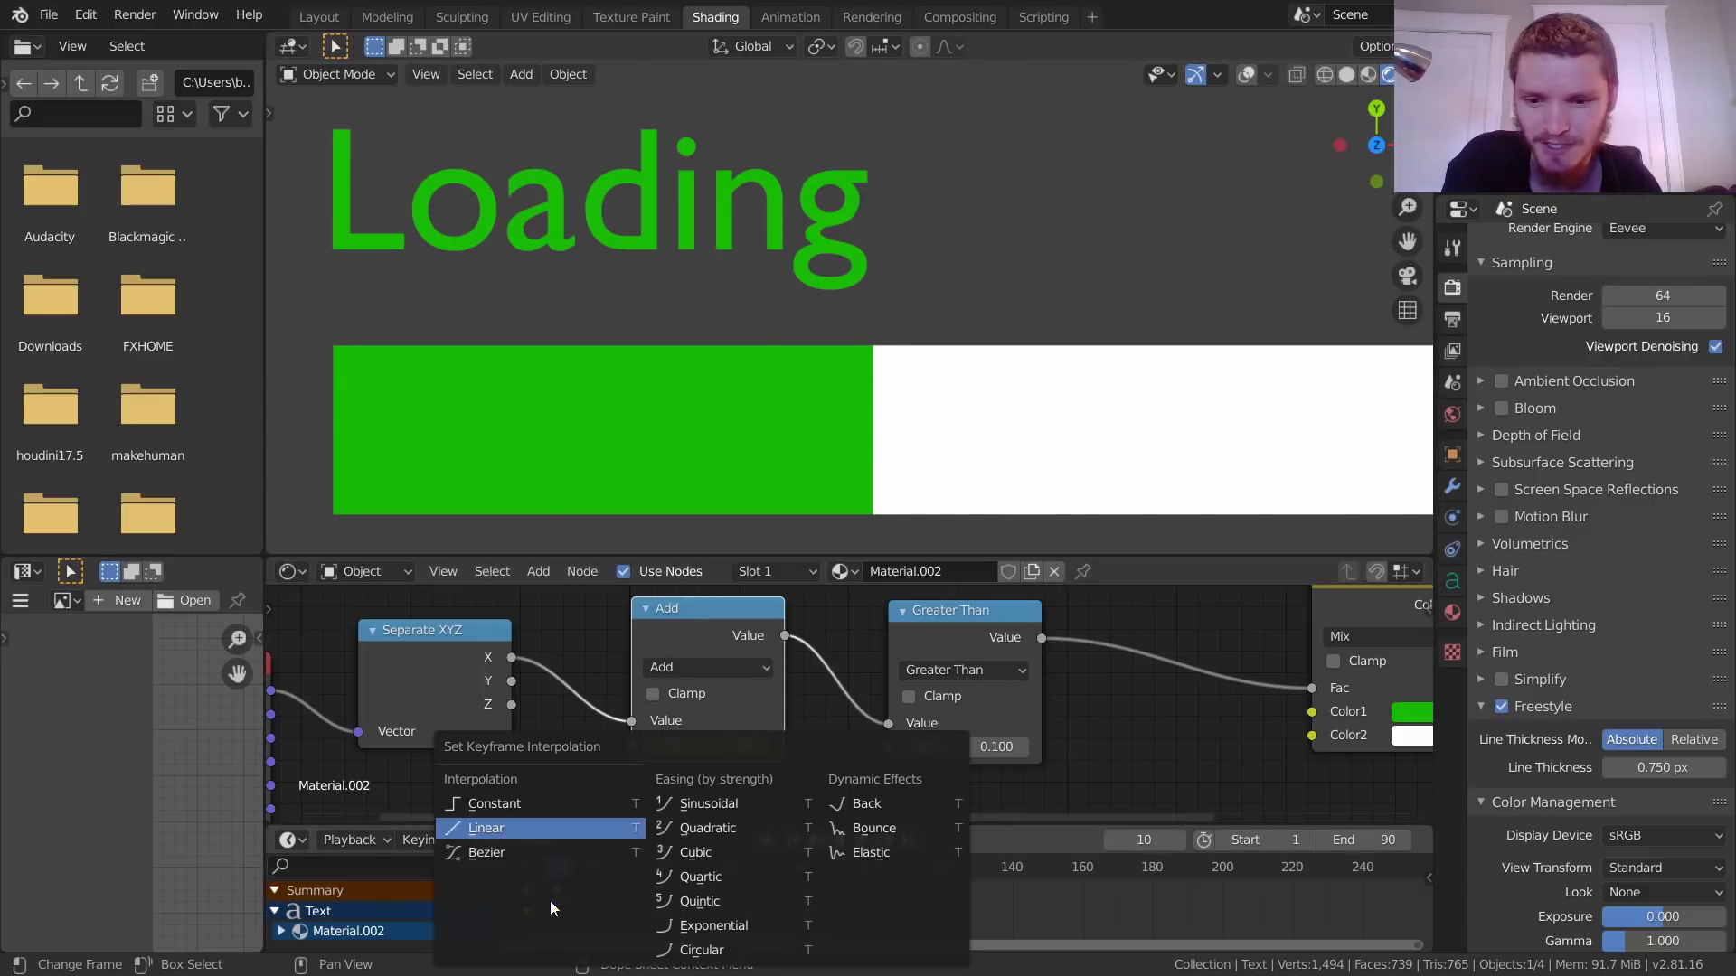
click(514, 832)
Step: Go through frames 1 to 10 one at a time to compare the Loading text's fill with the bar's
key(Left)
key(Left)
key(Left)
key(Left)
key(Left)
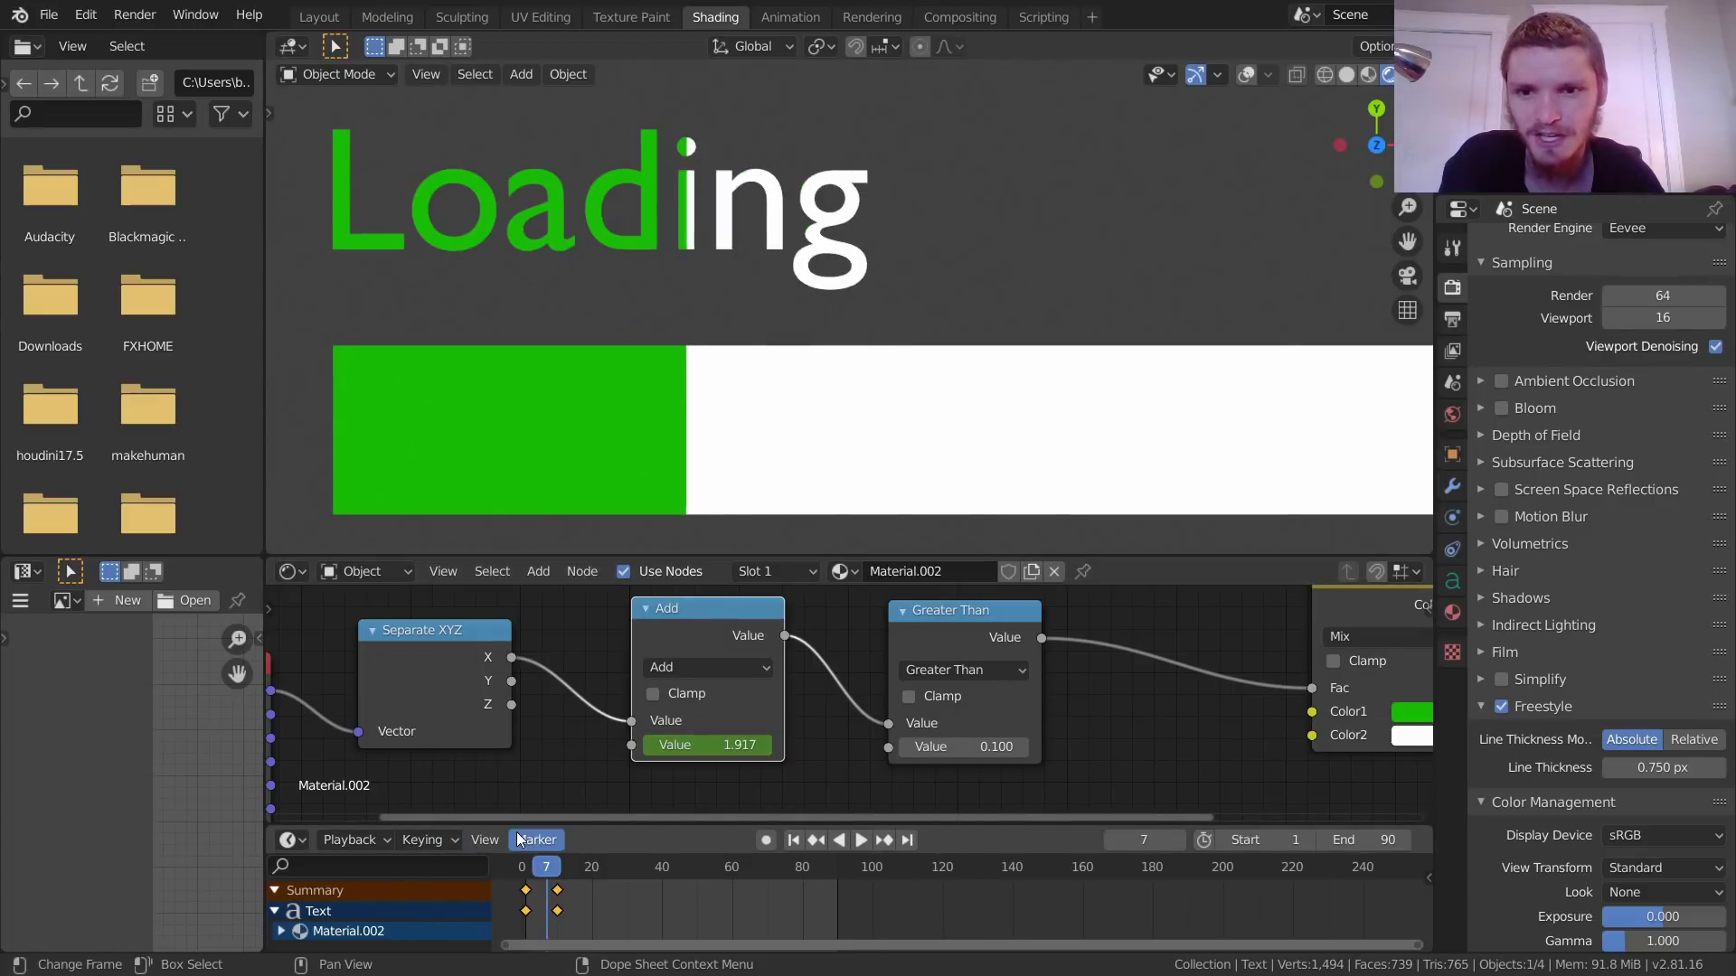
key(Right)
key(Right)
key(Right)
key(Right)
key(Left)
key(Left)
key(Left)
key(Left)
key(Left)
key(Left)
key(Left)
key(Left)
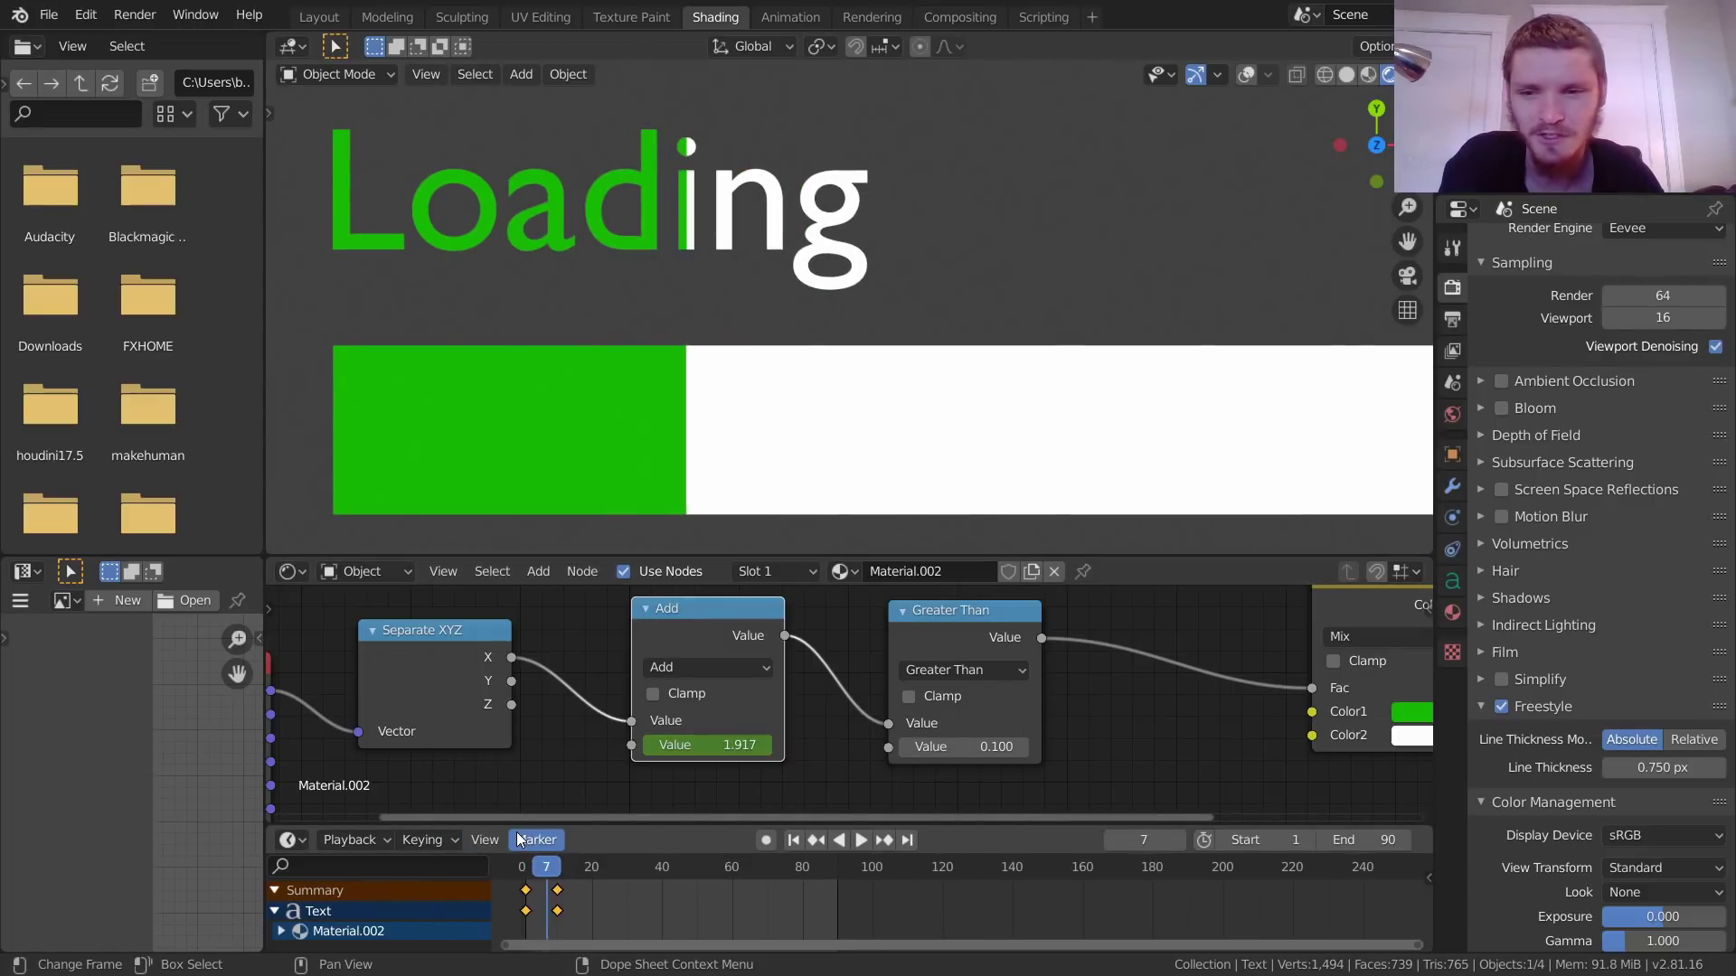
key(Right)
key(Right)
key(Right)
key(Right)
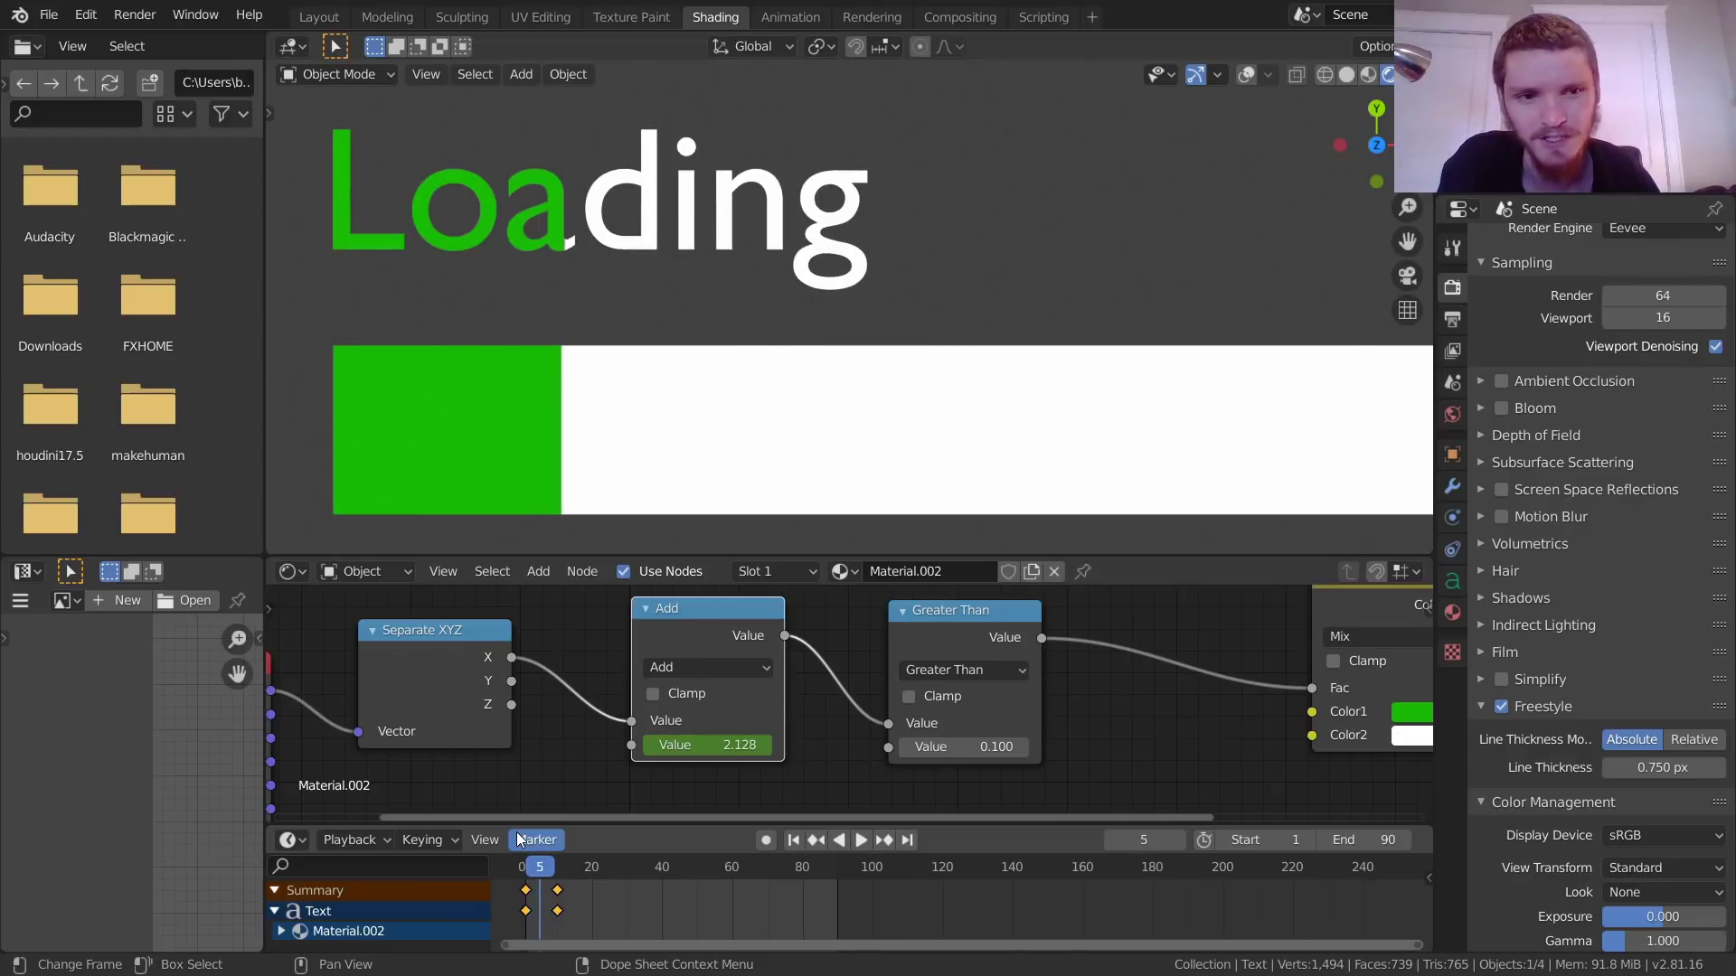
Step: Play the loading animation in the camera view and stop it at frame 71
click(1410, 277)
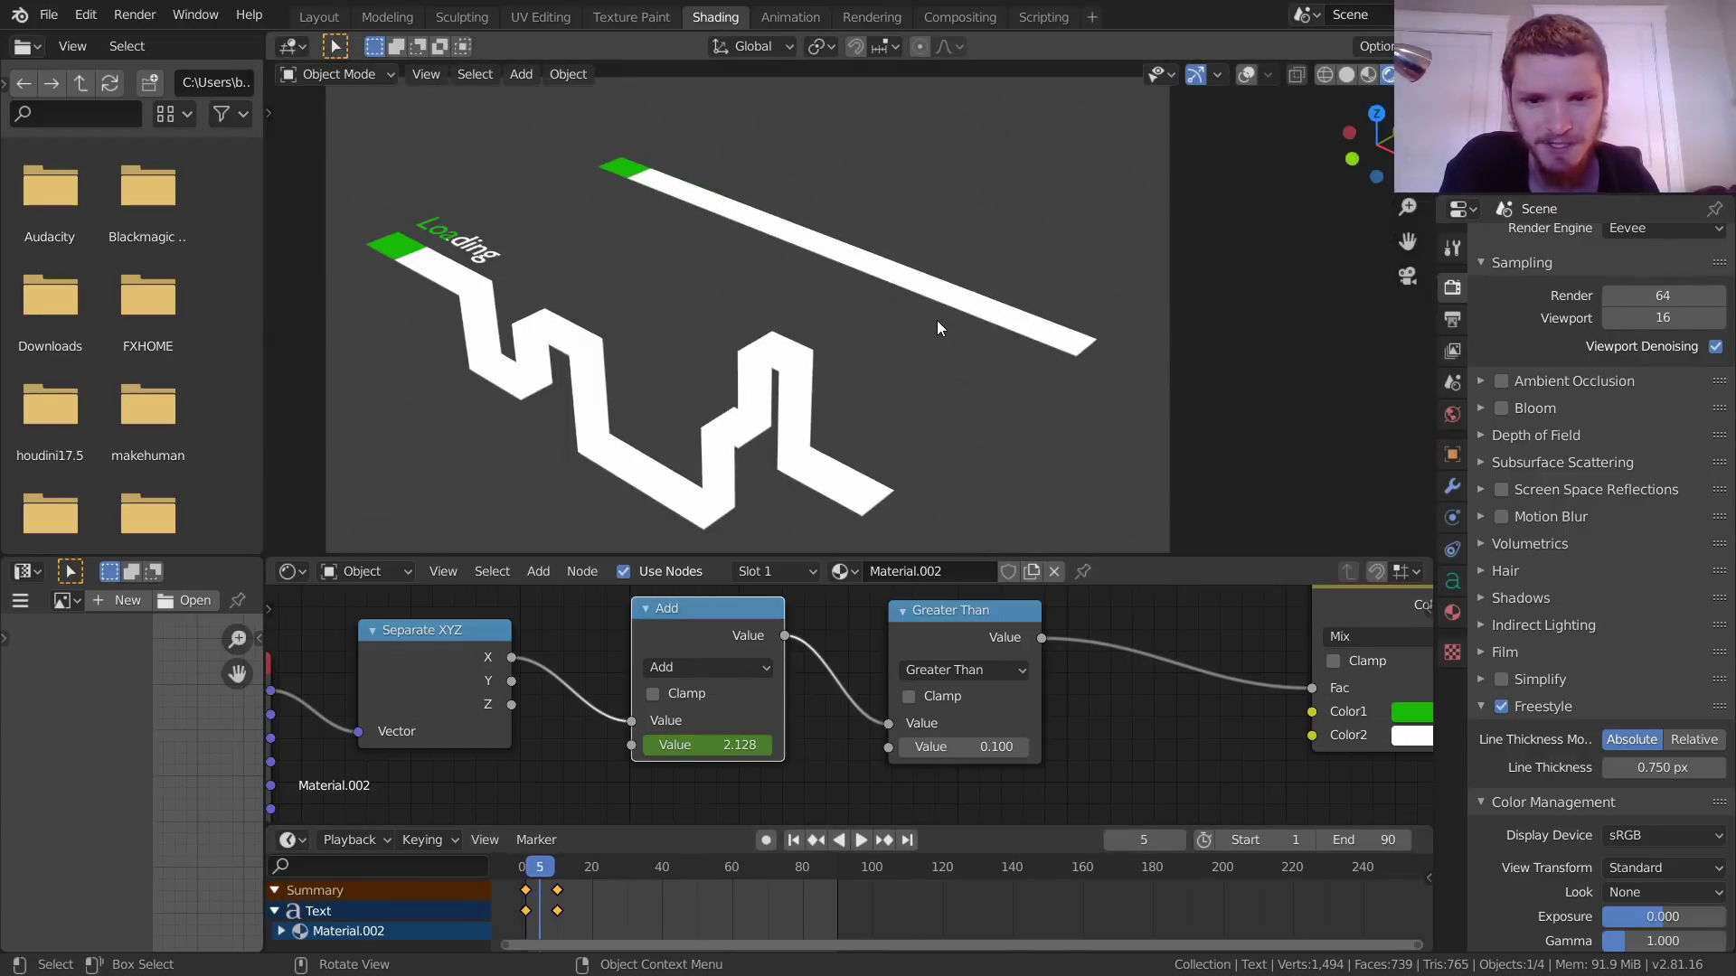
key(space)
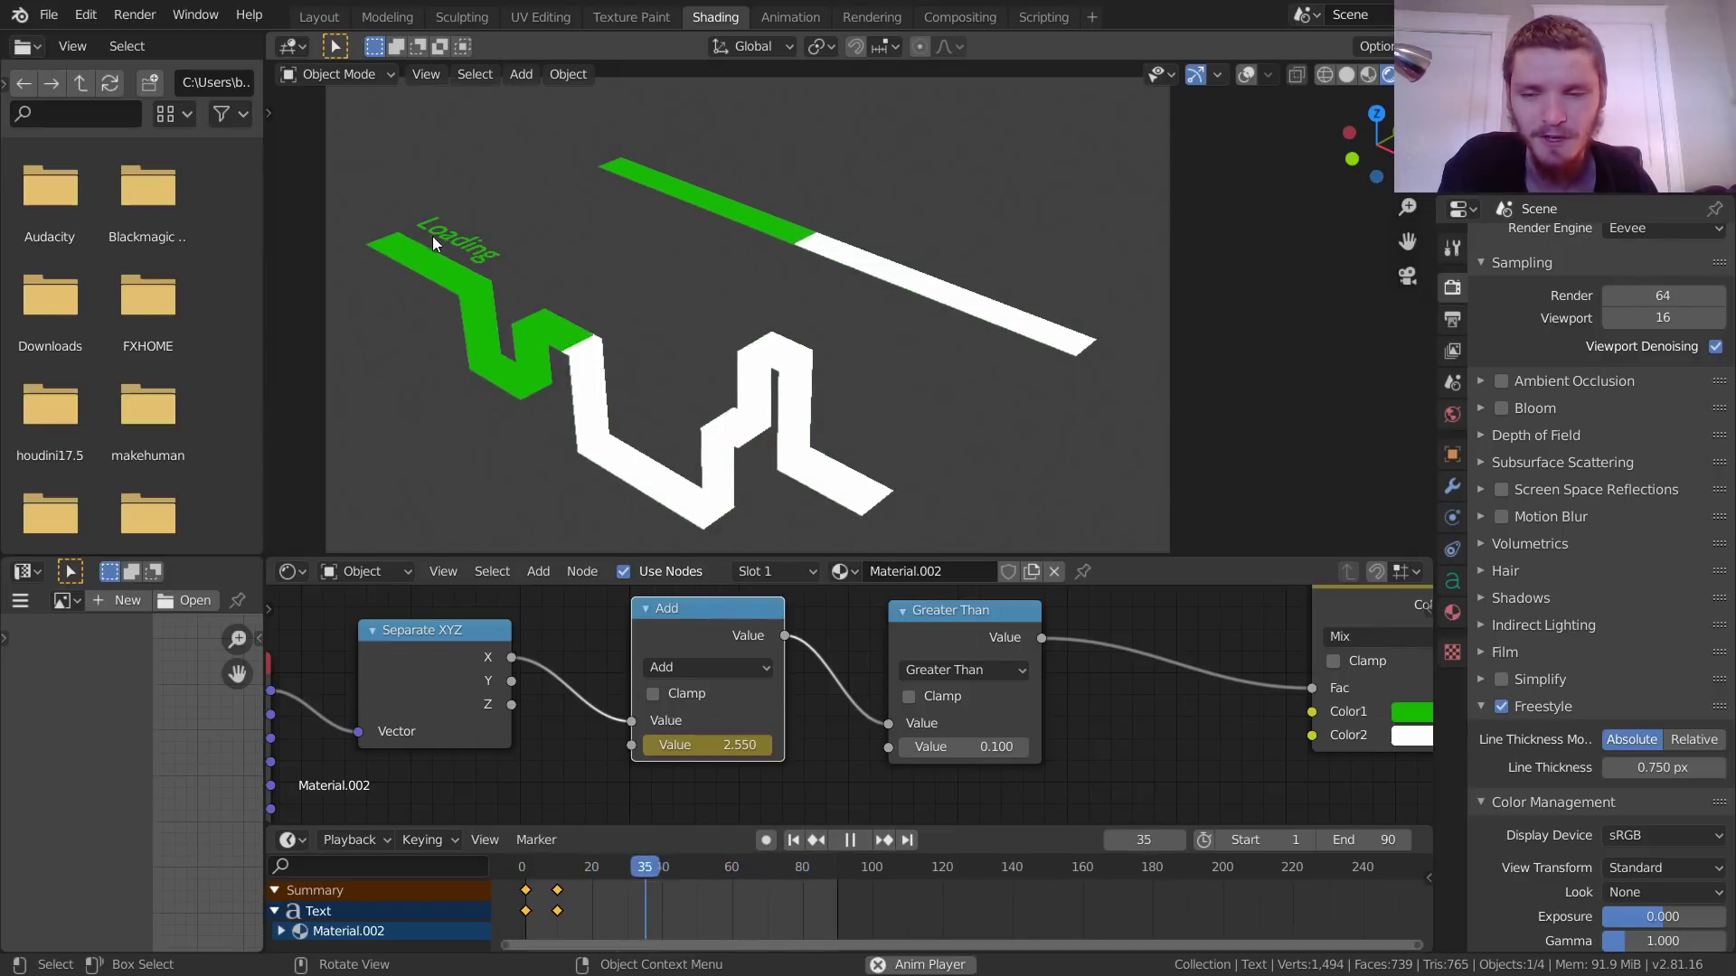
key(space)
key(shift+Left)
key(space)
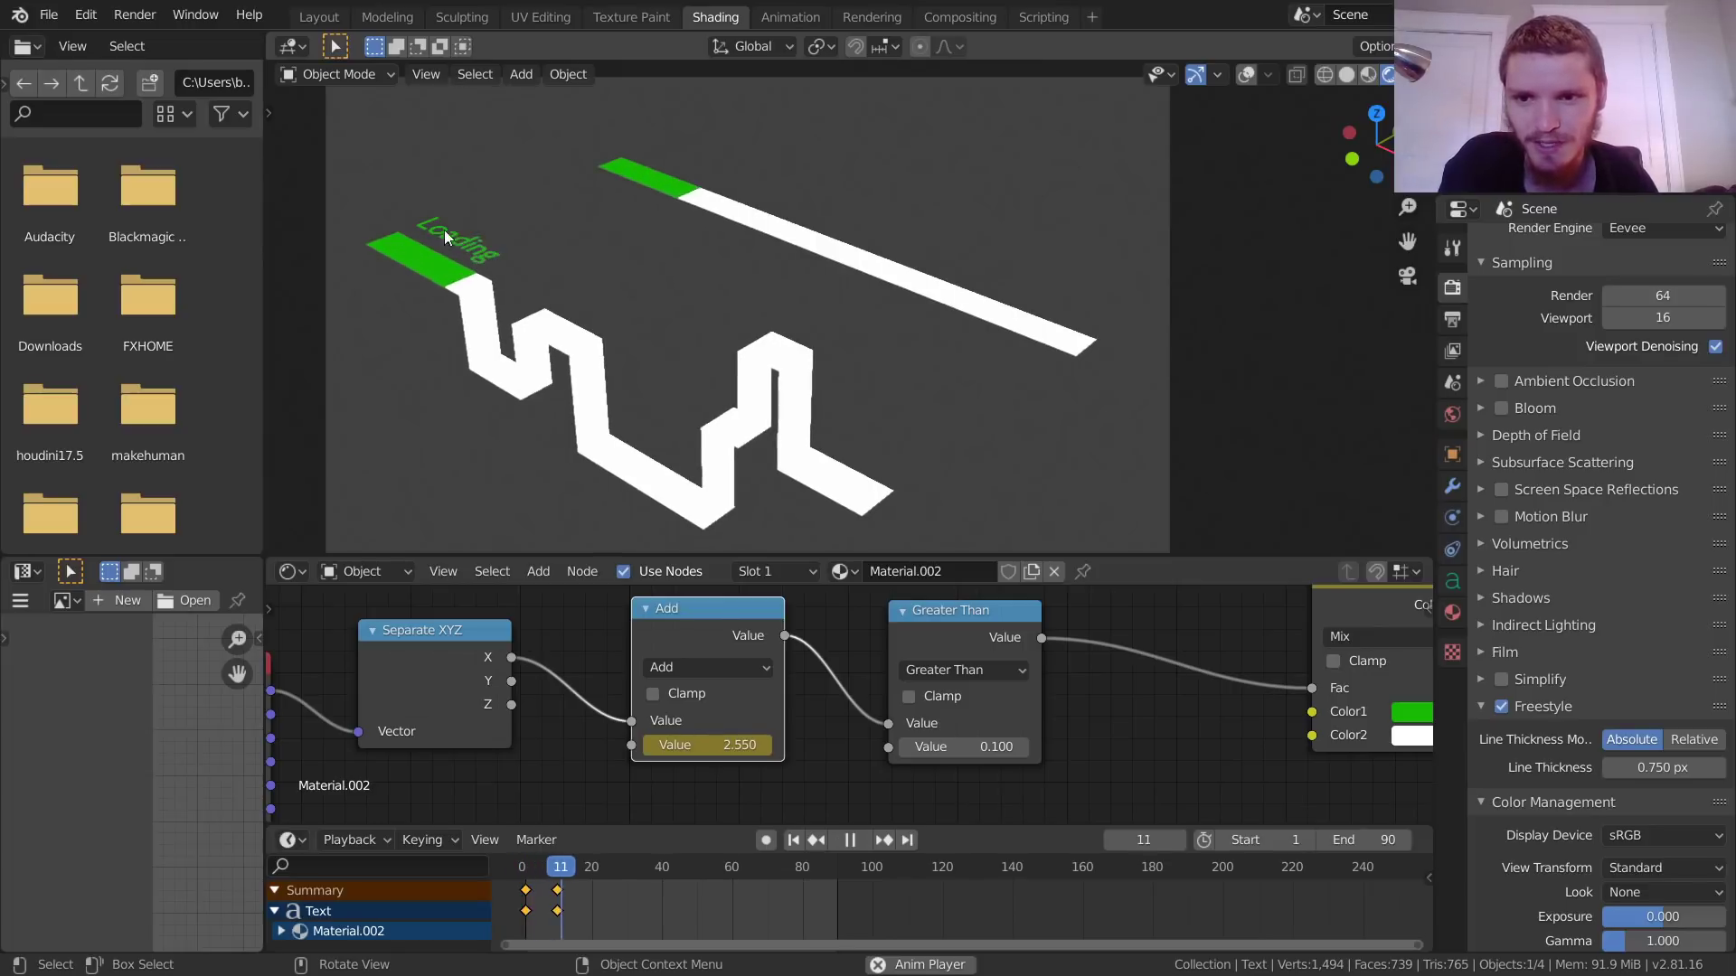
key(KP_0)
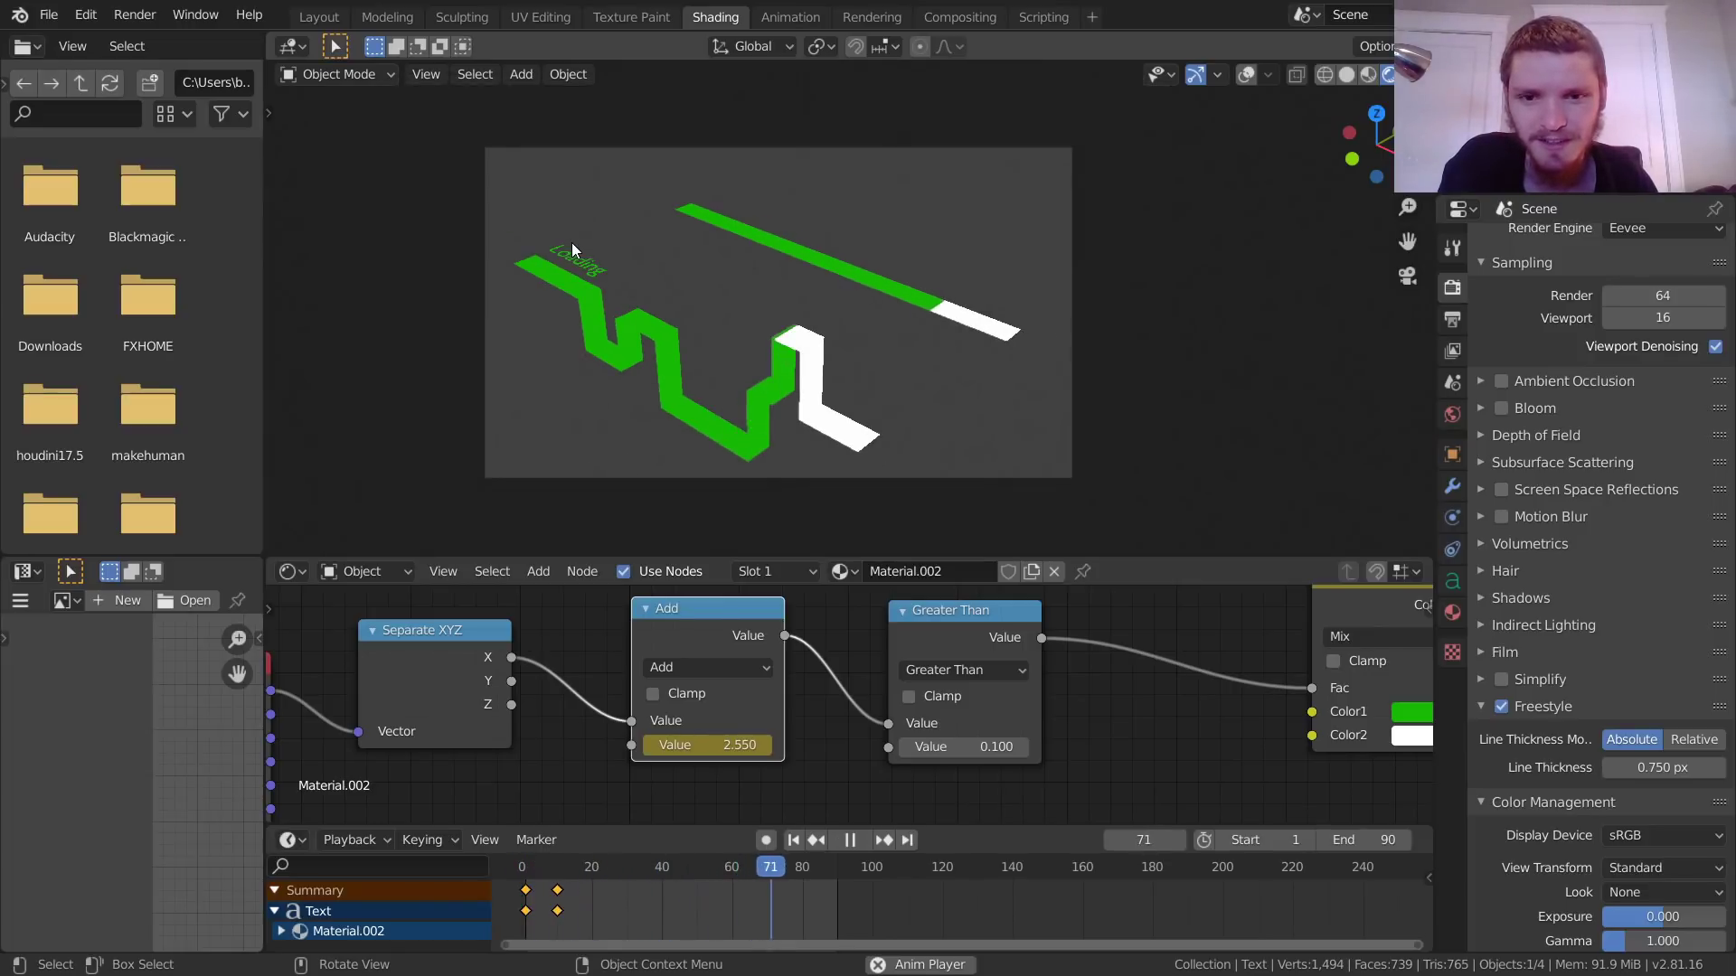
key(space)
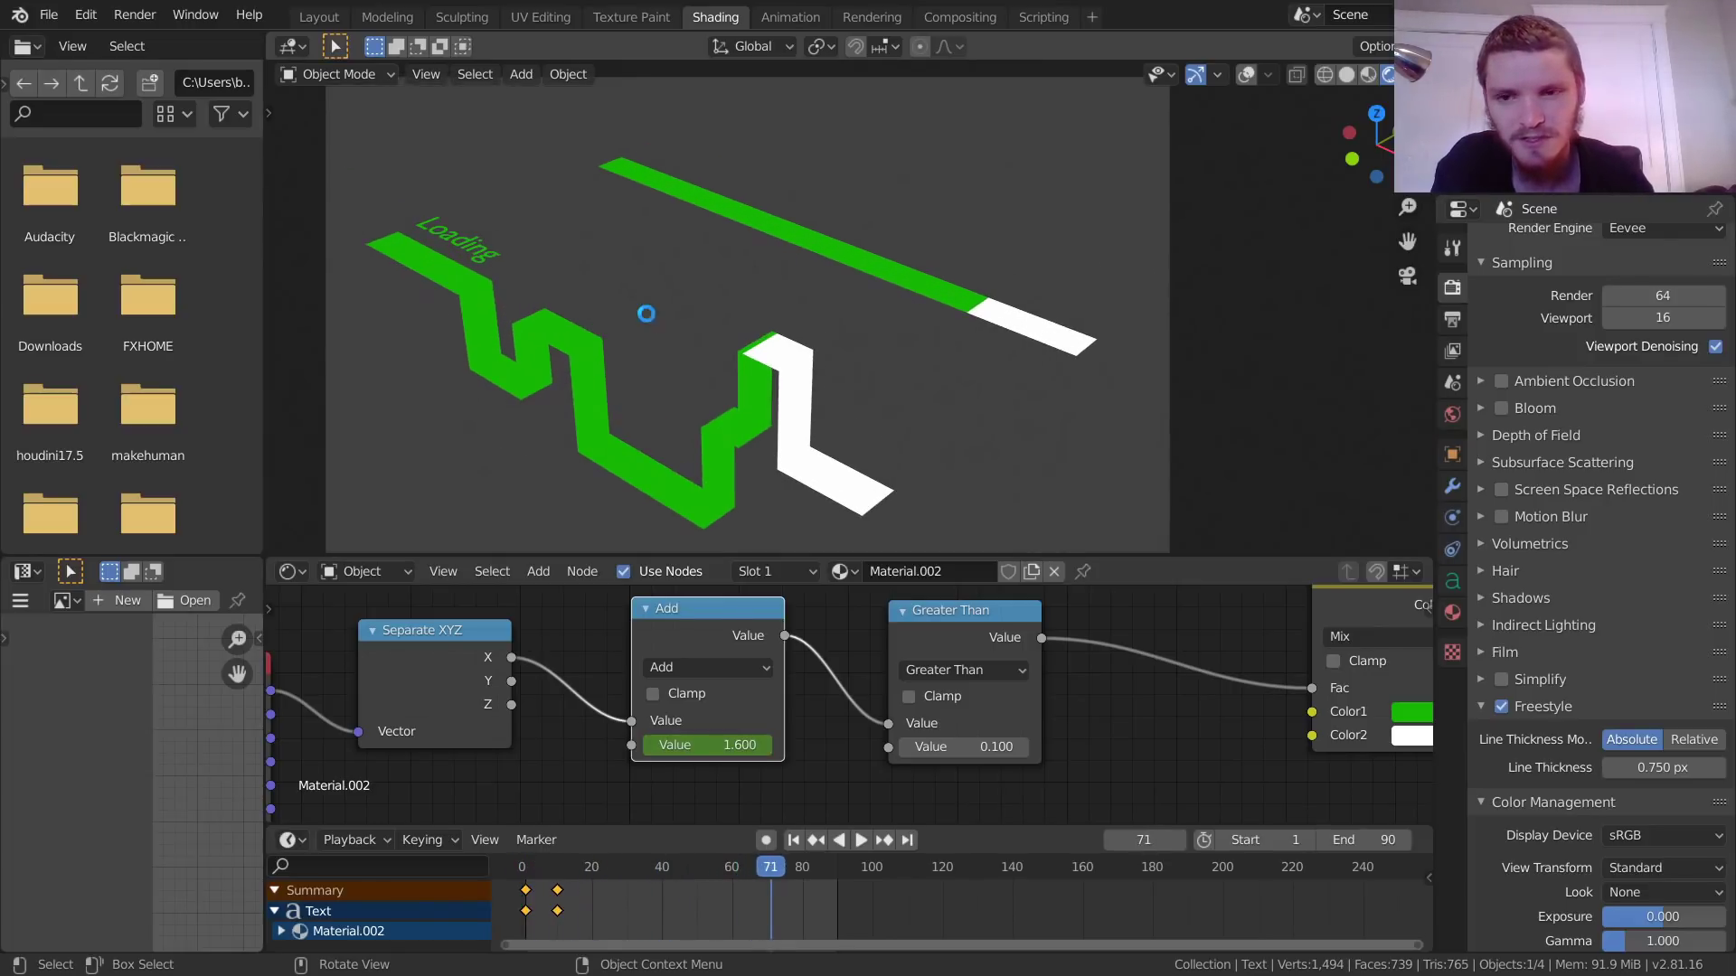
Step: Render frame 71 to examine the outlined bars and text, and close the render
key(F12)
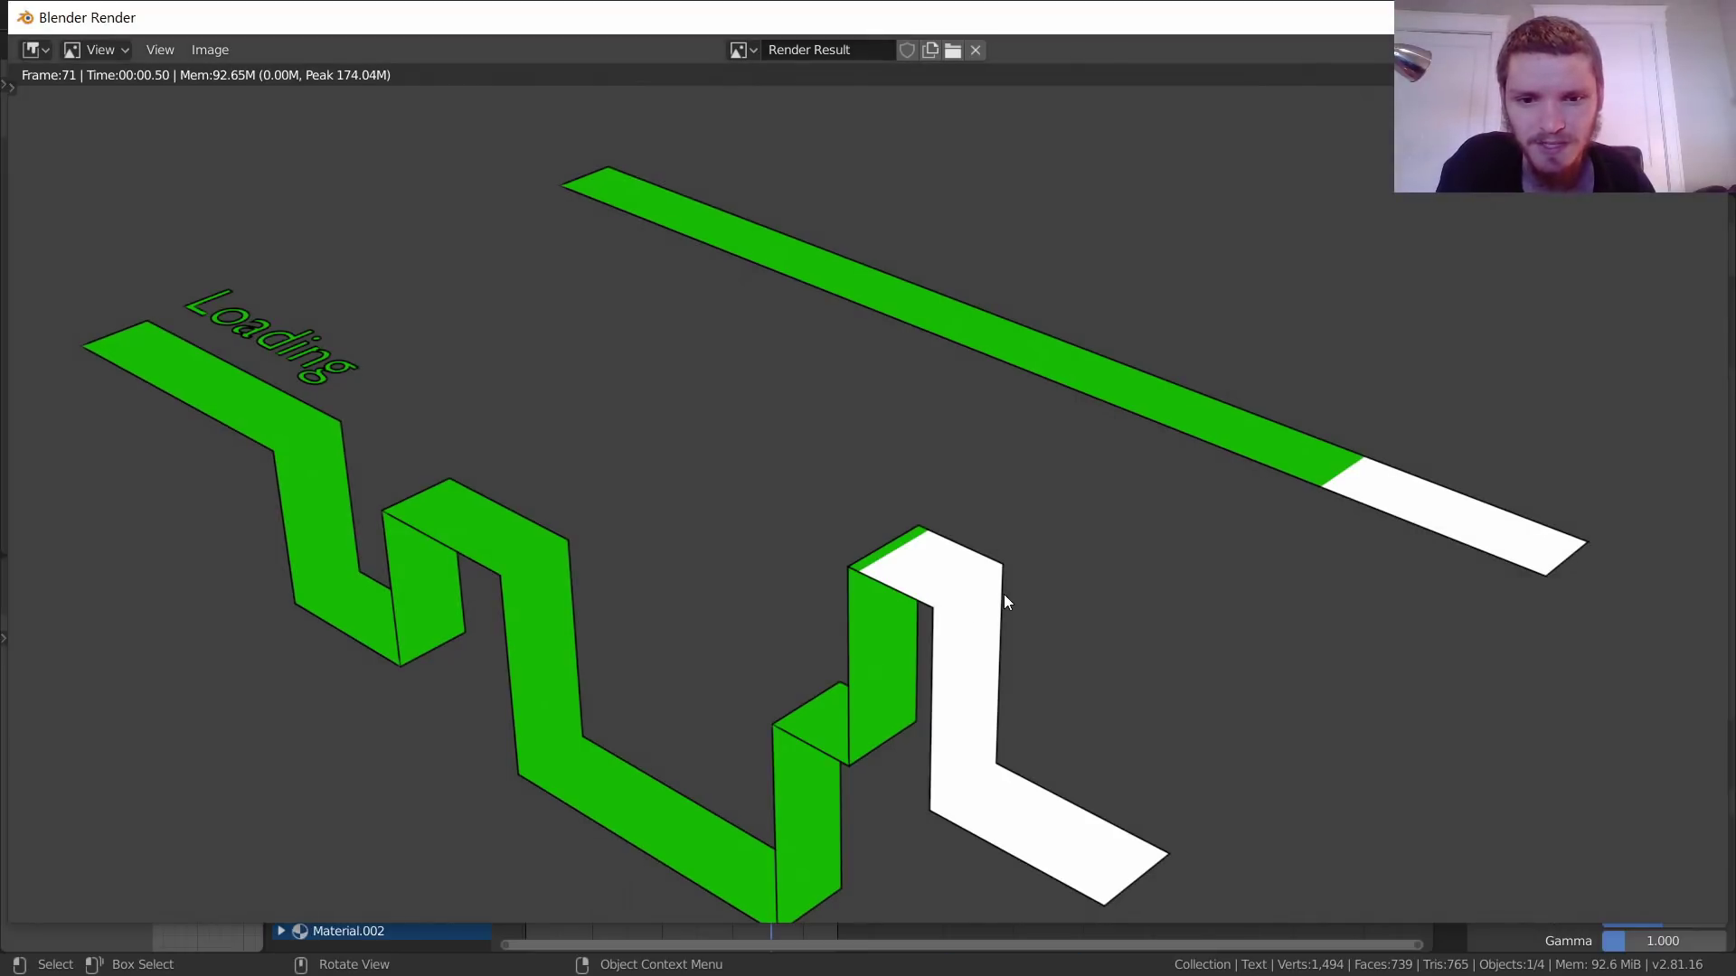
scroll(1003, 594, down, 1)
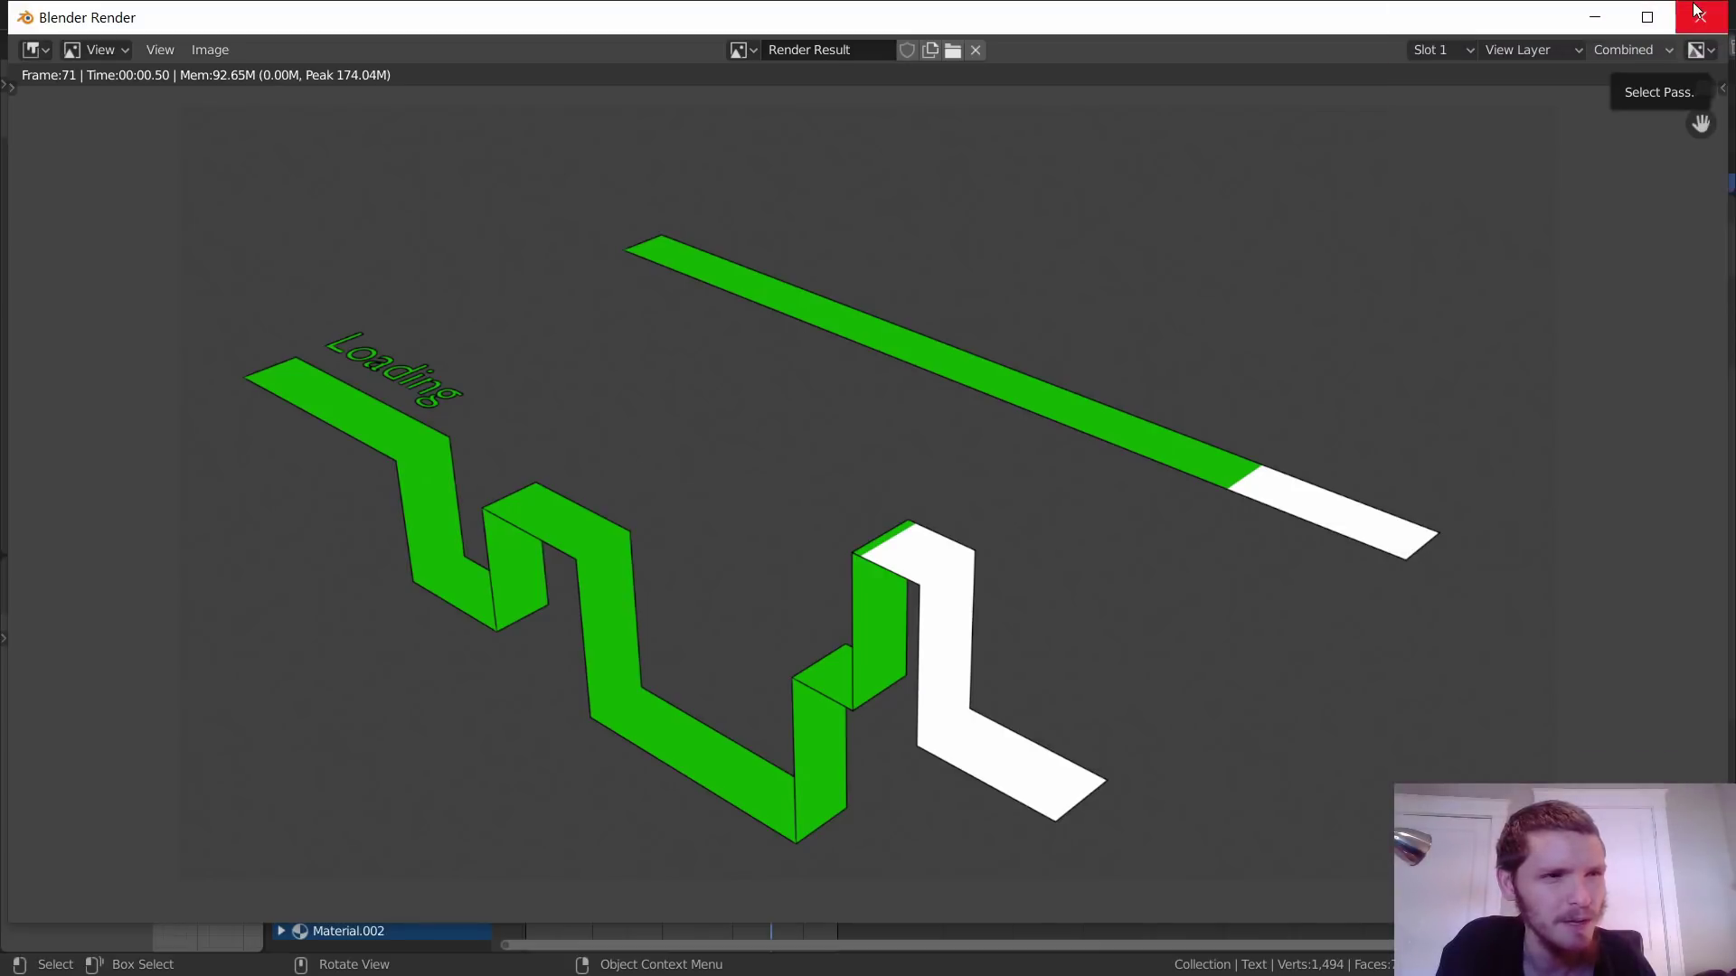
click(1696, 11)
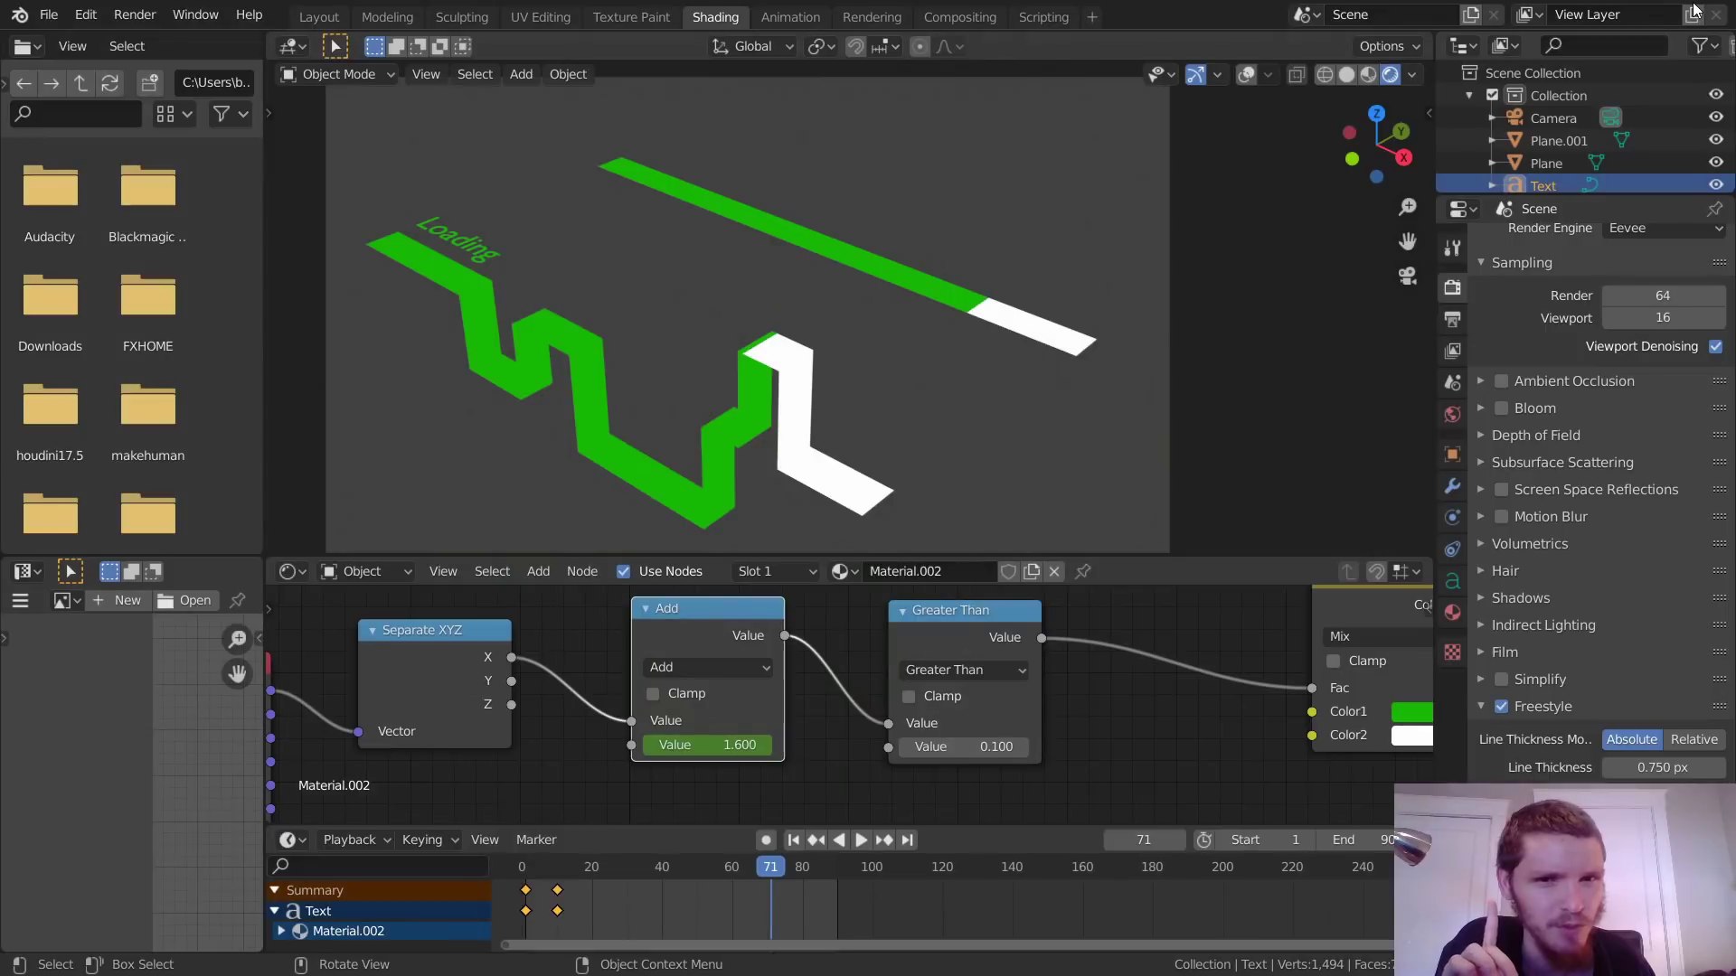
Step: Set the world background colour to pure white with a V value of 1
click(1456, 413)
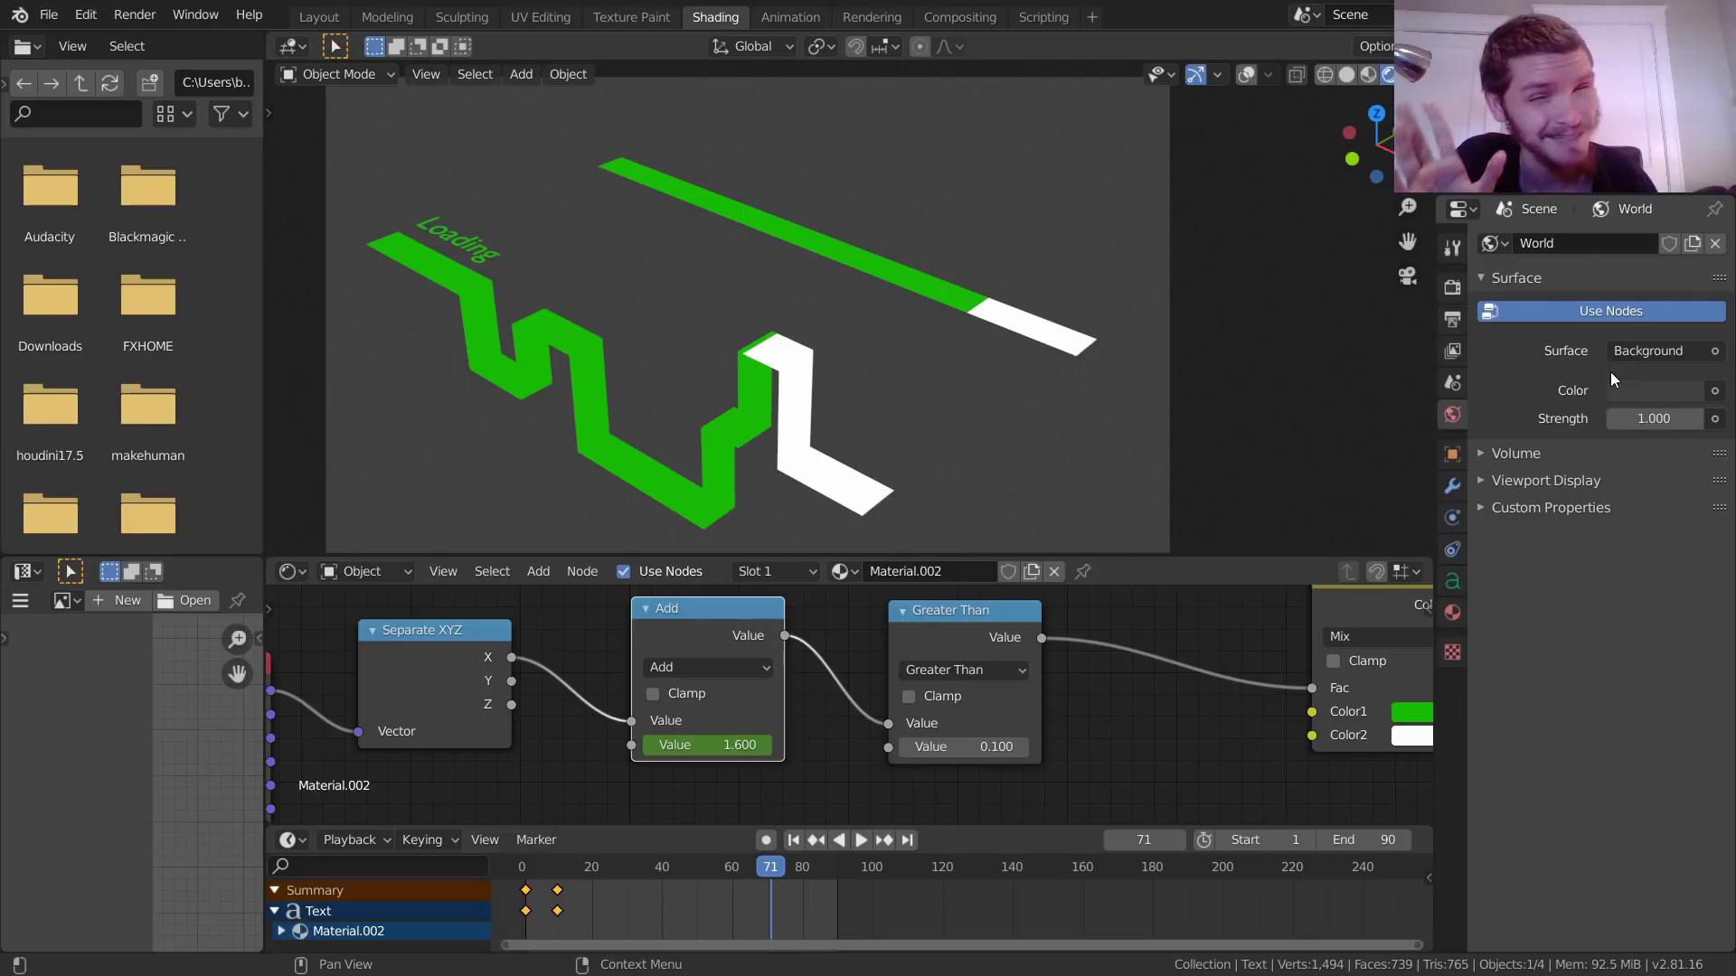
click(1684, 390)
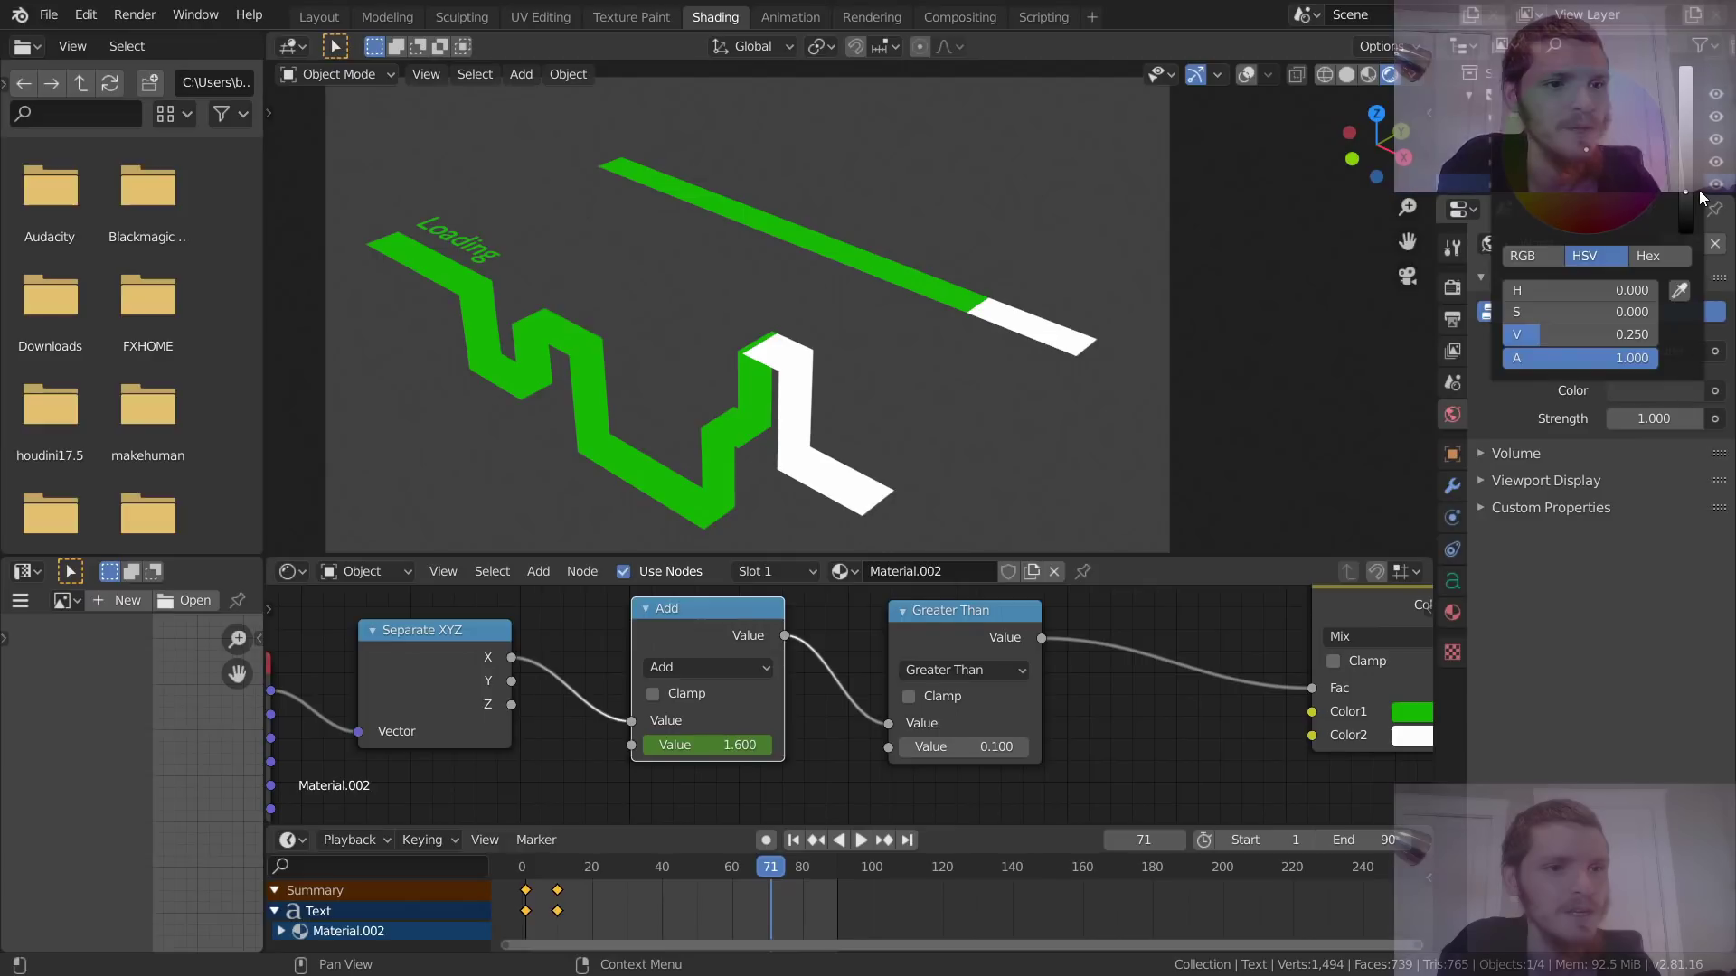
drag(1685, 179, 1685, 69)
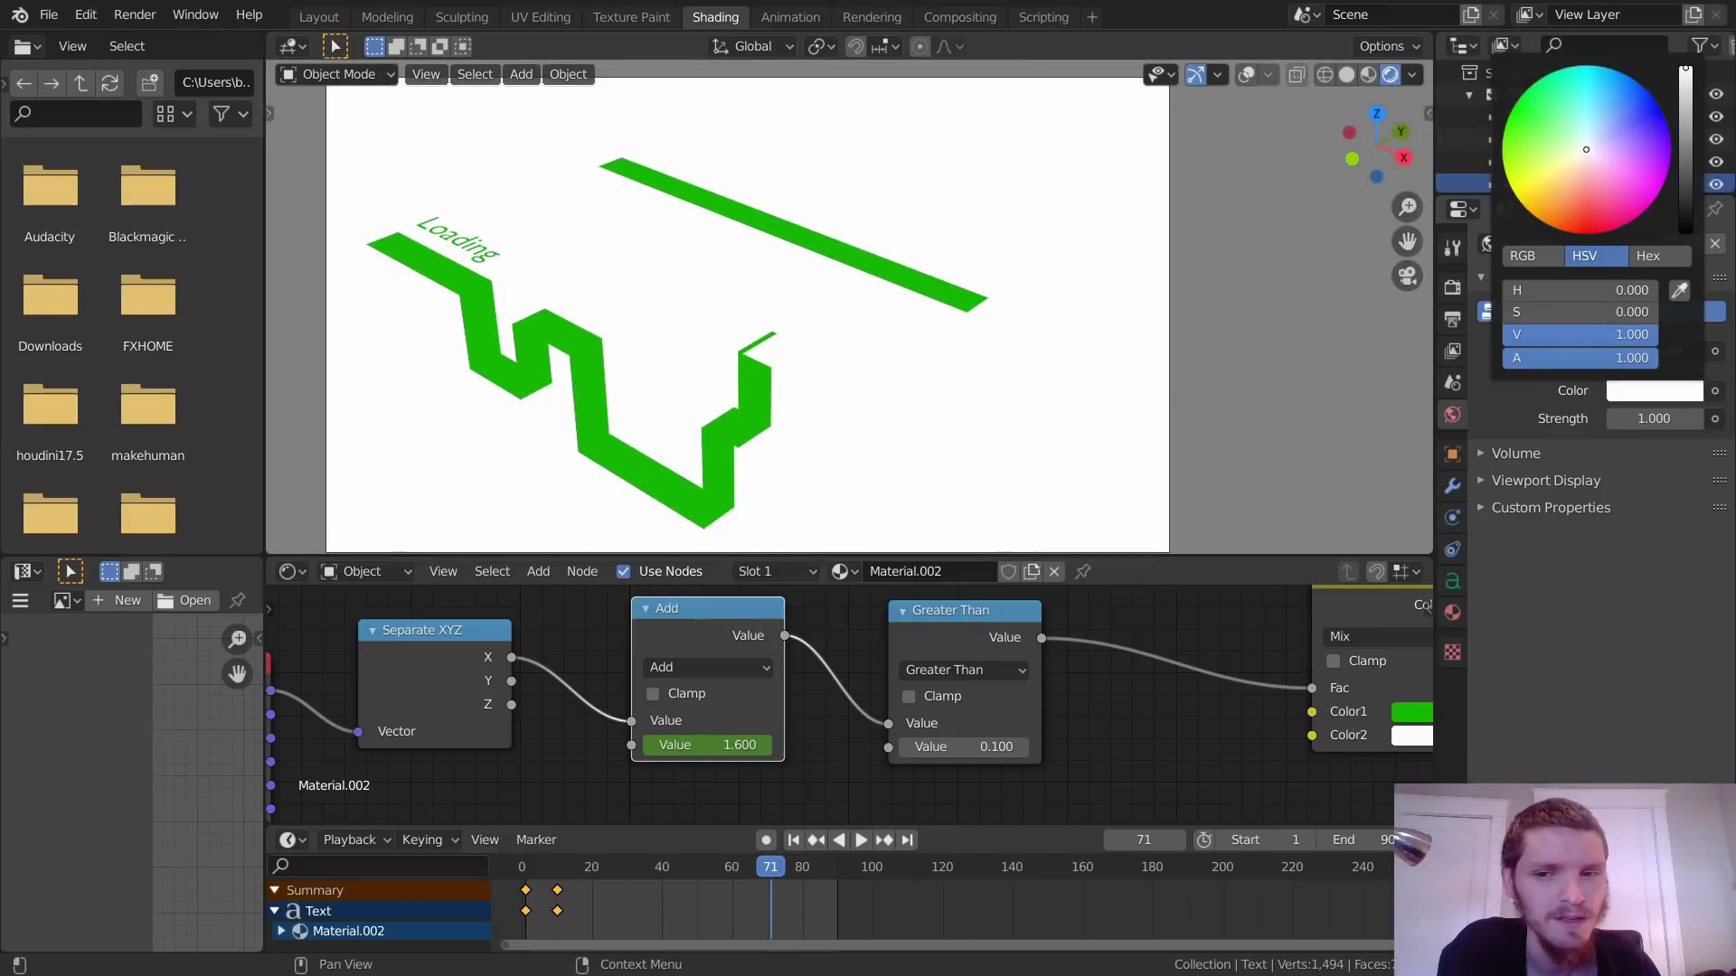
Step: Render frames 71, 1 and 9 to examine the bars and Loading text against the white background
key(F12)
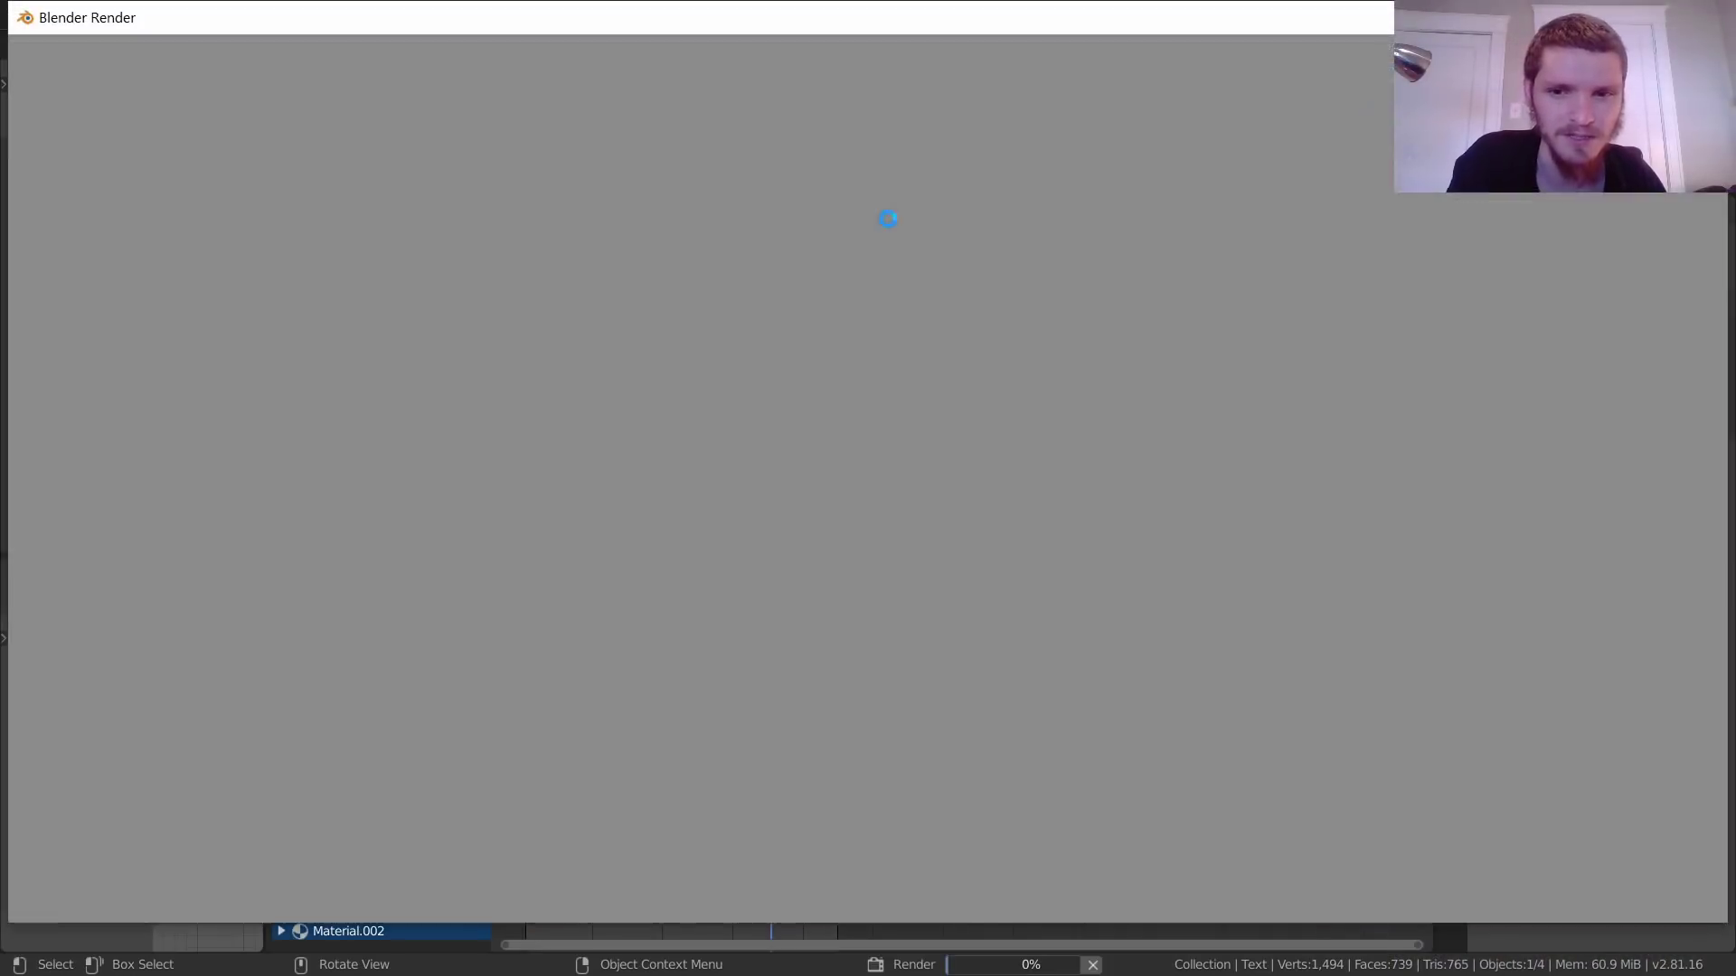
scroll(1324, 369, down, 1)
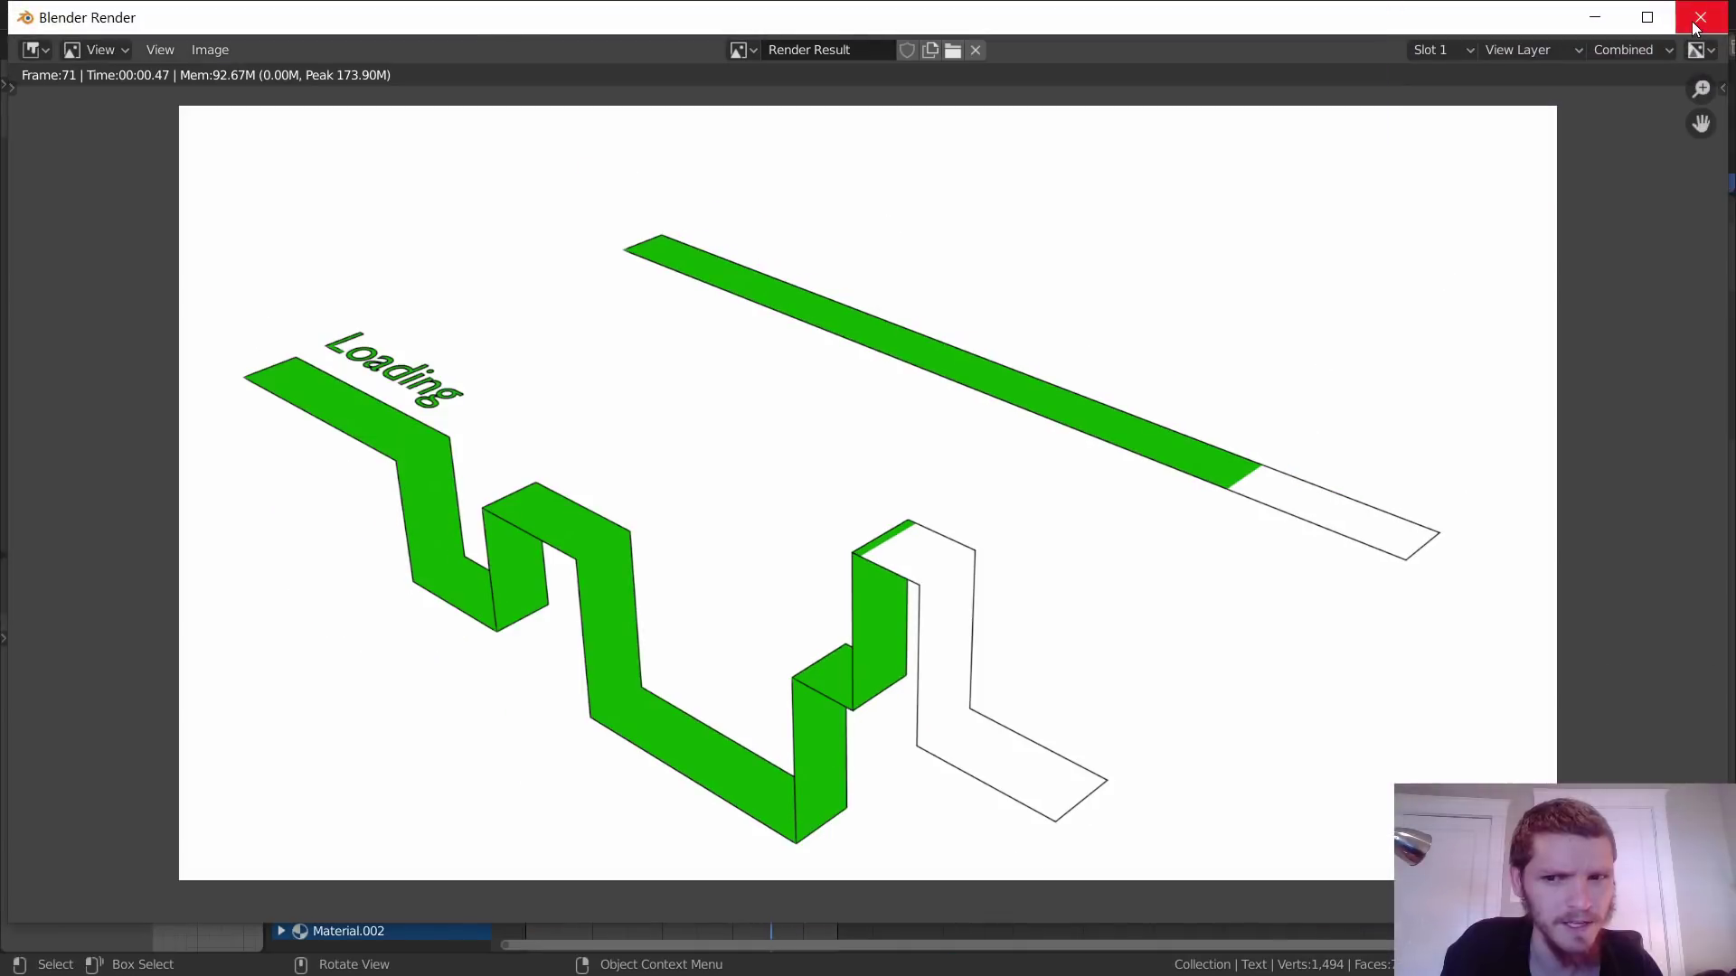
click(1699, 18)
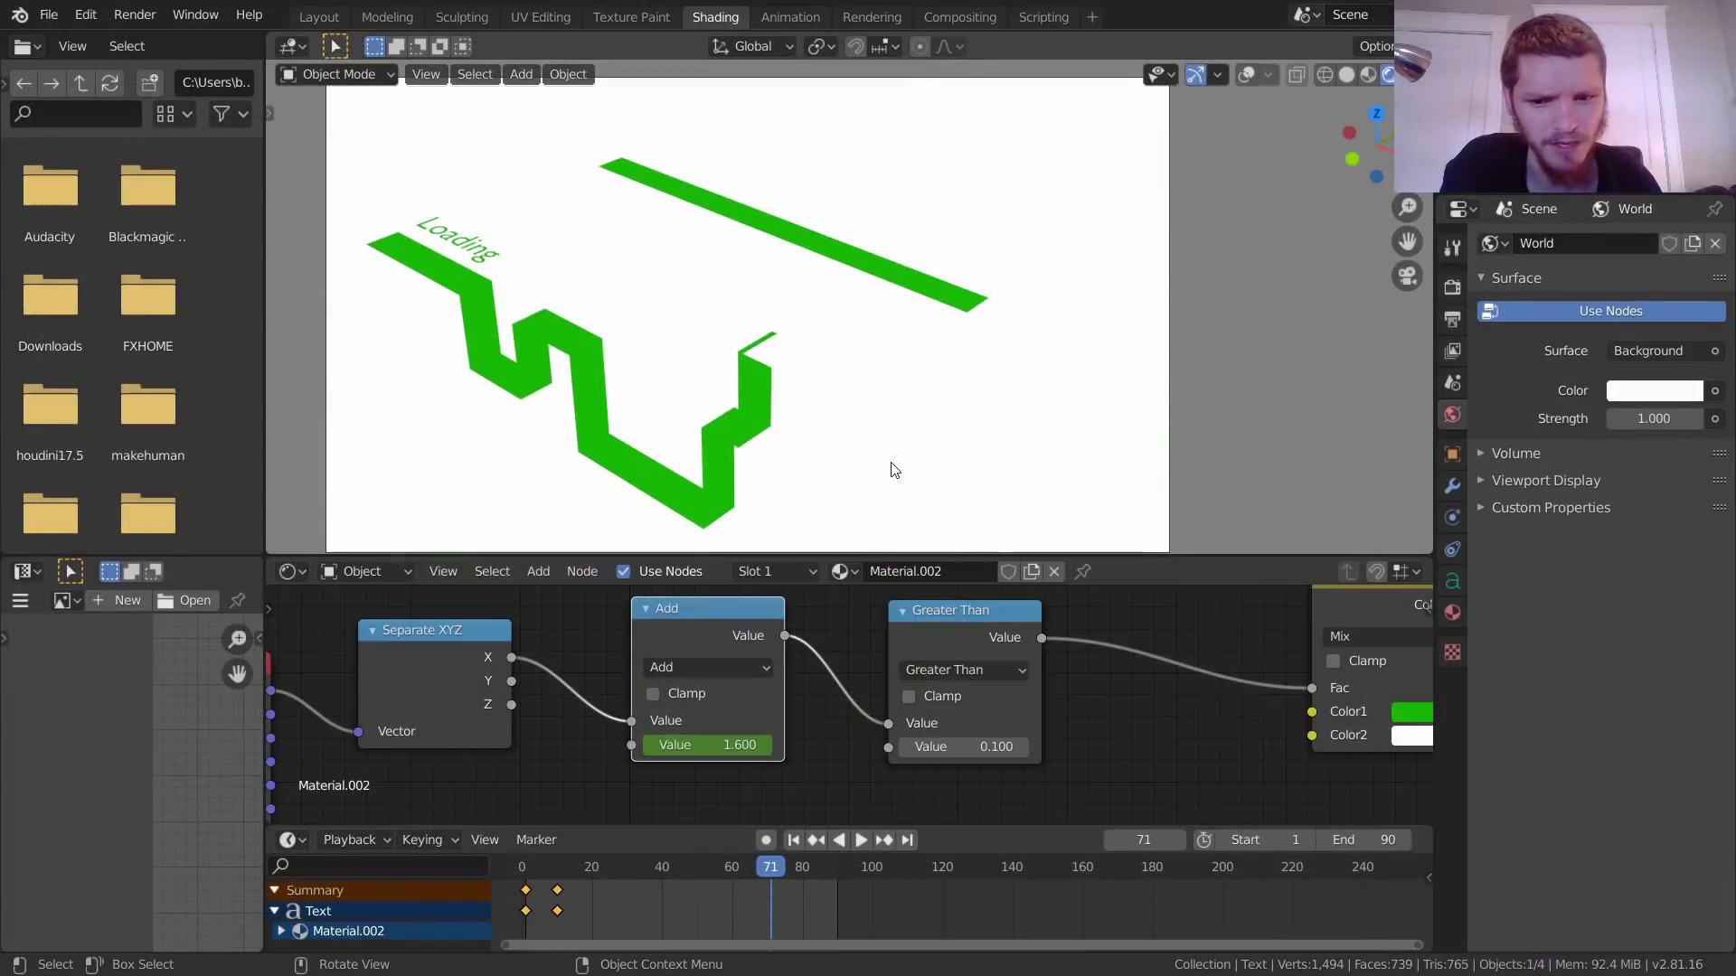
key(F12)
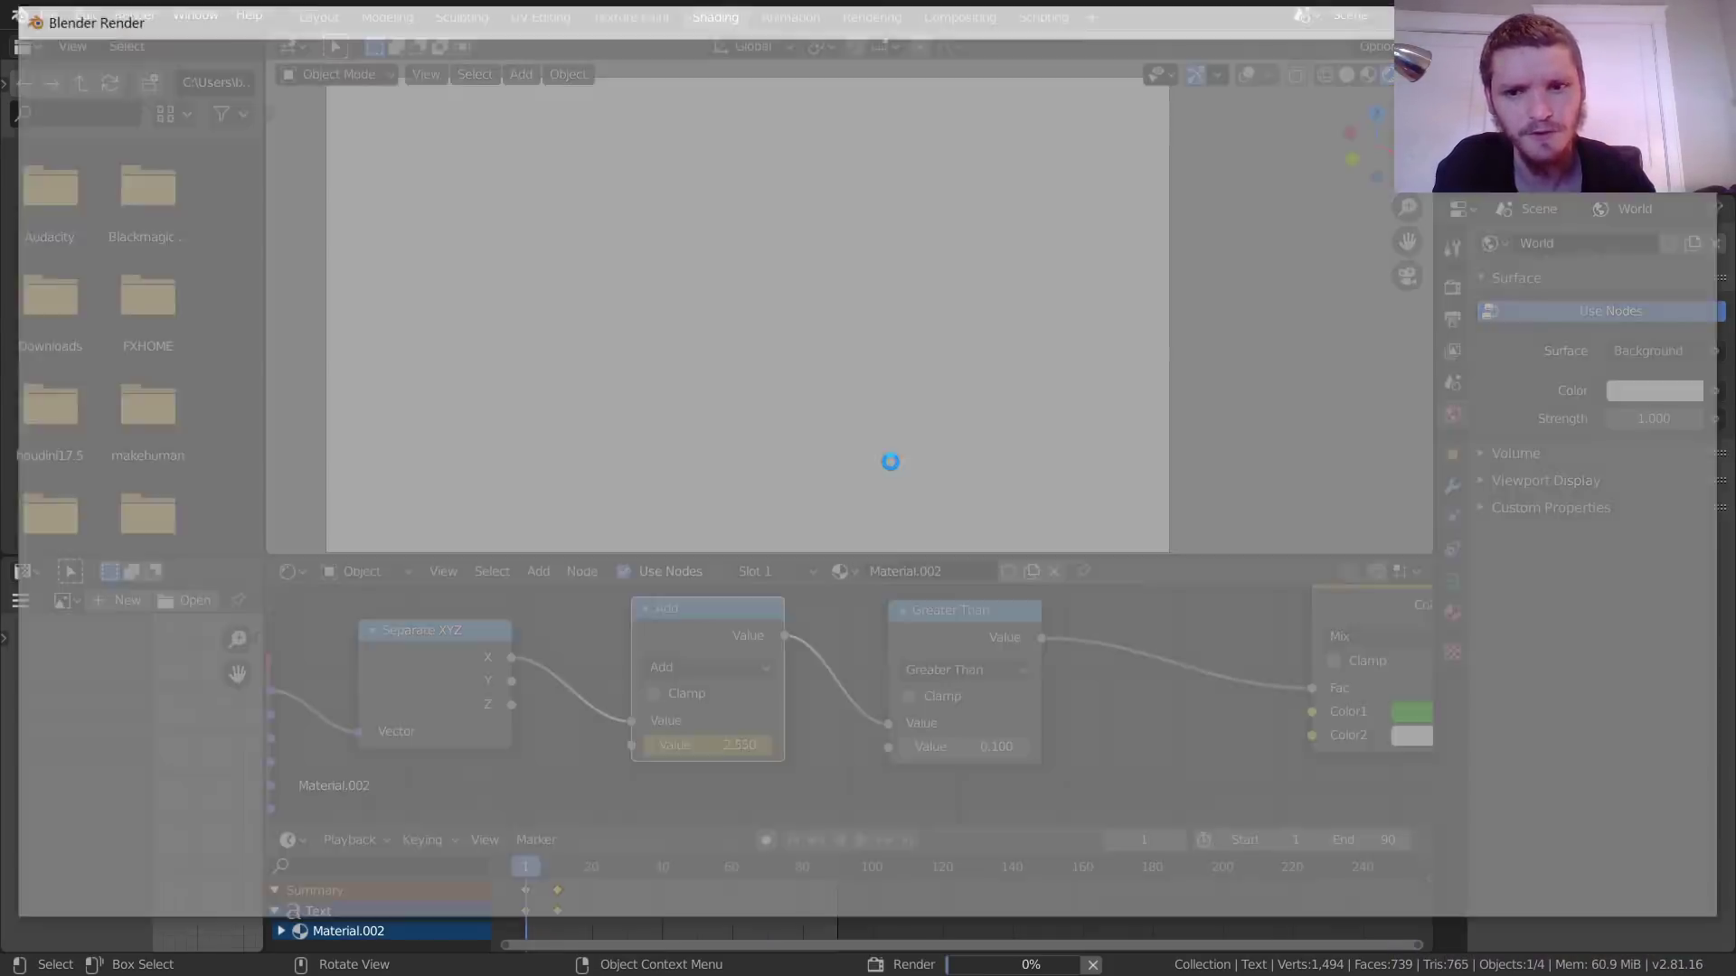
scroll(739, 469, down, 1)
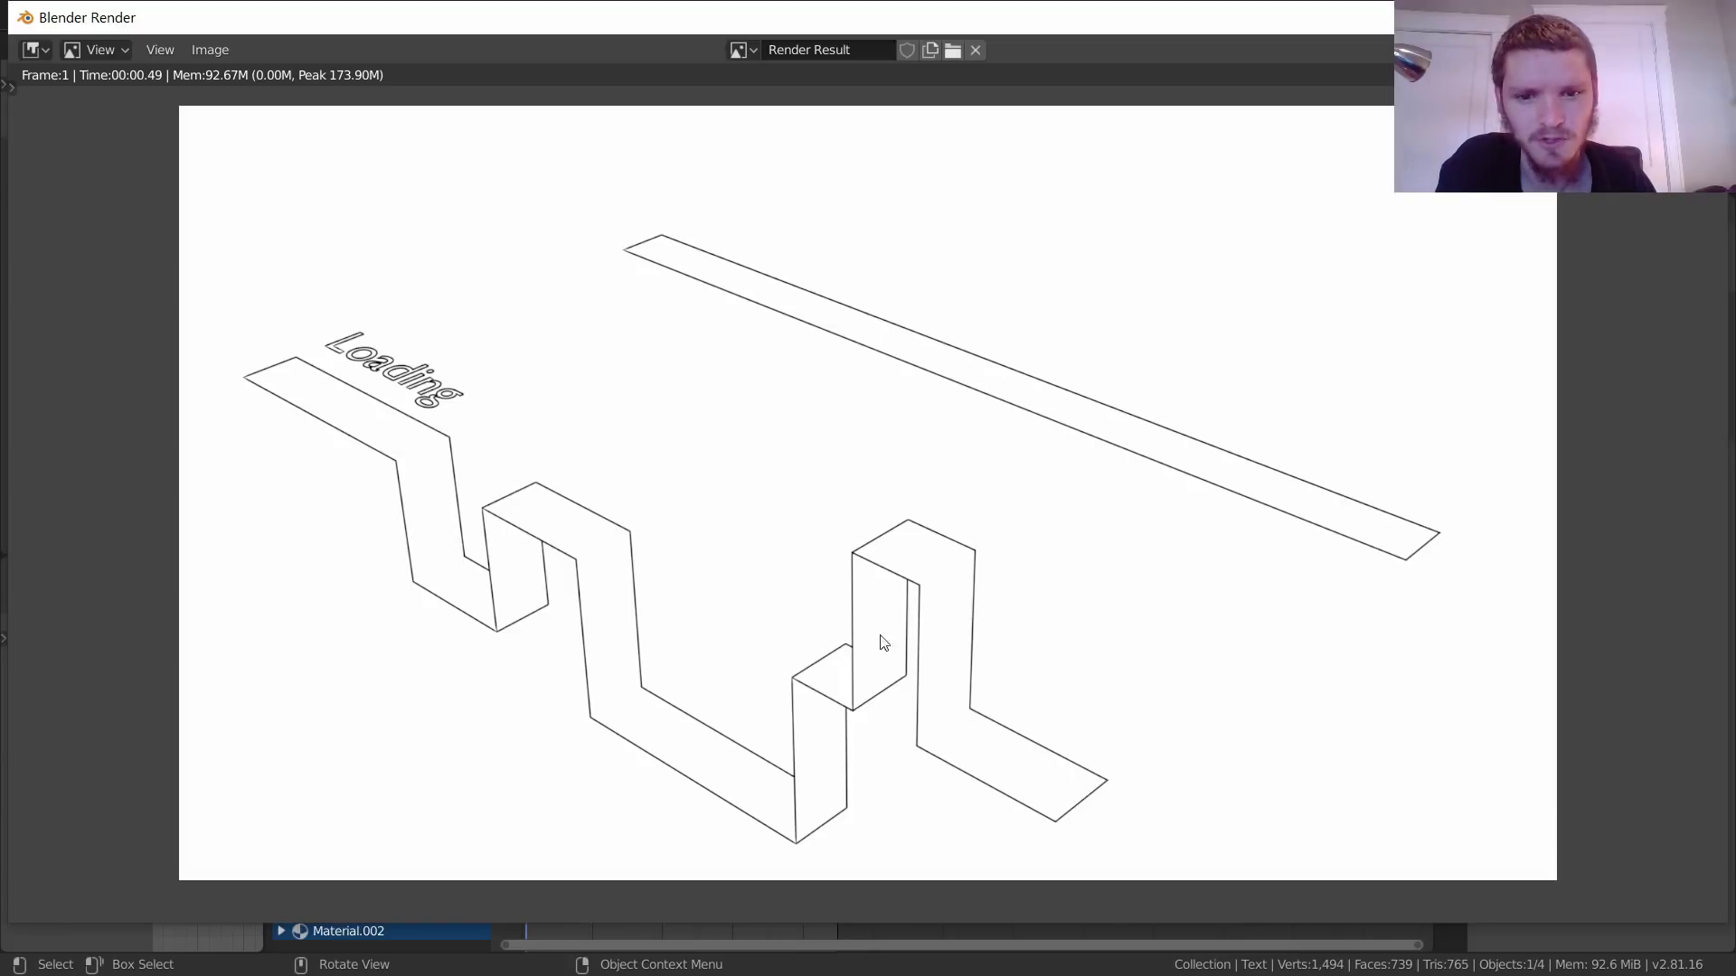
click(1684, 26)
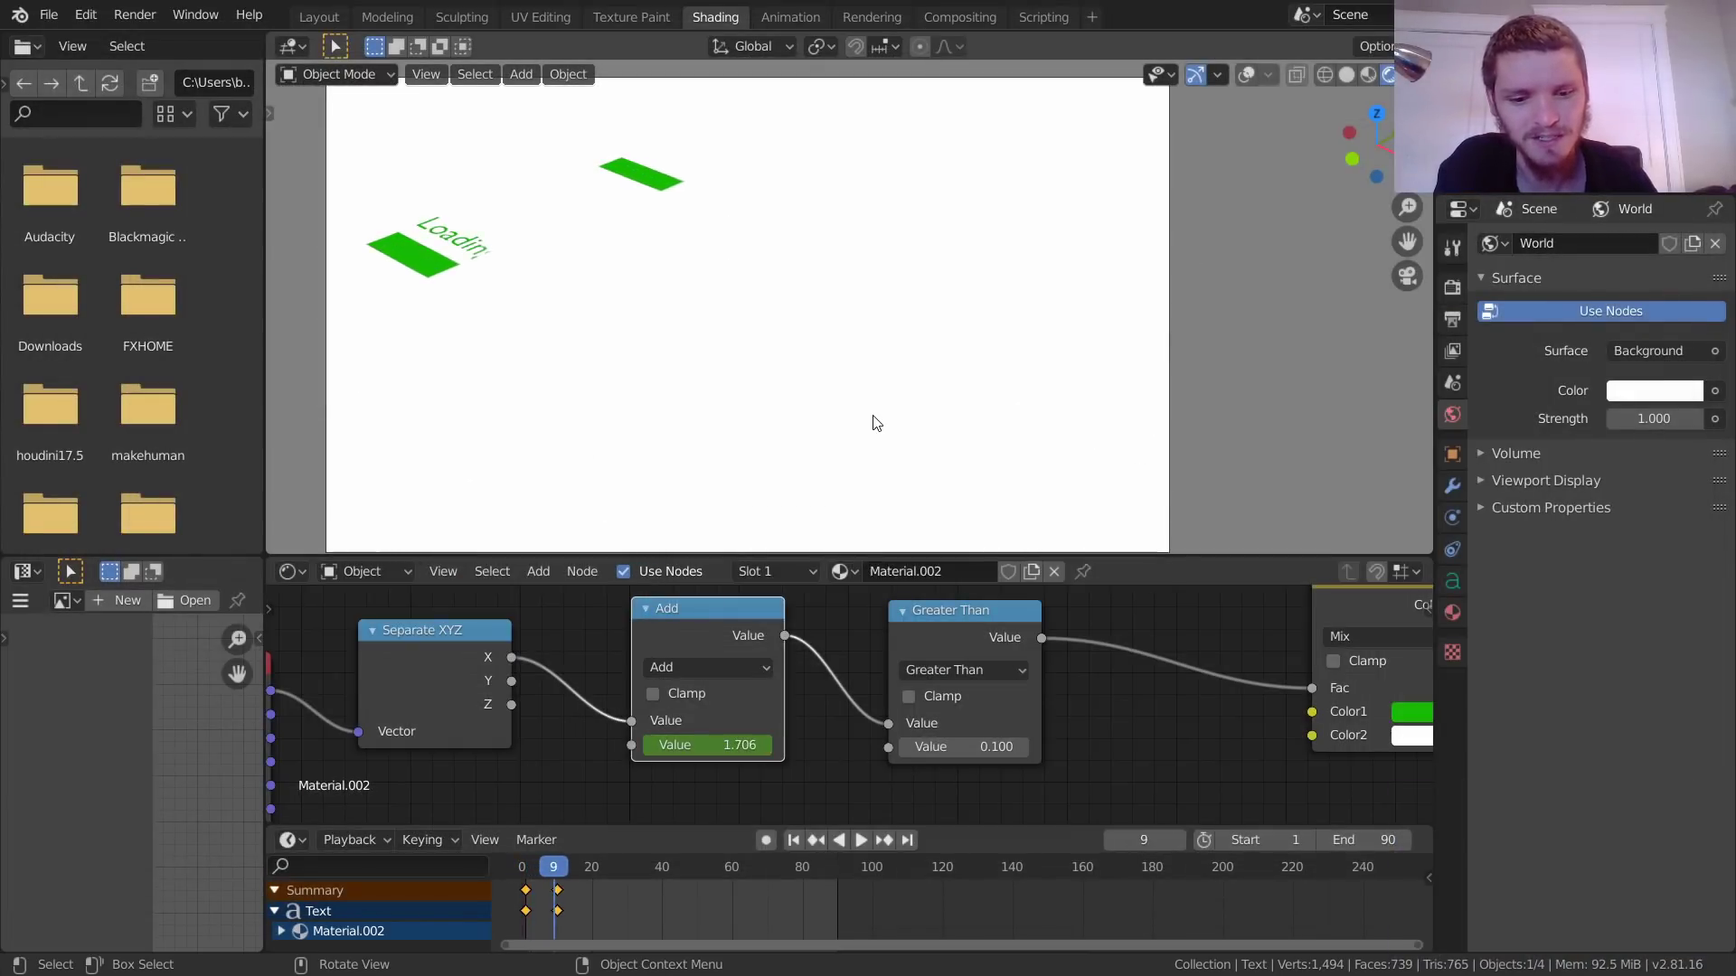
key(F12)
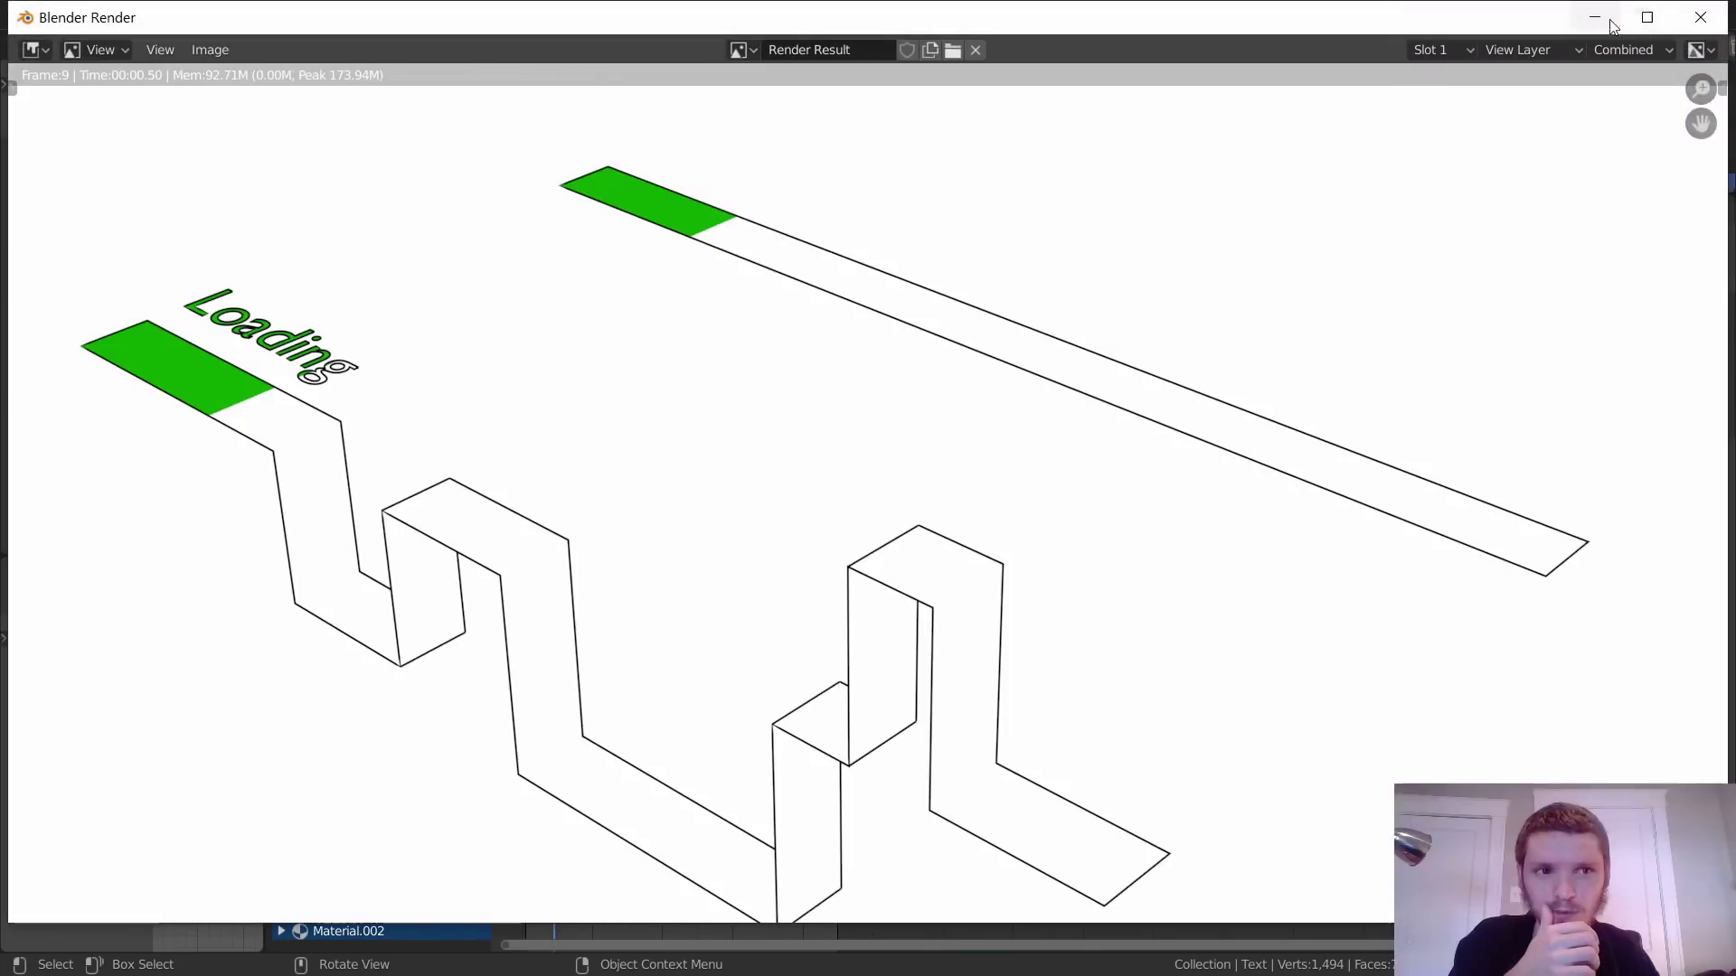
click(1593, 18)
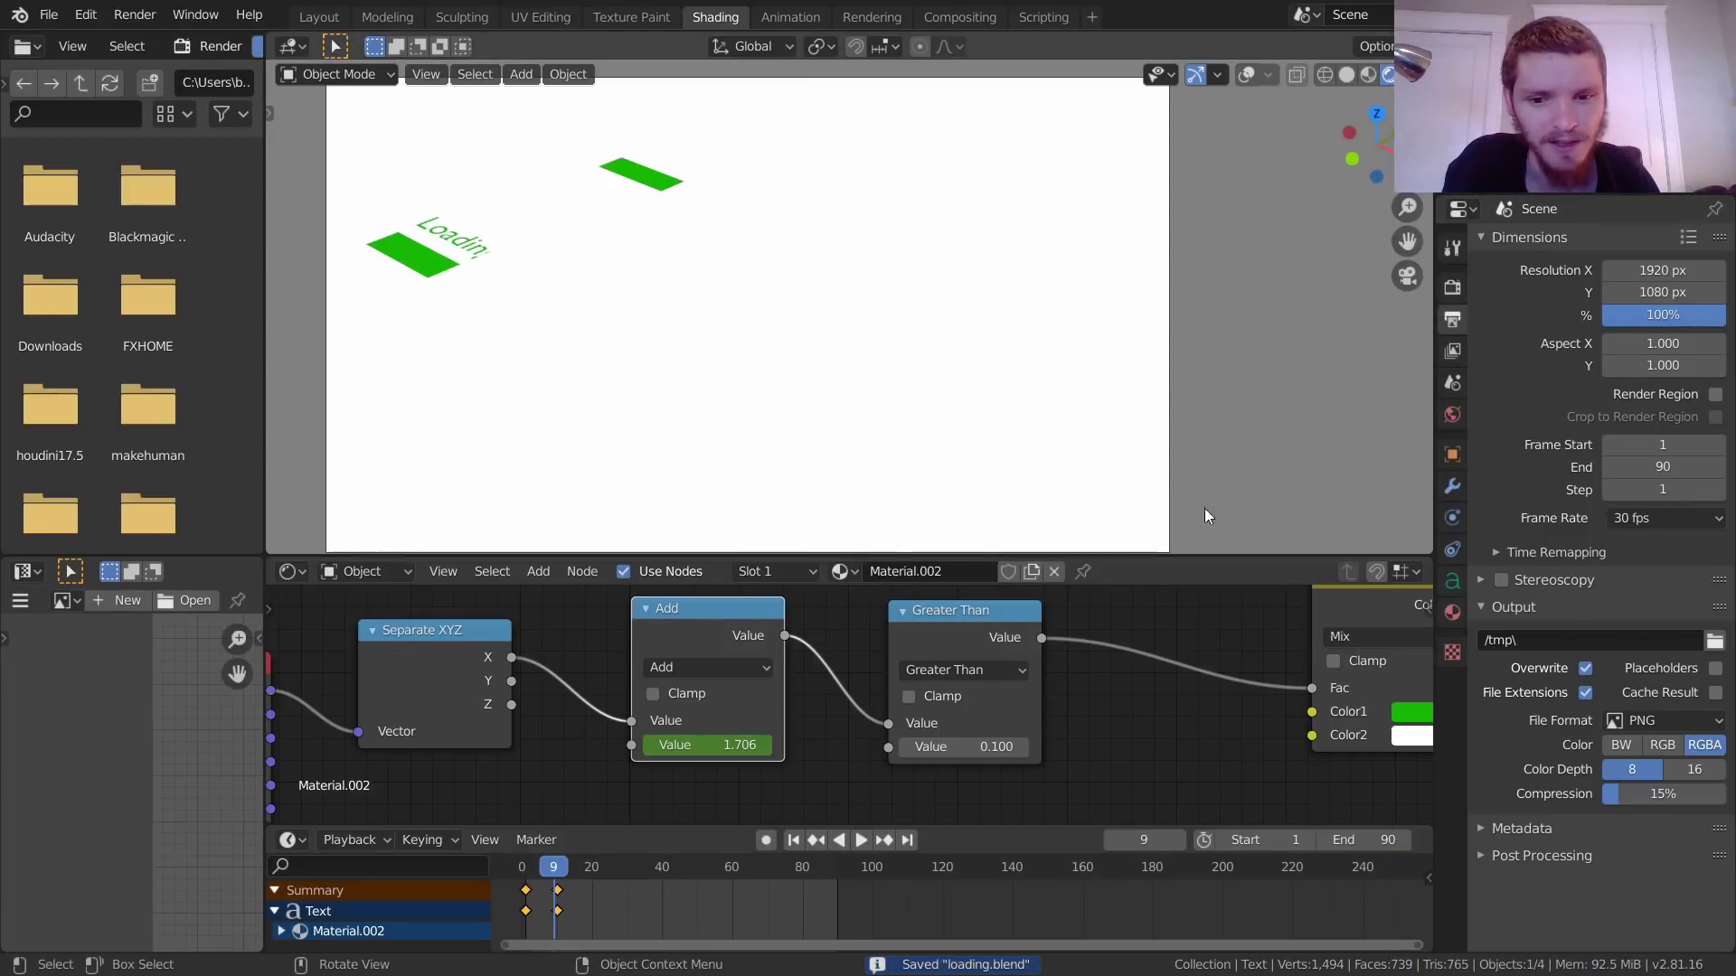
Step: Set the output file format to FFmpeg video
click(1649, 721)
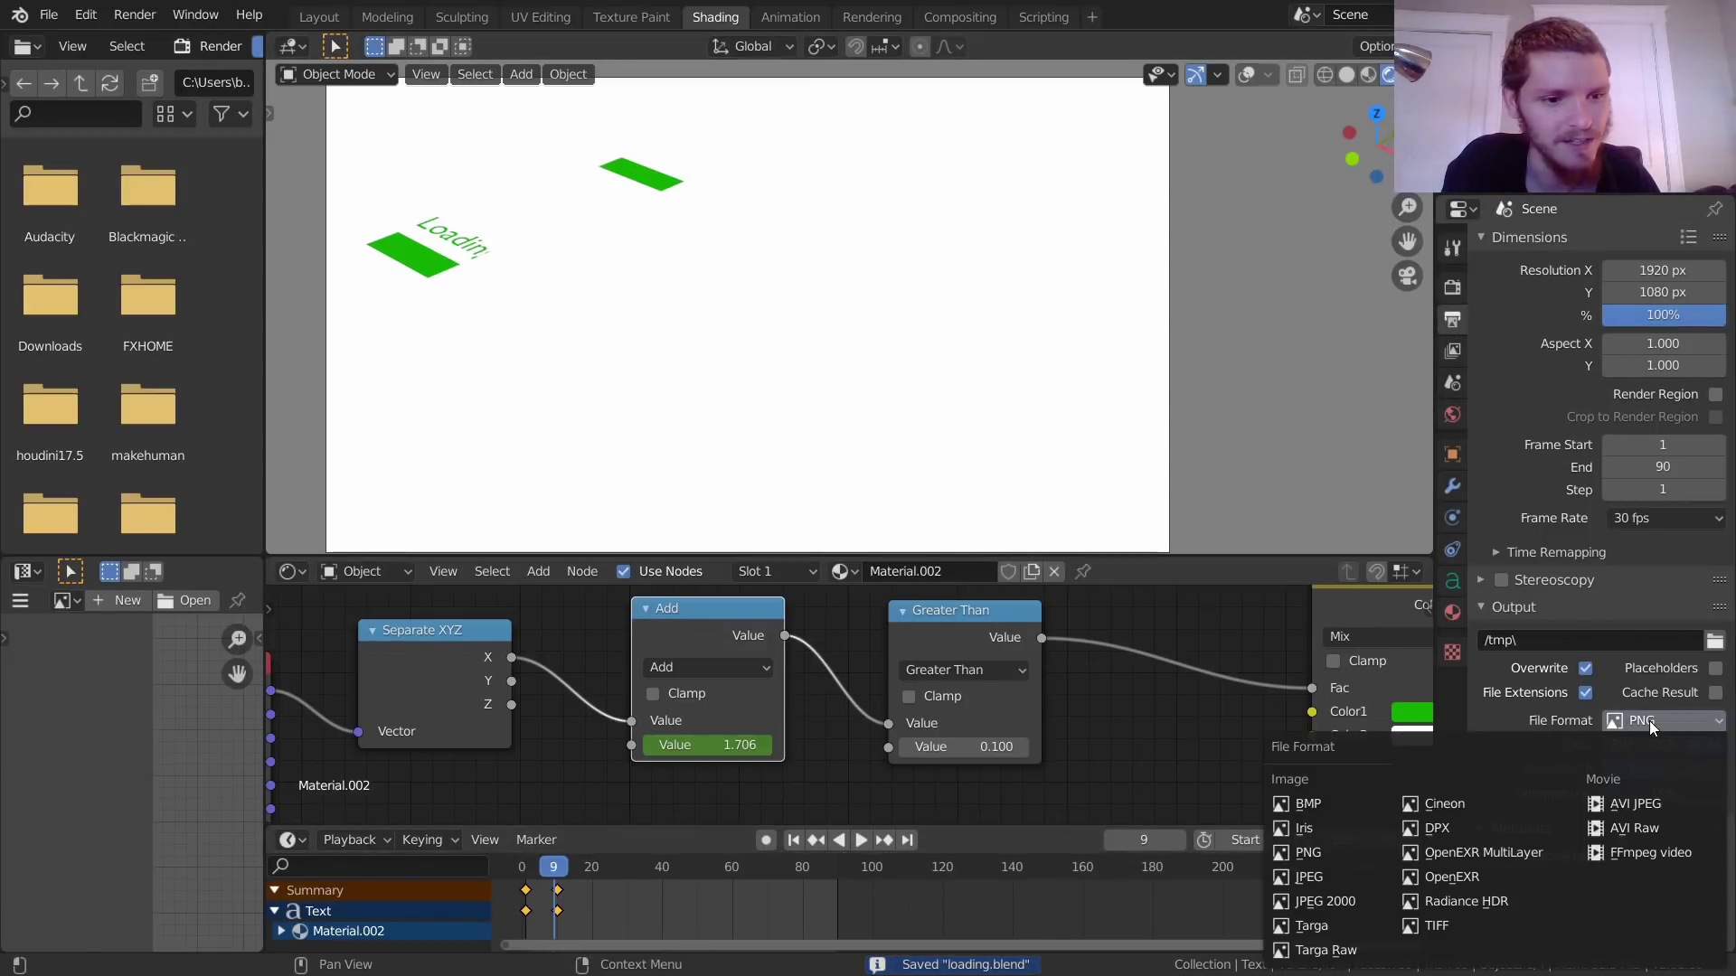
click(1646, 850)
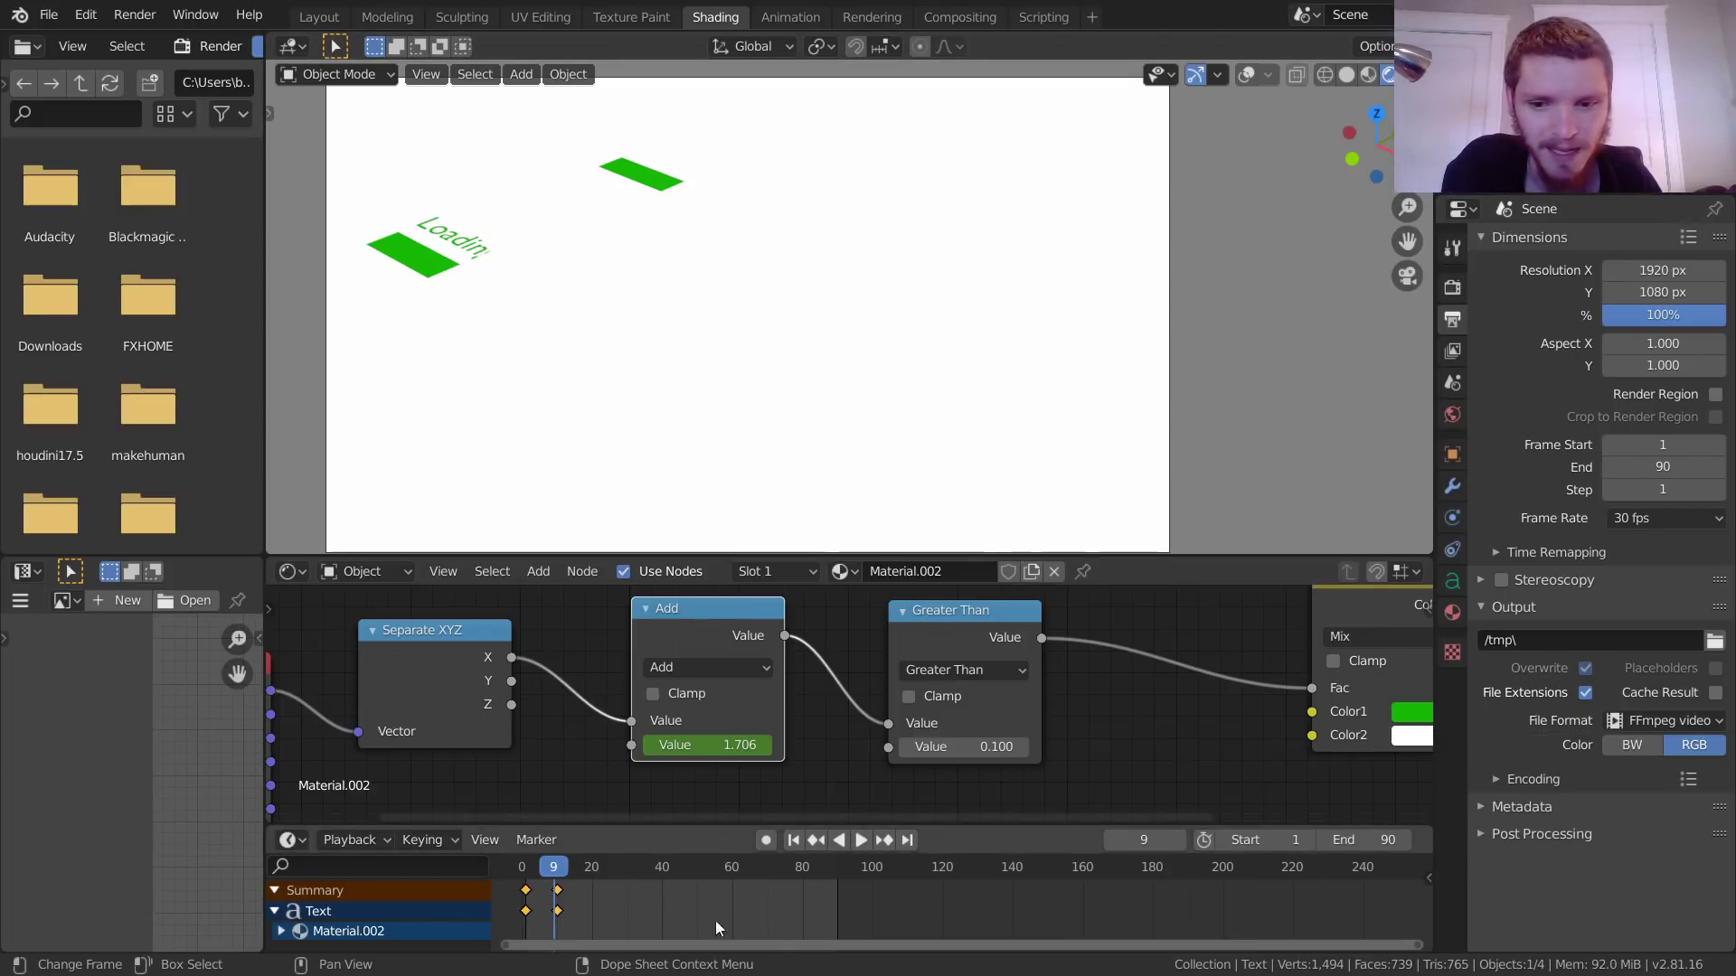
Step: Go to frame 90, show the viewport overlays and select the camera by its frame
key(shift+Right)
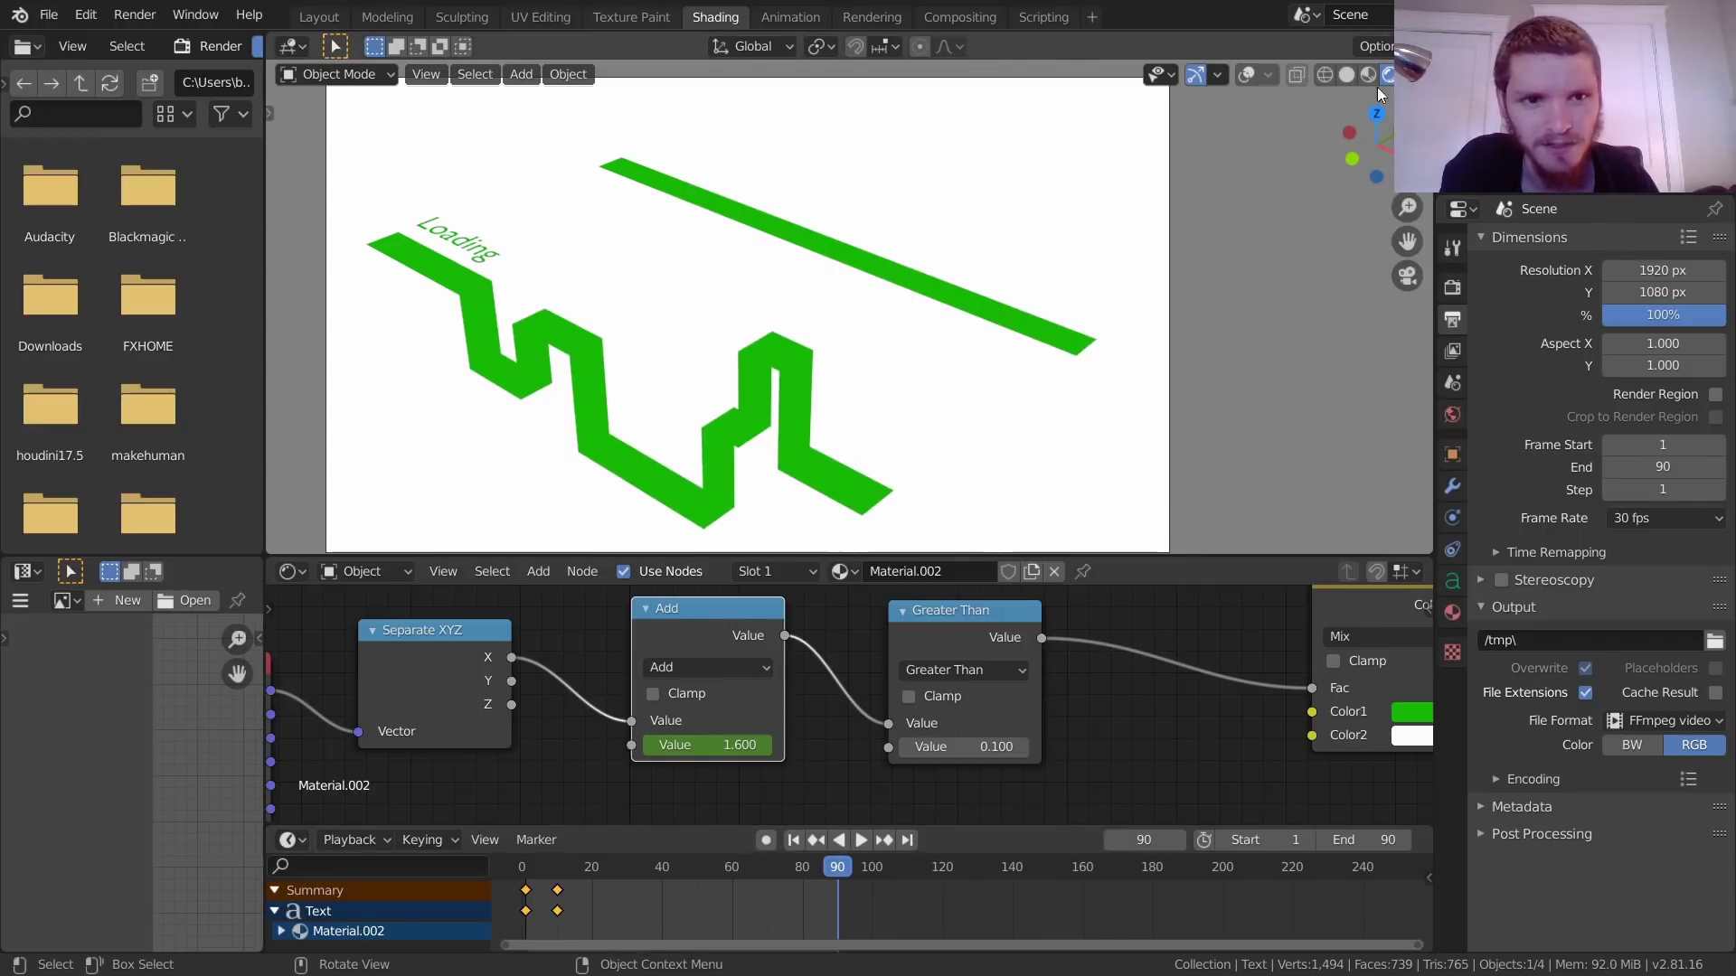
click(1245, 74)
key(a)
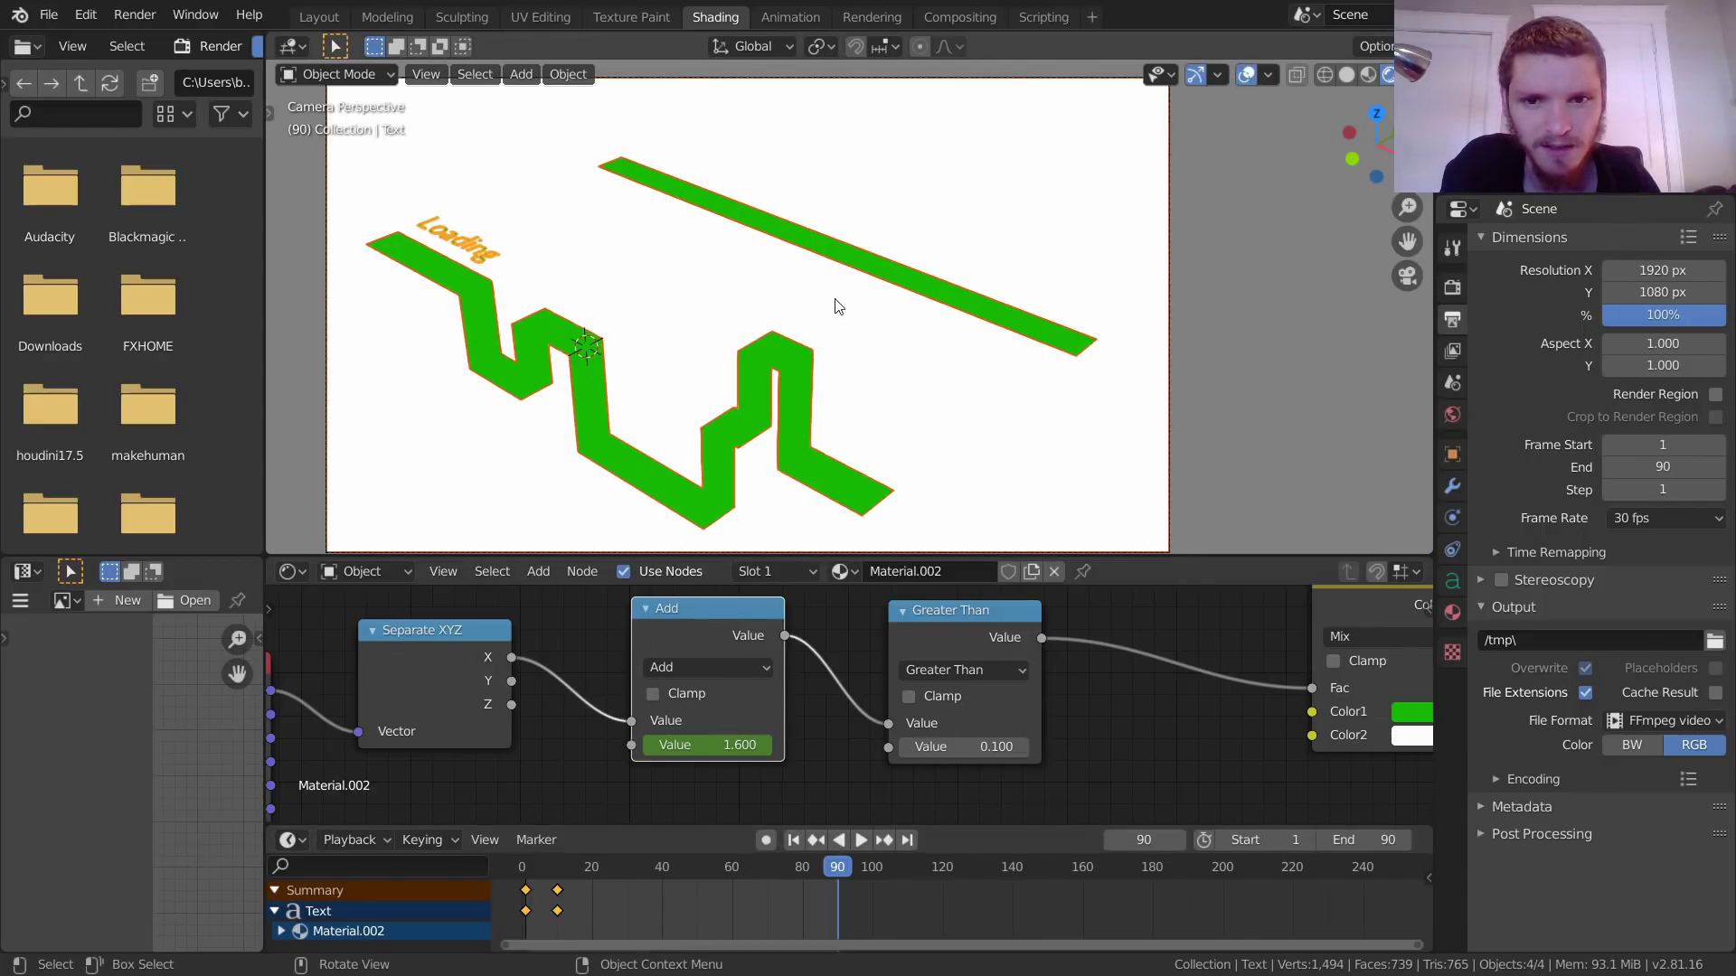
scroll(839, 306, down, 1)
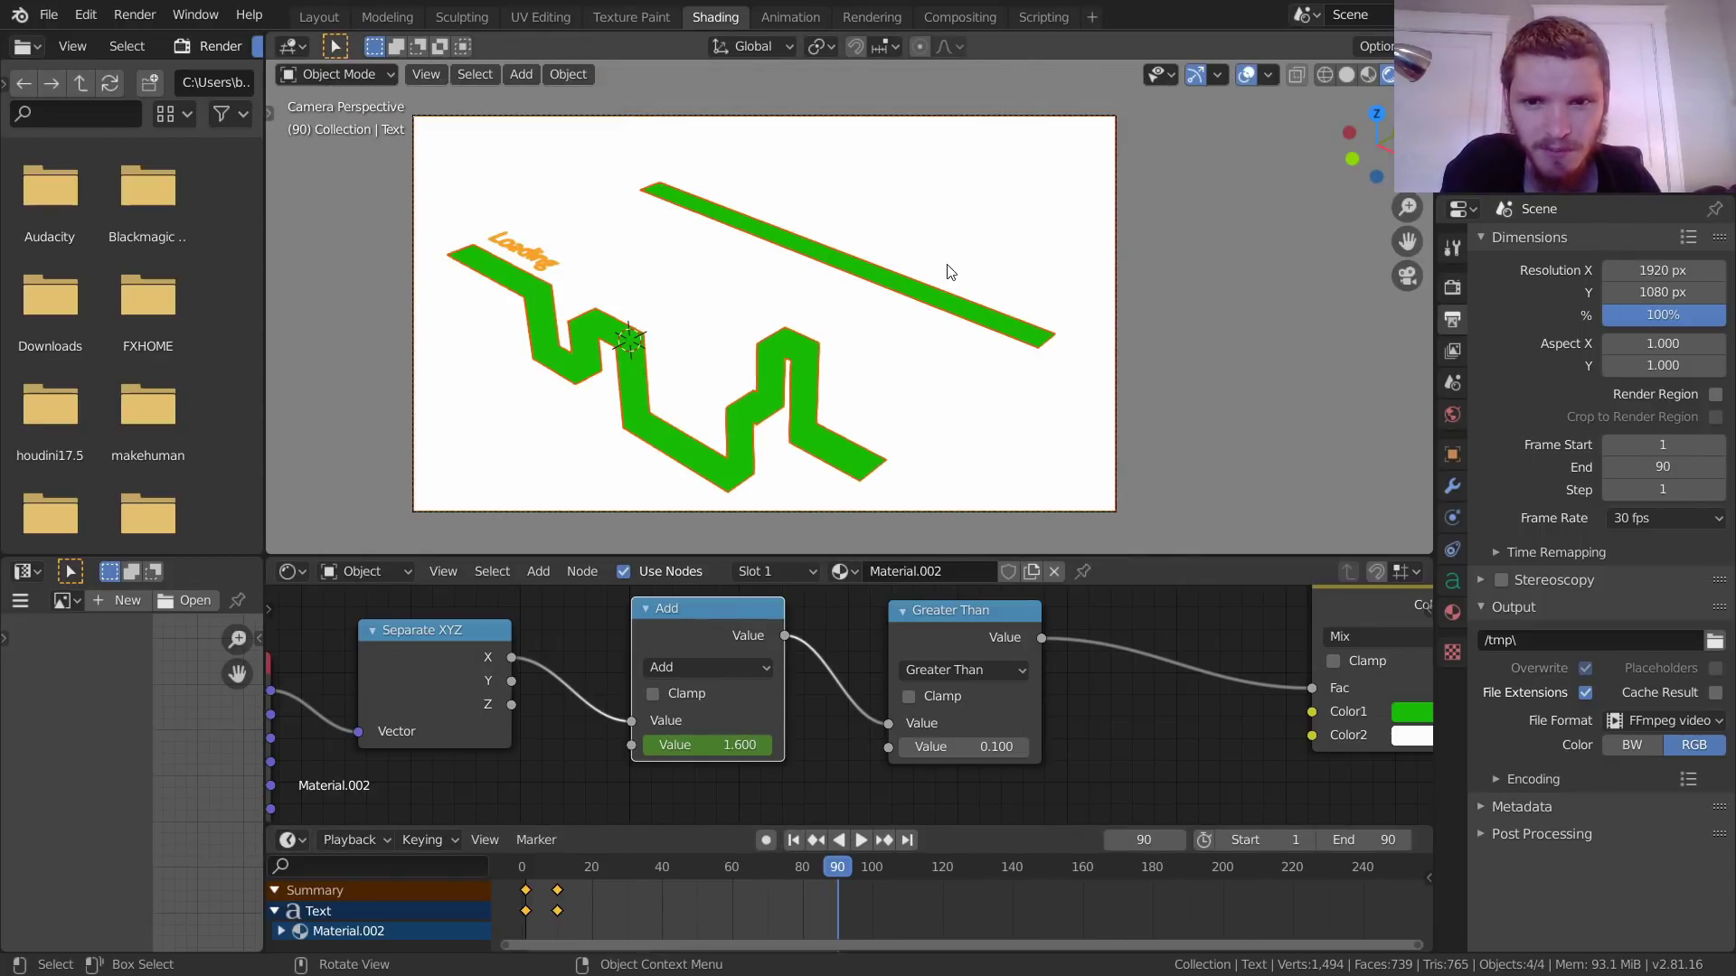
click(1119, 294)
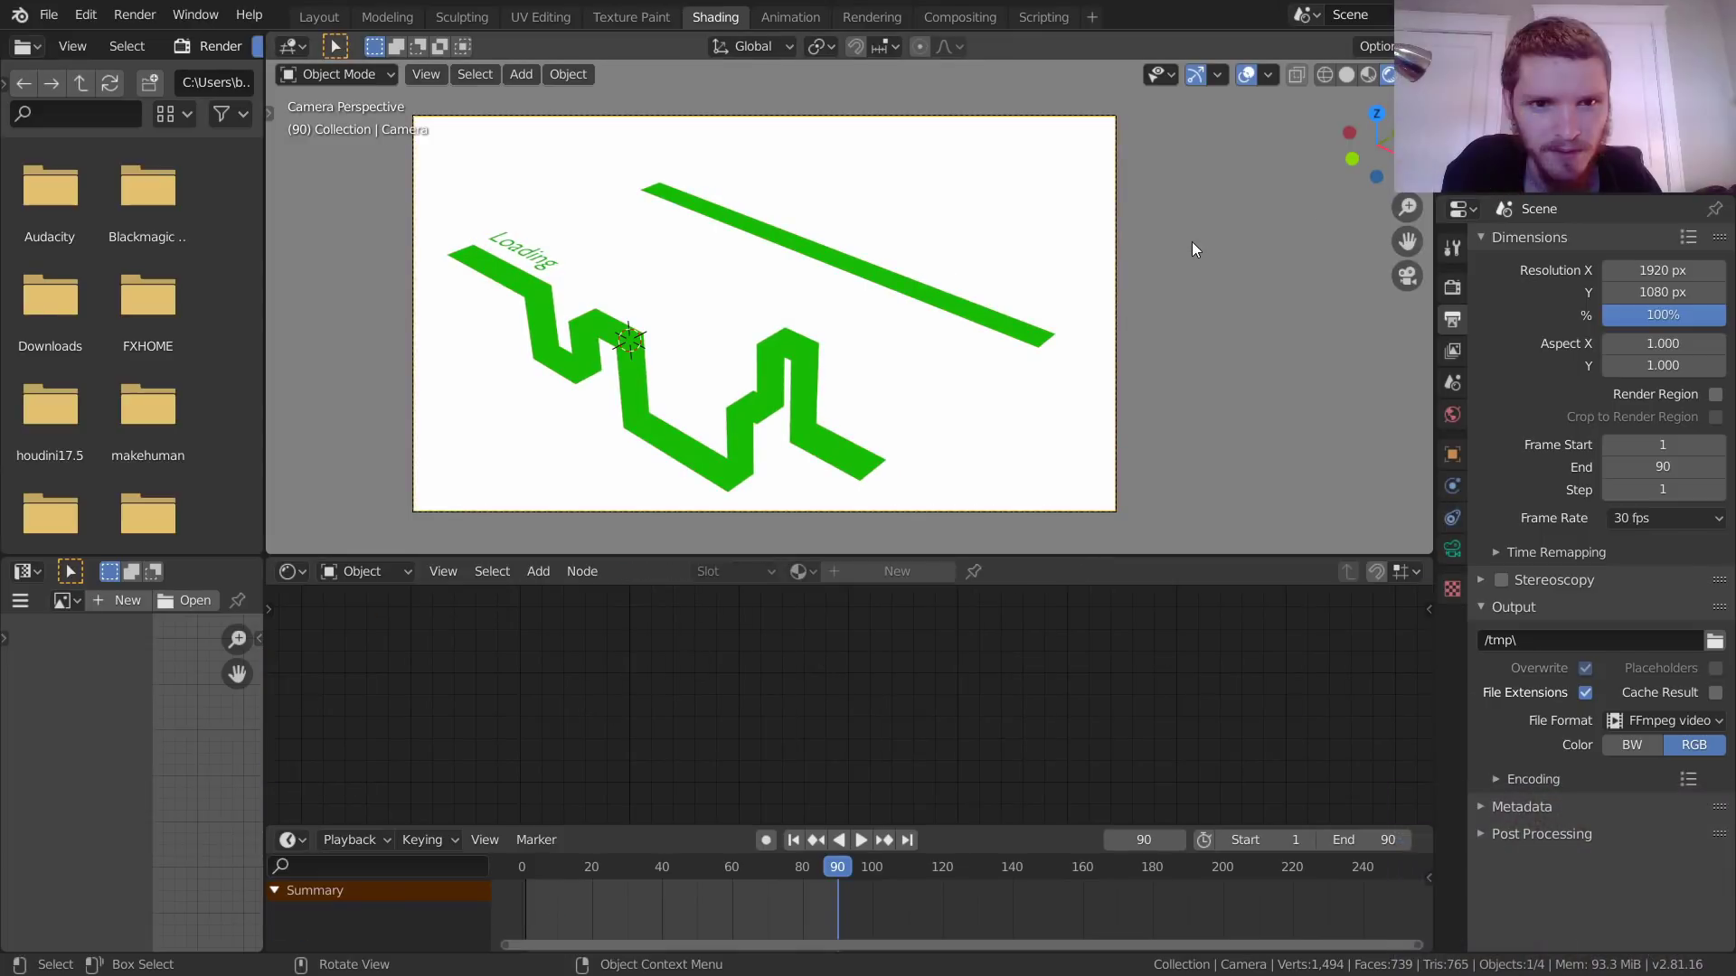
Step: Set the transform orientation to View for moving the camera
key(g)
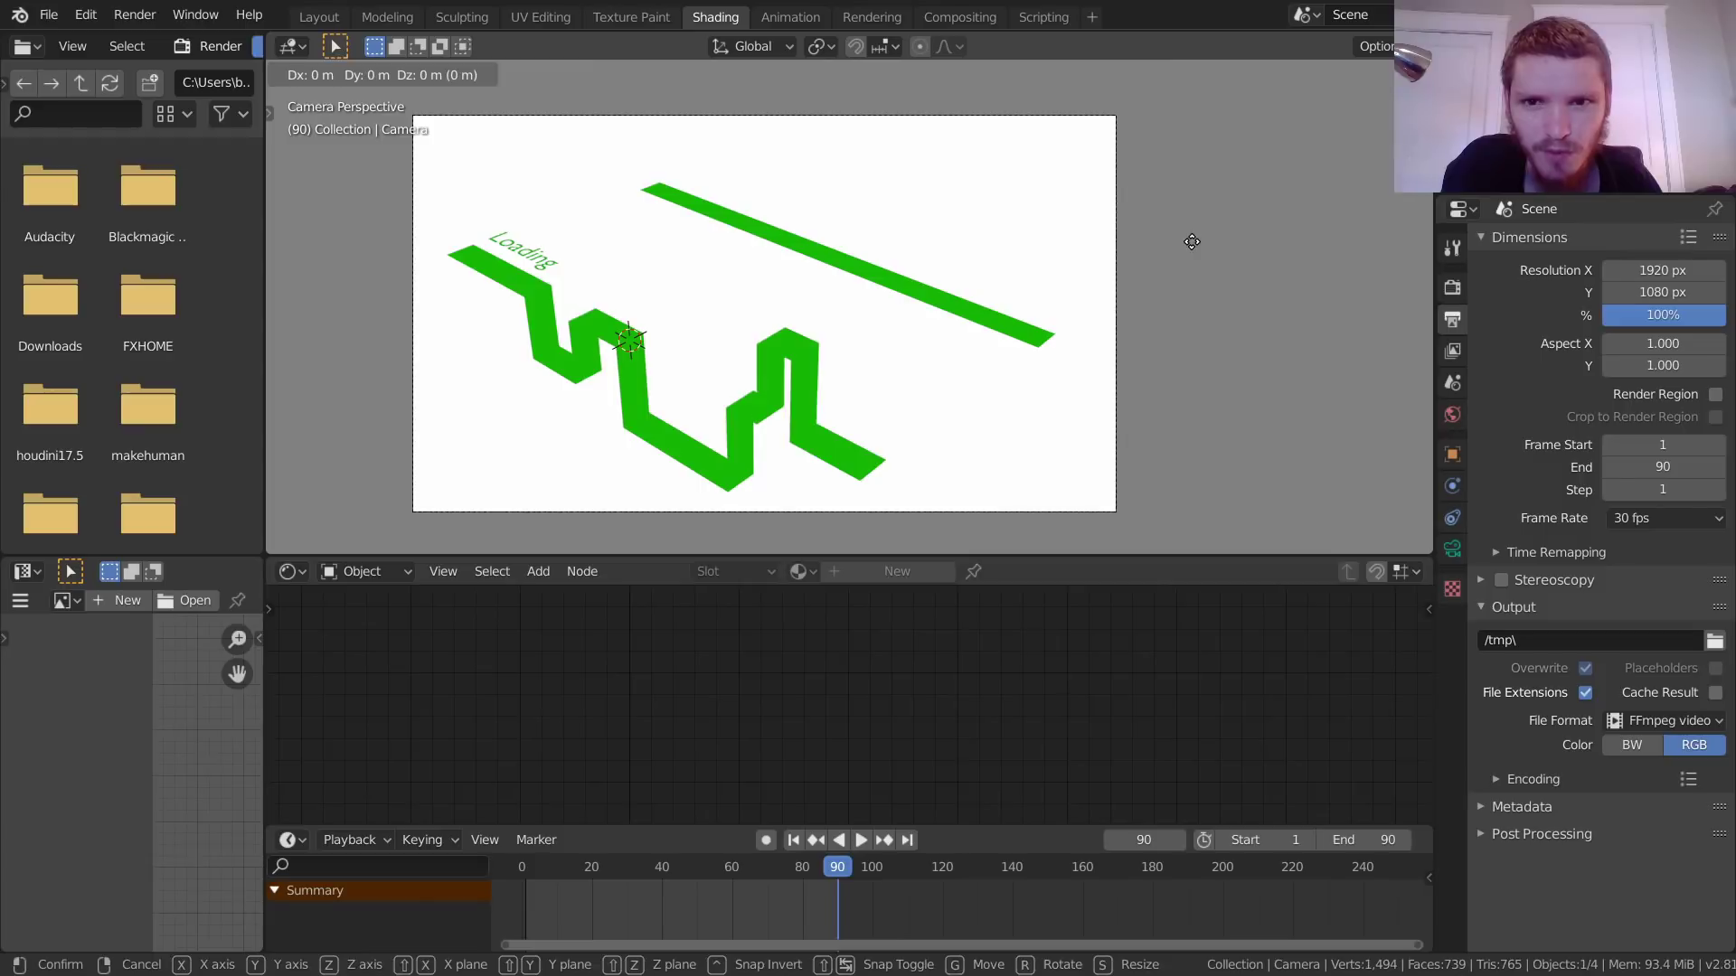
click(1192, 241)
click(722, 46)
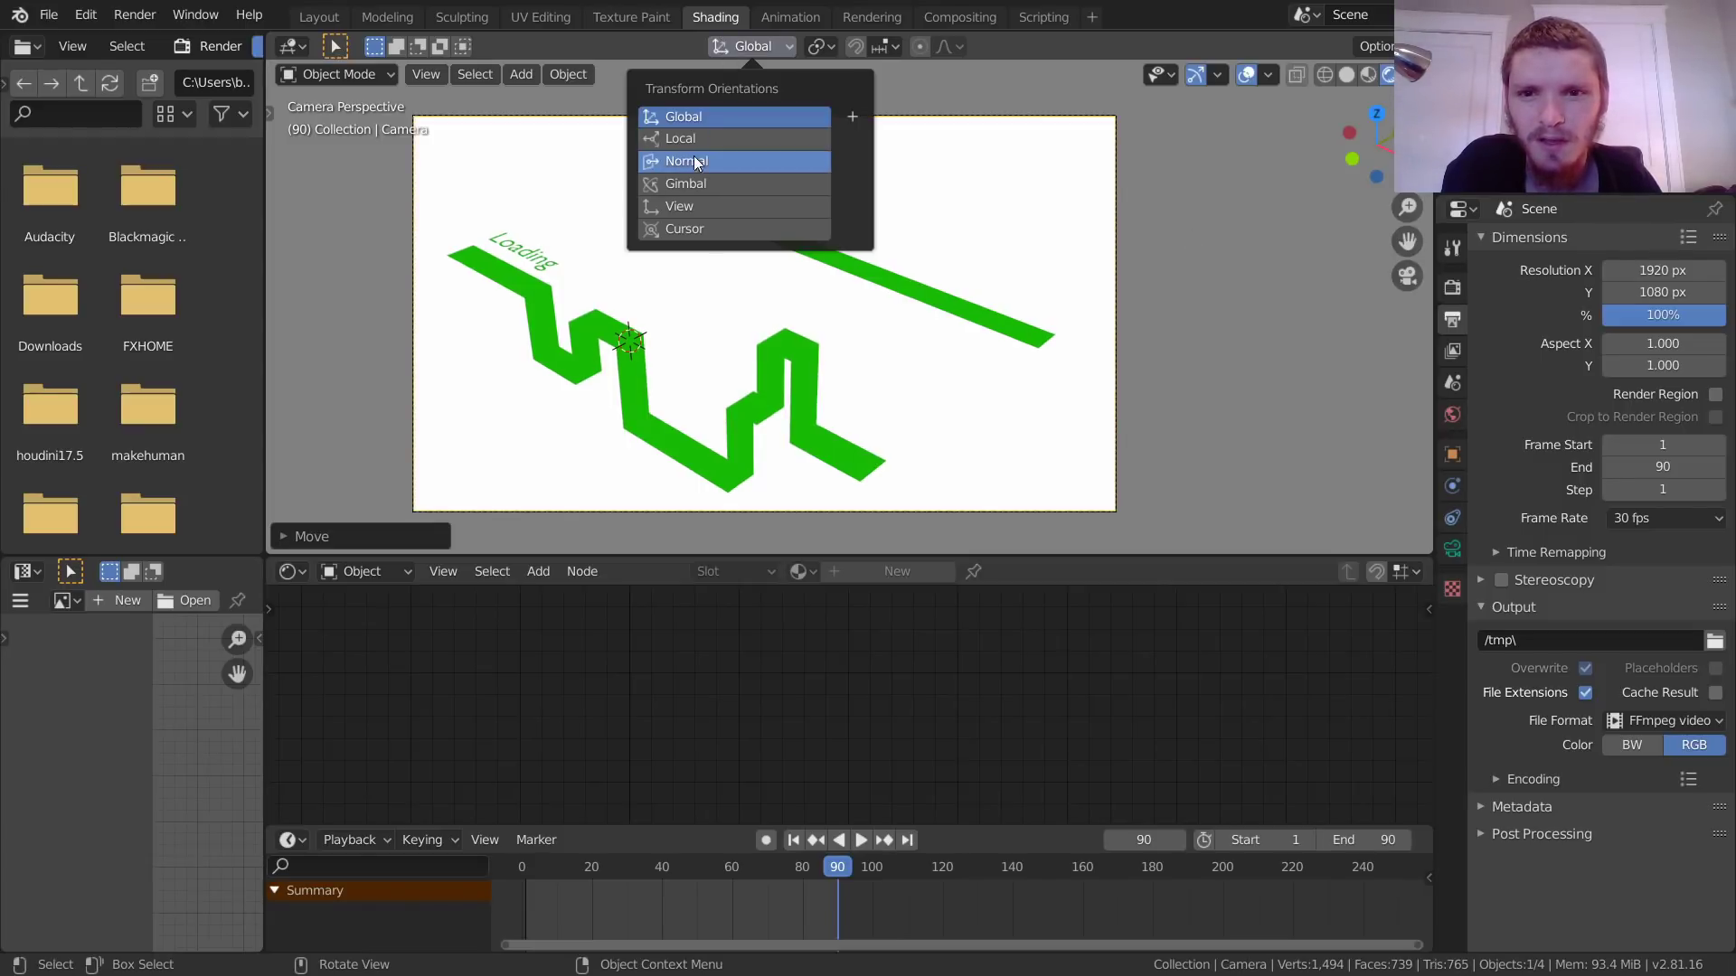
click(687, 204)
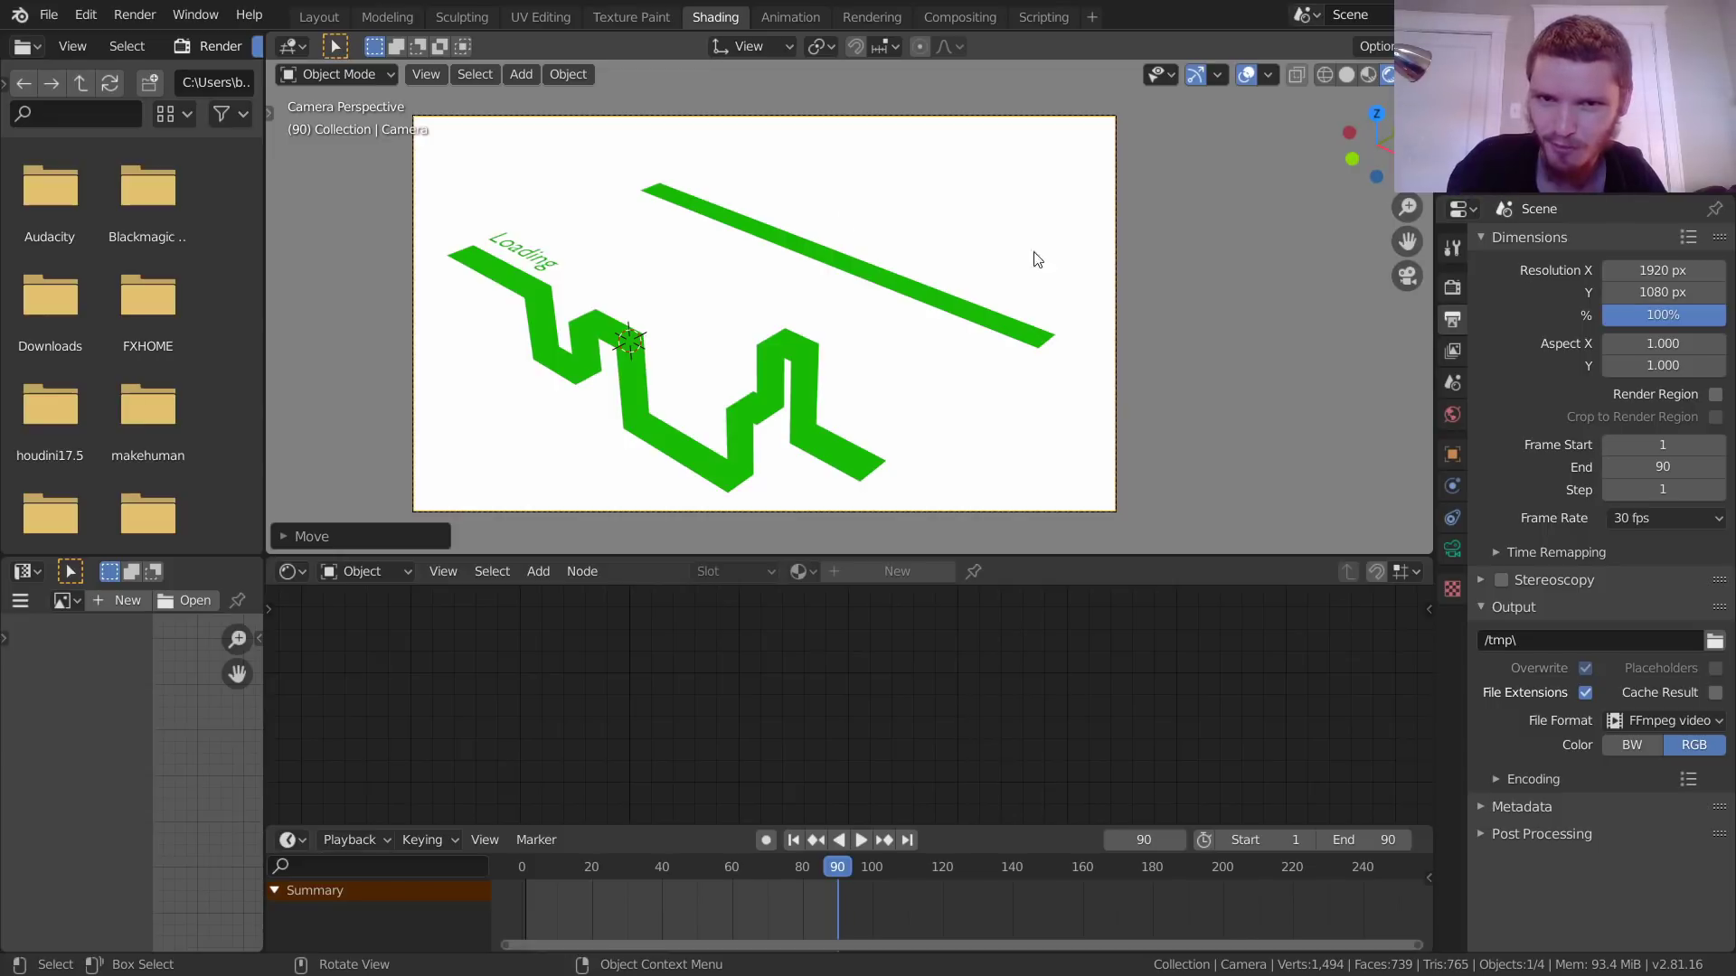
Step: Move the camera, including along the view's Y axis, to centre the bars and Loading text in its frame, and save the project
key(g)
click(1122, 295)
key(g)
key(y)
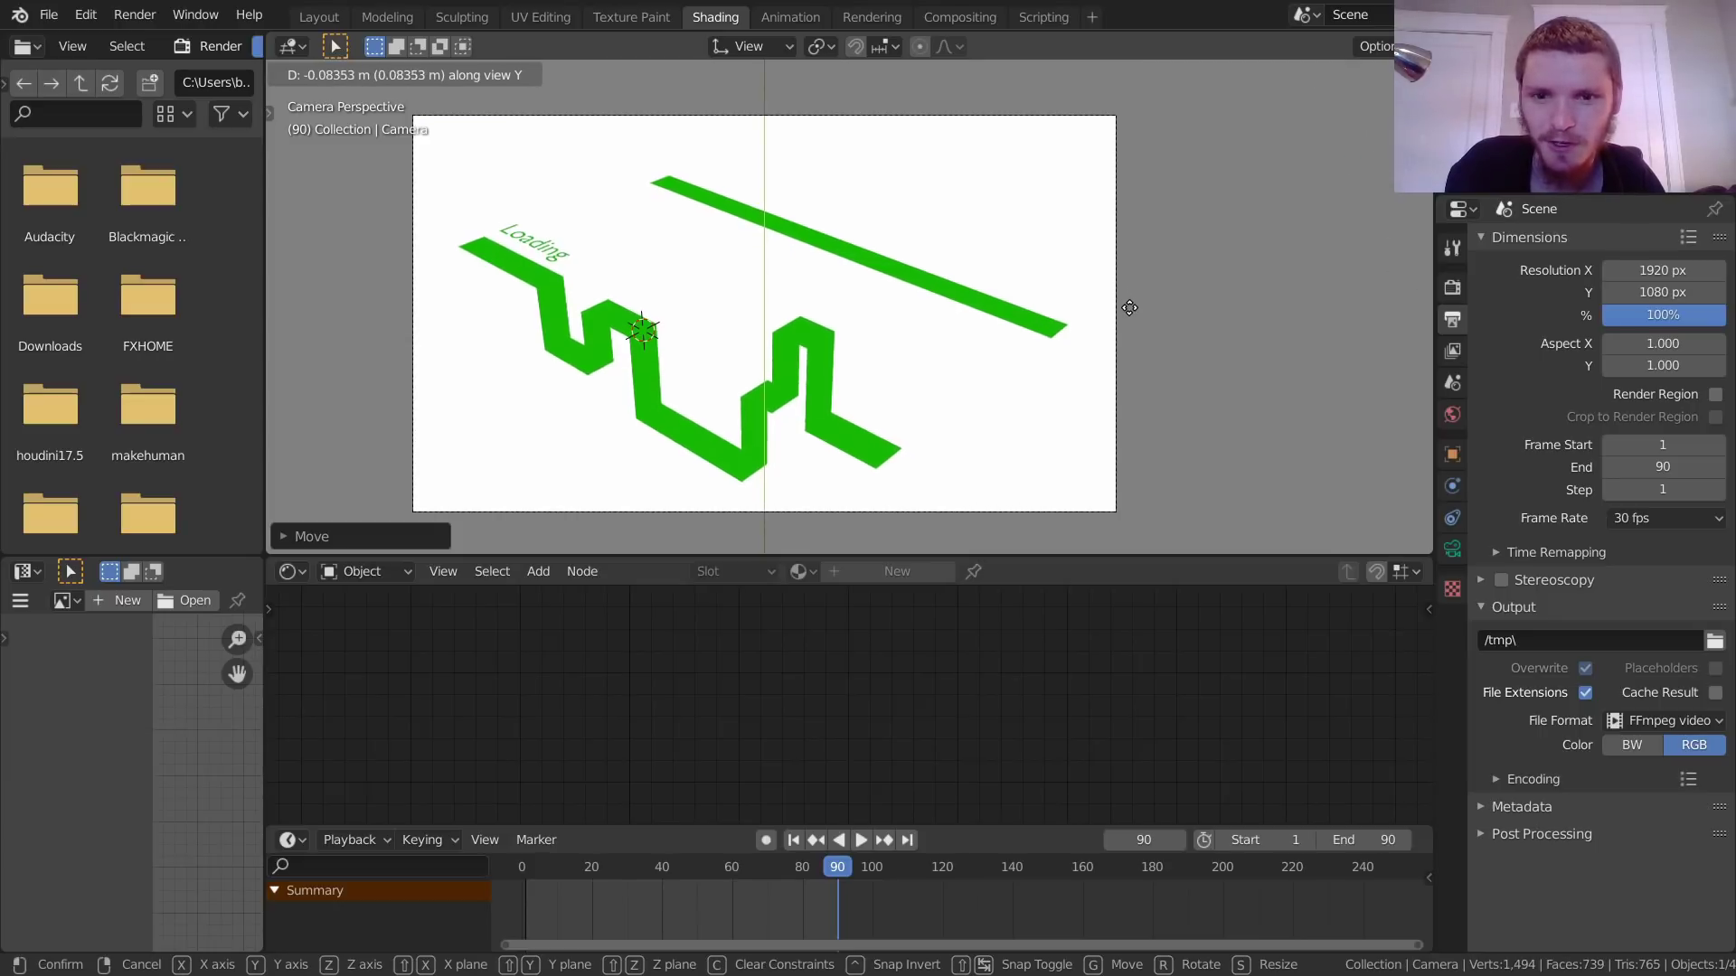
click(1129, 314)
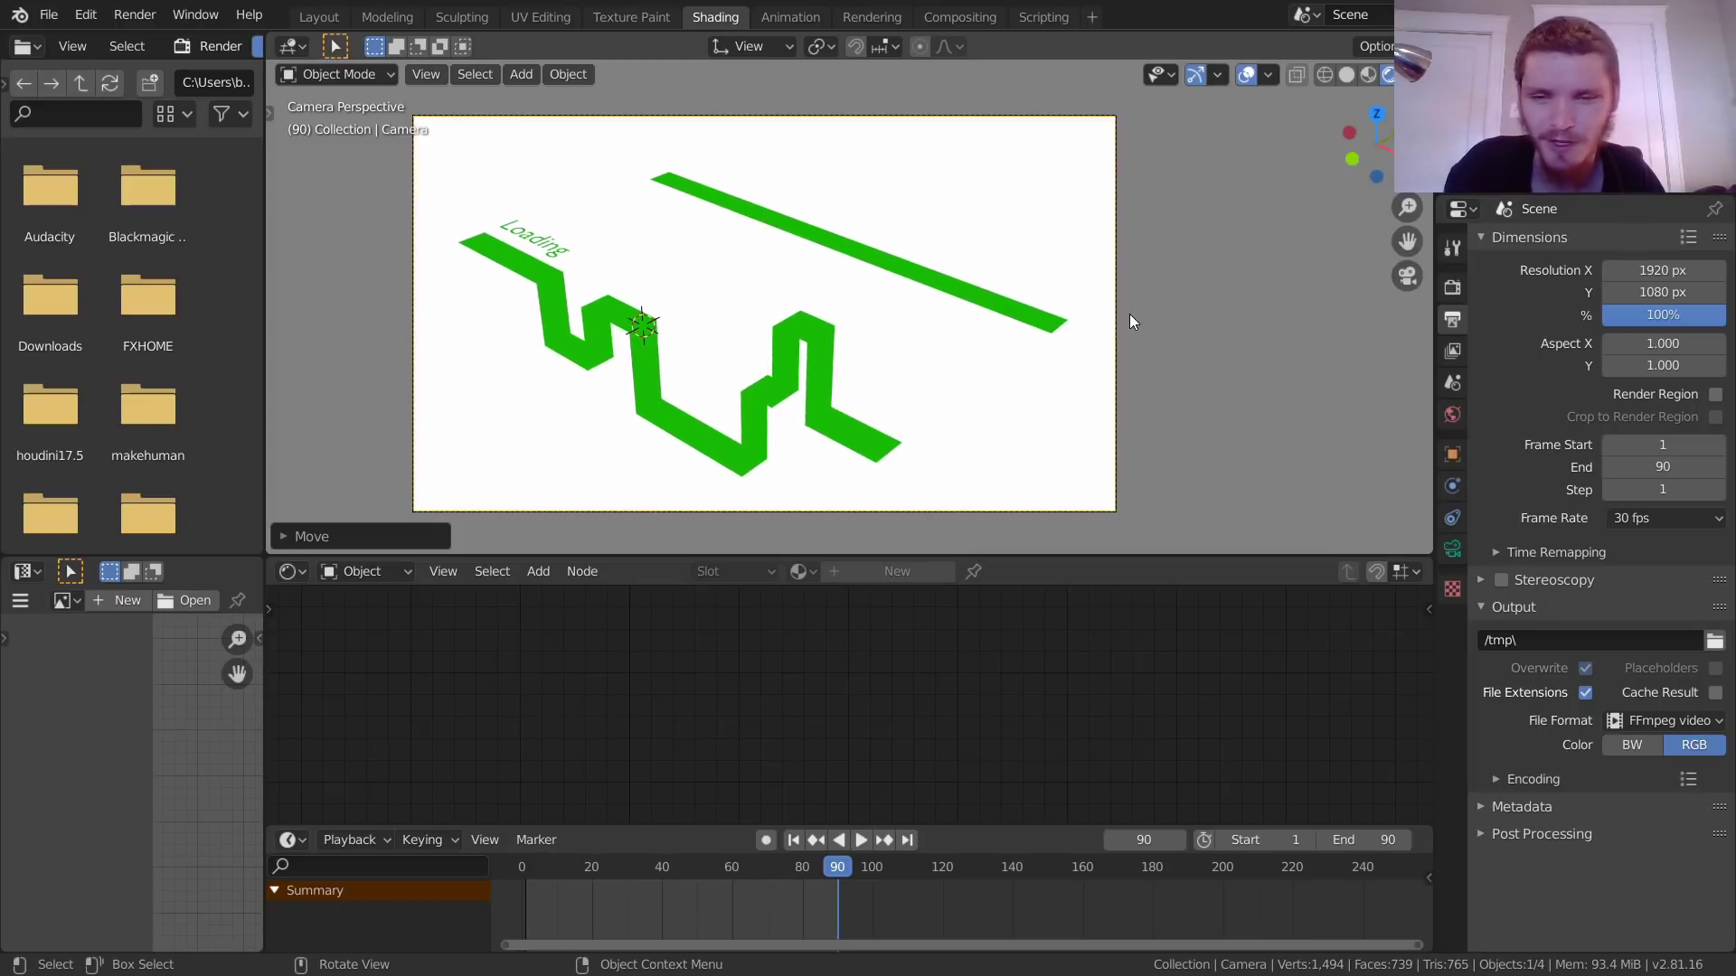
key(ctrl+s)
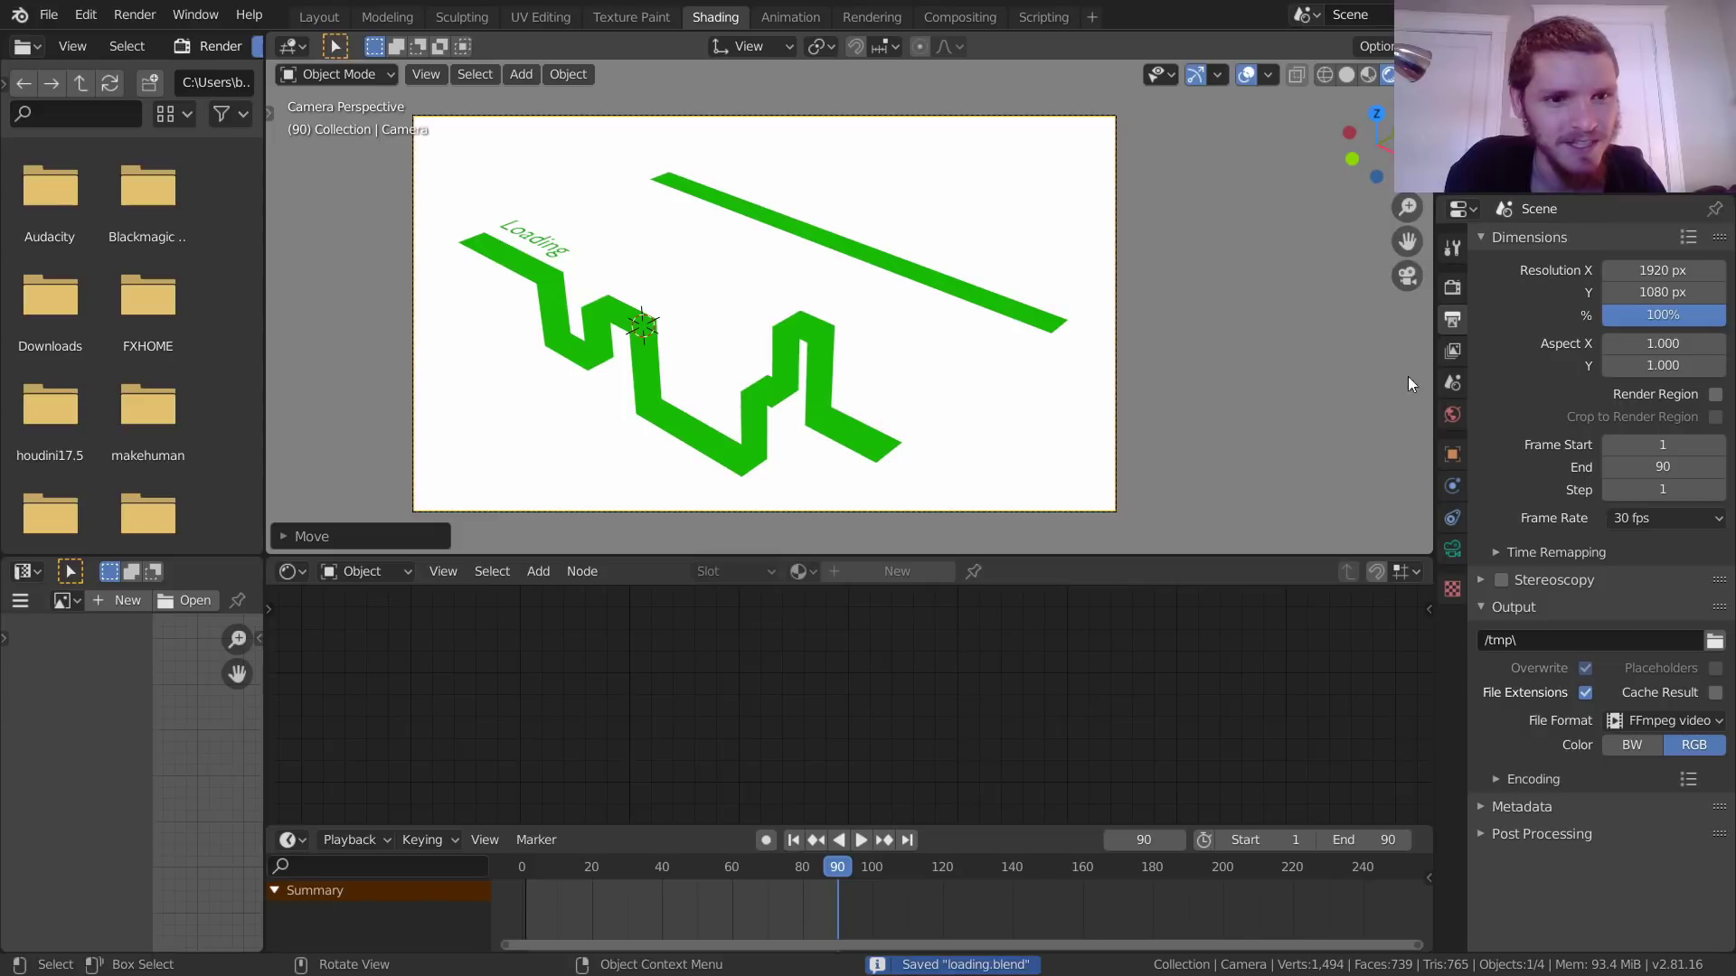
Step: Set the video encoding to the MPEG-4 container with the H.264 codec and High quality output
click(1537, 778)
click(1663, 815)
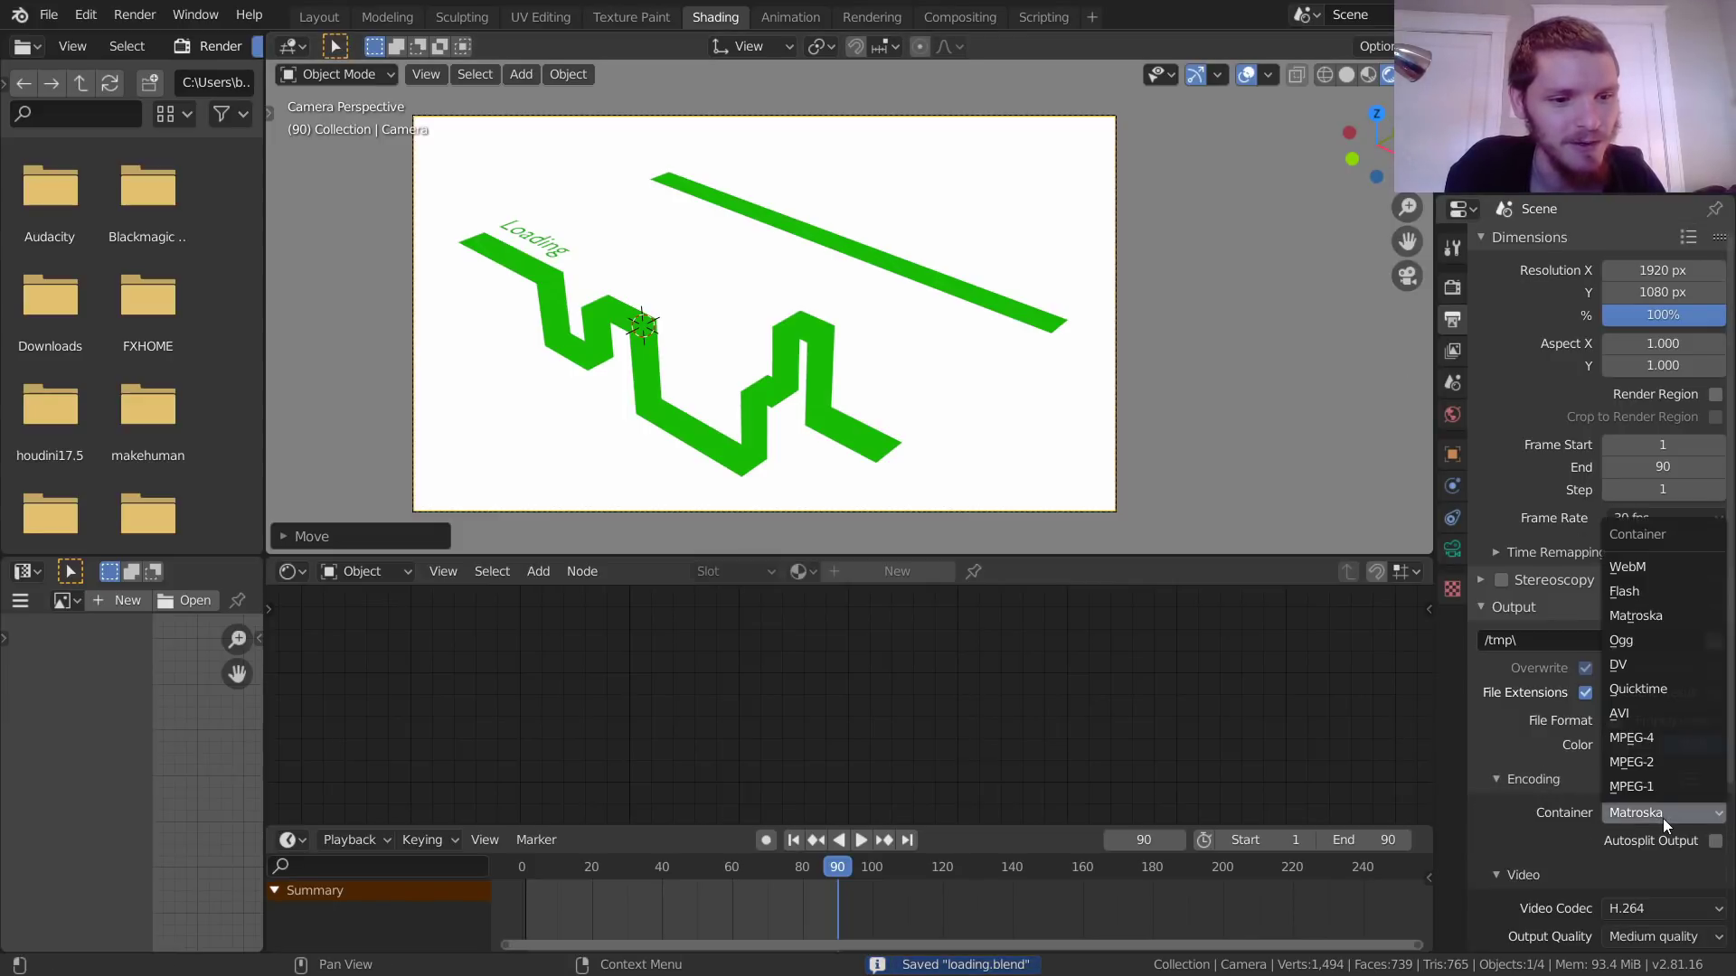
click(1643, 737)
scroll(1644, 732, down, 5)
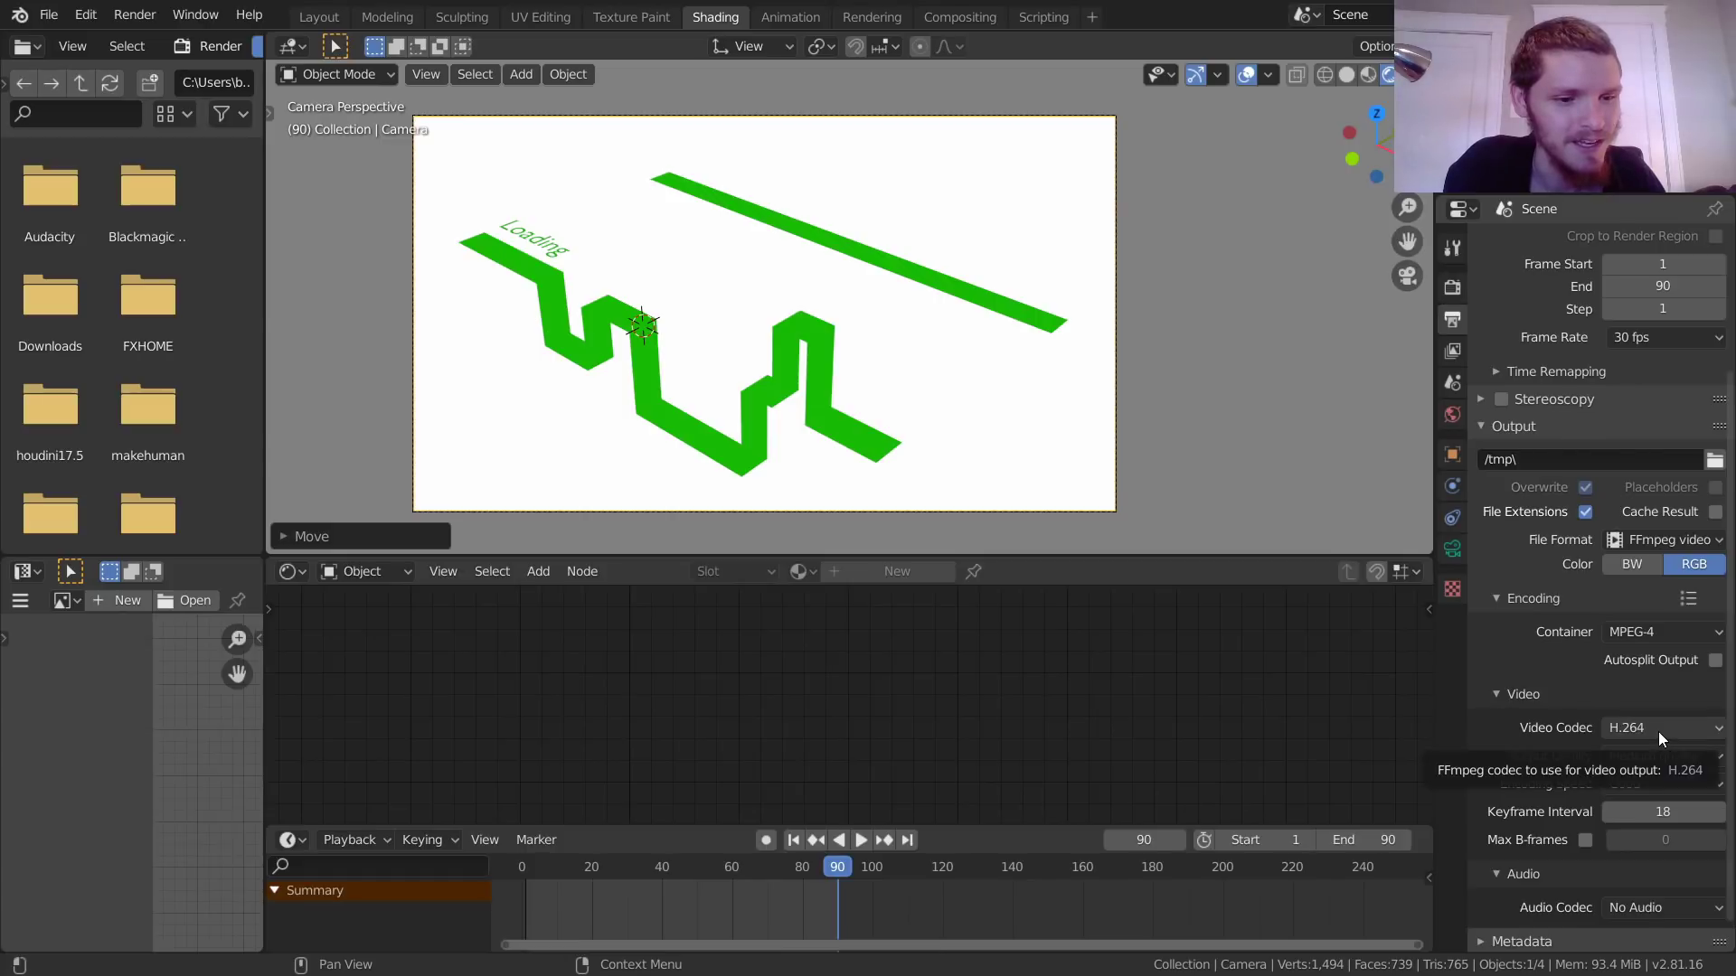
click(1658, 728)
click(1659, 731)
click(1647, 754)
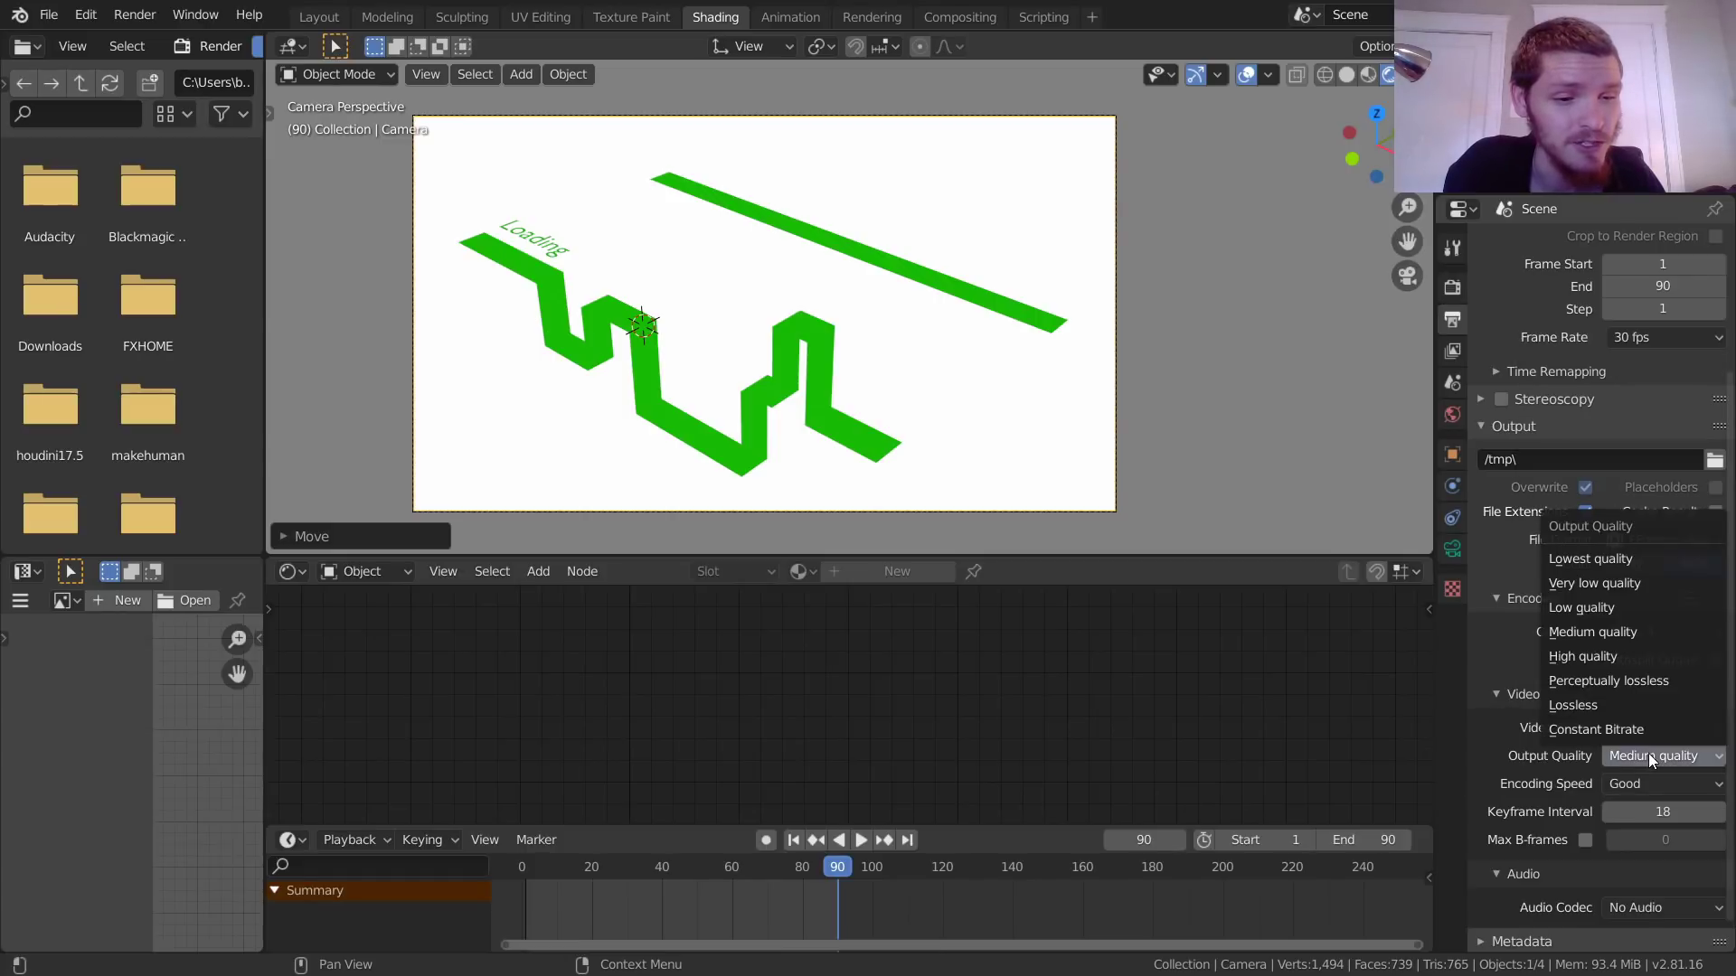
click(1593, 658)
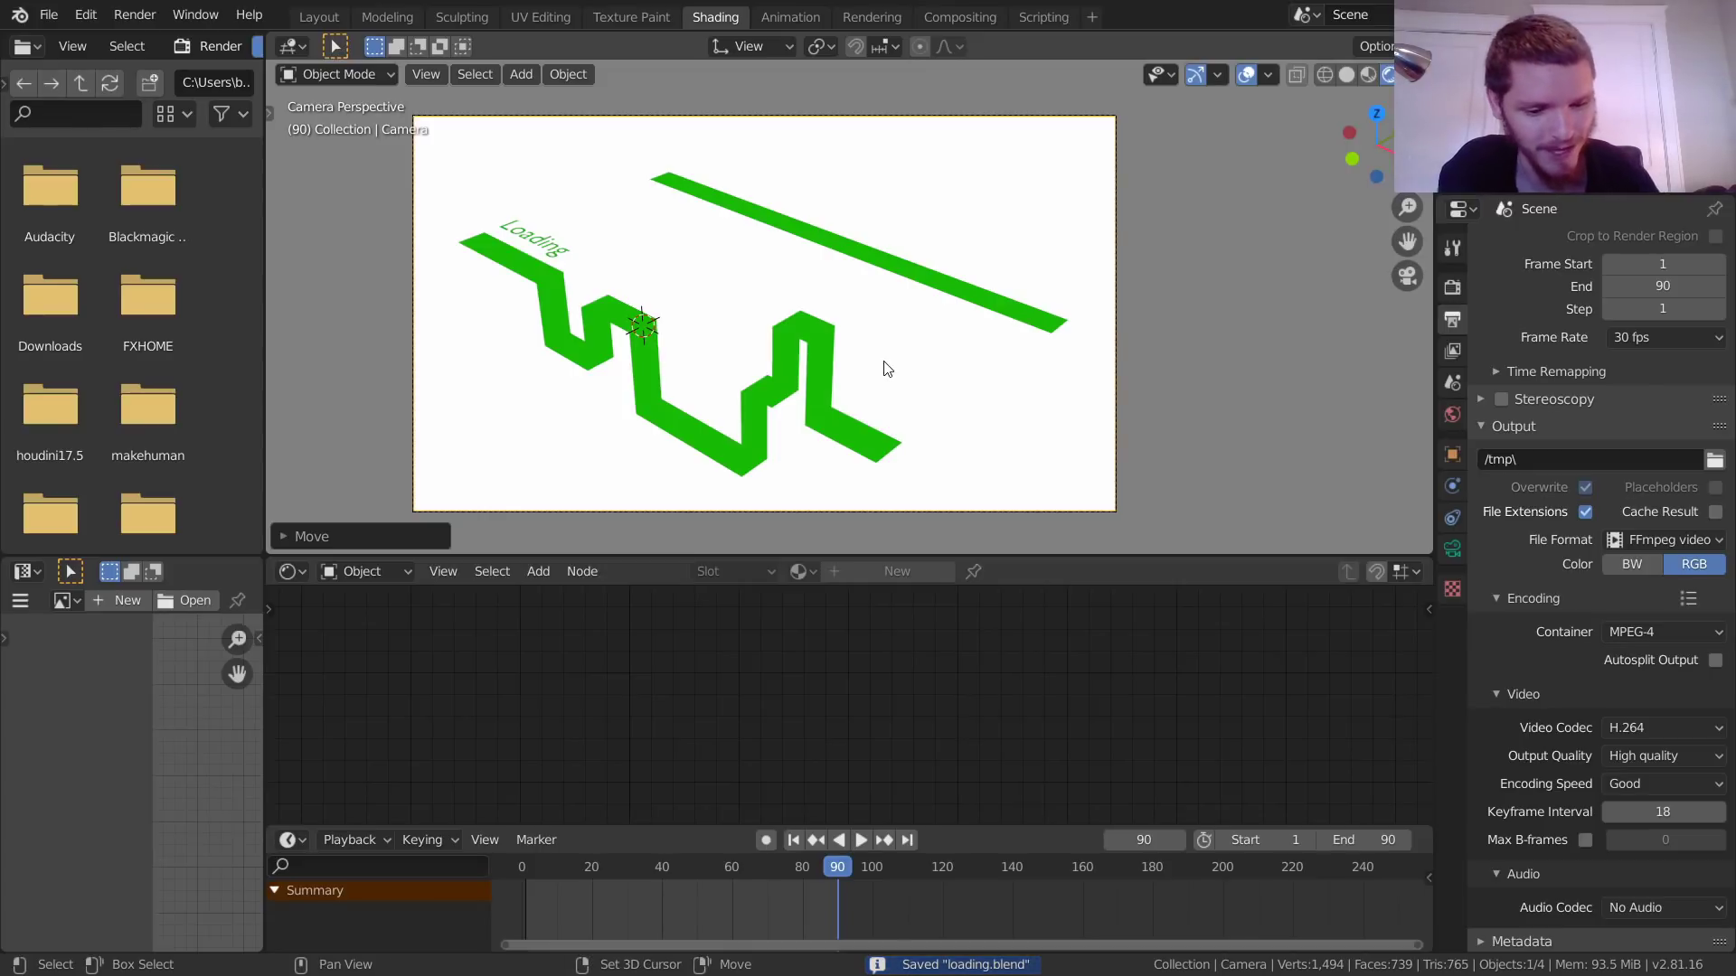
Step: Return to frame 1, then set the render output to the Desktop as fastesttutorialyet and save the project
key(shift+Left)
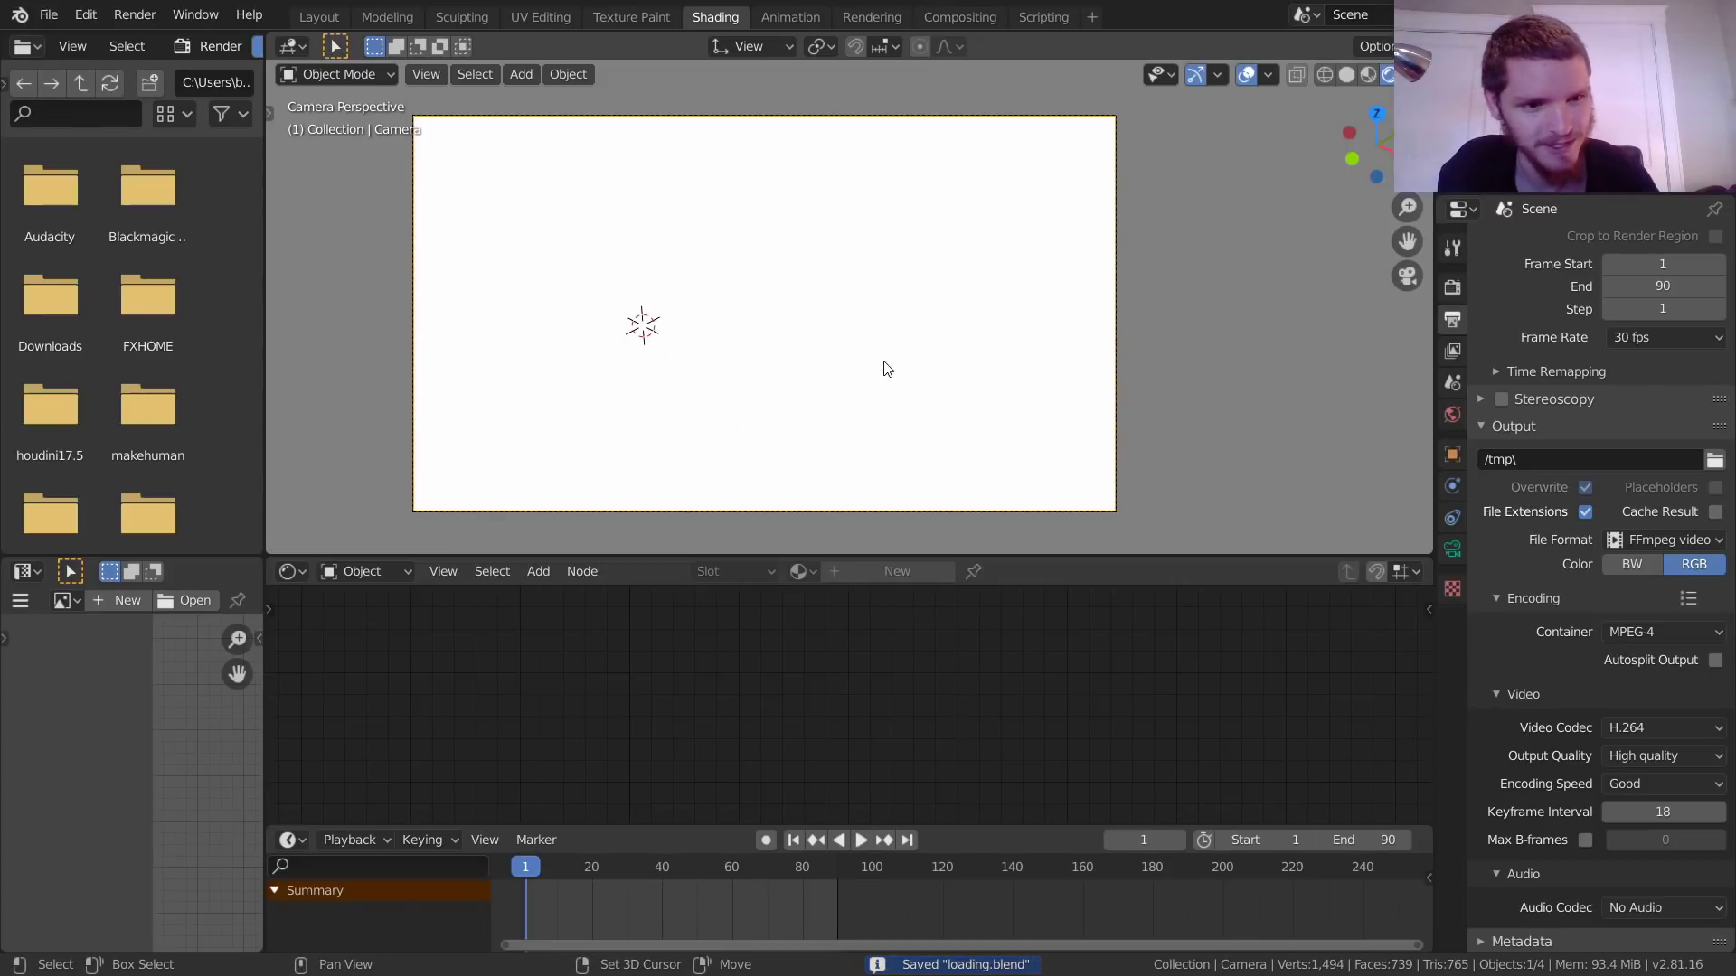
click(1715, 461)
click(632, 837)
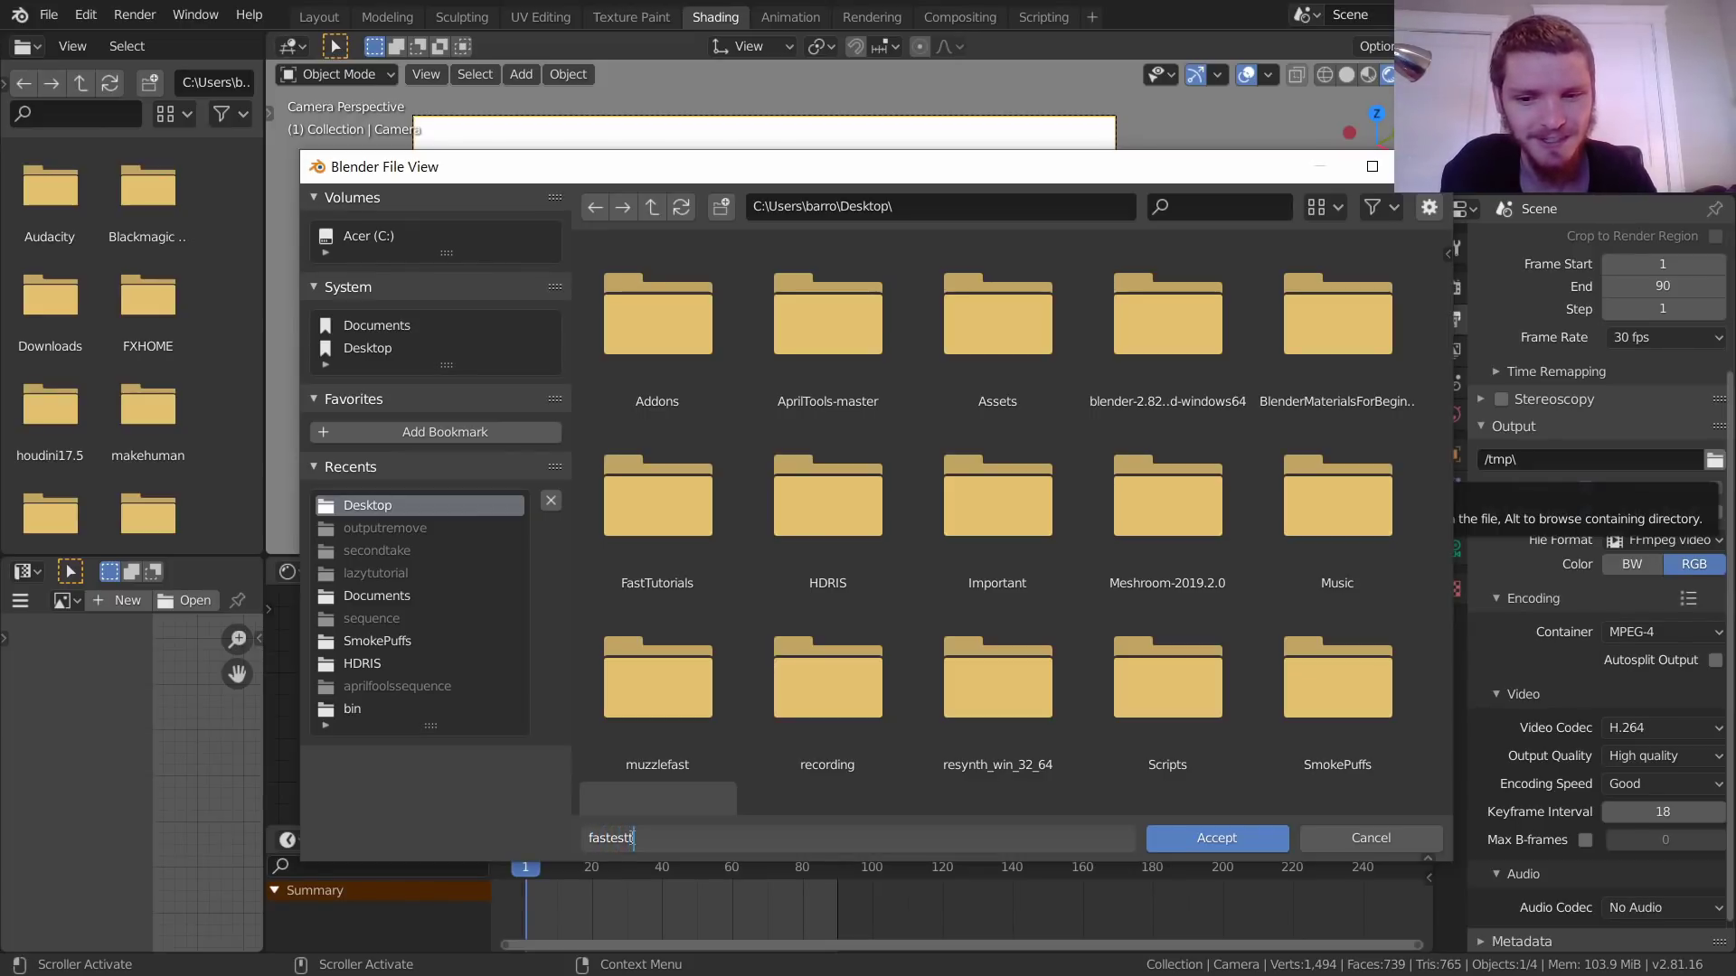
text(fastesttutorialyet)
key(Return)
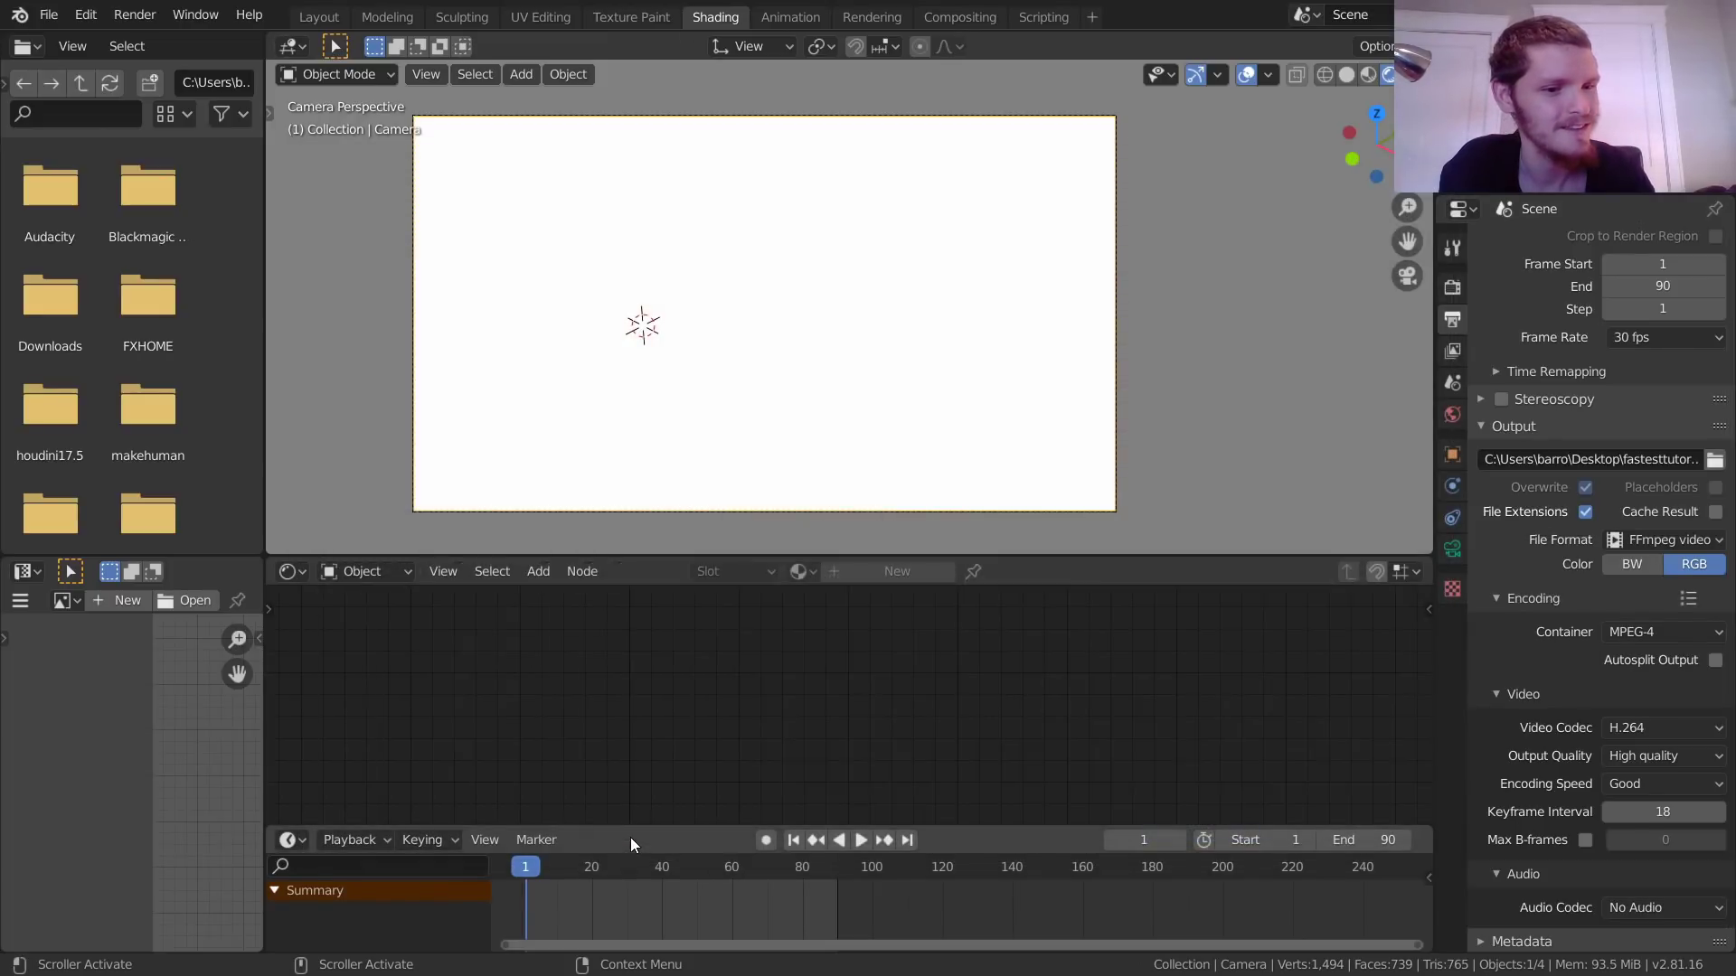
key(ctrl+s)
Step: Render the full animation, then close the render result and take the program out of full-screen mode
key(ctrl+F12)
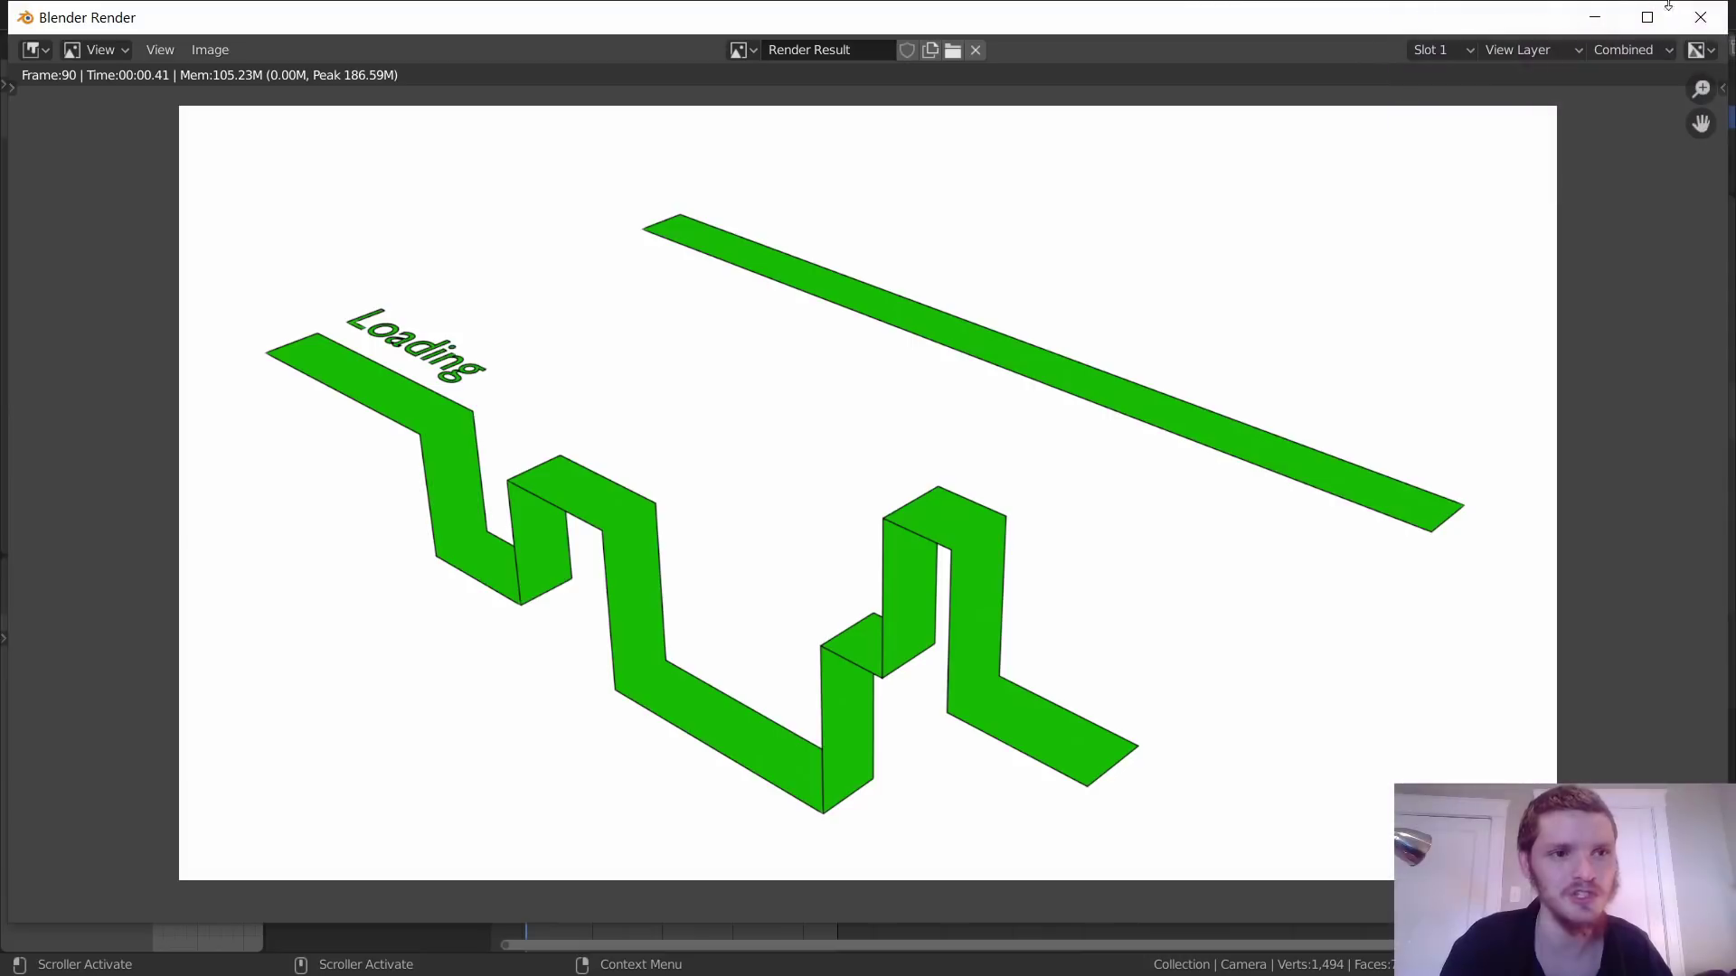
key(Escape)
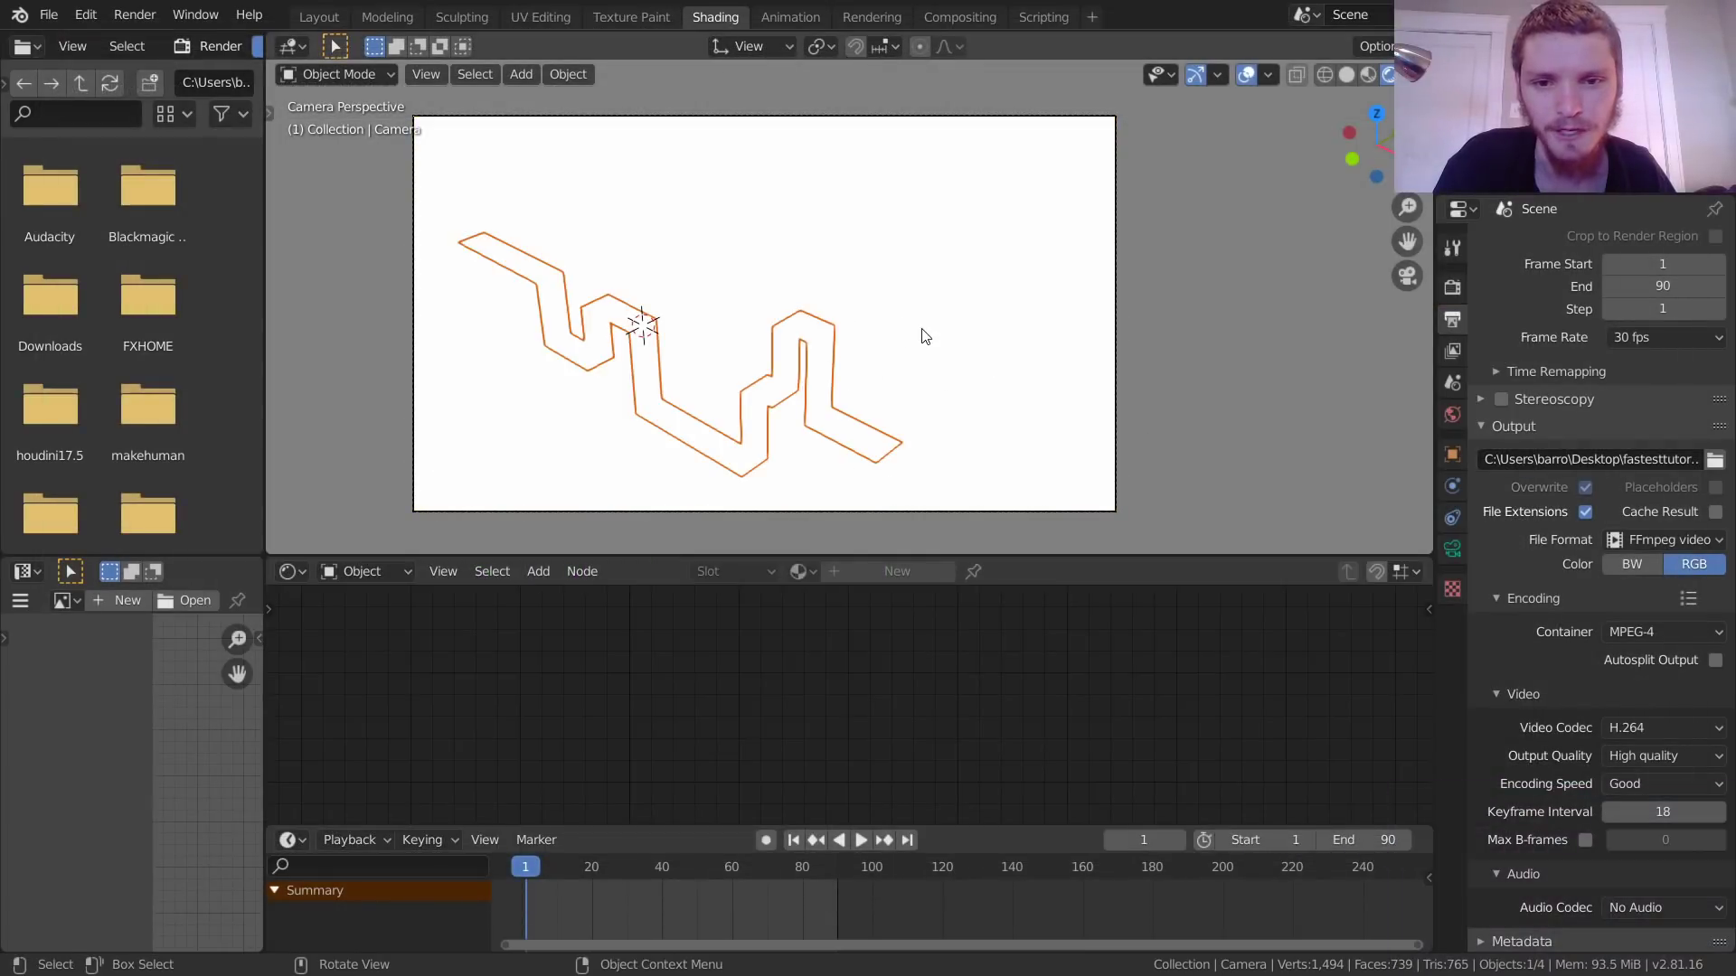
key(q)
click(920, 328)
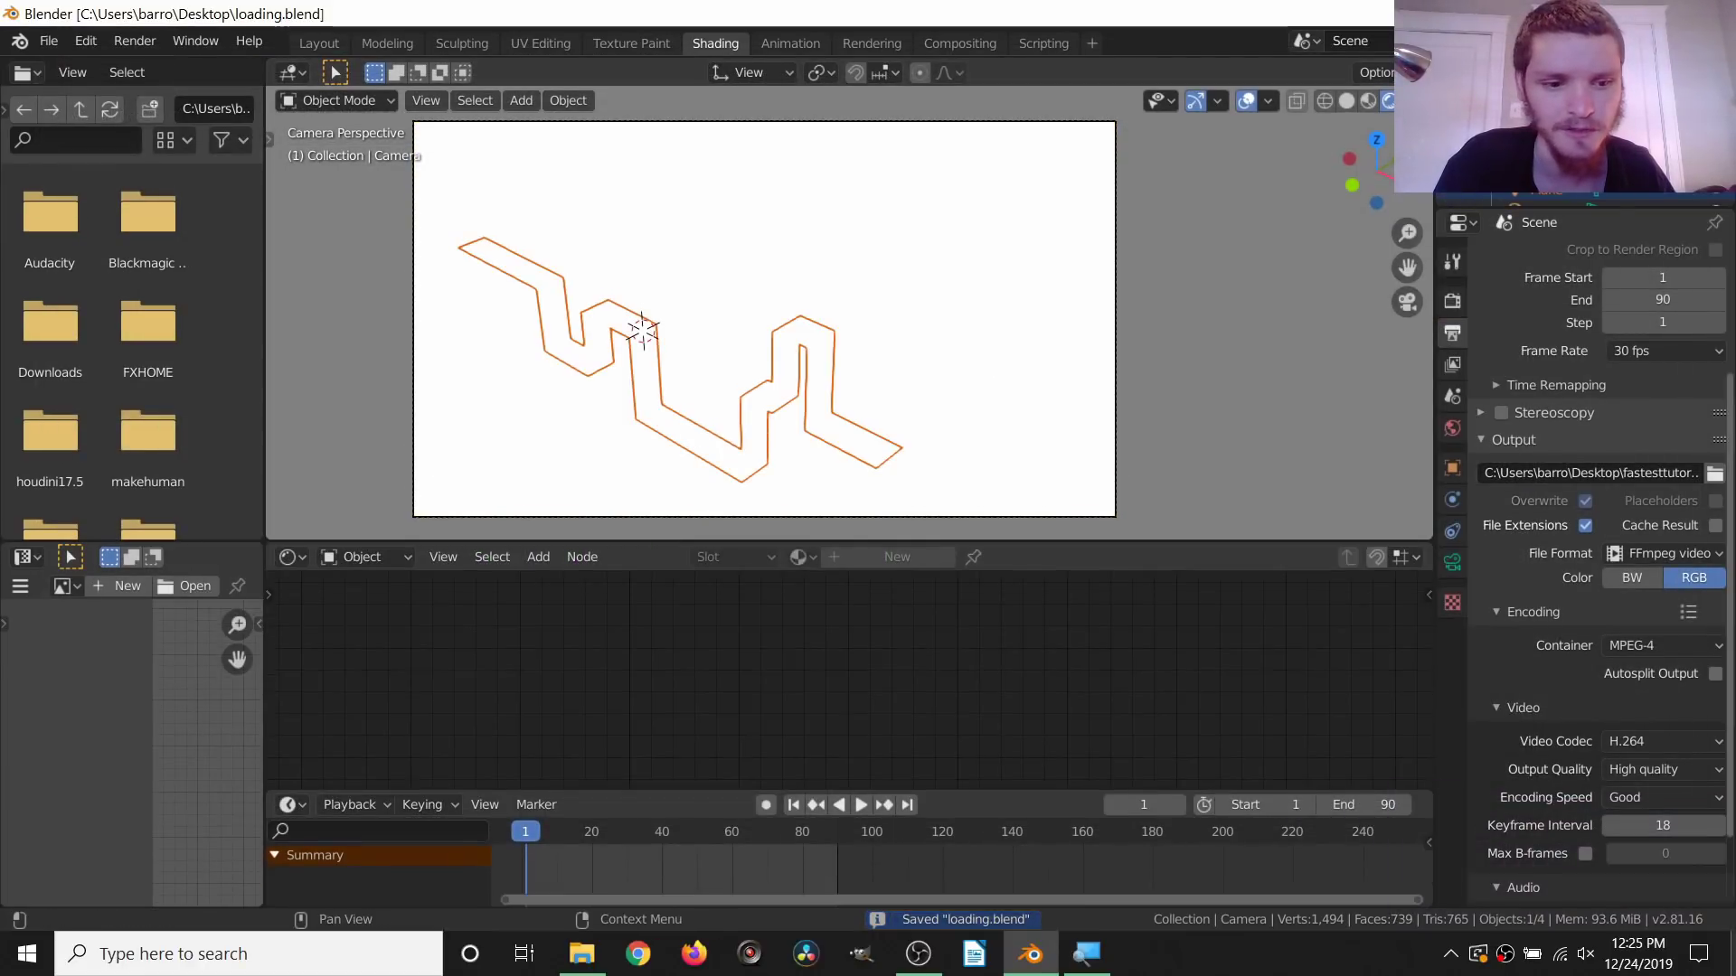
Step: Show the desktop, place the rendered fastesttutorialyet0001-0090 video in an empty area and open it in VLC media player
key(super+d)
drag(455, 266, 859, 293)
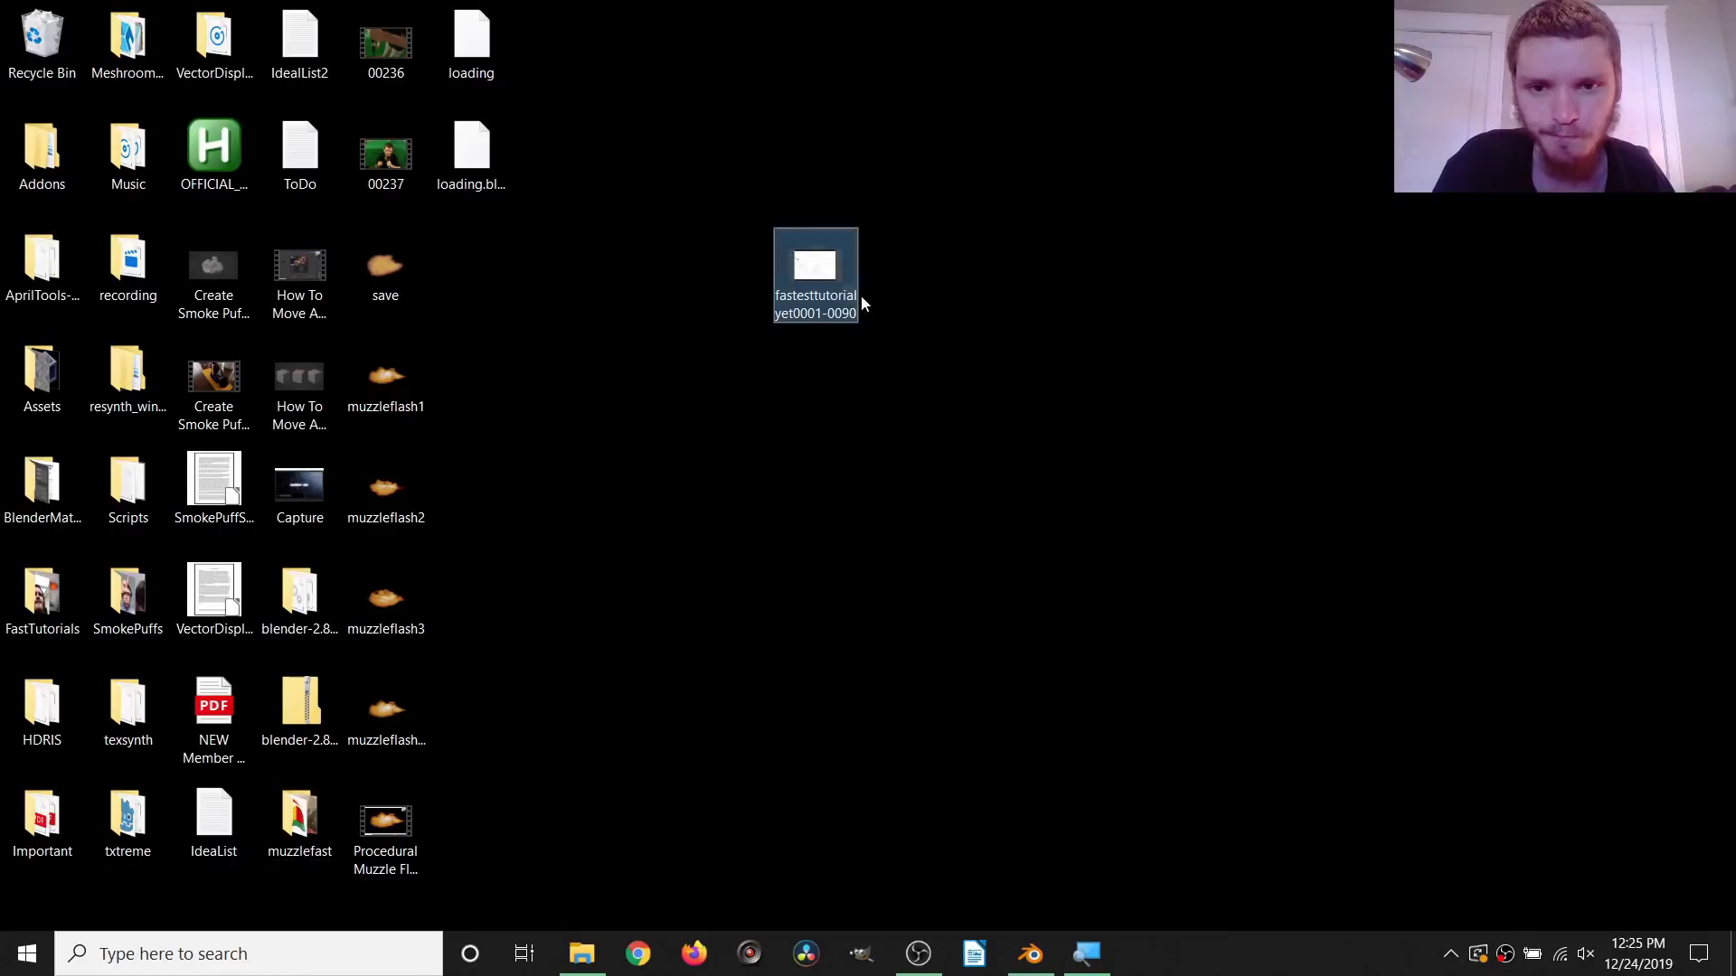
right_click(799, 263)
mouse_move(919, 432)
click(1228, 510)
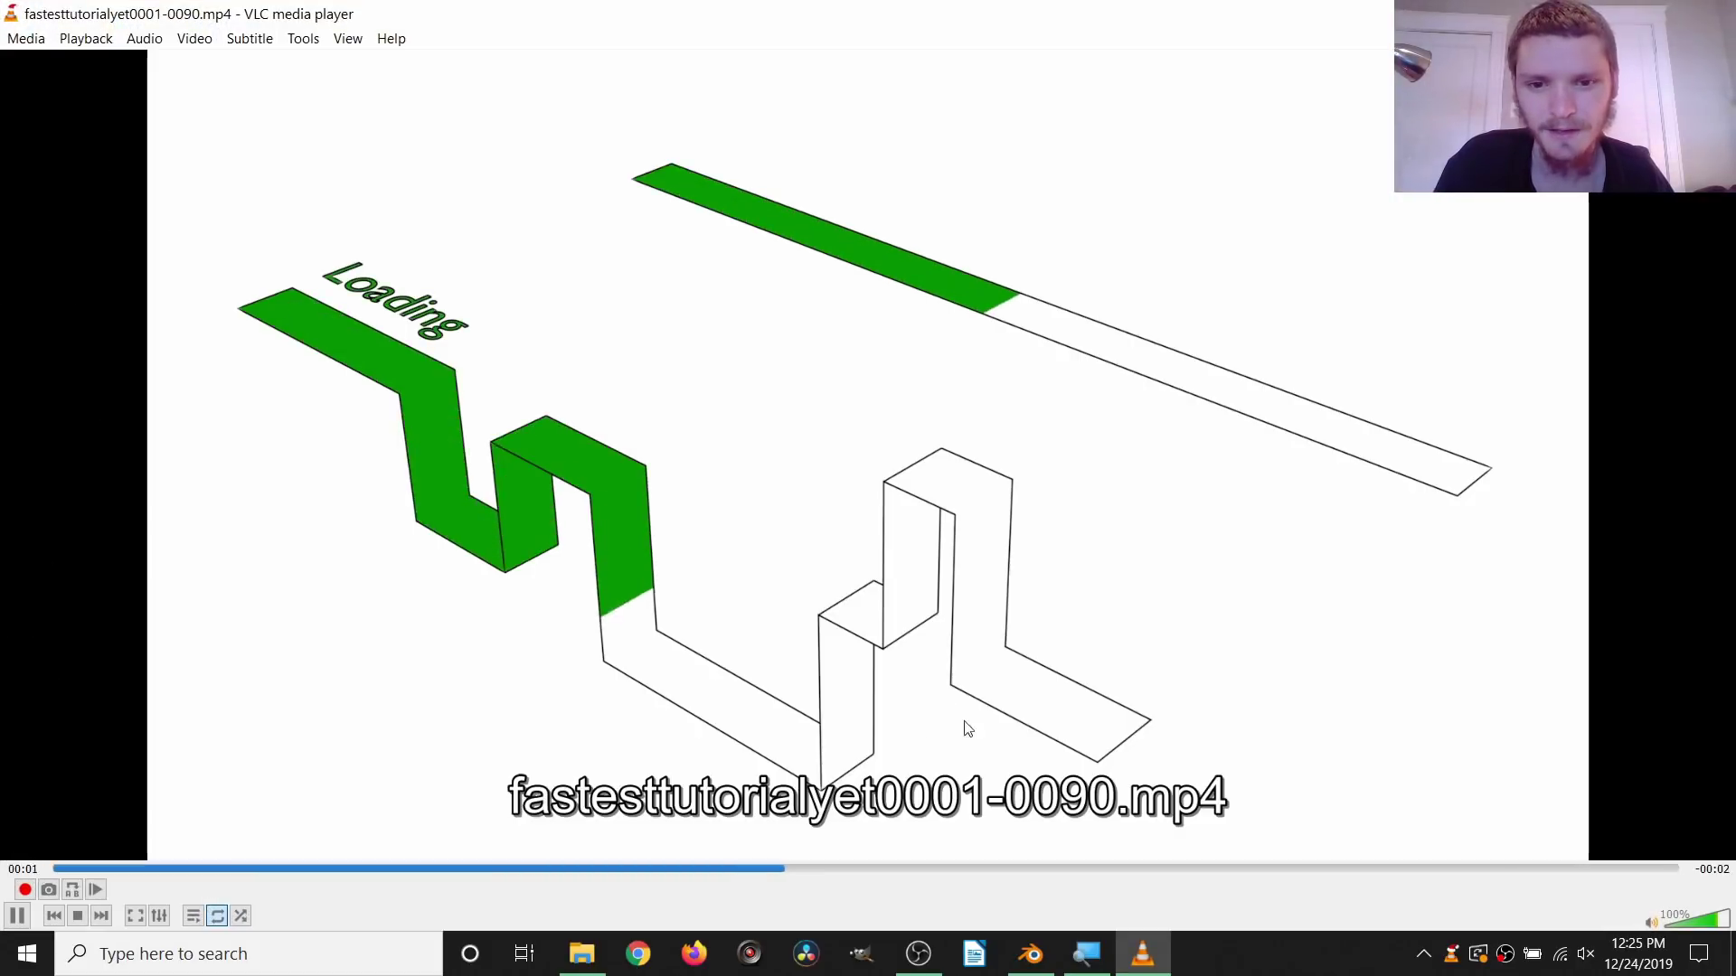
Step: Play the rendered loading animation on loop in full screen to review it, then close the player
click(219, 917)
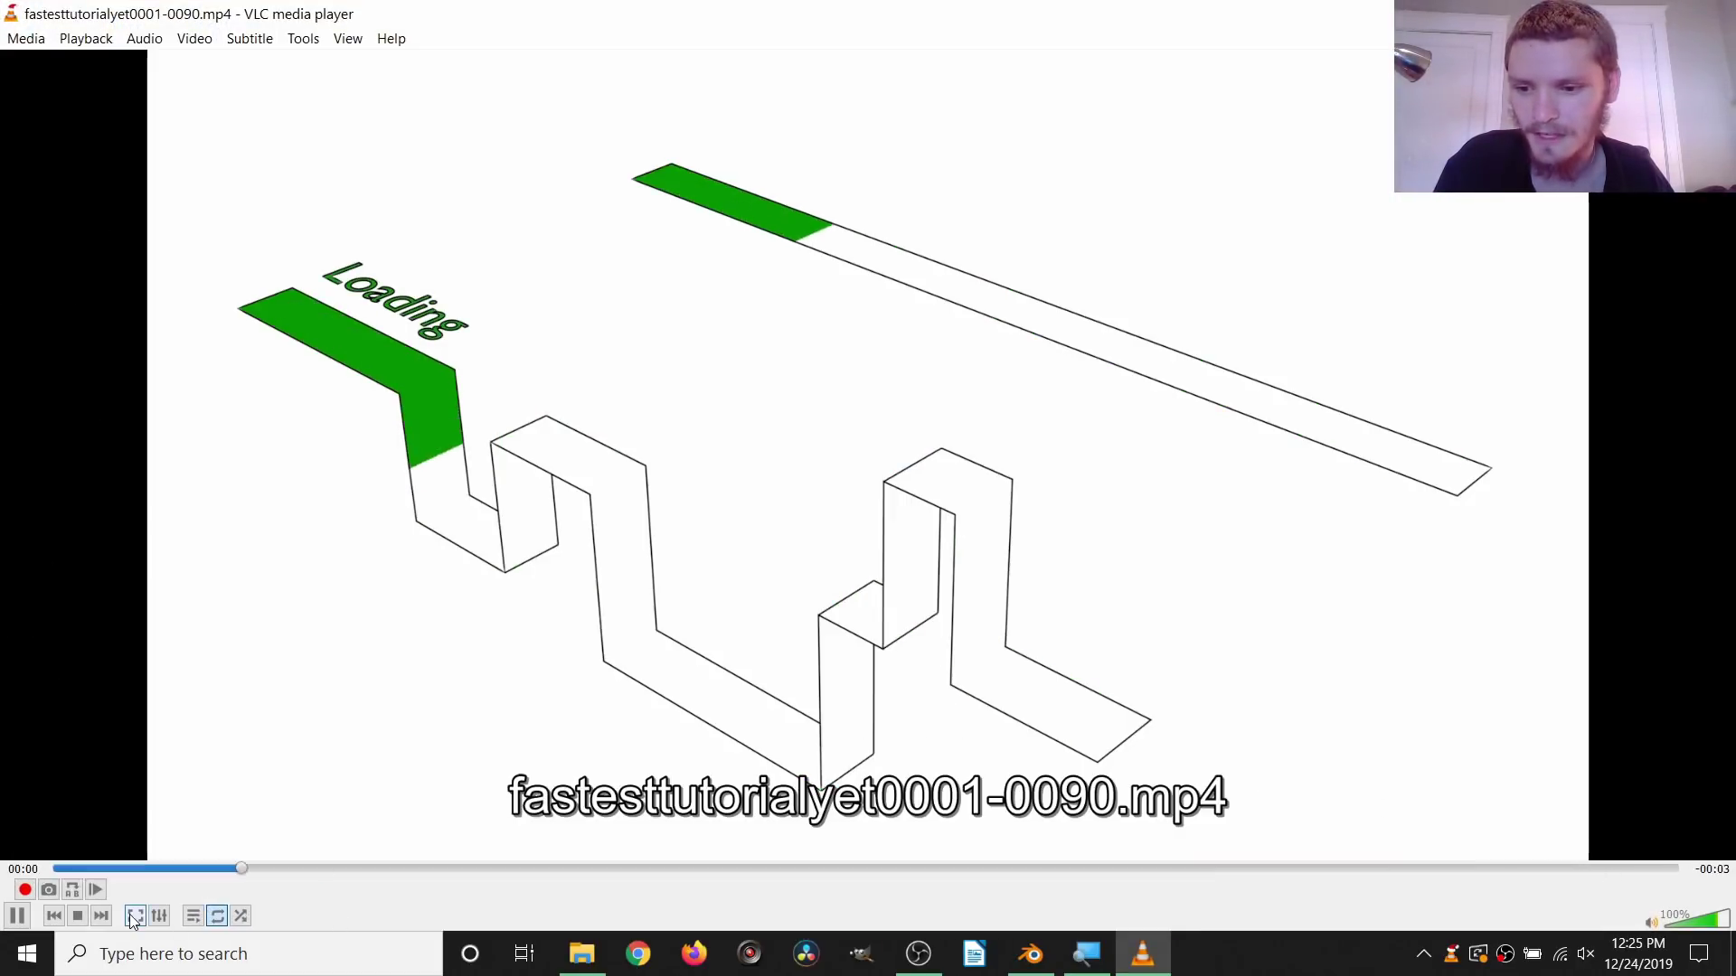
double_click(8, 818)
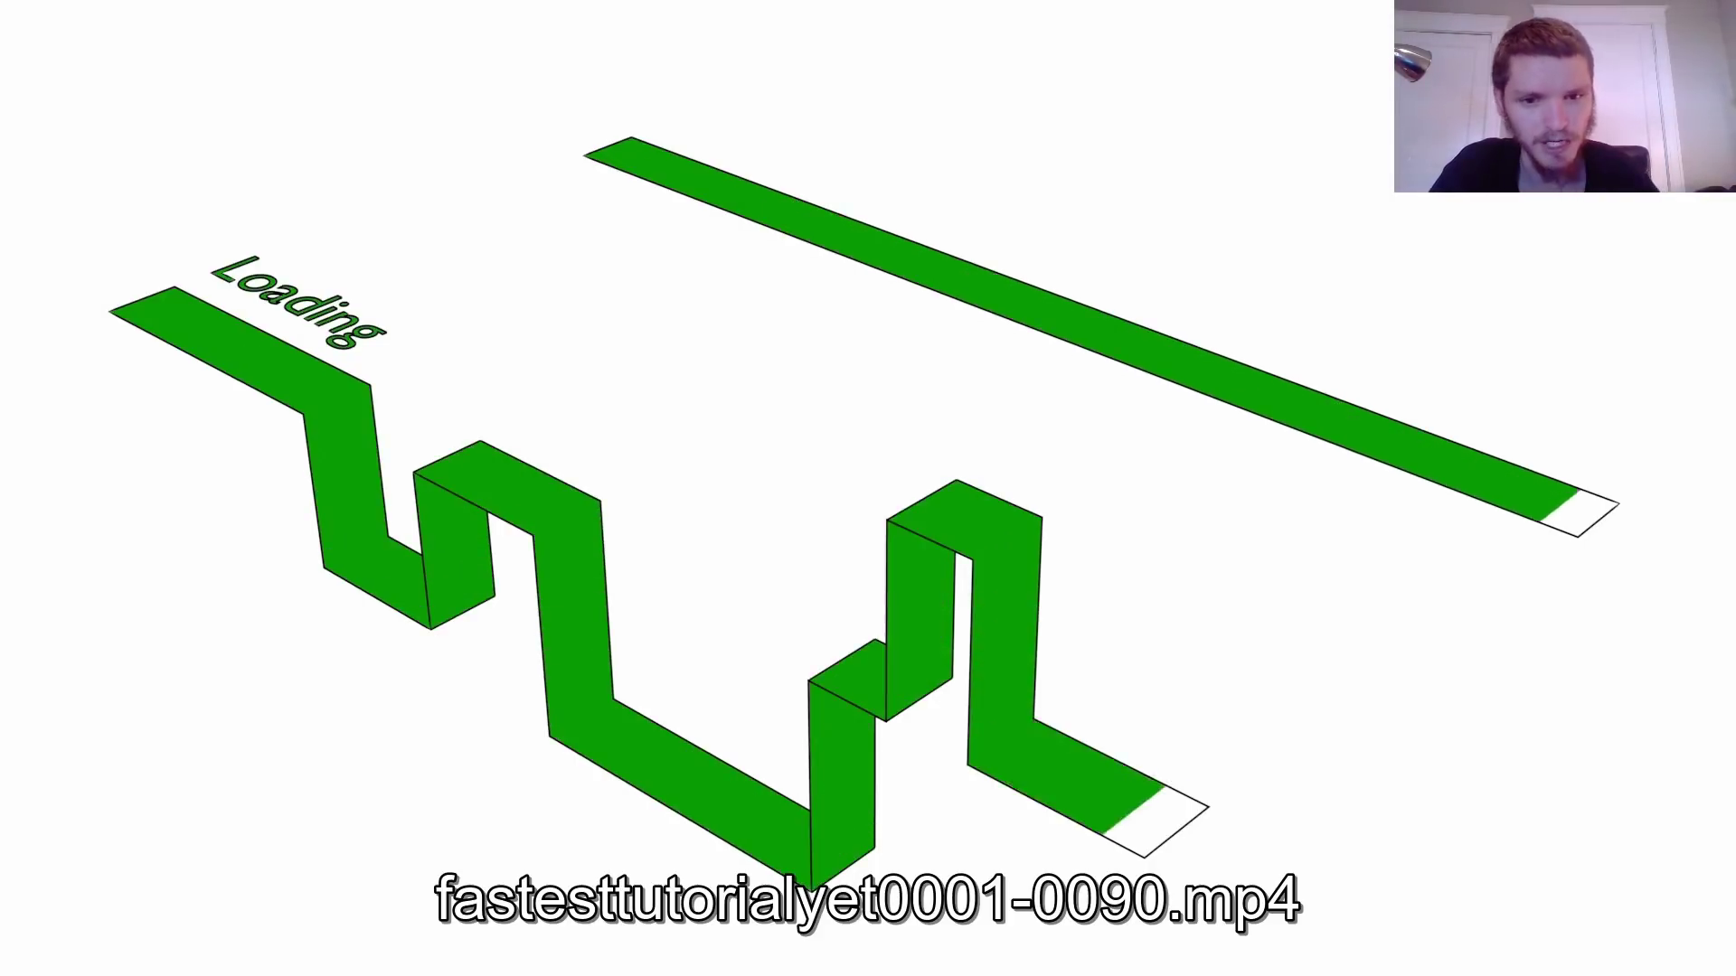
key(Escape)
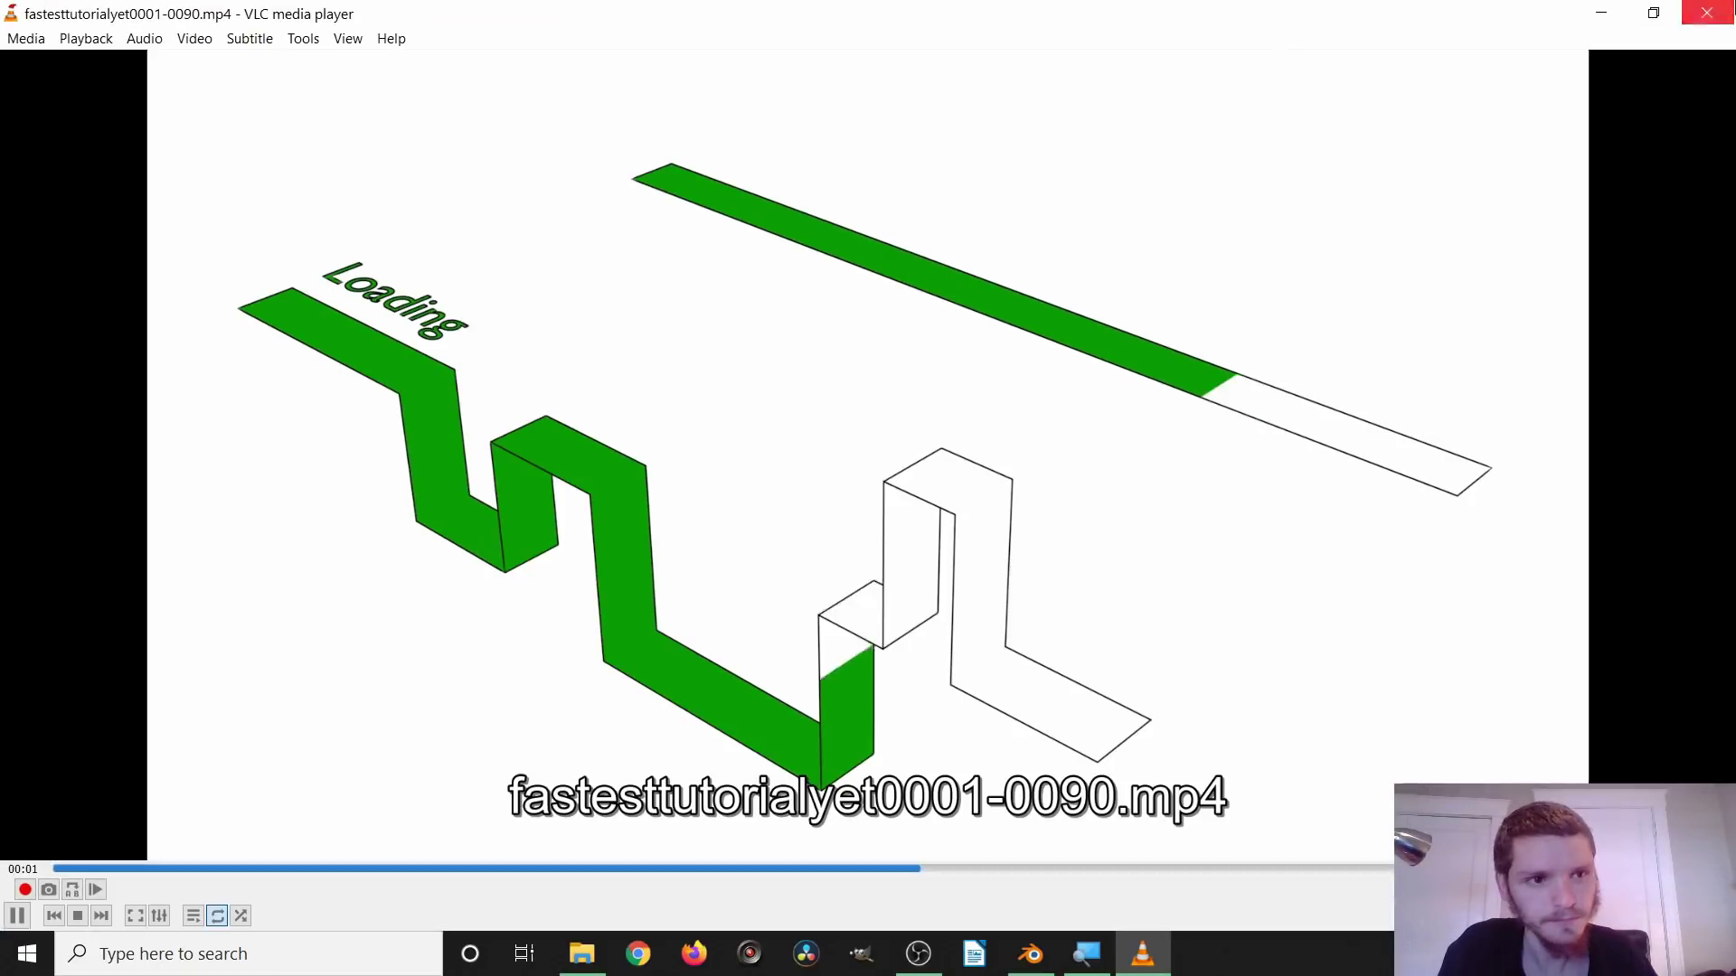
key(ctrl+q)
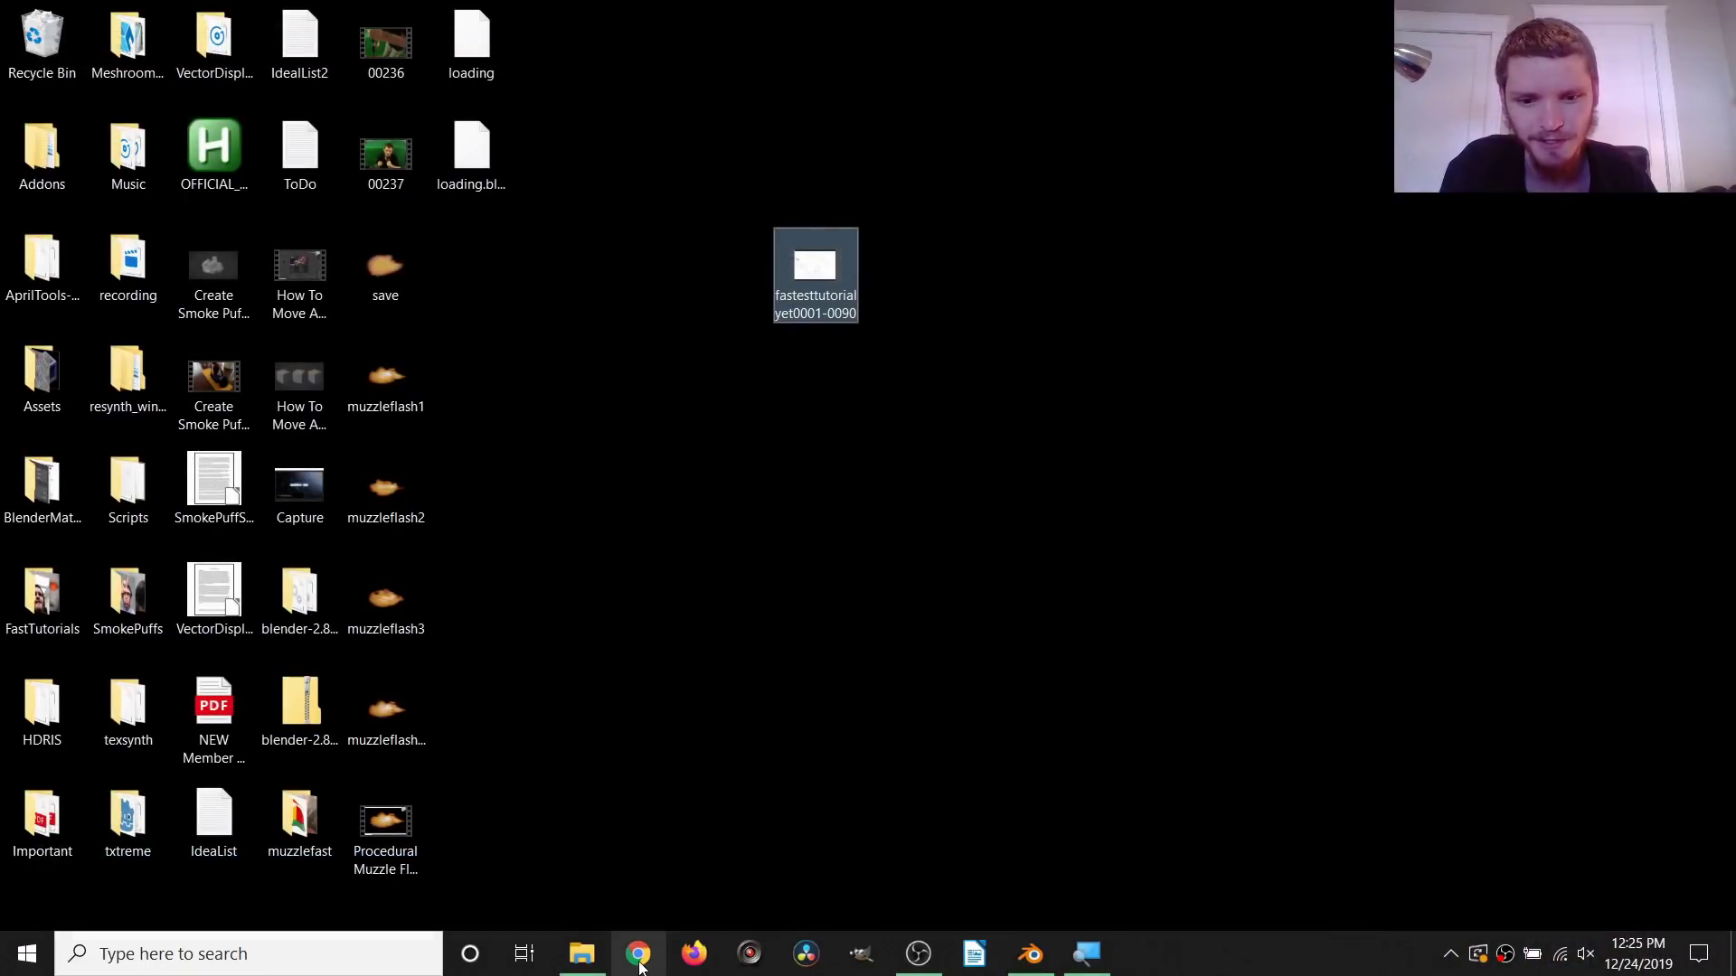
Step: Switch to Google Chrome as a guest and load reddit.com/r/blender in a maximized window
click(639, 963)
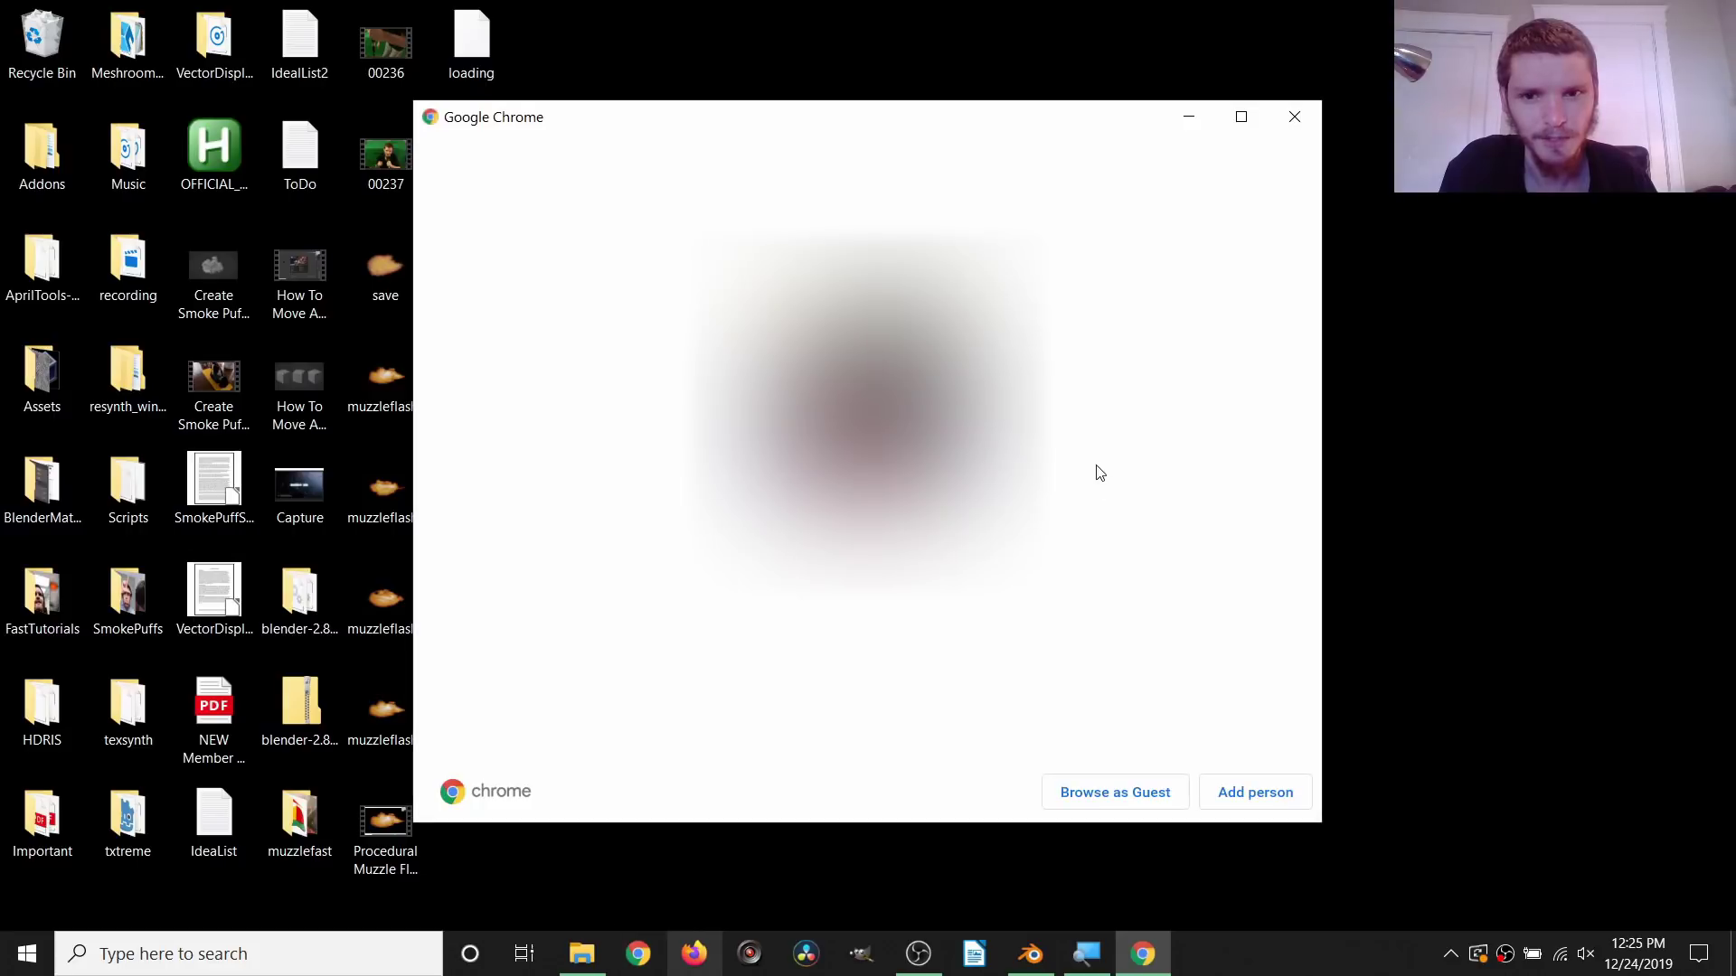
click(1136, 802)
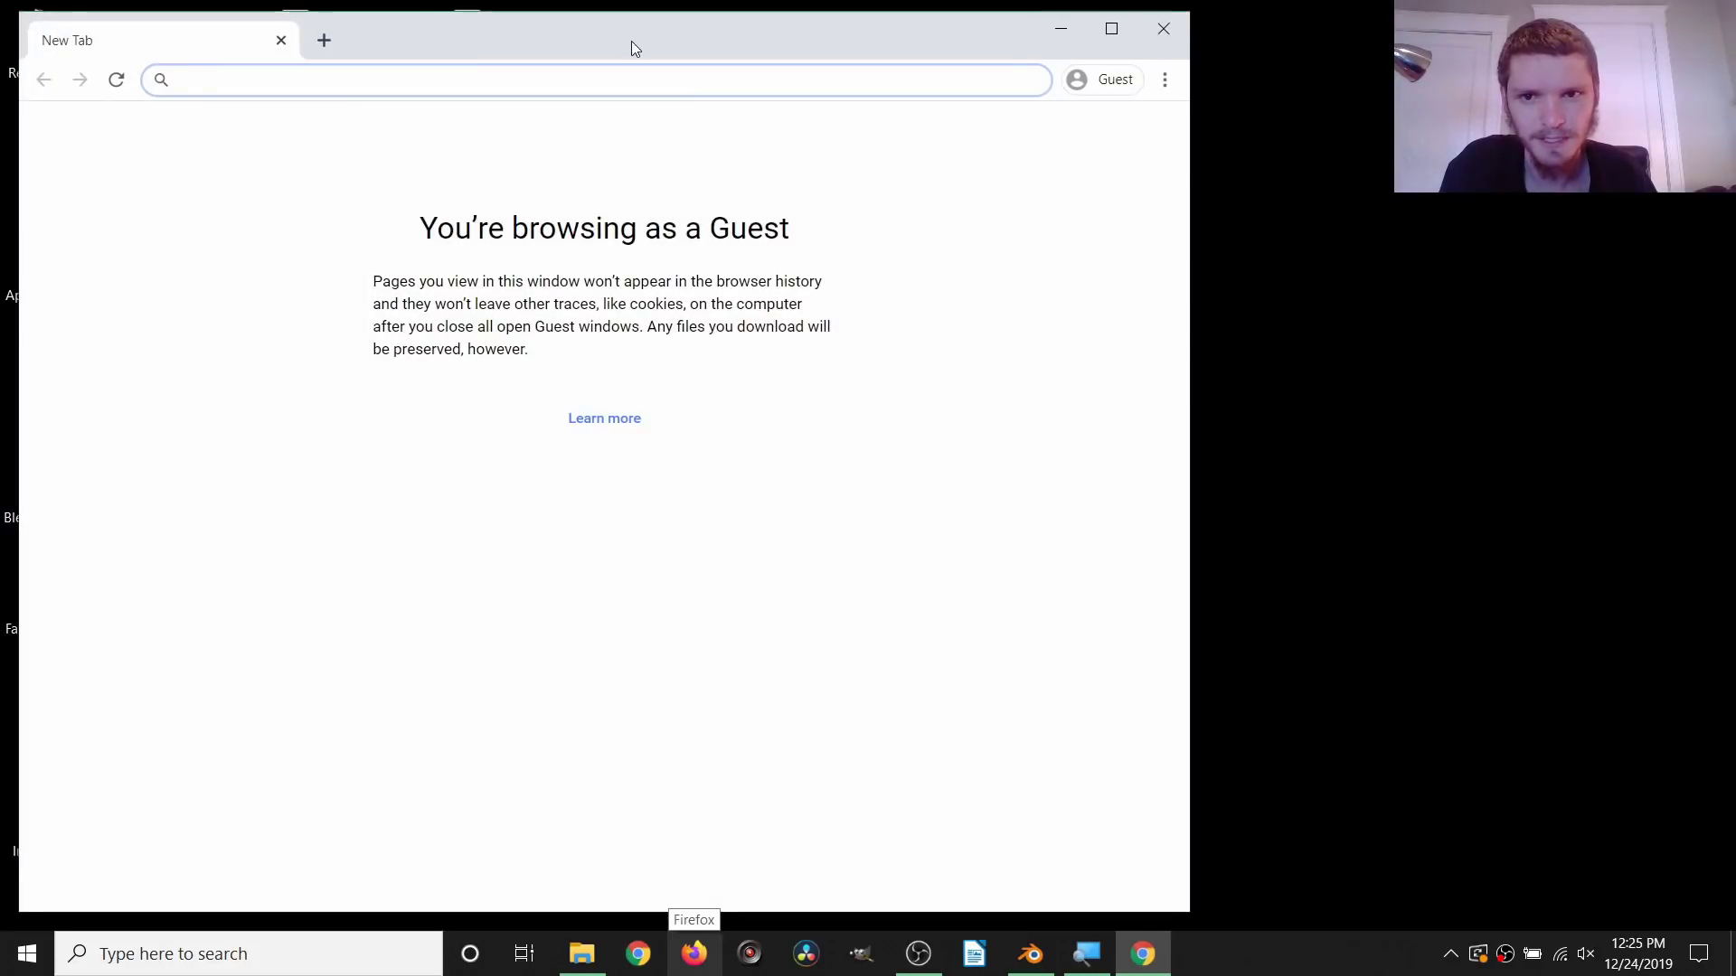
drag(632, 41, 810, 52)
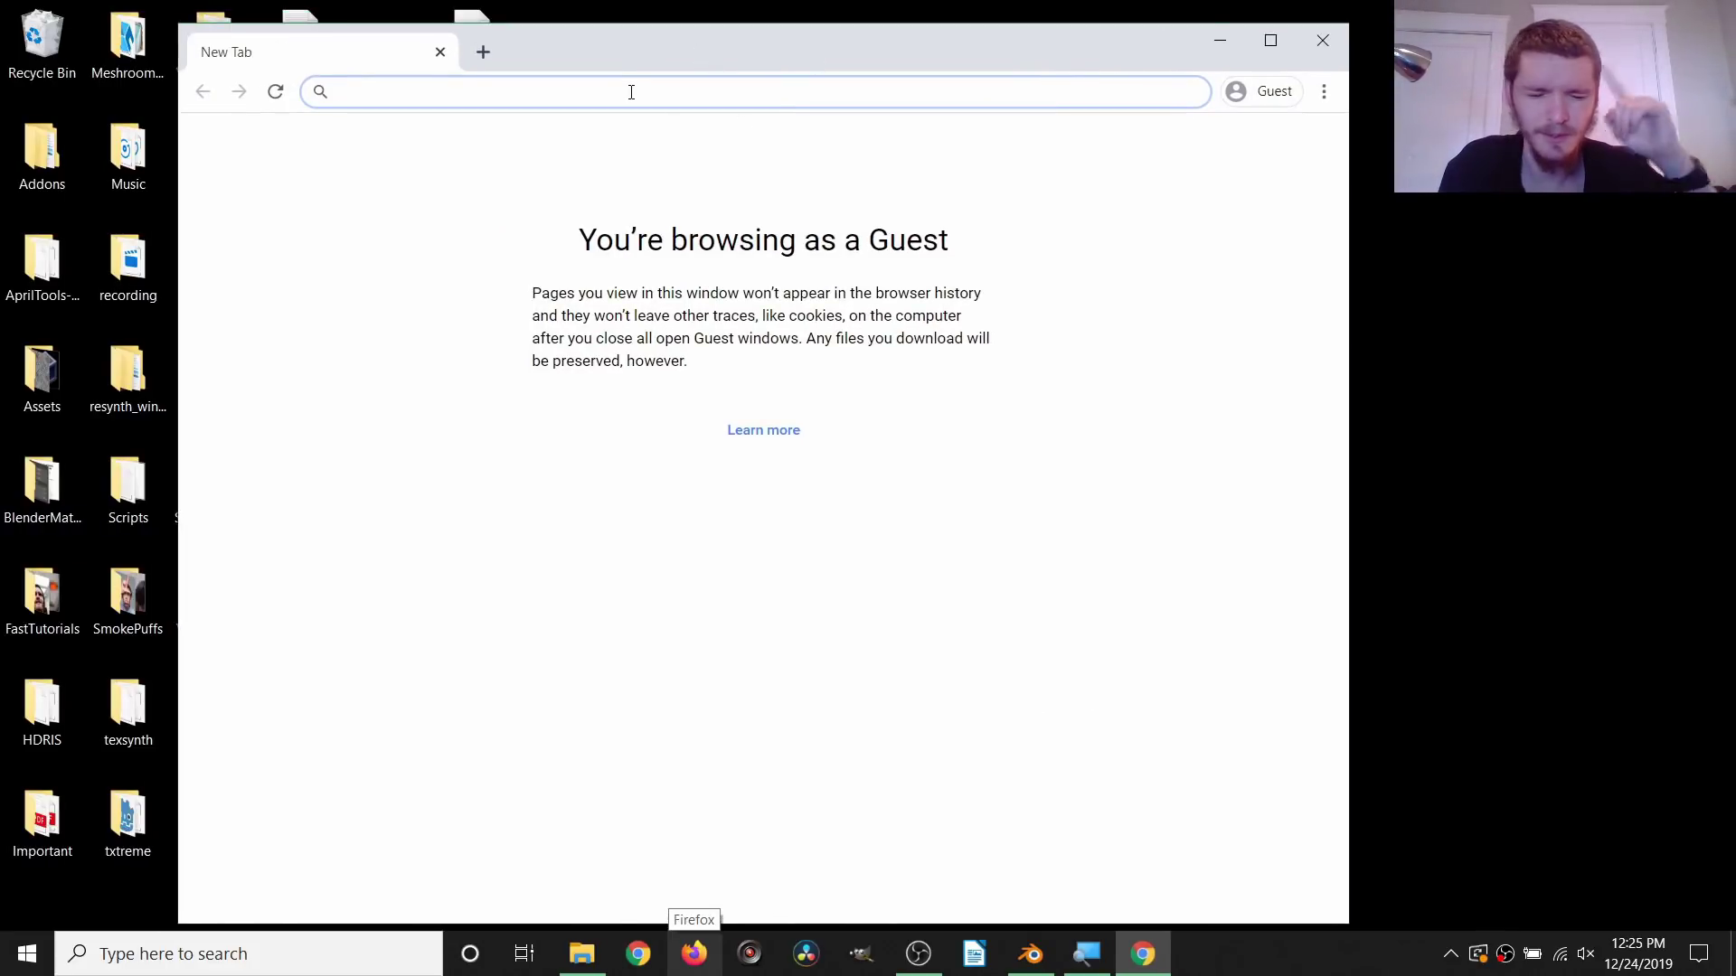
text(reddit)
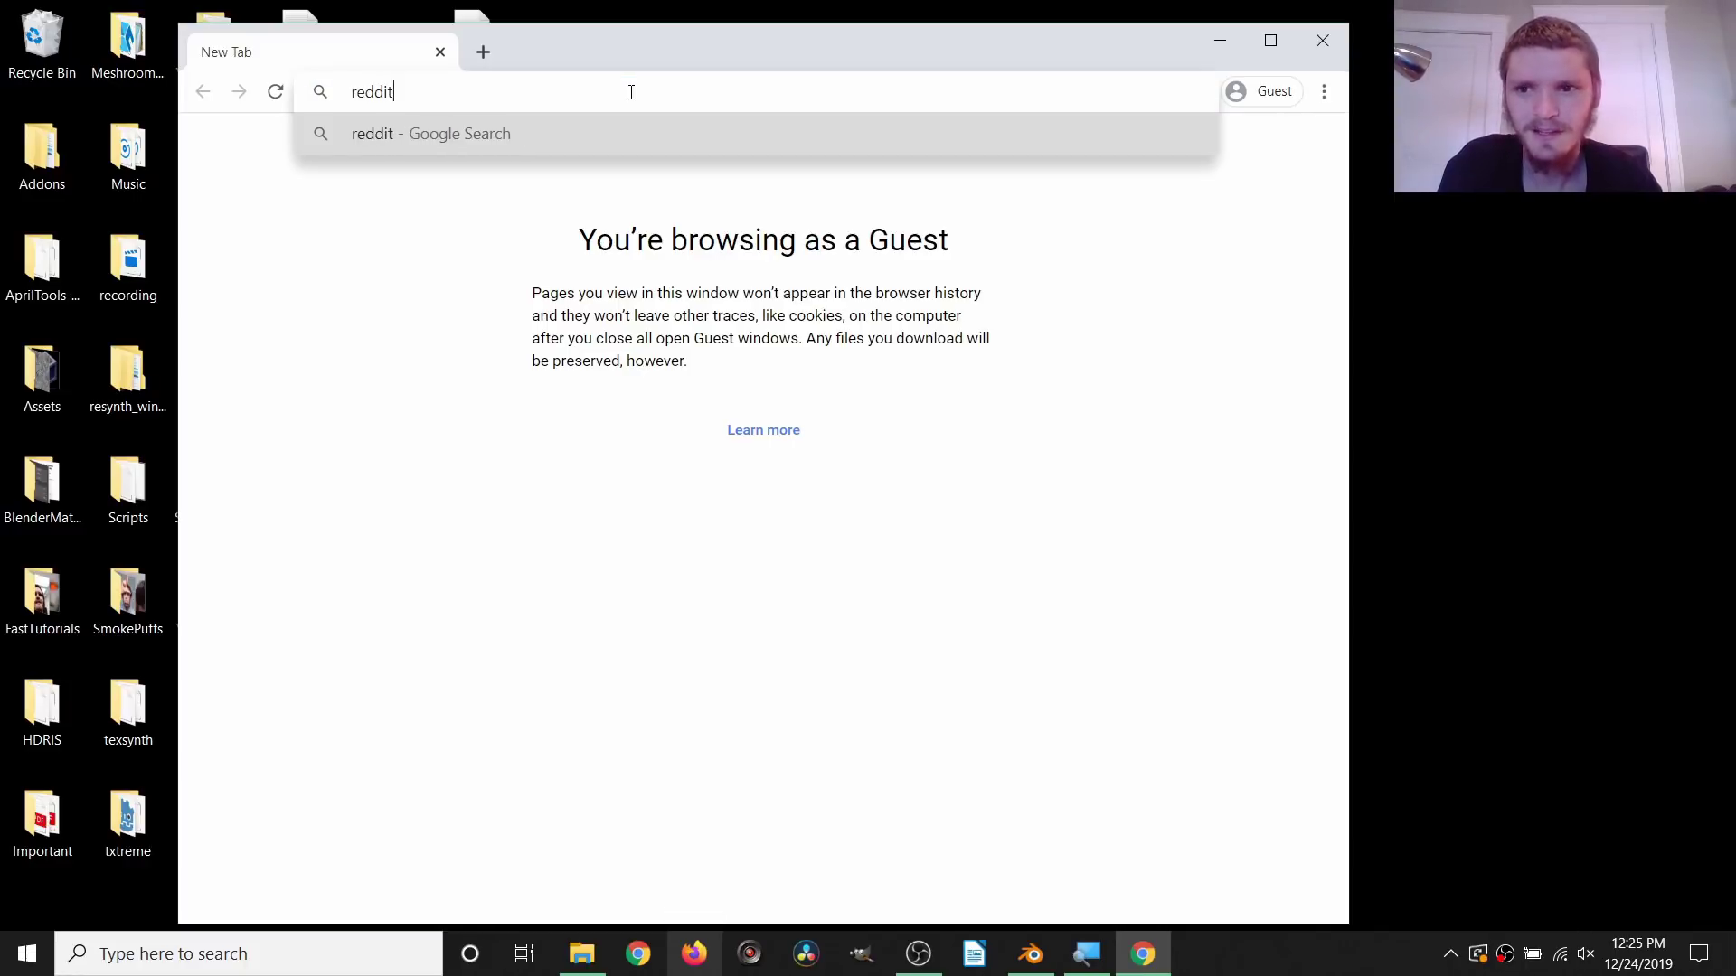
text(.com/r/blend)
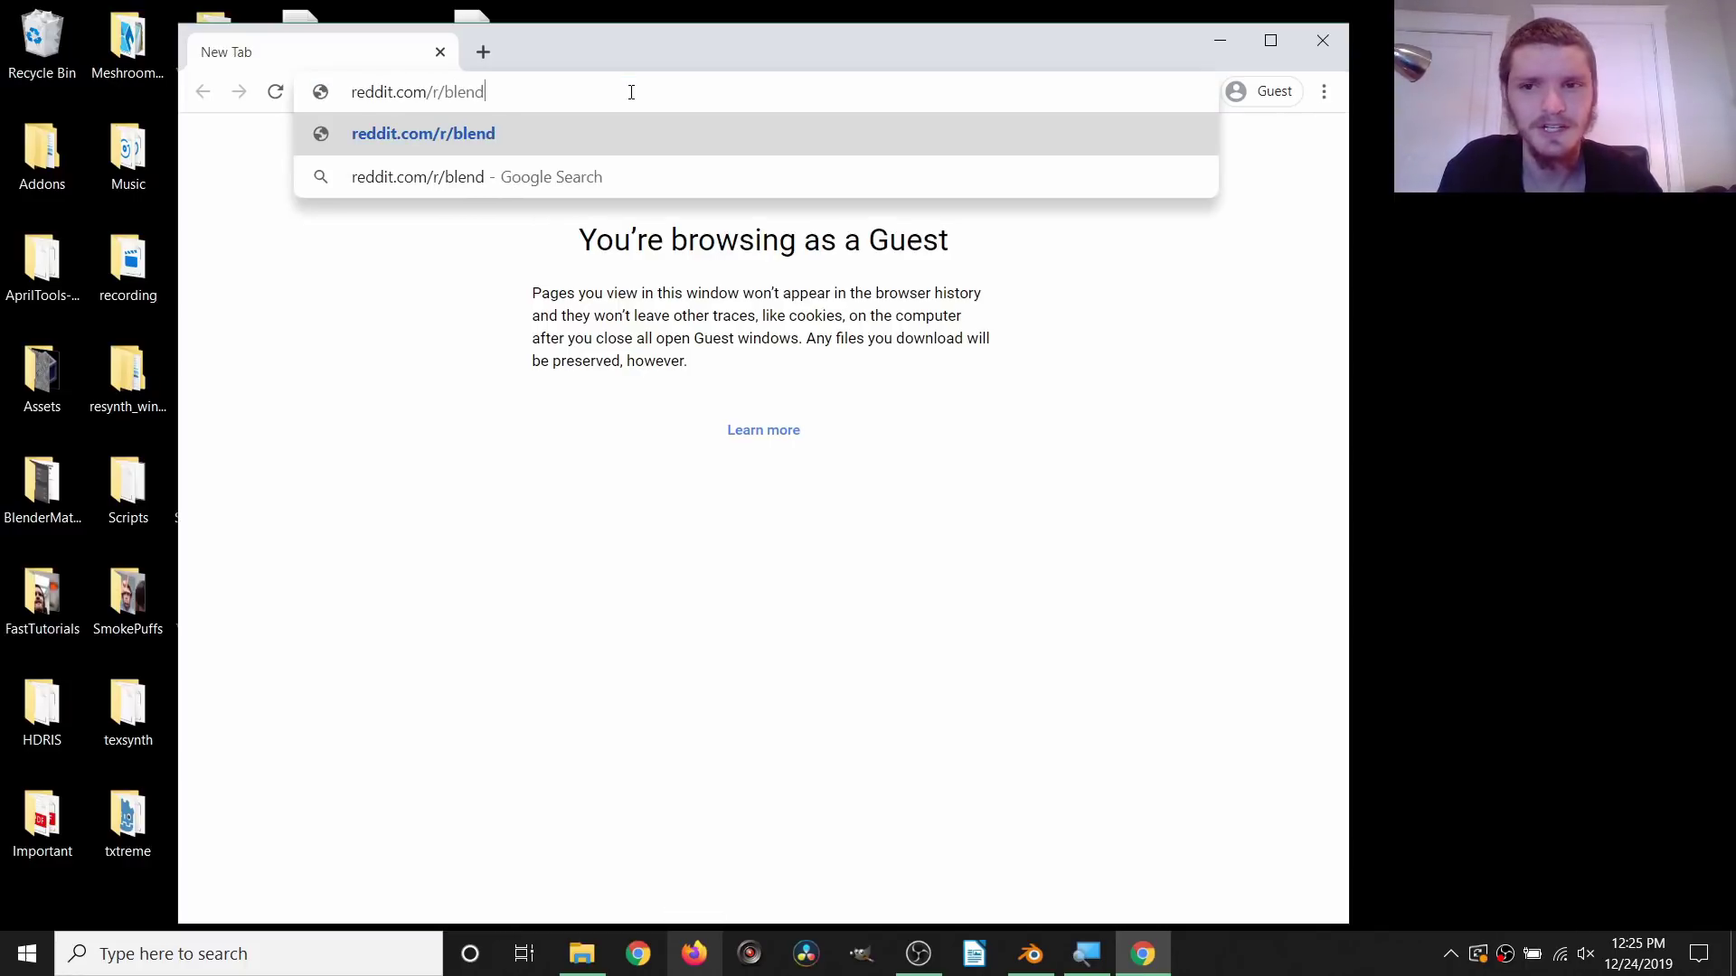
text(er)
key(Return)
double_click(660, 56)
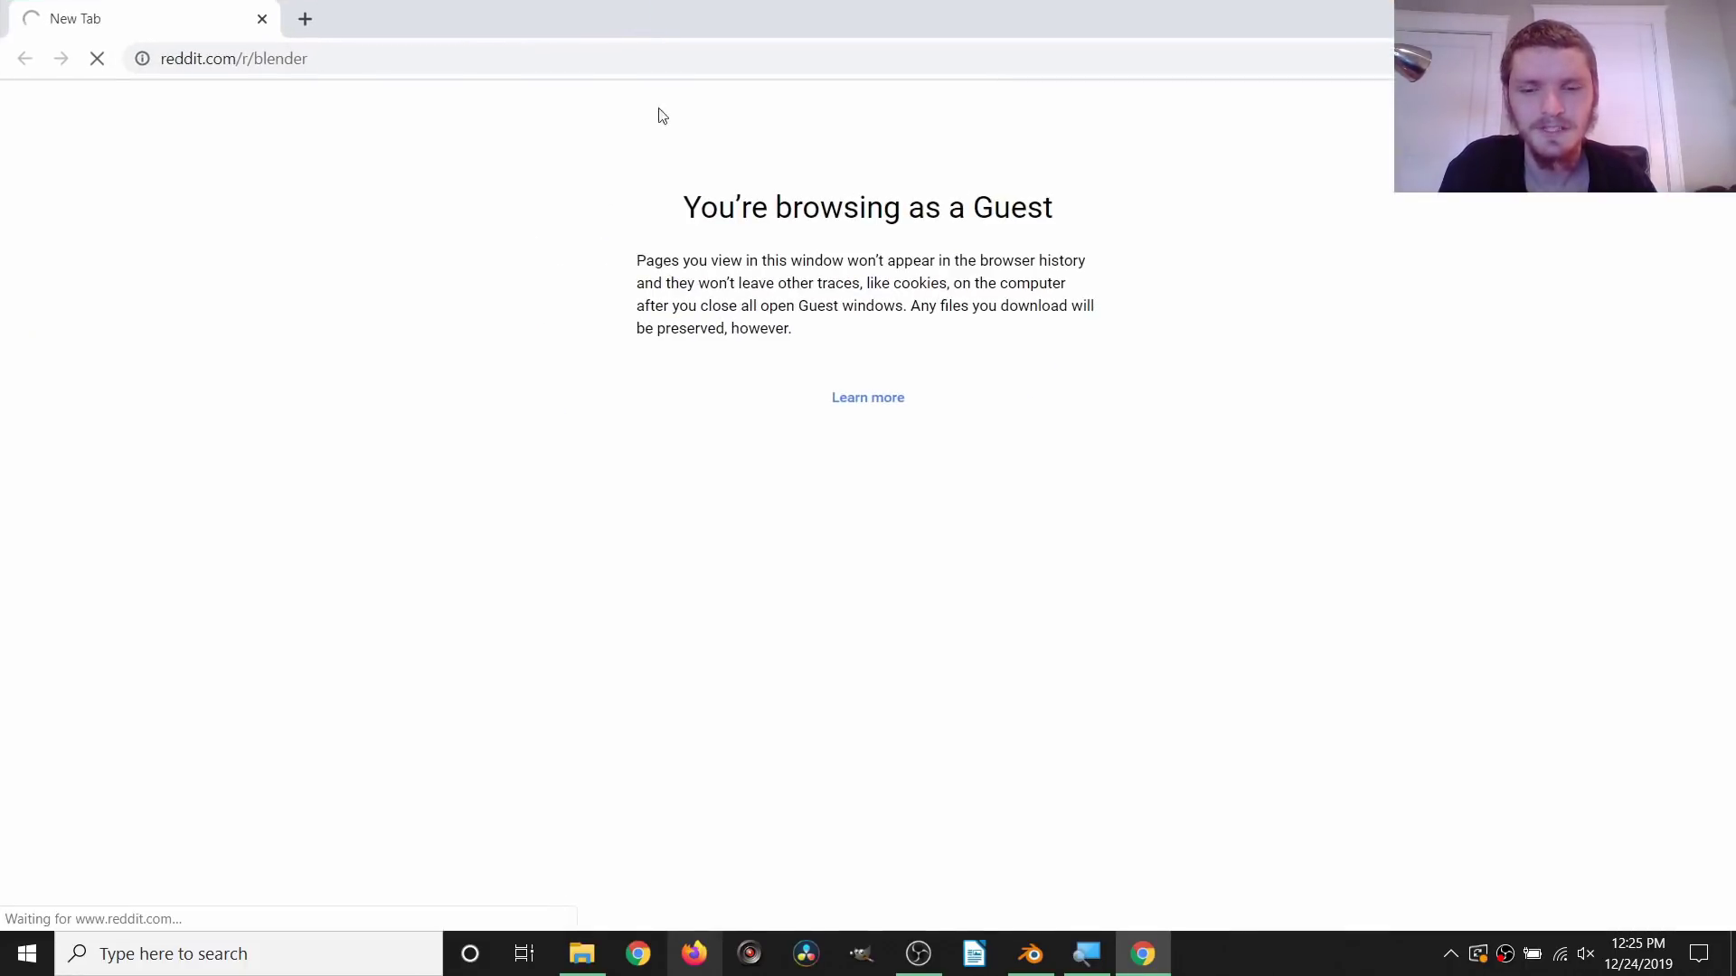
Step: Browse r/blender for the original "Now it makes sense..." loading bar animation, watch it, and close the browser
scroll(637, 480, down, 9)
scroll(651, 535, up, 1)
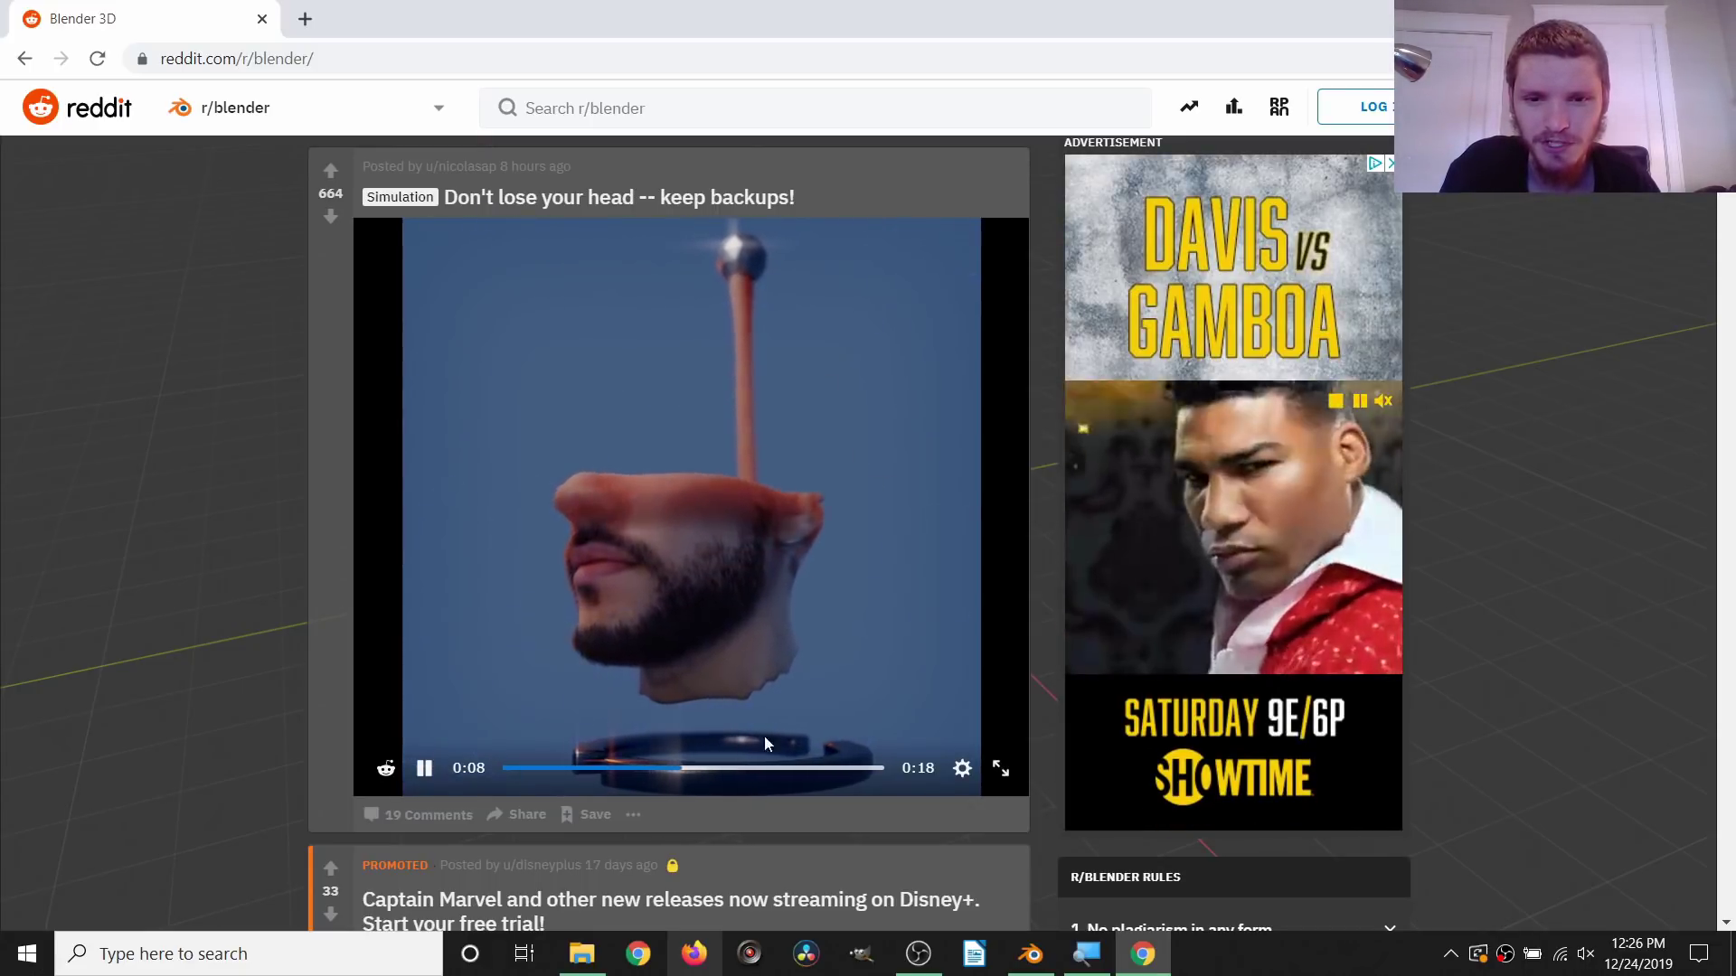
click(814, 768)
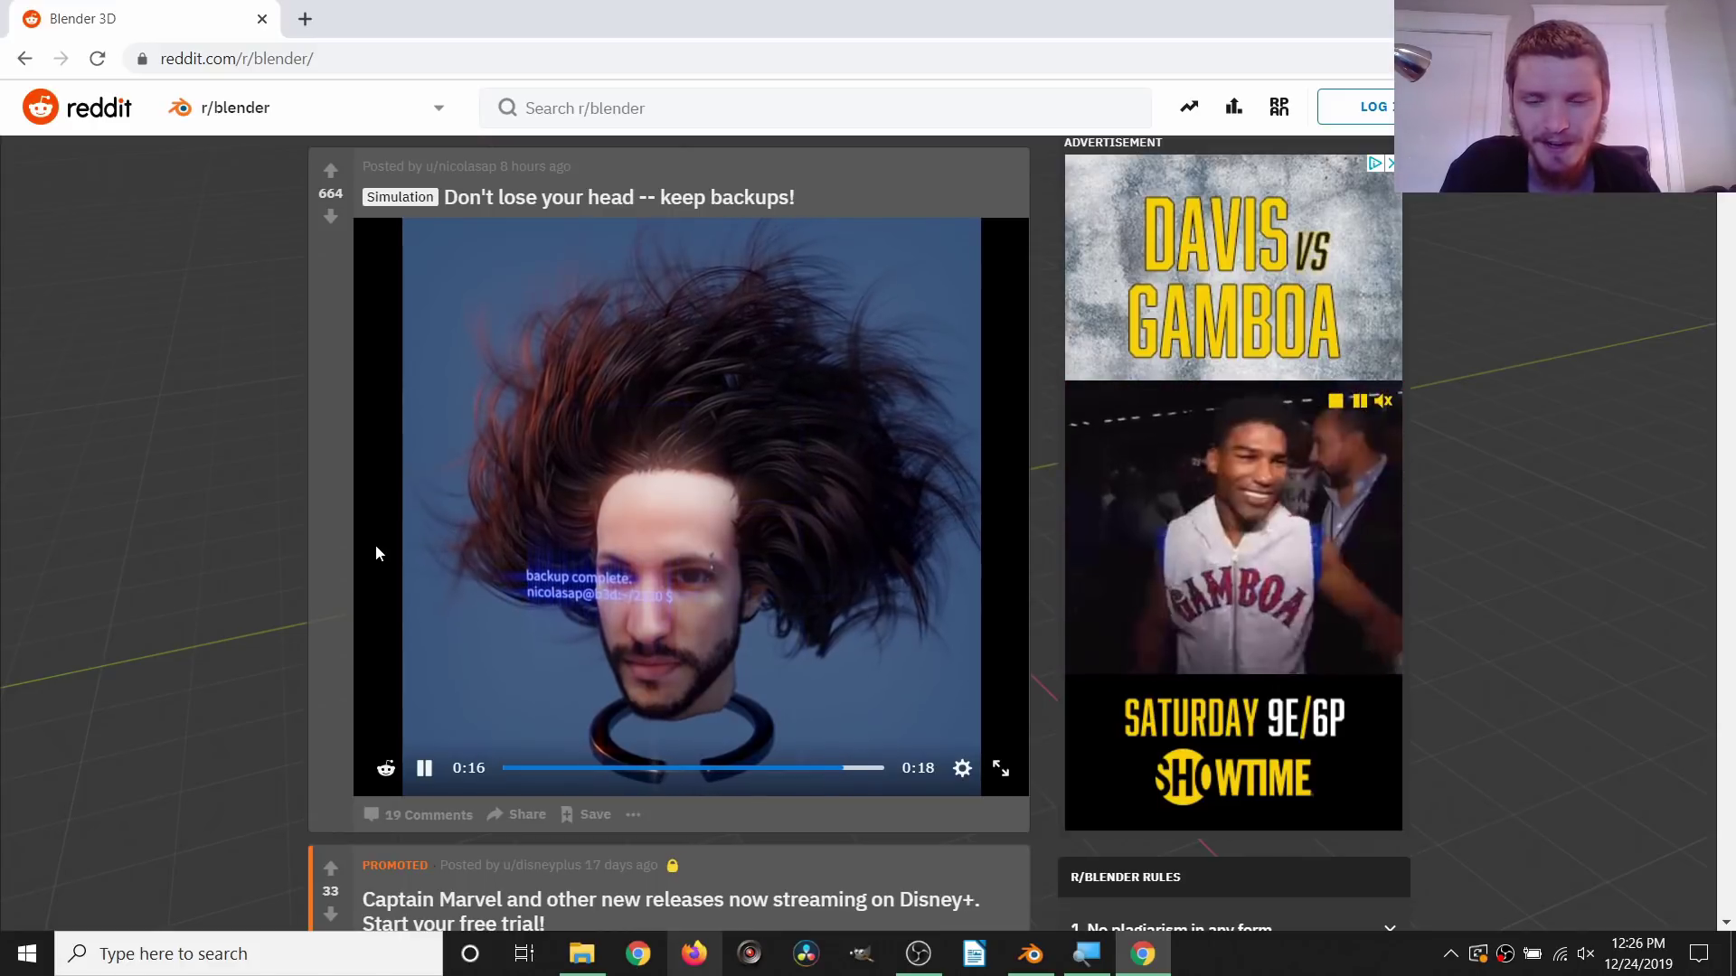
scroll(376, 544, down, 3)
scroll(374, 553, down, 12)
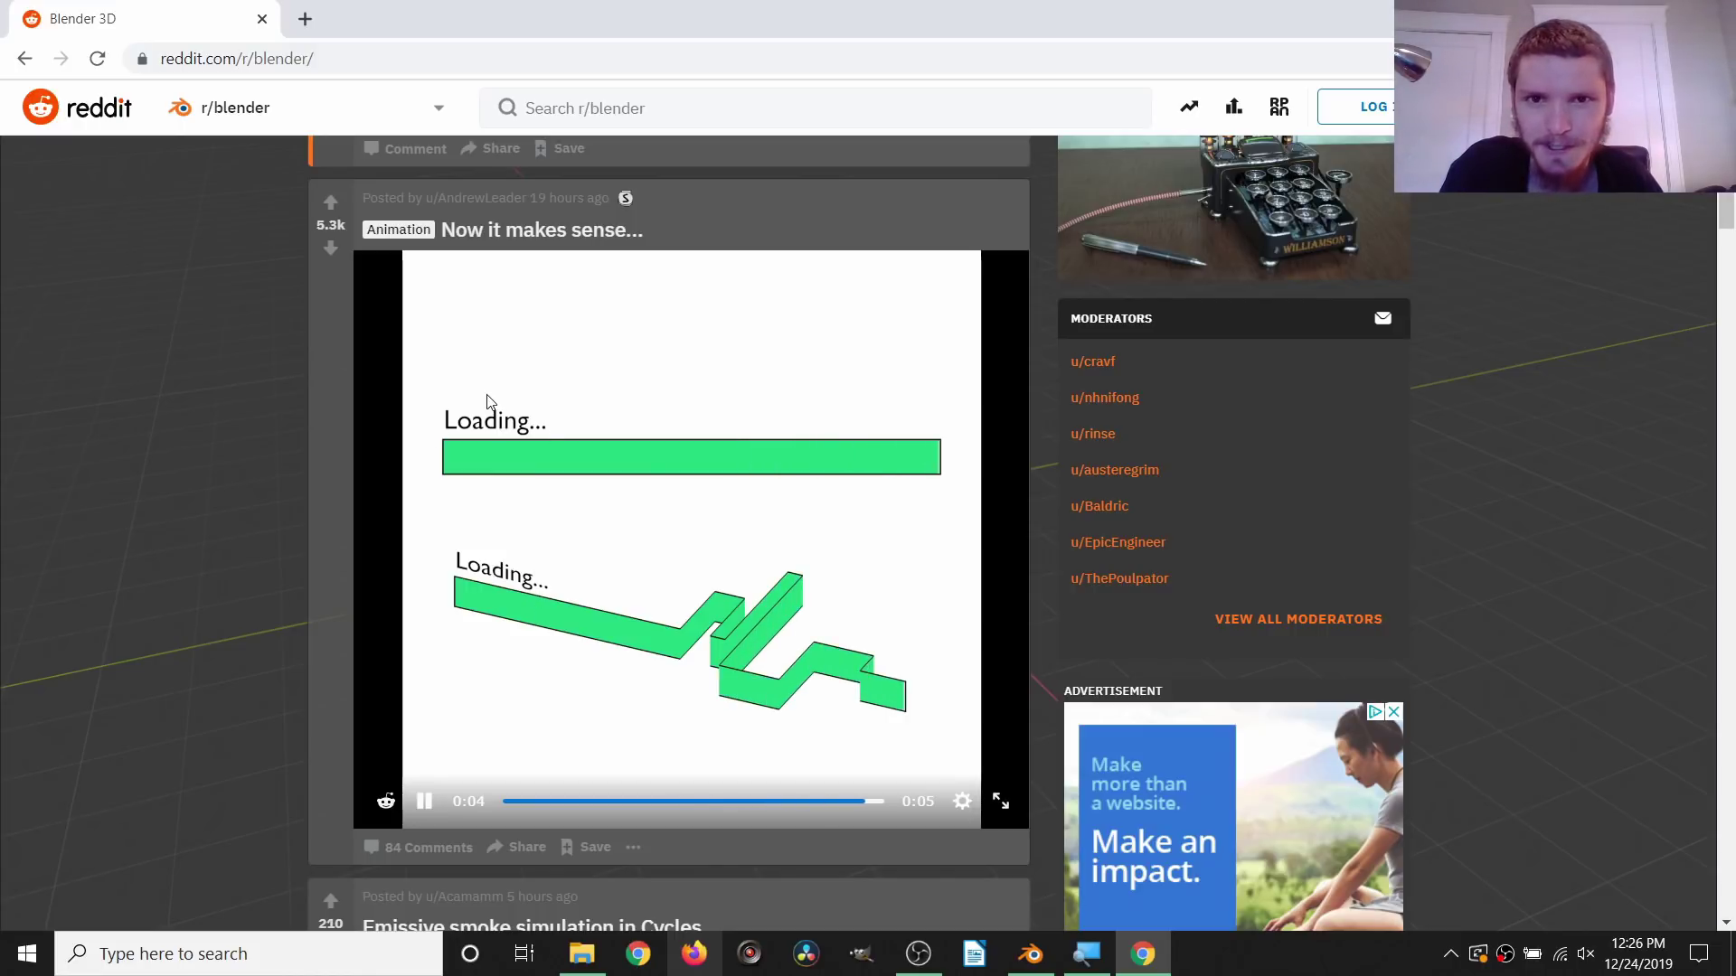
key(alt+F4)
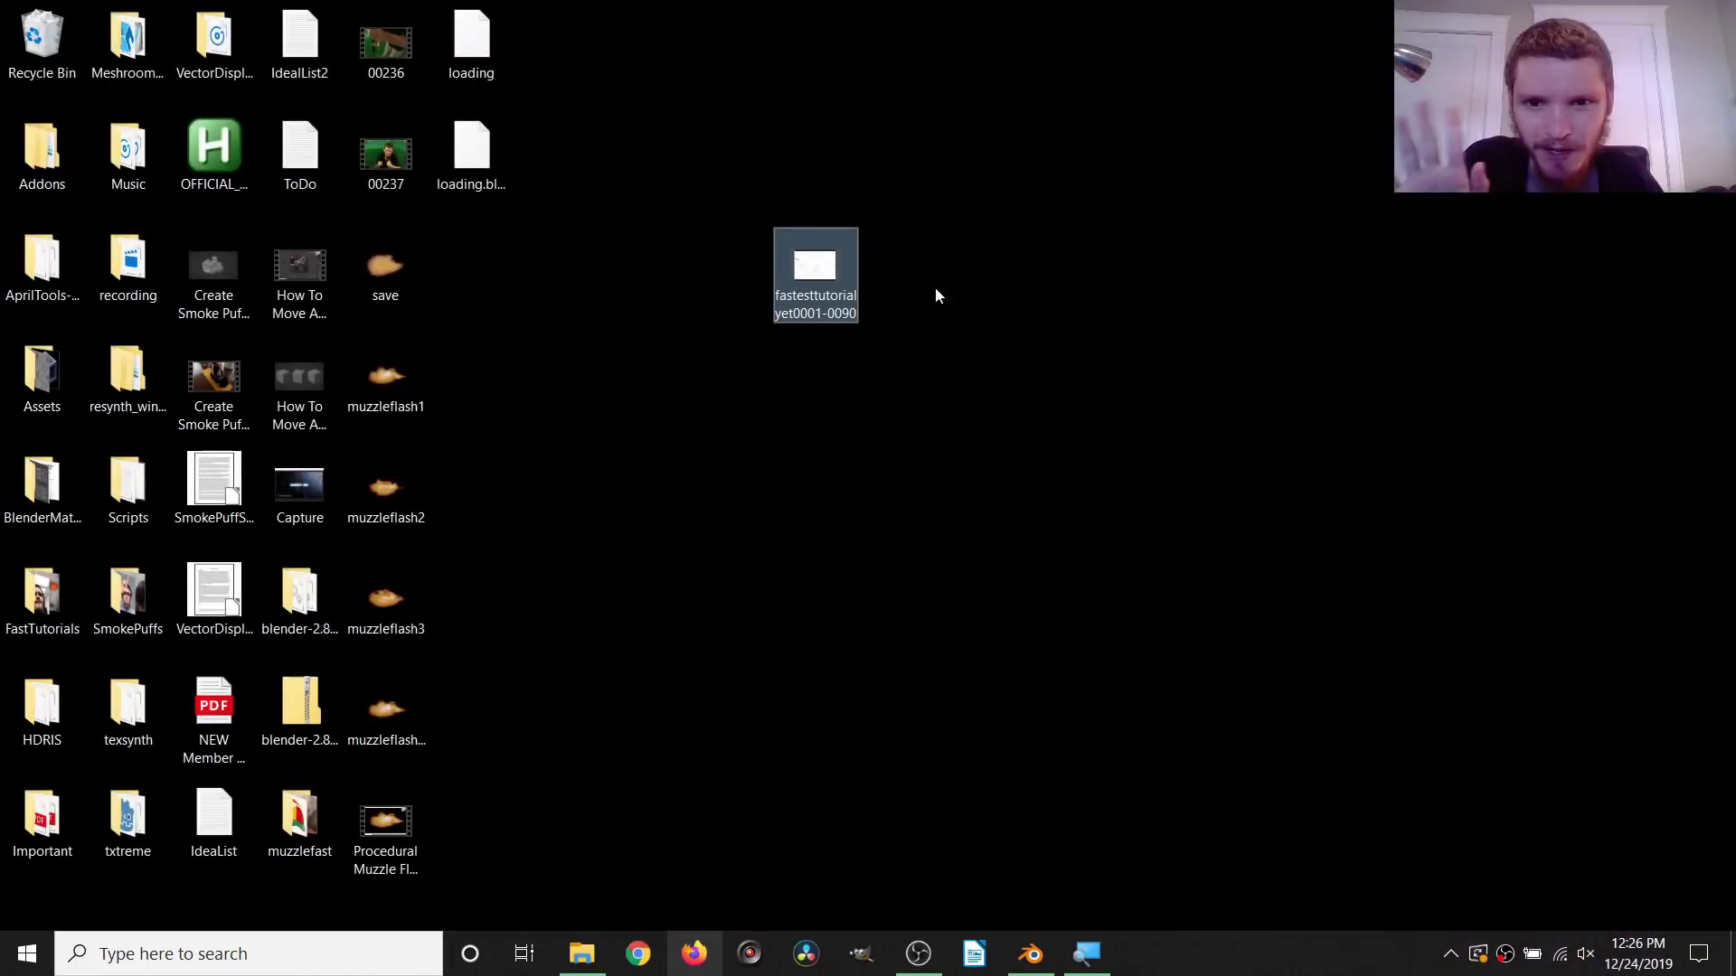
Step: Reopen the rendered fastesttutorialyet0001-0090 video from the desktop, using VLC media player instead of the default player
double_click(835, 274)
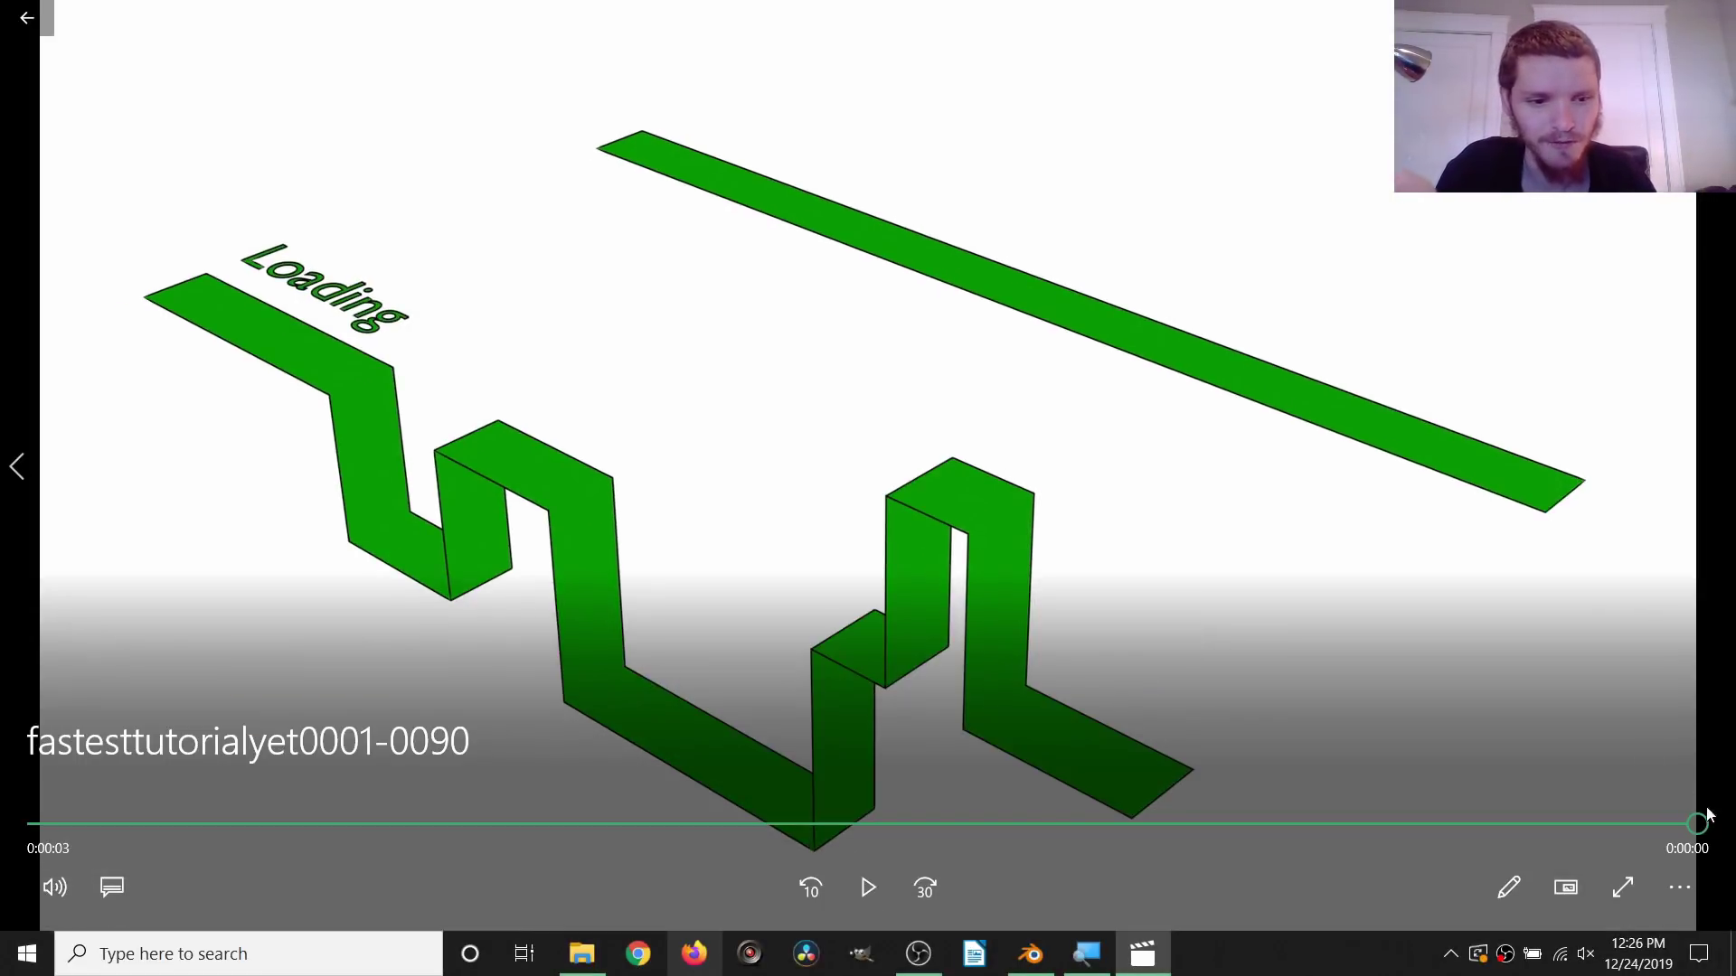
key(alt+F4)
right_click(786, 284)
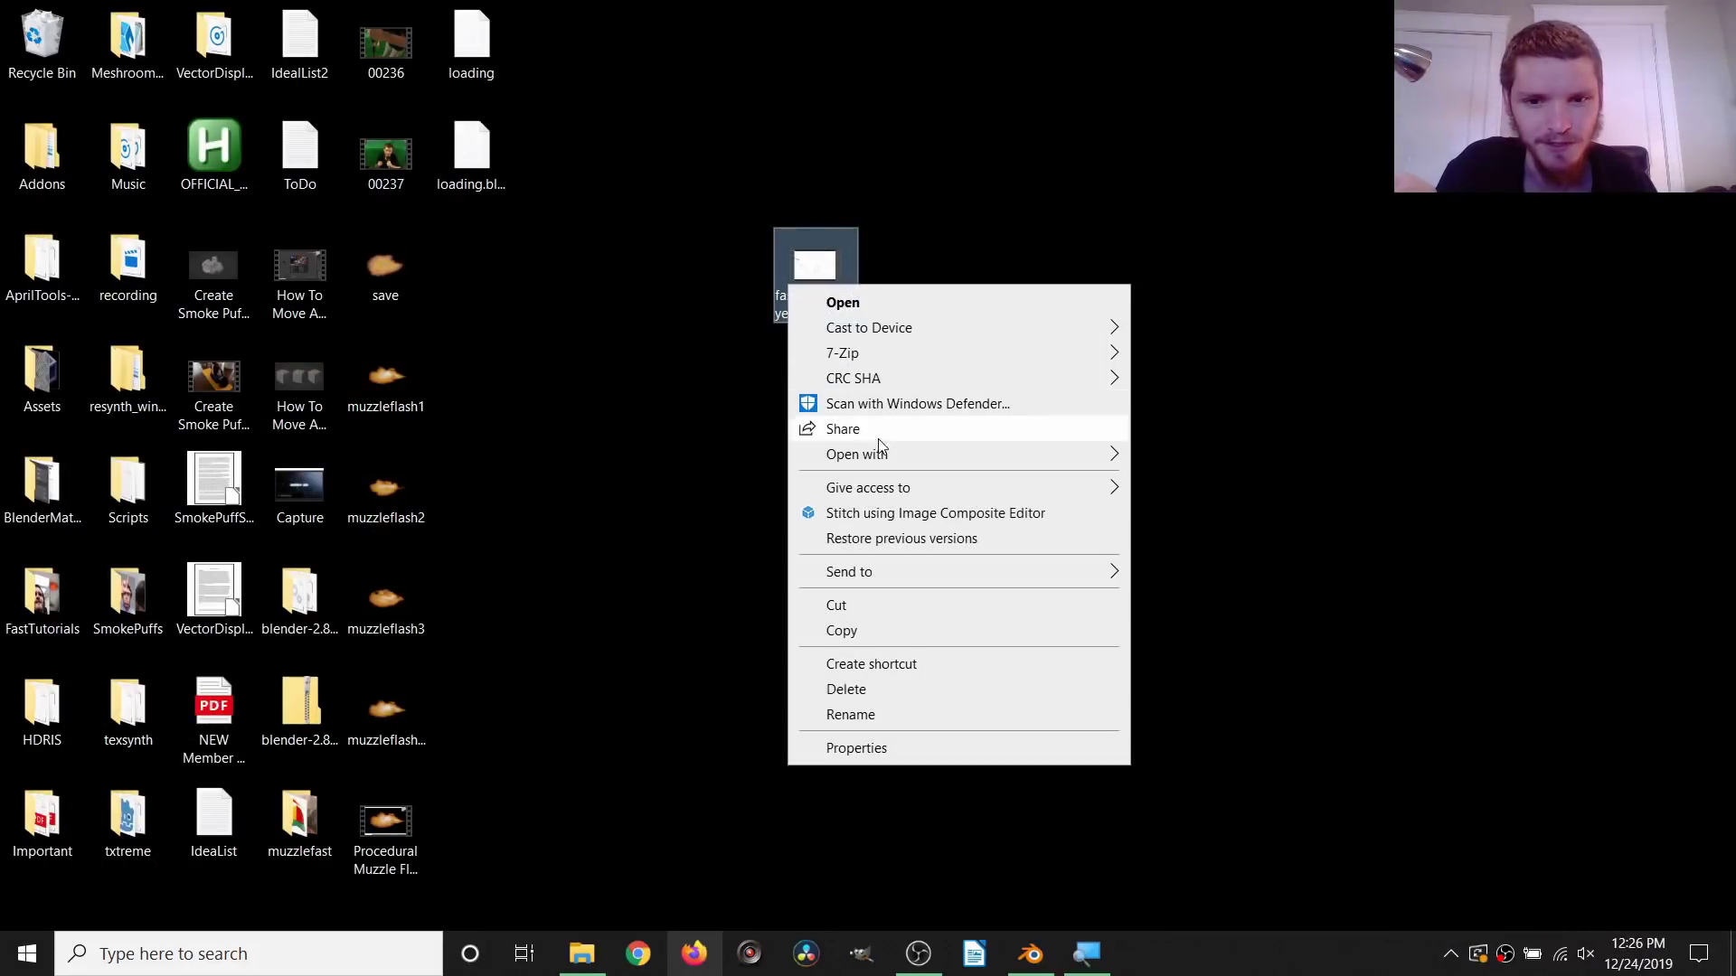
mouse_move(890, 453)
click(1298, 534)
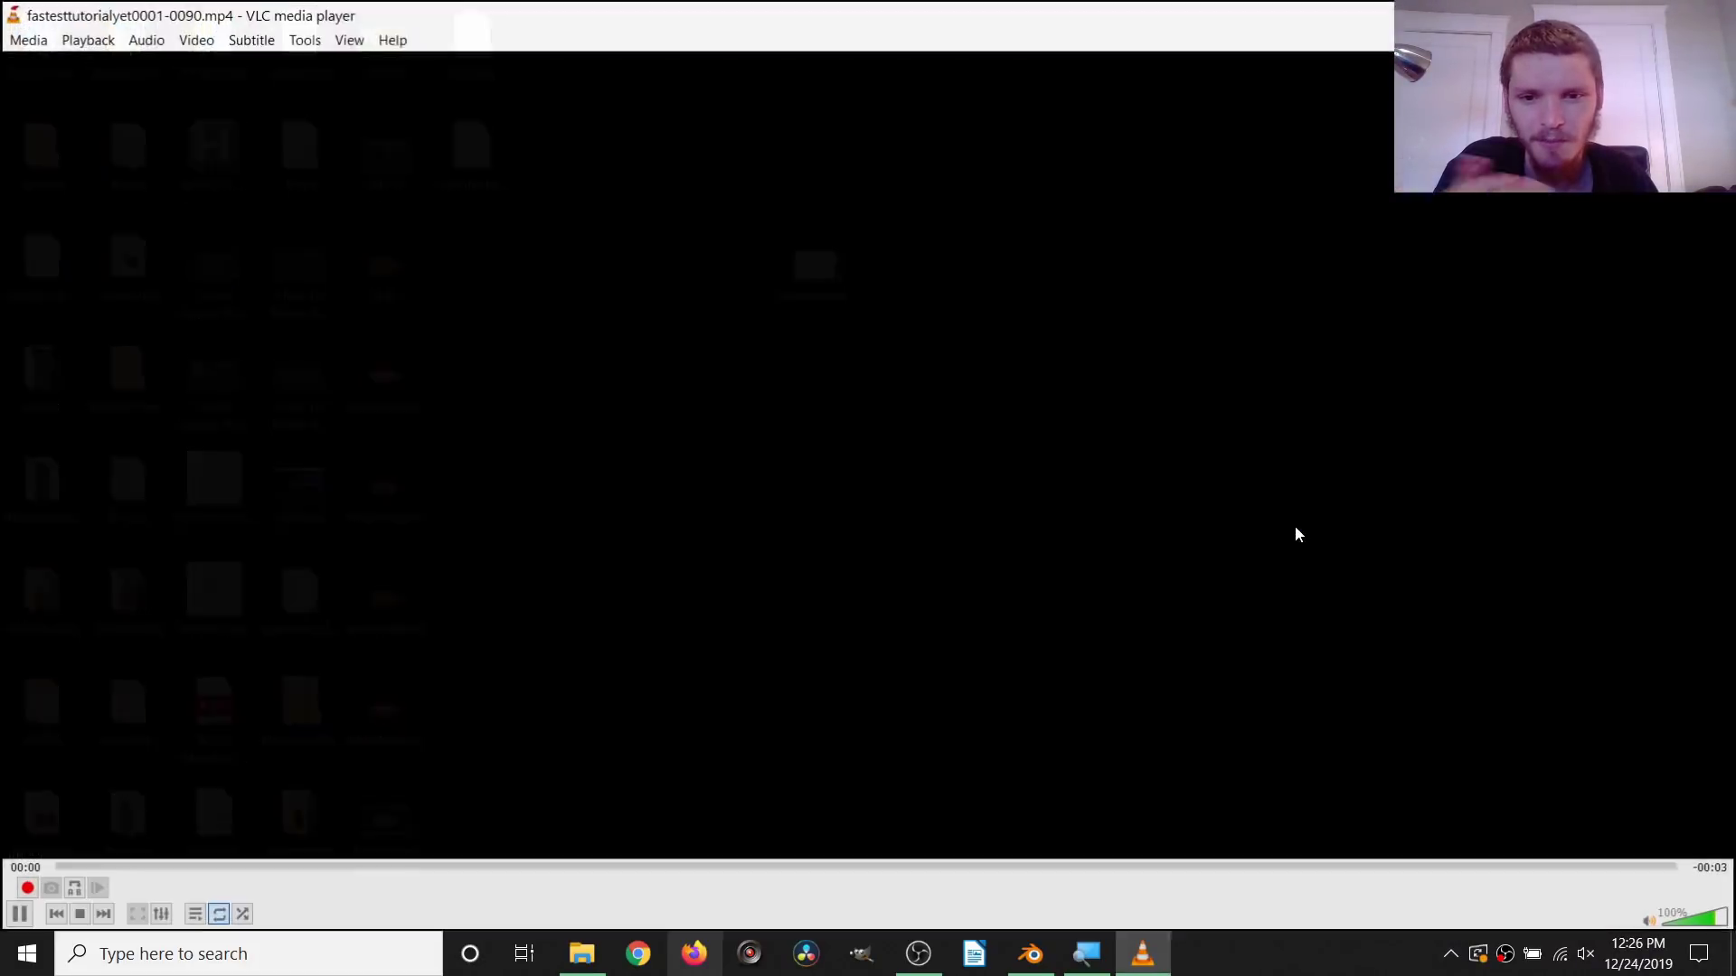